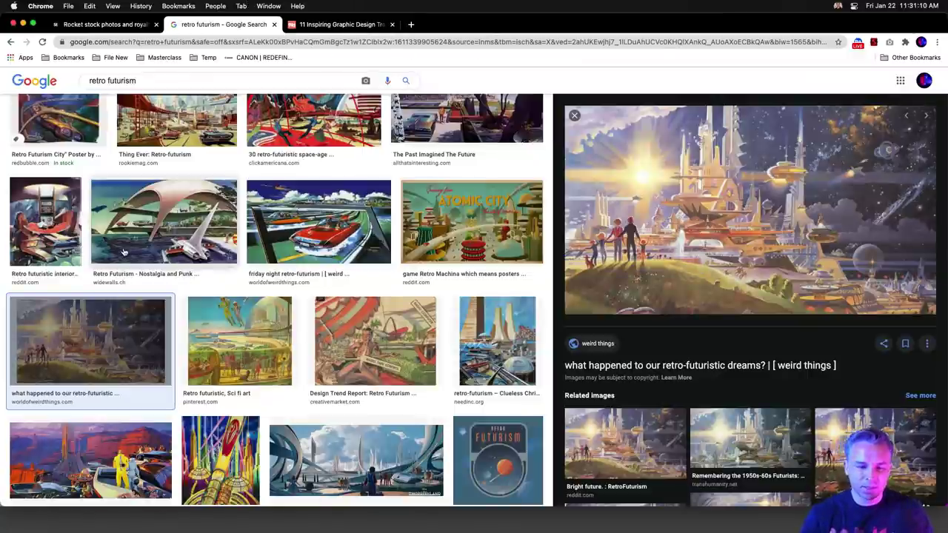
# Step: Search Google Images for 70's scifi book covers and preview the Rings of Saturn cover
pyautogui.scroll(5, 124, 253)
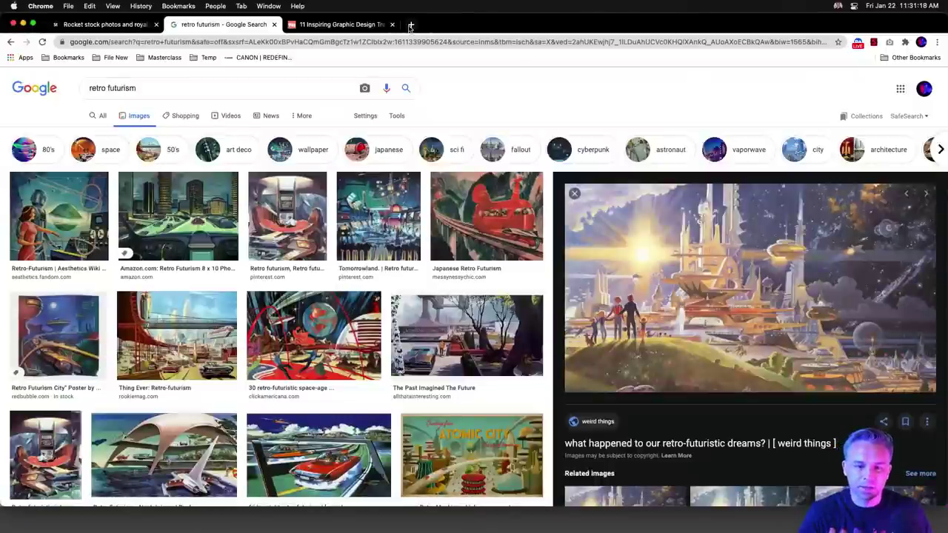
pyautogui.click(407, 26)
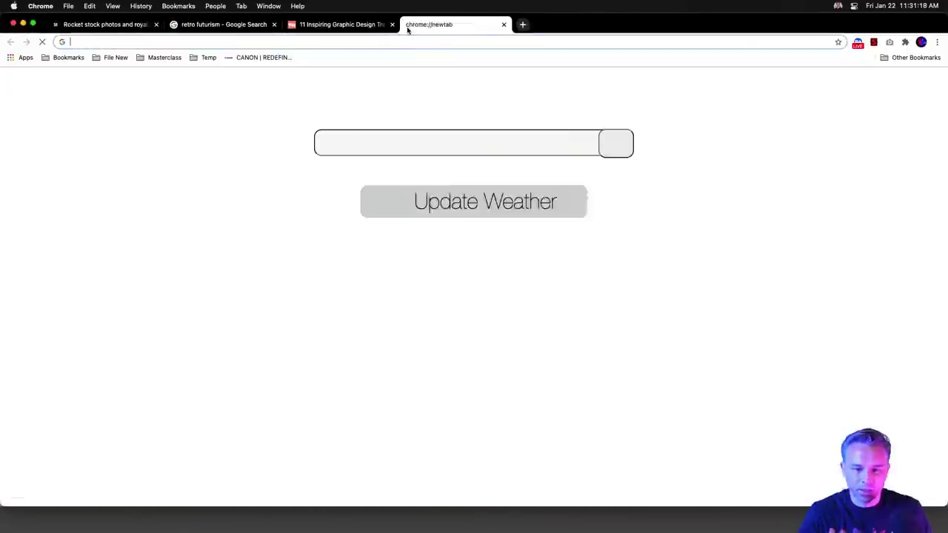
pyautogui.write("70's")
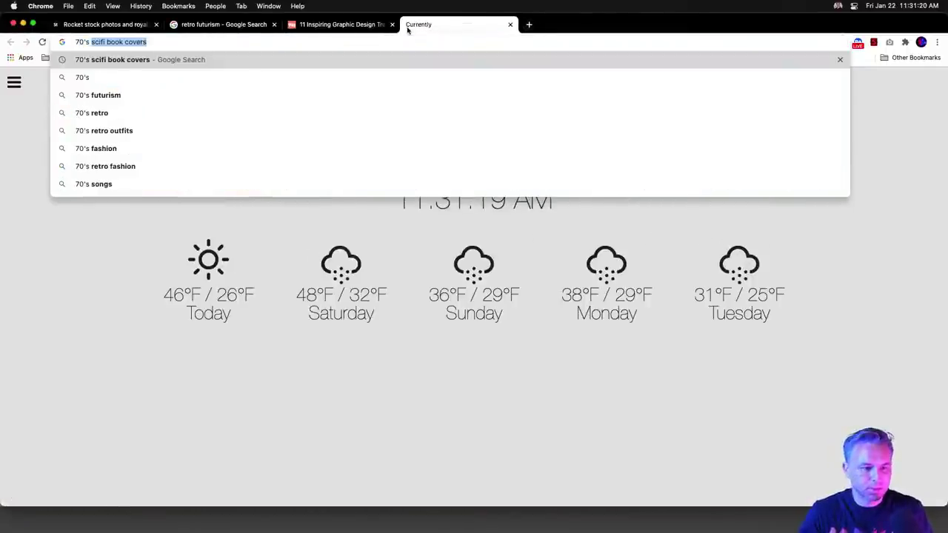
pyautogui.press('Return')
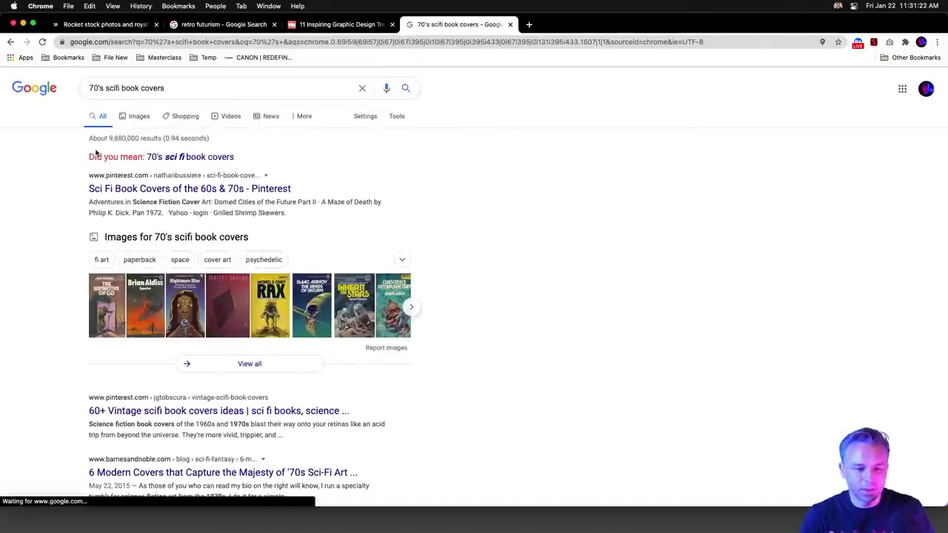
pyautogui.click(125, 117)
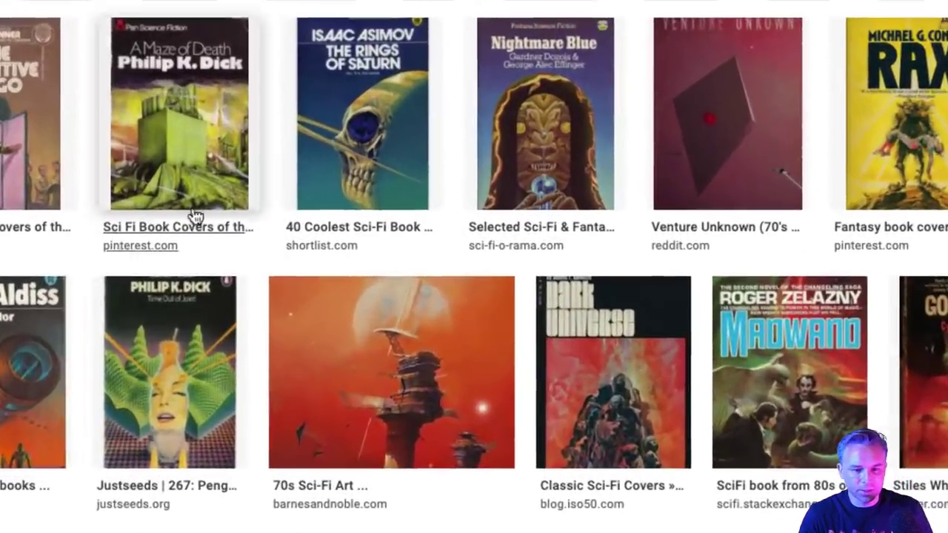
pyautogui.click(215, 245)
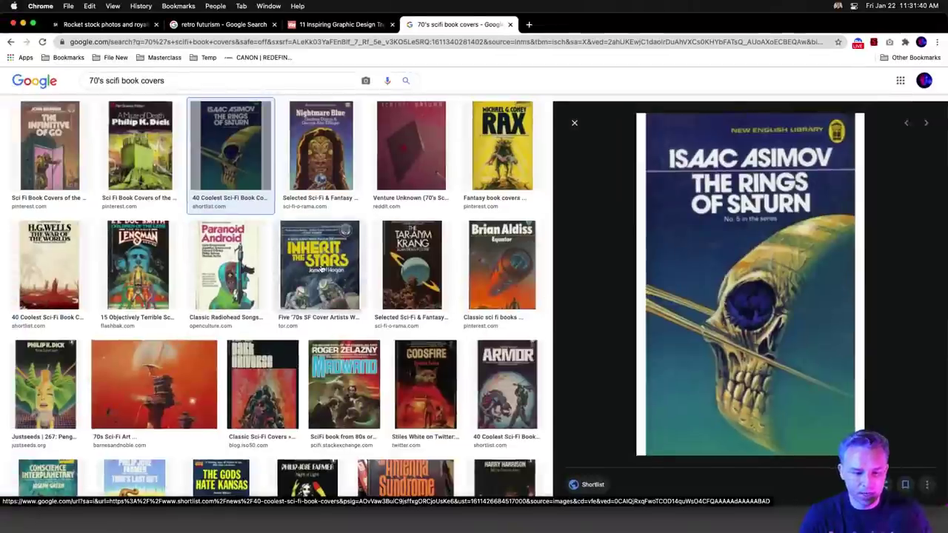
# Step: Compare Inherit the Stars, Tar-Aiym Krang, Equator, Godsfire and Madwand covers, settling on Dark Universe
pyautogui.click(323, 270)
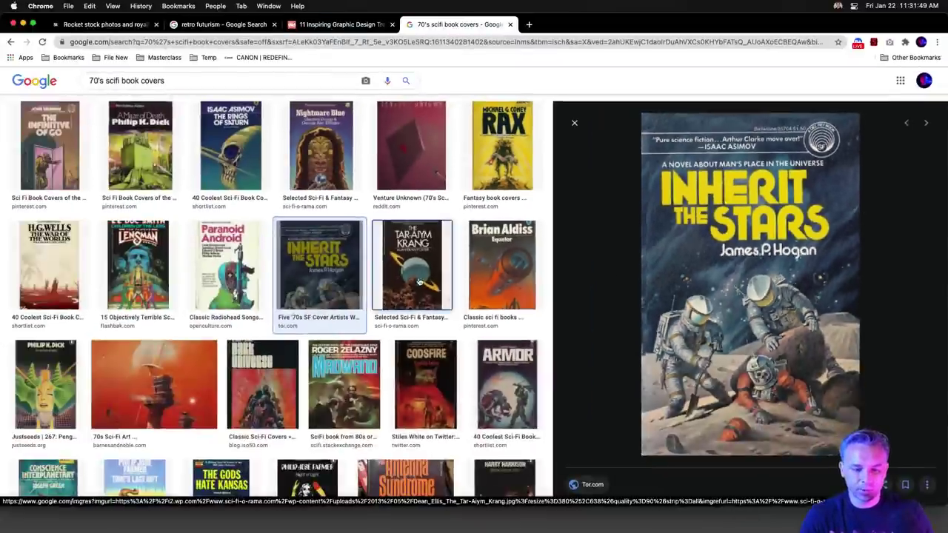
pyautogui.click(441, 285)
pyautogui.click(484, 269)
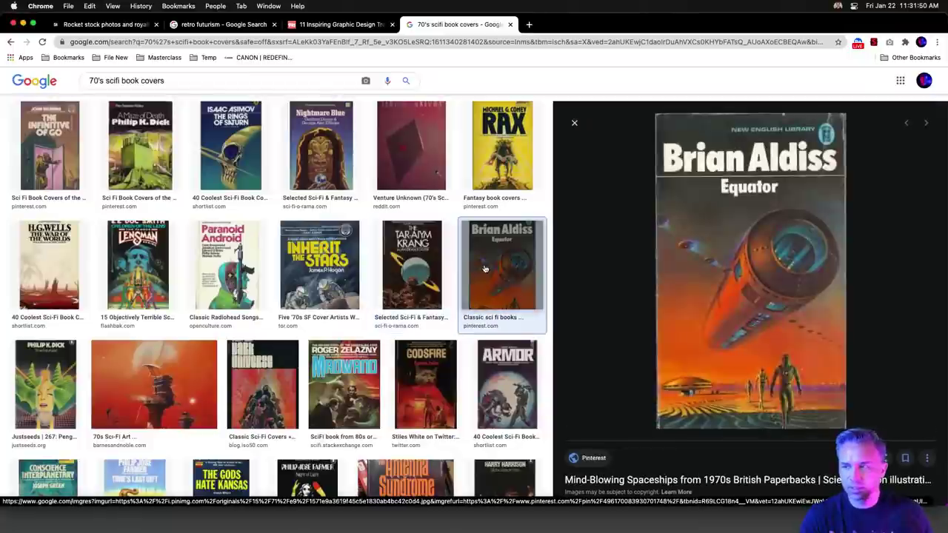
pyautogui.click(419, 389)
pyautogui.click(346, 392)
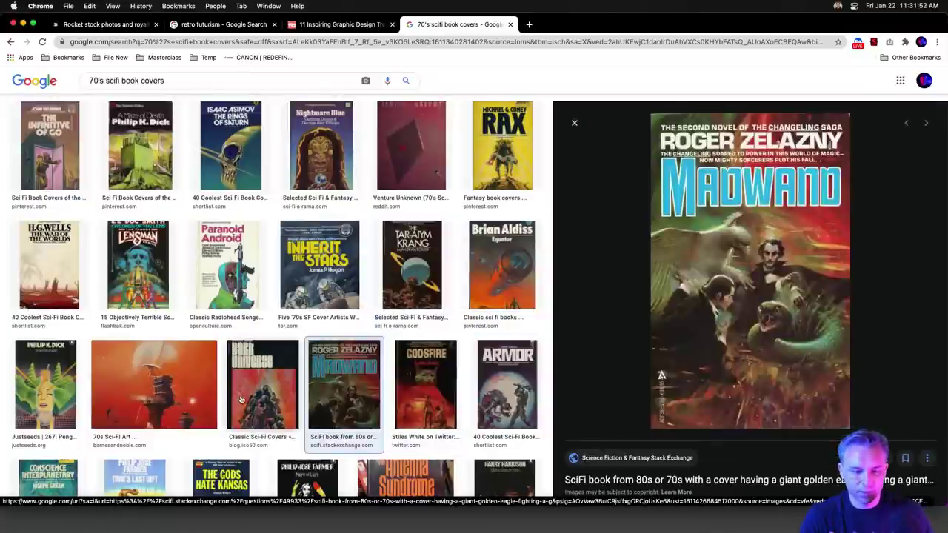
pyautogui.click(263, 389)
pyautogui.click(171, 389)
pyautogui.click(251, 396)
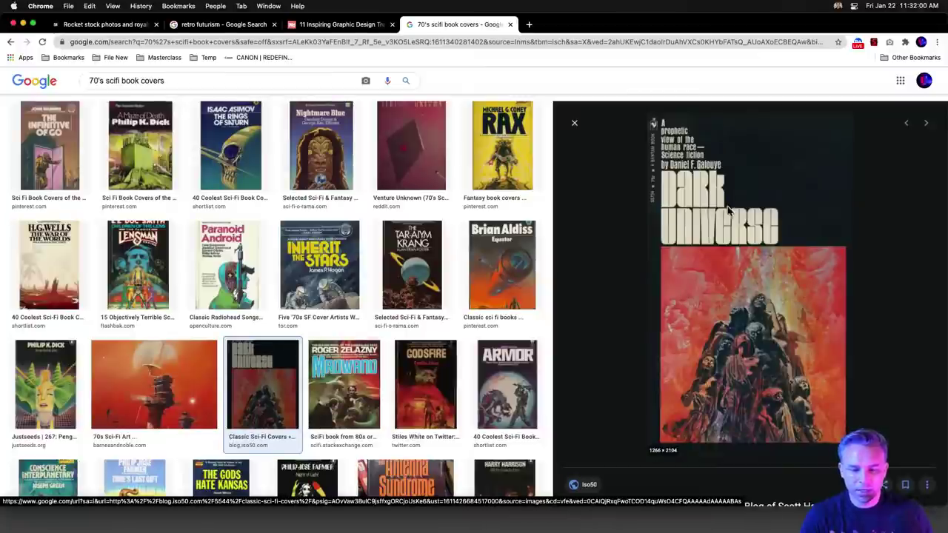
# Step: Copy the Dark Universe cover image and switch to Photoshop
pyautogui.rightClick(717, 236)
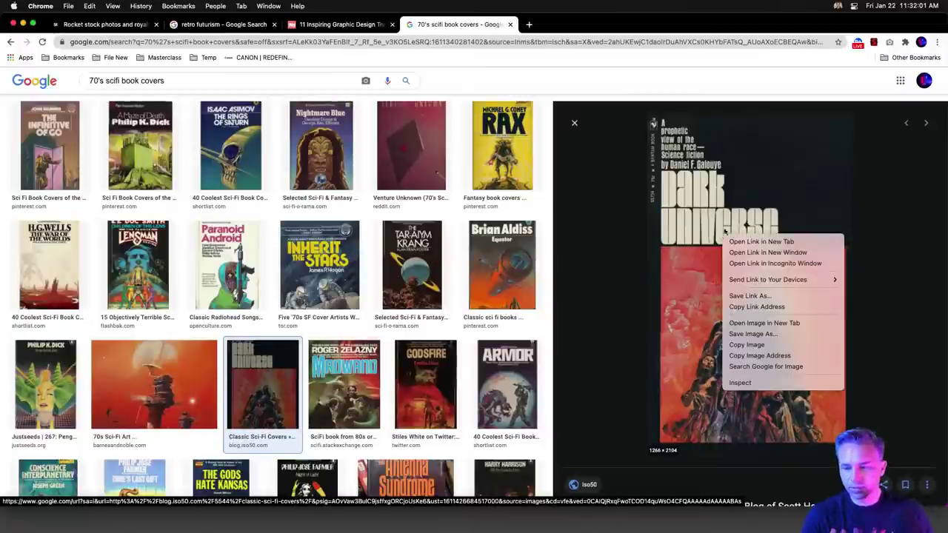
pyautogui.click(747, 345)
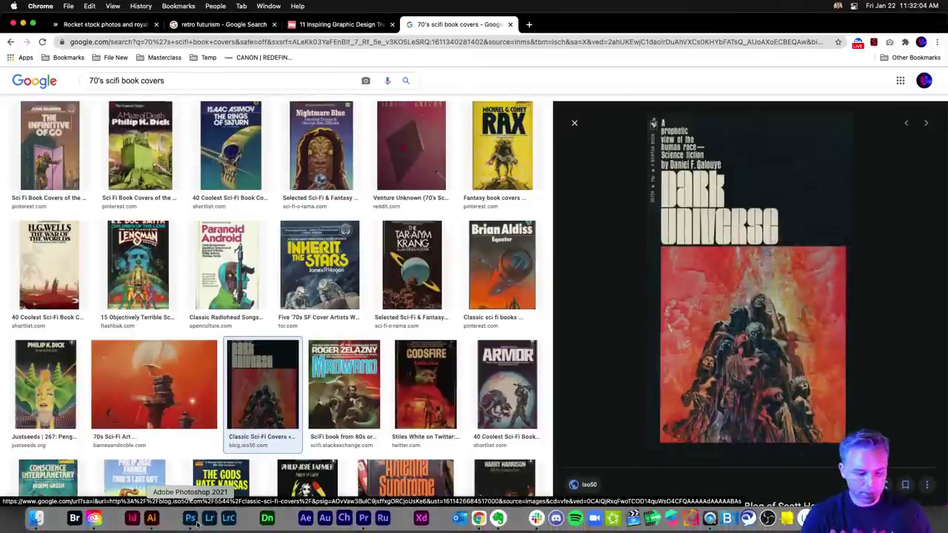
pyautogui.click(191, 517)
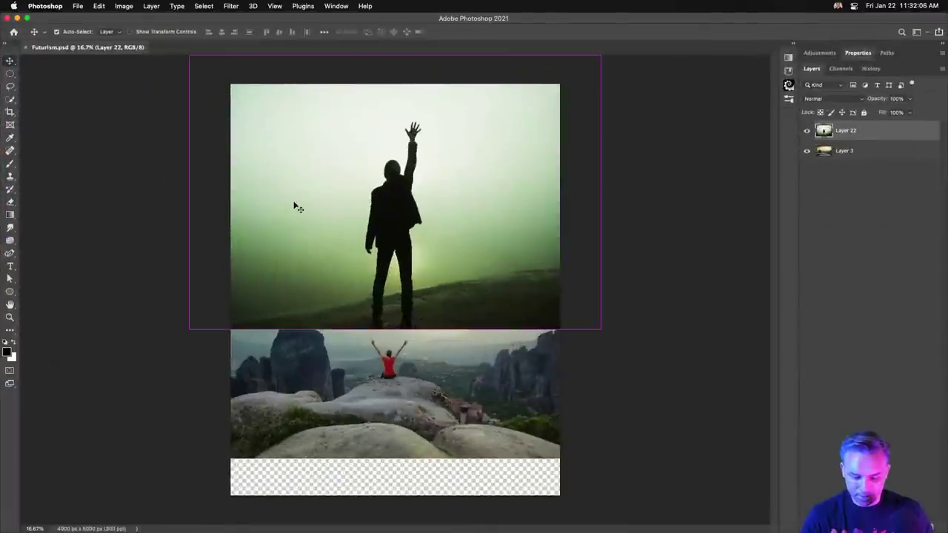
# Step: Paste the Dark Universe cover as a new layer and scale it to the canvas height
pyautogui.press('super+v')
pyautogui.press('super+t')
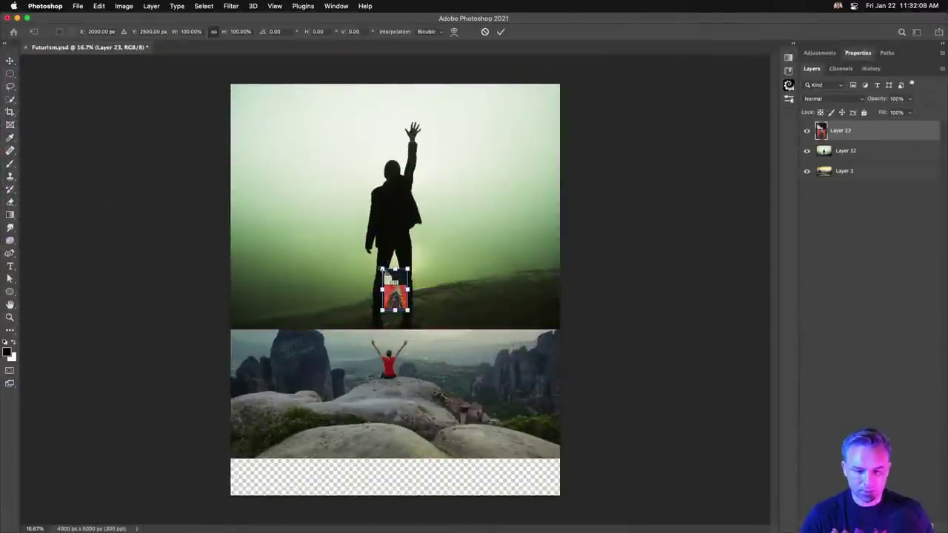
pyautogui.moveTo(382, 269); pyautogui.dragTo(248, 87)
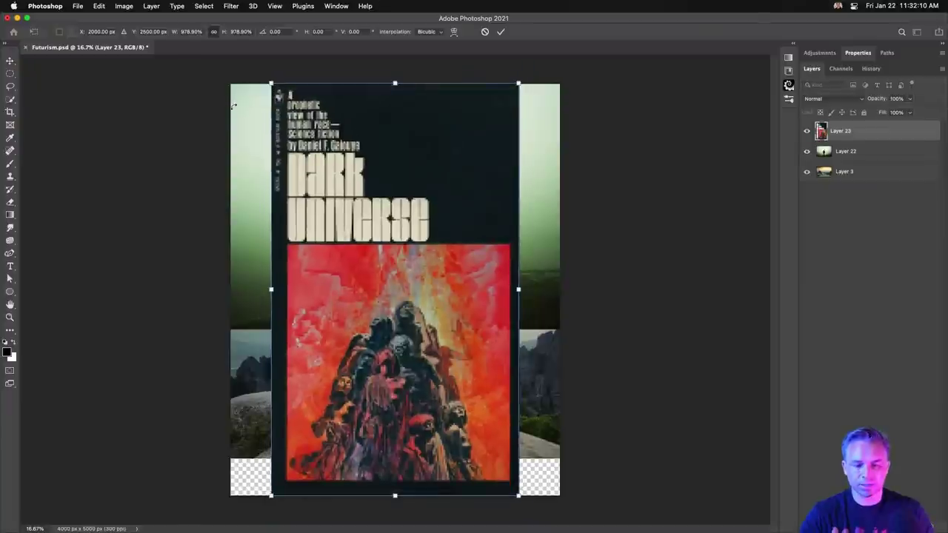
pyautogui.press('Return')
# Step: Zoom in and draw a rectangular selection around the word Universe
pyautogui.press('super+plus')
pyautogui.press('super+plus')
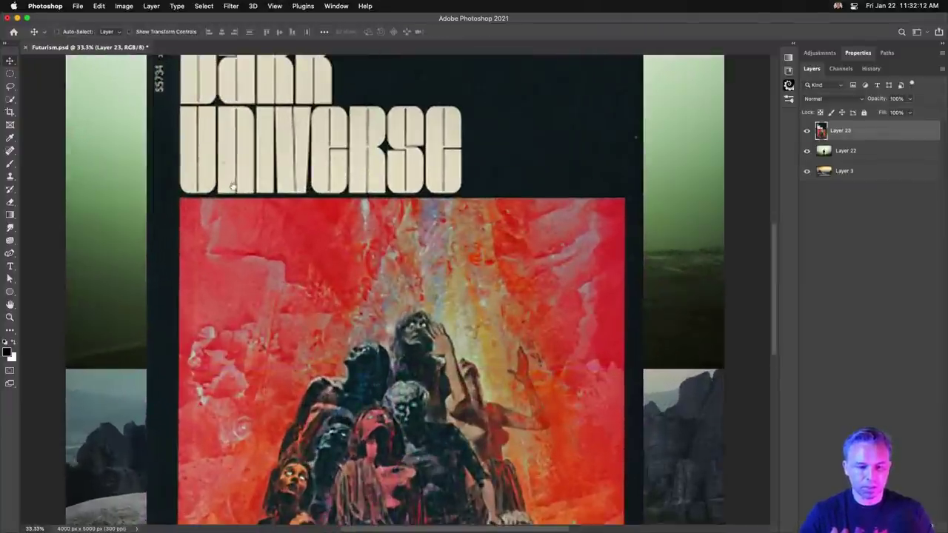
pyautogui.scroll(2, 468, 291)
pyautogui.moveTo(10, 74); pyautogui.dragTo(41, 73)
pyautogui.moveTo(289, 127); pyautogui.dragTo(588, 303)
pyautogui.click(272, 195)
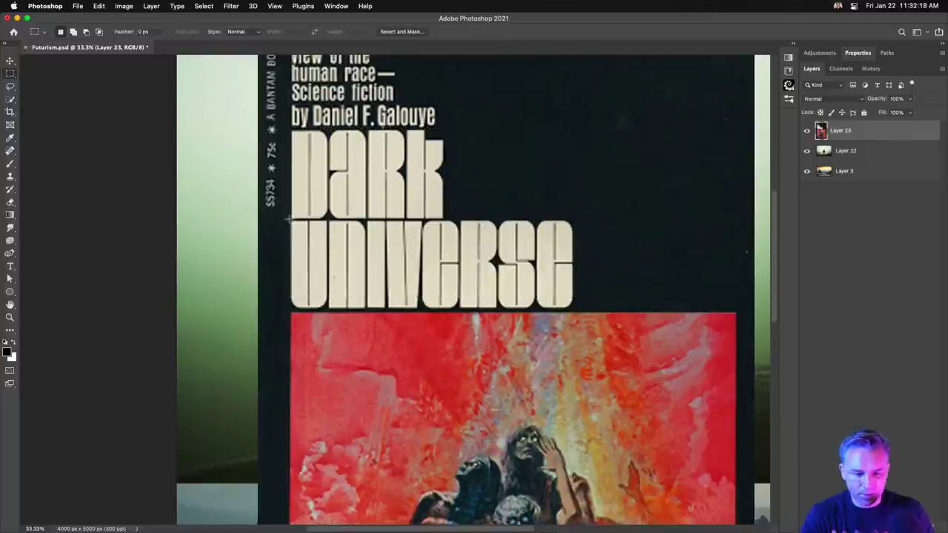
pyautogui.moveTo(287, 219); pyautogui.dragTo(580, 310)
pyautogui.click(151, 6)
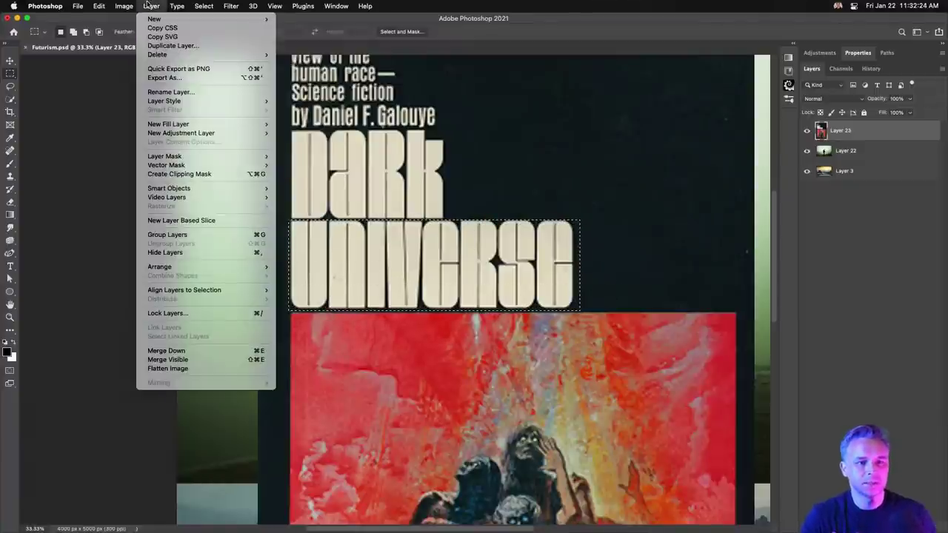
# Step: Run Type > Match Font on the Universe lettering and move its dialog aside
pyautogui.moveTo(167, 5)
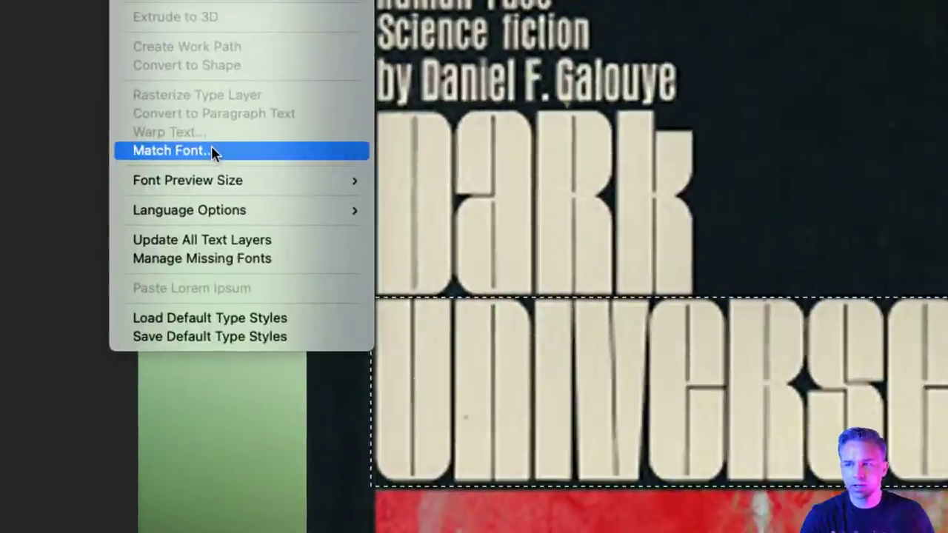
pyautogui.click(211, 150)
pyautogui.moveTo(424, 144); pyautogui.dragTo(653, 116)
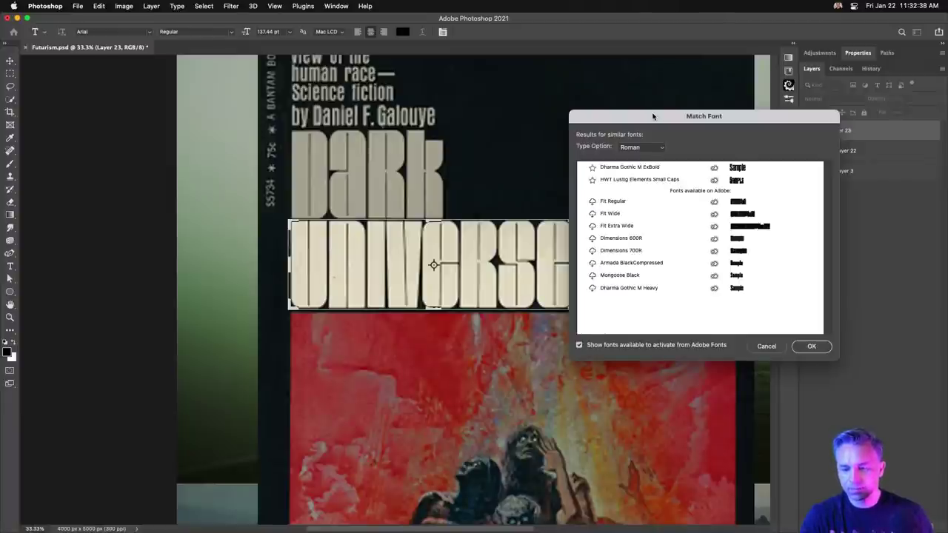
pyautogui.moveTo(652, 116); pyautogui.dragTo(610, 119)
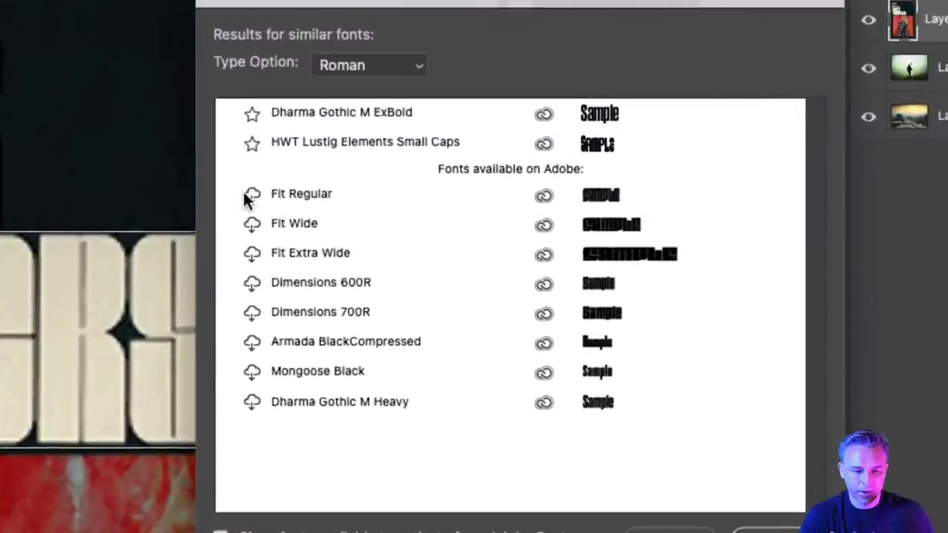
# Step: Activate the Fit Regular, Fit Wide and Dimensions 700R fonts and accept the match
pyautogui.click(293, 195)
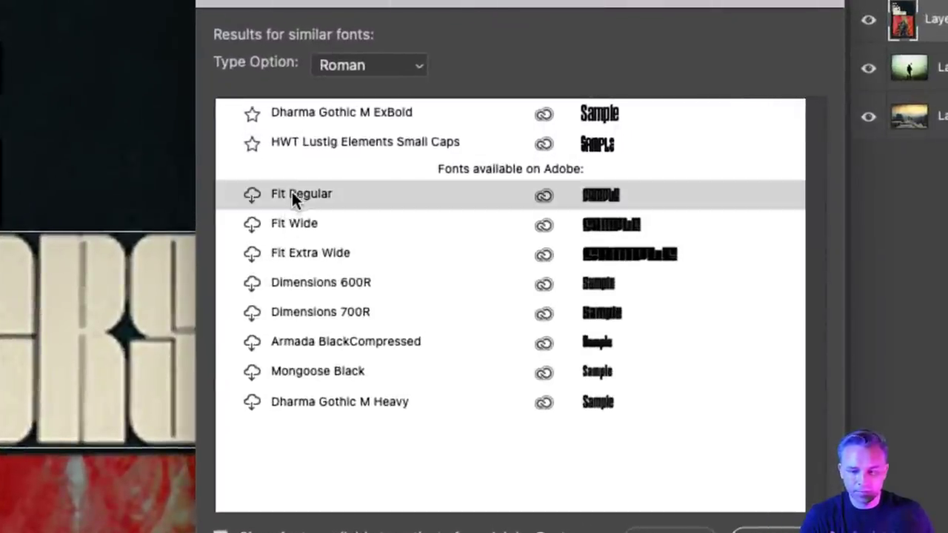
pyautogui.click(251, 194)
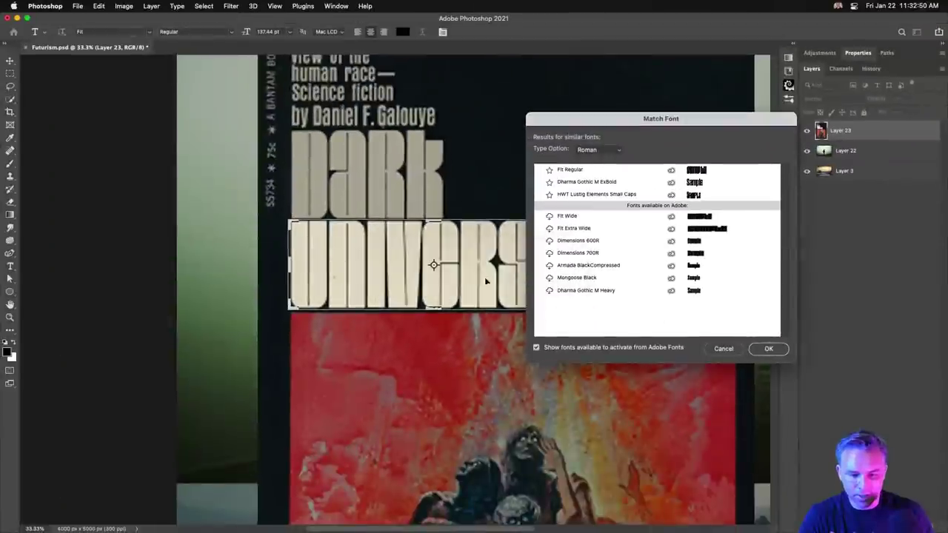
pyautogui.click(574, 218)
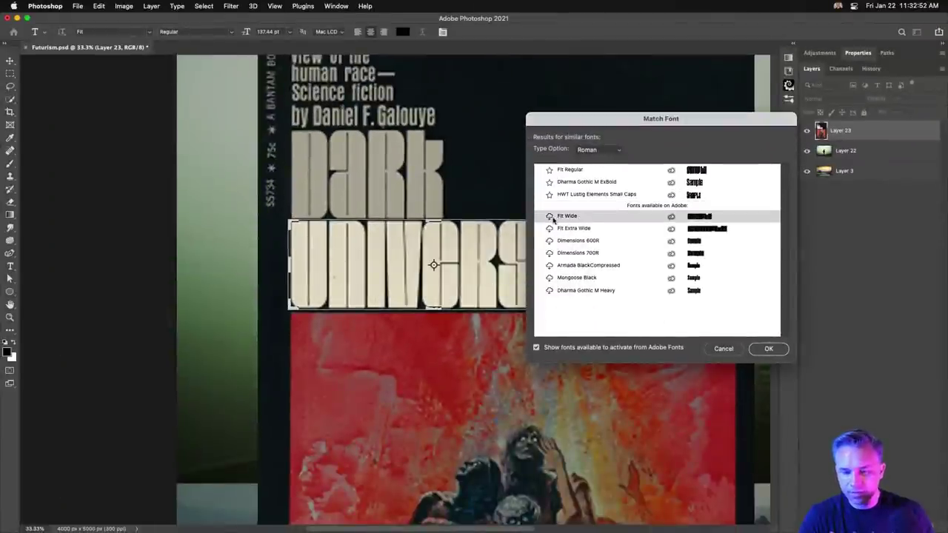
pyautogui.click(550, 218)
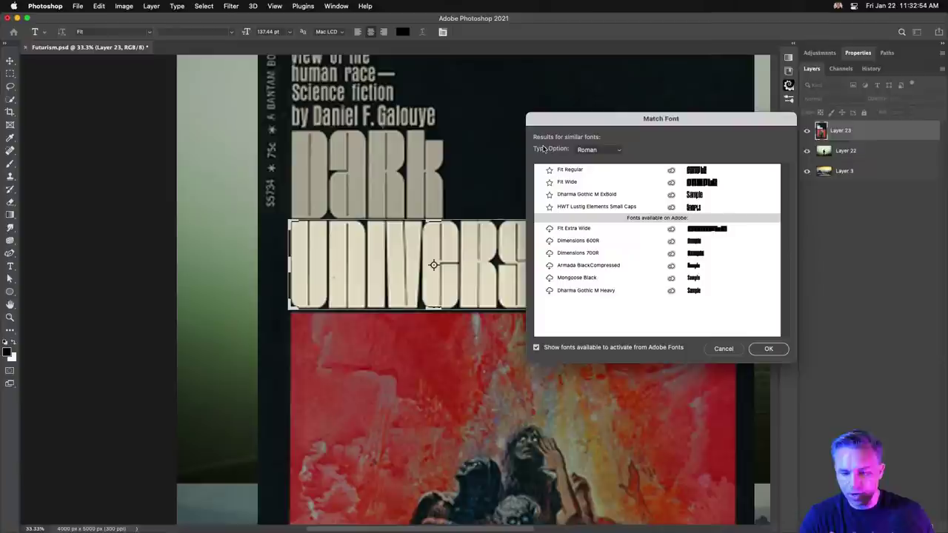
pyautogui.click(558, 255)
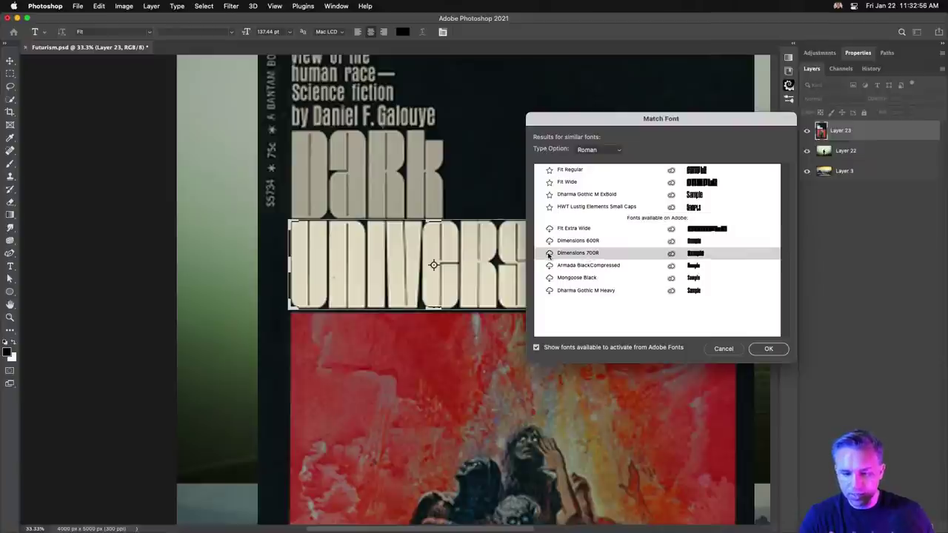
pyautogui.click(549, 255)
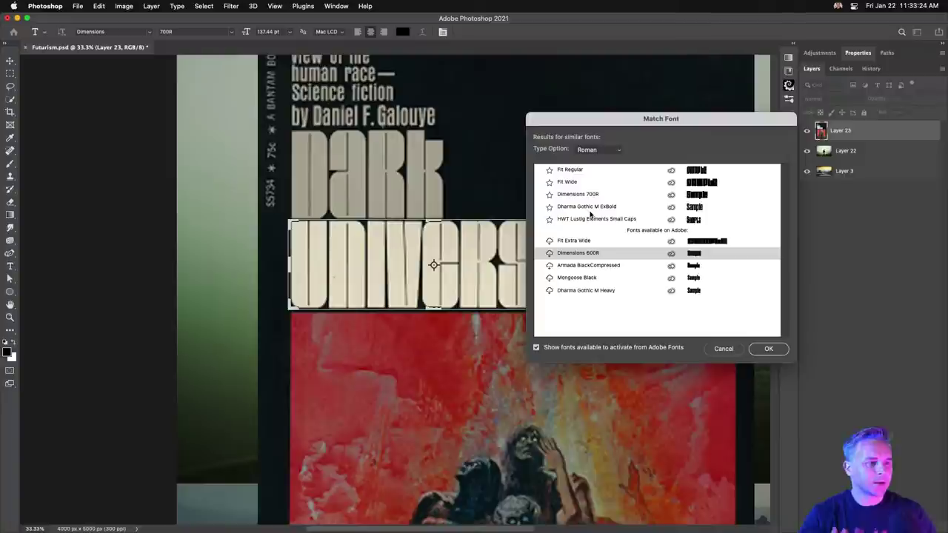
pyautogui.click(770, 351)
# Step: Hide Layer 23 and Layer 22, make Layer 3 active and zoom out to the whole canvas
pyautogui.press('m')
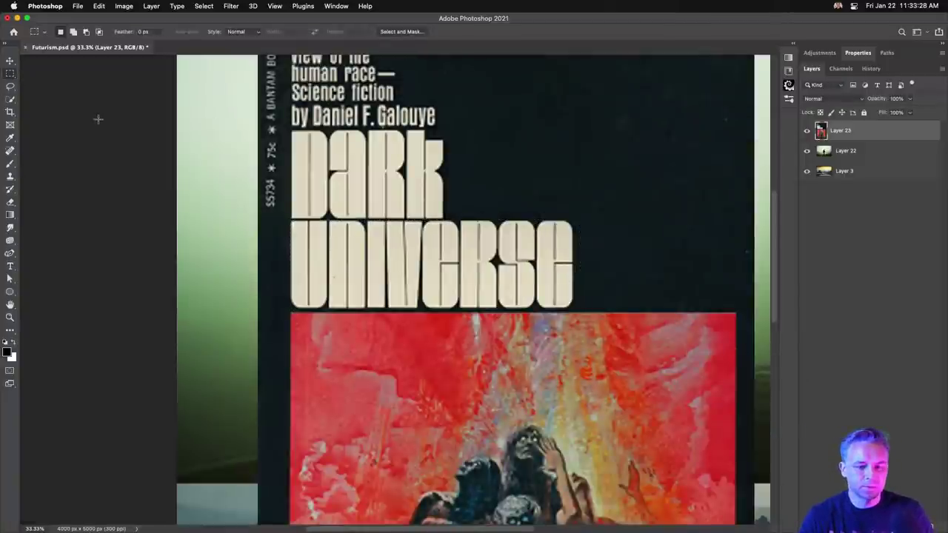
pyautogui.hscroll(5, 231, 146)
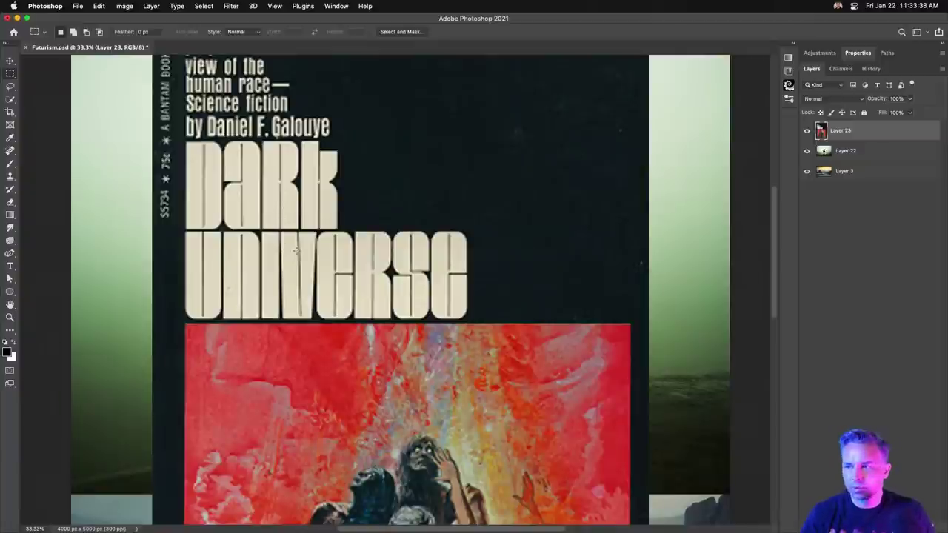
pyautogui.click(807, 131)
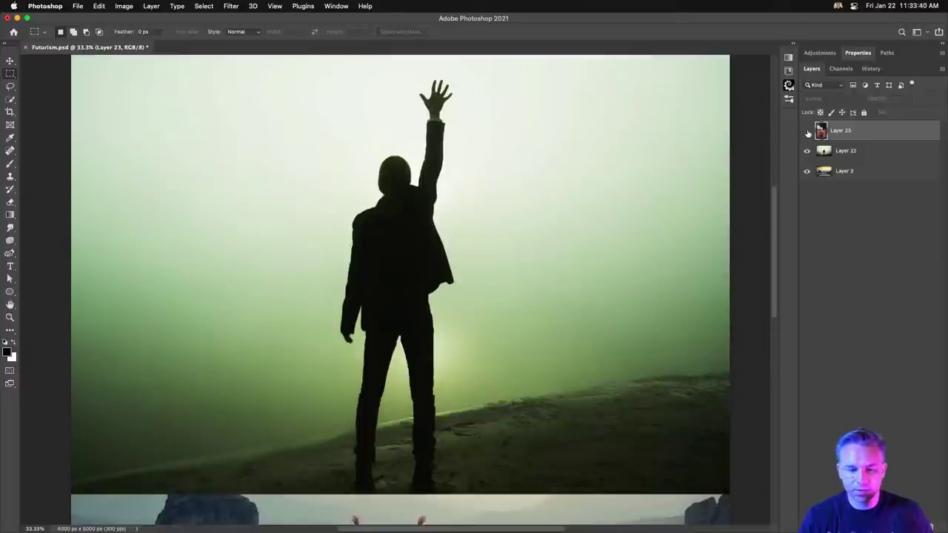
pyautogui.click(840, 152)
pyautogui.click(807, 152)
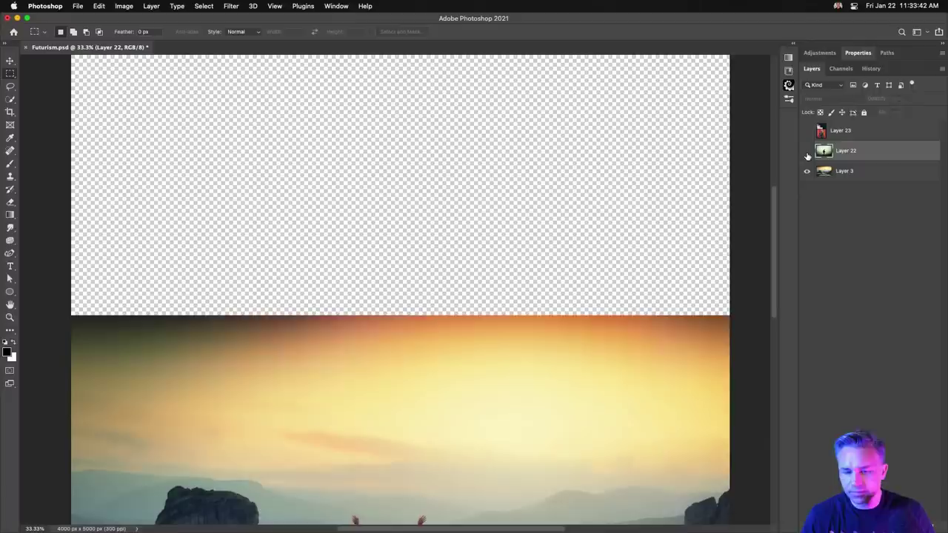
pyautogui.click(832, 172)
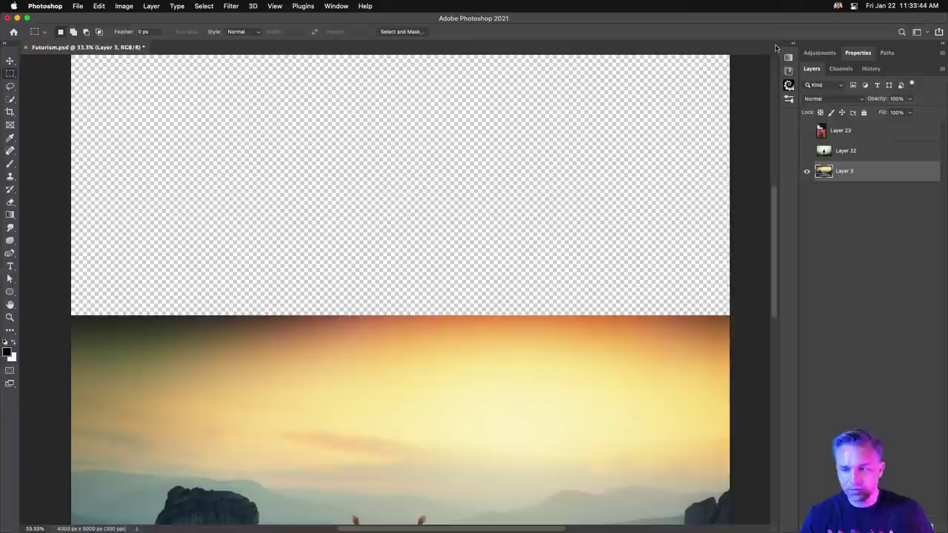
pyautogui.press('super+minus')
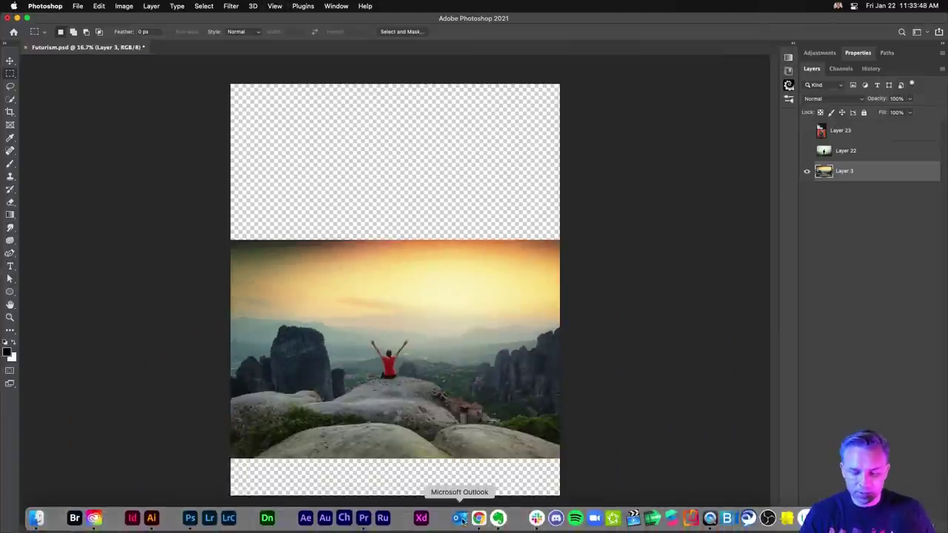
pyautogui.click(478, 519)
# Step: Replace the Adobe Stock rocket search with 'man on cliff', then return to the 70's scifi covers tab
pyautogui.click(96, 24)
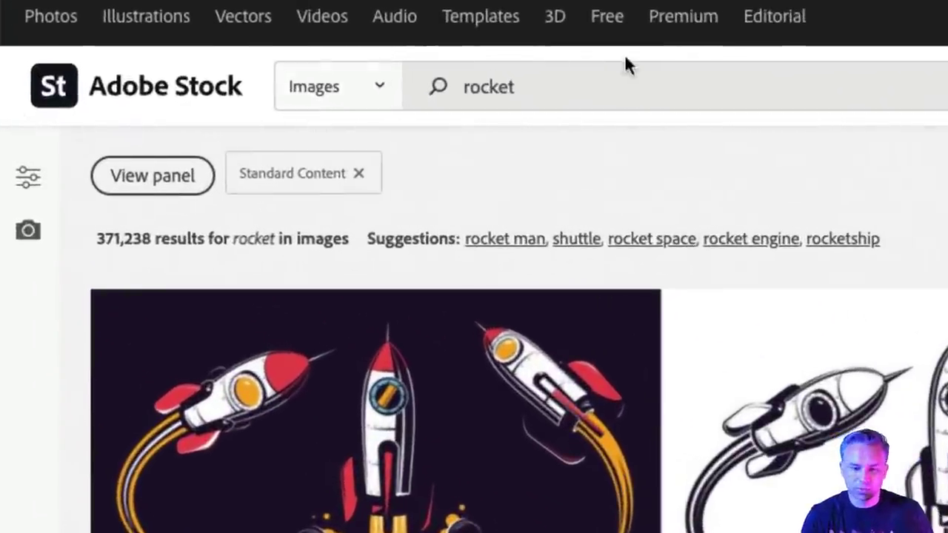
pyautogui.doubleClick(482, 92)
pyautogui.write('man on cliff')
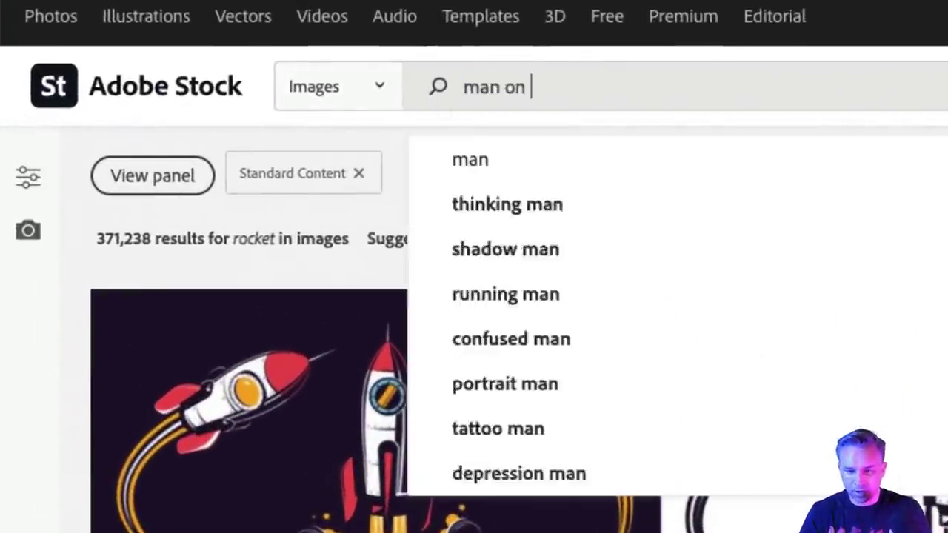
pyautogui.press('Return')
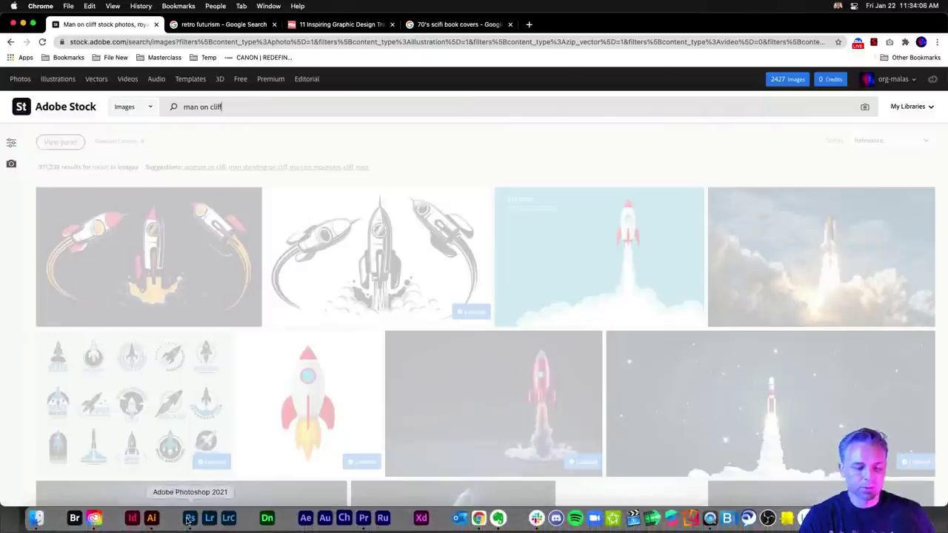
pyautogui.click(189, 518)
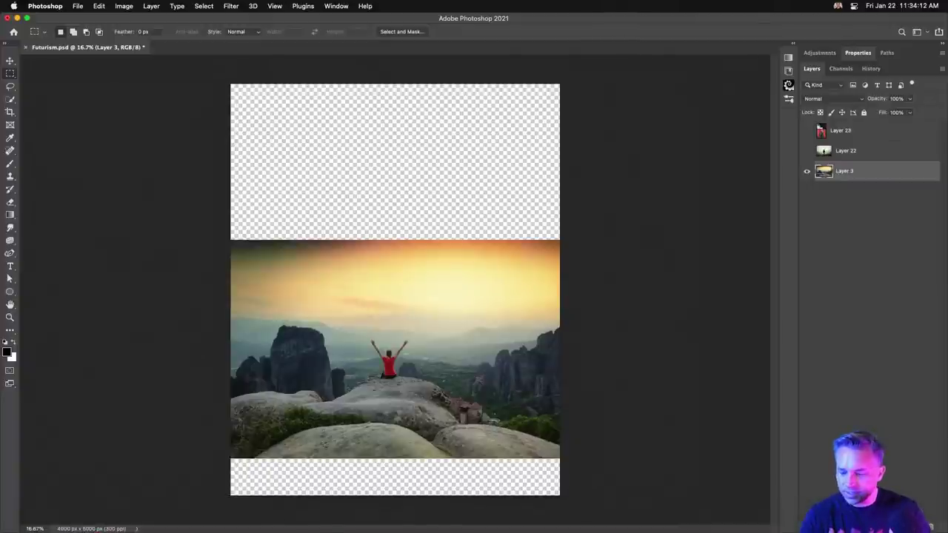
pyautogui.click(479, 518)
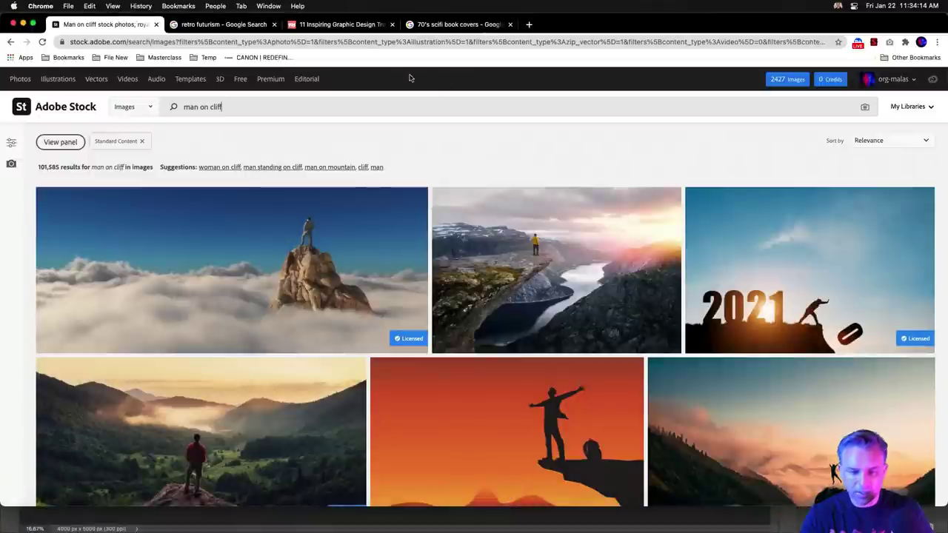
pyautogui.click(433, 29)
# Step: Preview more 70s covers: Inherit the Stars, Godsfire, Madwand, The Antenna Syndrome, Time's Last Gift
pyautogui.click(339, 270)
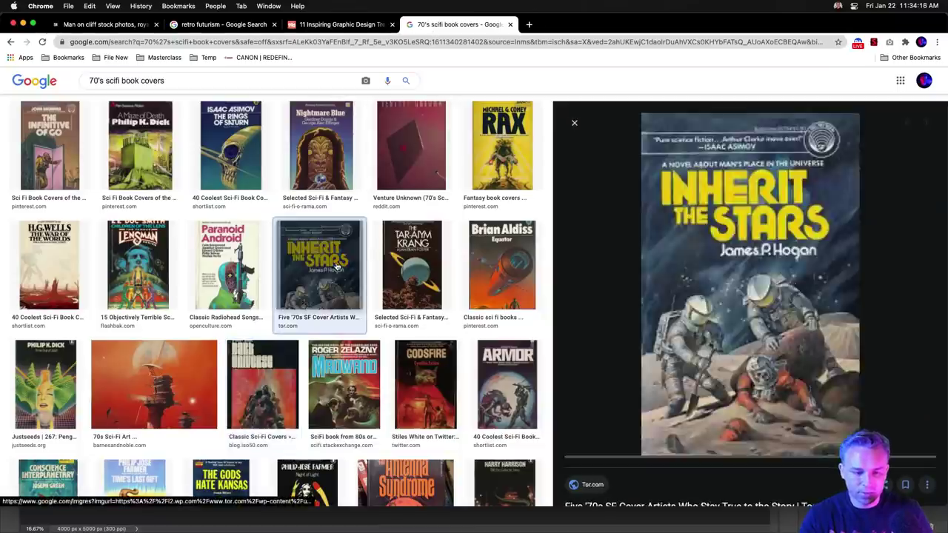
pyautogui.click(397, 272)
pyautogui.click(431, 376)
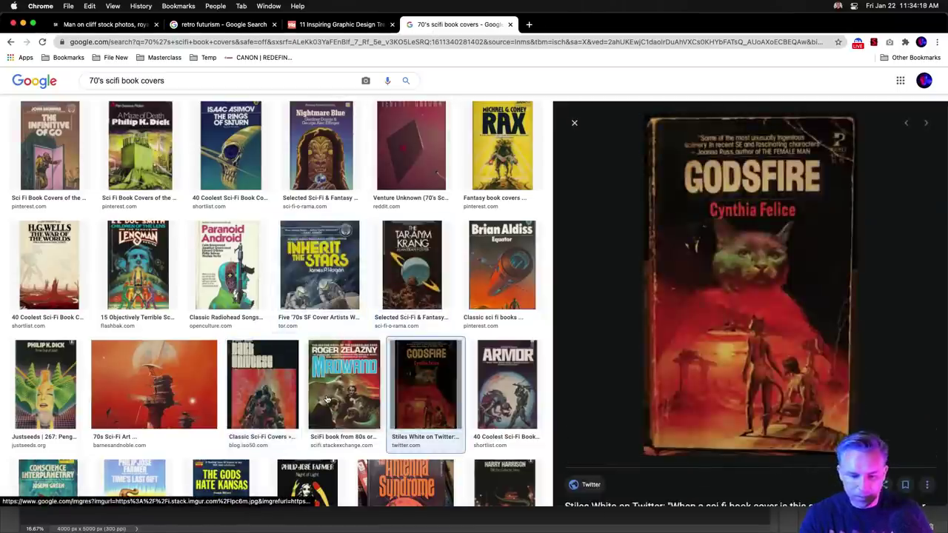
pyautogui.click(330, 397)
pyautogui.click(426, 385)
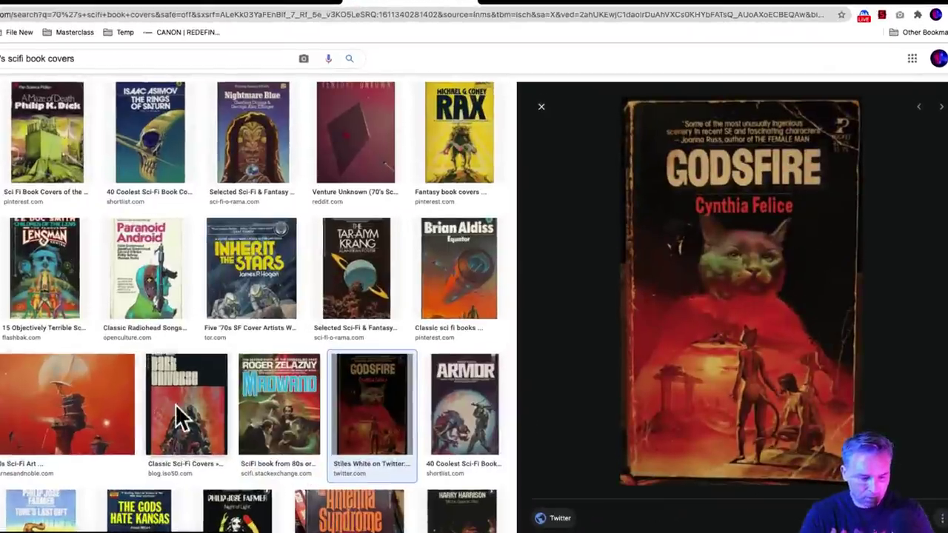
pyautogui.click(74, 408)
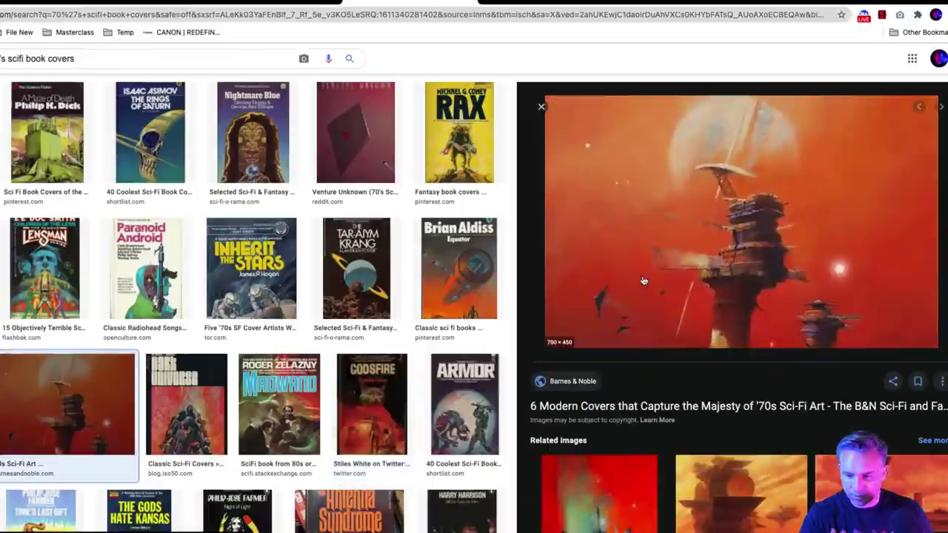
pyautogui.scroll(-2, 374, 396)
pyautogui.click(374, 391)
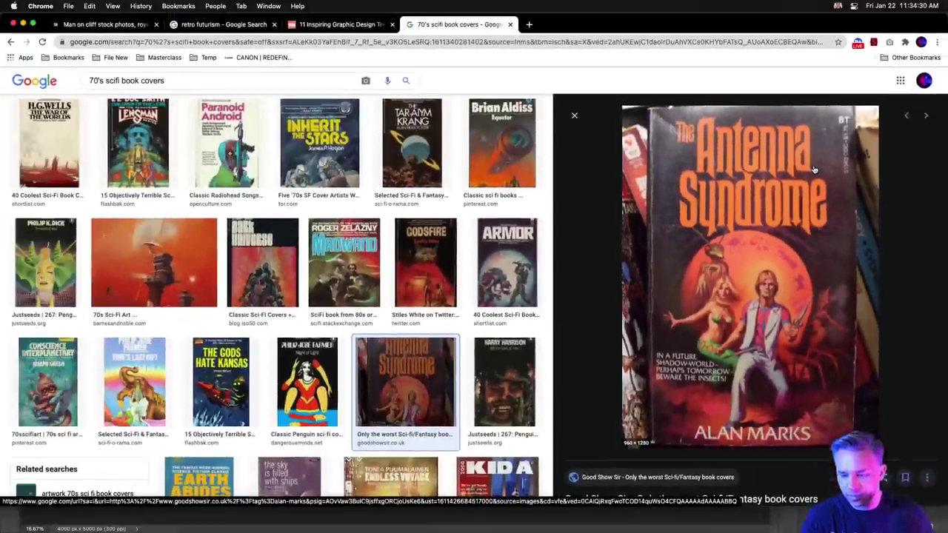
pyautogui.click(501, 380)
pyautogui.click(221, 381)
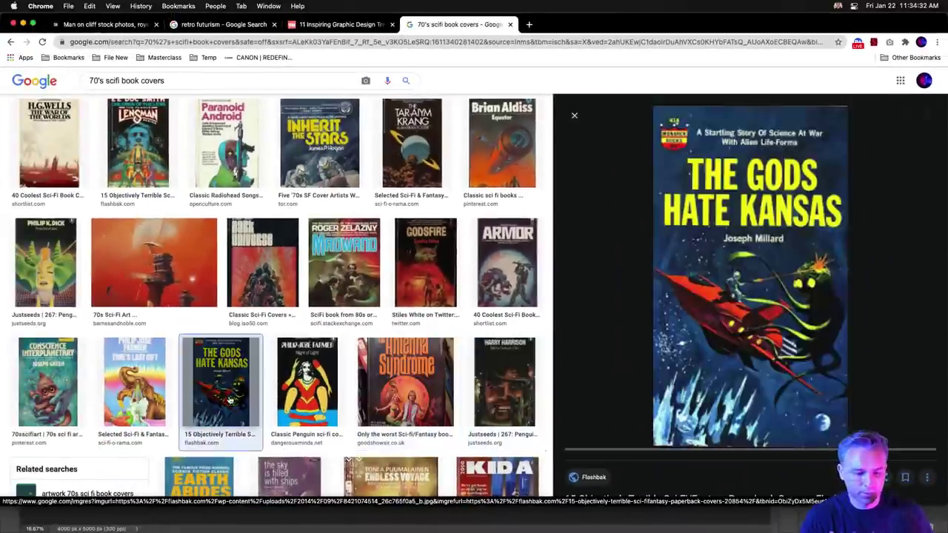
pyautogui.click(150, 388)
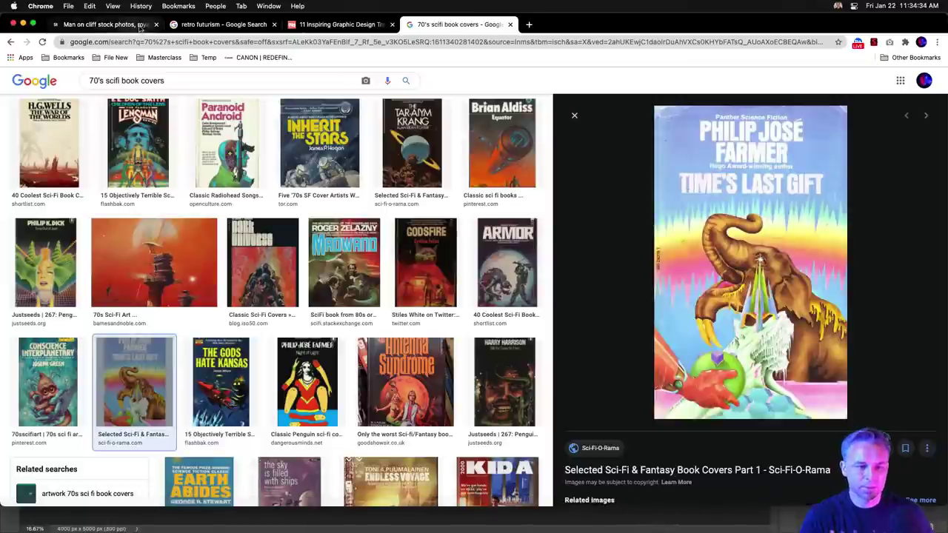
# Step: Browse the retro futurism image results, then minimize the browser back to Futurism.psd
pyautogui.click(196, 27)
pyautogui.click(271, 322)
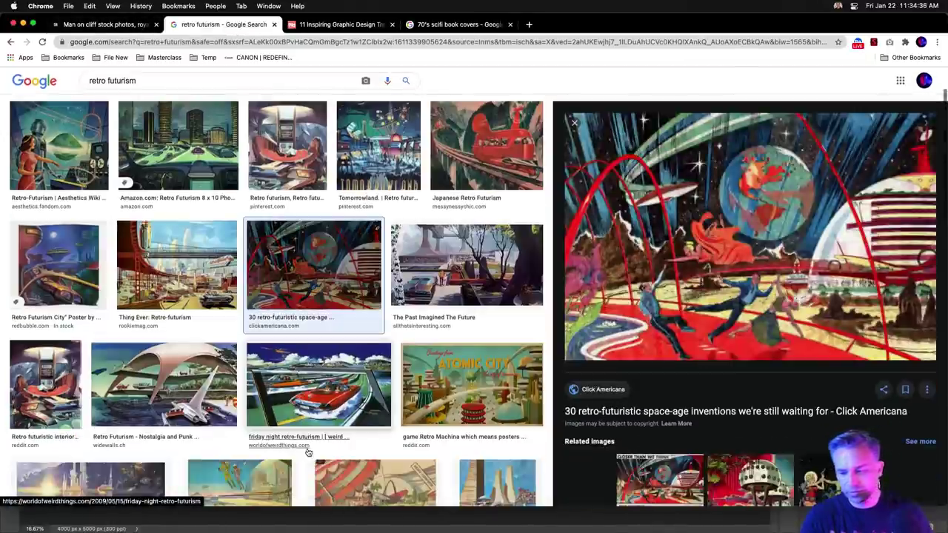
pyautogui.click(271, 323)
pyautogui.click(226, 24)
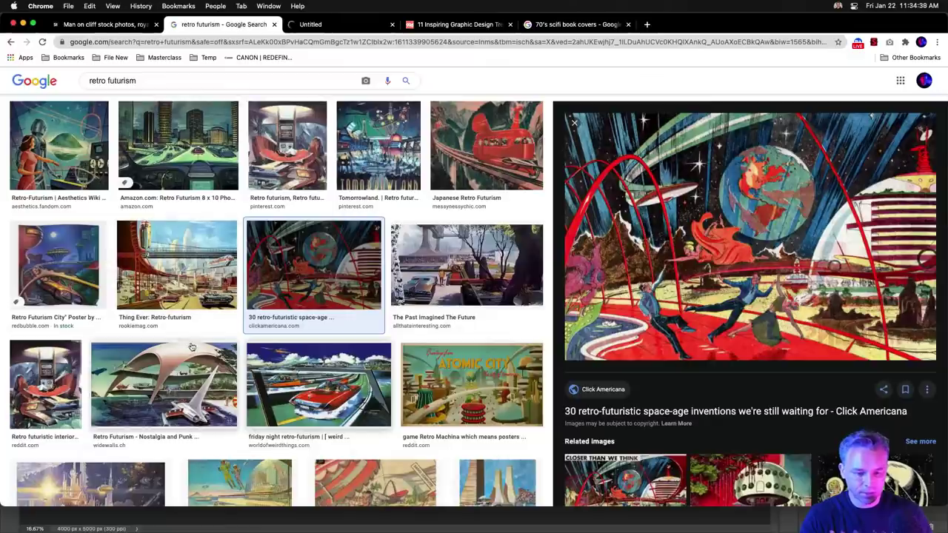
pyautogui.click(165, 385)
pyautogui.click(166, 271)
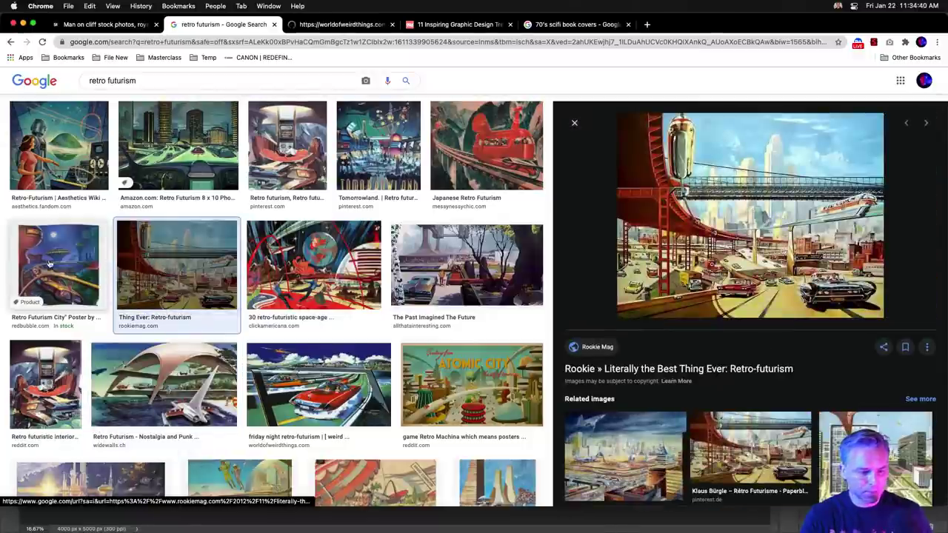
pyautogui.click(56, 265)
pyautogui.click(59, 145)
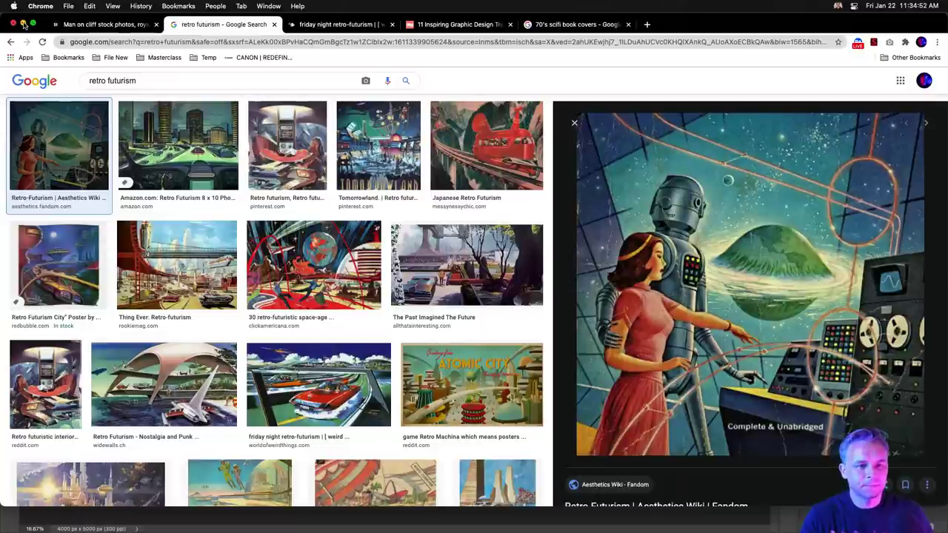
pyautogui.click(23, 25)
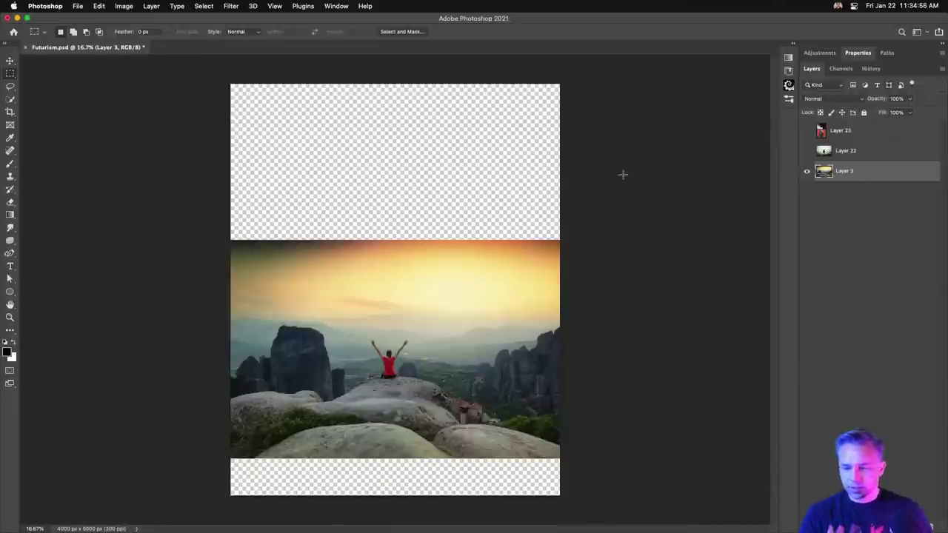
# Step: View the installed Free Stock Search 2 plugin and browse the Creative Cloud plugin marketplace
pyautogui.click(792, 43)
pyautogui.click(336, 6)
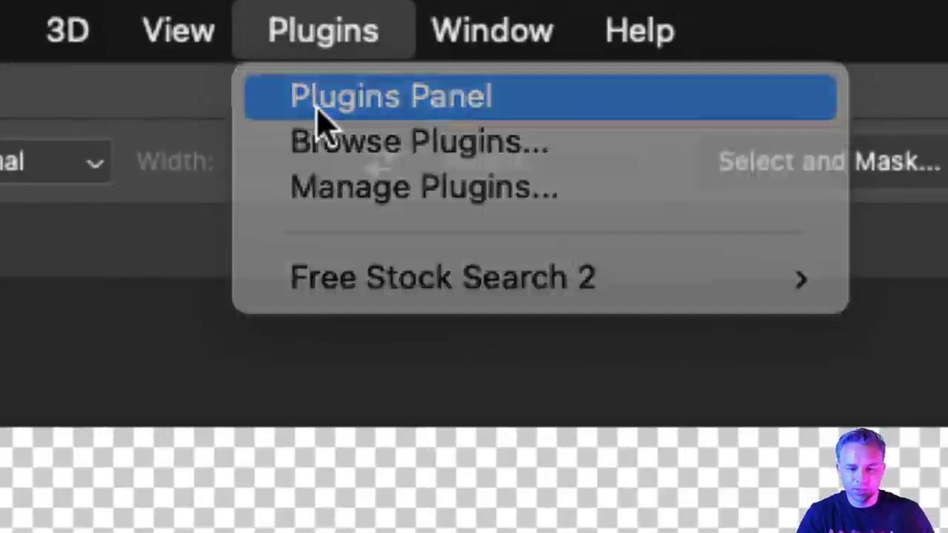
pyautogui.click(319, 109)
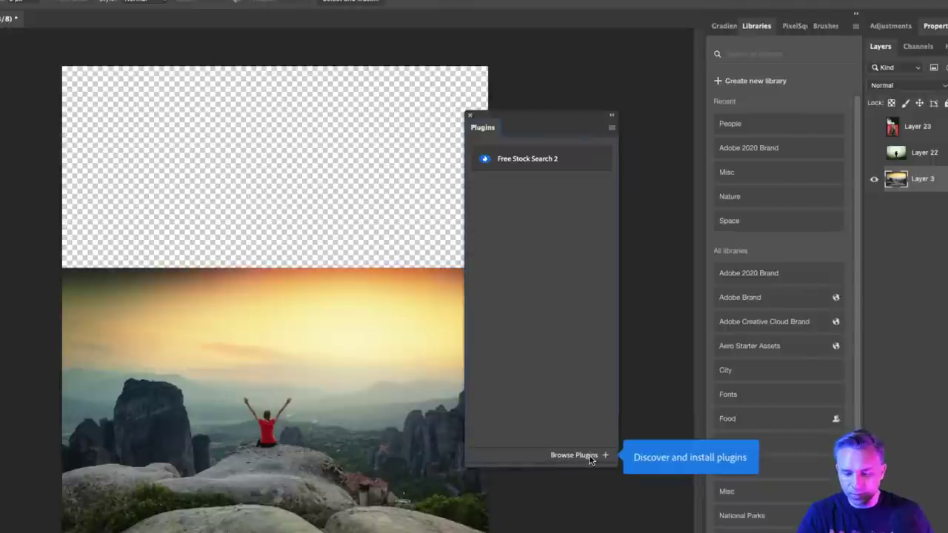
pyautogui.click(576, 455)
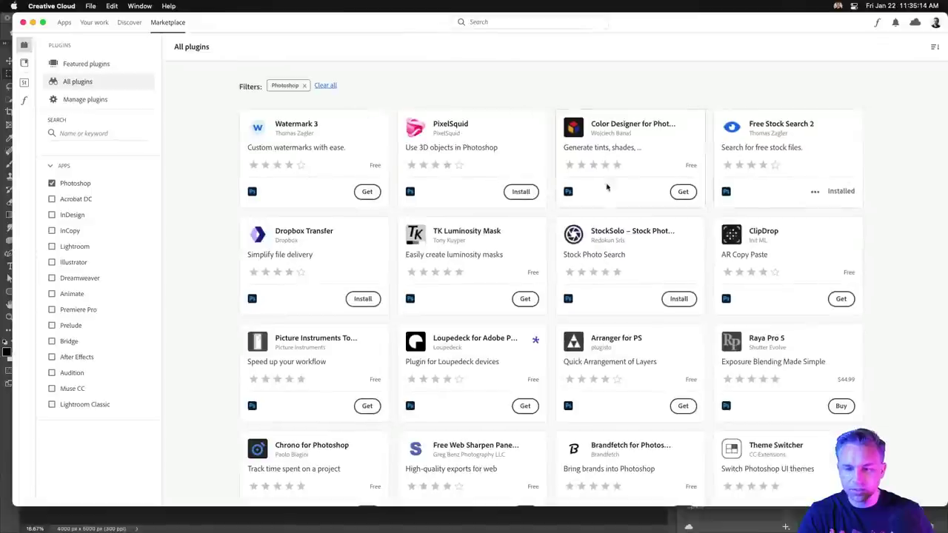
pyautogui.click(33, 23)
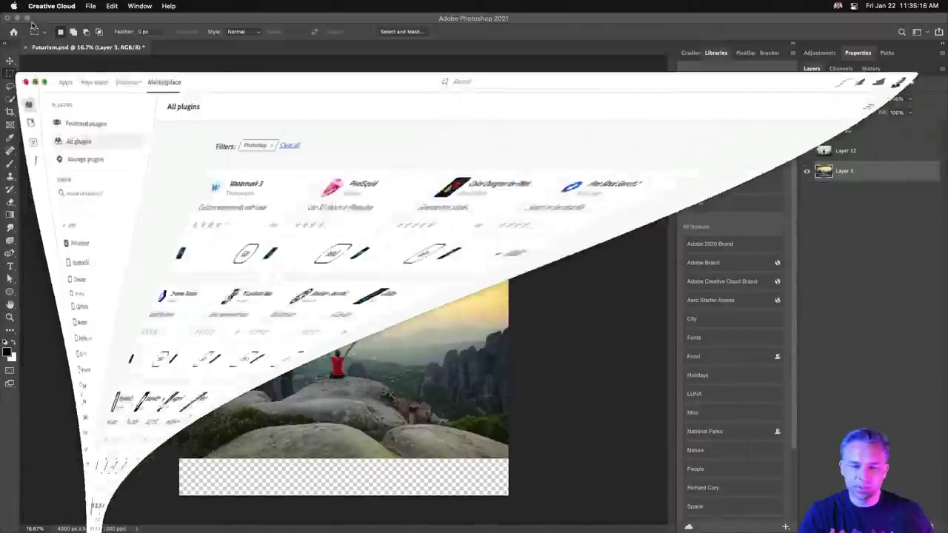
# Step: Search Free Stock Search 2 for 'cliff' and enlarge the results panel over the canvas
pyautogui.click(504, 159)
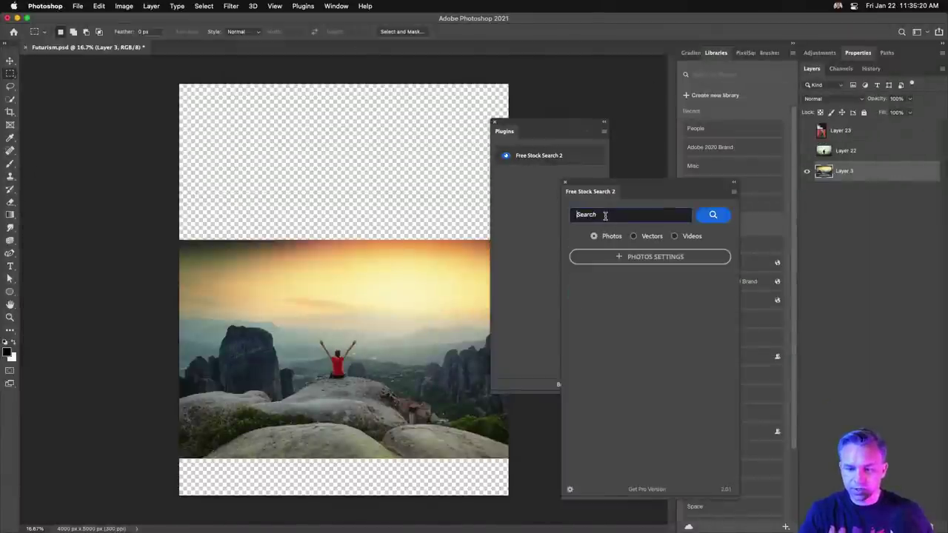
pyautogui.click(605, 216)
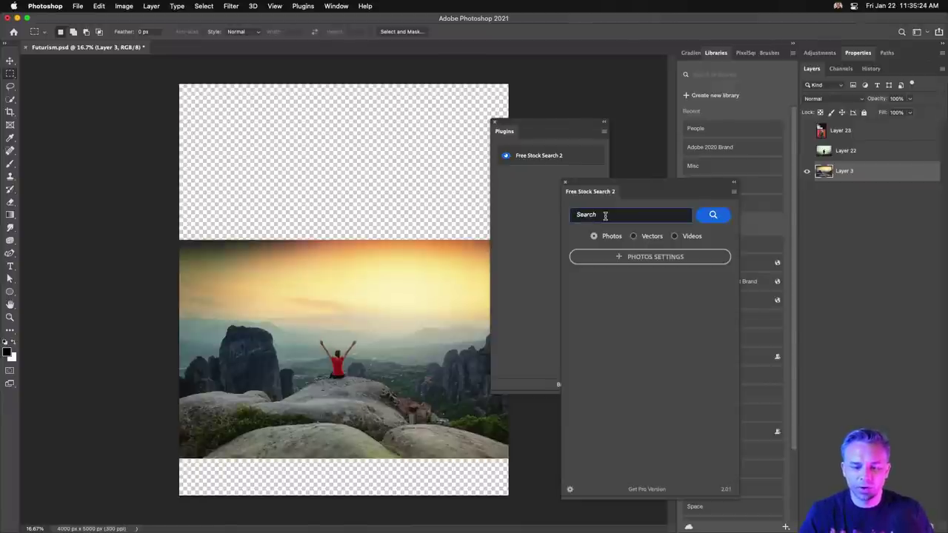
pyautogui.write('cliff')
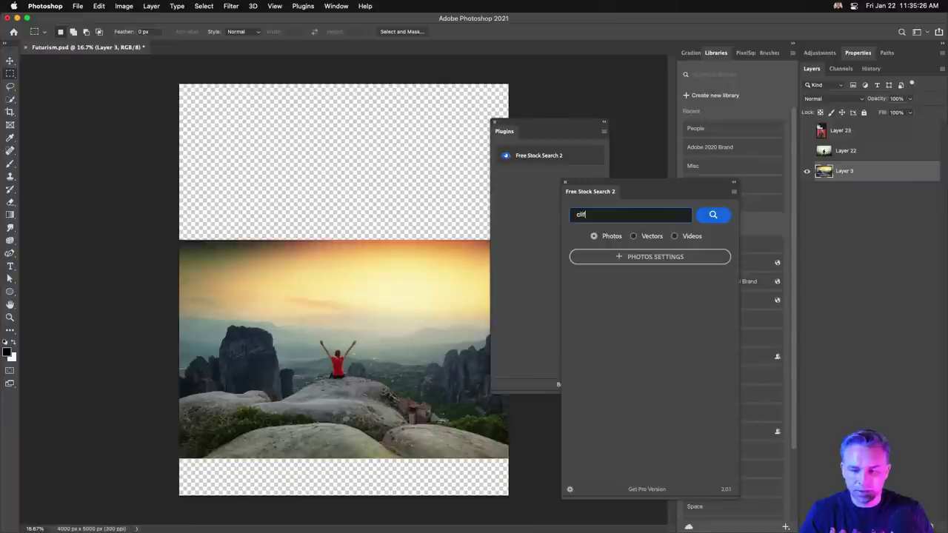
pyautogui.press('Return')
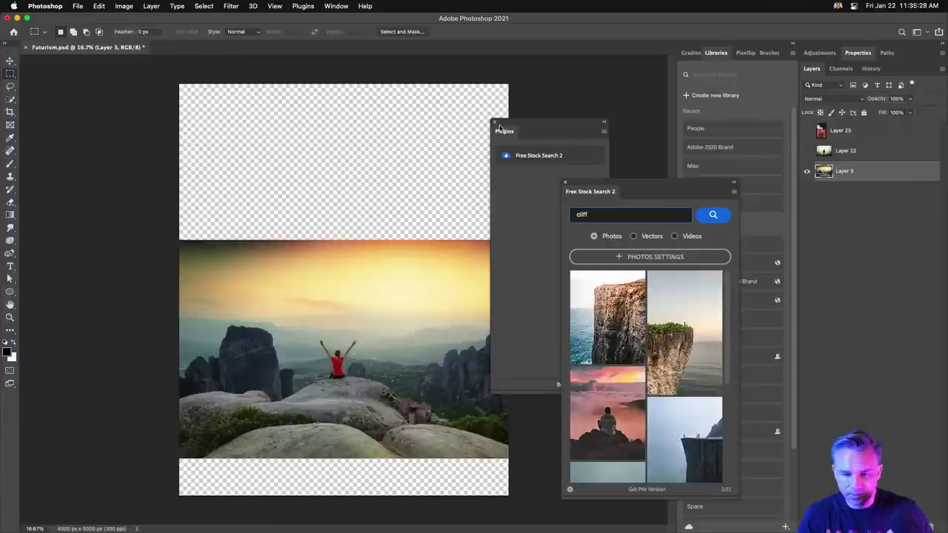
pyautogui.click(495, 124)
pyautogui.click(495, 124)
pyautogui.moveTo(585, 191); pyautogui.dragTo(520, 79)
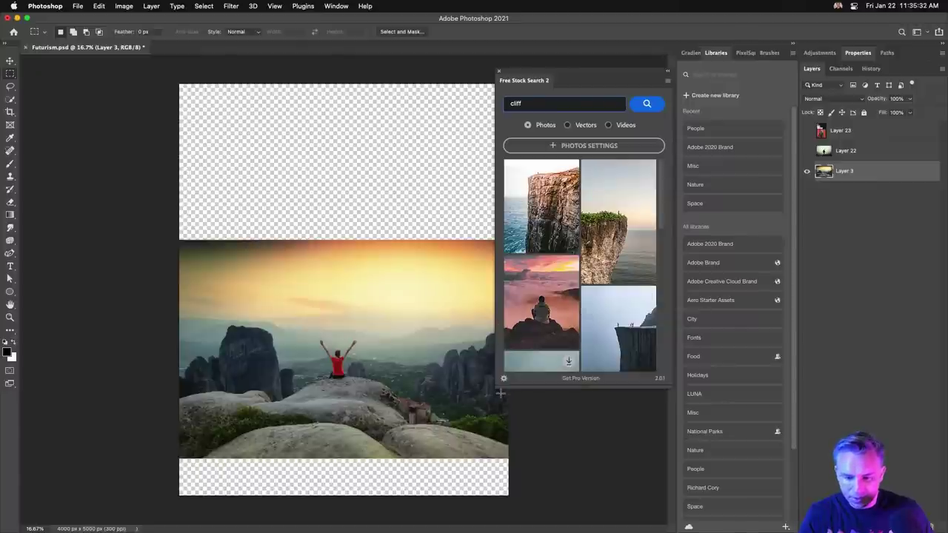
pyautogui.moveTo(501, 393); pyautogui.dragTo(408, 467)
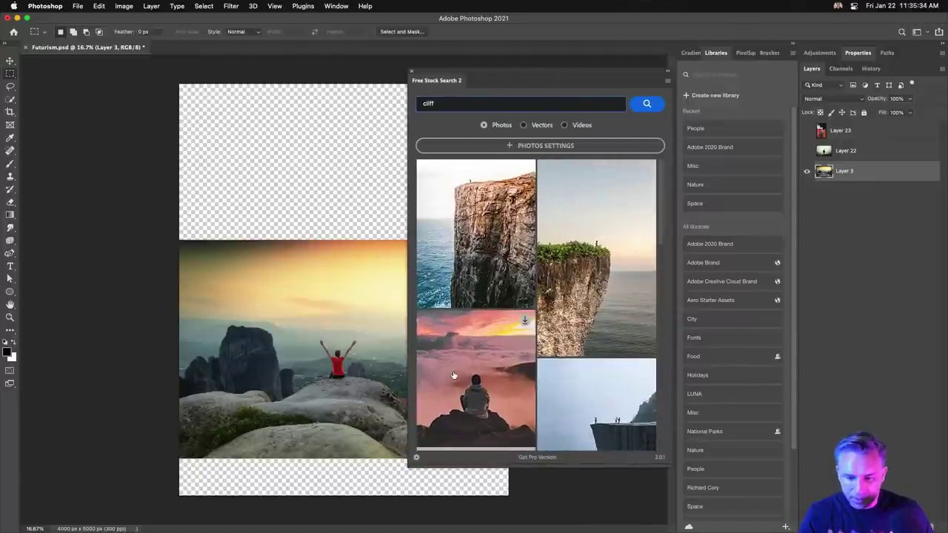
# Step: Download the pink-clouds cliff photo at 3483 x 4354 px, declining the Pro offer
pyautogui.click(525, 320)
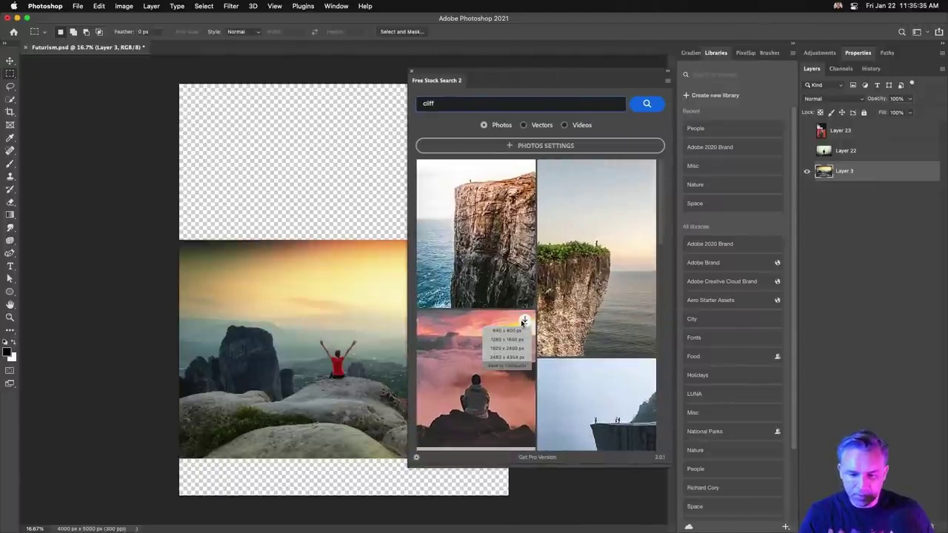
pyautogui.click(498, 358)
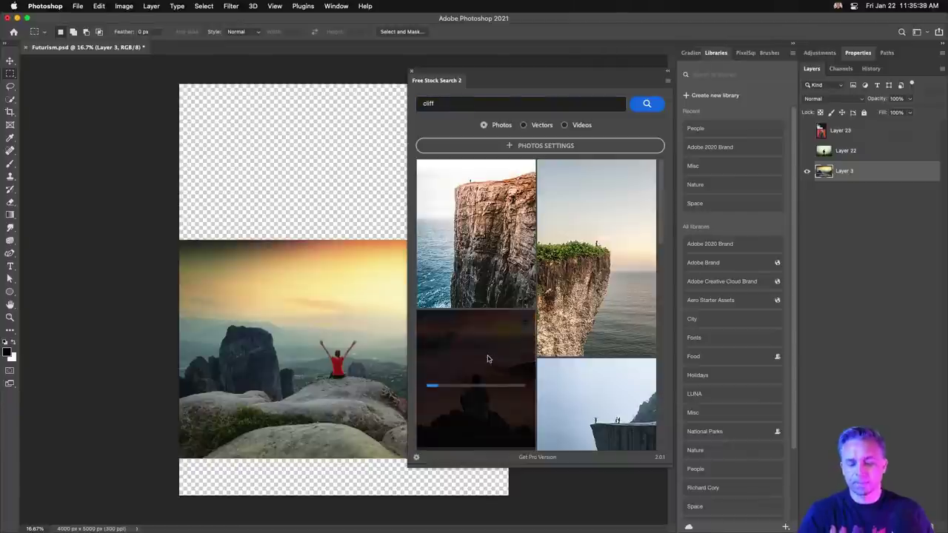
pyautogui.click(525, 321)
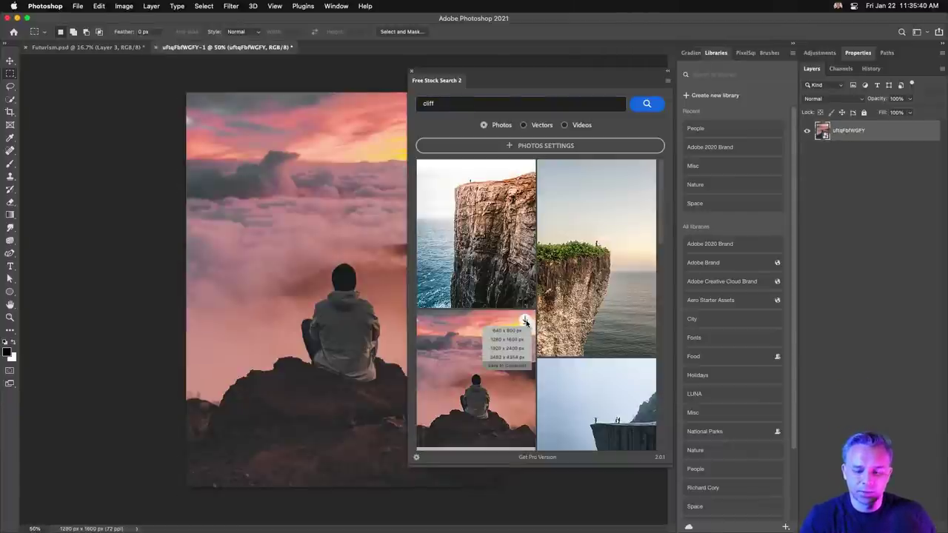
pyautogui.click(504, 357)
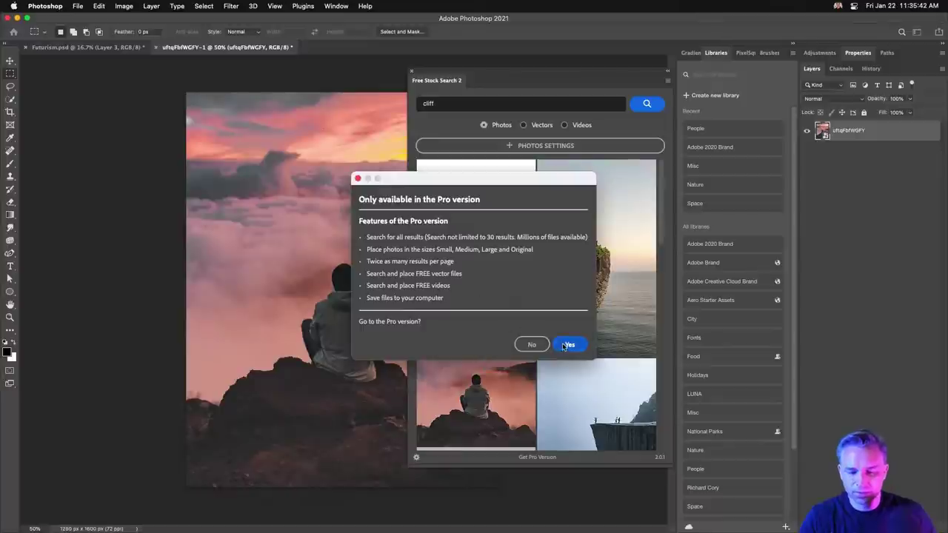
pyautogui.click(532, 345)
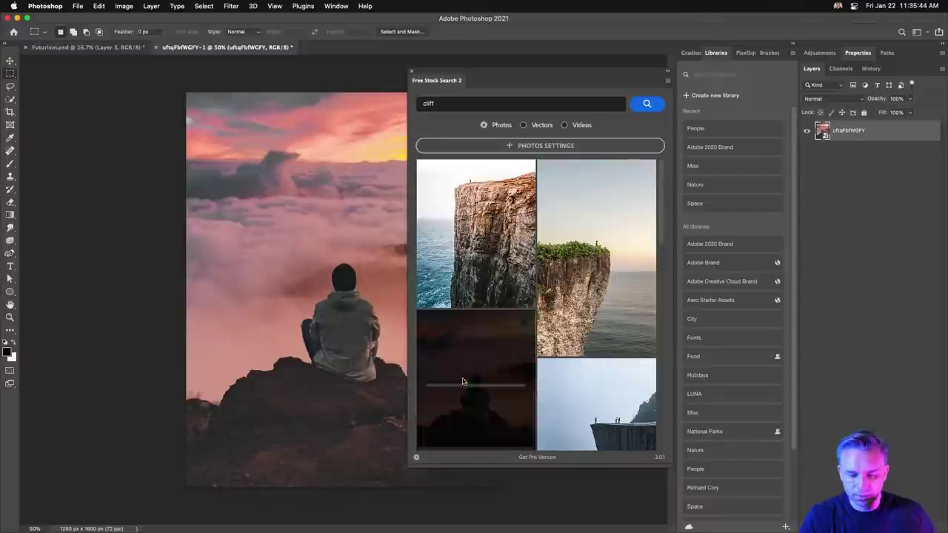
pyautogui.moveTo(470, 78); pyautogui.dragTo(599, 83)
# Step: Close the extra downloaded photo documents unsaved, hide the pink-clouds Layer 24, and close the stock panel
pyautogui.press('super+a')
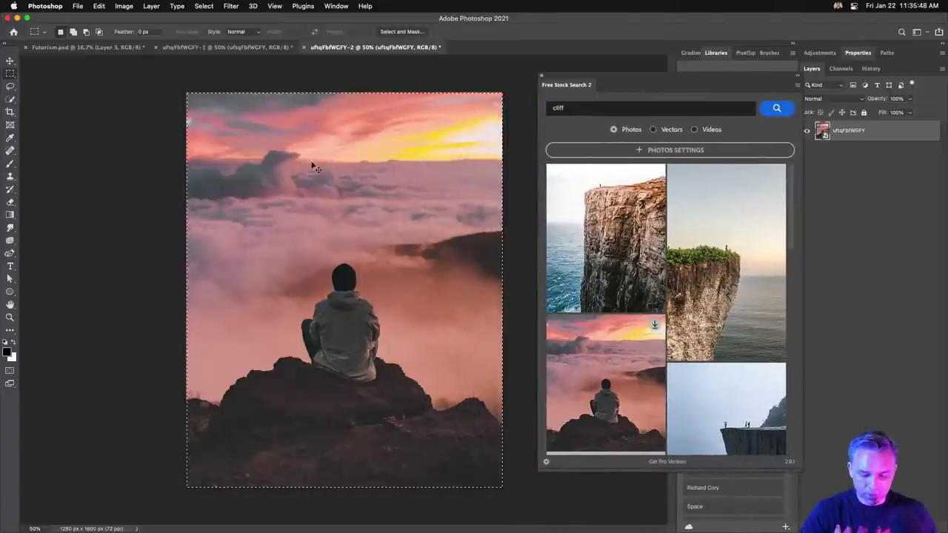
pyautogui.press('super+w')
pyautogui.press('super+d')
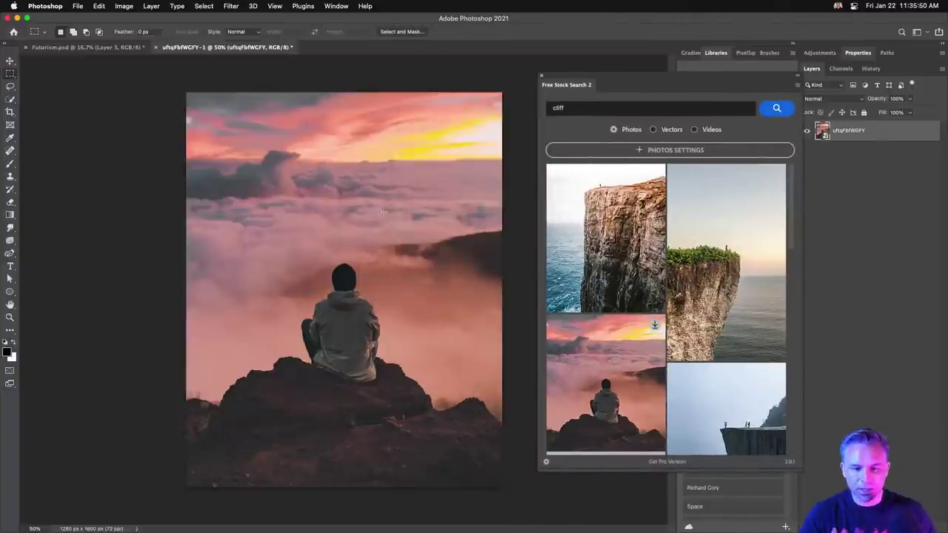
pyautogui.press('super+w')
pyautogui.click(448, 217)
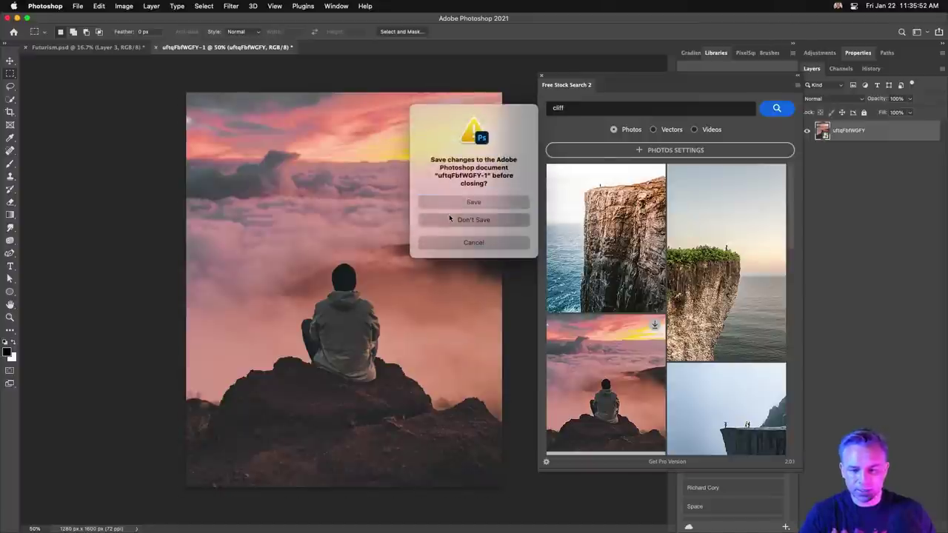
pyautogui.press('super+equal')
pyautogui.press('super+equal')
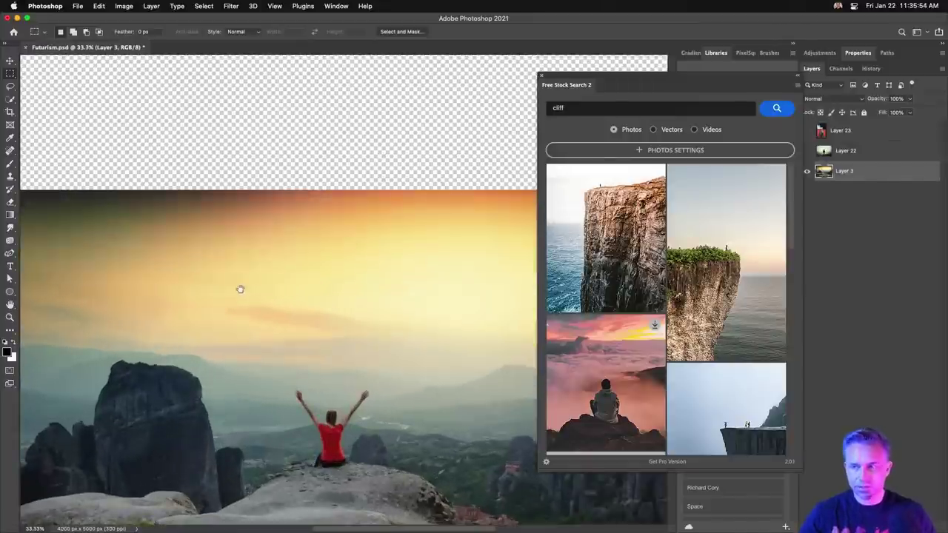
pyautogui.scroll(-5, 239, 288)
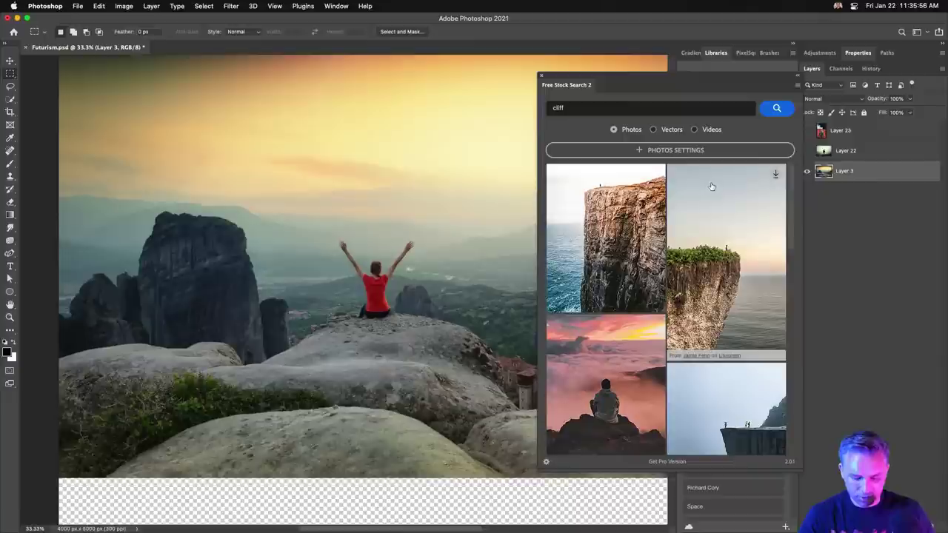
pyautogui.click(806, 171)
pyautogui.click(842, 191)
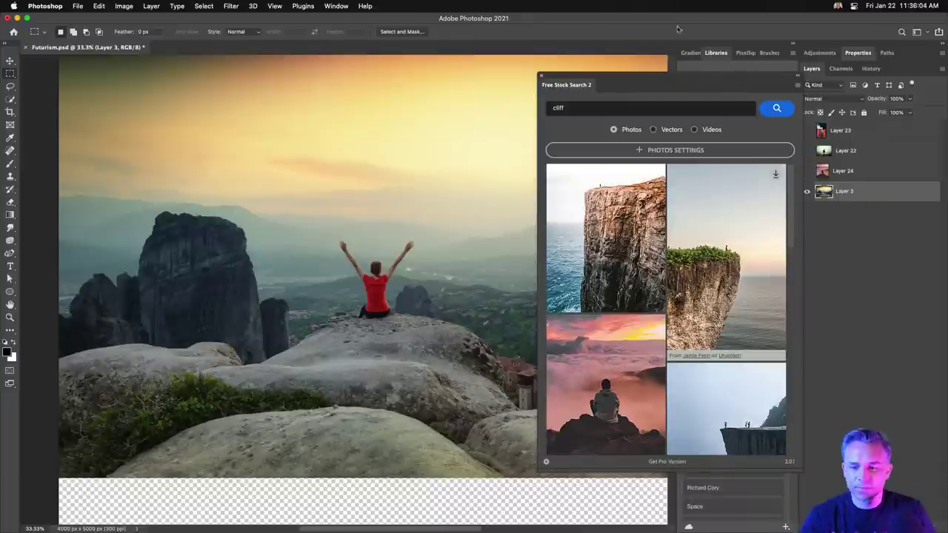
pyautogui.click(717, 52)
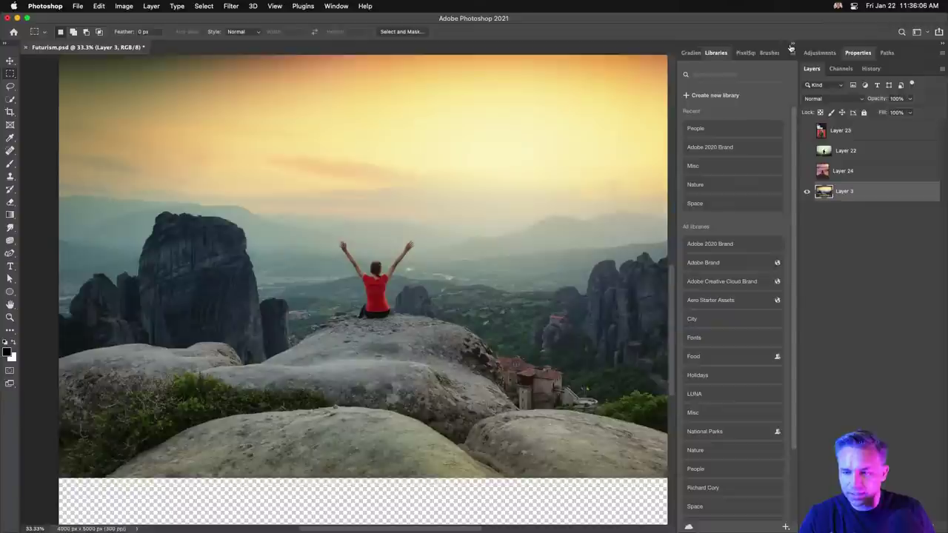
# Step: Zoom to 100%, pan to the seated woman in the red shirt, and switch to Quick Selection
pyautogui.click(792, 43)
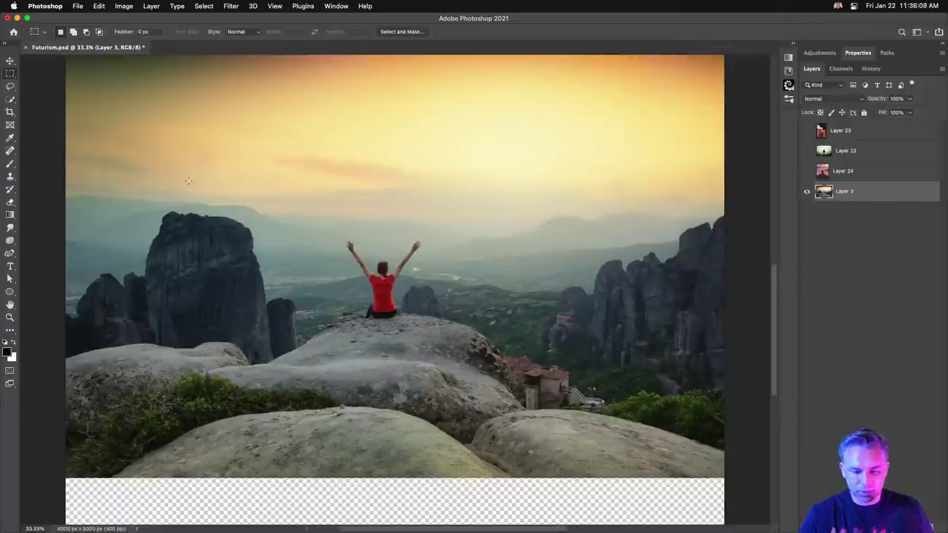
pyautogui.press('super+1')
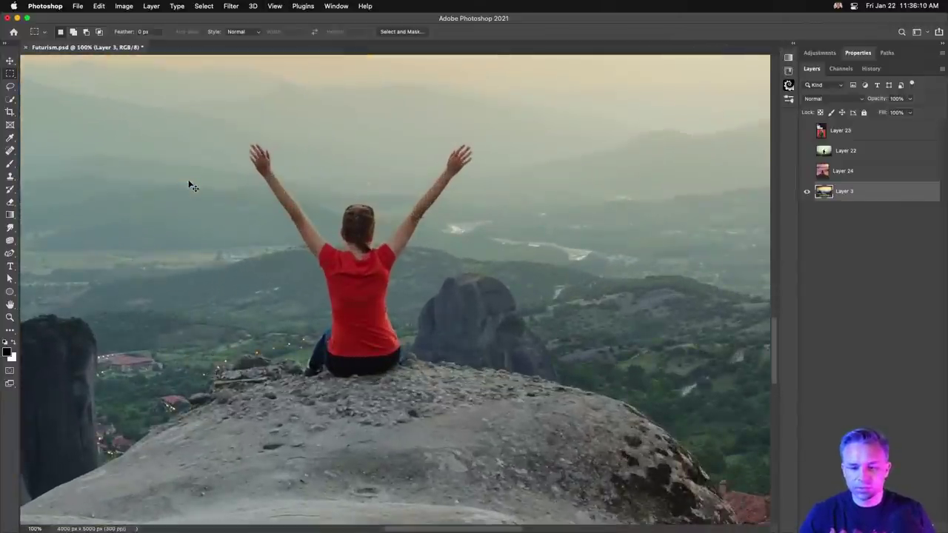
pyautogui.moveTo(232, 196); pyautogui.dragTo(266, 255)
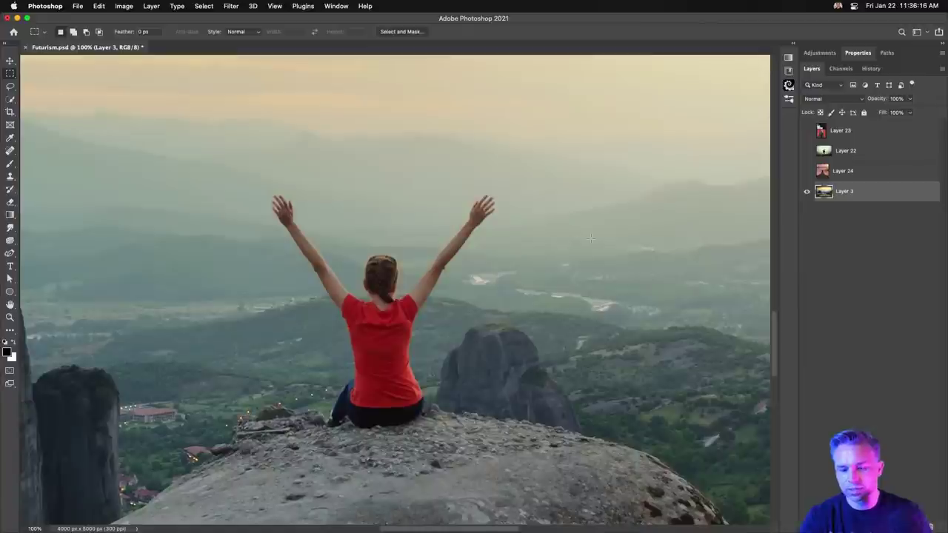
pyautogui.press('w')
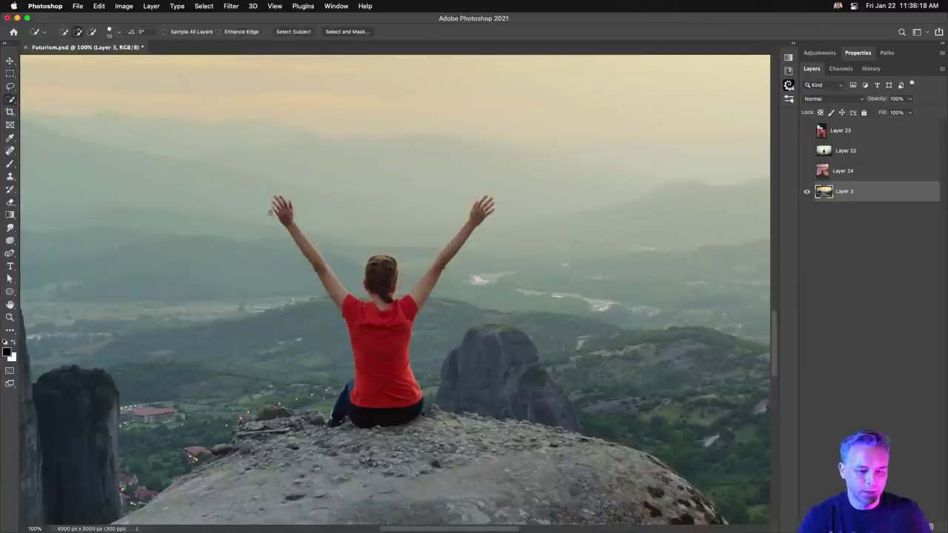
# Step: Put the Object Selection tool in Lasso mode and lasso the woman's raised arm into the selection
pyautogui.rightClick(10, 99)
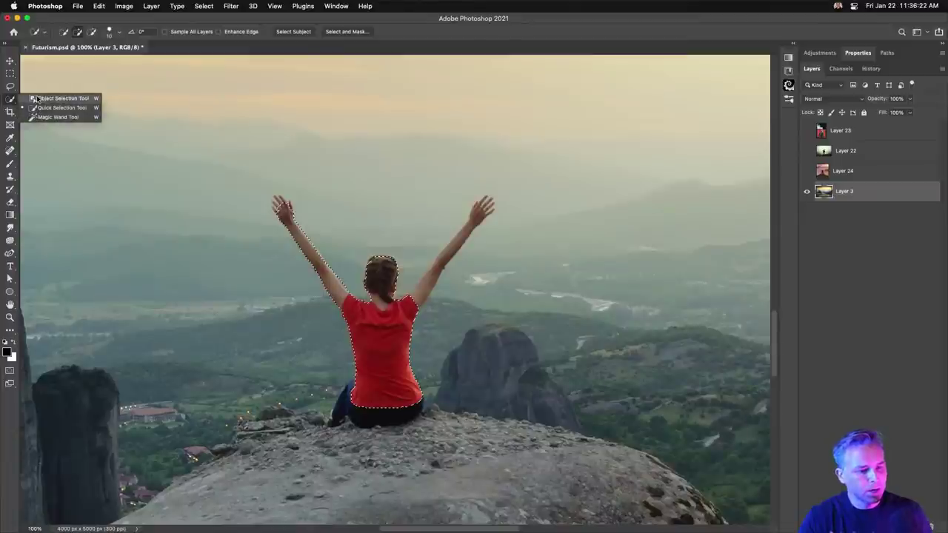
pyautogui.click(34, 98)
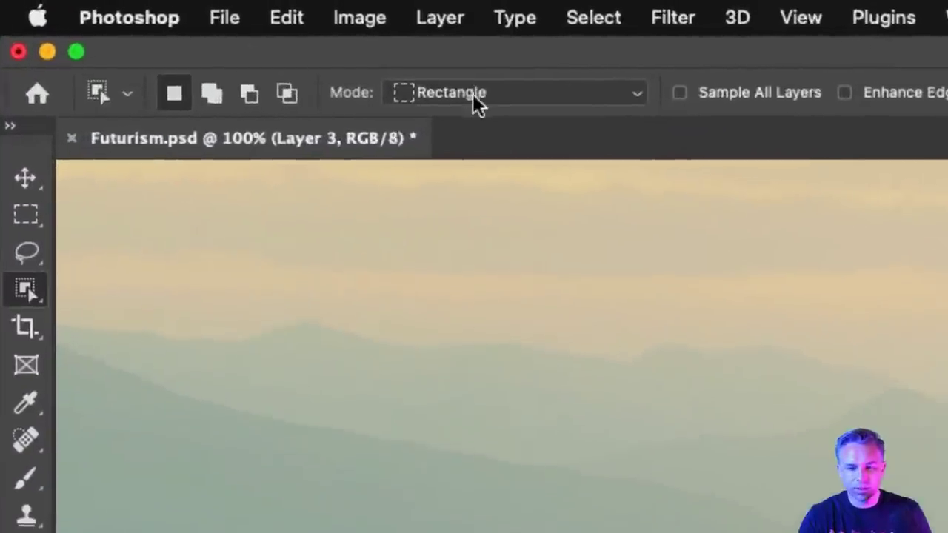
pyautogui.click(239, 47)
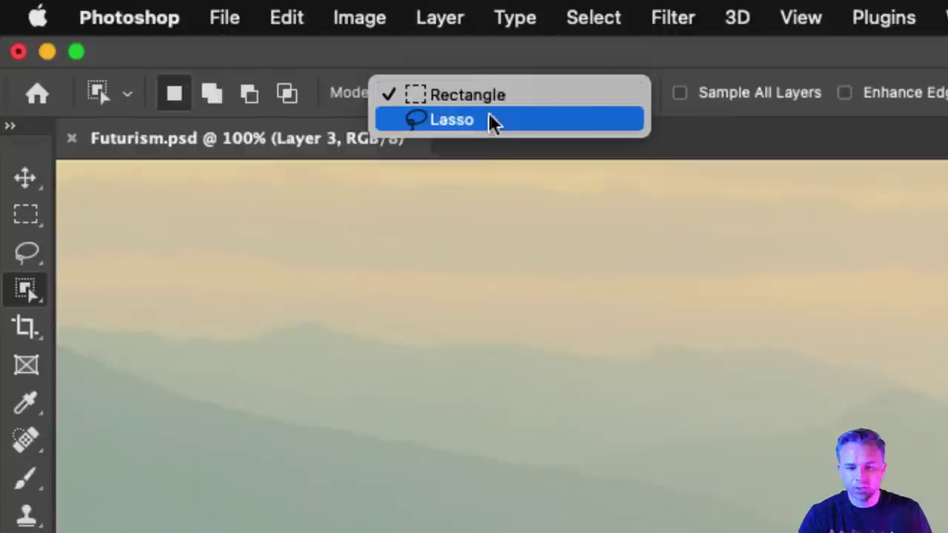
pyautogui.click(491, 120)
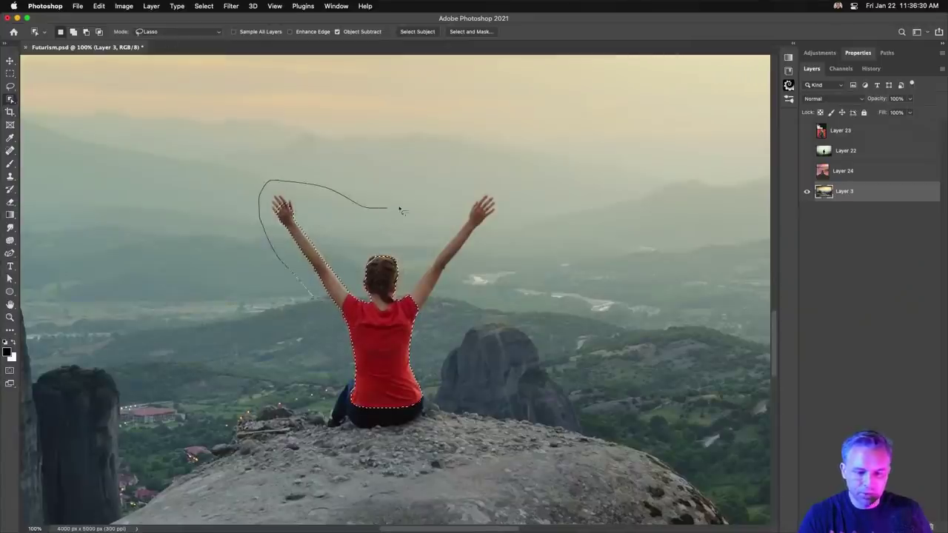
pyautogui.moveTo(512, 191)
pyautogui.mouseDown()
pyautogui.moveTo(518, 227)
pyautogui.moveTo(454, 278)
pyautogui.mouseUp()
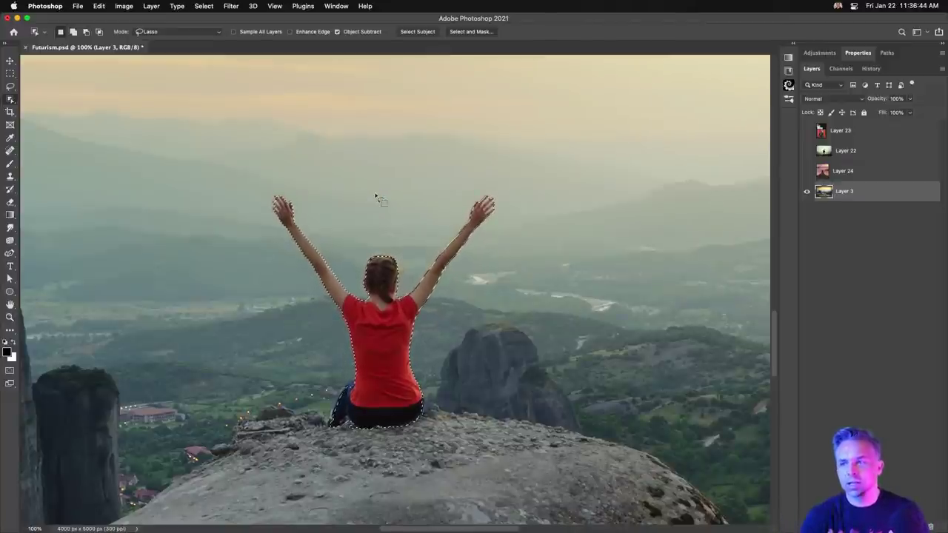
pyautogui.click(10, 99)
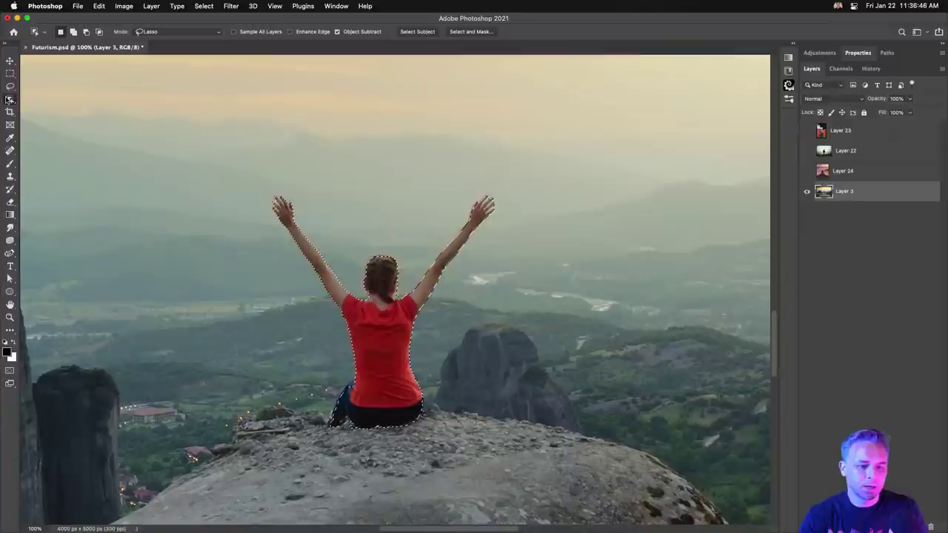
pyautogui.click(60, 99)
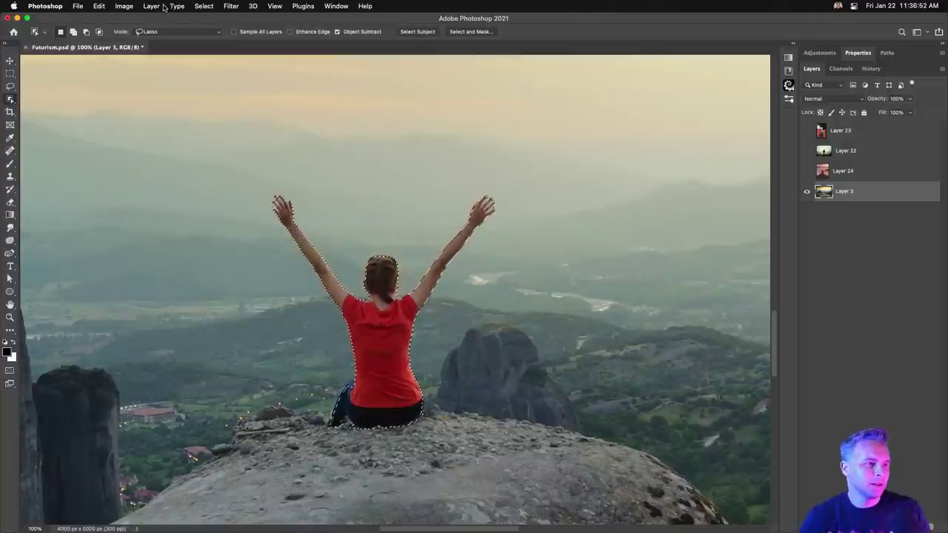
# Step: Expand the woman's selection by 5 pixels and duplicate Layer 3
pyautogui.click(204, 6)
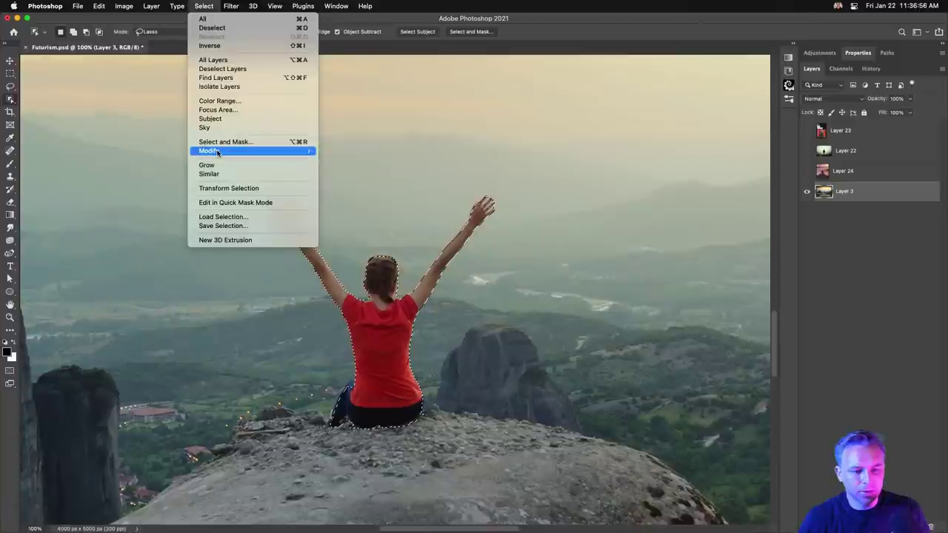
pyautogui.moveTo(215, 150)
pyautogui.click(348, 168)
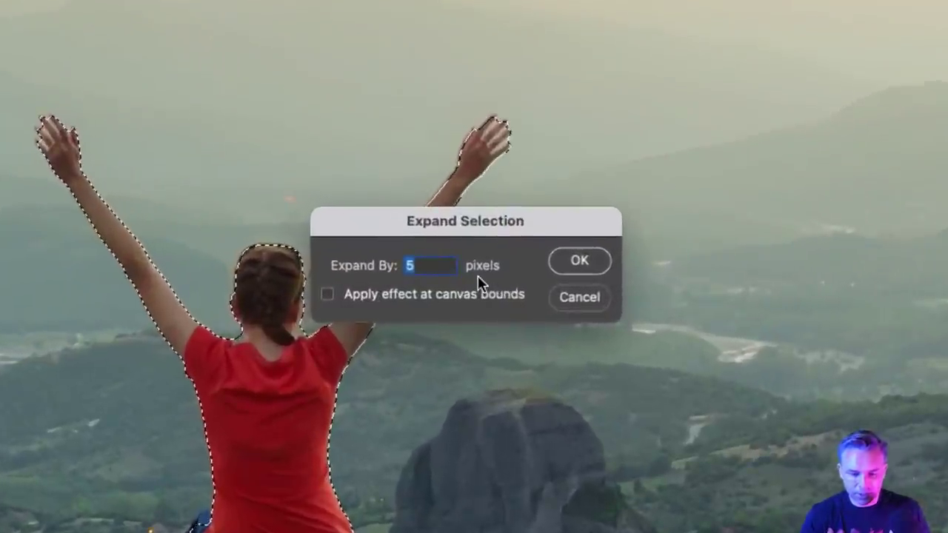
pyautogui.press('Return')
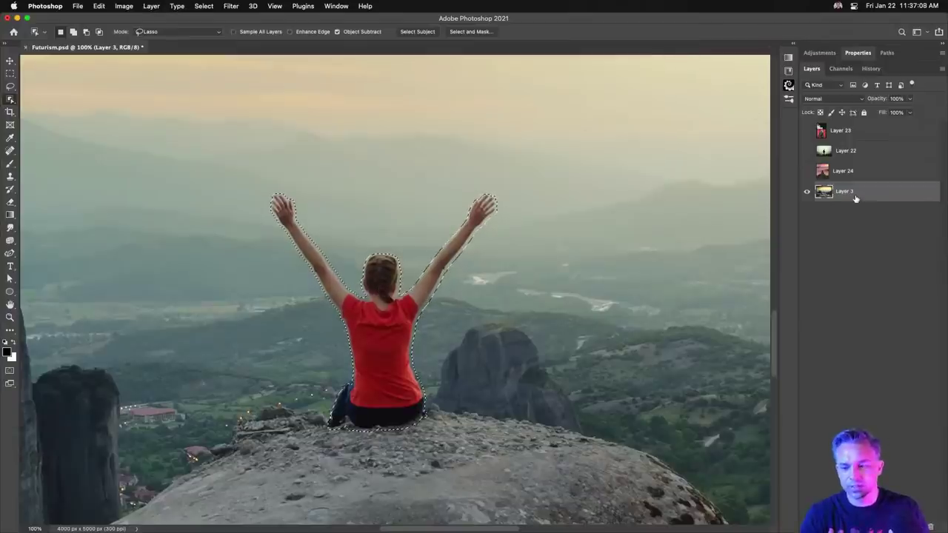
pyautogui.moveTo(922, 517)
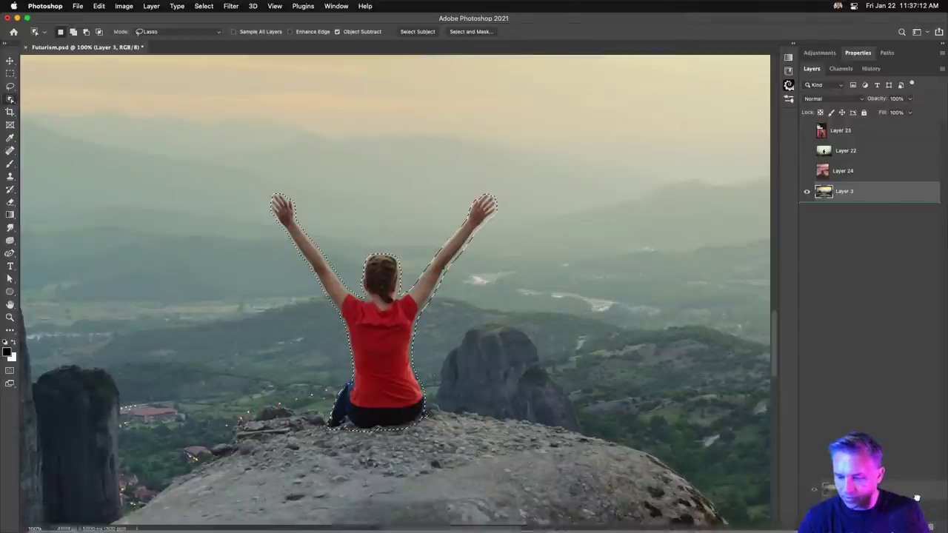
pyautogui.press('super+j')
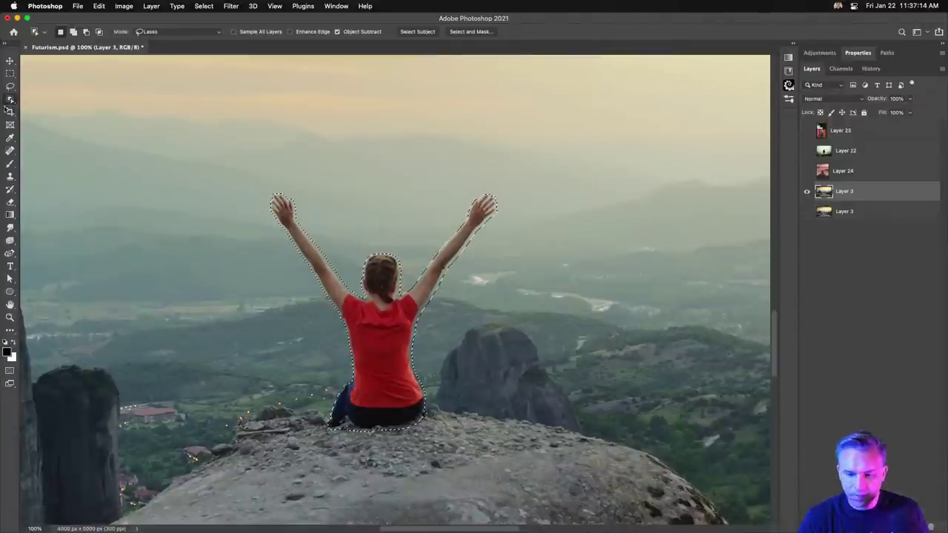
# Step: Content-Aware Fill the selection to remove the woman, then deselect
pyautogui.click(97, 6)
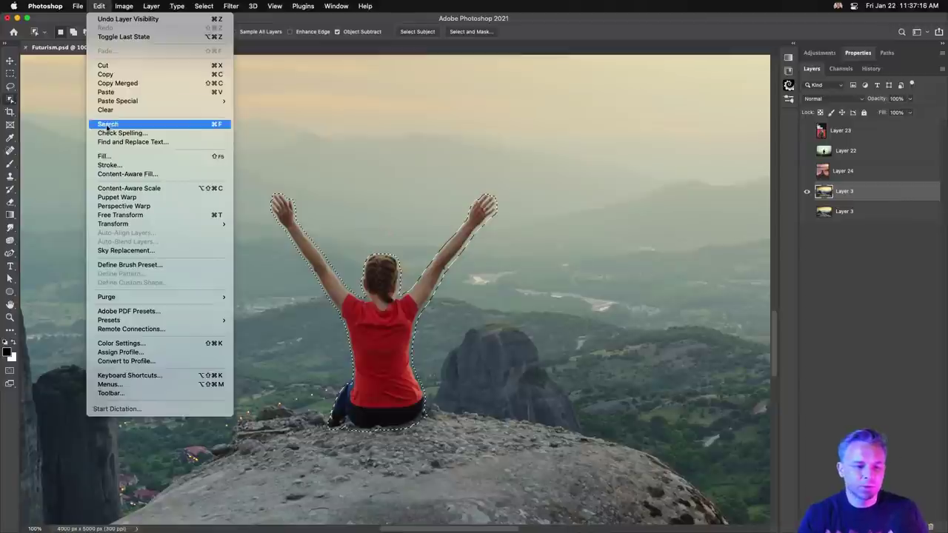
pyautogui.moveTo(165, 224)
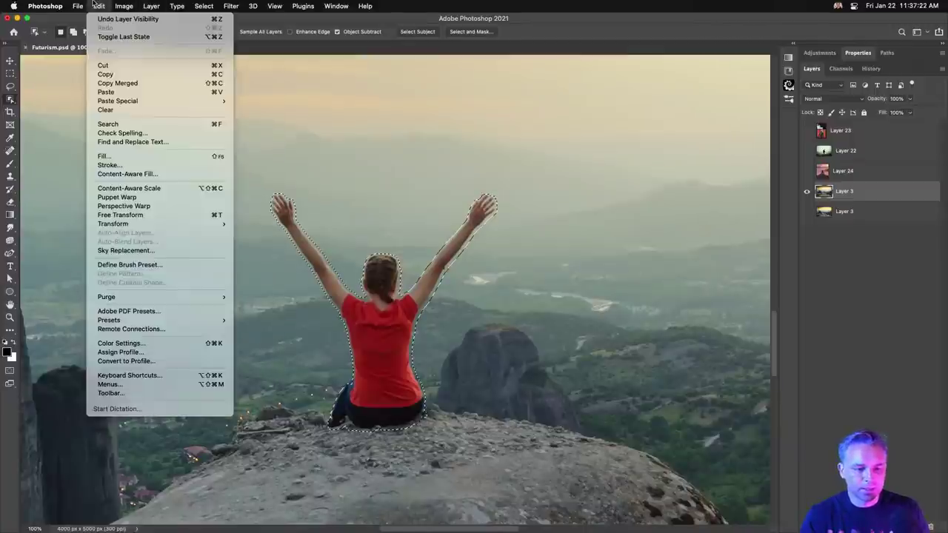
pyautogui.click(101, 158)
pyautogui.click(650, 317)
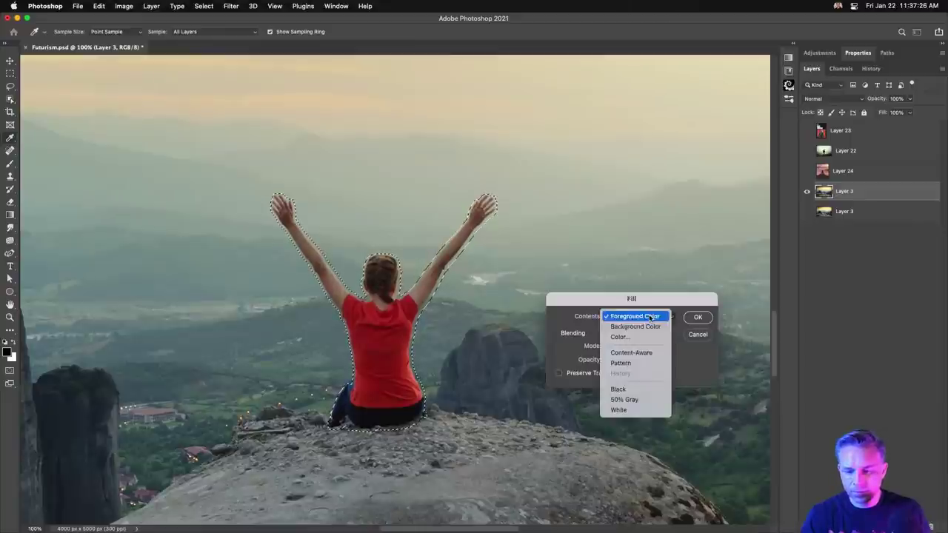
pyautogui.click(631, 352)
pyautogui.click(697, 317)
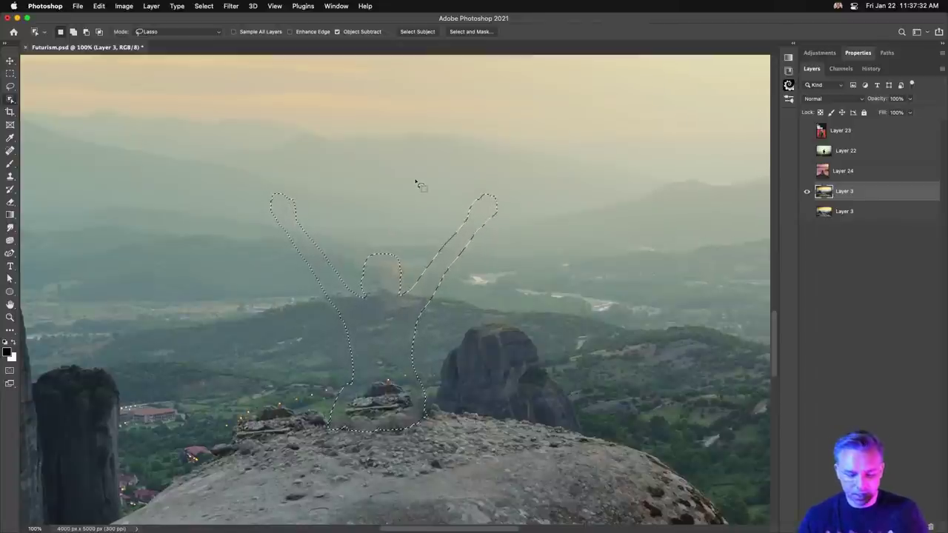
pyautogui.press('super+d')
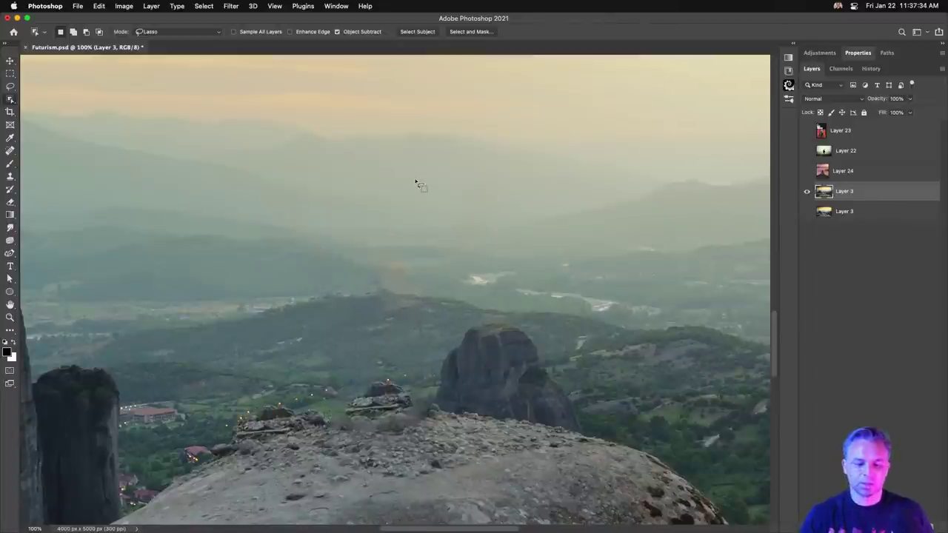
# Step: Toggle the filled top copy's visibility to compare with the original, then reselect it
pyautogui.press('super+minus')
pyautogui.press('super+minus')
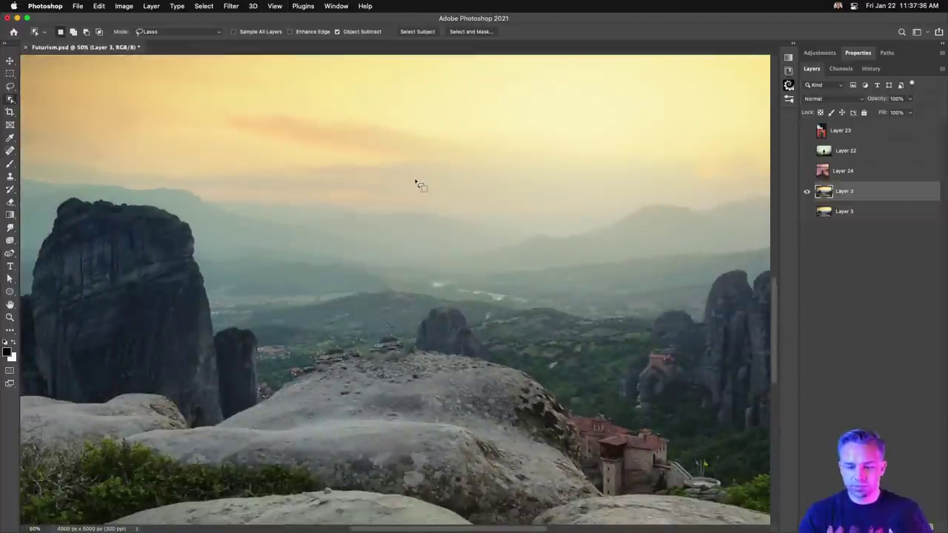
pyautogui.moveTo(383, 295); pyautogui.dragTo(393, 237)
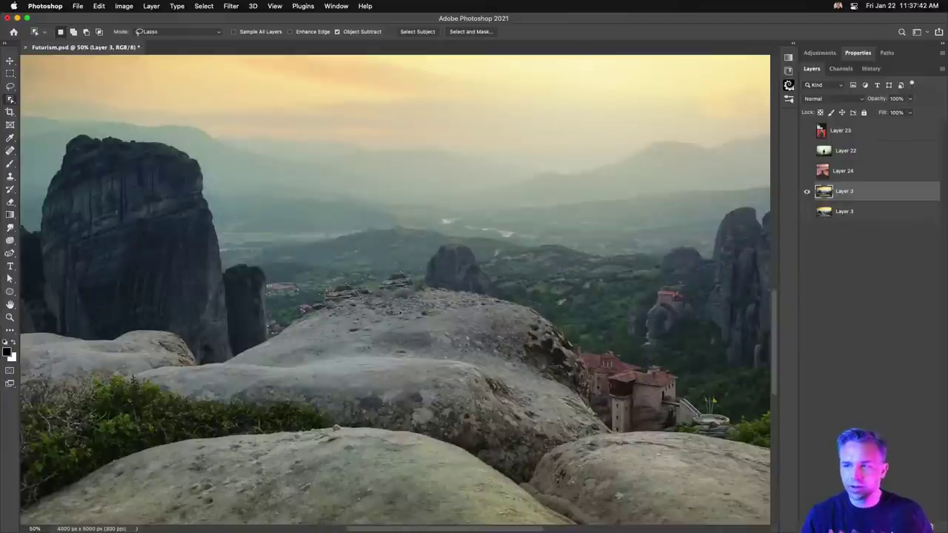
pyautogui.click(807, 191)
pyautogui.click(841, 213)
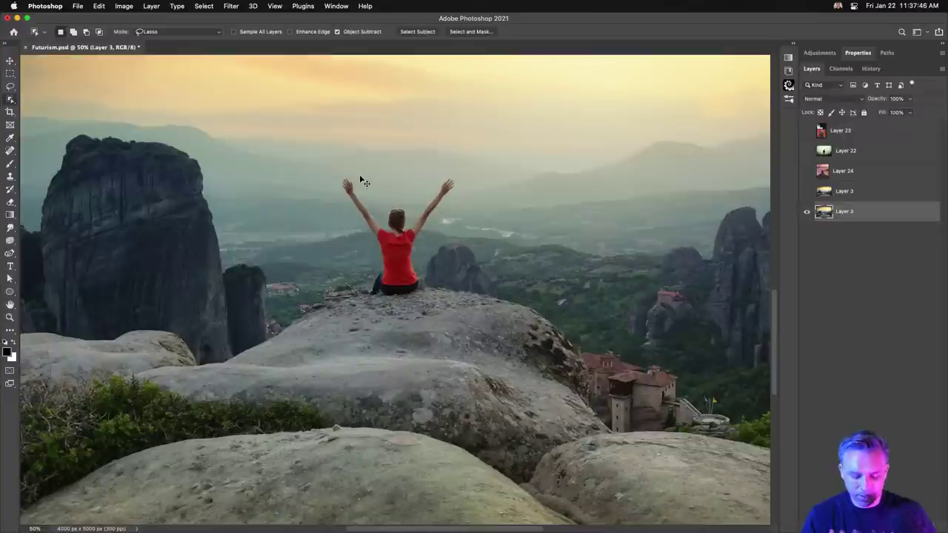
pyautogui.press('super+plus')
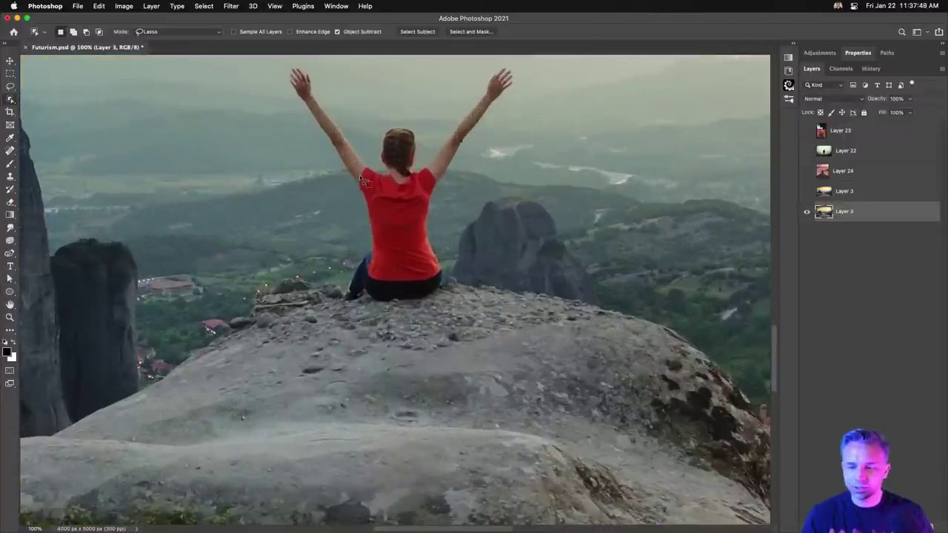
pyautogui.click(807, 191)
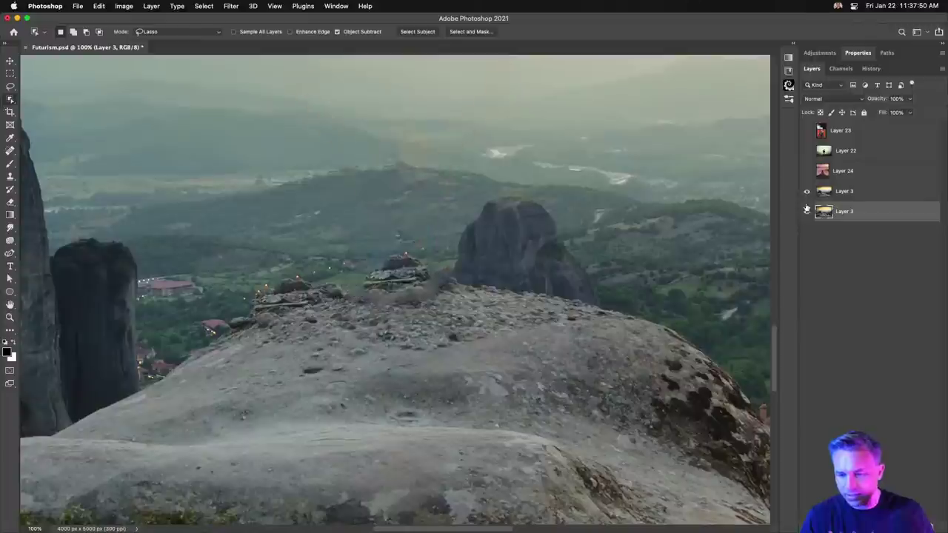
pyautogui.click(842, 193)
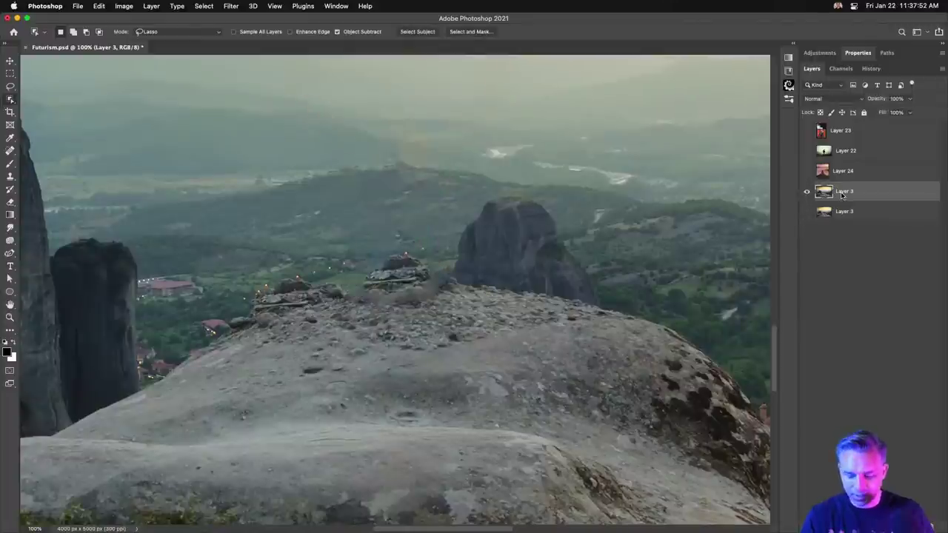
pyautogui.press('super+minus')
pyautogui.press('super+minus')
pyautogui.press('super+minus')
pyautogui.press('super+minus')
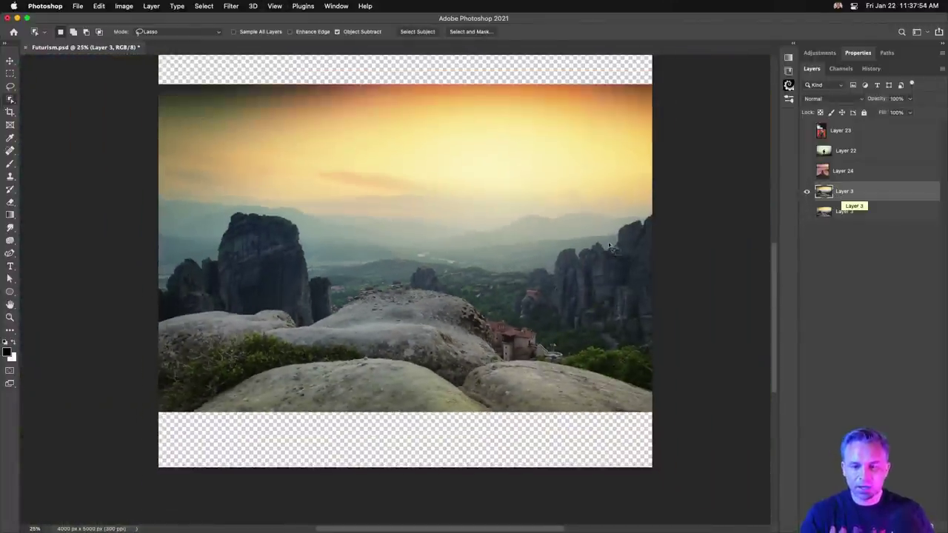
# Step: Move the landscape layer down to the bottom of the canvas
pyautogui.press('super+0')
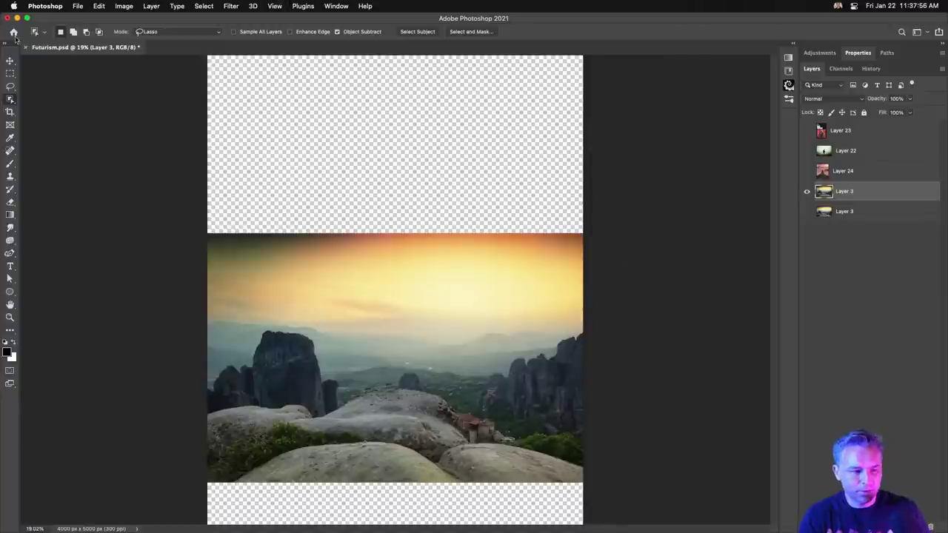
pyautogui.click(10, 61)
pyautogui.moveTo(363, 338); pyautogui.dragTo(355, 380)
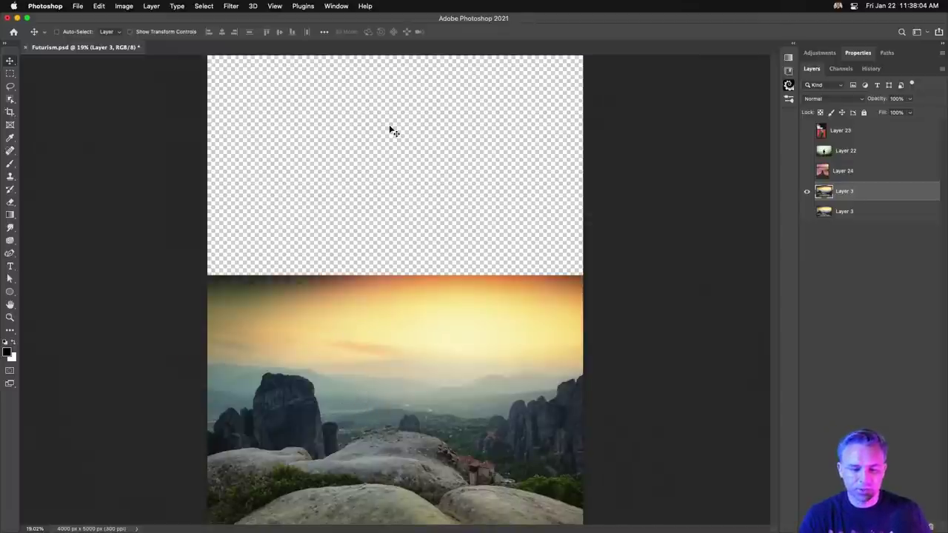
# Step: Copy the sky strip to Layer 25, stretch it to the canvas top, and hide it
pyautogui.click(11, 74)
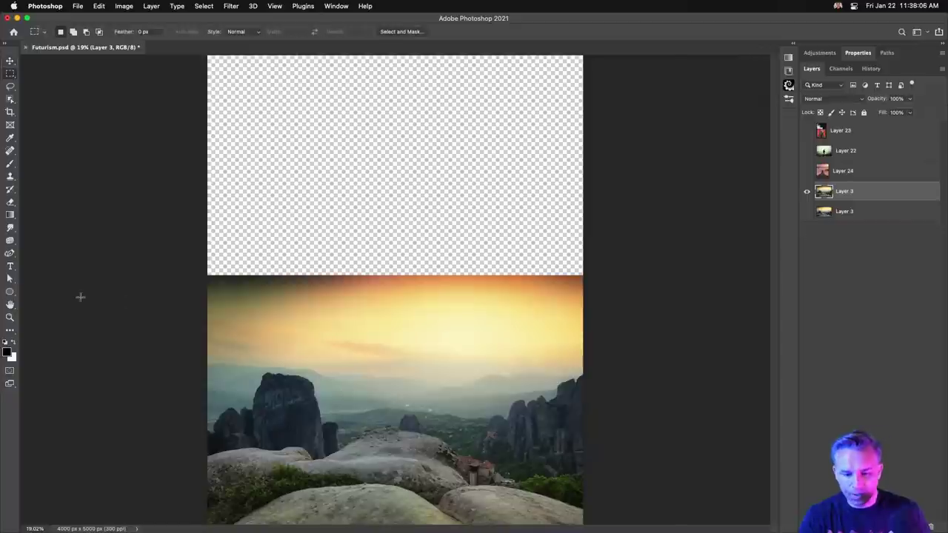
pyautogui.moveTo(204, 274); pyautogui.dragTo(597, 369)
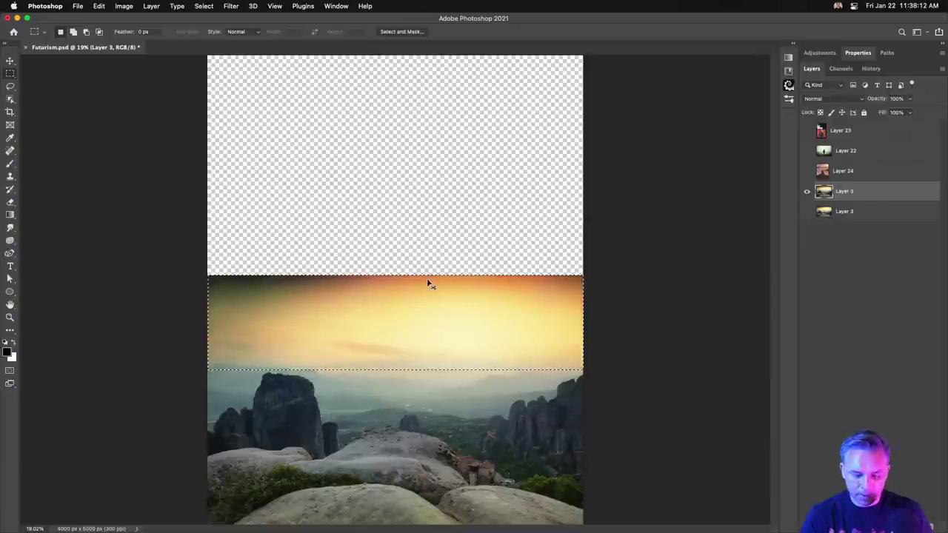
pyautogui.press('super+c')
pyautogui.press('super+v')
pyautogui.press('super+t')
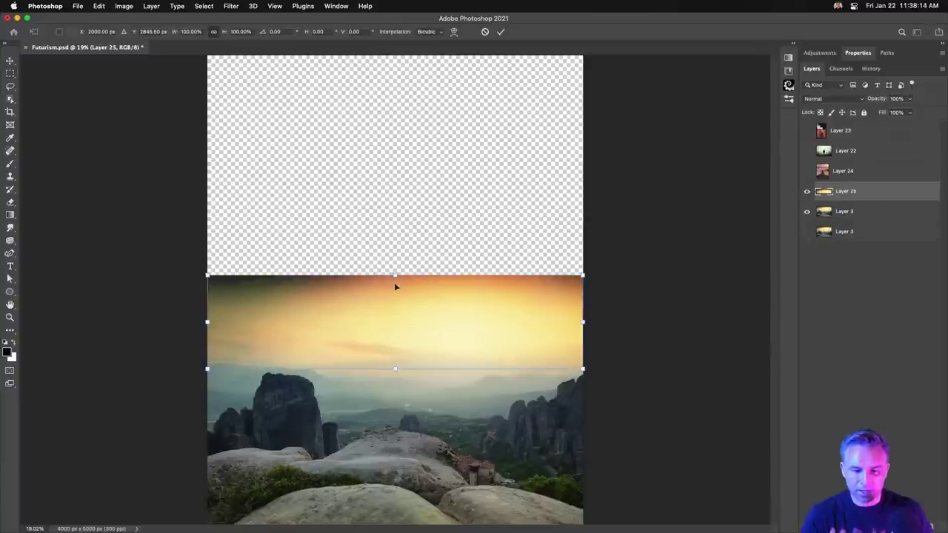
pyautogui.moveTo(391, 274); pyautogui.dragTo(393, 56)
pyautogui.press('Return')
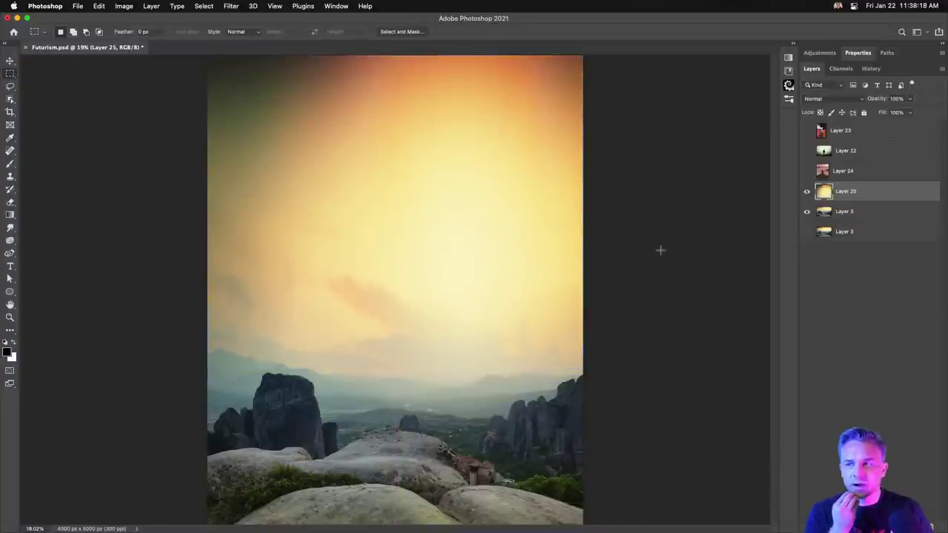
pyautogui.click(807, 191)
pyautogui.click(836, 214)
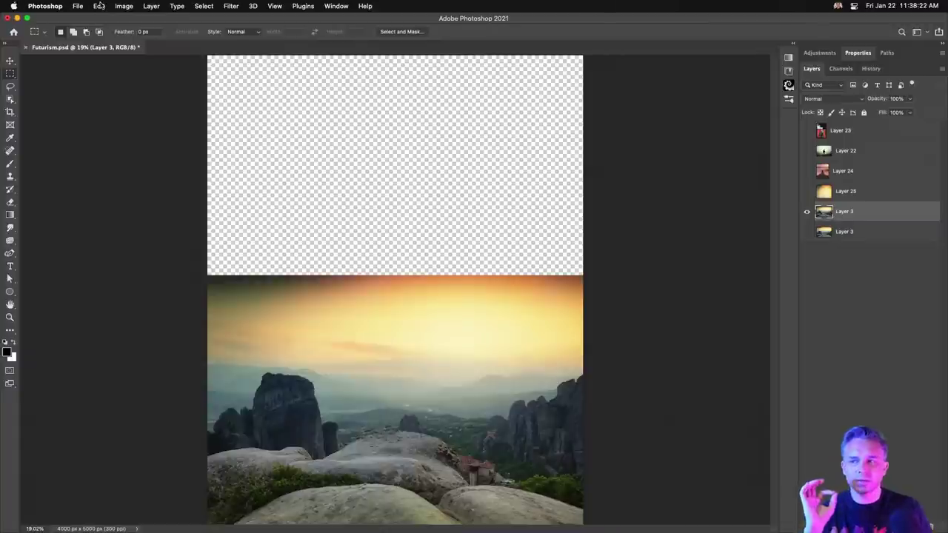
pyautogui.click(99, 6)
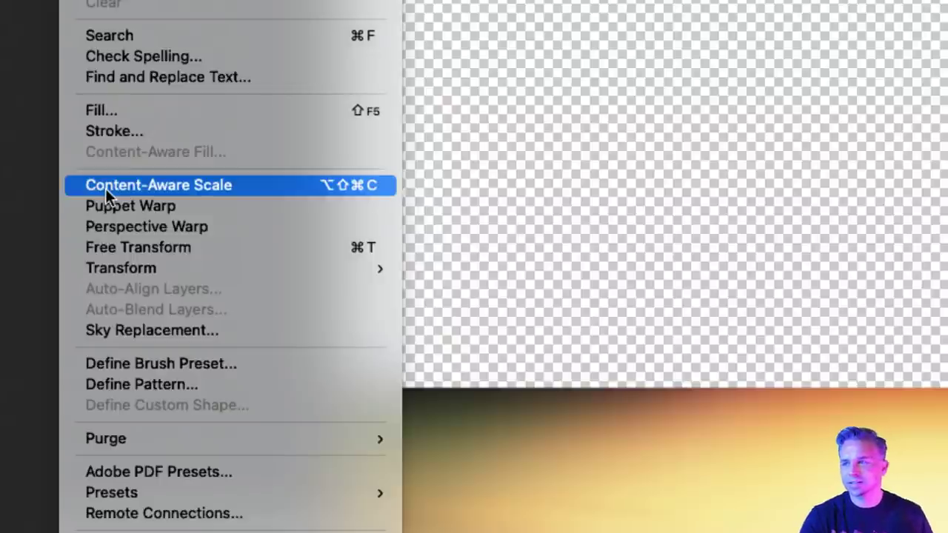
# Step: Content-Aware Scale the landscape so its sky stretches up to the canvas top
pyautogui.click(105, 188)
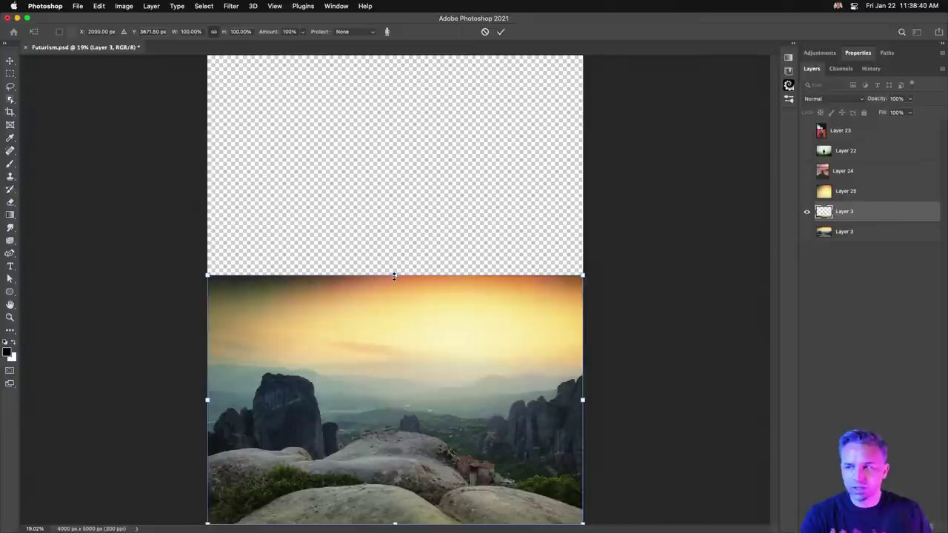
pyautogui.moveTo(394, 276); pyautogui.dragTo(365, 56)
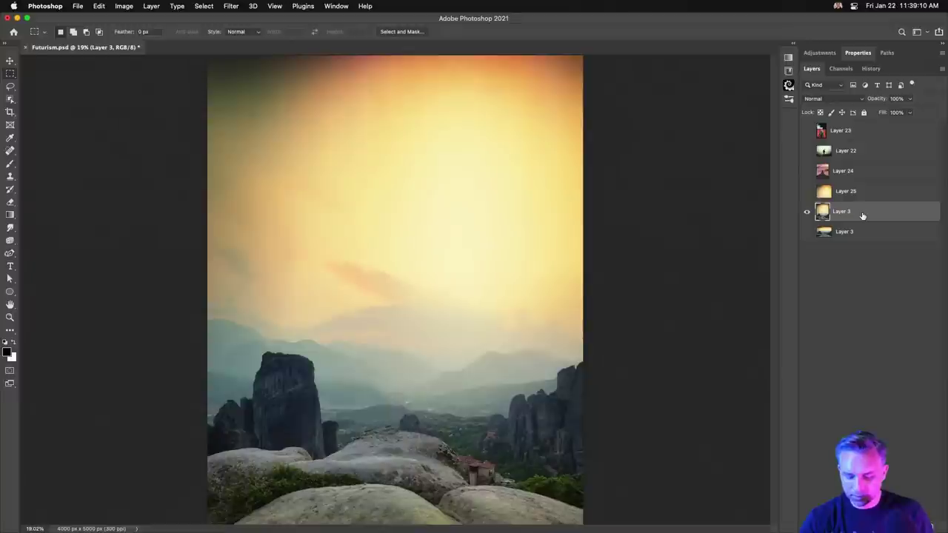
# Step: Duplicate the stretched landscape and name the middle copy 'background'
pyautogui.press('super+j')
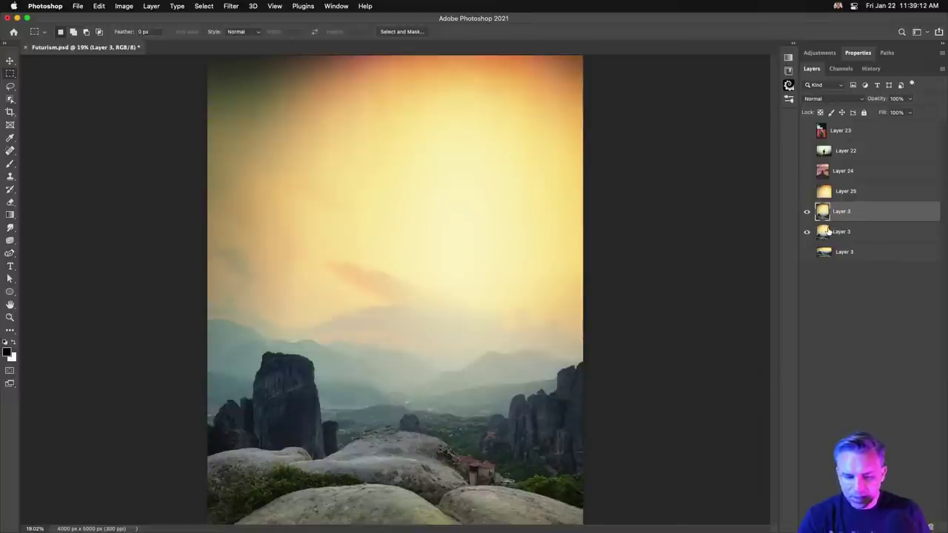
pyautogui.click(852, 235)
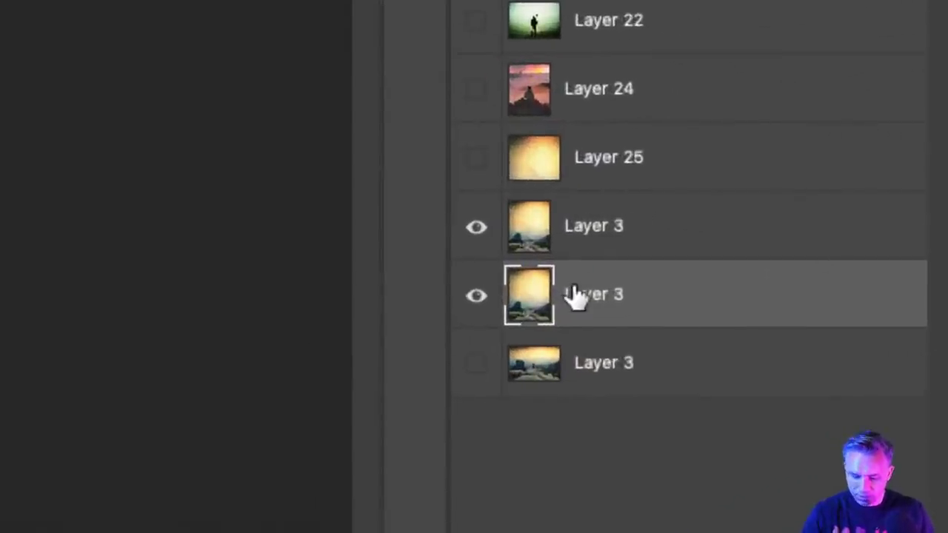
pyautogui.doubleClick(578, 294)
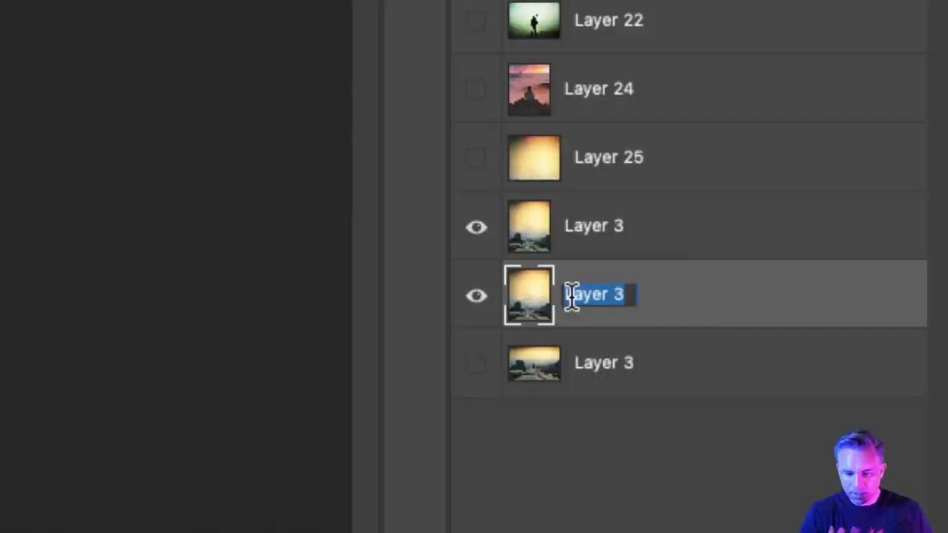
pyautogui.write('background')
pyautogui.press('Return')
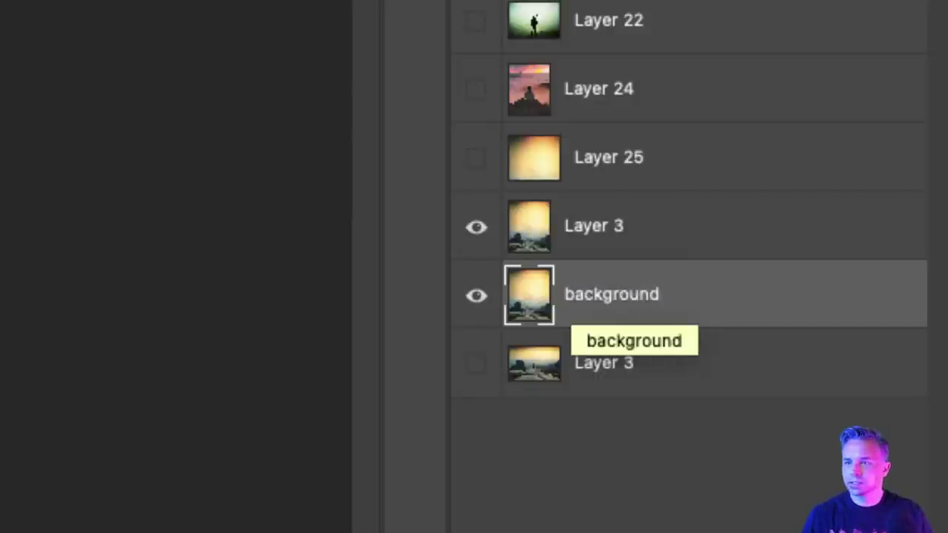
# Step: Name the top copy 'foreground' and hide the background layer
pyautogui.doubleClick(585, 228)
pyautogui.write('froe')
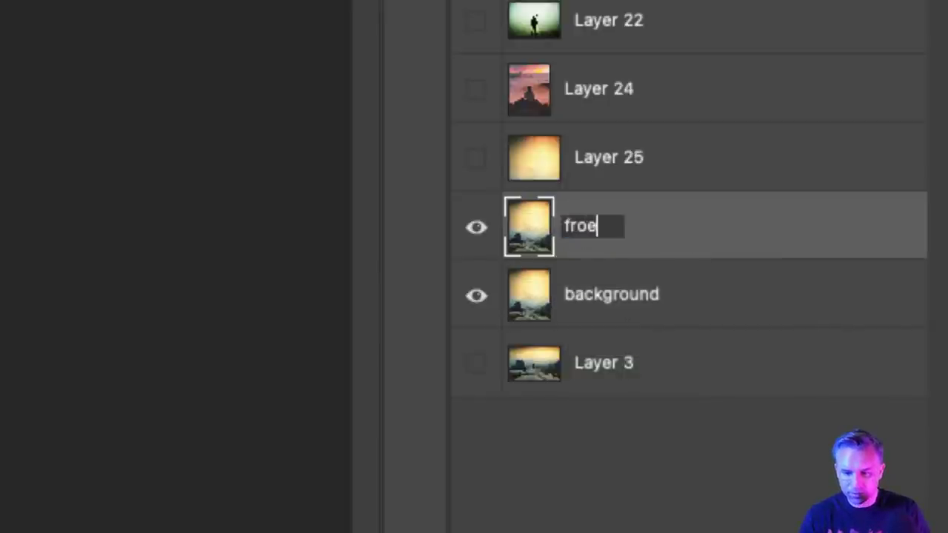
pyautogui.write('eground')
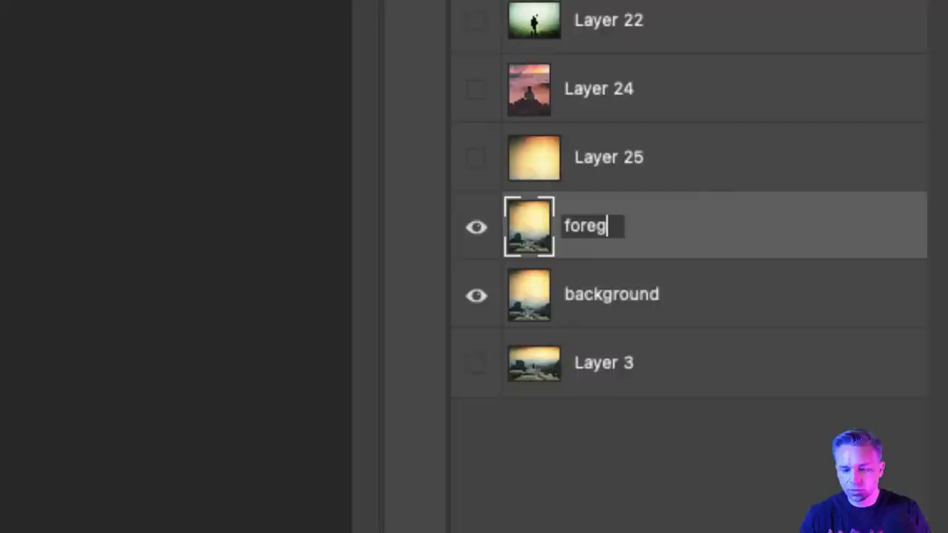
pyautogui.press('Return')
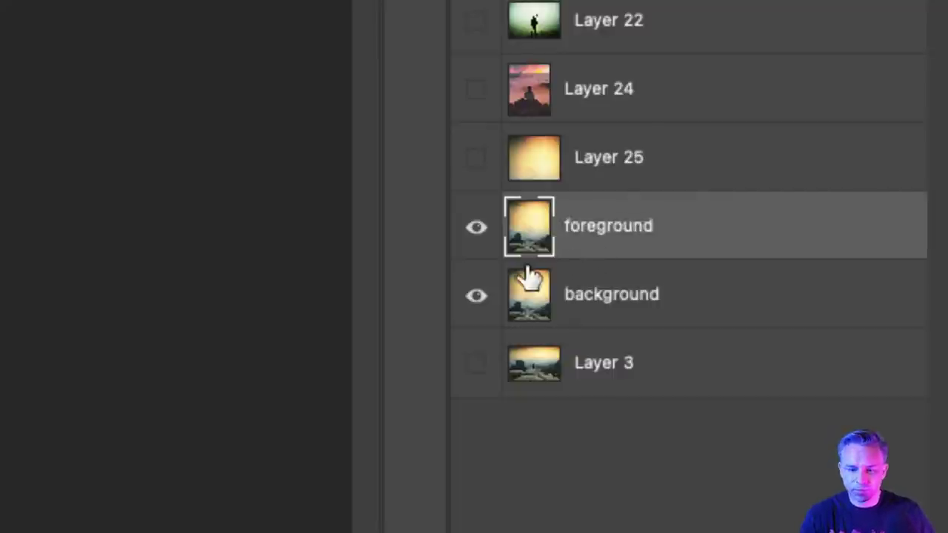
pyautogui.click(474, 296)
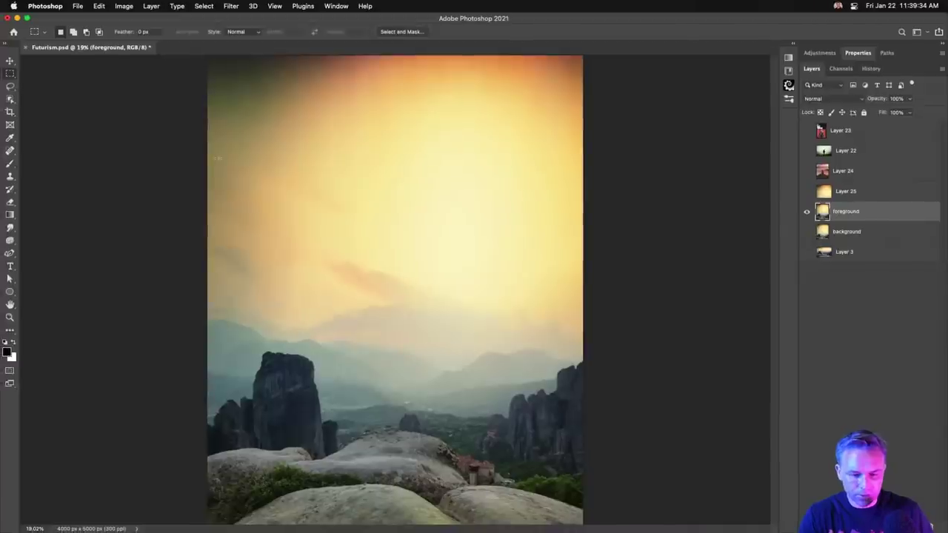
# Step: Quick-select the lower rocks, the tall left rock and the right cliff towers
pyautogui.click(14, 97)
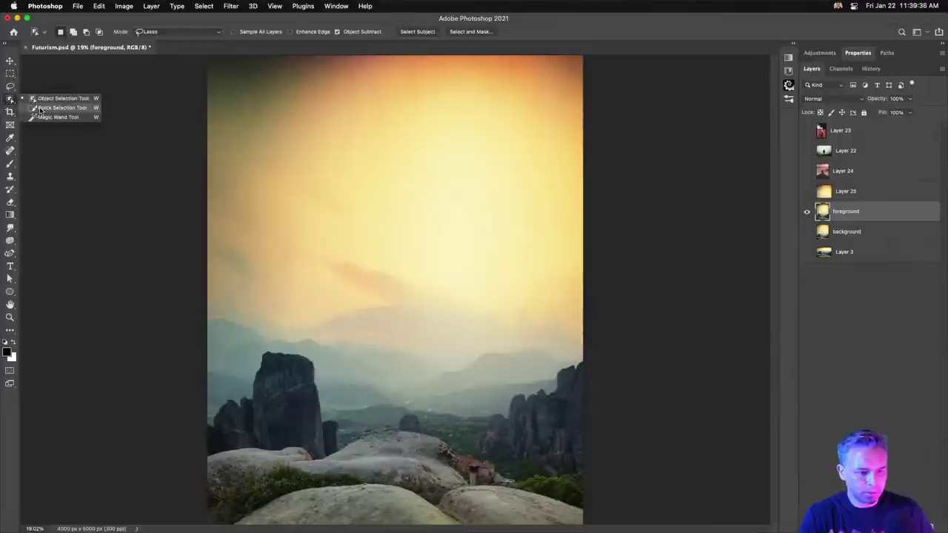
pyautogui.click(61, 108)
pyautogui.moveTo(316, 517)
pyautogui.mouseDown()
pyautogui.moveTo(319, 486)
pyautogui.moveTo(285, 460)
pyautogui.mouseUp()
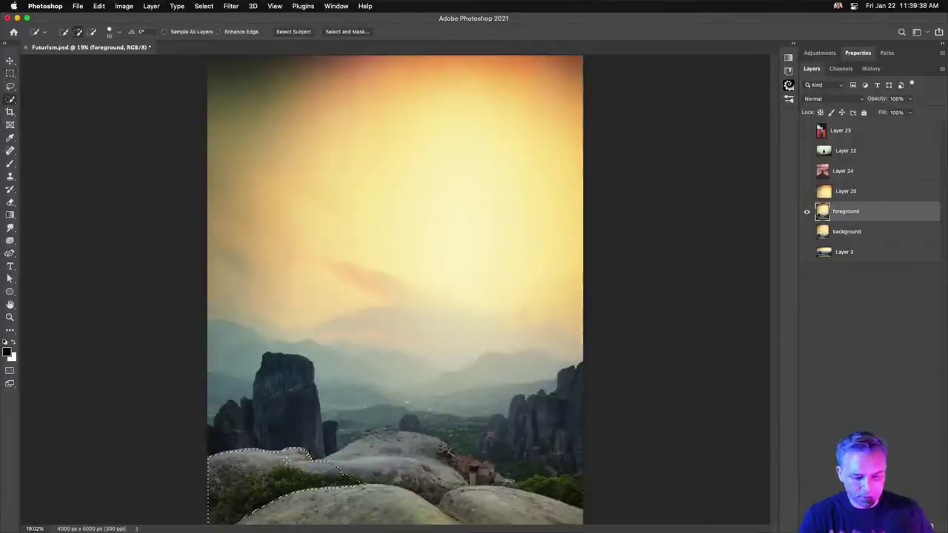
pyautogui.moveTo(280, 500)
pyautogui.mouseDown()
pyautogui.moveTo(482, 490)
pyautogui.moveTo(311, 454)
pyautogui.moveTo(442, 465)
pyautogui.moveTo(375, 459)
pyautogui.mouseUp()
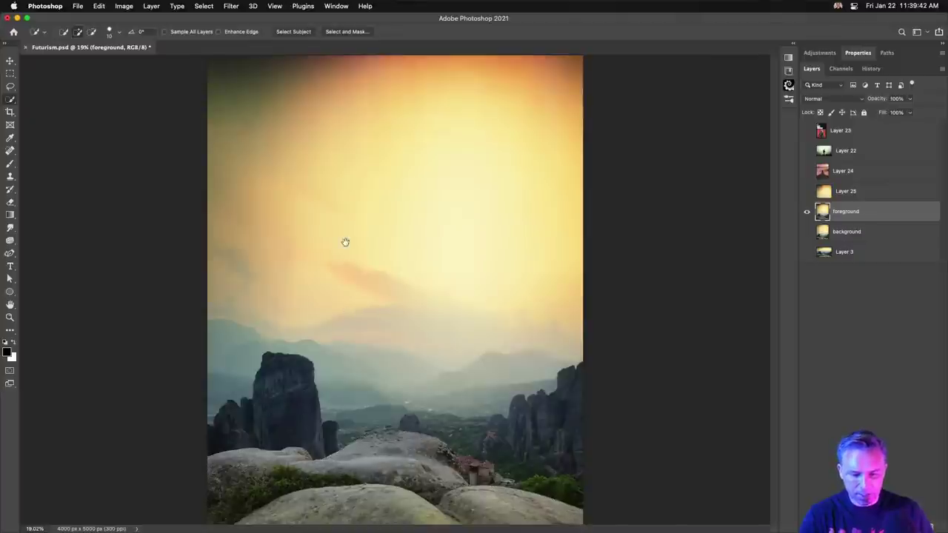
pyautogui.press('super+equal')
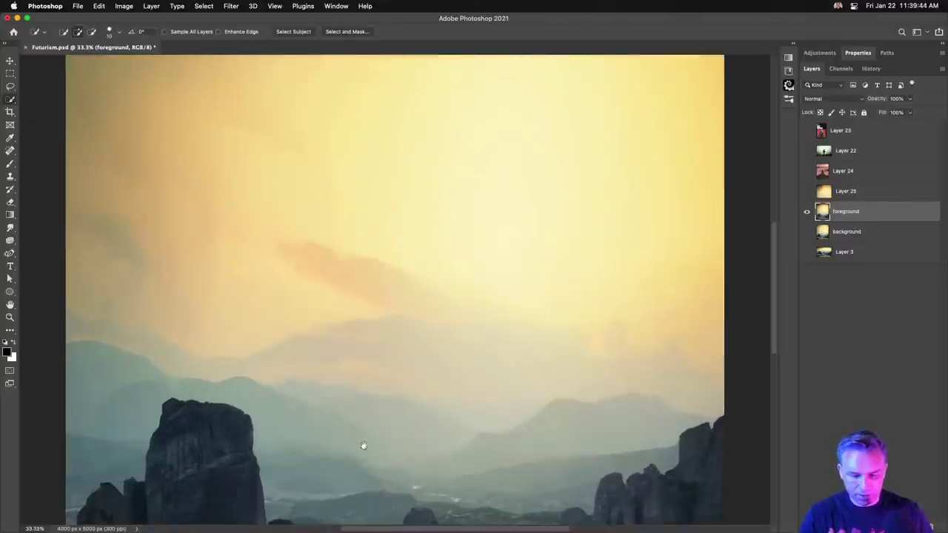
pyautogui.moveTo(364, 446); pyautogui.dragTo(372, 137)
pyautogui.press('super+equal')
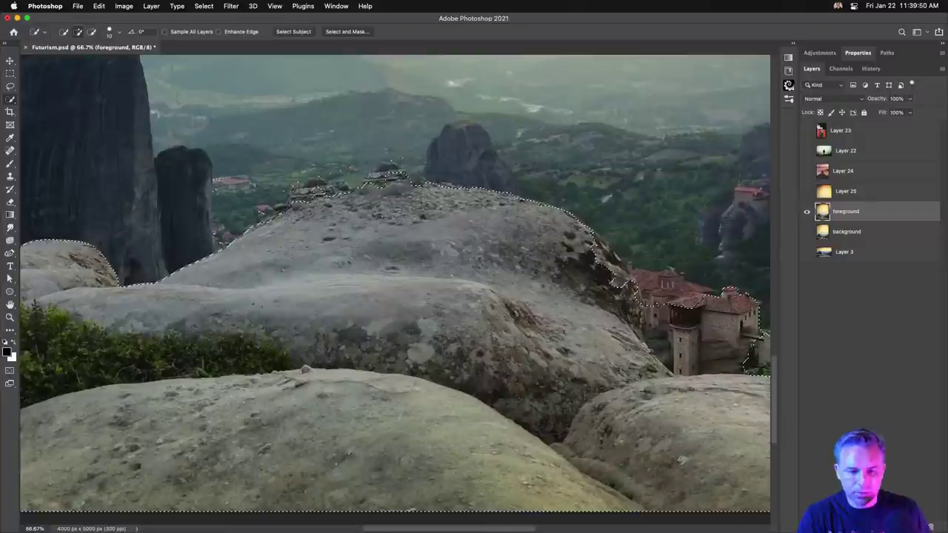
pyautogui.press('super+minus')
pyautogui.press('super+minus')
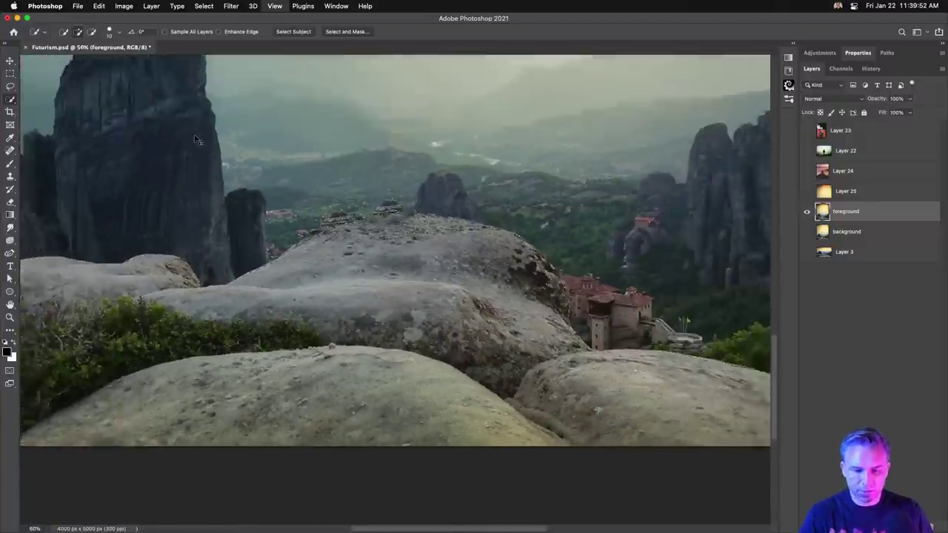
pyautogui.scroll(5, 455, 227)
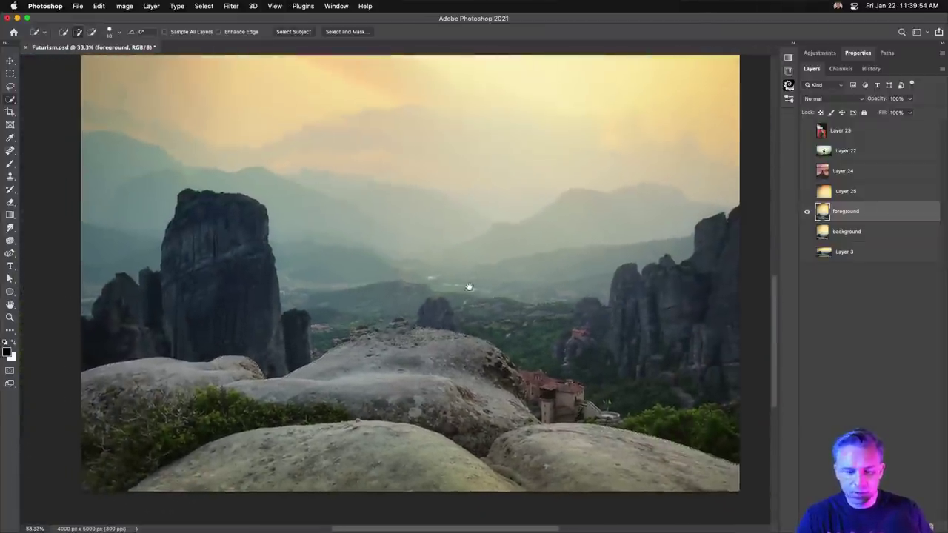
pyautogui.click(229, 305)
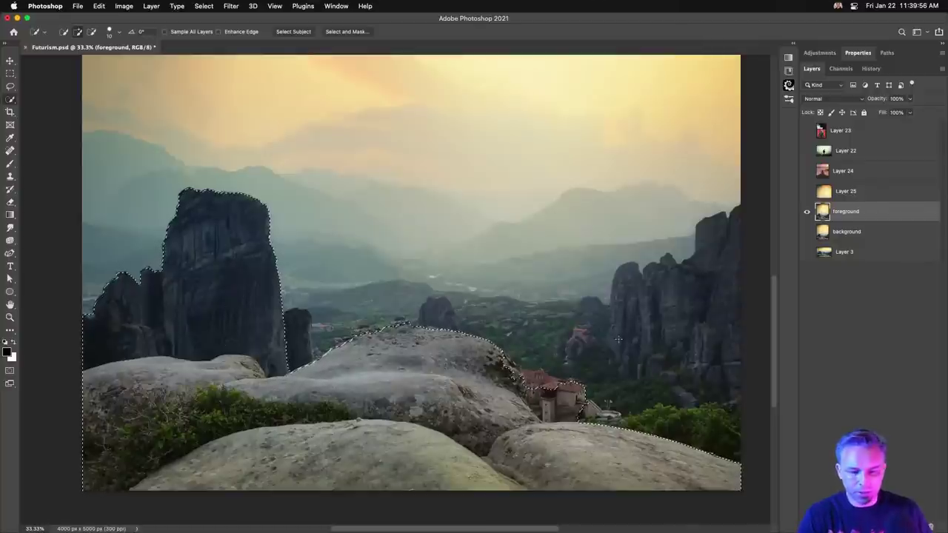
pyautogui.moveTo(652, 440); pyautogui.dragTo(708, 453)
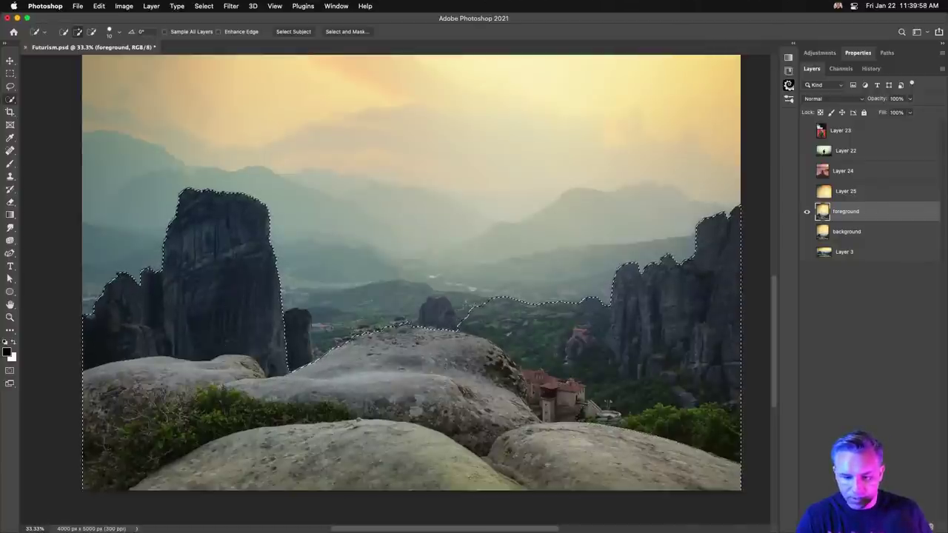
# Step: Subtract the valley from the selection, mask the foreground layer, and toggle layers to check
pyautogui.press('alt')
pyautogui.moveTo(481, 317)
pyautogui.mouseDown()
pyautogui.moveTo(575, 311)
pyautogui.moveTo(458, 309)
pyautogui.mouseUp()
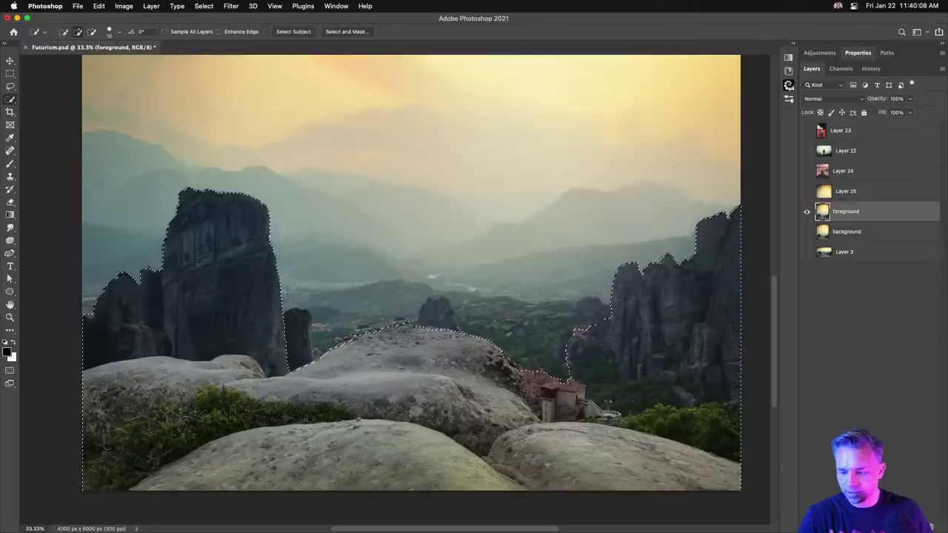
pyautogui.click(863, 519)
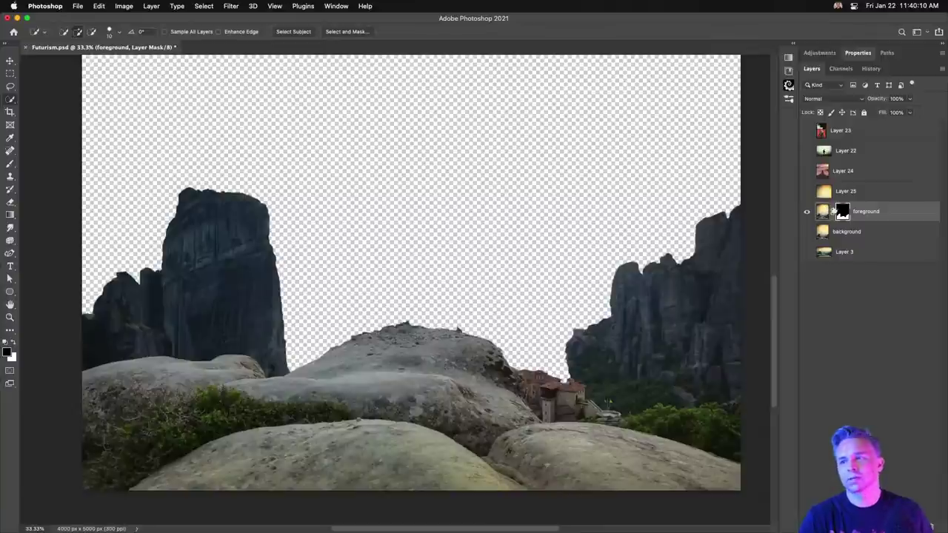
pyautogui.click(807, 233)
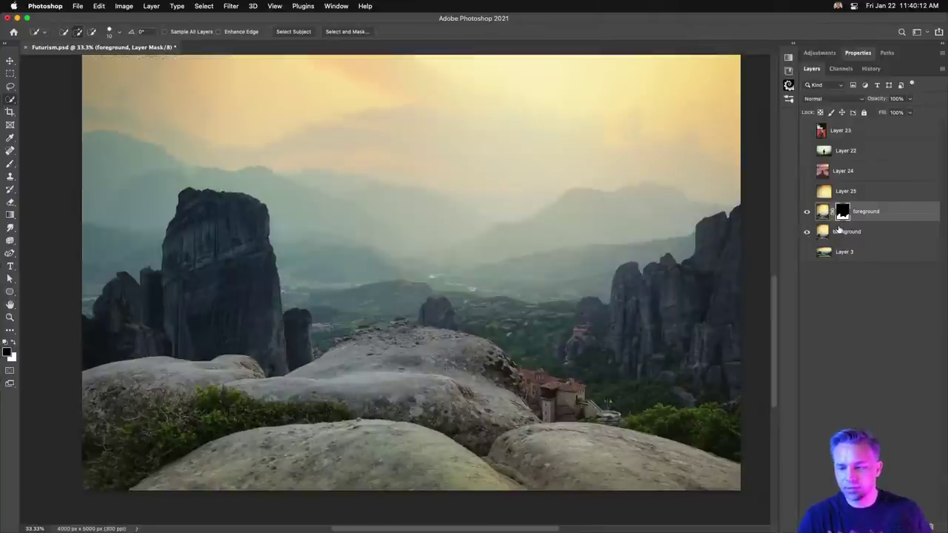
pyautogui.click(806, 213)
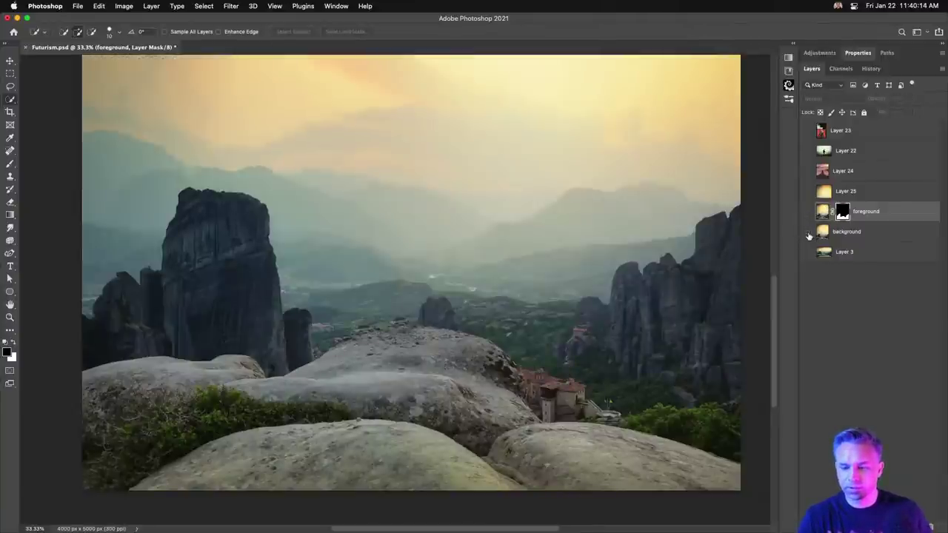
pyautogui.click(807, 232)
pyautogui.click(807, 232)
pyautogui.click(807, 212)
# Step: Show the background layer again and make it the active layer
pyautogui.click(807, 232)
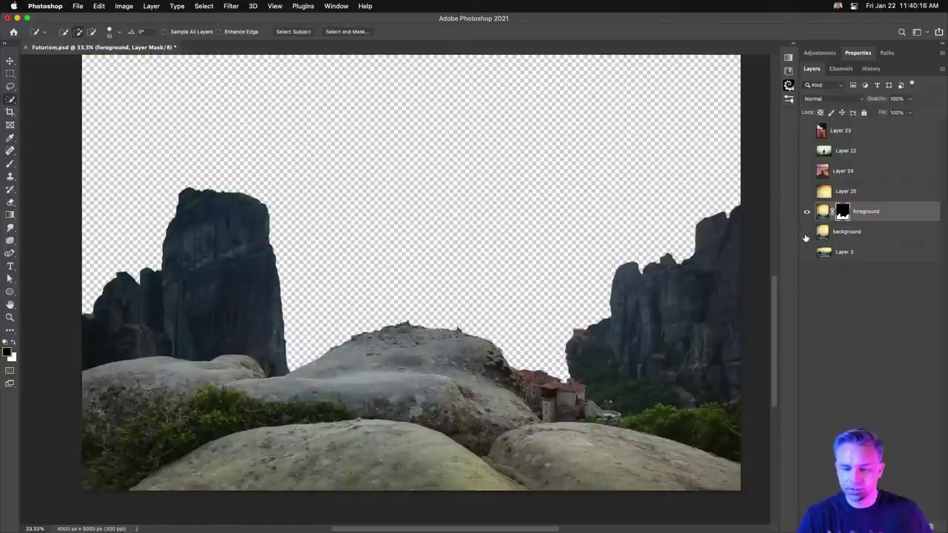
pyautogui.click(807, 232)
pyautogui.click(848, 232)
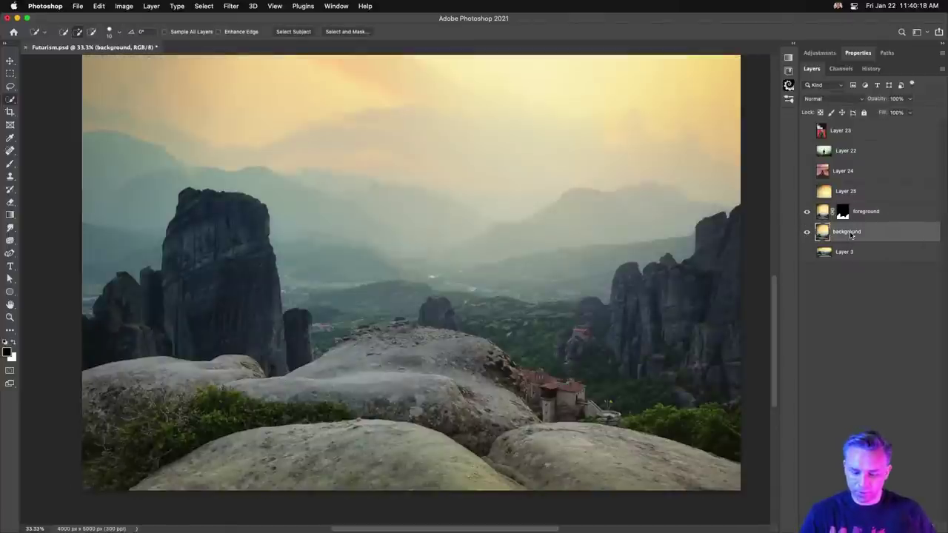
pyautogui.press('super+minus')
pyautogui.press('super+minus')
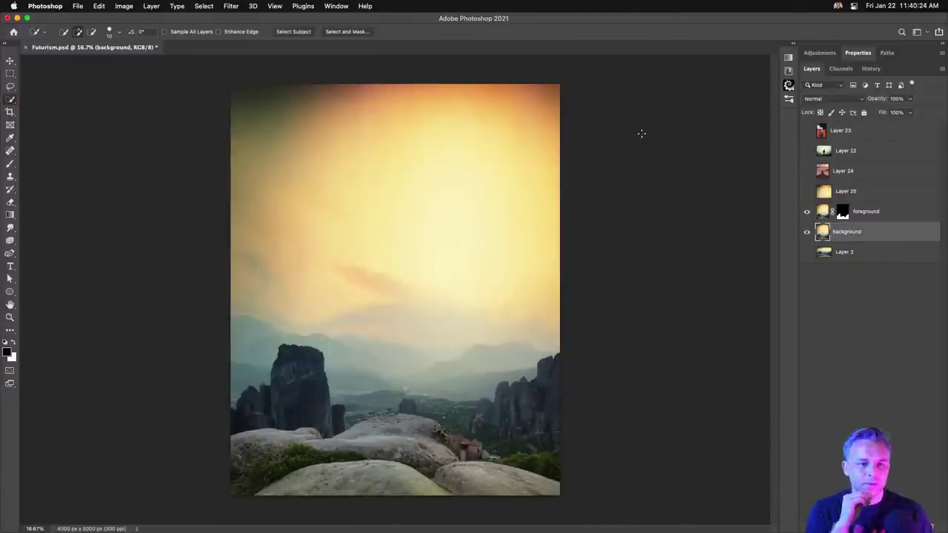
pyautogui.press('super+equal')
pyautogui.press('super+equal')
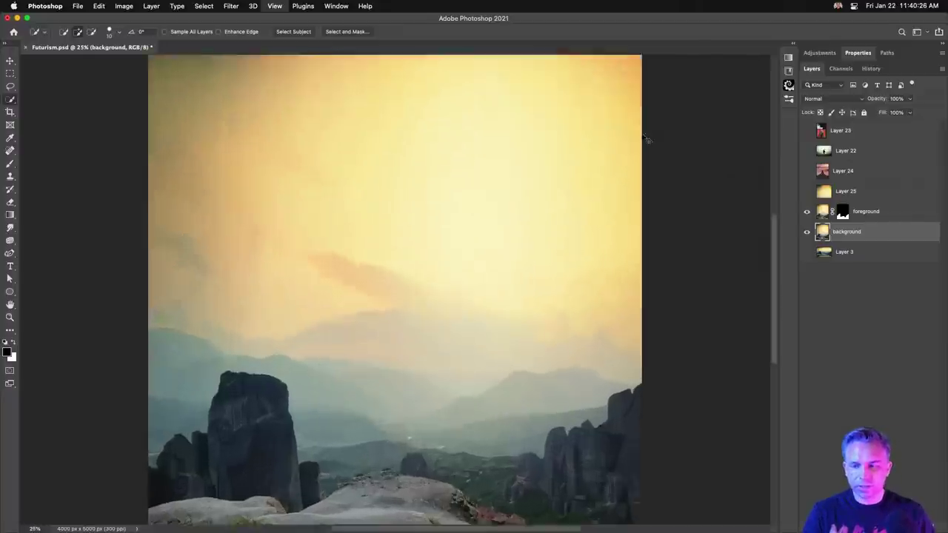
pyautogui.press('super+minus')
pyautogui.press('super+minus')
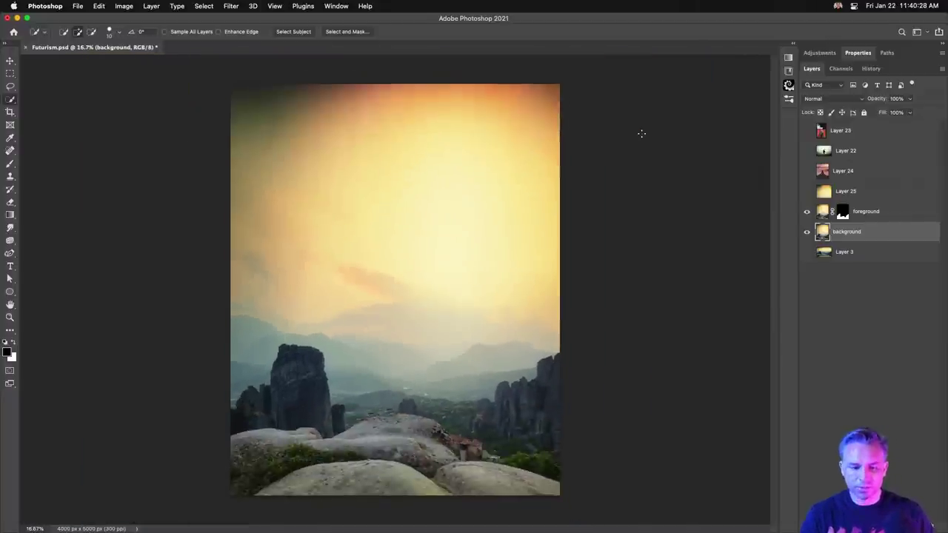
# Step: Add a Levels adjustment layer above the foreground layer
pyautogui.click(884, 215)
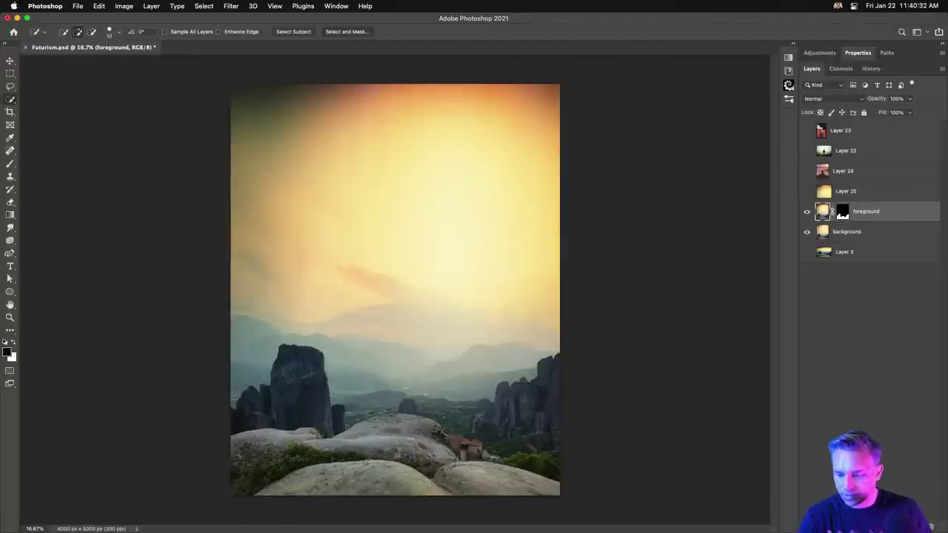
pyautogui.click(892, 526)
pyautogui.click(842, 184)
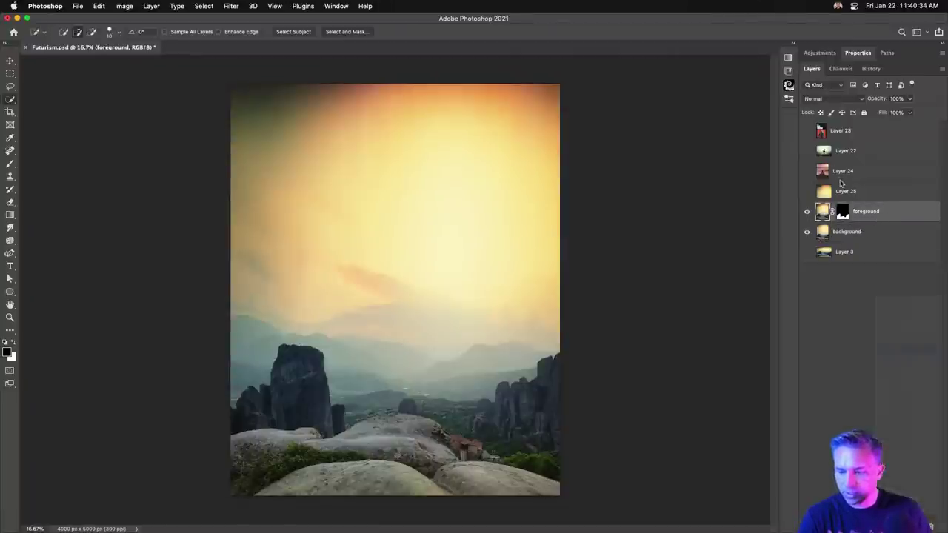
# Step: Clip Levels to the foreground, drag the black input darker, and toggle it to compare
pyautogui.click(873, 271)
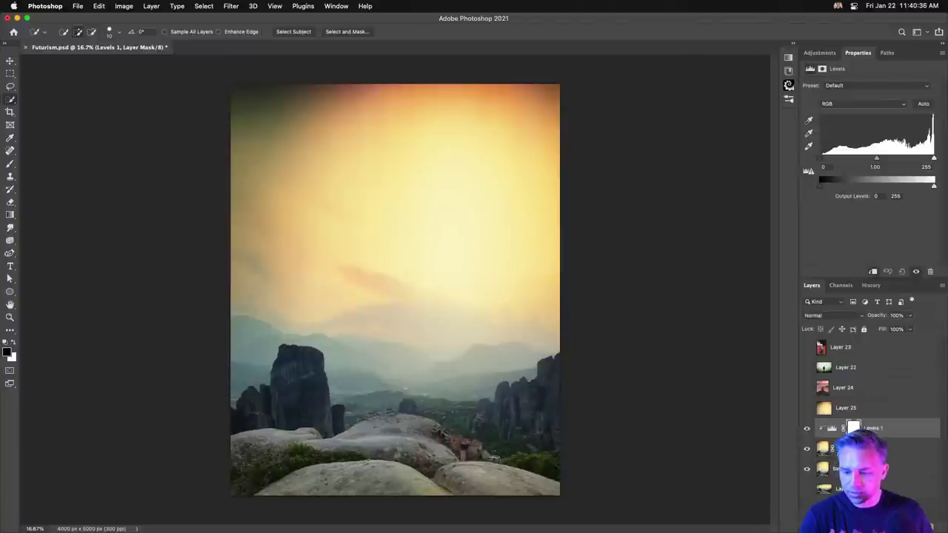
pyautogui.click(834, 428)
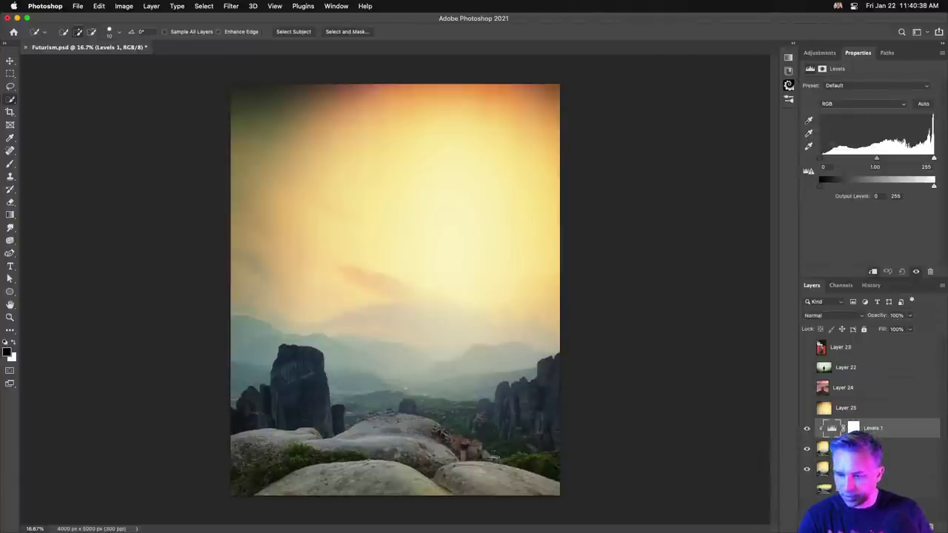
pyautogui.moveTo(819, 159); pyautogui.dragTo(859, 161)
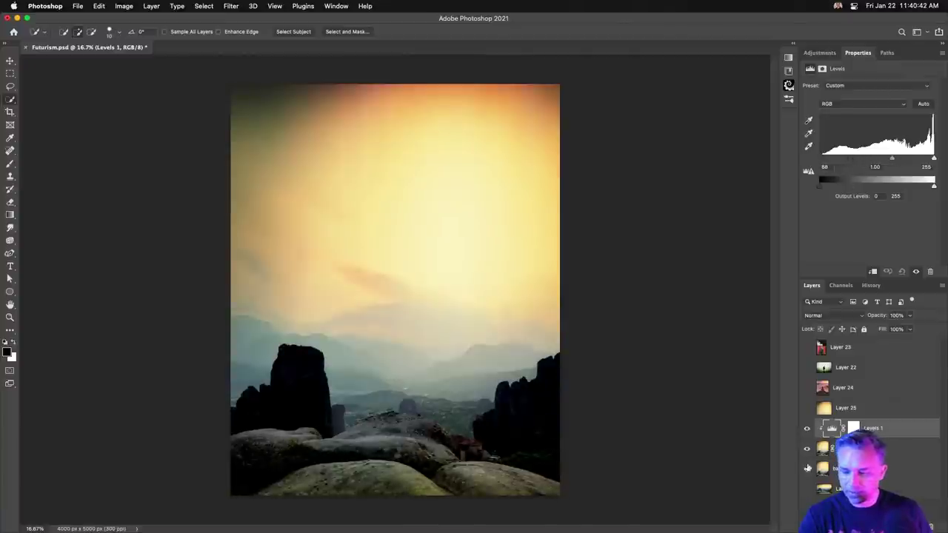
pyautogui.click(806, 429)
pyautogui.click(807, 429)
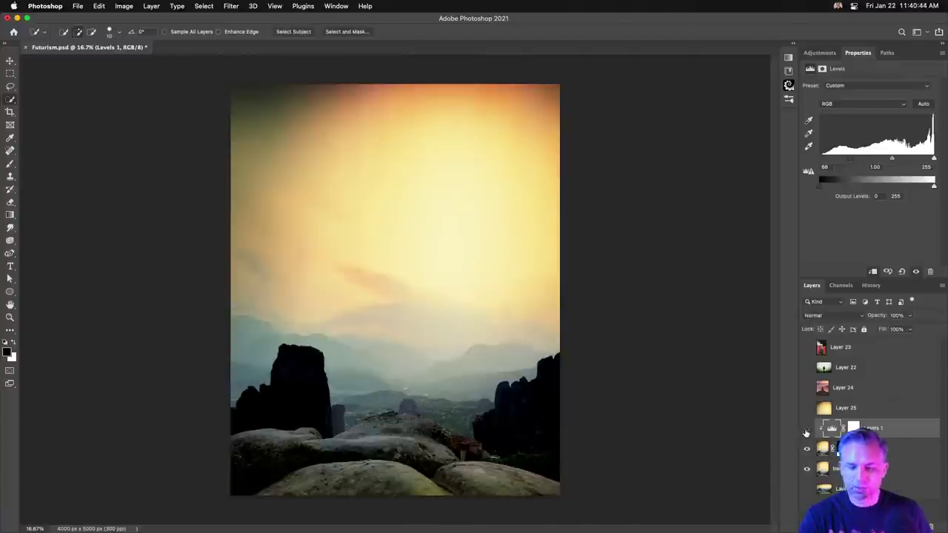
pyautogui.click(806, 429)
pyautogui.click(806, 429)
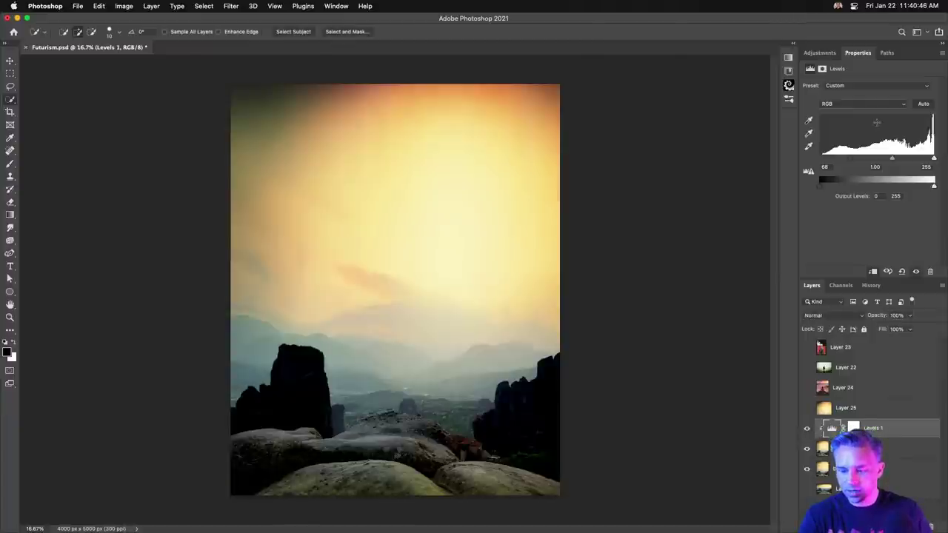
pyautogui.moveTo(887, 279); pyautogui.dragTo(882, 133)
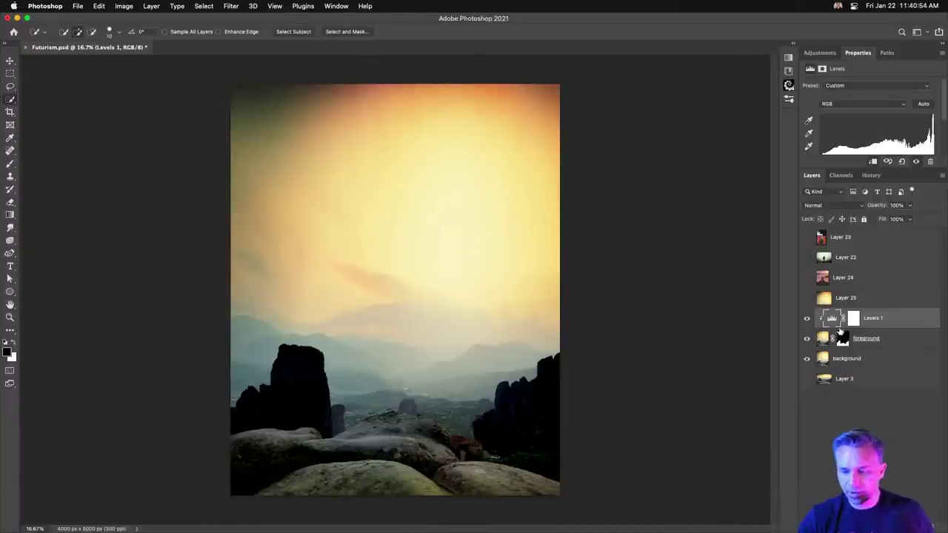
# Step: Set the Levels black input to 43 and target the Levels 1 mask
pyautogui.press('super+plus')
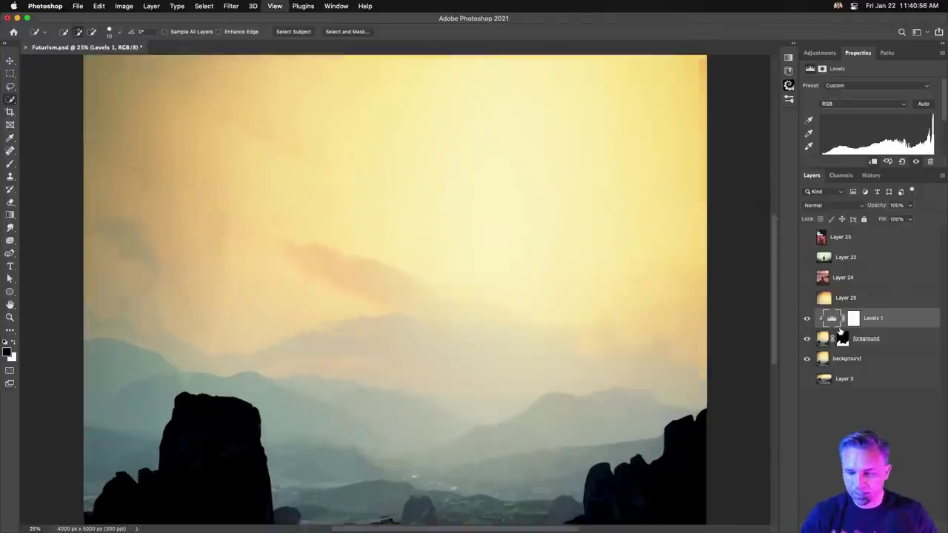
pyautogui.moveTo(438, 358); pyautogui.dragTo(430, 166)
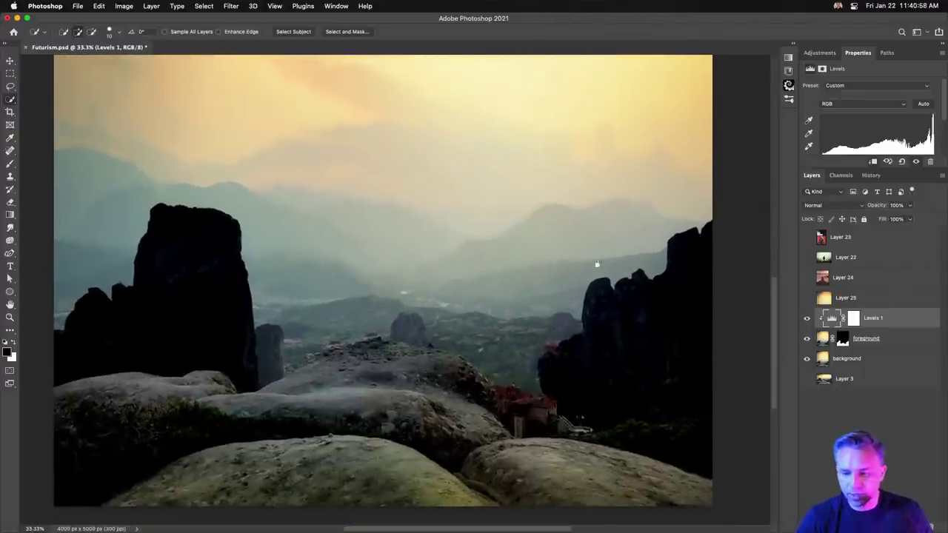
pyautogui.scroll(-2, 883, 135)
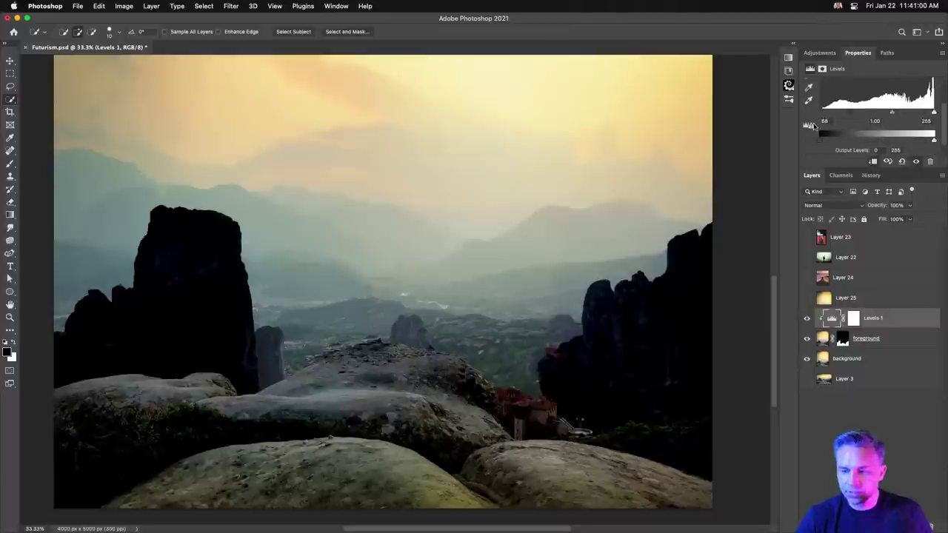
pyautogui.moveTo(848, 115); pyautogui.dragTo(907, 115)
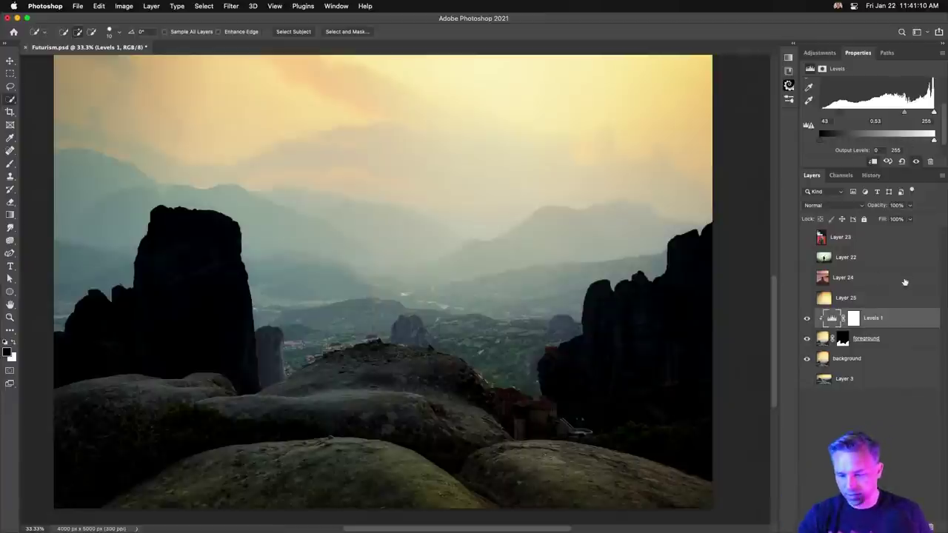
pyautogui.click(854, 318)
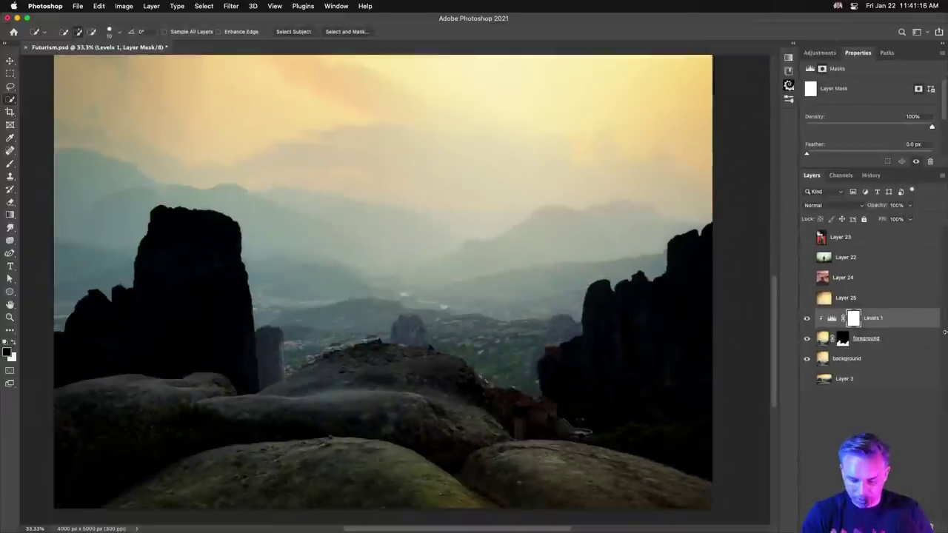
# Step: Paint black into the Levels 1 mask with a 600 px brush, then select the background layer
pyautogui.press('b')
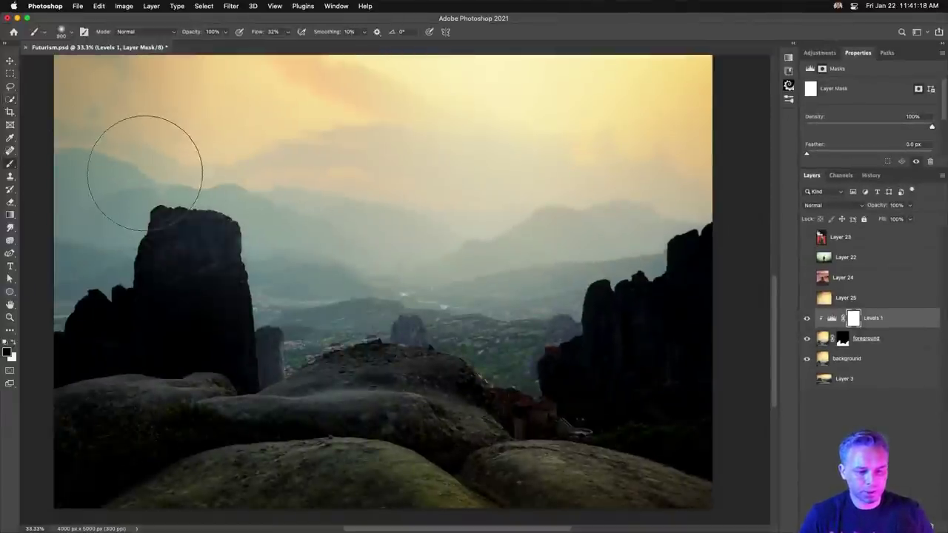
pyautogui.press('[')
pyautogui.press('[')
pyautogui.press('[')
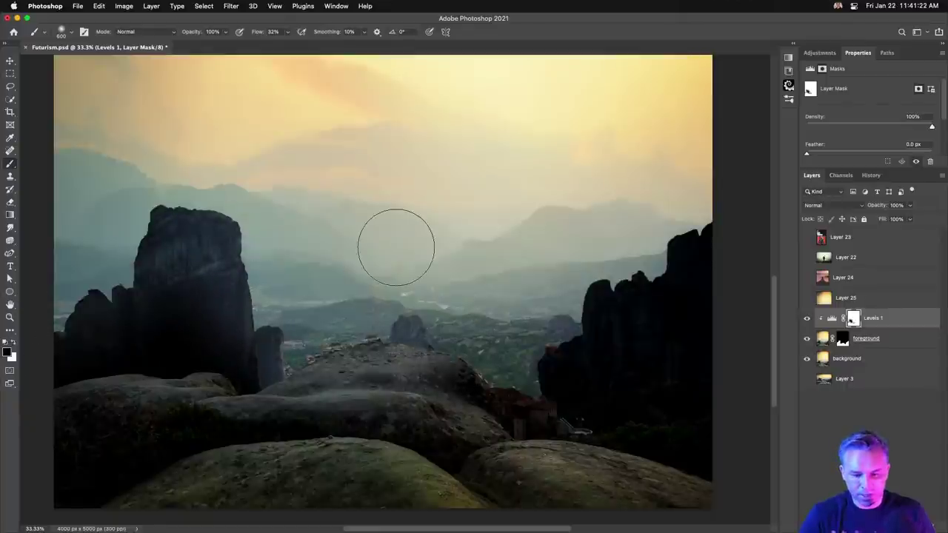
pyautogui.moveTo(491, 220)
pyautogui.mouseDown()
pyautogui.moveTo(330, 335)
pyautogui.moveTo(338, 313)
pyautogui.moveTo(460, 198)
pyautogui.moveTo(461, 283)
pyautogui.moveTo(481, 302)
pyautogui.moveTo(492, 385)
pyautogui.moveTo(523, 297)
pyautogui.moveTo(600, 274)
pyautogui.mouseUp()
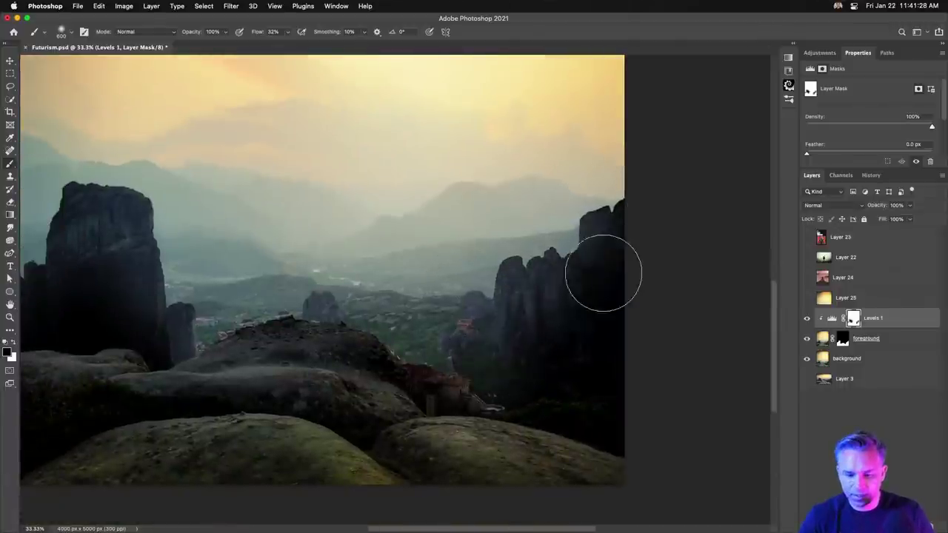
pyautogui.press('super+minus')
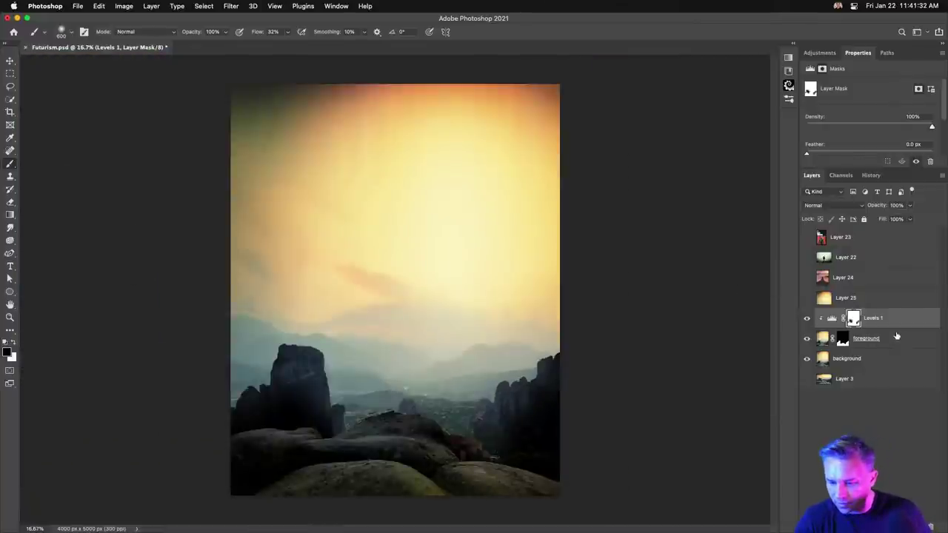
pyautogui.click(897, 339)
pyautogui.click(889, 361)
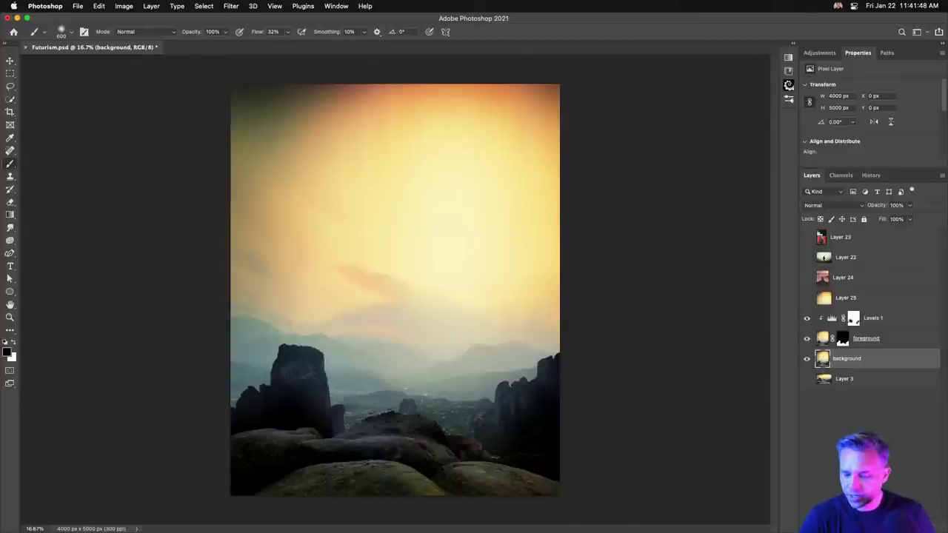
# Step: Add a Hue/Saturation adjustment above the background with Hue -64, making the sky pink and valley green
pyautogui.click(883, 521)
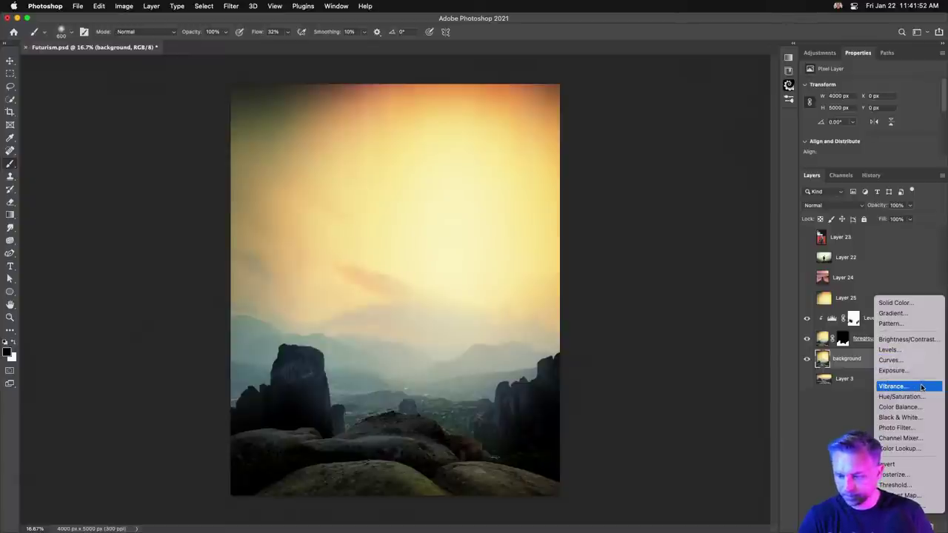
pyautogui.click(922, 397)
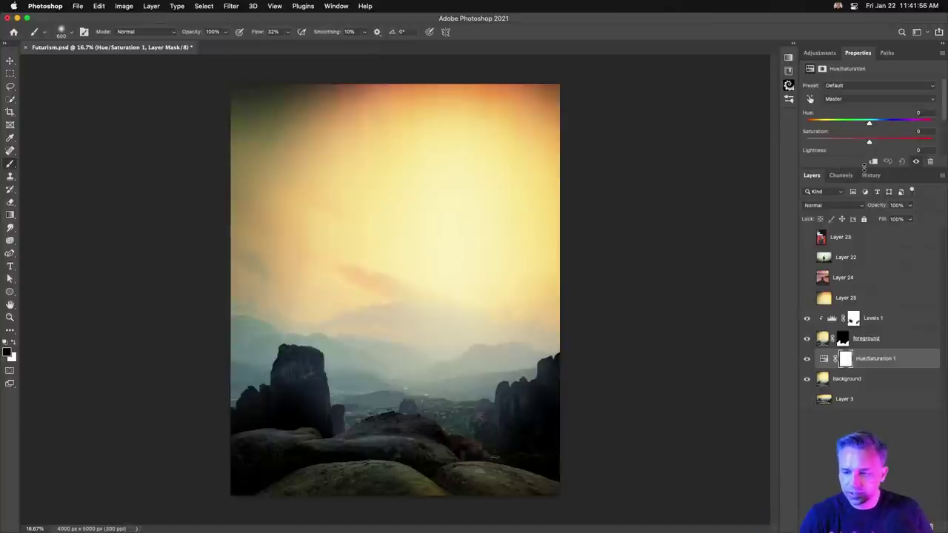
pyautogui.moveTo(863, 167); pyautogui.dragTo(864, 205)
pyautogui.moveTo(868, 124); pyautogui.dragTo(833, 129)
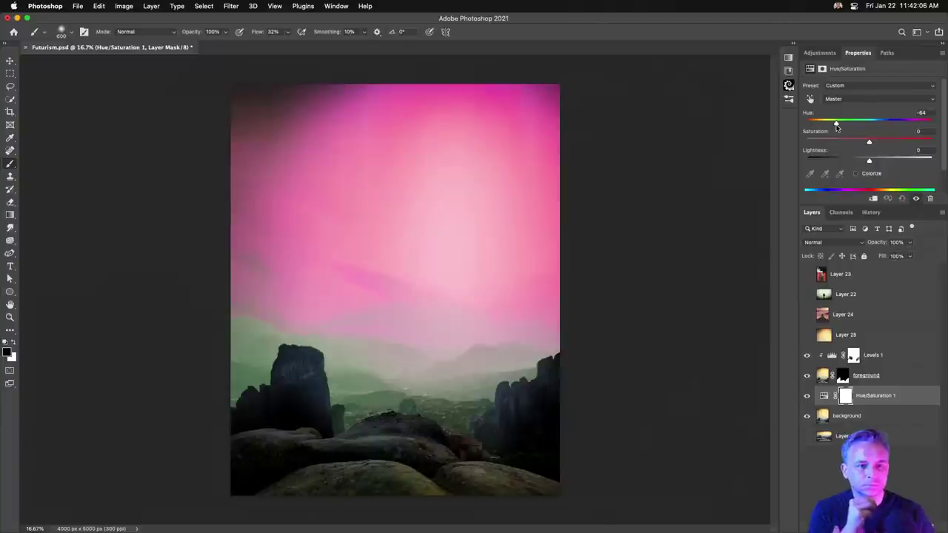
pyautogui.press('super+plus')
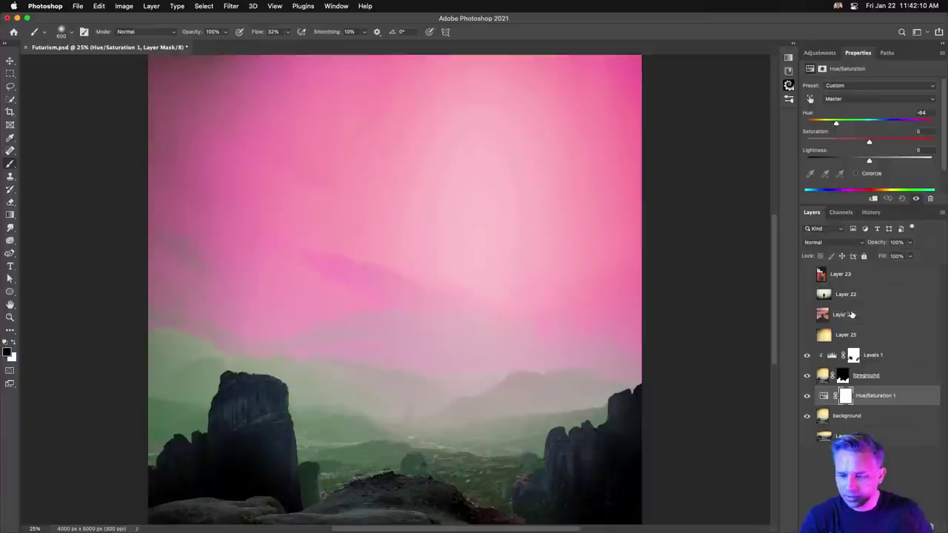
# Step: Make the Layer 22 silhouette photo visible and drag it down so the man sits over the valley
pyautogui.click(853, 321)
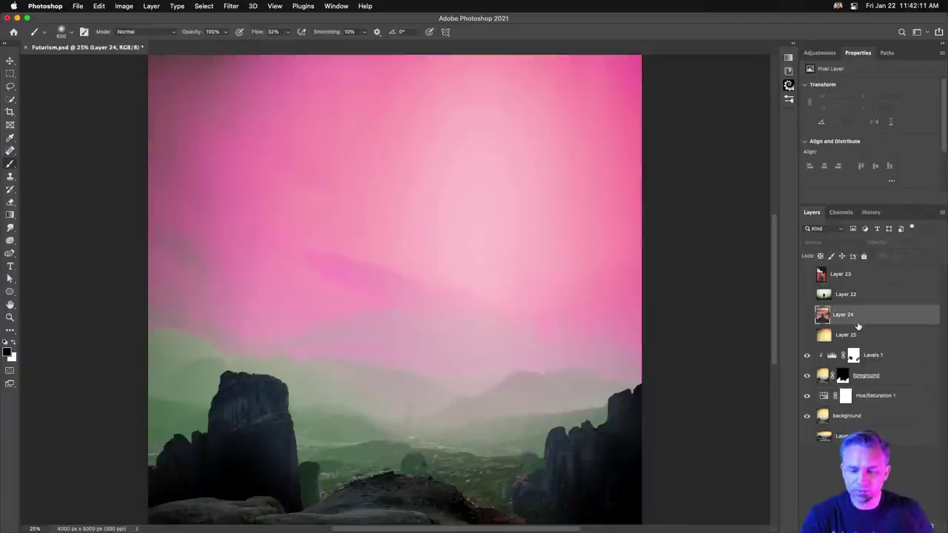
pyautogui.click(792, 45)
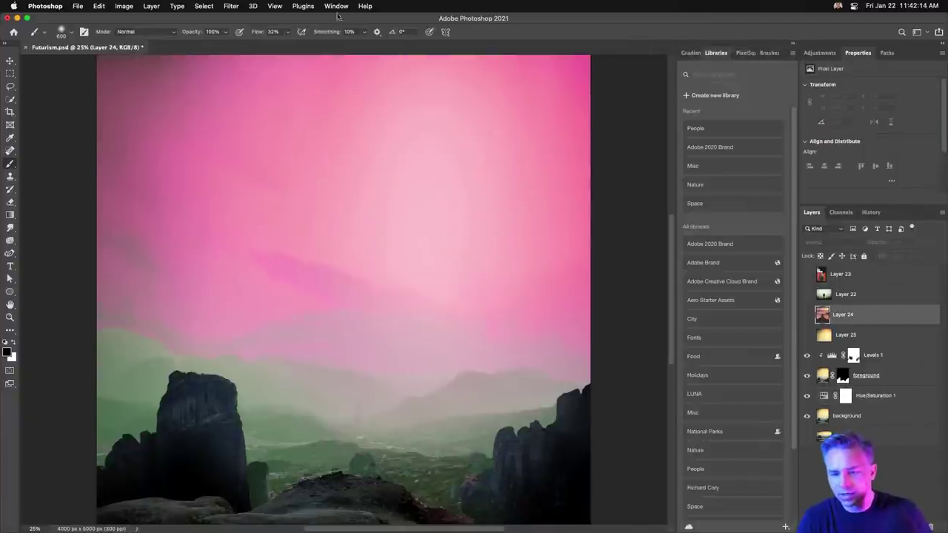
pyautogui.click(794, 45)
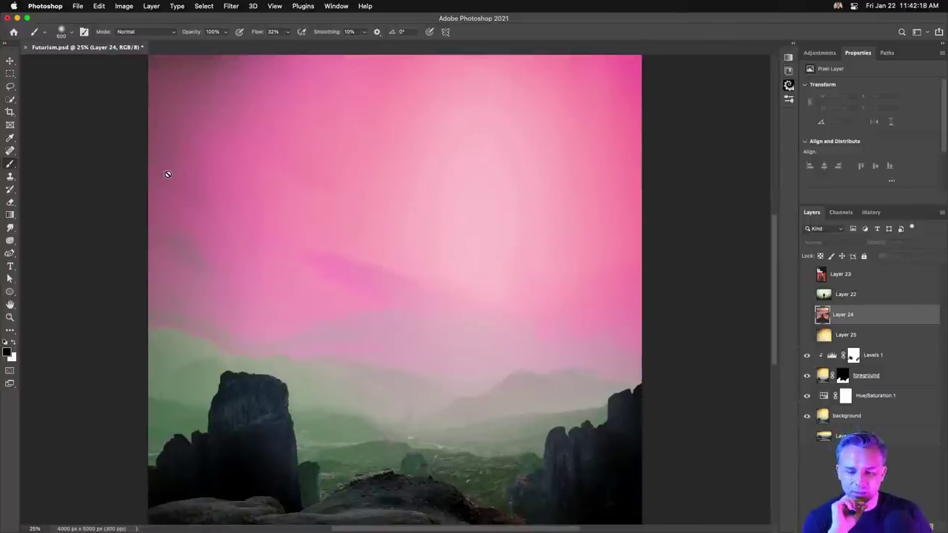
pyautogui.click(807, 294)
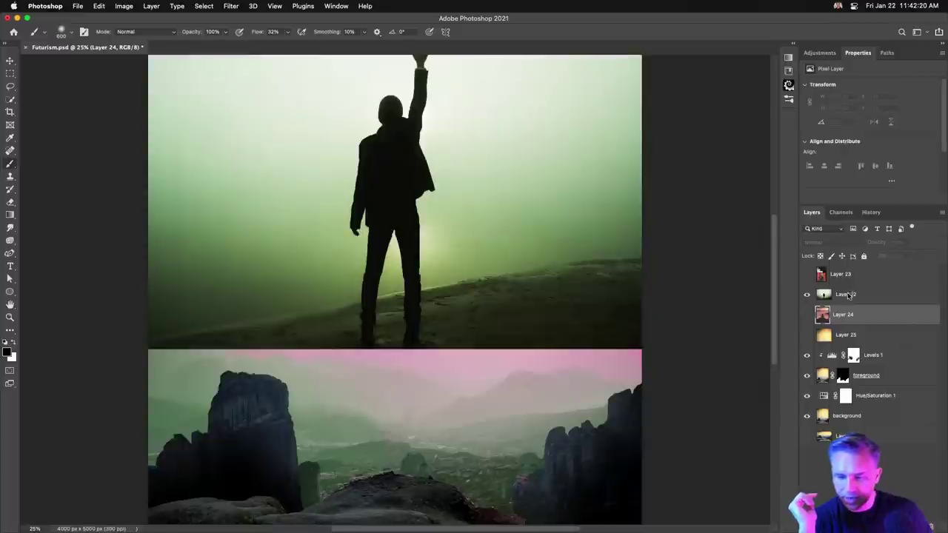
pyautogui.click(848, 295)
pyautogui.click(9, 60)
pyautogui.moveTo(429, 267); pyautogui.dragTo(431, 339)
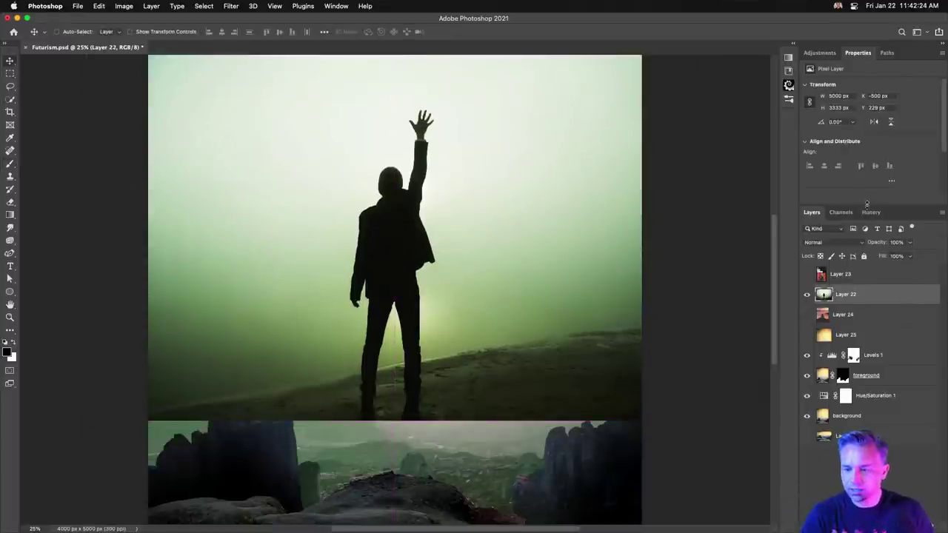
pyautogui.moveTo(868, 203); pyautogui.dragTo(860, 269)
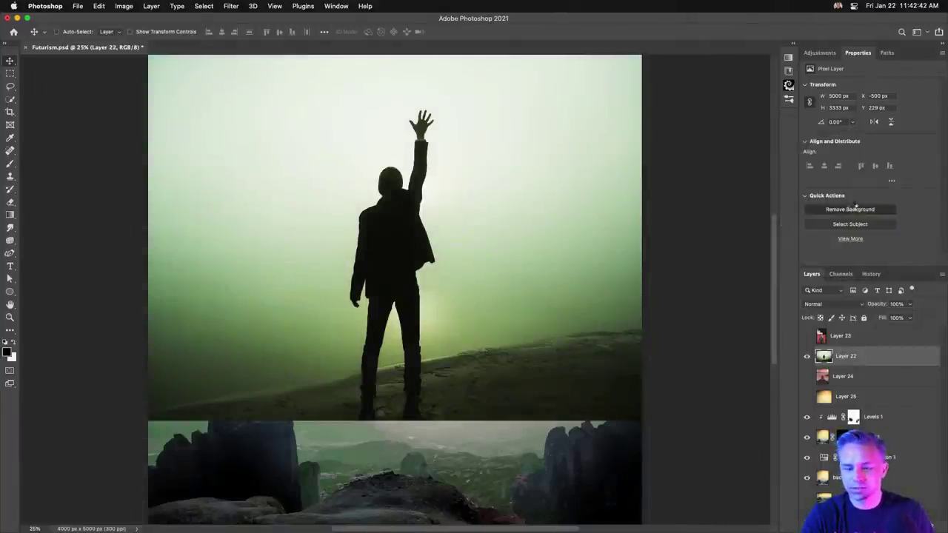
# Step: Remove the man's green background with Quick Actions and convert Layer 22 to a smart object
pyautogui.click(853, 209)
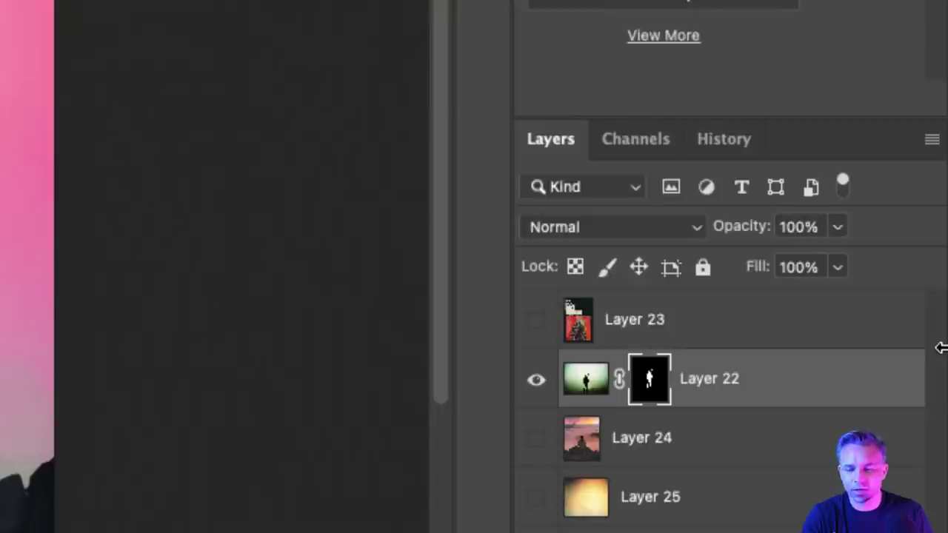
pyautogui.press('super+alt+shift+s')
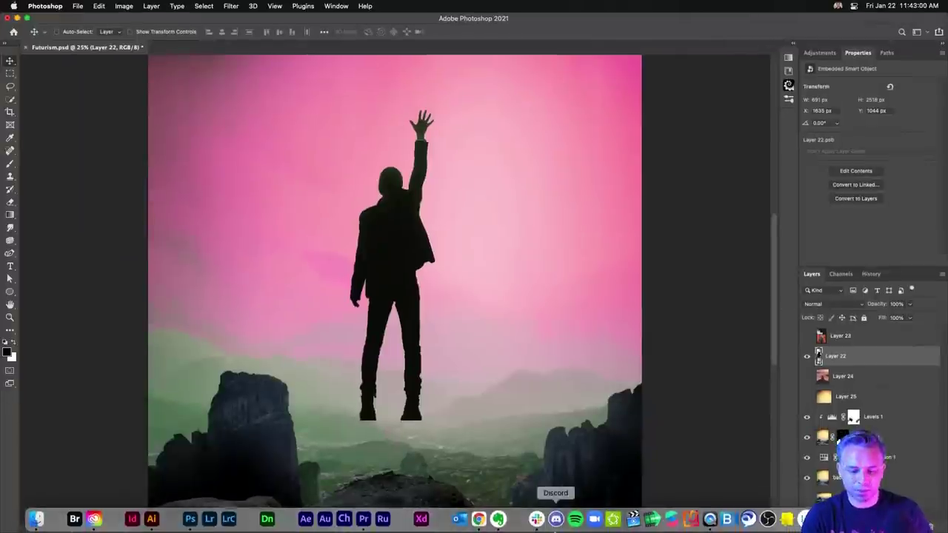
pyautogui.click(479, 519)
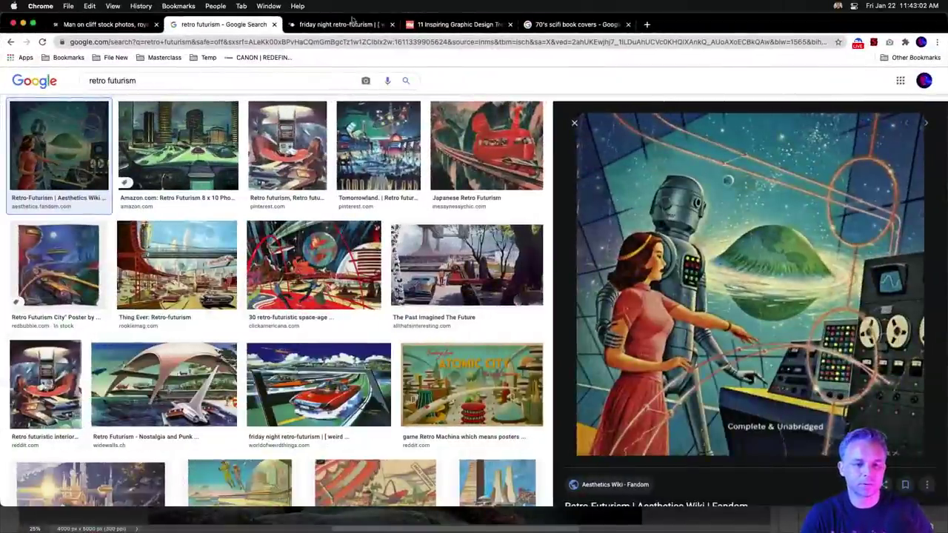
# Step: Scroll through the retro-futurism examples in the 99designs graphic design trends article, then minimize Chrome
pyautogui.click(430, 26)
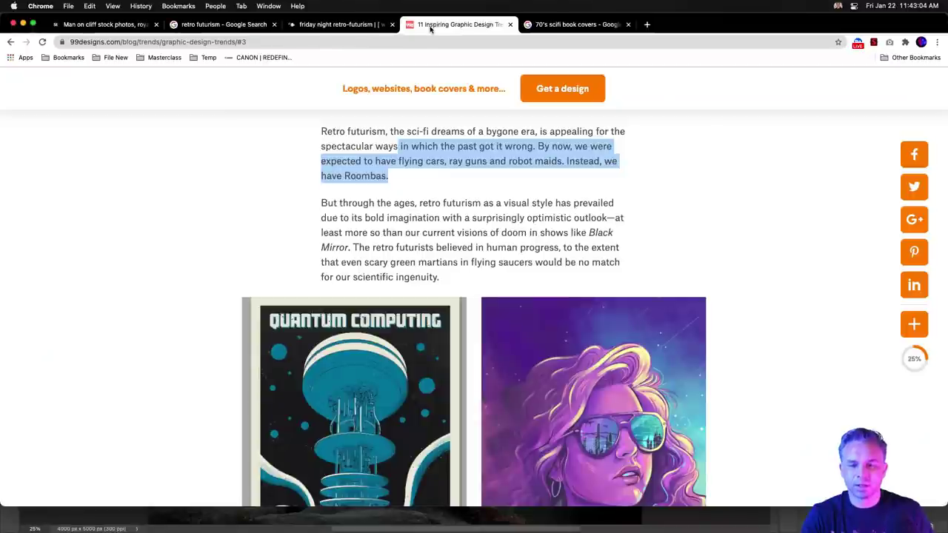
pyautogui.scroll(-5, 488, 190)
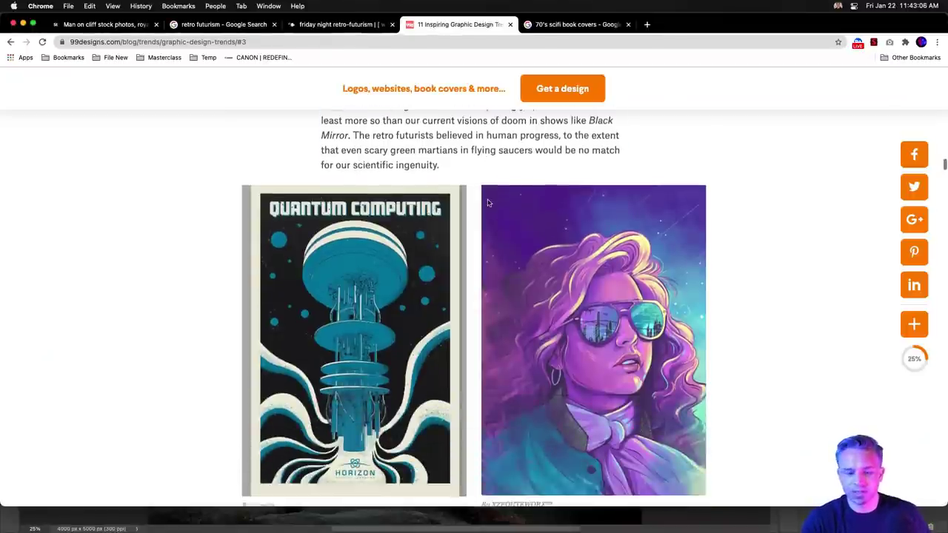
pyautogui.scroll(-1, 487, 202)
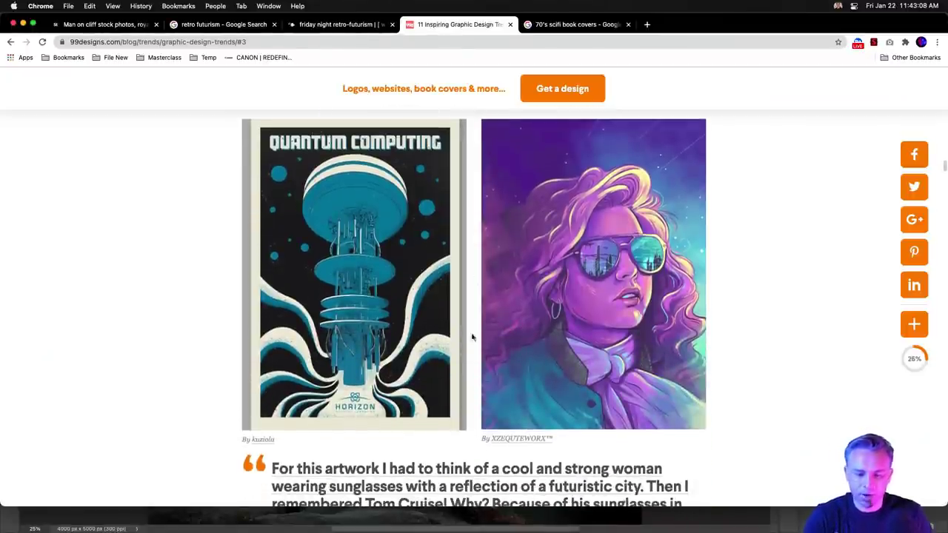
pyautogui.scroll(12, 508, 240)
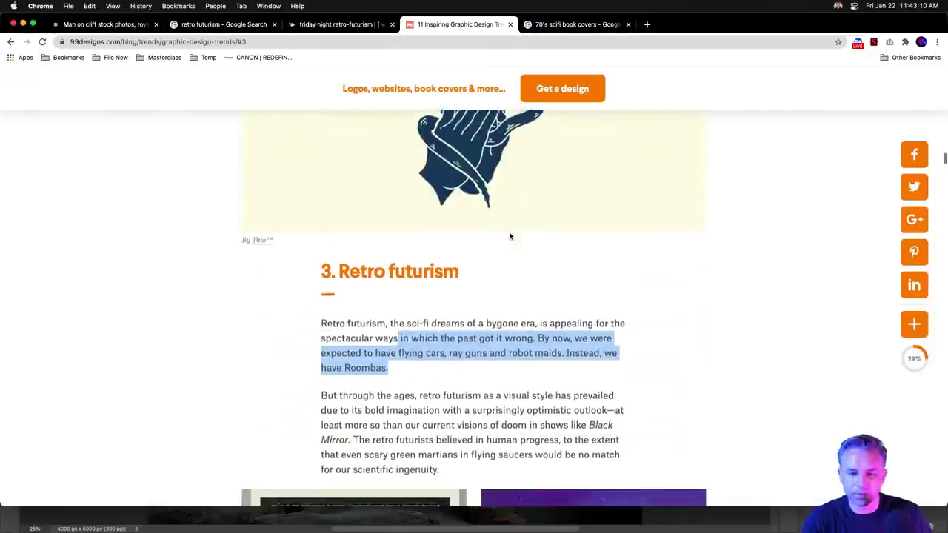
pyautogui.scroll(-9, 508, 238)
pyautogui.scroll(-2, 508, 243)
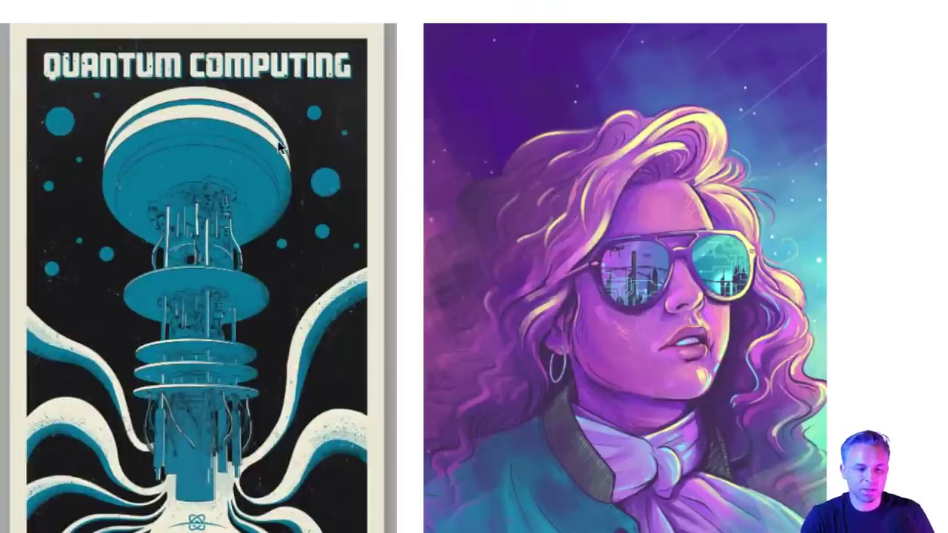
pyautogui.scroll(-2, 239, 177)
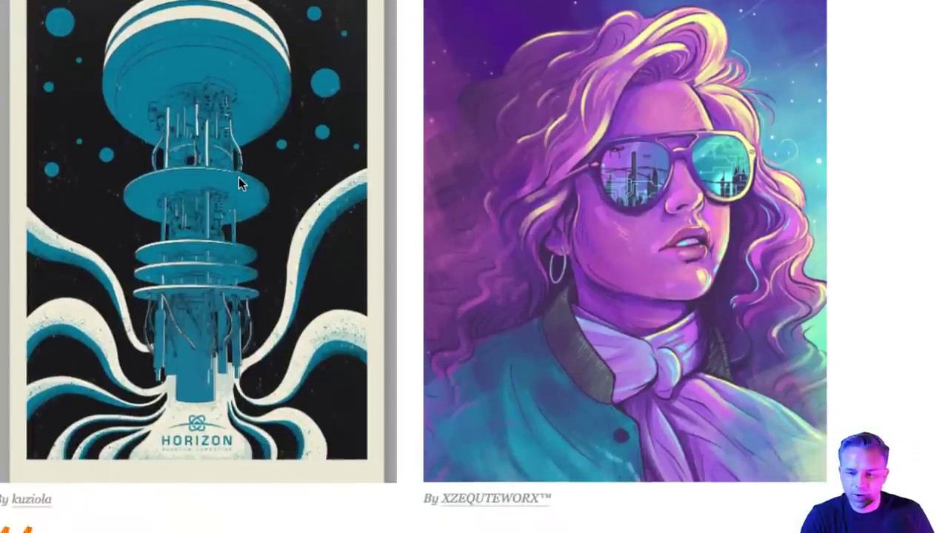
pyautogui.scroll(-1, 238, 177)
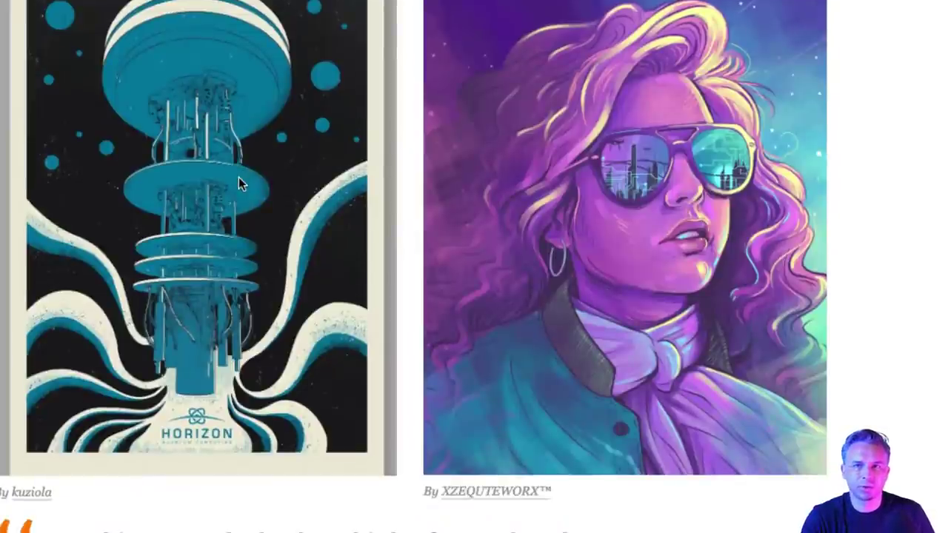
pyautogui.scroll(-10, 239, 177)
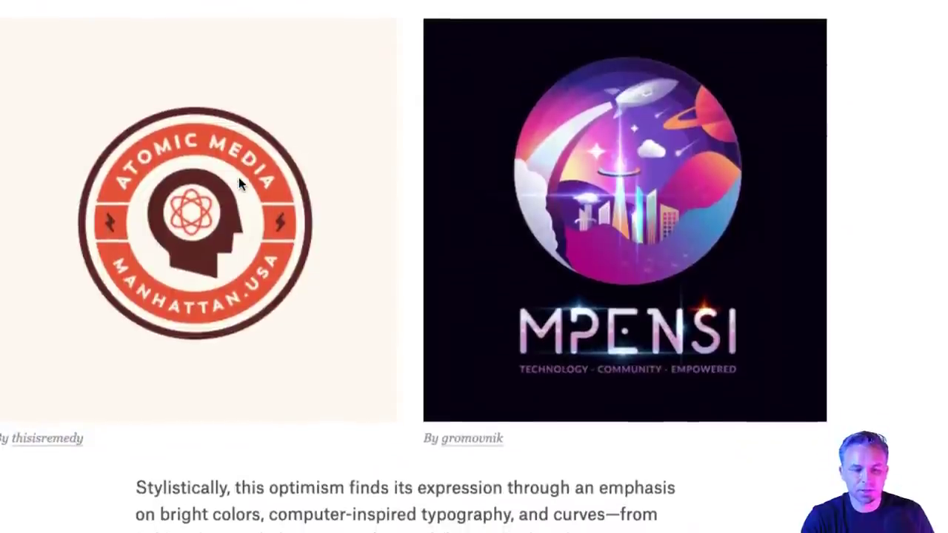
pyautogui.scroll(2, 238, 174)
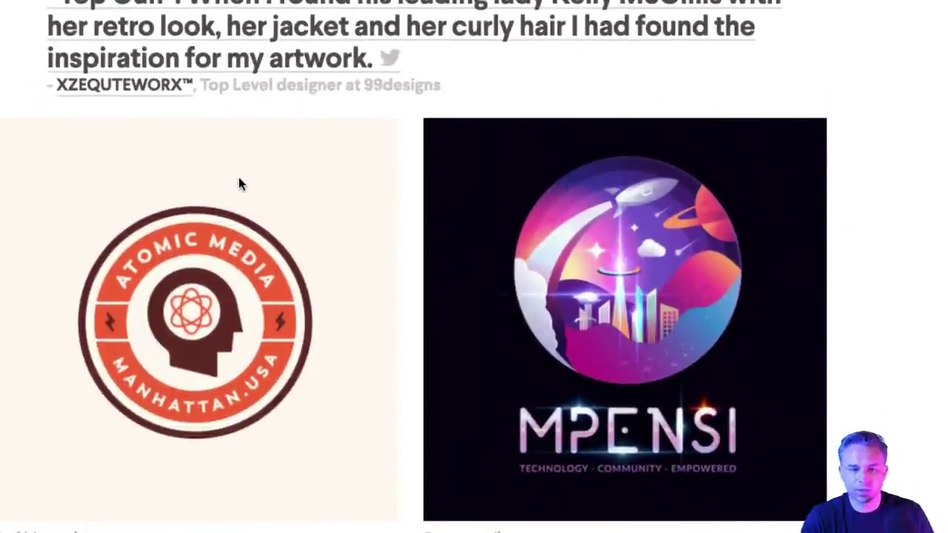
pyautogui.scroll(-9, 238, 174)
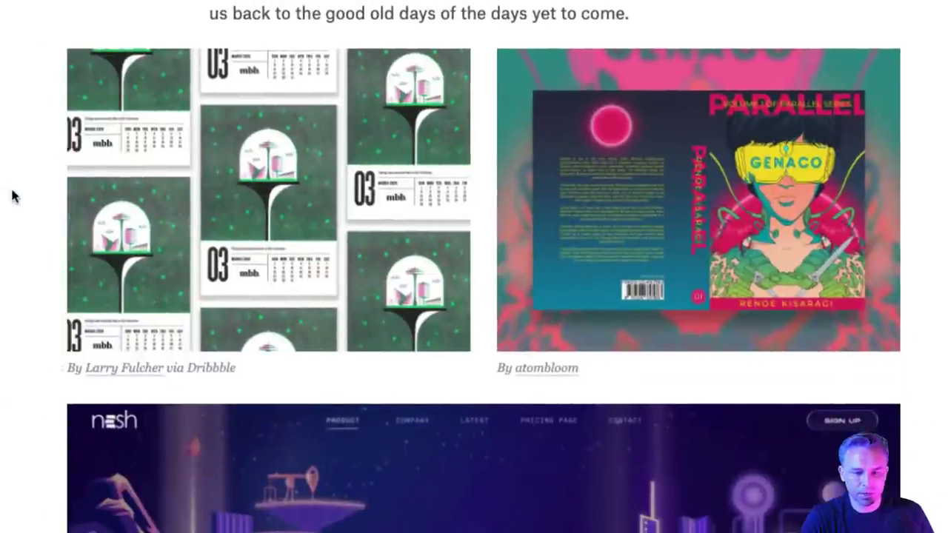
pyautogui.scroll(-4, 376, 313)
pyautogui.scroll(-1, 494, 326)
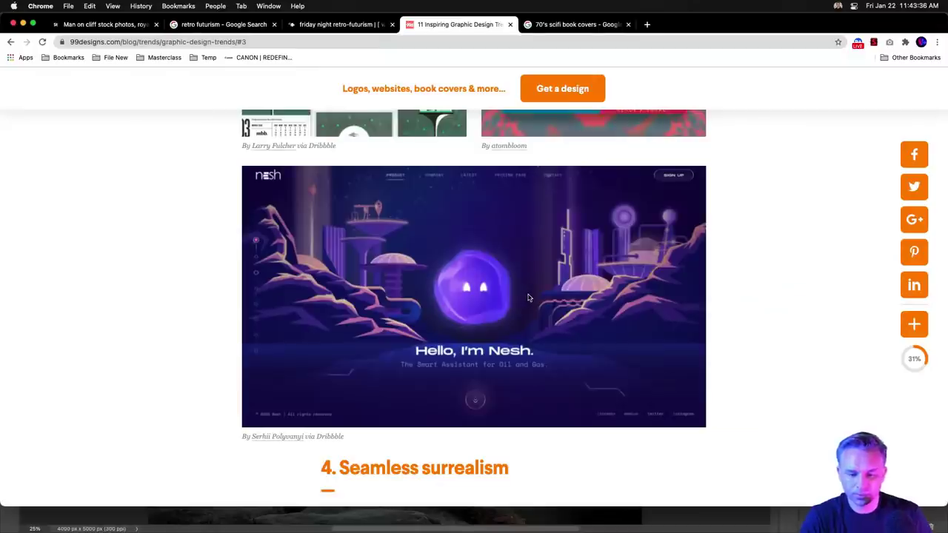
pyautogui.scroll(3, 529, 298)
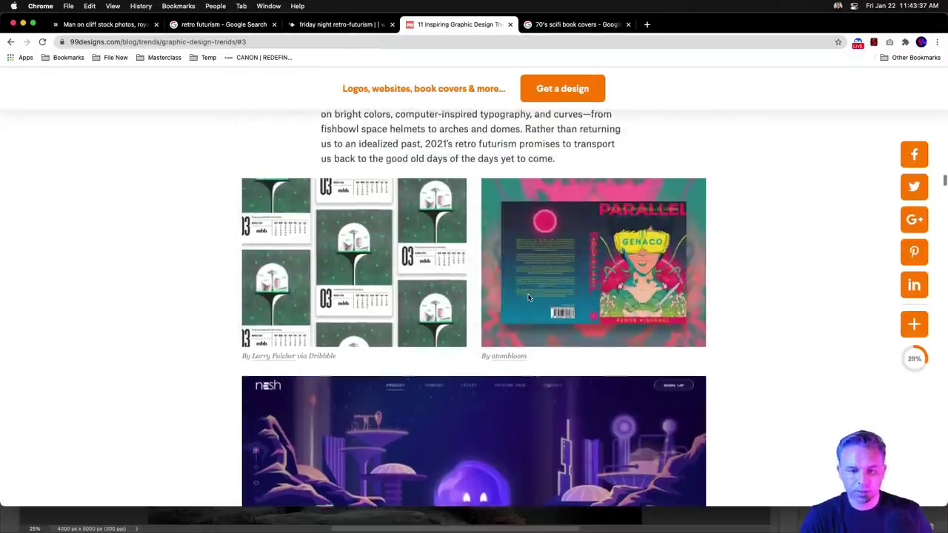
pyautogui.click(23, 24)
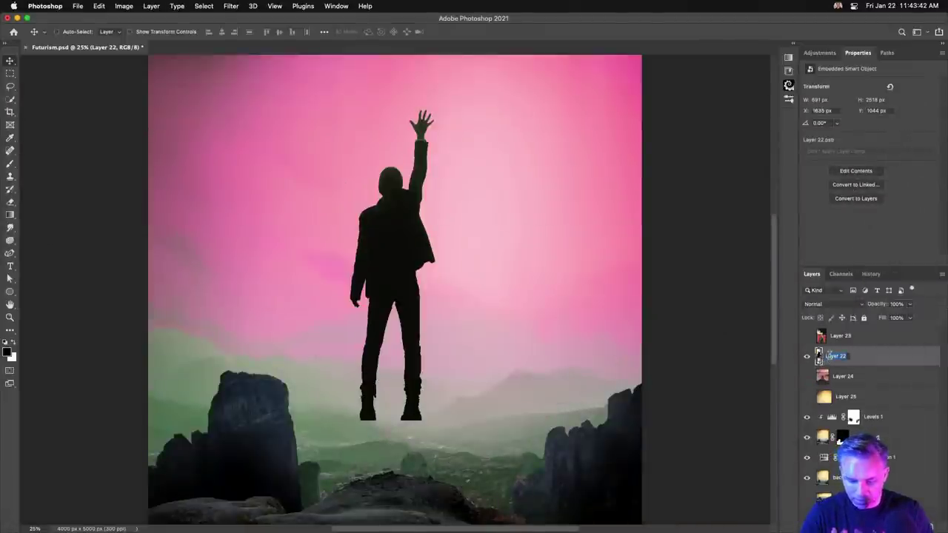
# Step: Rename Layer 22 to 'man', scale him to about 42% and place him on the central rock
pyautogui.write('man')
pyautogui.press('Return')
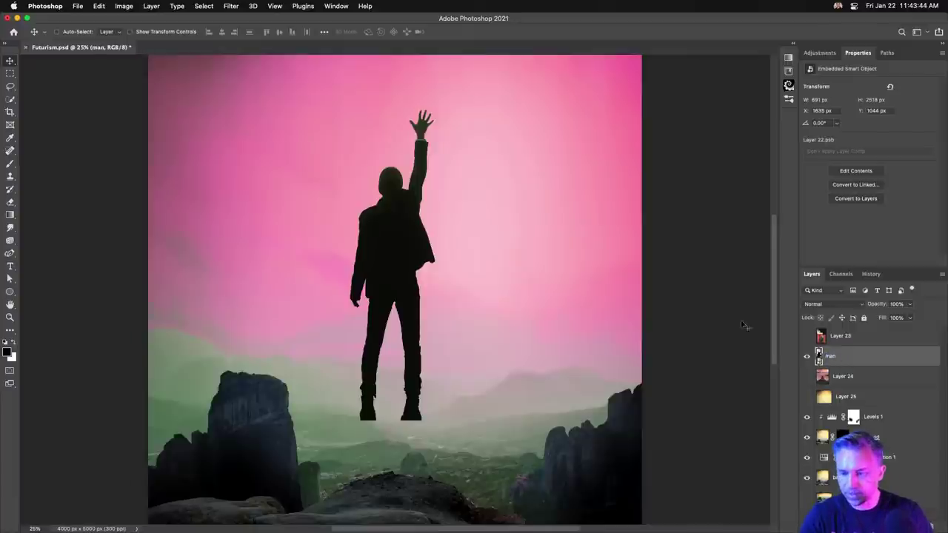
pyautogui.press('super+t')
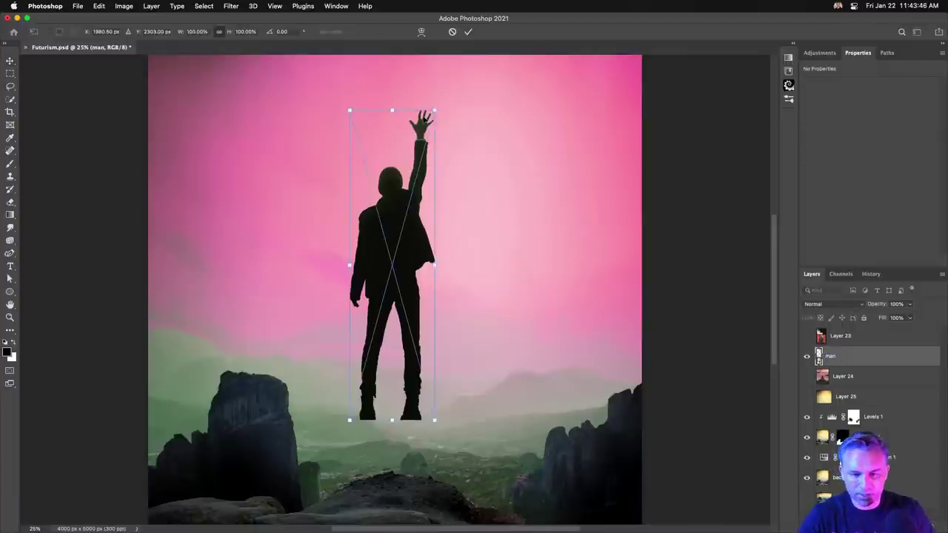
pyautogui.moveTo(434, 109); pyautogui.dragTo(383, 288)
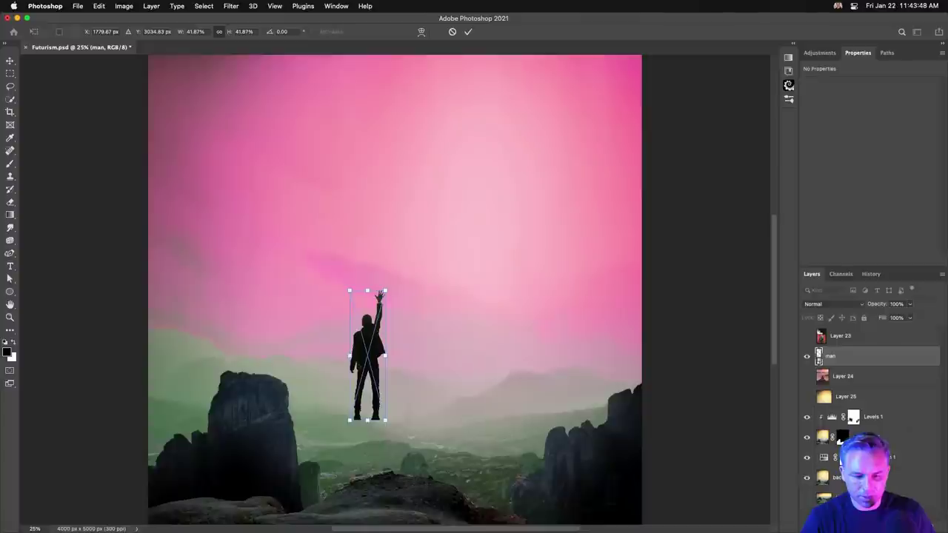
pyautogui.moveTo(371, 343); pyautogui.dragTo(401, 400)
pyautogui.press('Return')
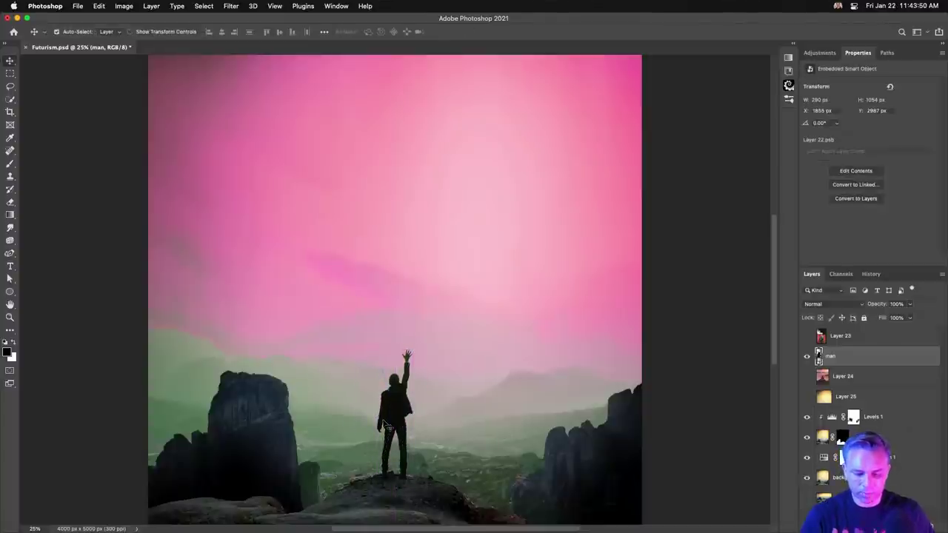
pyautogui.press('super+equal')
pyautogui.press('super+equal')
pyautogui.press('super+equal')
pyautogui.moveTo(383, 422); pyautogui.dragTo(375, 139)
pyautogui.click(98, 6)
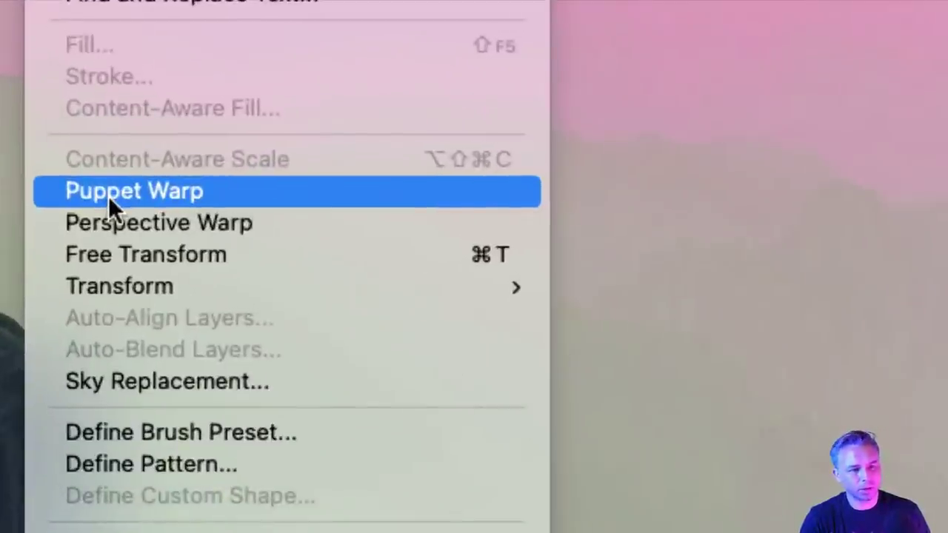
# Step: Apply Puppet Warp to the man and pin both feet, his torso and upper back
pyautogui.click(108, 196)
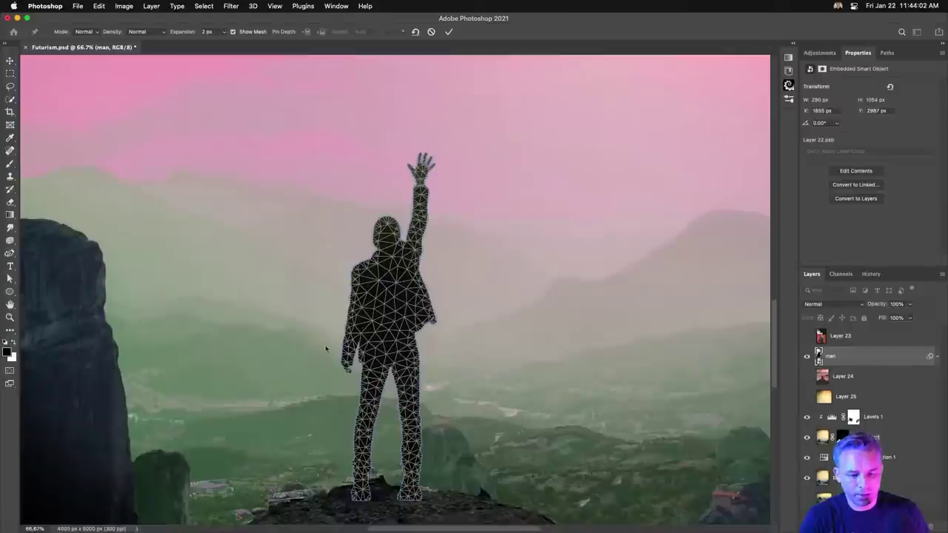
pyautogui.click(413, 486)
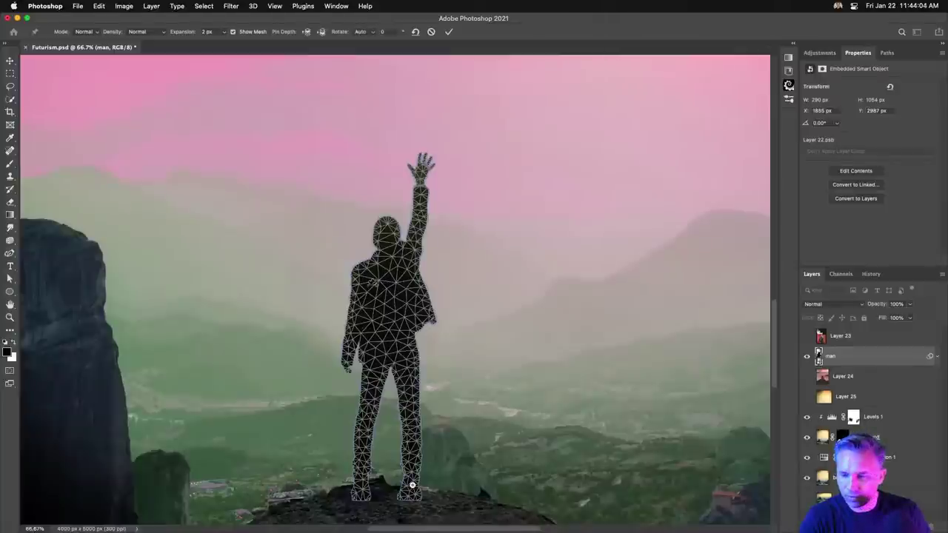
pyautogui.click(388, 334)
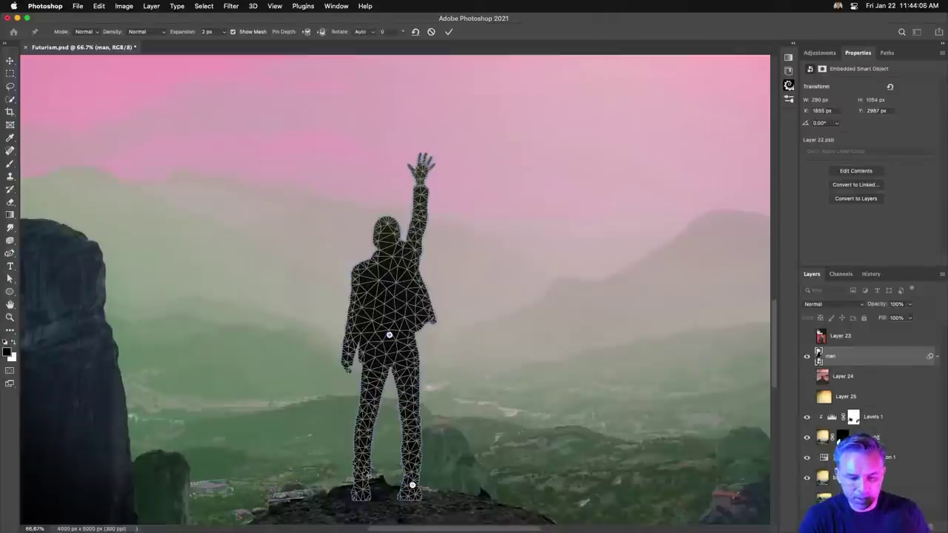
pyautogui.click(361, 479)
pyautogui.click(104, 5)
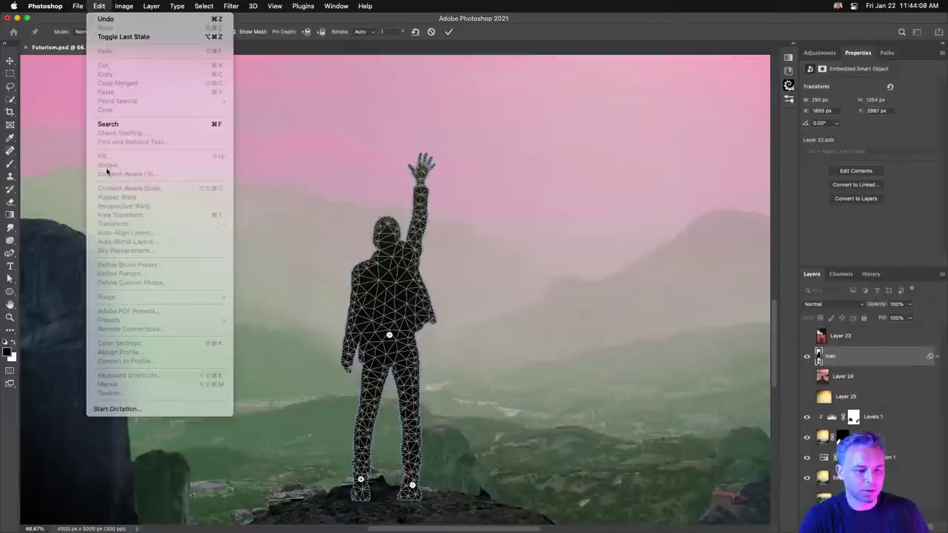
pyautogui.click(383, 289)
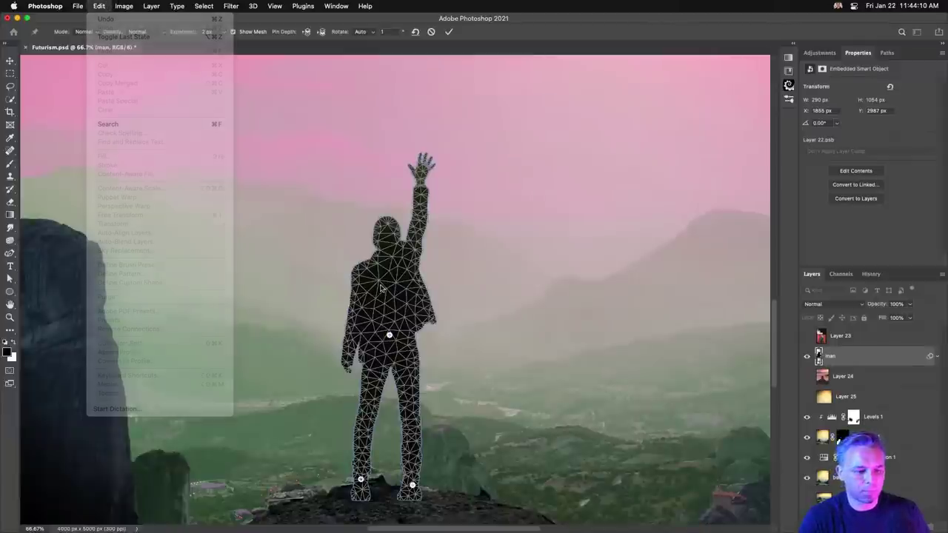
pyautogui.click(387, 263)
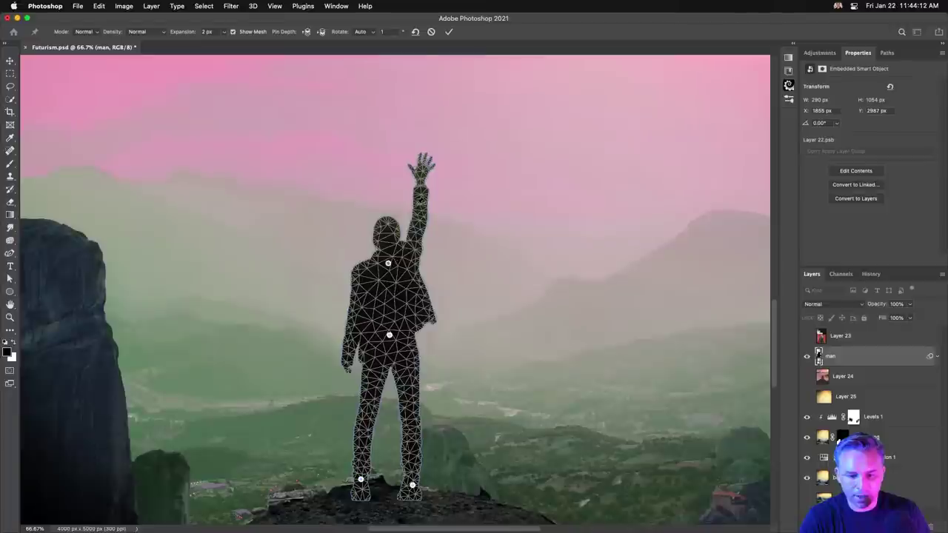
# Step: Bend the raised arm right, spread the feet apart, straighten the foot rotations and commit the warp
pyautogui.moveTo(426, 181); pyautogui.dragTo(435, 186)
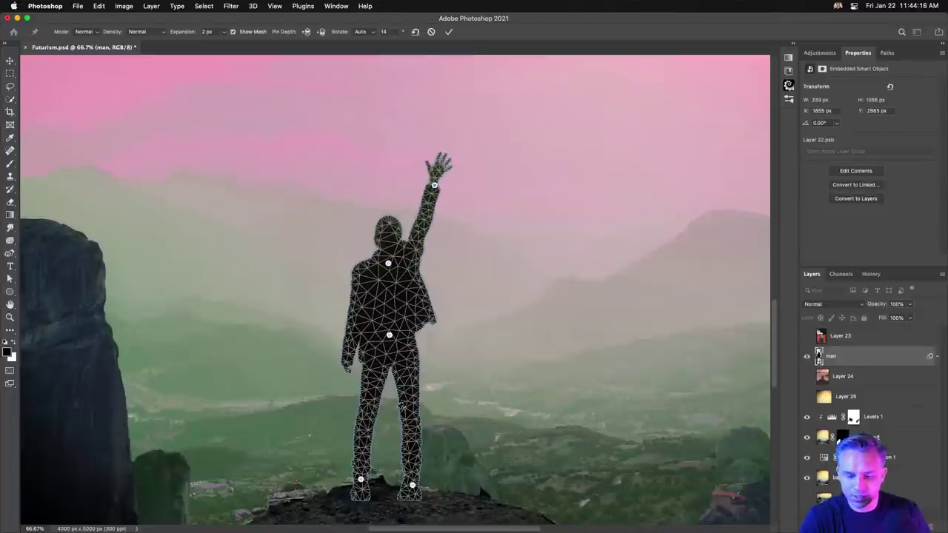
pyautogui.moveTo(412, 485); pyautogui.dragTo(437, 487)
pyautogui.moveTo(361, 480); pyautogui.dragTo(370, 273)
pyautogui.scroll(3, 395, 311)
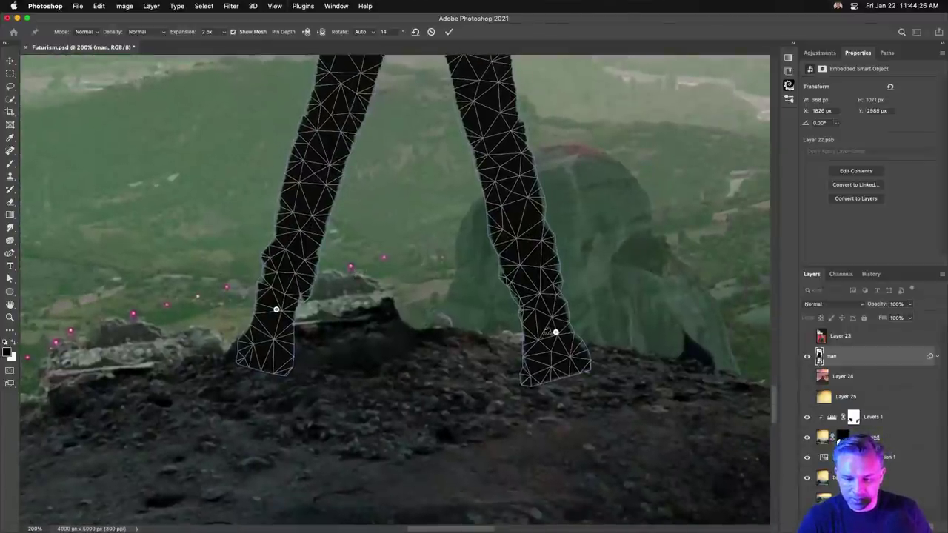
pyautogui.click(555, 332)
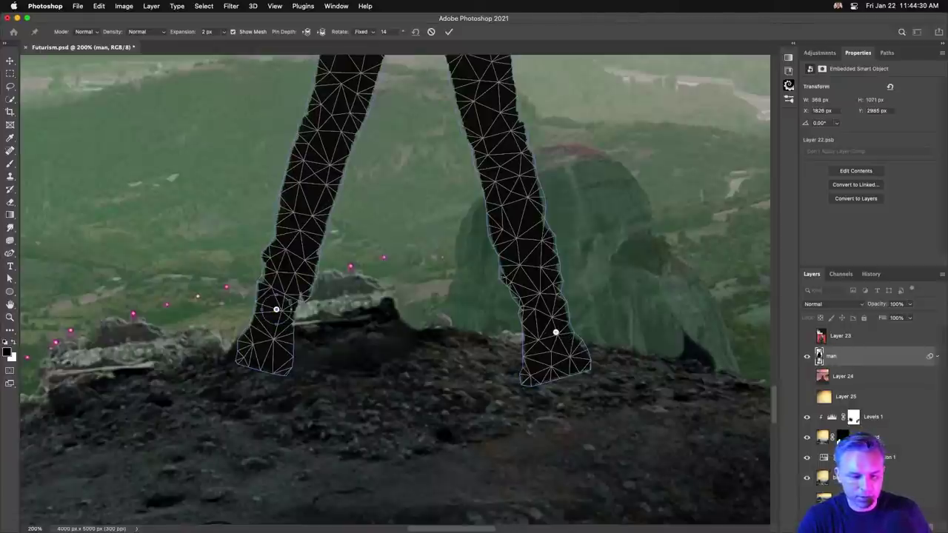
pyautogui.moveTo(297, 313); pyautogui.dragTo(298, 307)
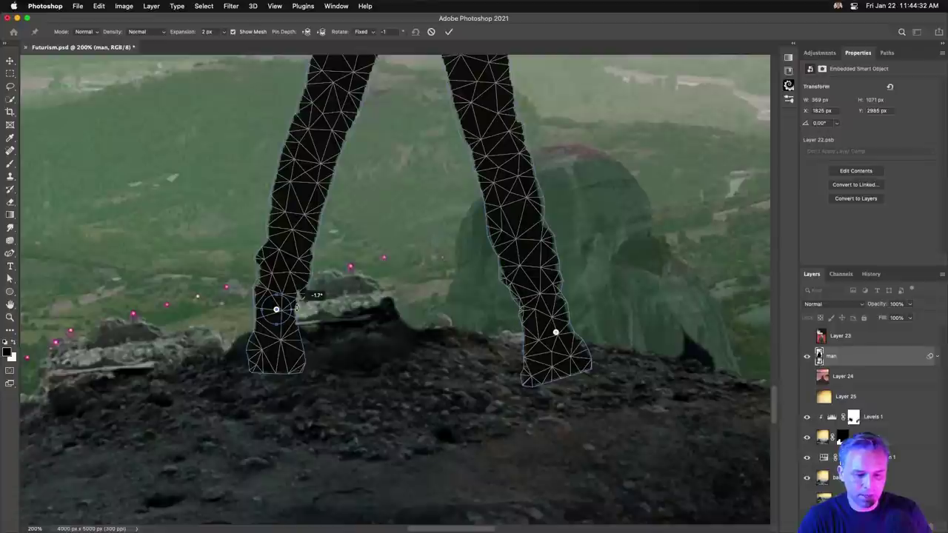
pyautogui.click(555, 332)
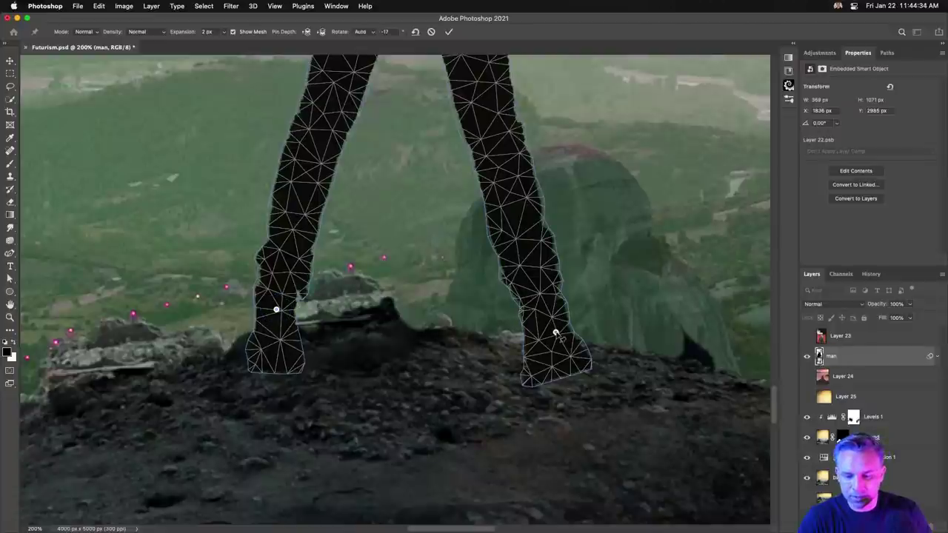
pyautogui.moveTo(561, 335); pyautogui.dragTo(557, 331)
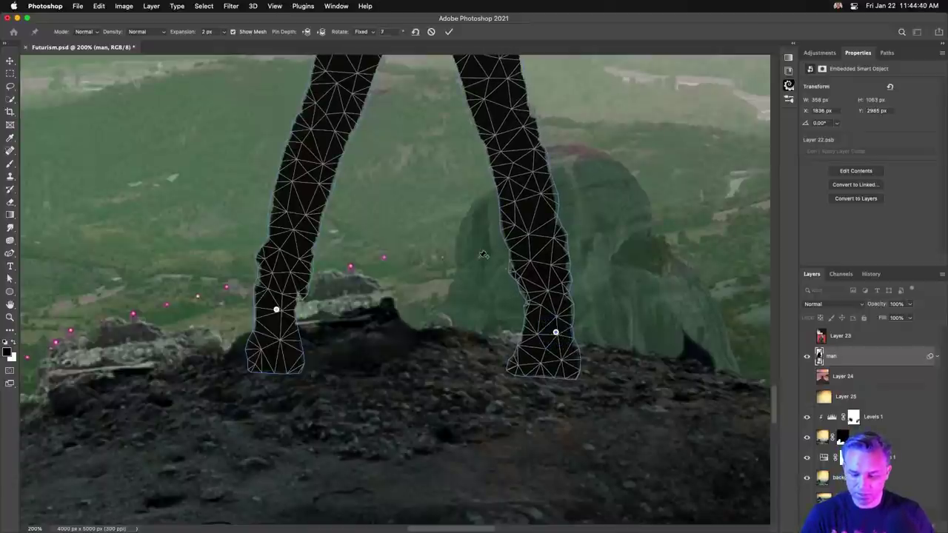
pyautogui.press('super+minus')
pyautogui.press('super+minus')
pyautogui.press('super+minus')
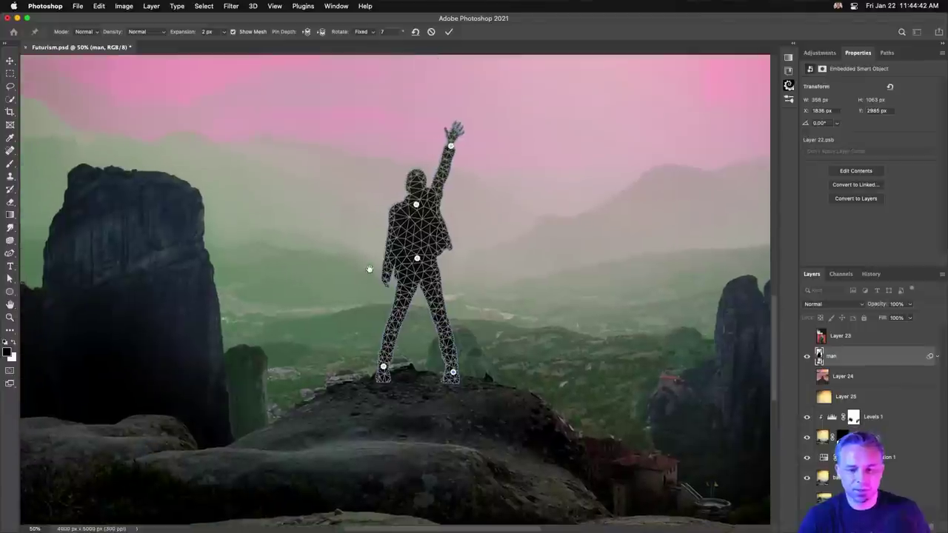
pyautogui.moveTo(369, 269); pyautogui.dragTo(354, 307)
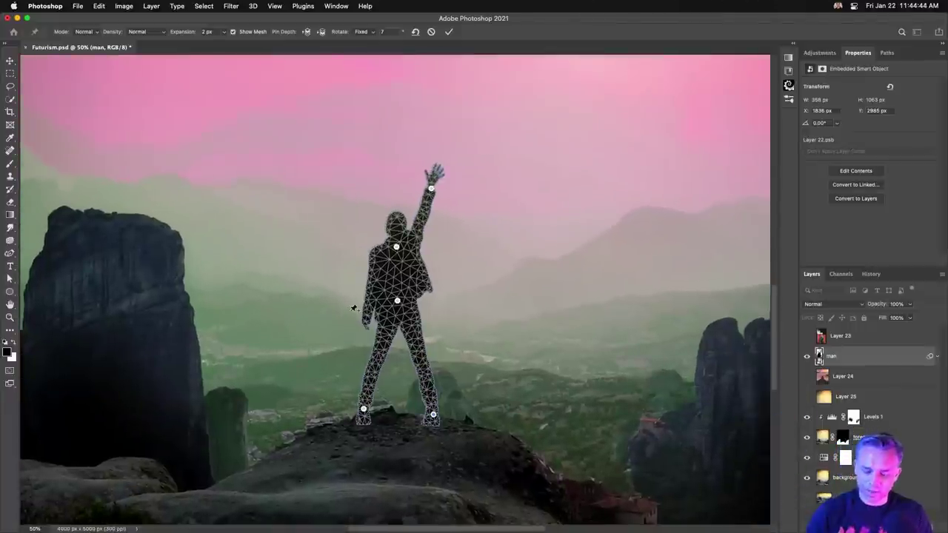
pyautogui.press('Return')
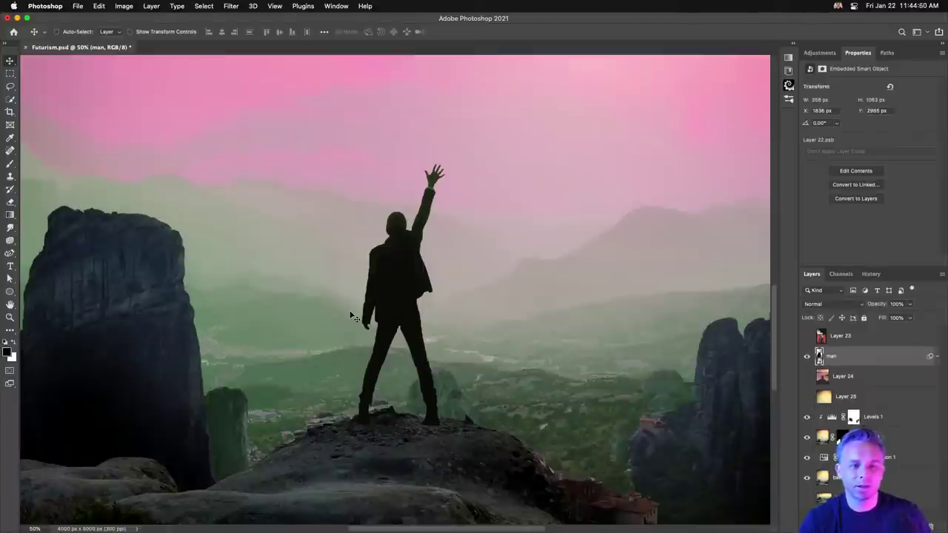
# Step: Zoom in on the rock and rasterize the man copy layer
pyautogui.press('super')
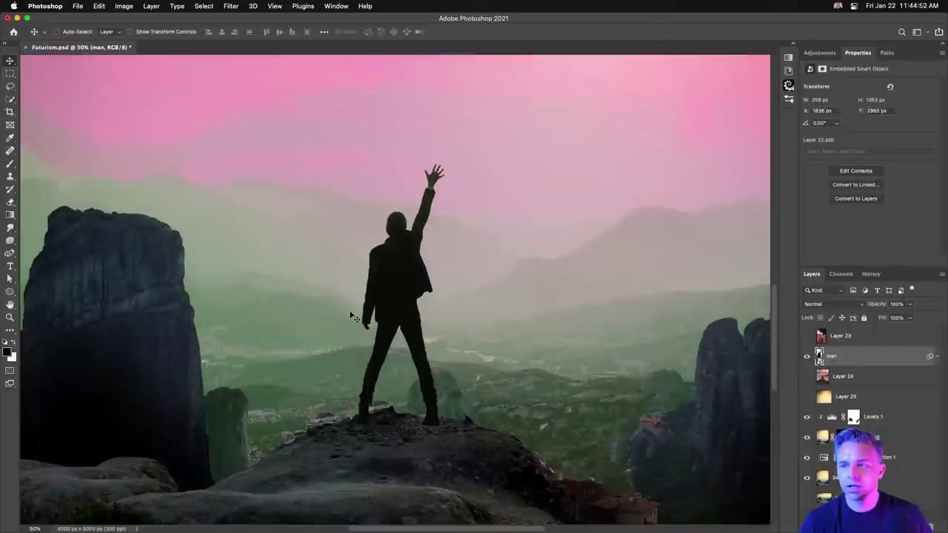
pyautogui.press('super')
pyautogui.press('super+equal')
pyautogui.moveTo(265, 336); pyautogui.dragTo(311, 217)
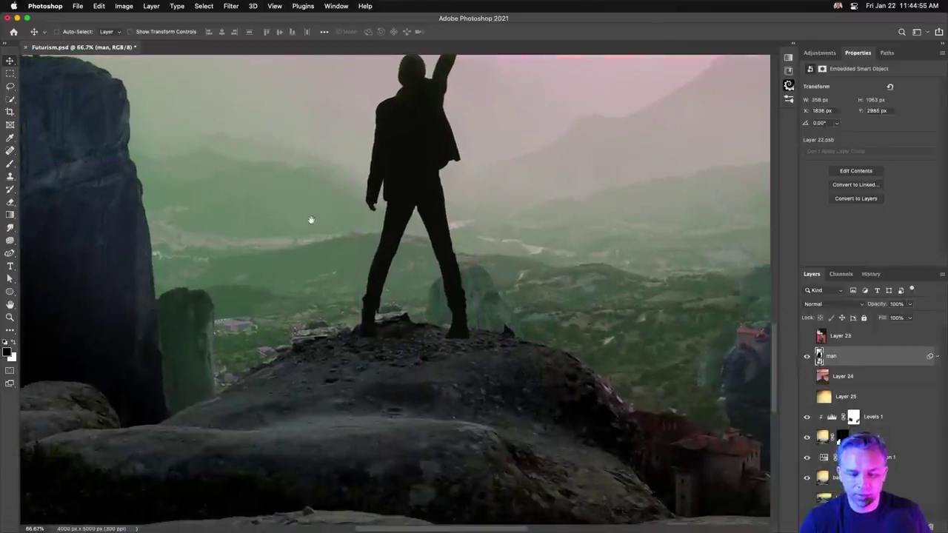
pyautogui.rightClick(875, 360)
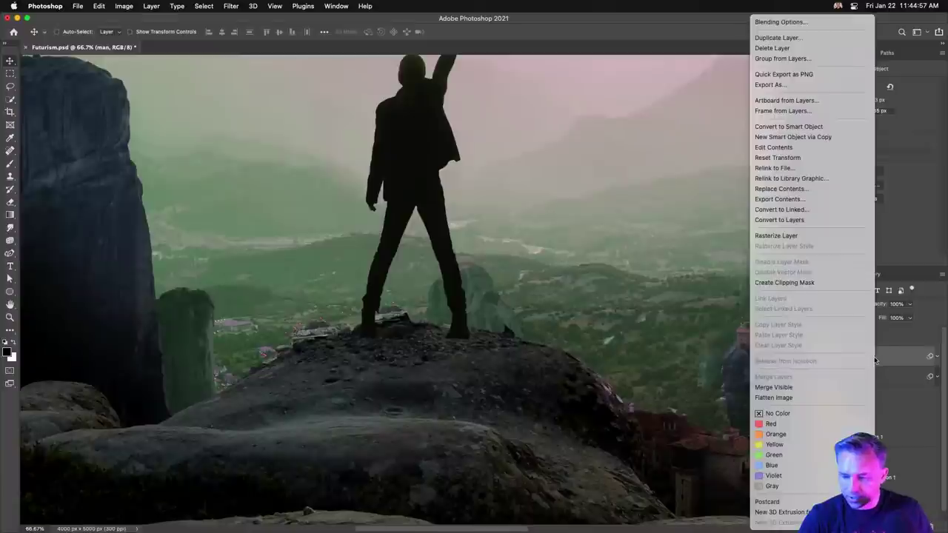
pyautogui.click(776, 235)
# Step: Flip the man copy vertically, move it below his feet and skew it to the left
pyautogui.press('super+t')
pyautogui.rightClick(437, 164)
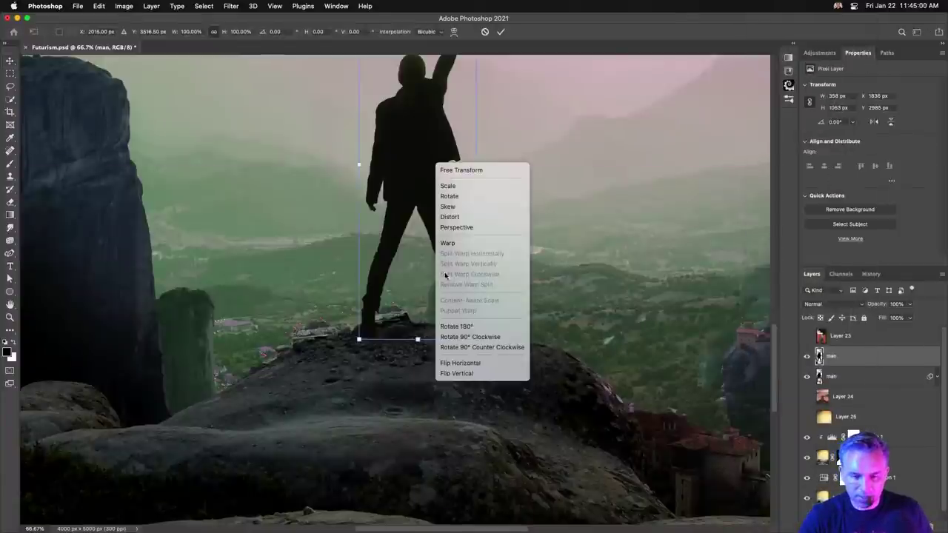
pyautogui.click(456, 374)
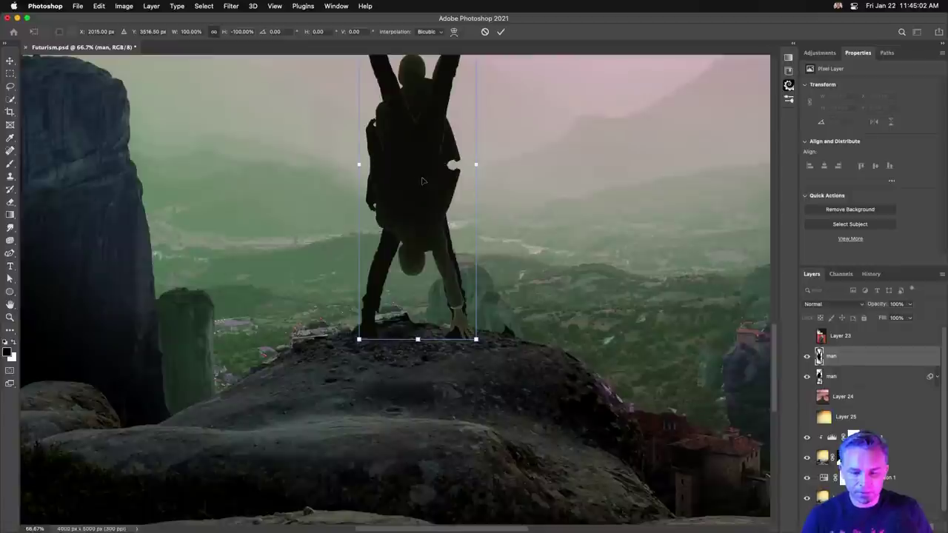
pyautogui.press('super+minus')
pyautogui.press('super+minus')
pyautogui.press('super+z')
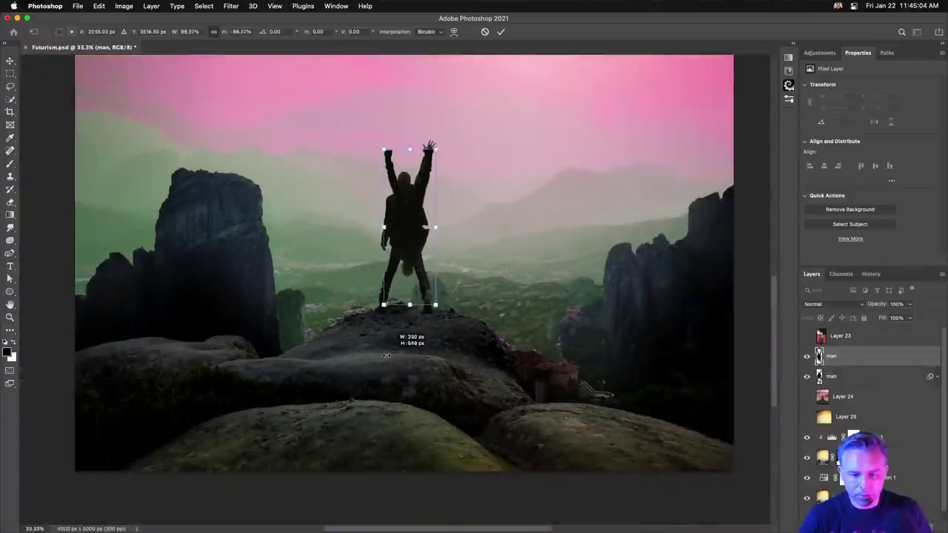
pyautogui.press('super+shift+z')
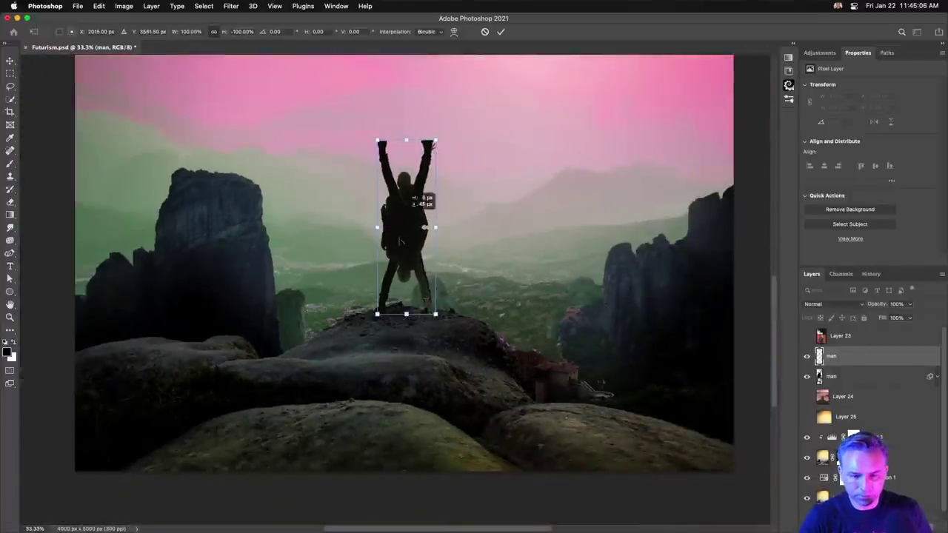
pyautogui.moveTo(397, 221); pyautogui.dragTo(399, 379)
pyautogui.rightClick(392, 397)
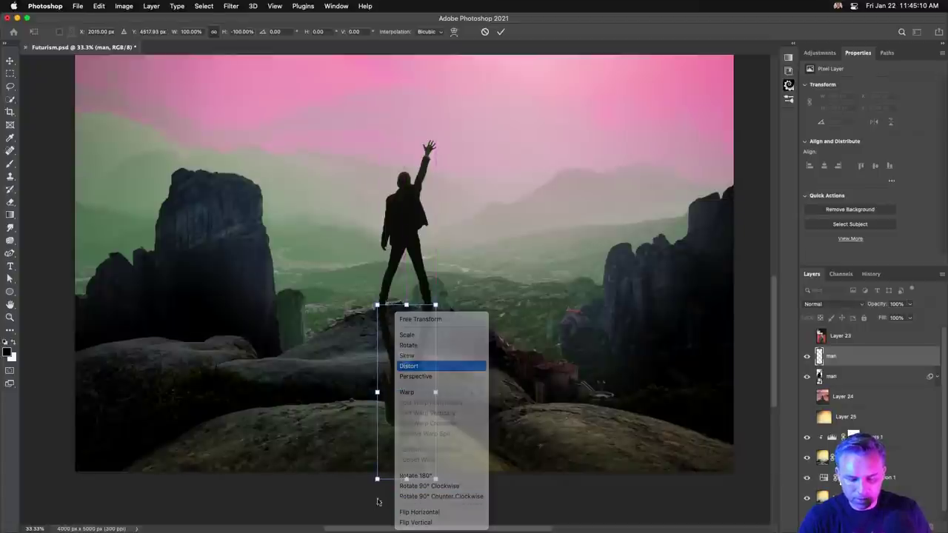
pyautogui.click(406, 356)
pyautogui.moveTo(405, 479); pyautogui.dragTo(315, 453)
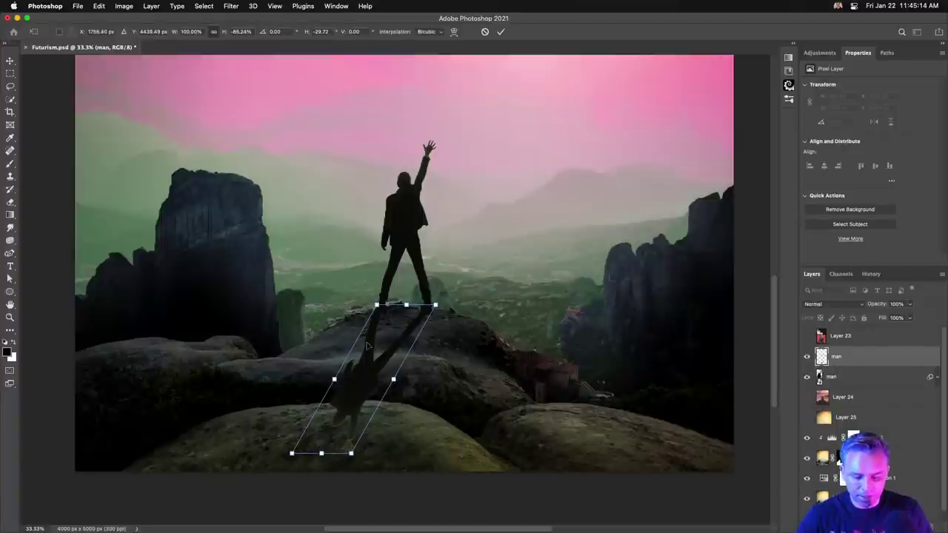
pyautogui.press('Return')
# Step: Transform the copy again, flipping it and moving it down directly beneath the man's feet
pyautogui.press('super+t')
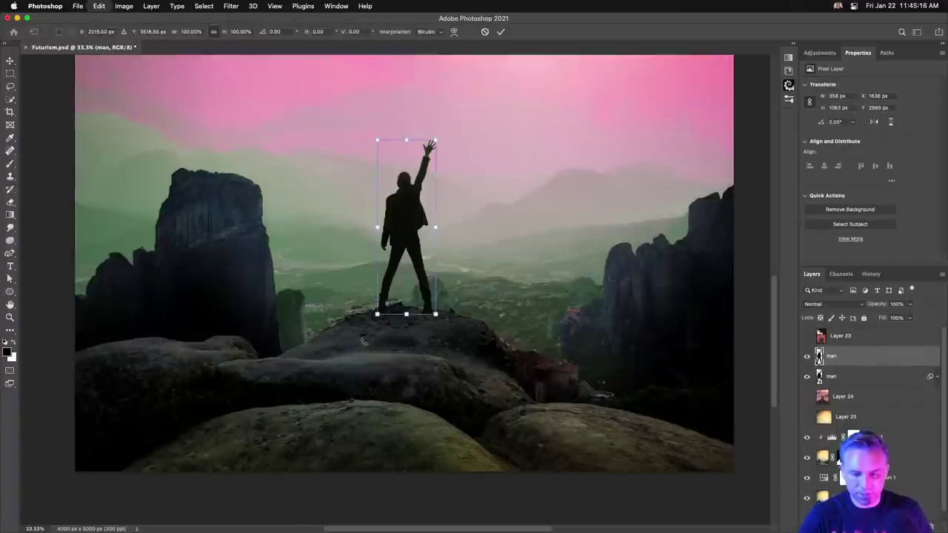
pyautogui.rightClick(402, 219)
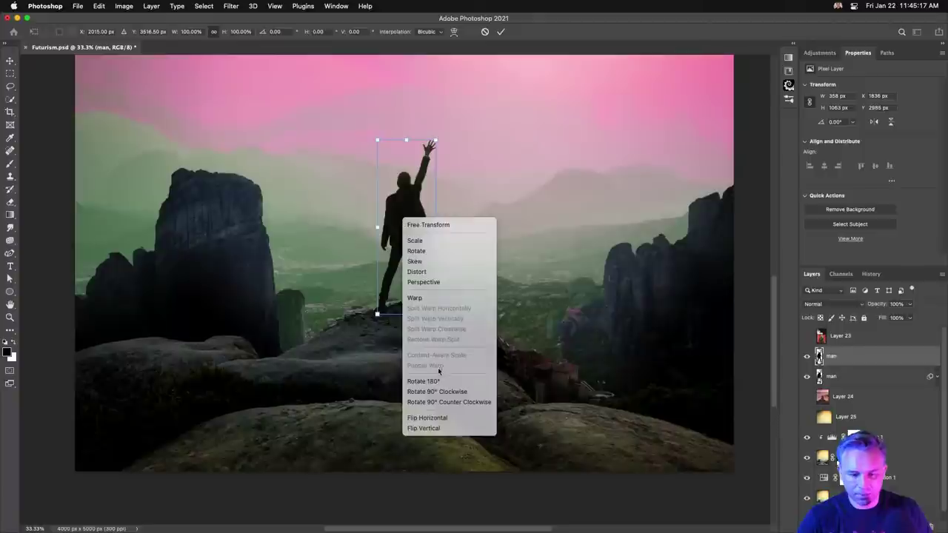
pyautogui.click(419, 428)
pyautogui.moveTo(406, 219); pyautogui.dragTo(405, 384)
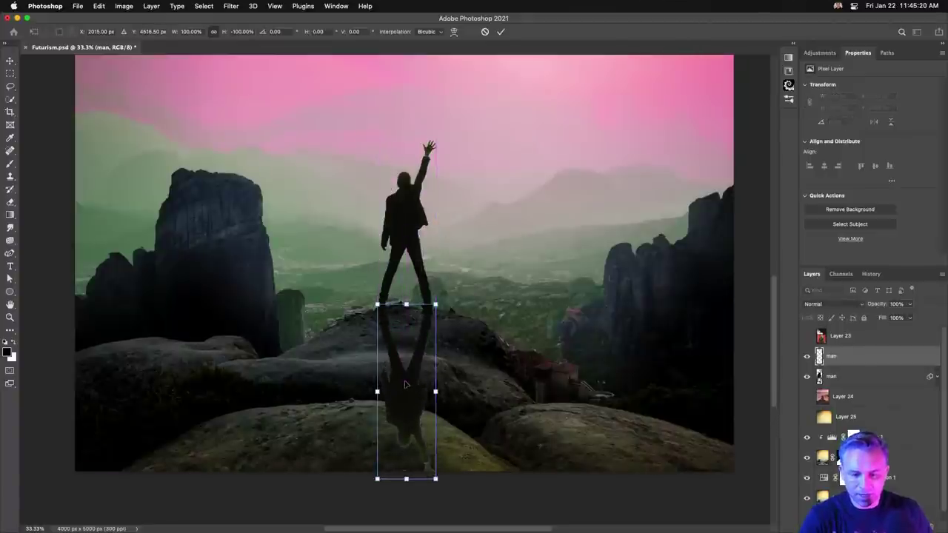
pyautogui.rightClick(386, 374)
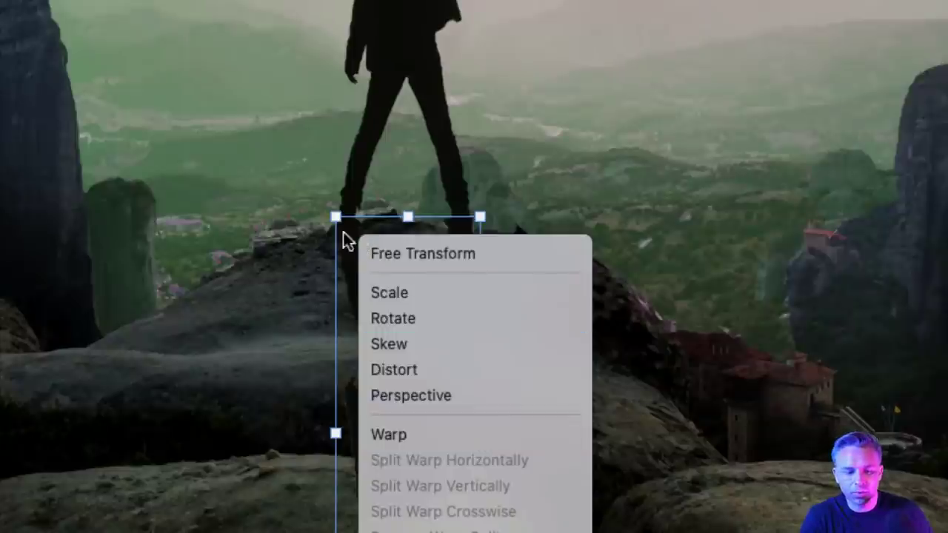
pyautogui.click(362, 250)
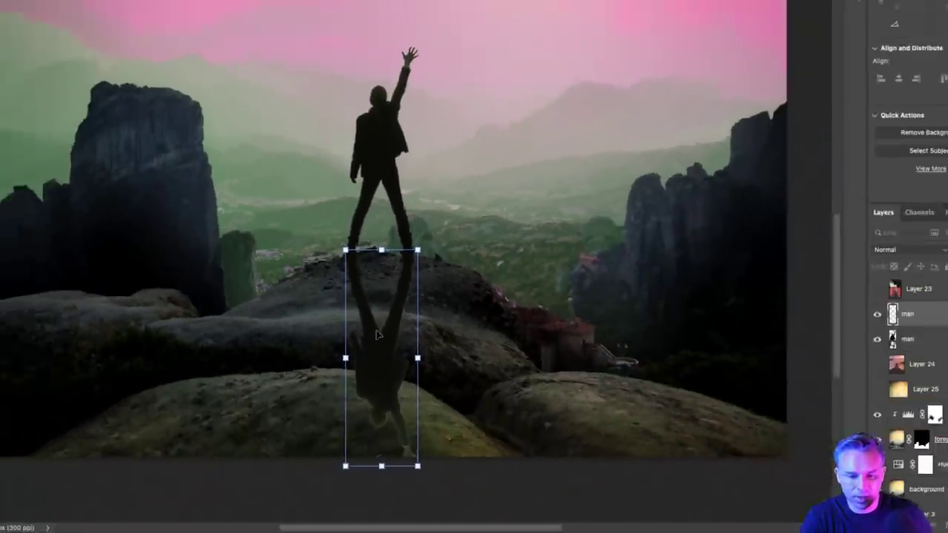
# Step: Warp the flipped copy, dragging its corners and edges so it spreads toward the lower left
pyautogui.rightClick(391, 253)
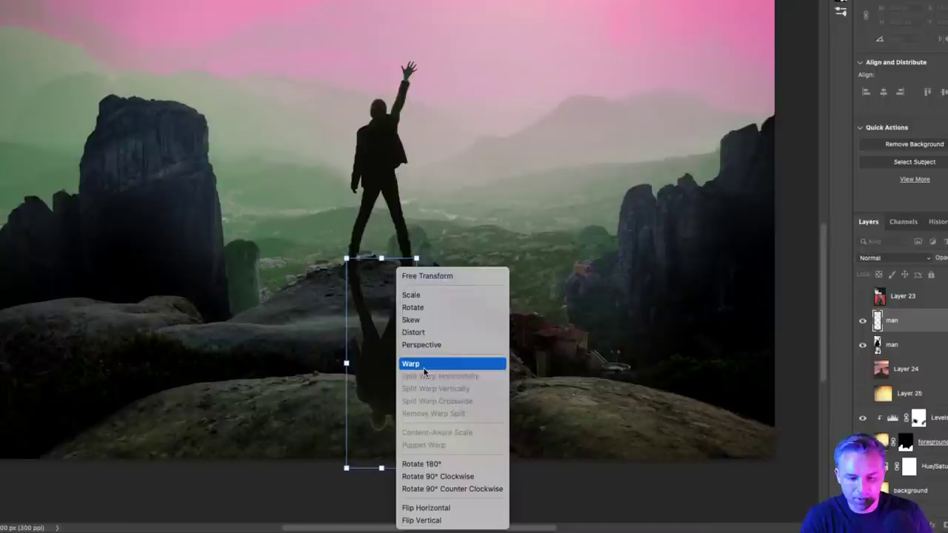
pyautogui.click(412, 357)
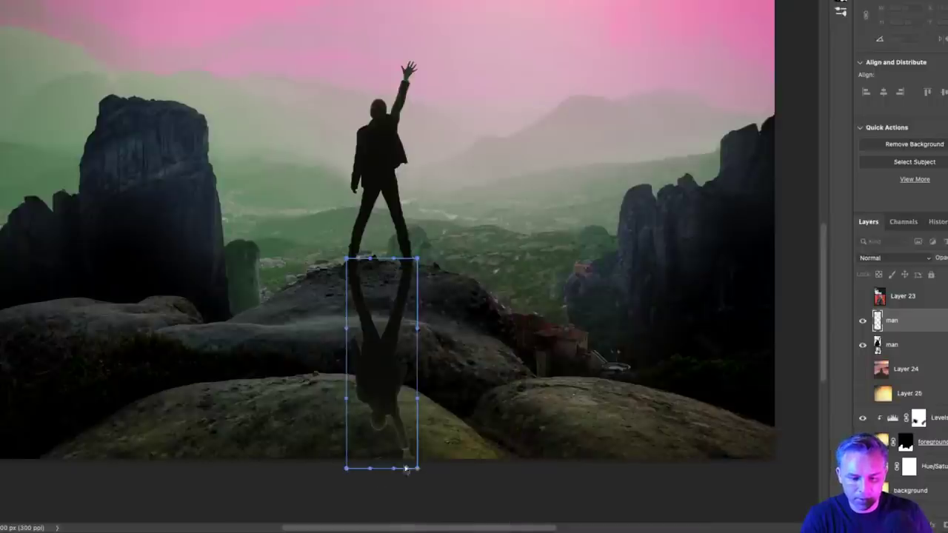
pyautogui.moveTo(406, 468)
pyautogui.mouseDown()
pyautogui.moveTo(430, 461)
pyautogui.moveTo(417, 467)
pyautogui.mouseUp()
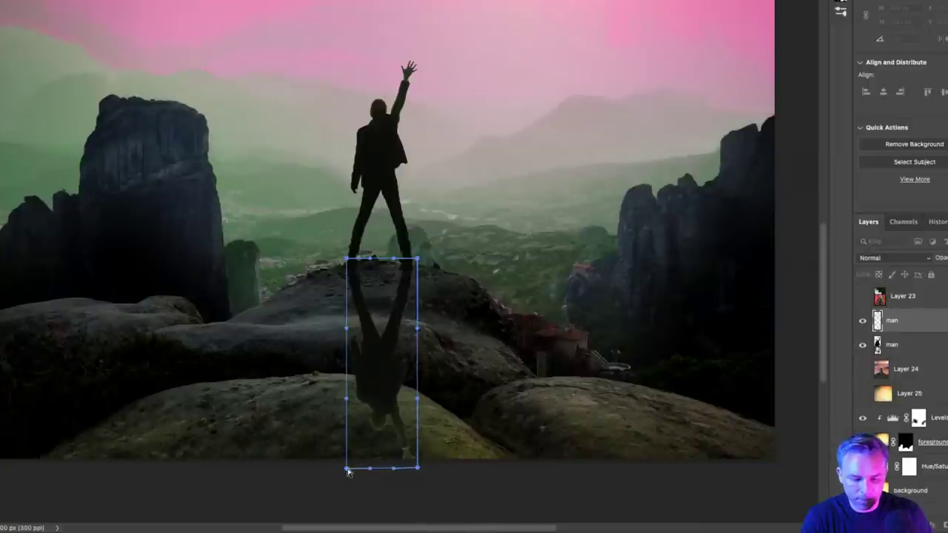
pyautogui.moveTo(417, 468); pyautogui.dragTo(261, 429)
pyautogui.moveTo(383, 453); pyautogui.dragTo(341, 424)
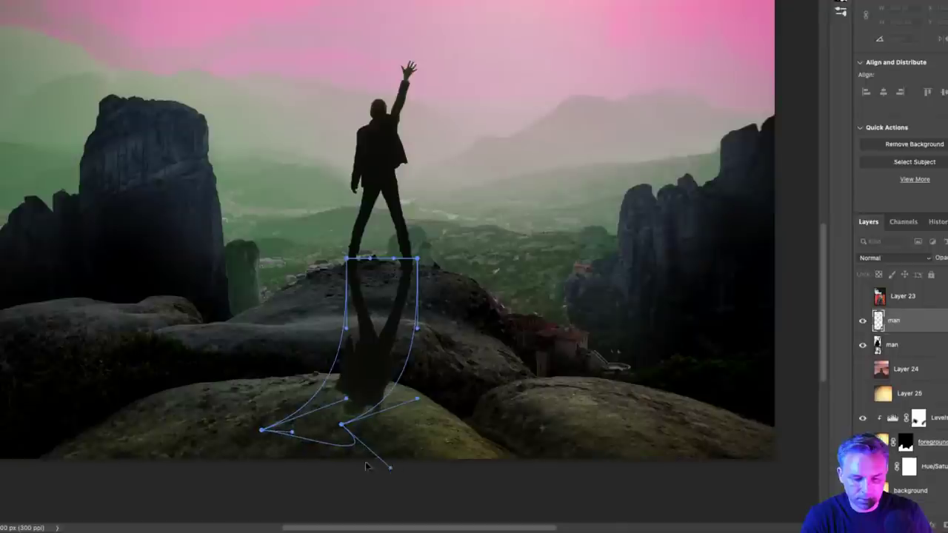
pyautogui.moveTo(394, 468); pyautogui.dragTo(319, 425)
pyautogui.moveTo(346, 330); pyautogui.dragTo(312, 294)
pyautogui.moveTo(393, 320); pyautogui.dragTo(391, 311)
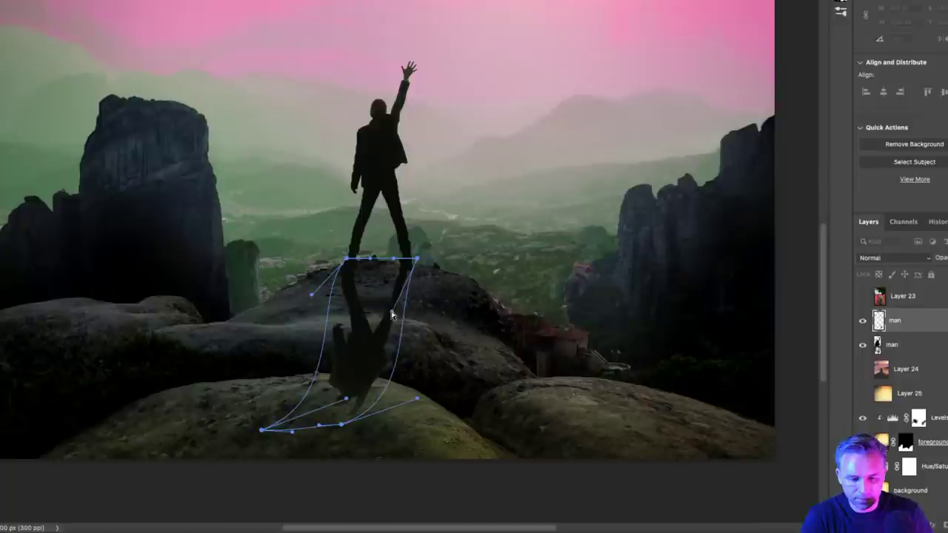
pyautogui.moveTo(263, 433); pyautogui.dragTo(184, 378)
pyautogui.moveTo(345, 401); pyautogui.dragTo(229, 346)
pyautogui.moveTo(340, 424); pyautogui.dragTo(313, 384)
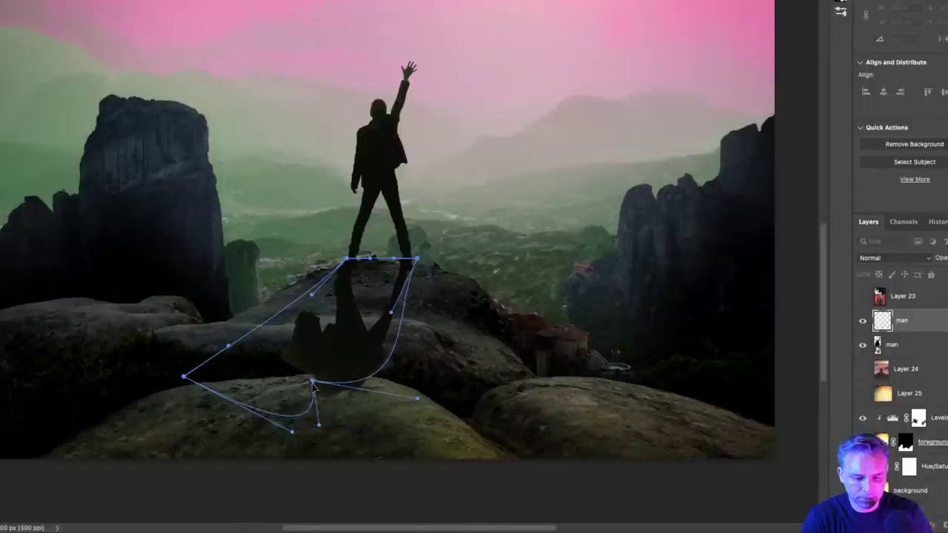
pyautogui.moveTo(417, 401); pyautogui.dragTo(352, 333)
pyautogui.moveTo(292, 431); pyautogui.dragTo(259, 345)
pyautogui.moveTo(319, 428); pyautogui.dragTo(272, 339)
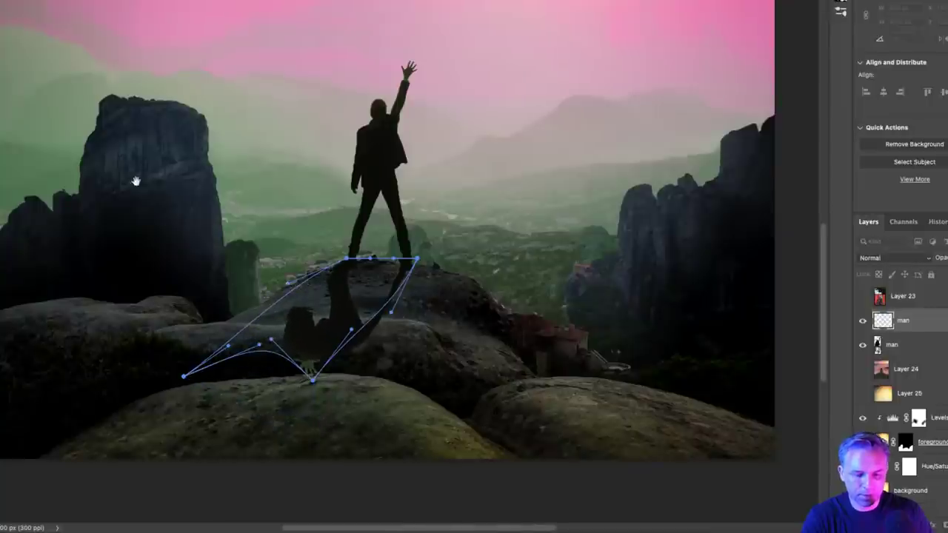
# Step: Refine the warp on the reflection's middle, right and bottom curves, then commit it
pyautogui.moveTo(136, 182); pyautogui.dragTo(286, 355)
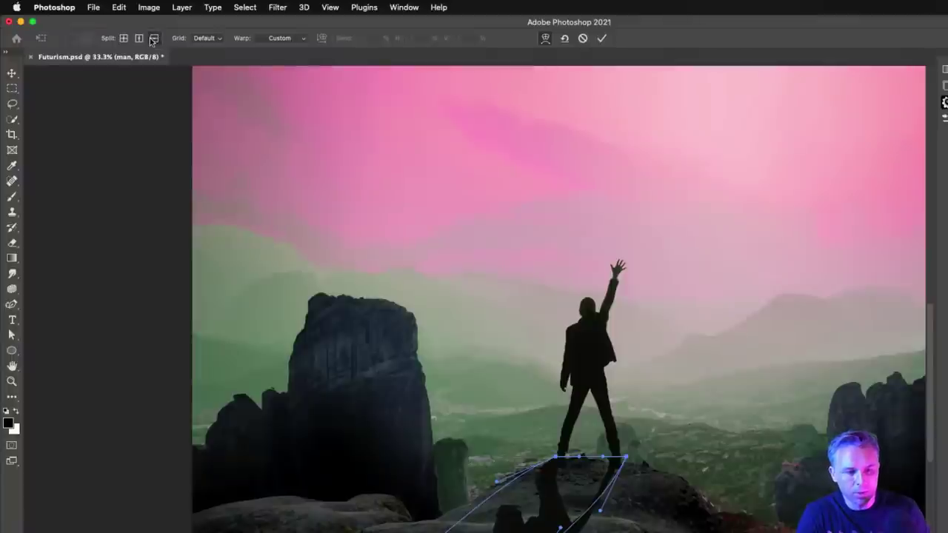
pyautogui.moveTo(441, 500); pyautogui.dragTo(539, 500)
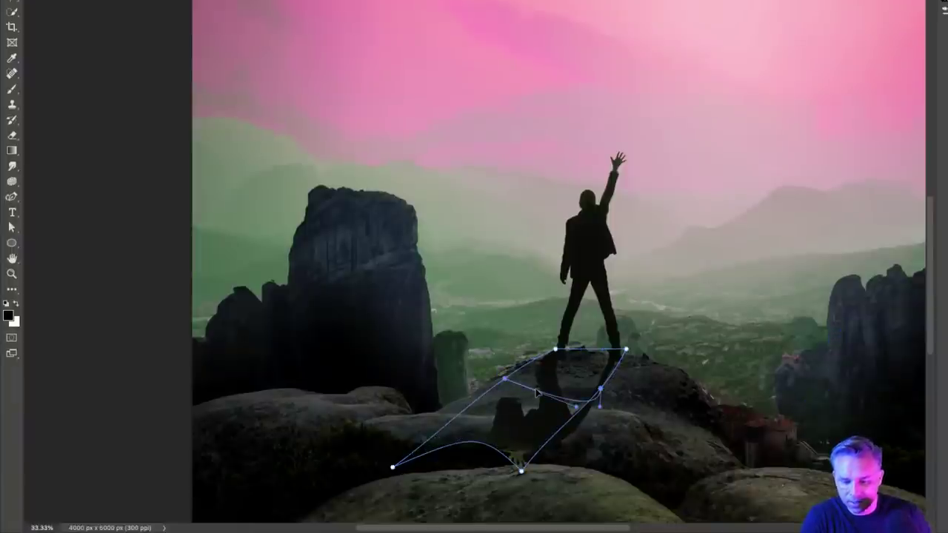
pyautogui.moveTo(600, 411); pyautogui.dragTo(548, 435)
pyautogui.click(522, 471)
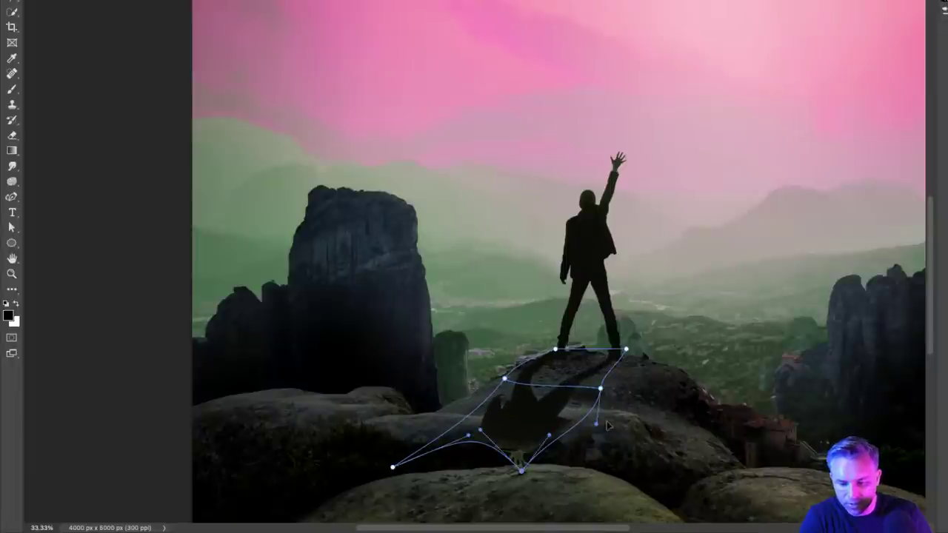
pyautogui.moveTo(596, 428); pyautogui.dragTo(561, 421)
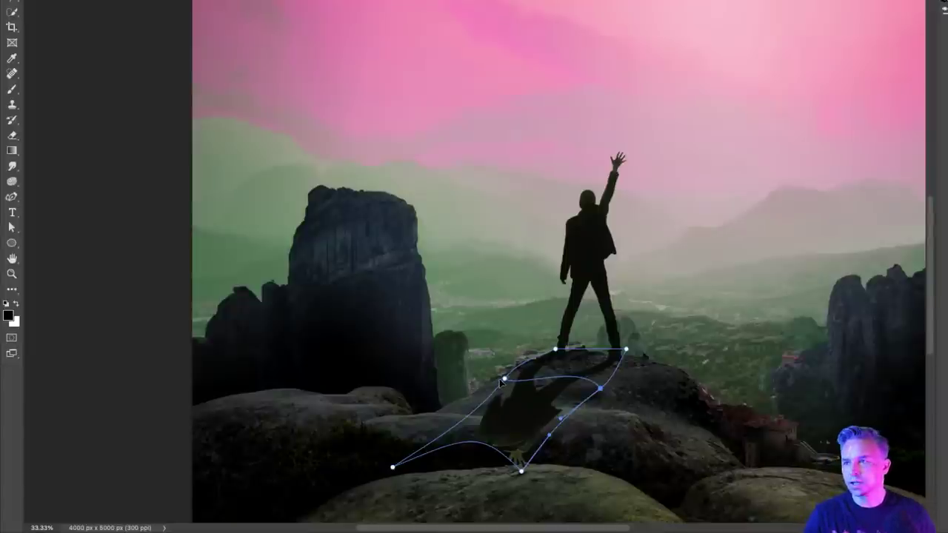
pyautogui.press('Return')
# Step: Convert the reflection layer to a smart object and bring up the Filter > Blur submenu
pyautogui.press('f')
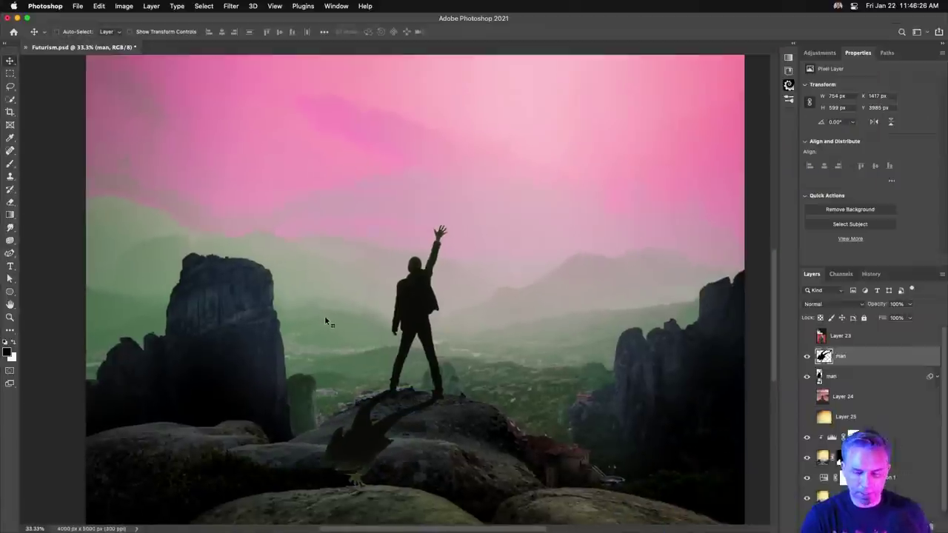
pyautogui.press('super+shift+s')
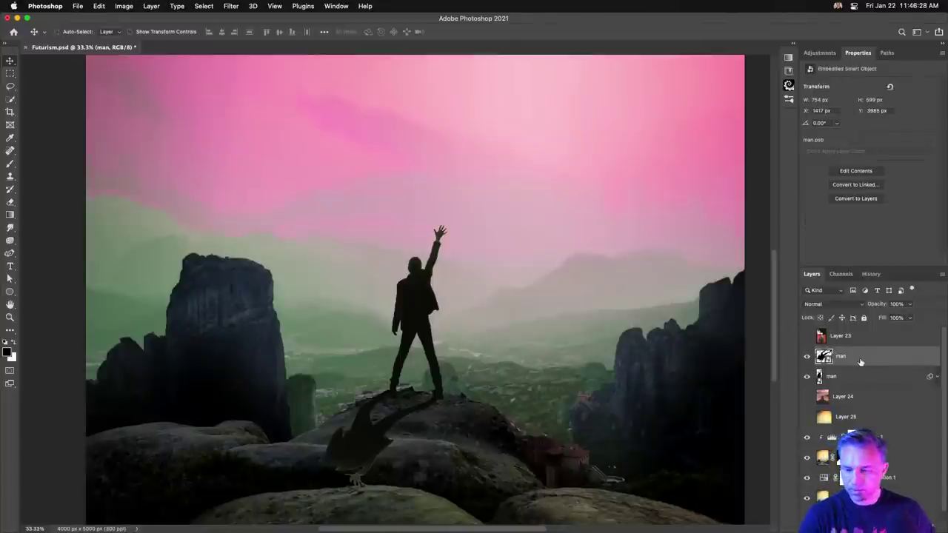
pyautogui.click(230, 6)
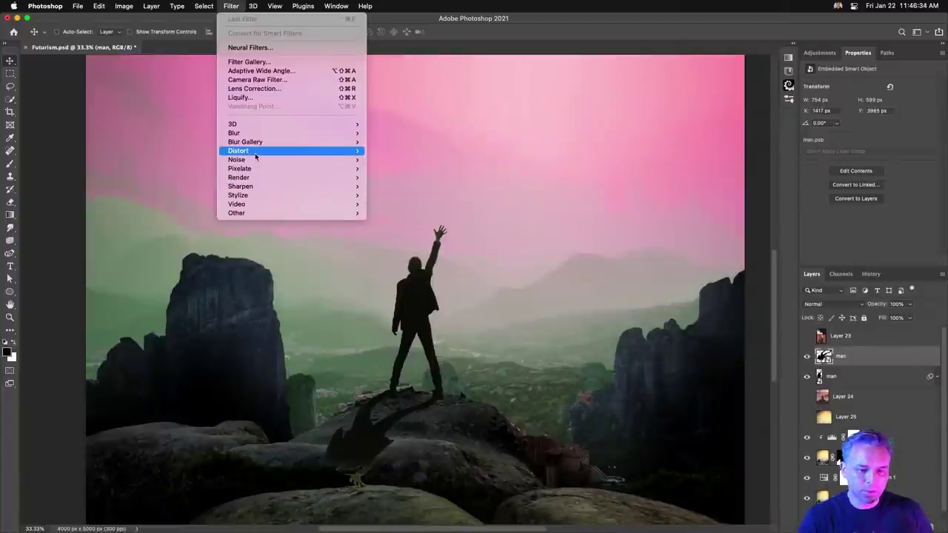
pyautogui.moveTo(256, 135)
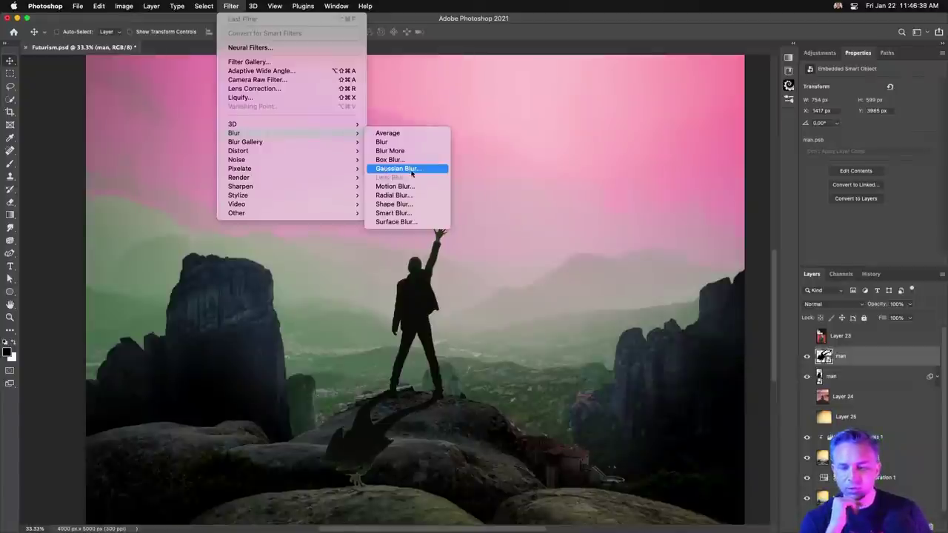
pyautogui.press('Escape')
pyautogui.scroll(-3, 406, 290)
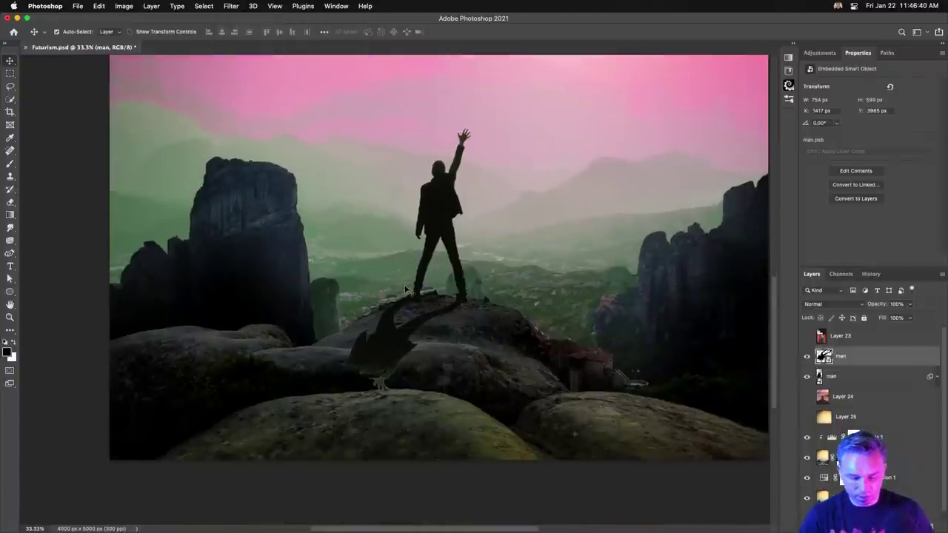
pyautogui.scroll(2, 406, 291)
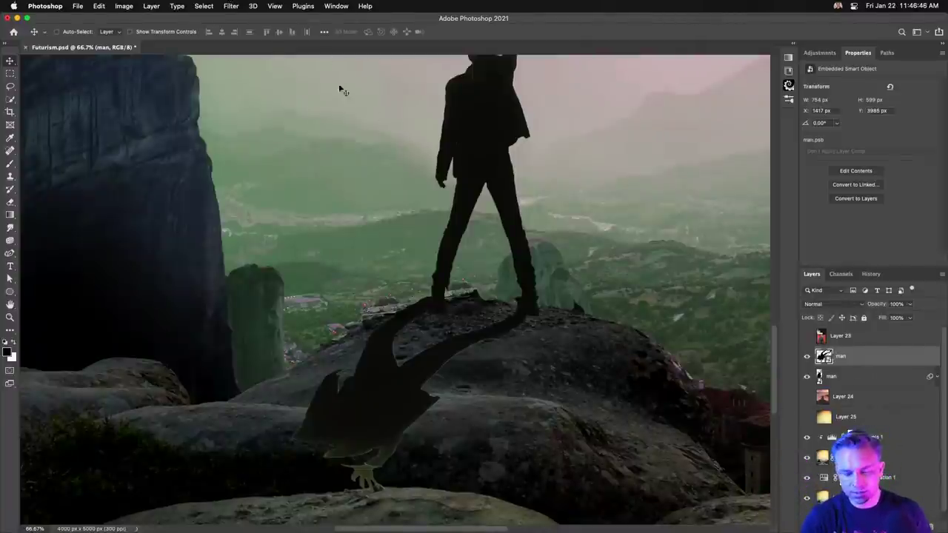
pyautogui.click(231, 6)
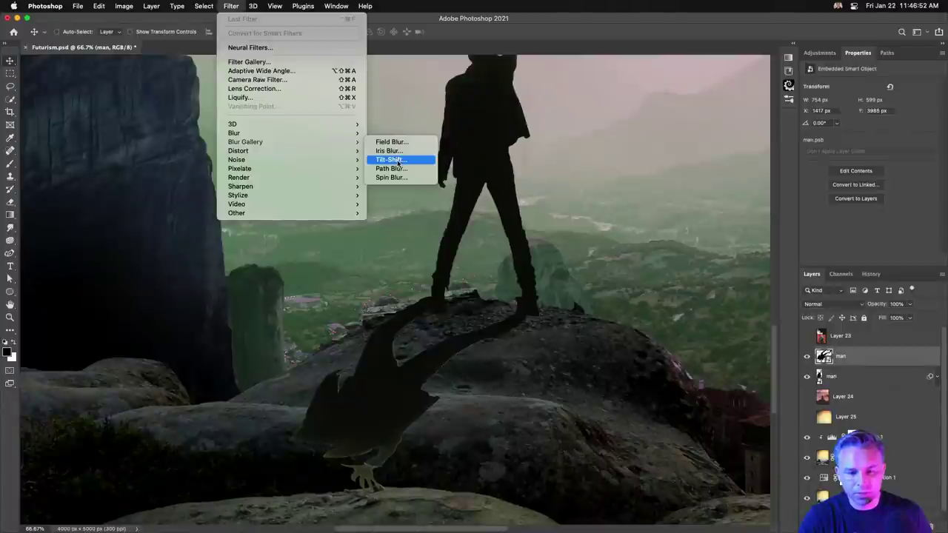
# Step: Apply a 63 px Tilt-Shift blur to the reflection, focused at the man's feet with falloff over the rocks
pyautogui.click(393, 159)
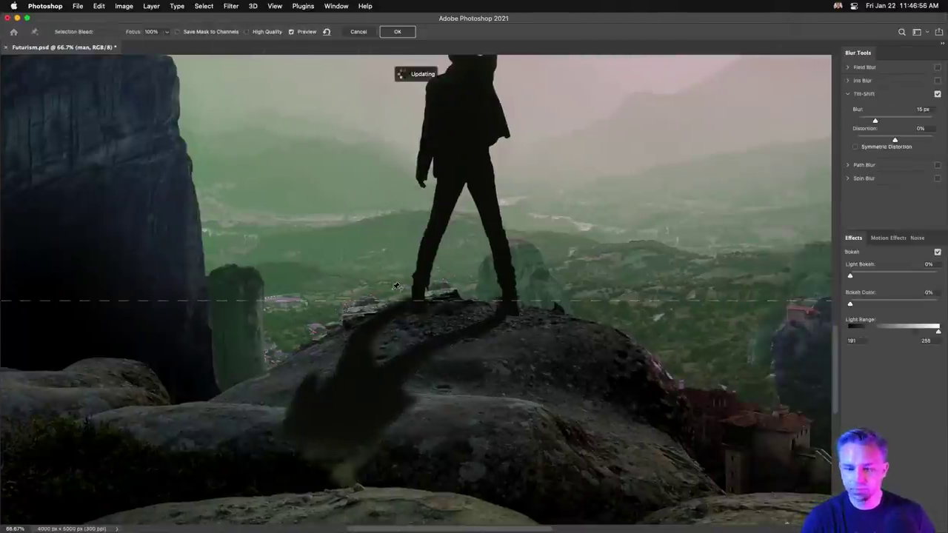
pyautogui.press('super+minus')
pyautogui.press('super+minus')
pyautogui.press('super+minus')
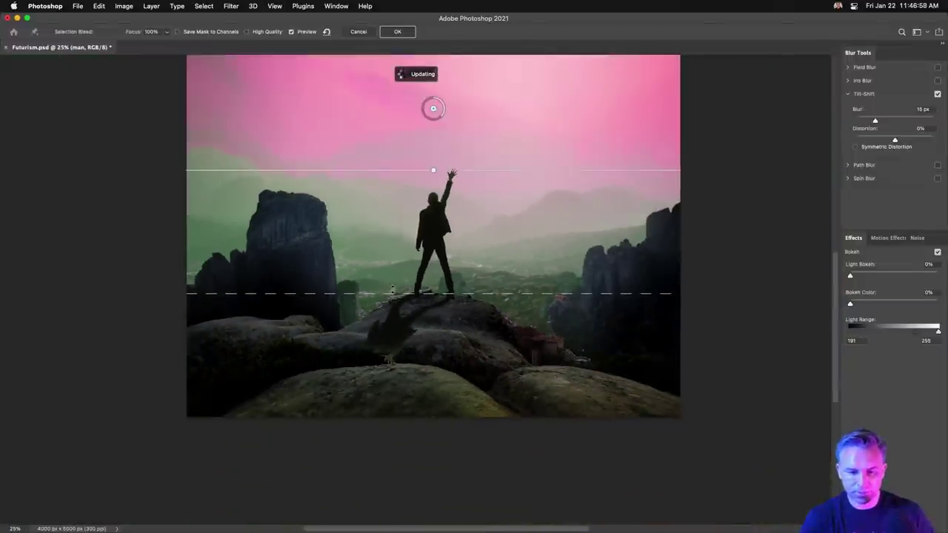
pyautogui.moveTo(433, 171)
pyautogui.mouseDown()
pyautogui.moveTo(432, 291)
pyautogui.moveTo(433, 170)
pyautogui.mouseUp()
pyautogui.moveTo(433, 110); pyautogui.dragTo(427, 291)
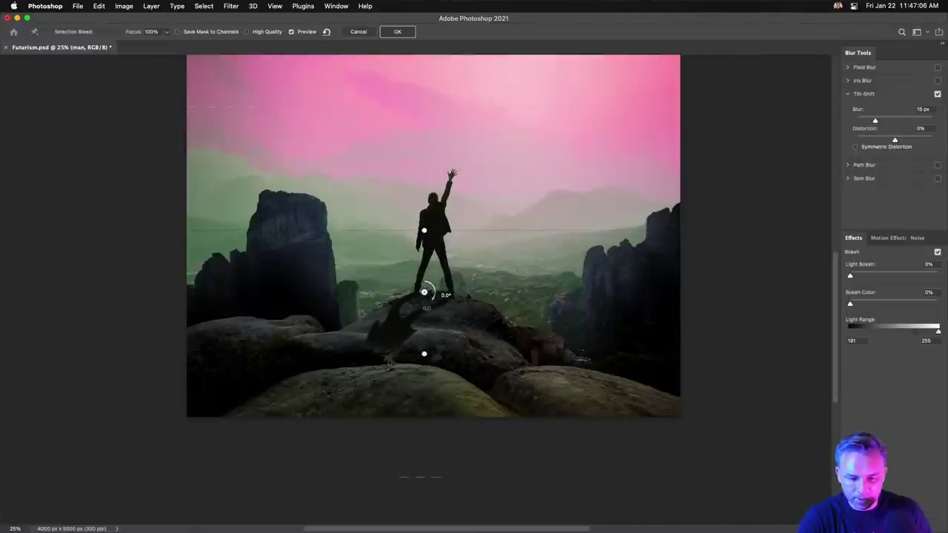
pyautogui.moveTo(417, 479); pyautogui.dragTo(426, 363)
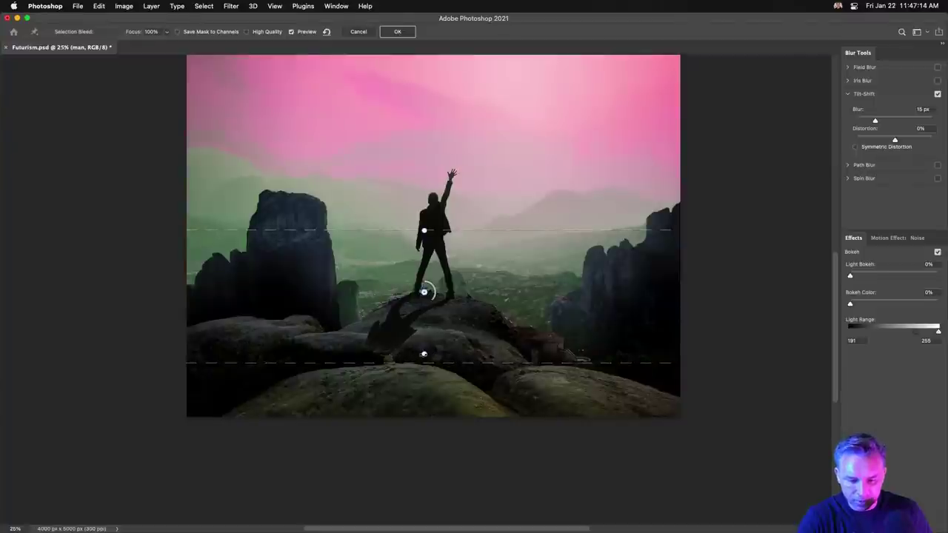
pyautogui.moveTo(414, 363); pyautogui.dragTo(409, 380)
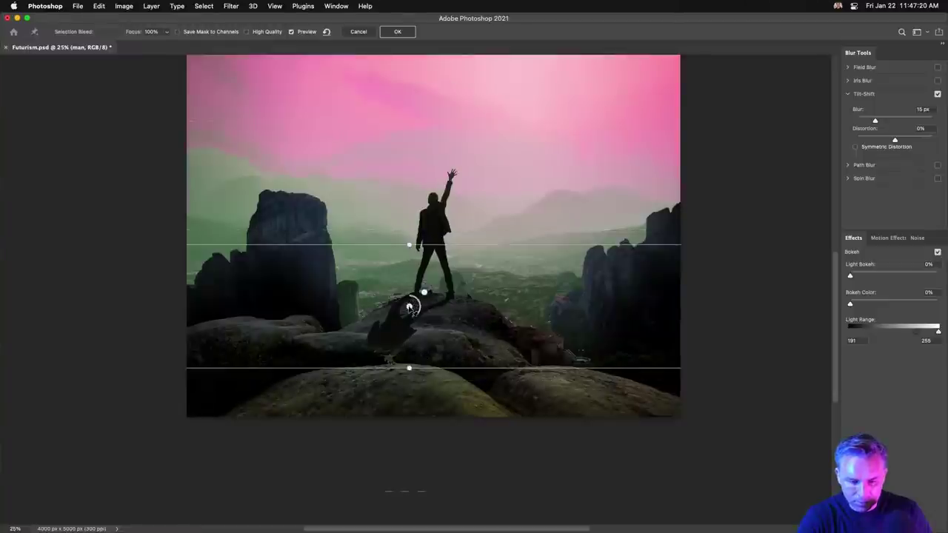
pyautogui.moveTo(410, 306); pyautogui.dragTo(410, 271)
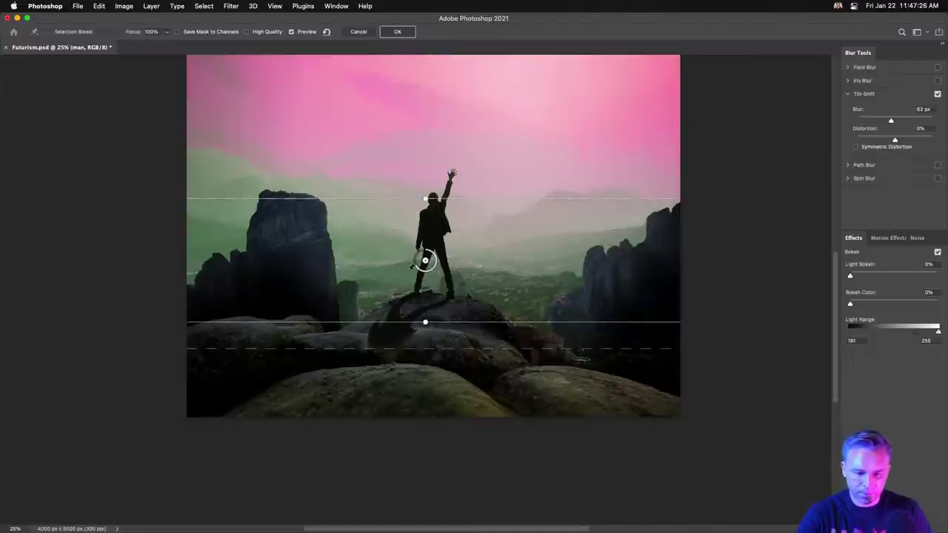
pyautogui.press('super+plus')
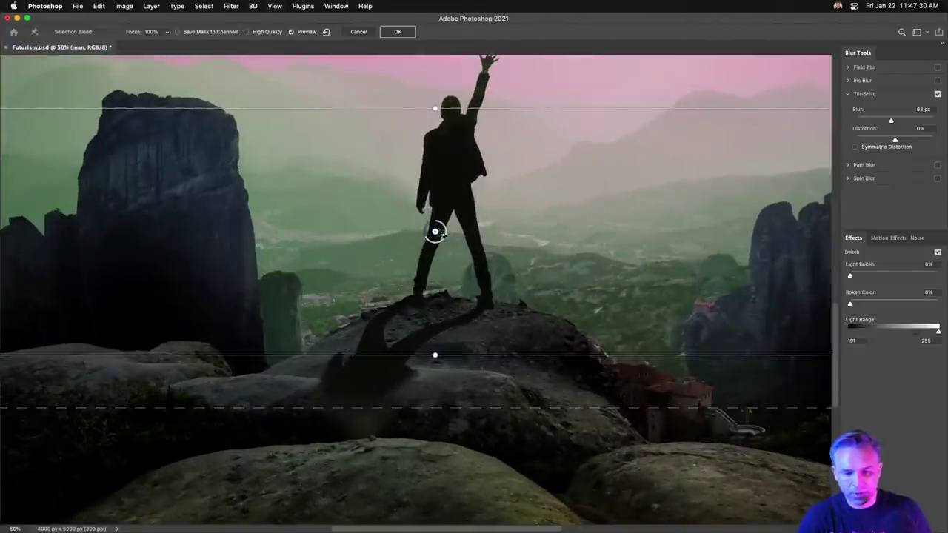
pyautogui.moveTo(435, 231); pyautogui.dragTo(437, 174)
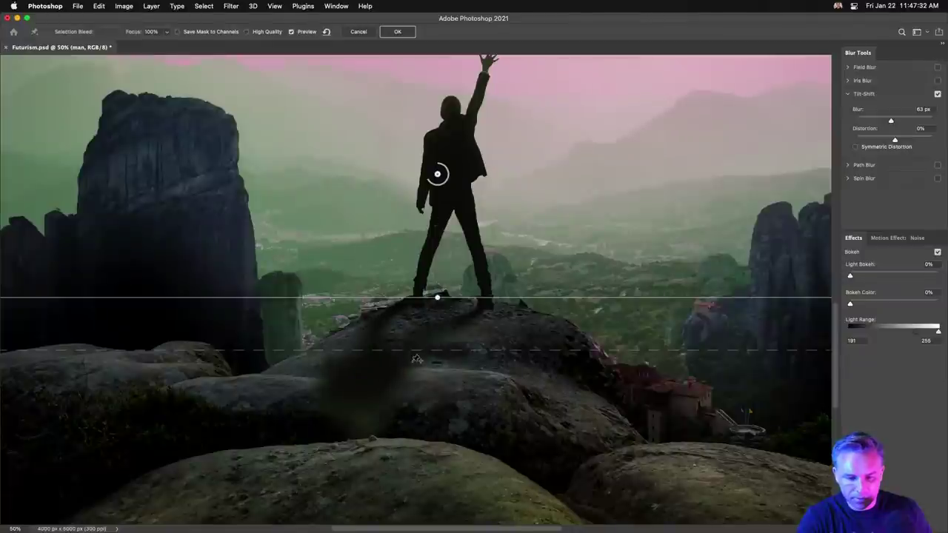
pyautogui.moveTo(414, 348); pyautogui.dragTo(426, 368)
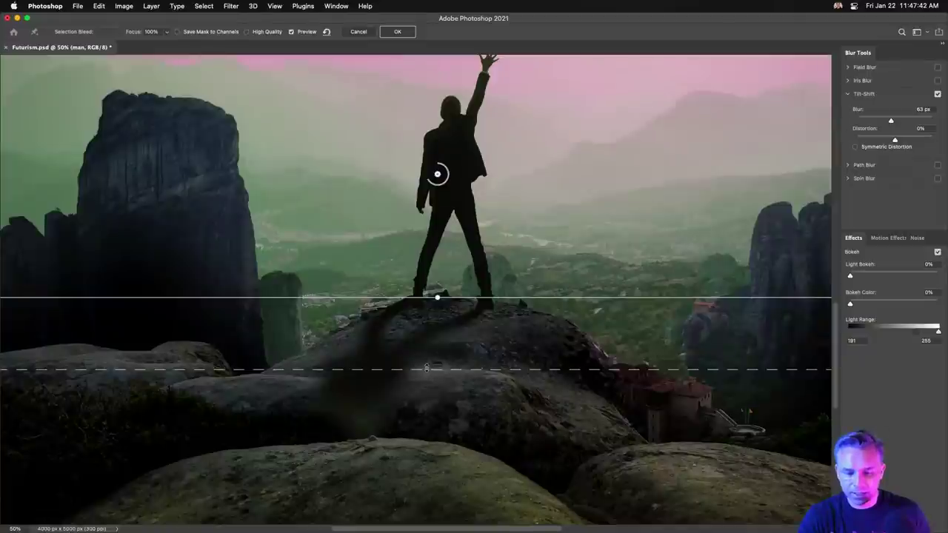
pyautogui.click(386, 33)
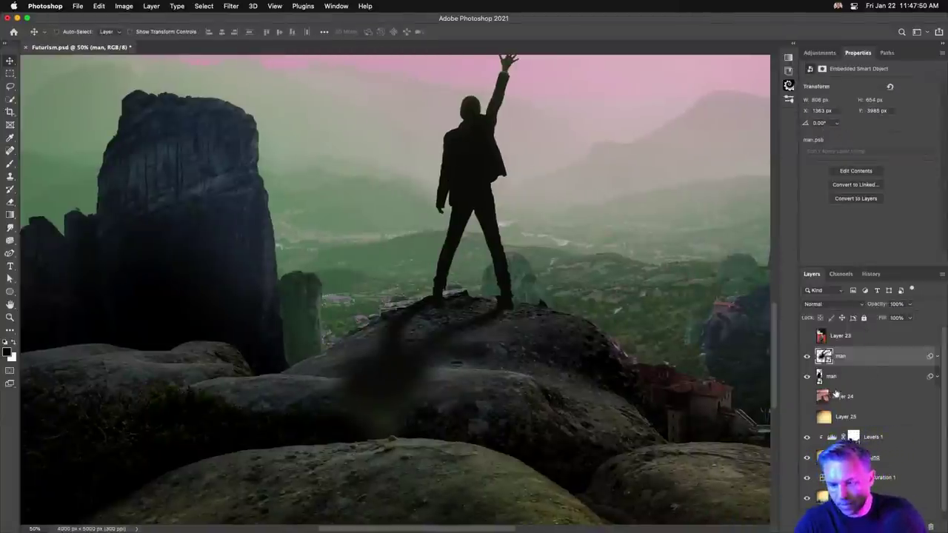
# Step: Mask the reflection layer and brush black at 18% flow over the rock smudge below the man
pyautogui.click(880, 527)
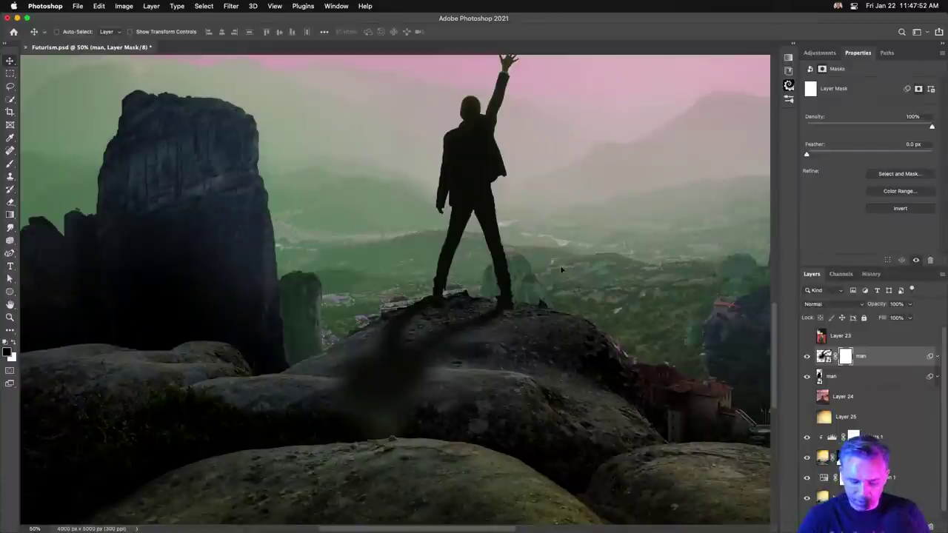
pyautogui.press('b')
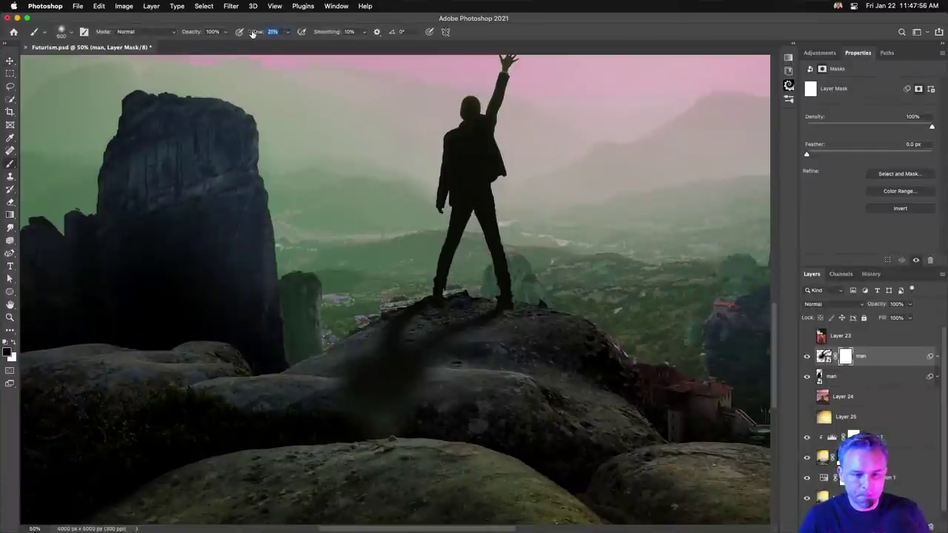
pyautogui.write('18')
pyautogui.moveTo(338, 402)
pyautogui.mouseDown()
pyautogui.moveTo(427, 383)
pyautogui.moveTo(380, 391)
pyautogui.moveTo(344, 381)
pyautogui.moveTo(403, 357)
pyautogui.moveTo(370, 349)
pyautogui.mouseUp()
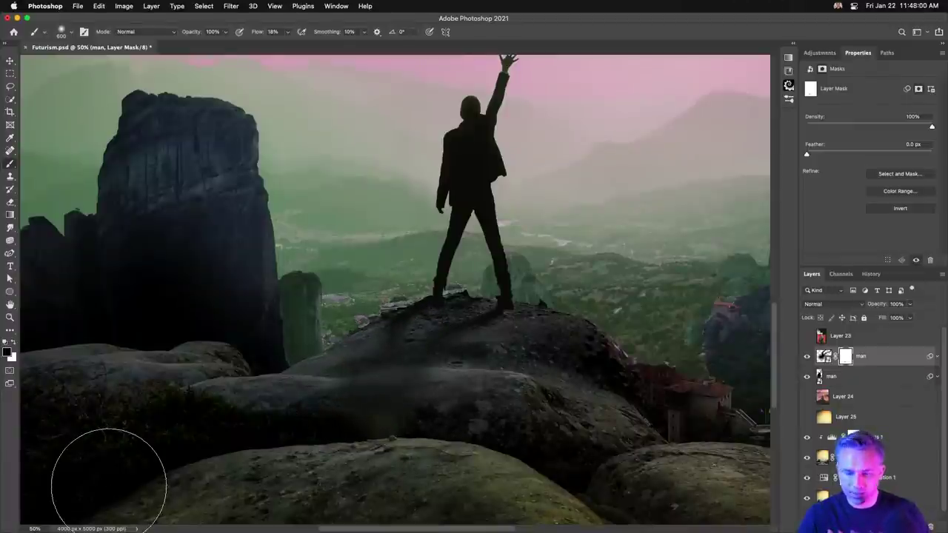
pyautogui.press('super+minus')
pyautogui.press('super+minus')
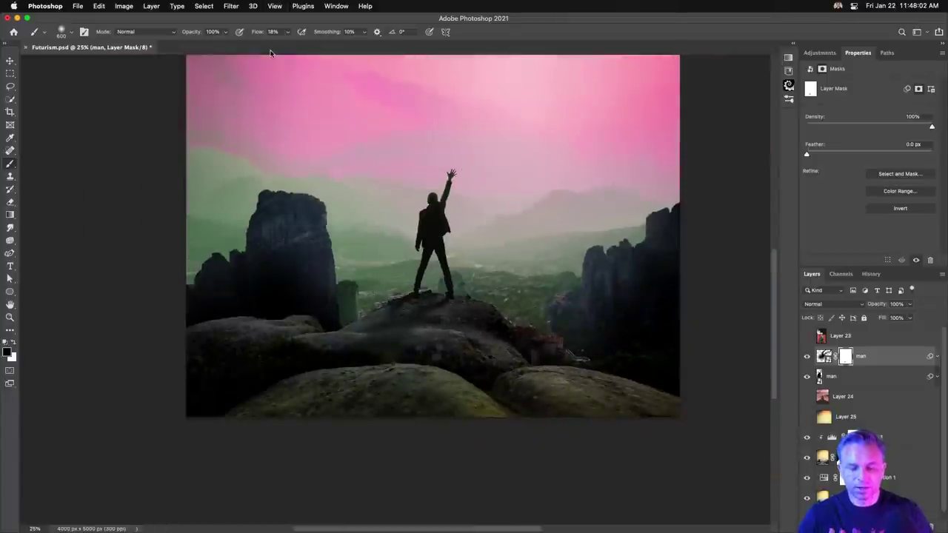
pyautogui.scroll(5, 277, 311)
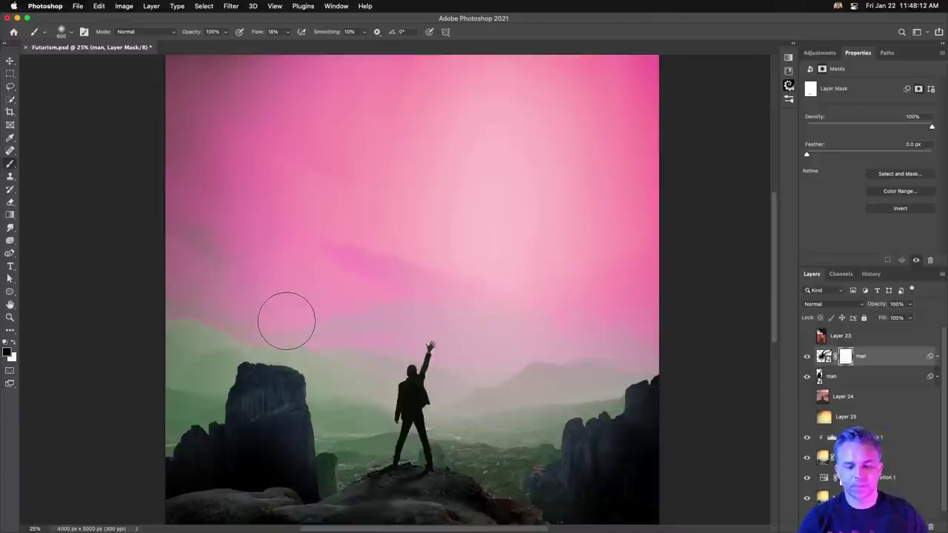
pyautogui.moveTo(484, 216)
pyautogui.mouseDown()
pyautogui.moveTo(474, 294)
pyautogui.moveTo(475, 259)
pyautogui.mouseUp()
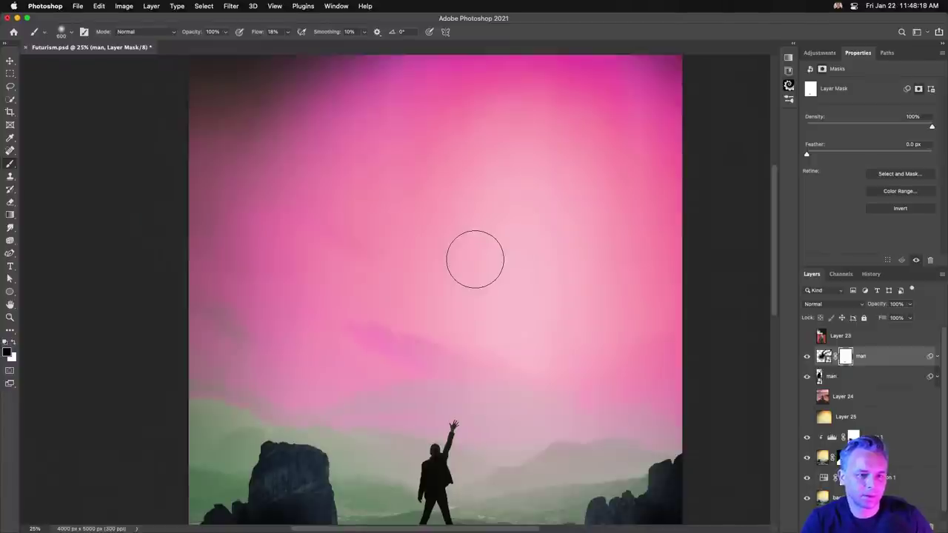
# Step: Add a new empty layer above the Levels 1 layer
pyautogui.click(10, 73)
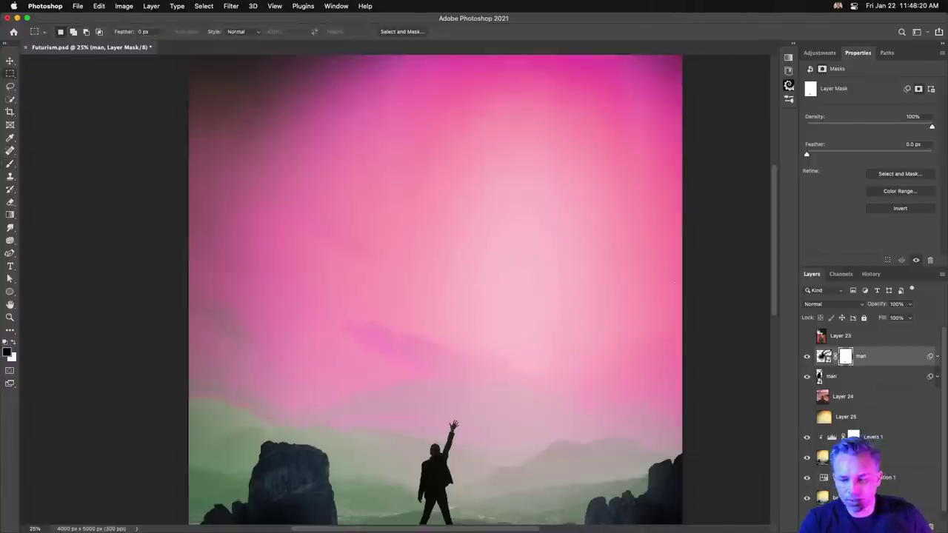
pyautogui.doubleClick(904, 57)
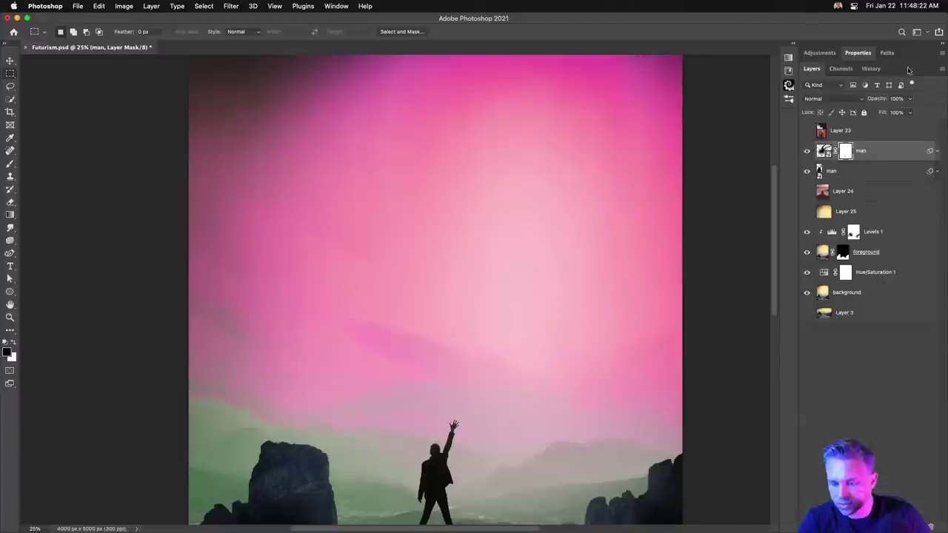
pyautogui.click(898, 237)
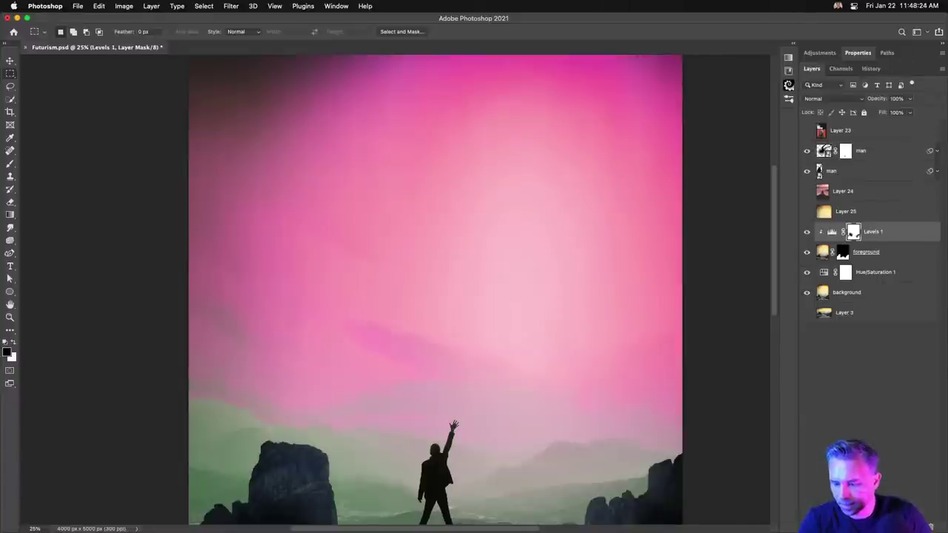
pyautogui.hotkey('ctrl', 'shift', 'alt', 'n')
# Step: Draw a large Ellipse circle in the sky filled with pale pink #ffcbd8
pyautogui.click(10, 292)
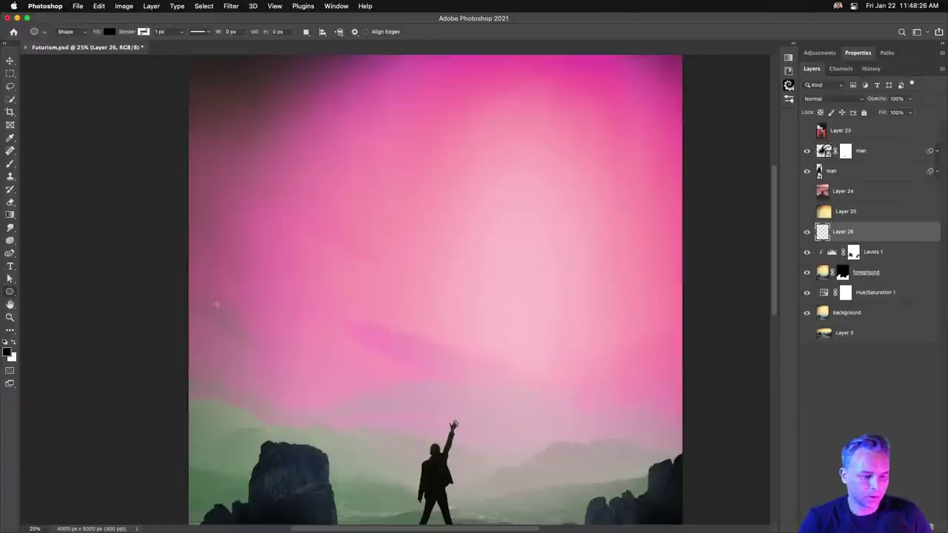
pyautogui.moveTo(391, 194); pyautogui.dragTo(552, 357)
pyautogui.doubleClick(823, 438)
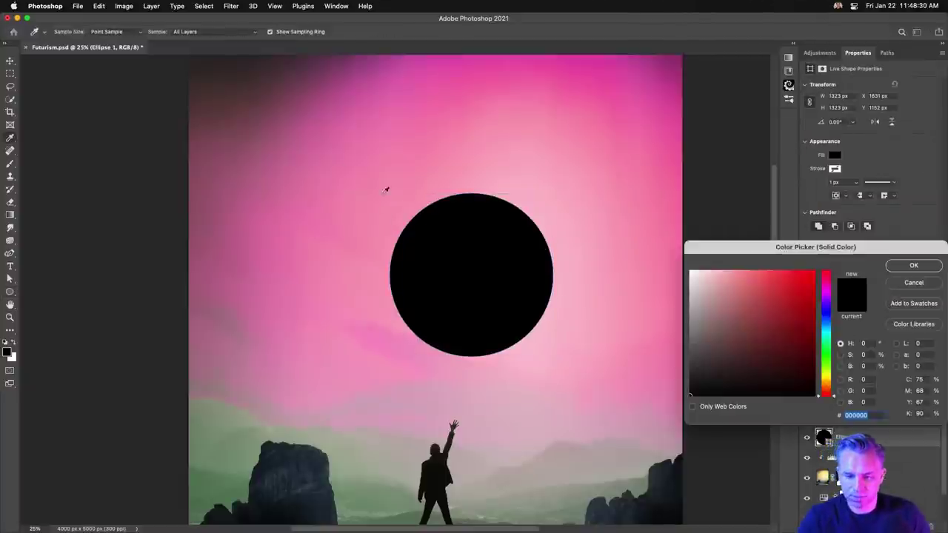
pyautogui.click(308, 147)
pyautogui.click(554, 339)
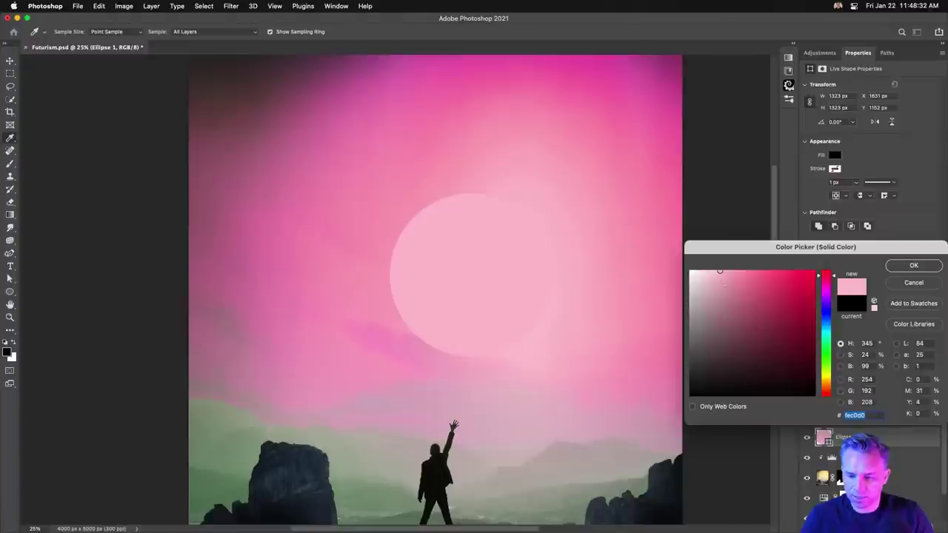
pyautogui.moveTo(722, 276); pyautogui.dragTo(711, 271)
pyautogui.press('Return')
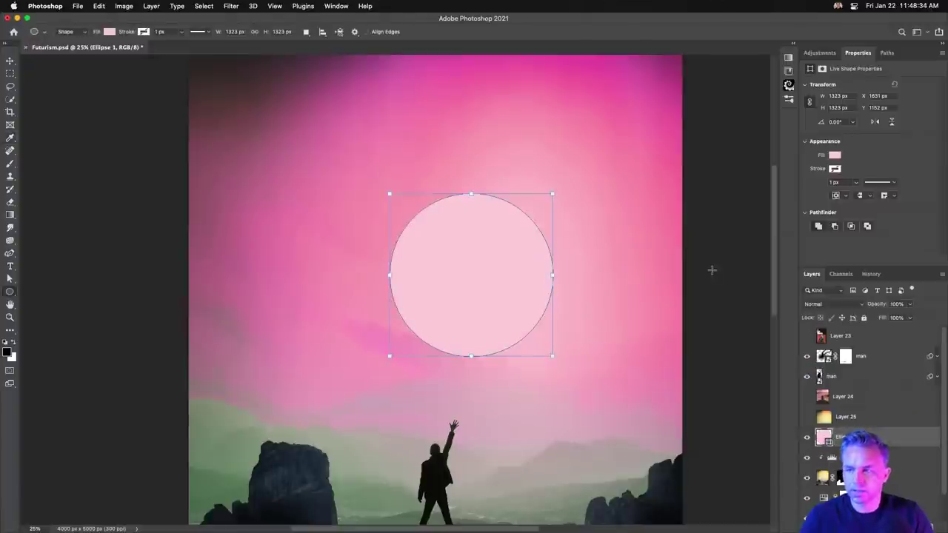
# Step: Move the pink sun circle up and left above the man
pyautogui.click(11, 62)
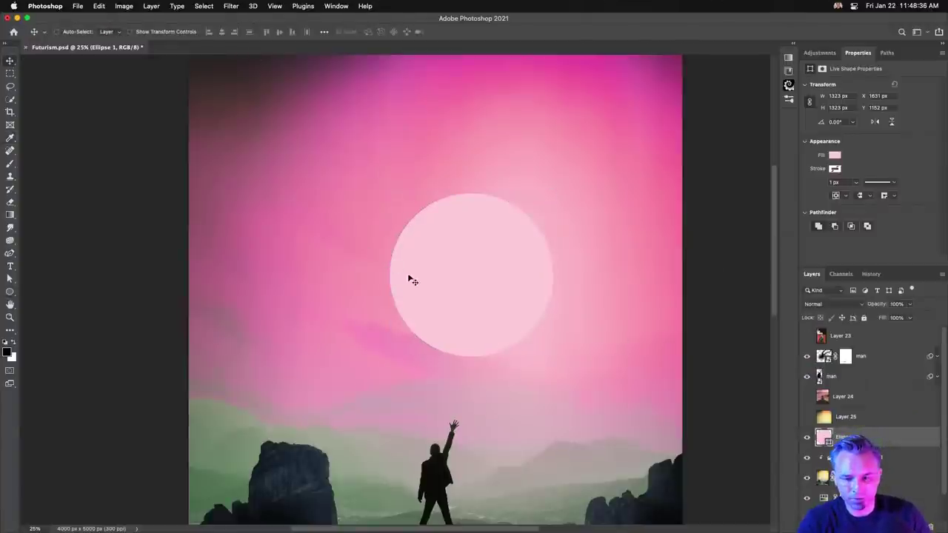
pyautogui.moveTo(410, 280); pyautogui.dragTo(377, 245)
pyautogui.scroll(-3, 365, 209)
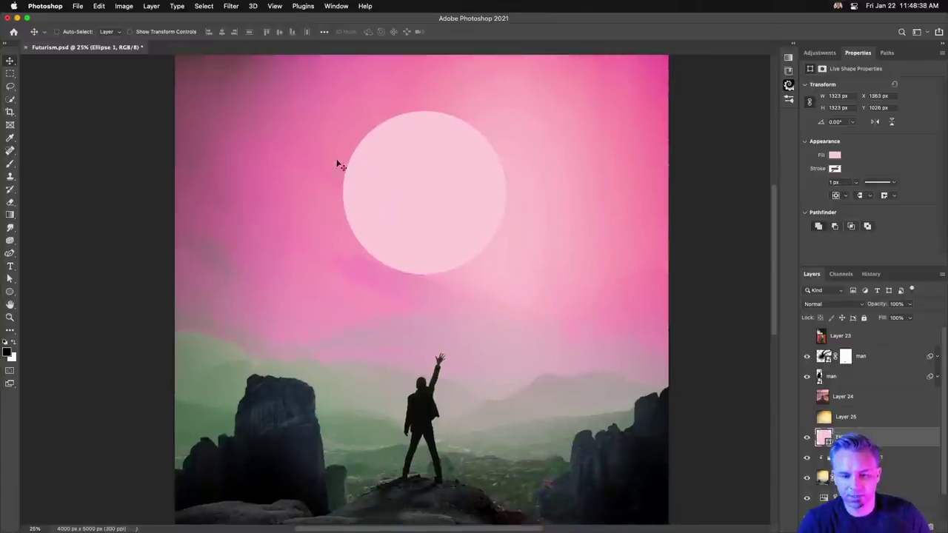
pyautogui.moveTo(375, 184); pyautogui.dragTo(363, 184)
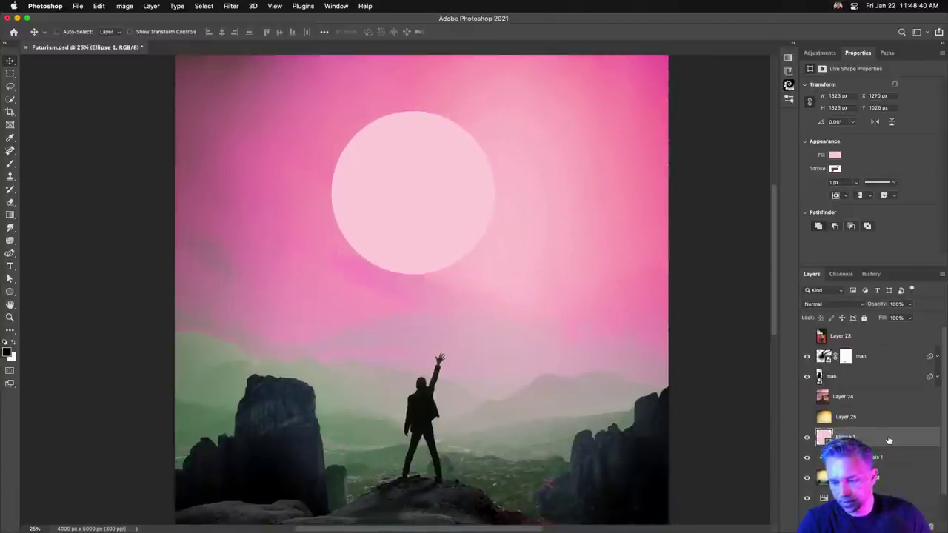
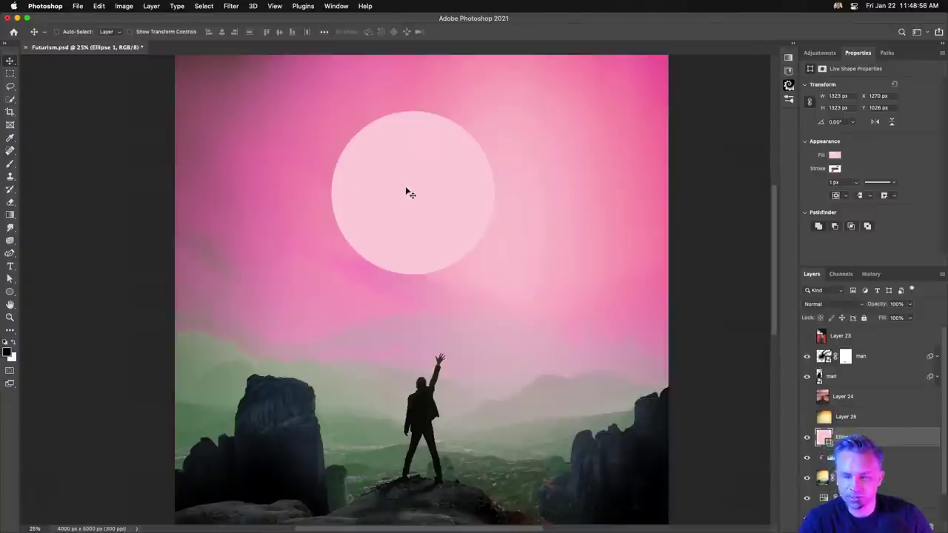
# Step: Lower the pink circle, convert it to a smart object, and rename the layer 'planet'
pyautogui.moveTo(406, 193); pyautogui.dragTo(438, 240)
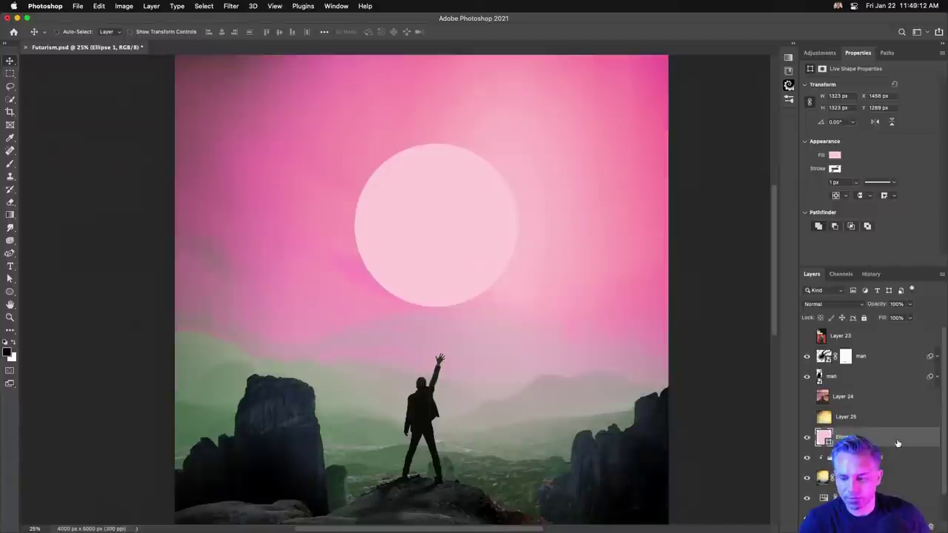
pyautogui.press('super+shift+s')
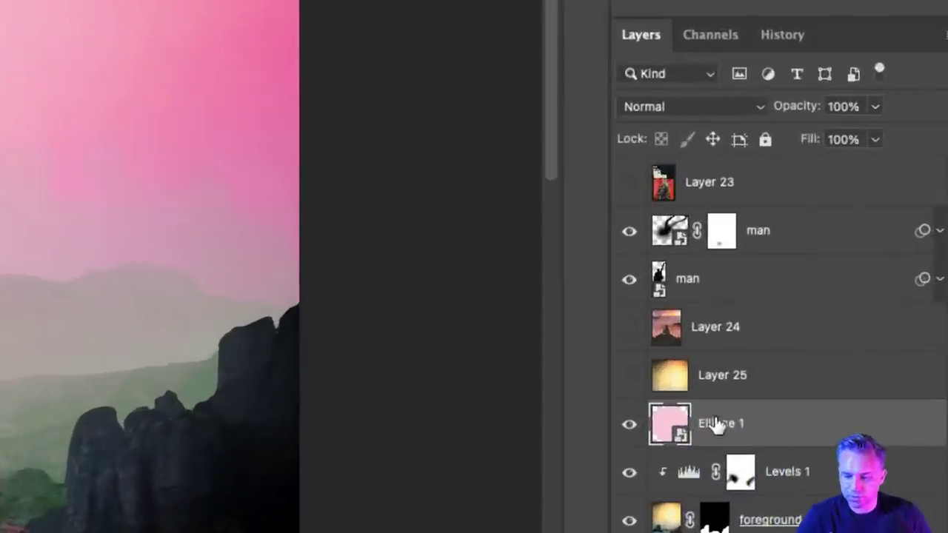
pyautogui.doubleClick(843, 434)
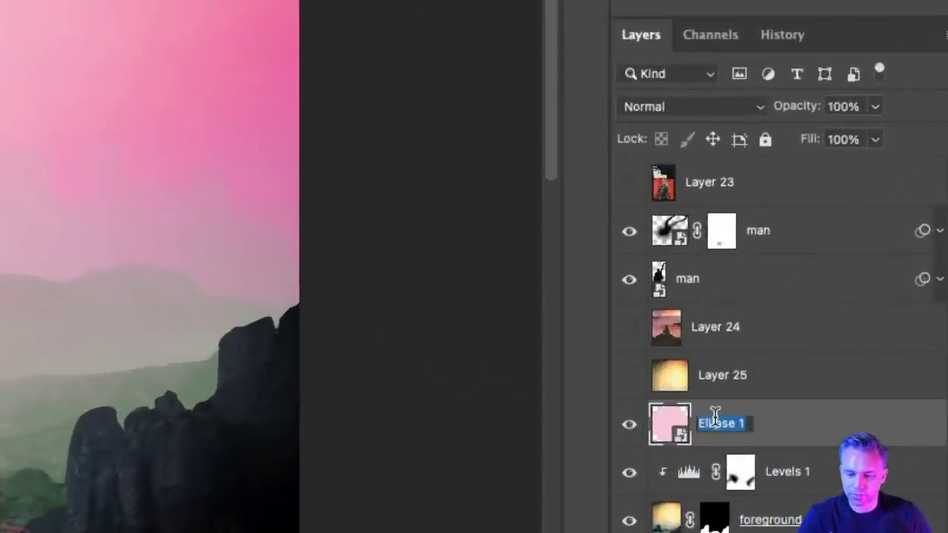
pyautogui.write('planet')
pyautogui.press('Return')
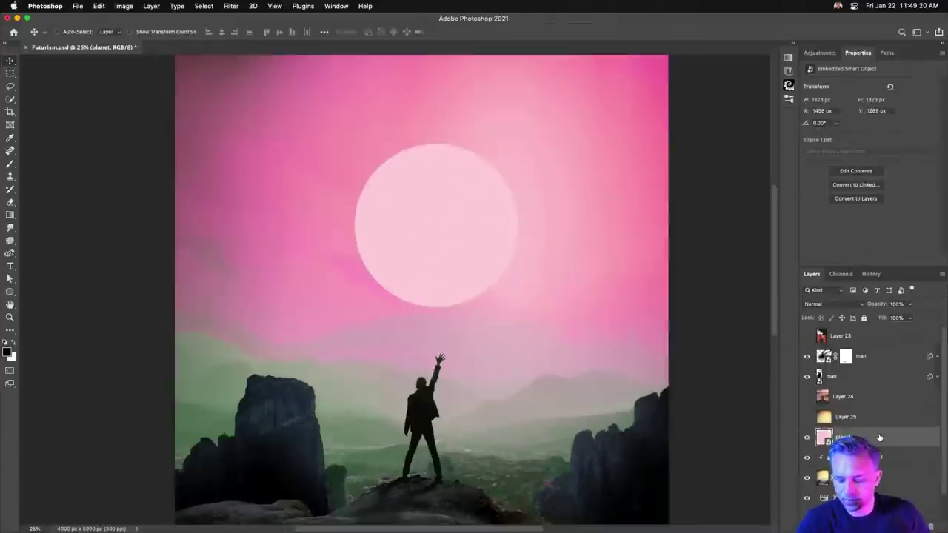
# Step: Apply a 476 px Tilt-Shift blur centred on the planet so its lower edge softens
pyautogui.click(231, 6)
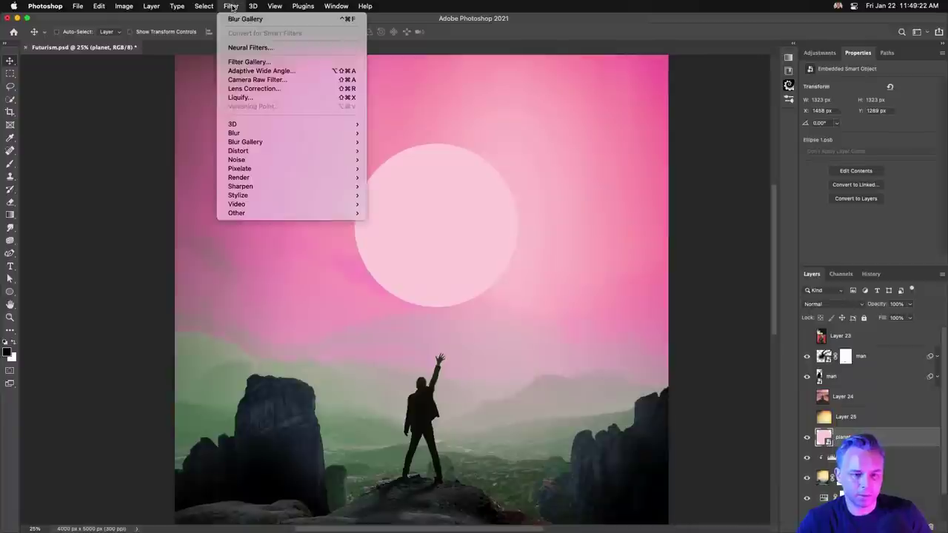
pyautogui.click(230, 7)
pyautogui.click(228, 8)
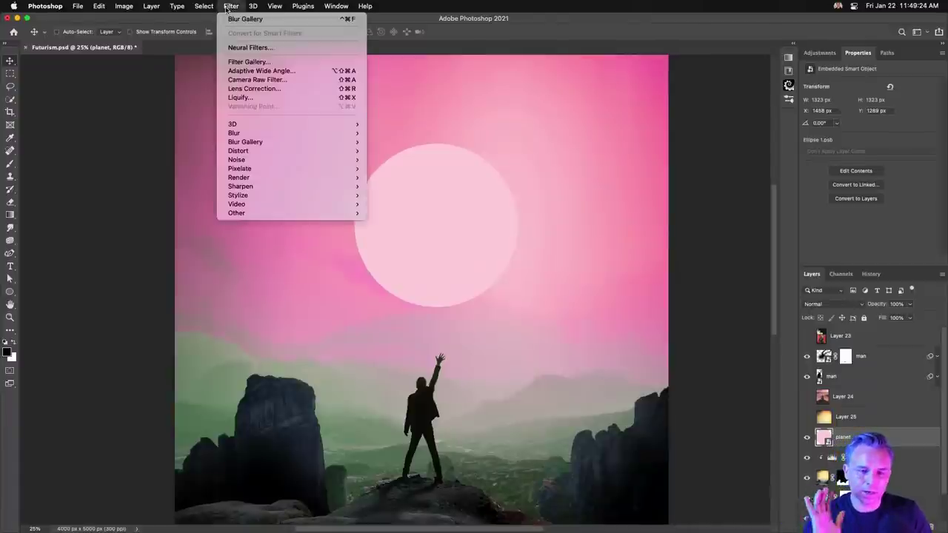
pyautogui.moveTo(233, 146)
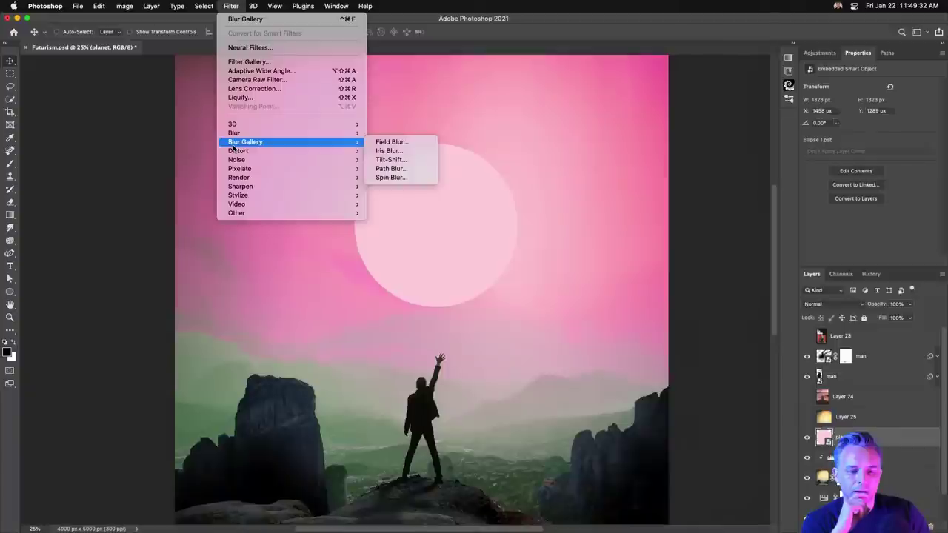
pyautogui.click(391, 160)
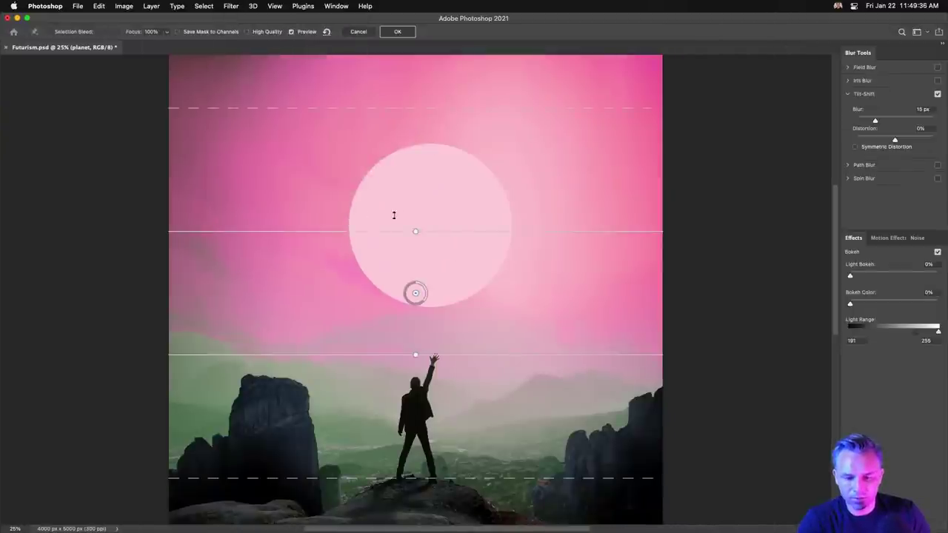
pyautogui.moveTo(415, 293); pyautogui.dragTo(434, 193)
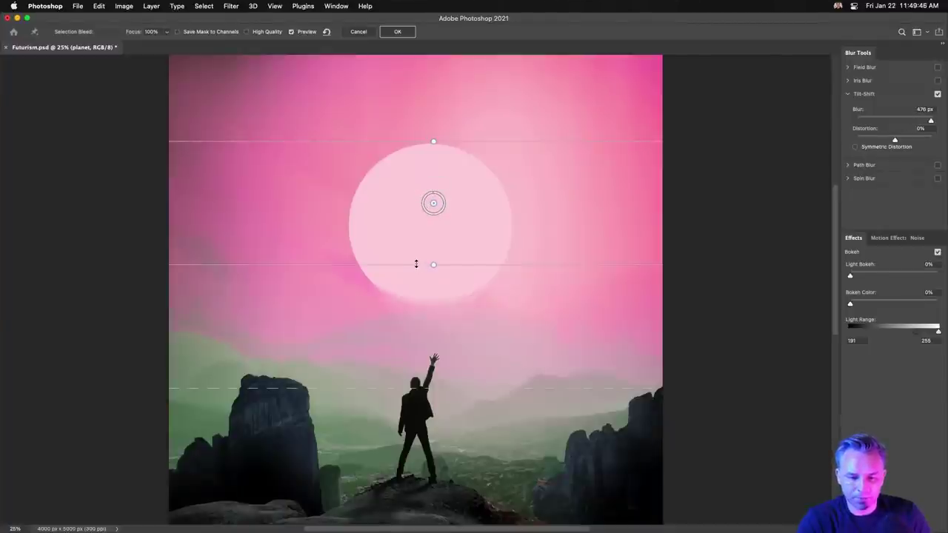
pyautogui.moveTo(416, 264); pyautogui.dragTo(419, 220)
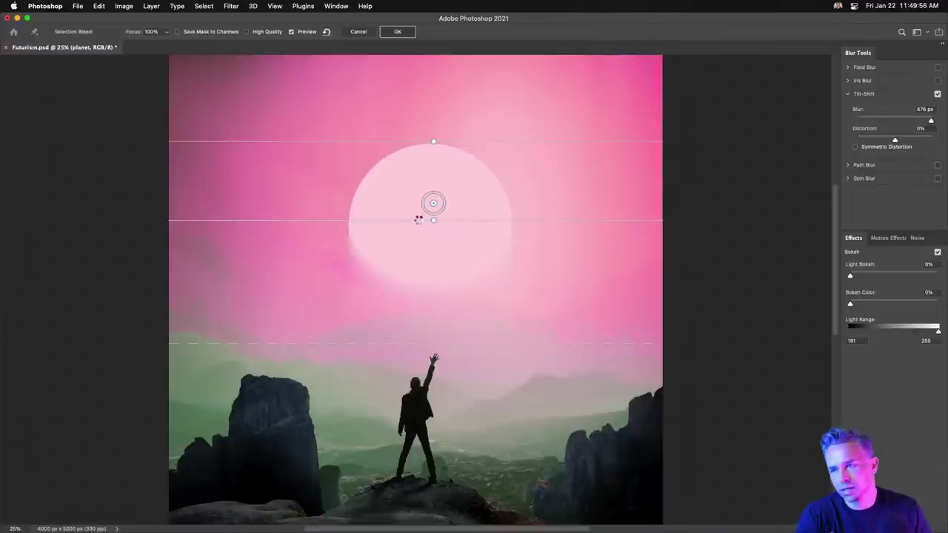
pyautogui.press('Return')
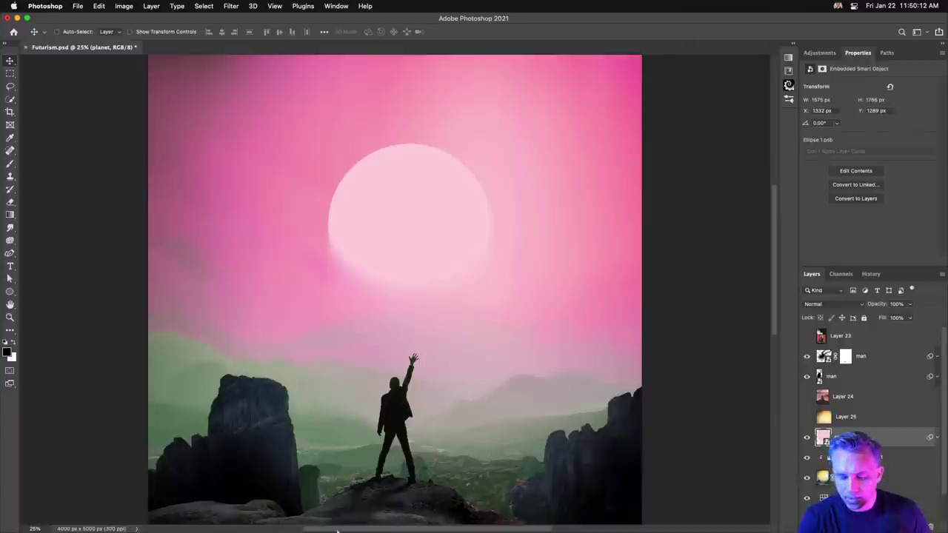
# Step: In Chrome, browse the retro-futurism, design-trends and 70's sci-fi cover tabs, previewing the ARMOR cover
pyautogui.moveTo(337, 531)
pyautogui.click(469, 519)
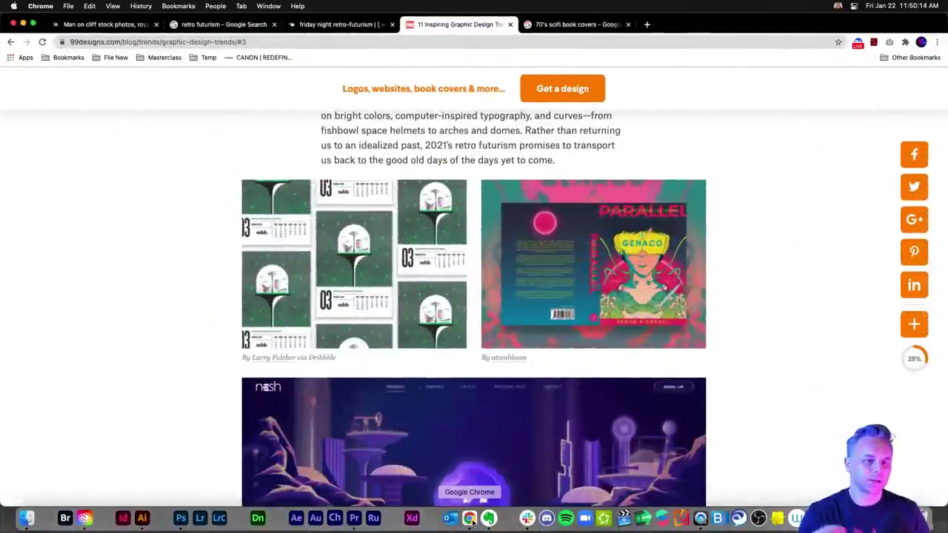
pyautogui.click(330, 24)
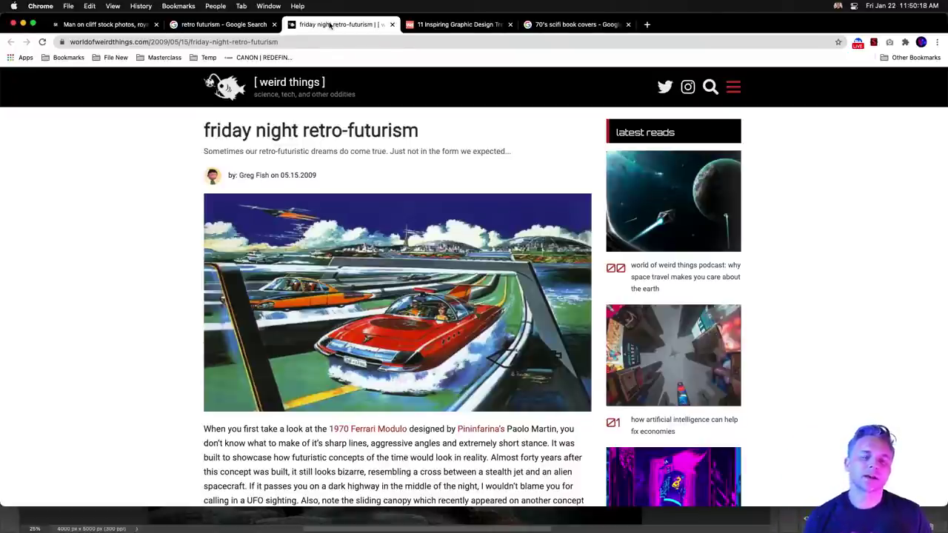
pyautogui.click(456, 24)
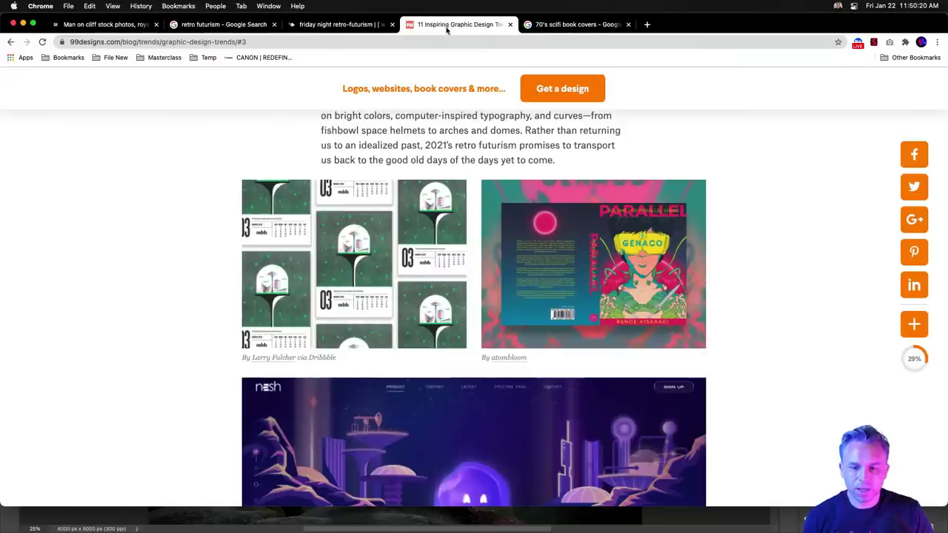
pyautogui.click(538, 25)
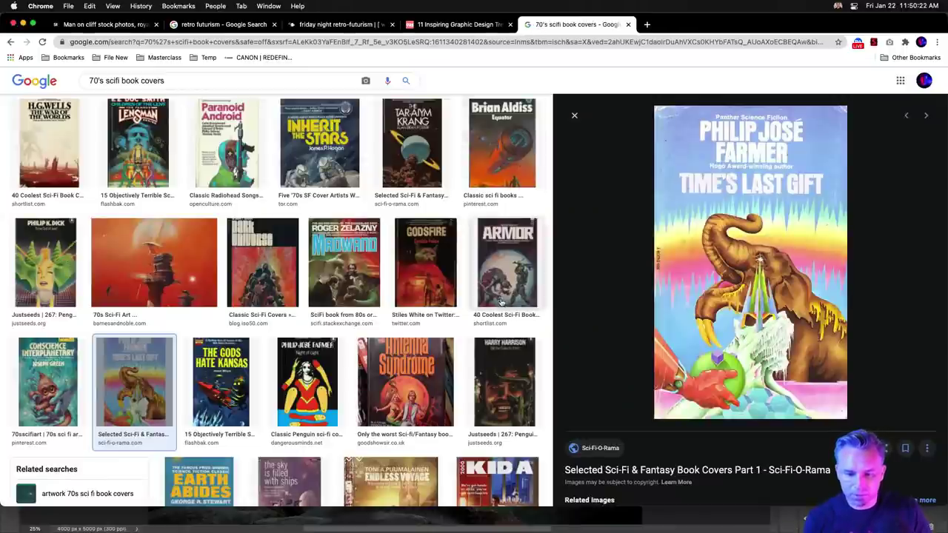
pyautogui.click(507, 263)
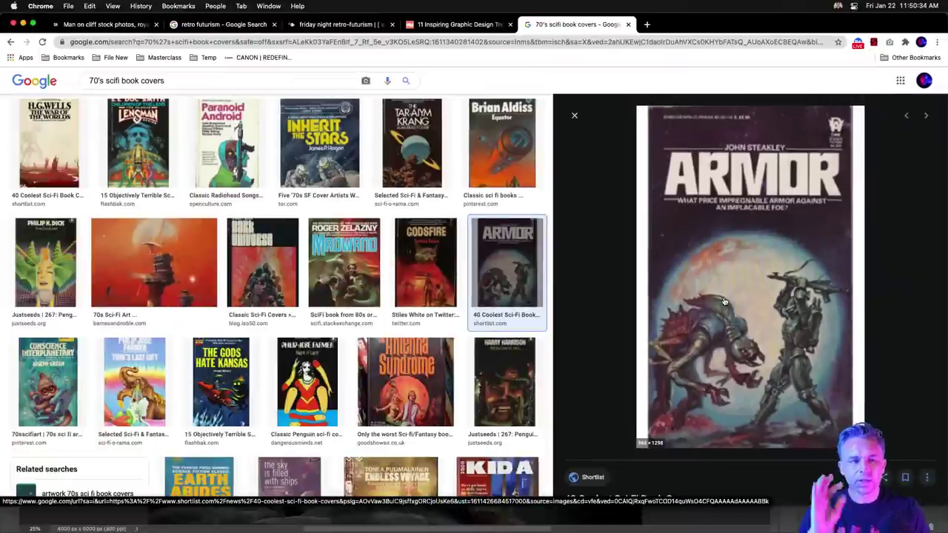
# Step: Minimize Chrome to check the poster, then restore it and open a new tab
pyautogui.click(23, 26)
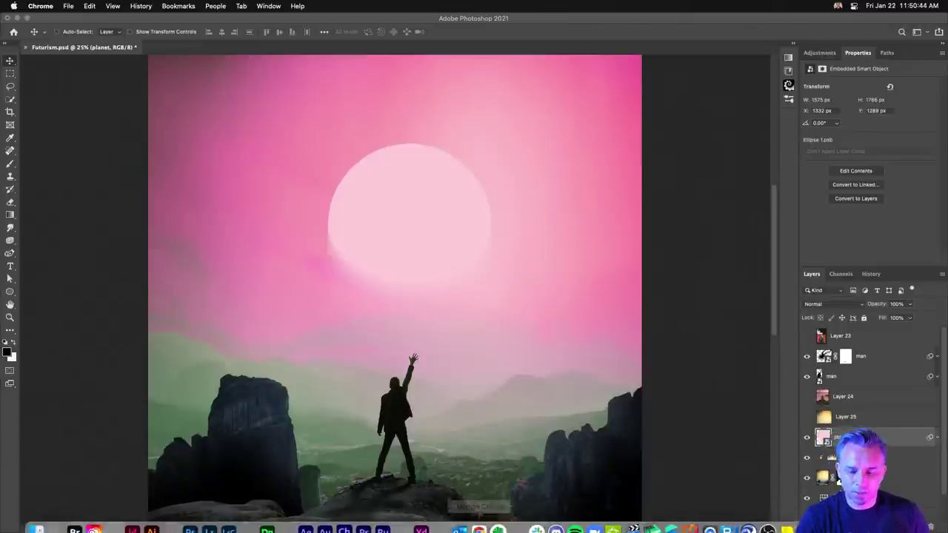
pyautogui.click(483, 523)
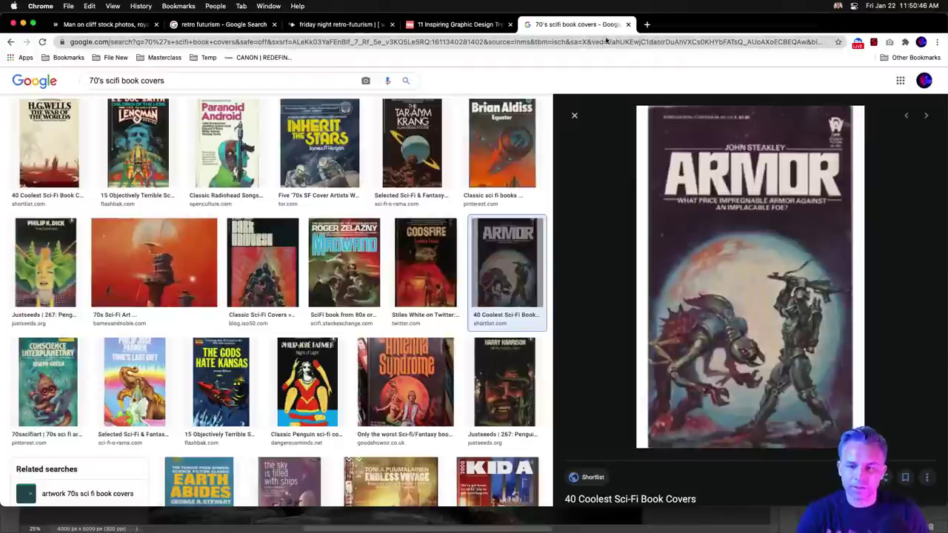
pyautogui.click(645, 25)
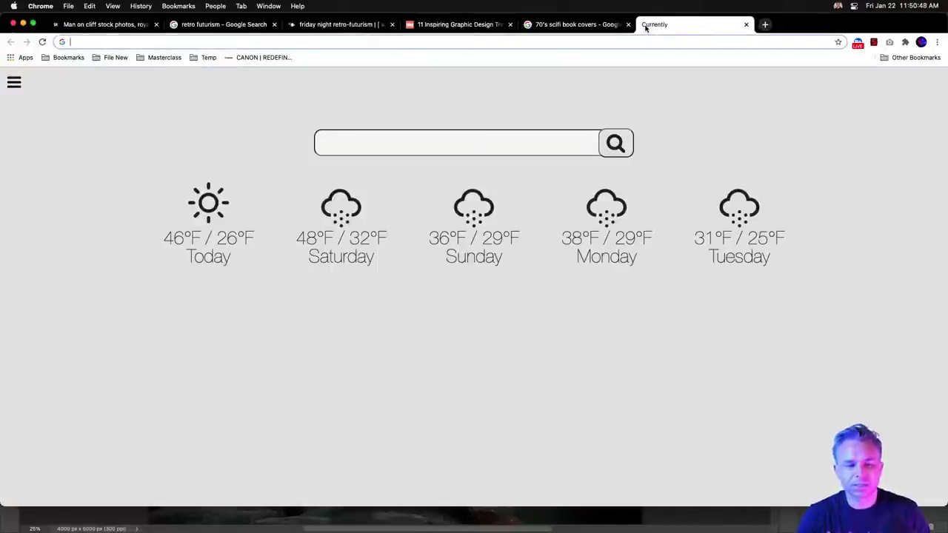
# Step: Search 'nasa' and open the Explored album among NASA HQ PHOTO's Flickr albums
pyautogui.write('nasa')
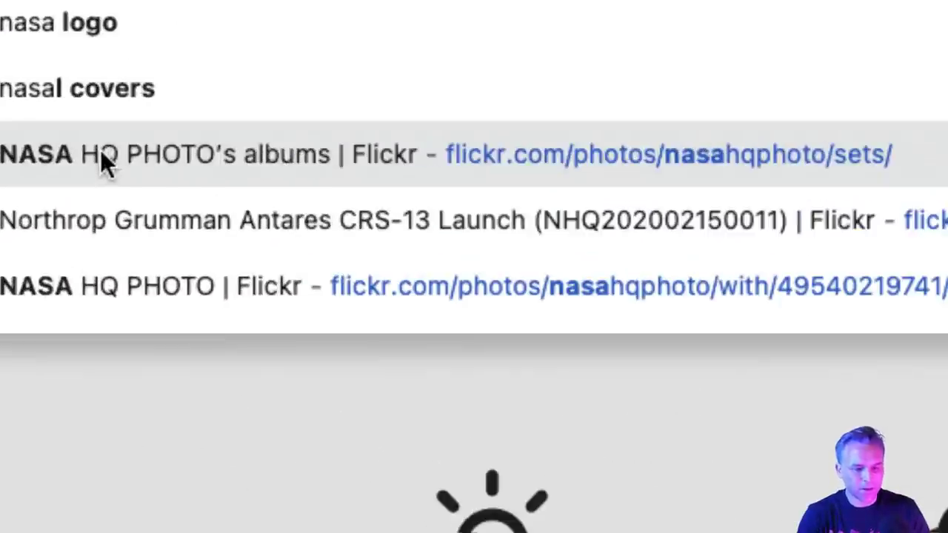
pyautogui.click(559, 165)
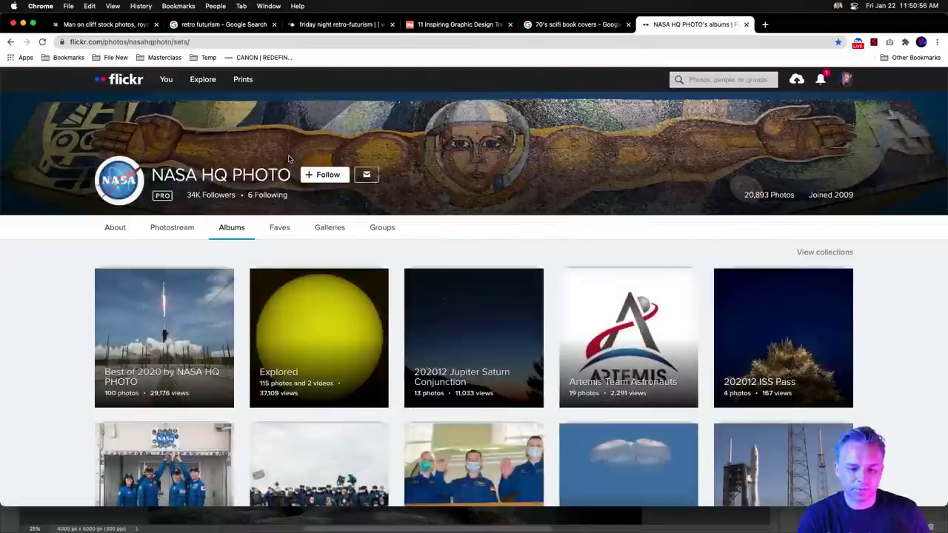
pyautogui.scroll(-2, 85, 278)
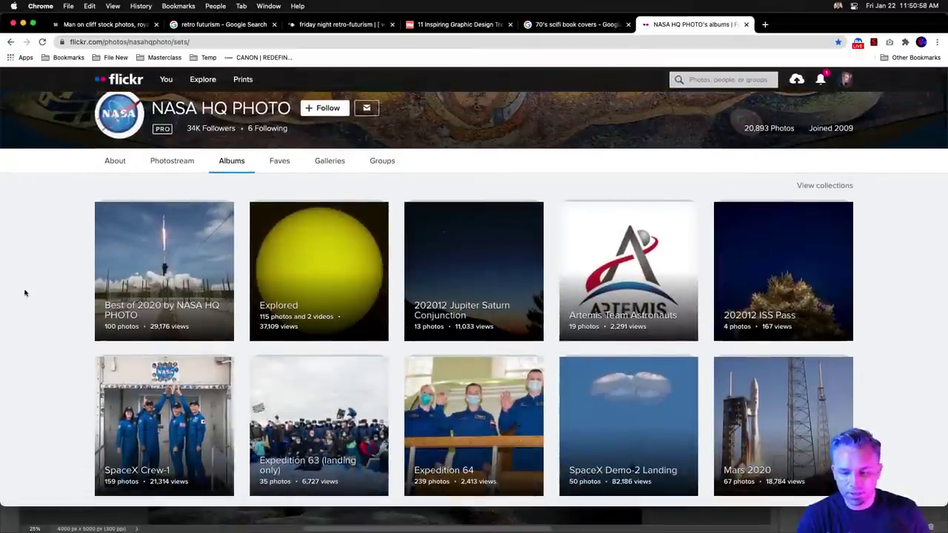
pyautogui.click(289, 257)
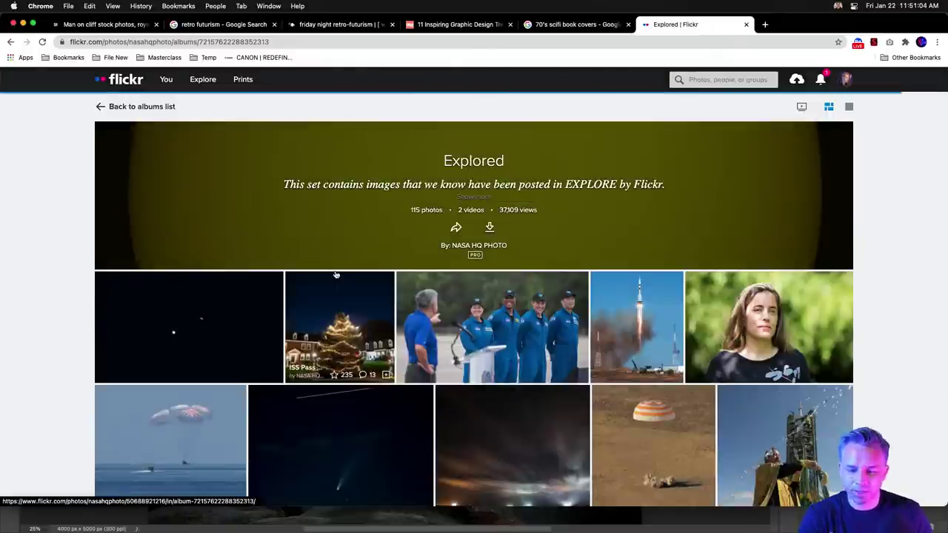
# Step: Go to page 2 of the Explored album and open the STS-125 Atlantis Solar Transit photo
pyautogui.scroll(-5, 125, 298)
pyautogui.scroll(-15, 125, 299)
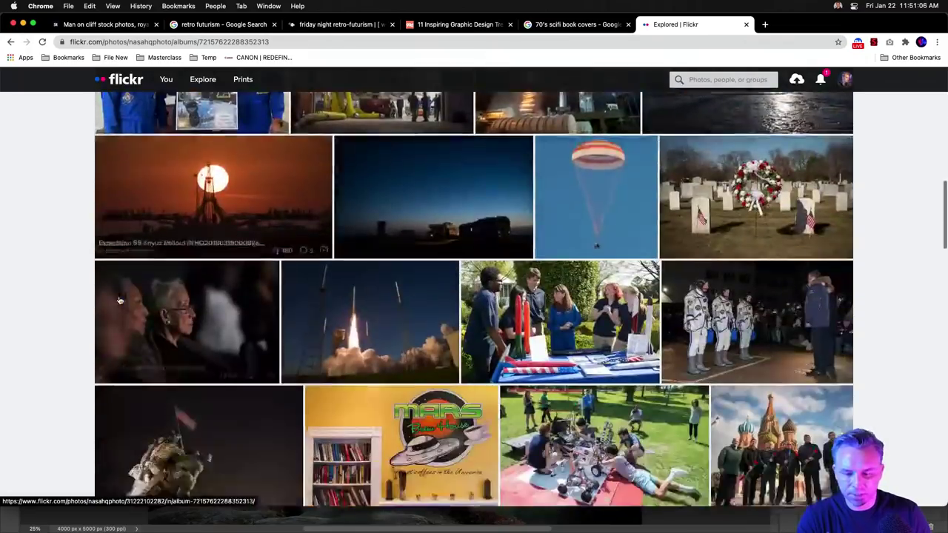
pyautogui.scroll(-10, 121, 302)
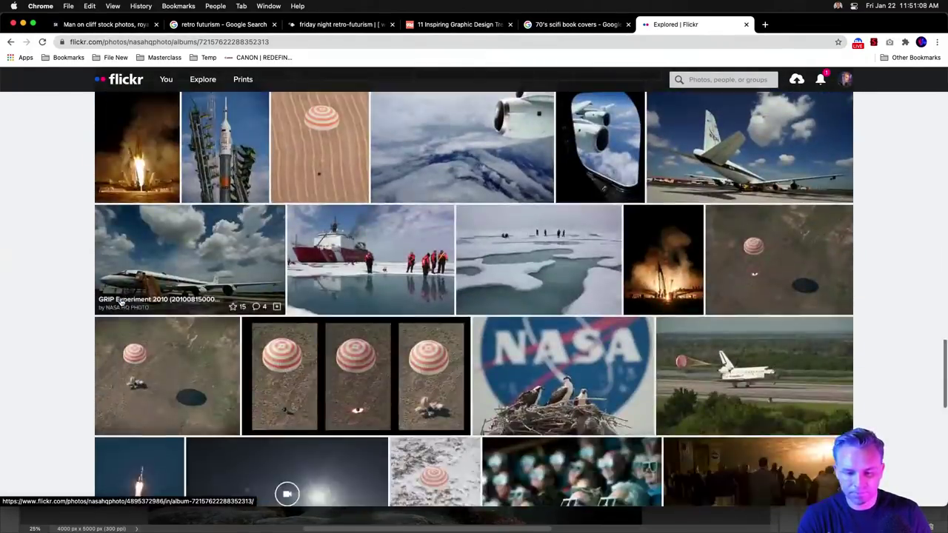
pyautogui.scroll(4, 121, 302)
pyautogui.scroll(-15, 122, 302)
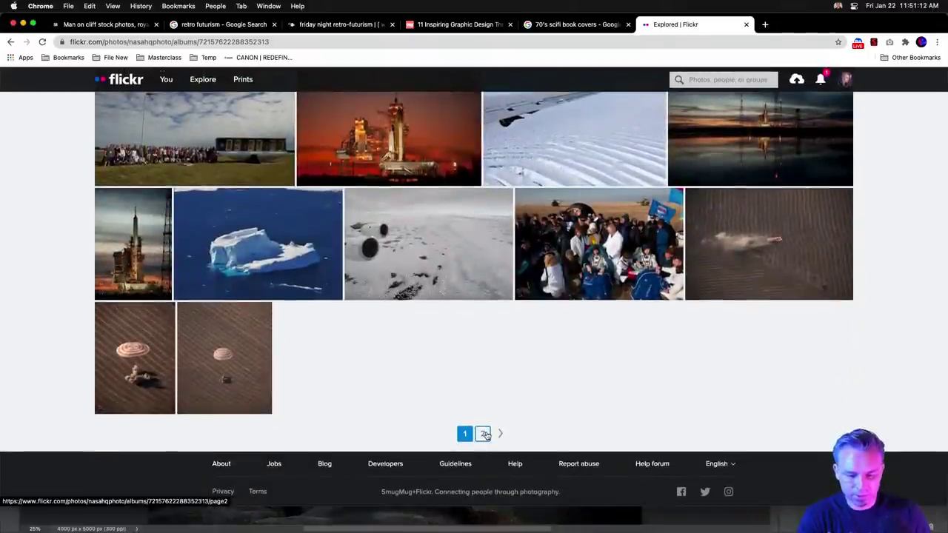
pyautogui.click(482, 431)
pyautogui.scroll(-5, 445, 347)
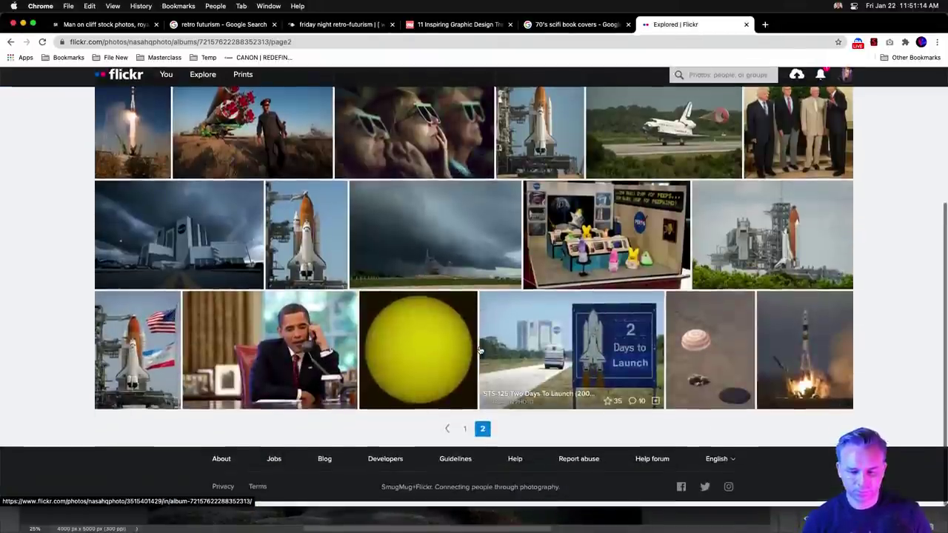
pyautogui.click(401, 344)
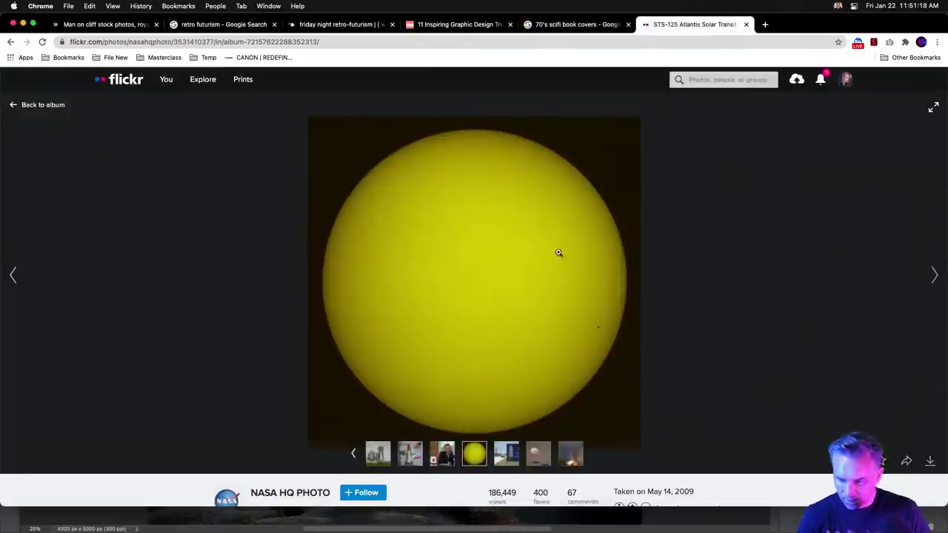
# Step: Zoom into the sun photo to inspect the shuttle silhouette, then return to normal view
pyautogui.scroll(-4, 574, 337)
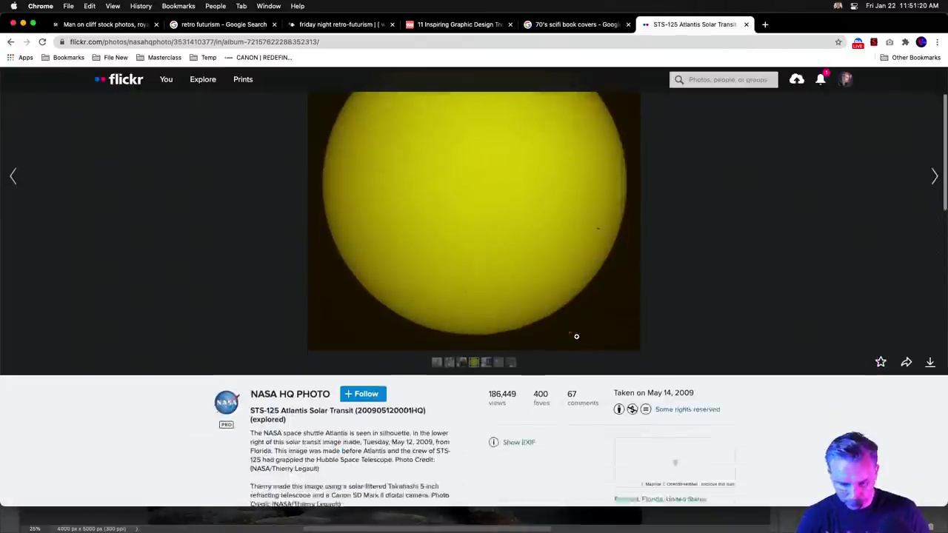
pyautogui.scroll(2, 570, 339)
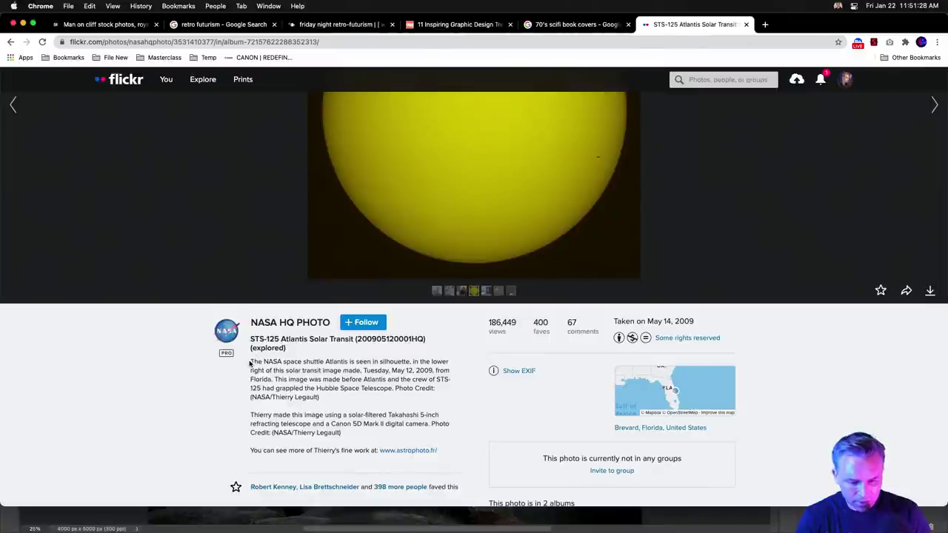
pyautogui.scroll(2, 250, 360)
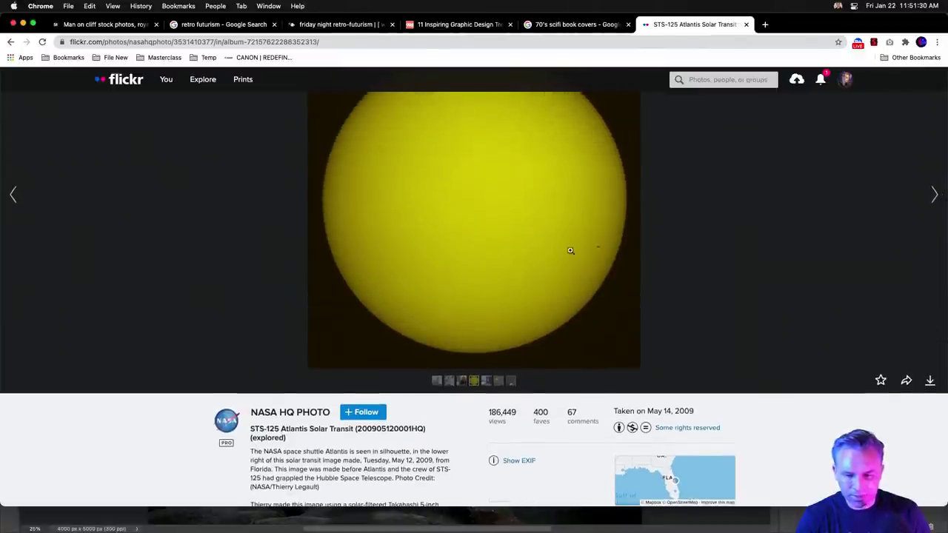
pyautogui.click(585, 251)
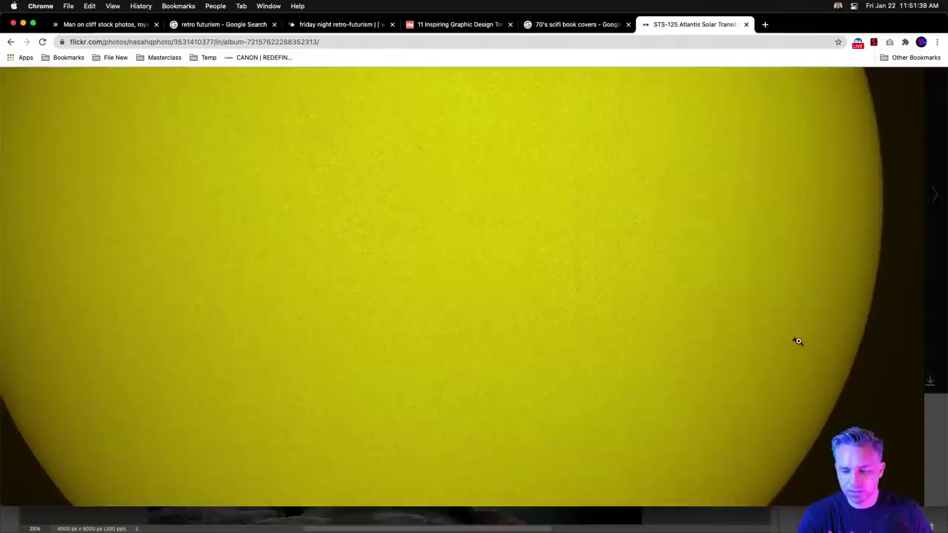
pyautogui.click(801, 335)
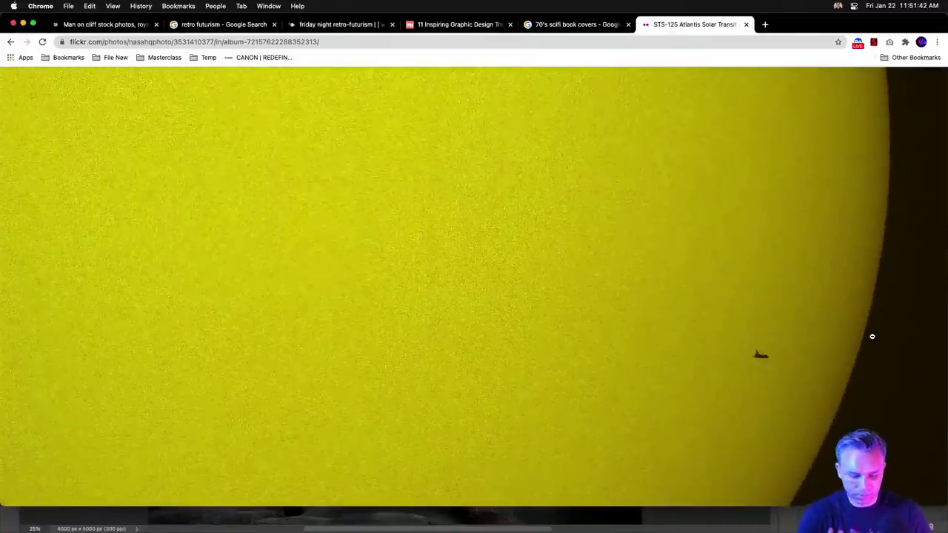
pyautogui.click(872, 336)
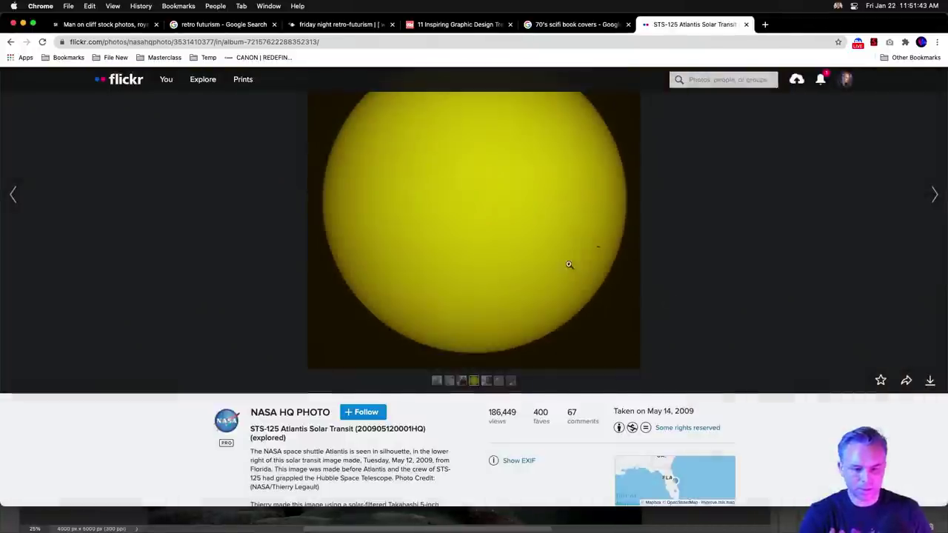
# Step: Download the Original 3580 × 3580 JPG, reveal it in Finder, and open it in Photoshop
pyautogui.click(931, 380)
pyautogui.click(859, 345)
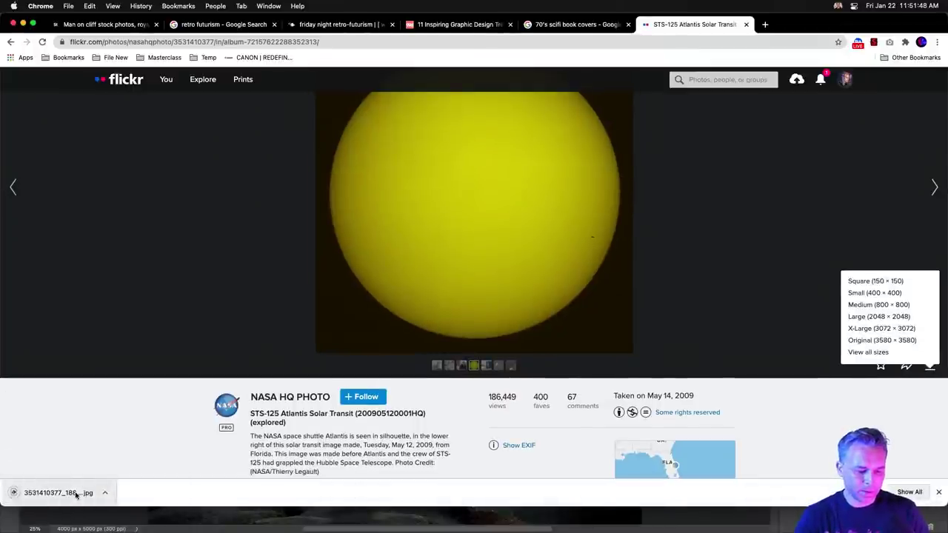
pyautogui.rightClick(74, 496)
pyautogui.click(88, 507)
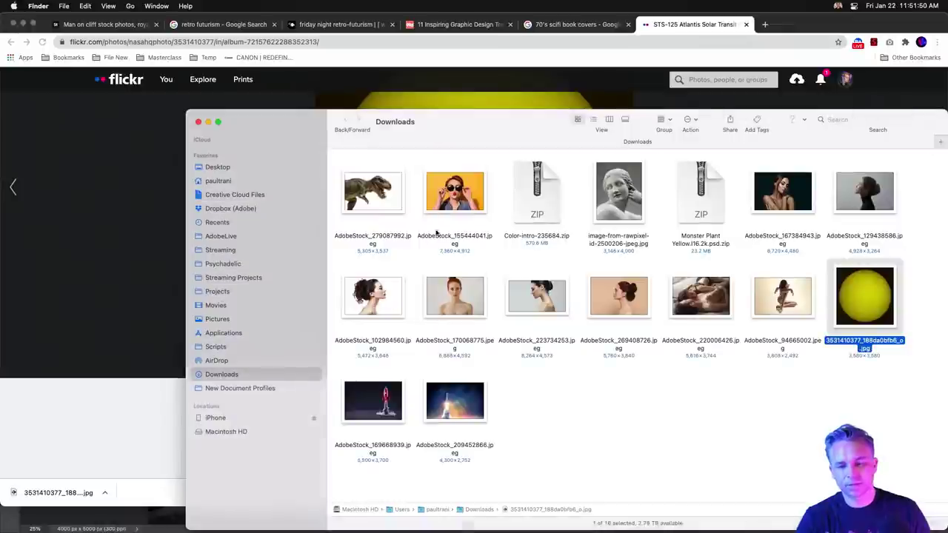
pyautogui.press('super+o')
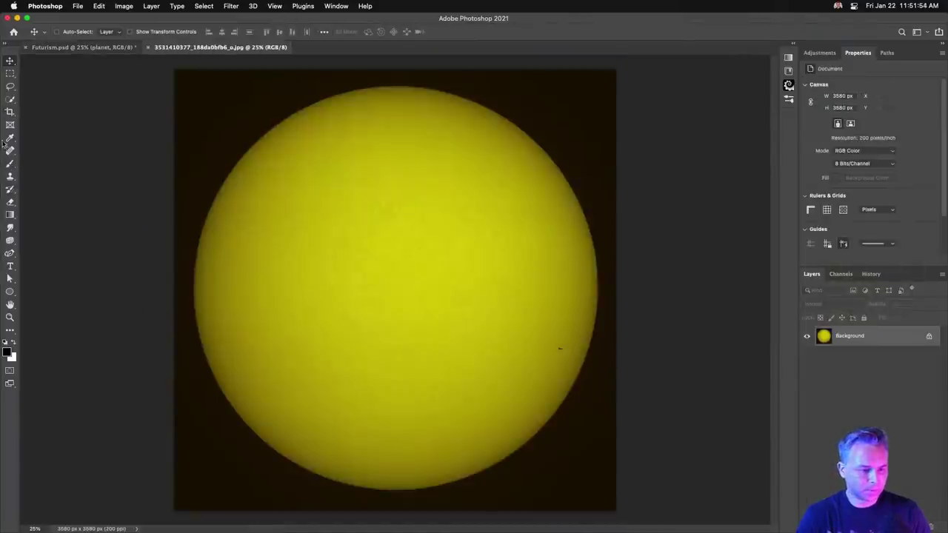
# Step: Draw an elliptical selection fitted around the sun in the downloaded photo
pyautogui.click(10, 73)
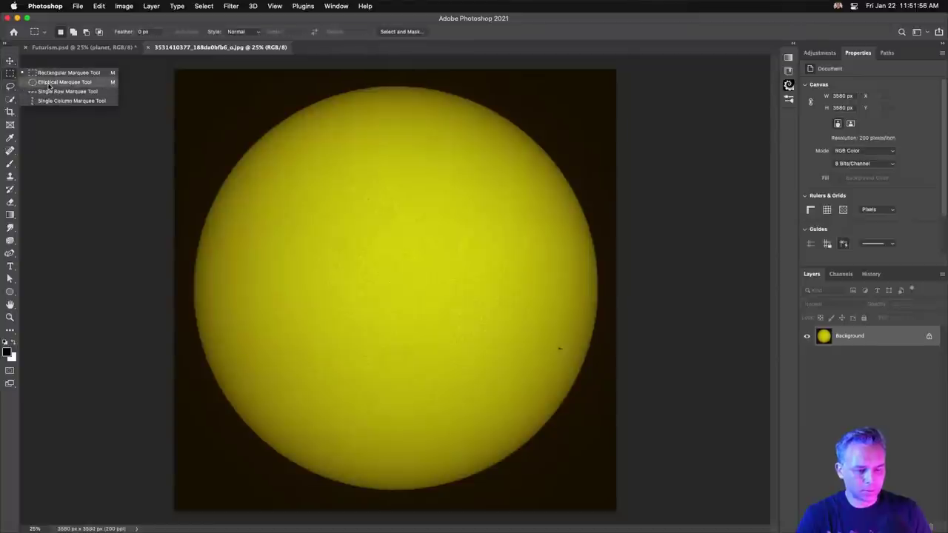
pyautogui.click(63, 82)
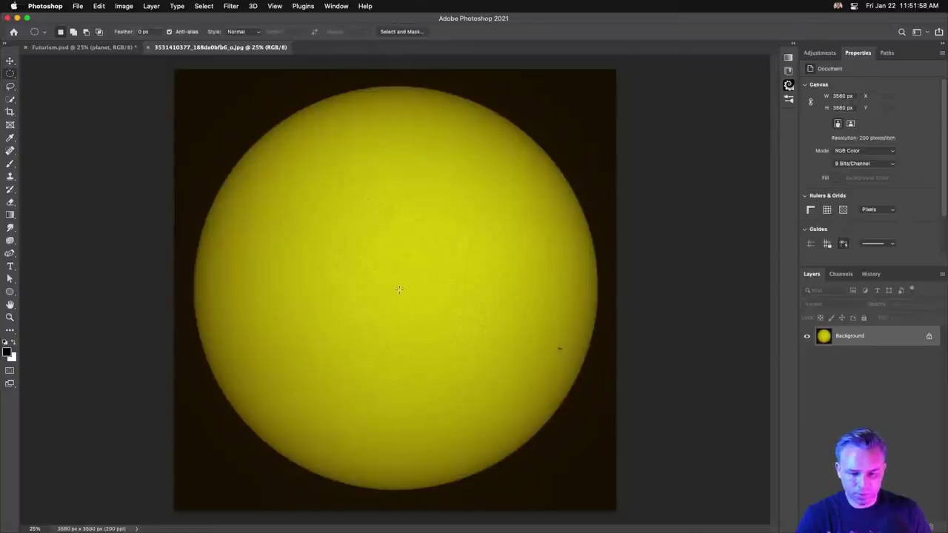
pyautogui.moveTo(400, 289); pyautogui.dragTo(561, 495)
pyautogui.moveTo(302, 296); pyautogui.dragTo(297, 290)
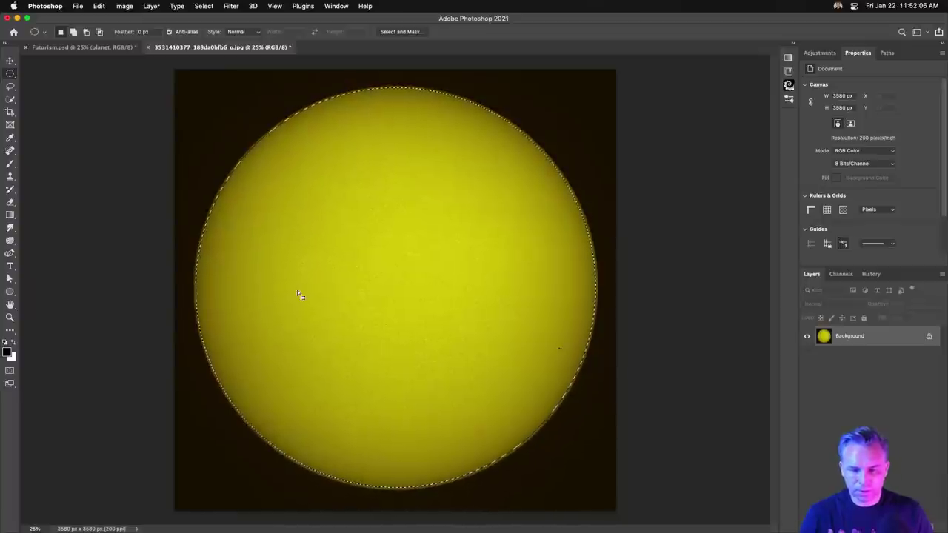
# Step: Paste the sun into Futurism.psd, scale it down over the sky, and make it a smart object
pyautogui.click(47, 48)
pyautogui.press('super+v')
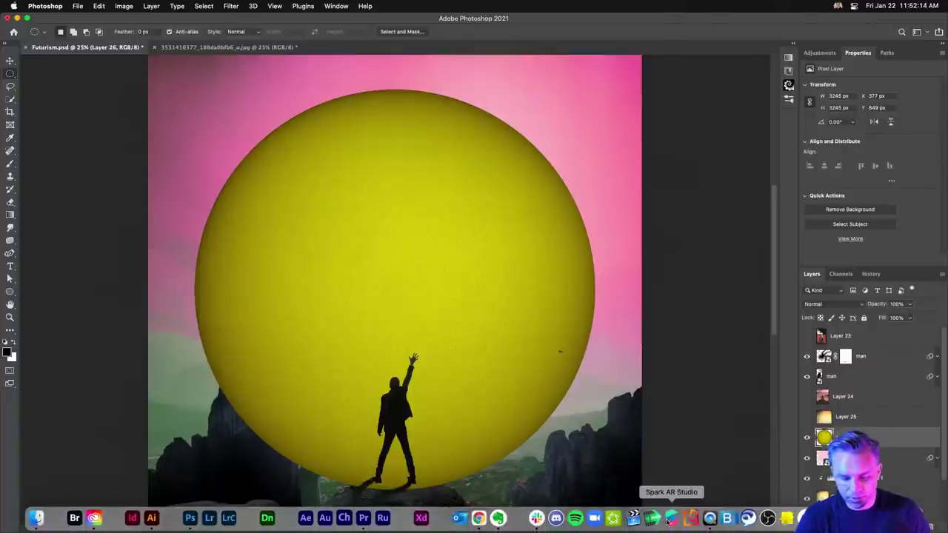
pyautogui.press('super+t')
pyautogui.moveTo(595, 490); pyautogui.dragTo(339, 214)
pyautogui.press('Return')
pyautogui.press('super+z')
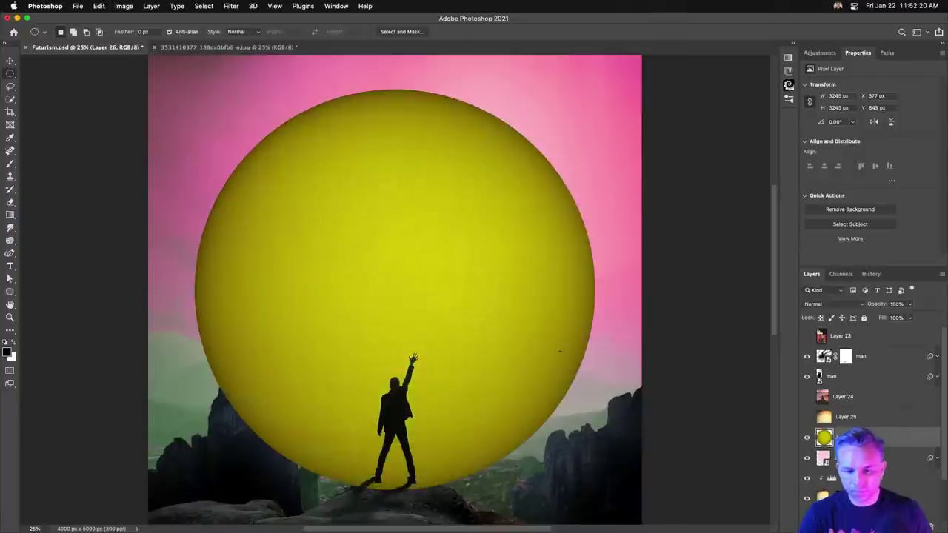
pyautogui.press('super+alt+shift+s')
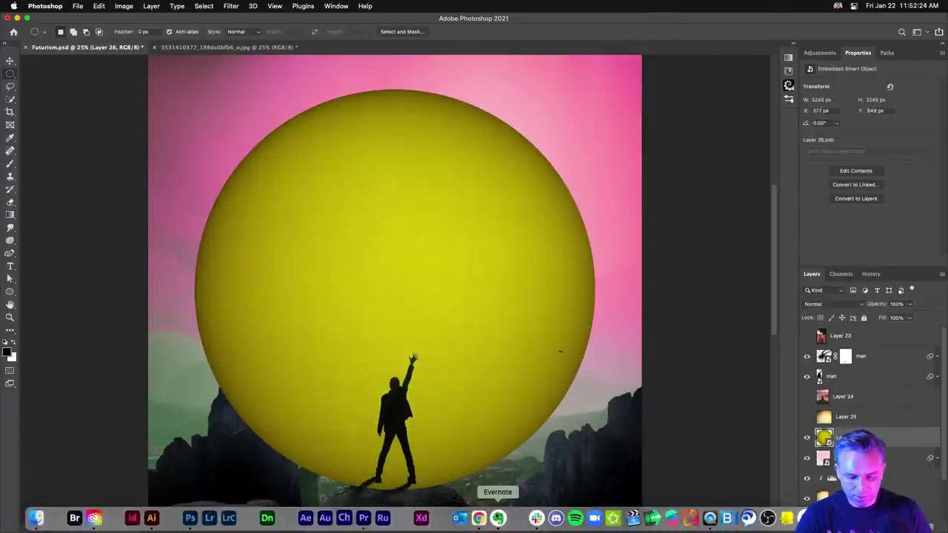
# Step: Back in Flickr, close the download sizes list and read the sun photo's description
pyautogui.click(479, 517)
pyautogui.scroll(-5, 260, 433)
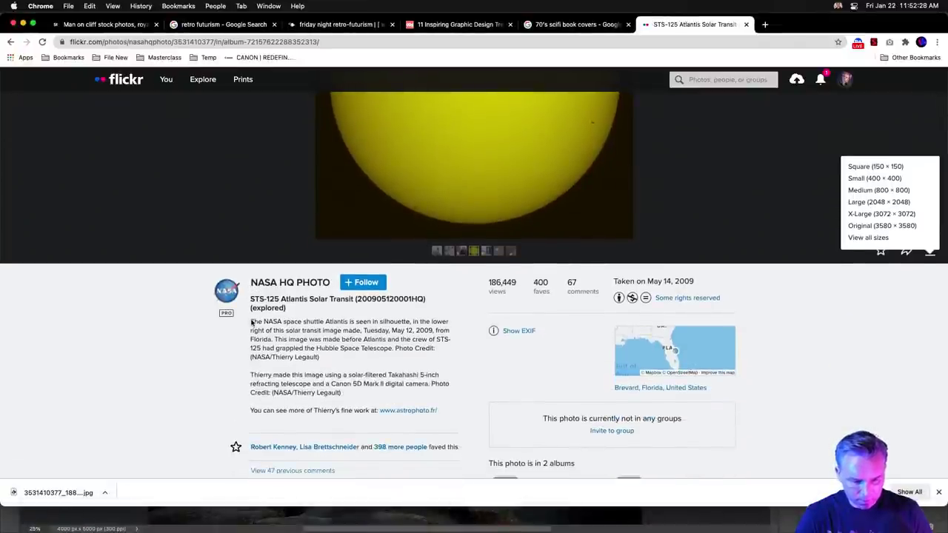
pyautogui.click(280, 329)
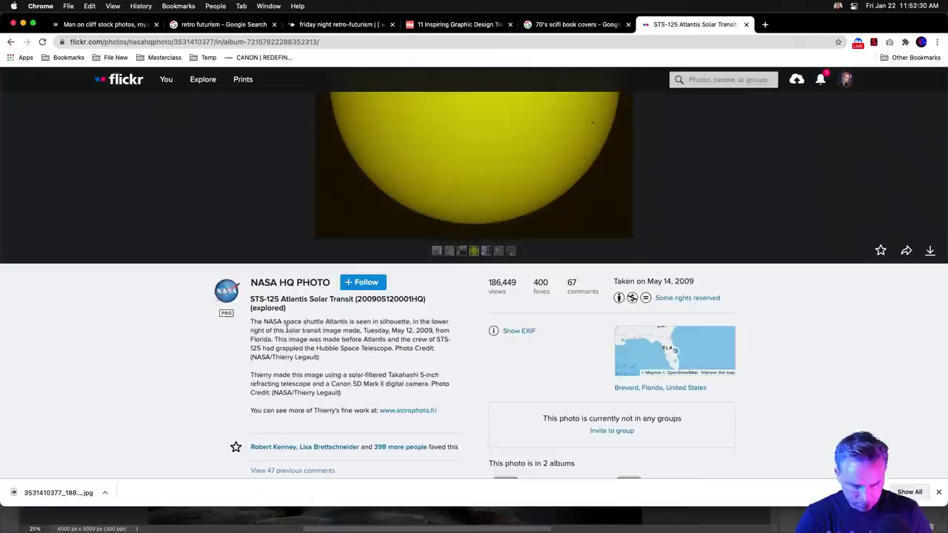
pyautogui.moveTo(286, 331); pyautogui.dragTo(308, 356)
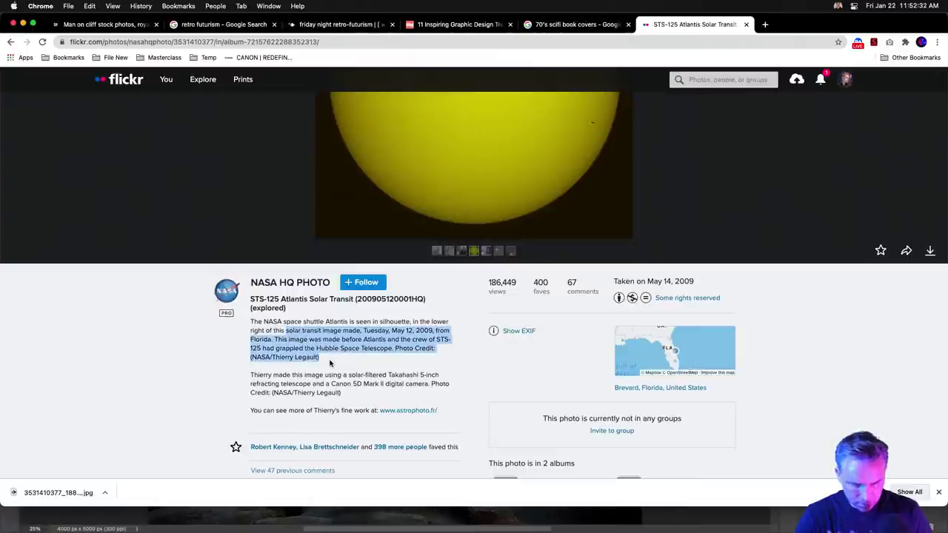
pyautogui.click(352, 397)
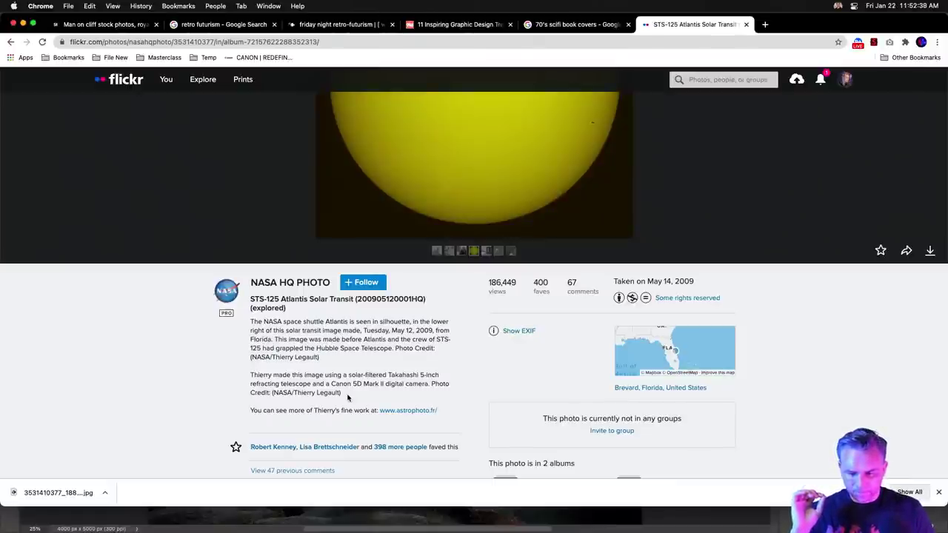
# Step: View the photo's CC BY-NC-ND 2.0 licence page, then return to the Explored album
pyautogui.click(665, 298)
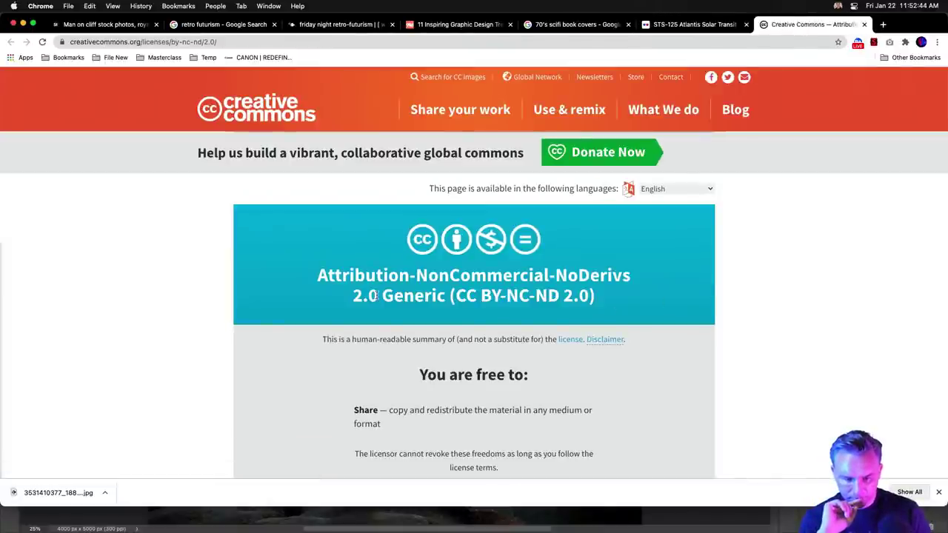
pyautogui.scroll(-2, 376, 296)
pyautogui.scroll(2, 375, 295)
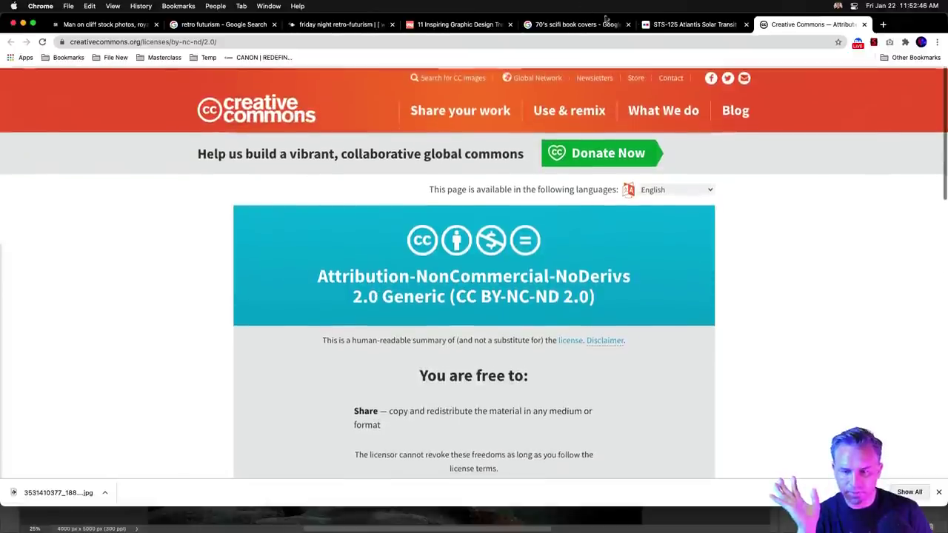
pyautogui.click(674, 25)
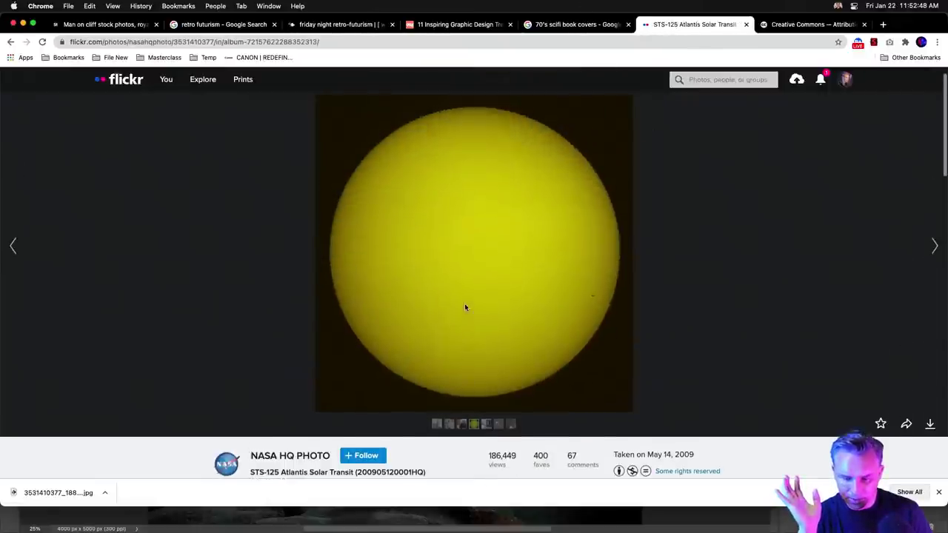
pyautogui.scroll(-5, 466, 308)
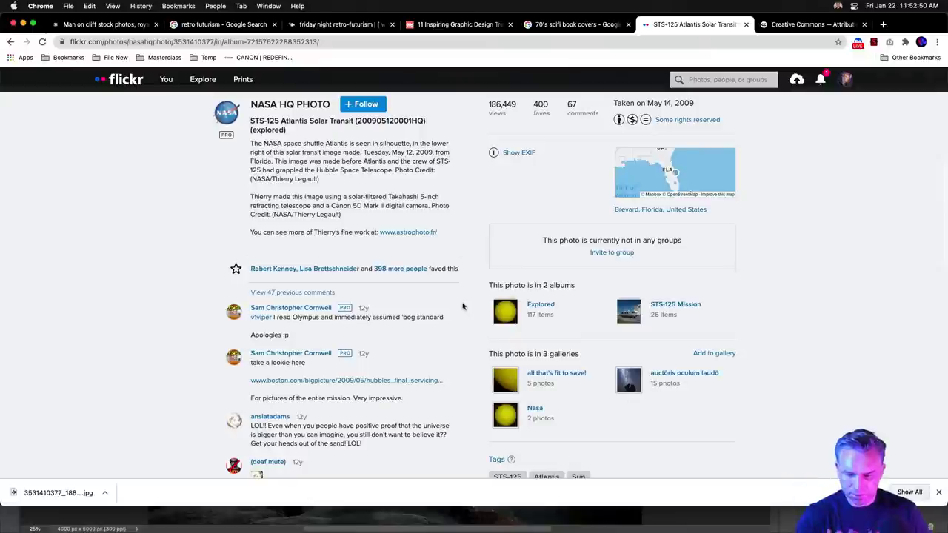
pyautogui.click(10, 42)
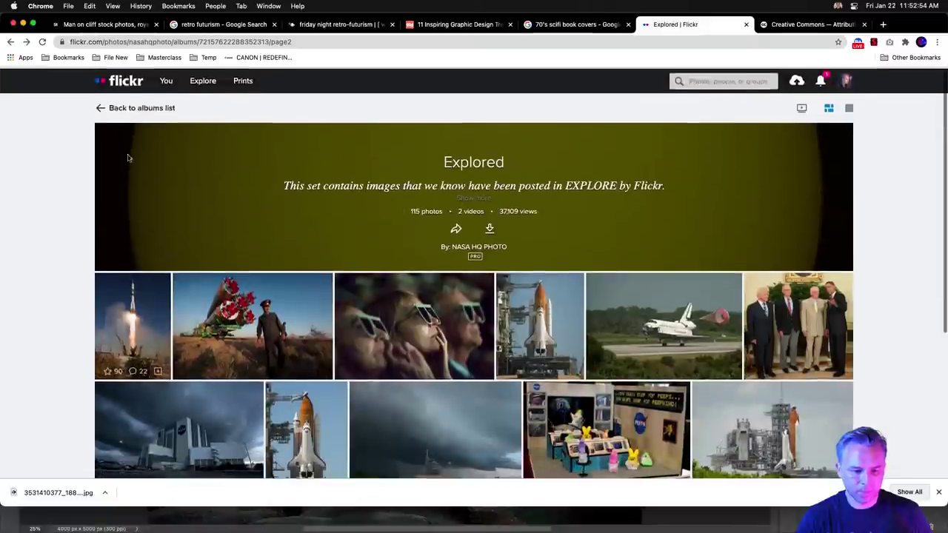
# Step: Return to NASA HQ PHOTO's albums and open the 20200624 ISS Solar Transit album
pyautogui.click(102, 109)
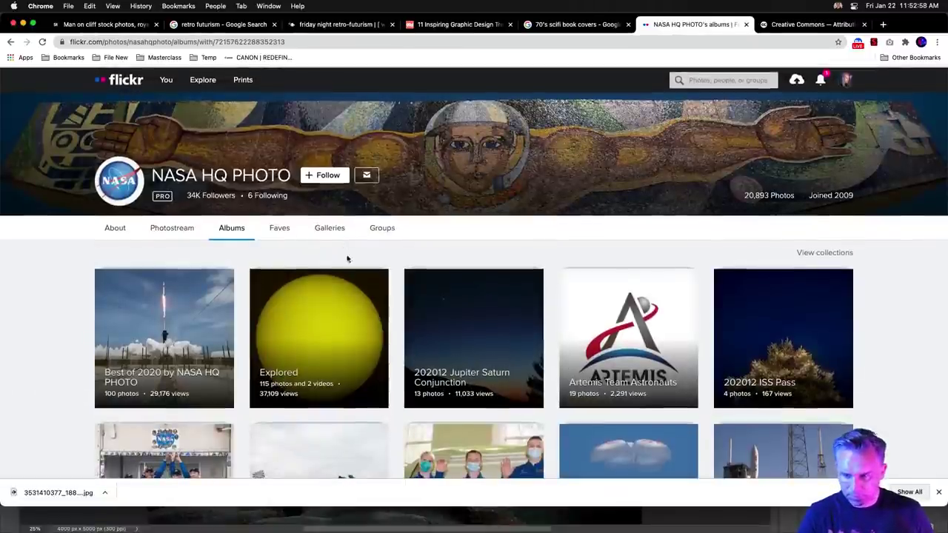
pyautogui.scroll(-1, 157, 263)
pyautogui.scroll(-2, 90, 310)
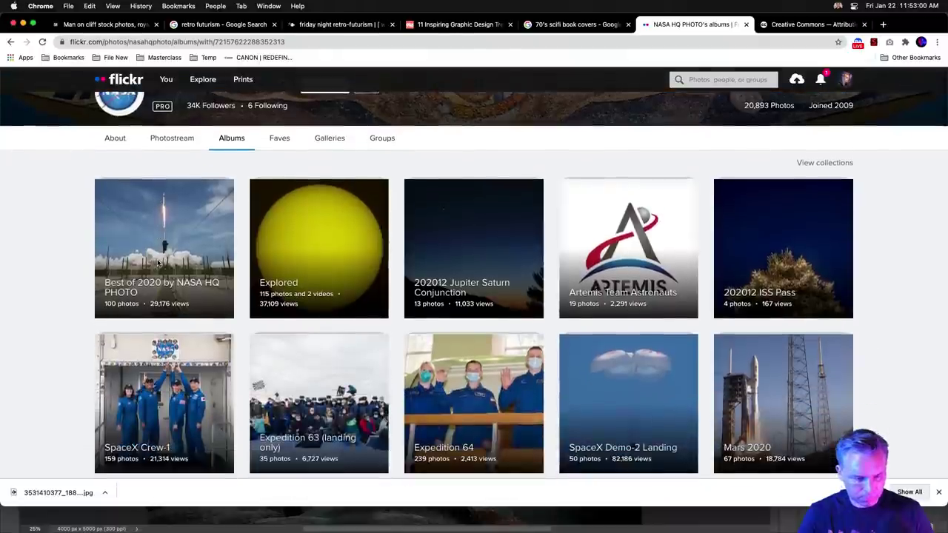
pyautogui.scroll(-5, 90, 310)
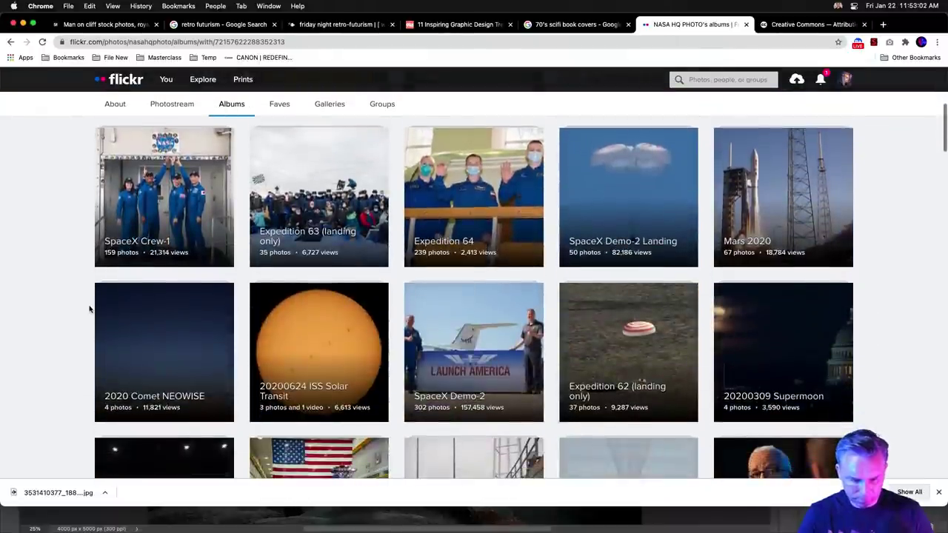
pyautogui.scroll(1, 90, 310)
pyautogui.scroll(-2, 90, 310)
pyautogui.scroll(-3, 90, 310)
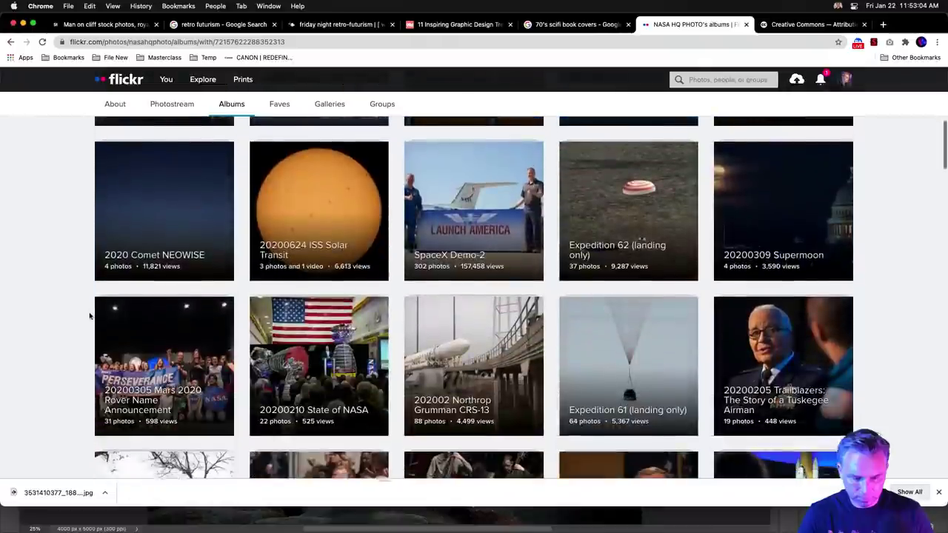
pyautogui.click(304, 194)
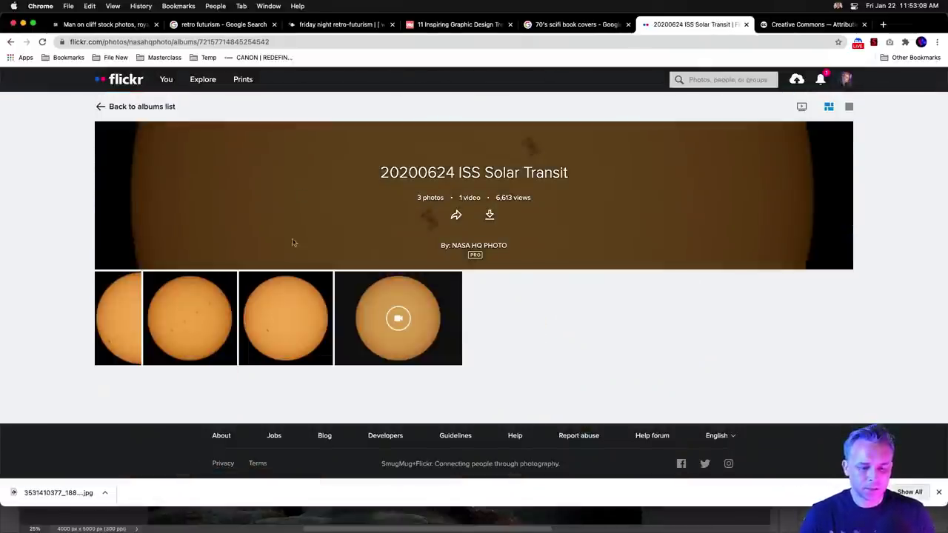
# Step: Open the ISS Solar Transit photo, zoom on the ISS silhouette, and scroll to its description
pyautogui.click(277, 318)
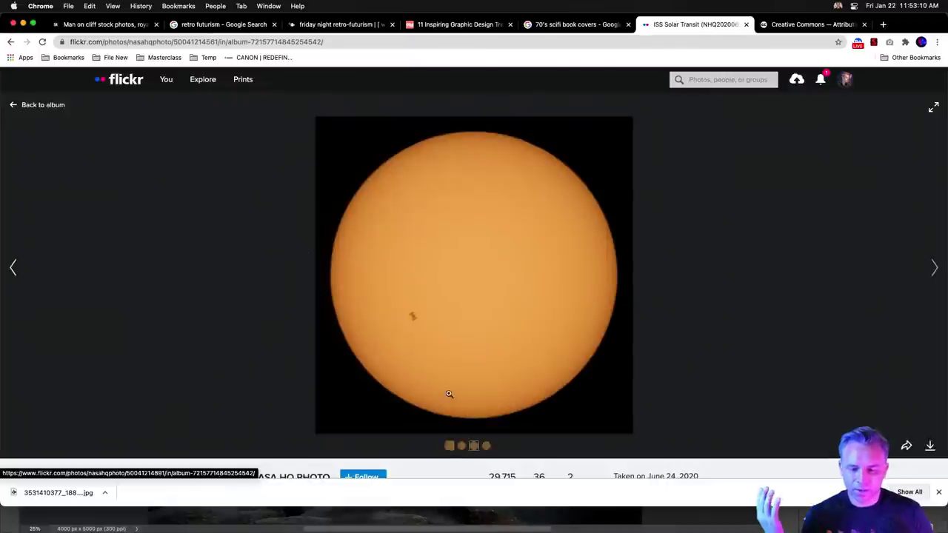
pyautogui.click(410, 321)
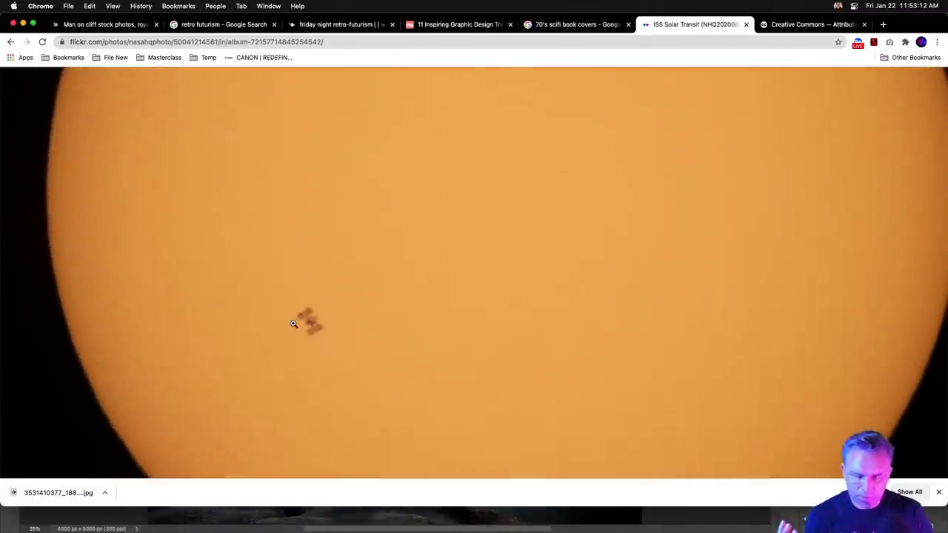
pyautogui.click(294, 323)
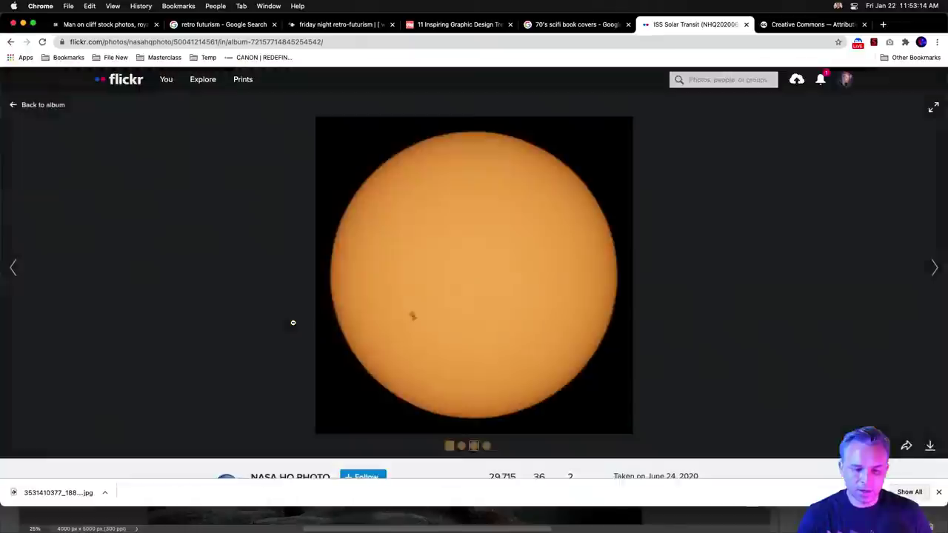
pyautogui.scroll(-10, 293, 318)
pyautogui.moveTo(246, 524)
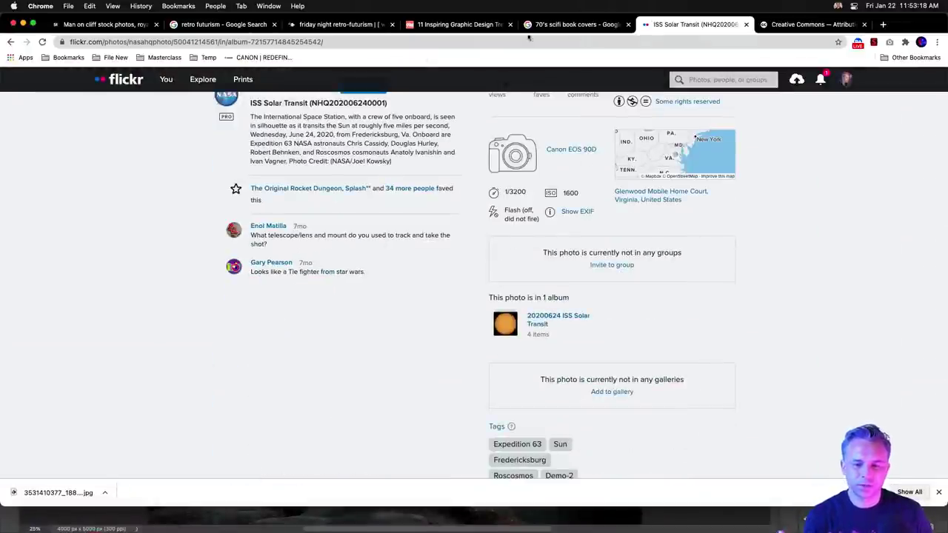
pyautogui.moveTo(303, 531)
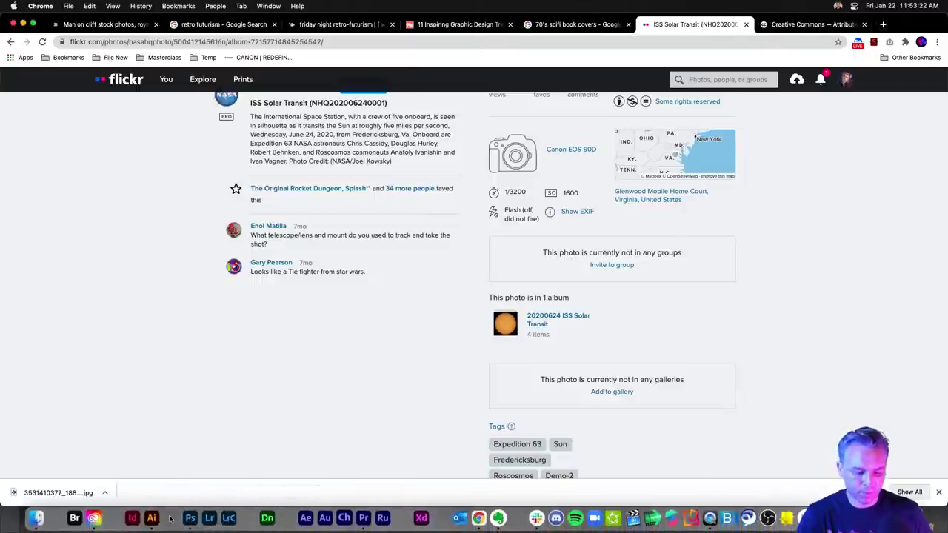
# Step: Search Adobe Stock for 'planets' instead of 'man on cliff', then switch back to Photoshop
pyautogui.click(102, 25)
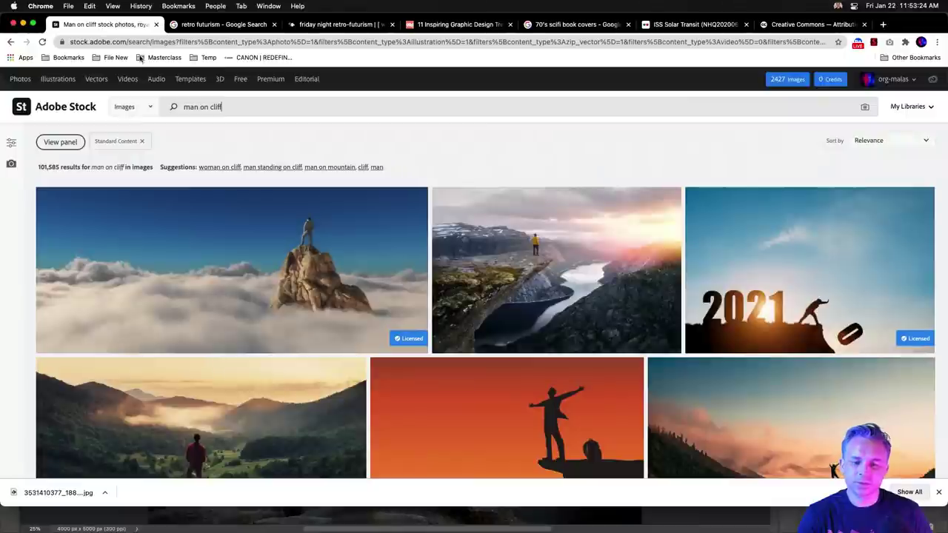
pyautogui.press('super+a')
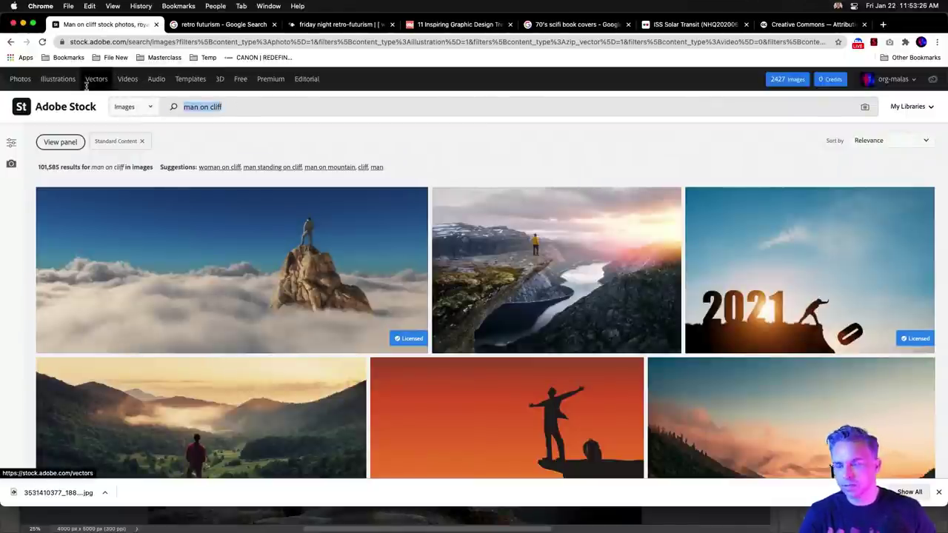
pyautogui.write('planet')
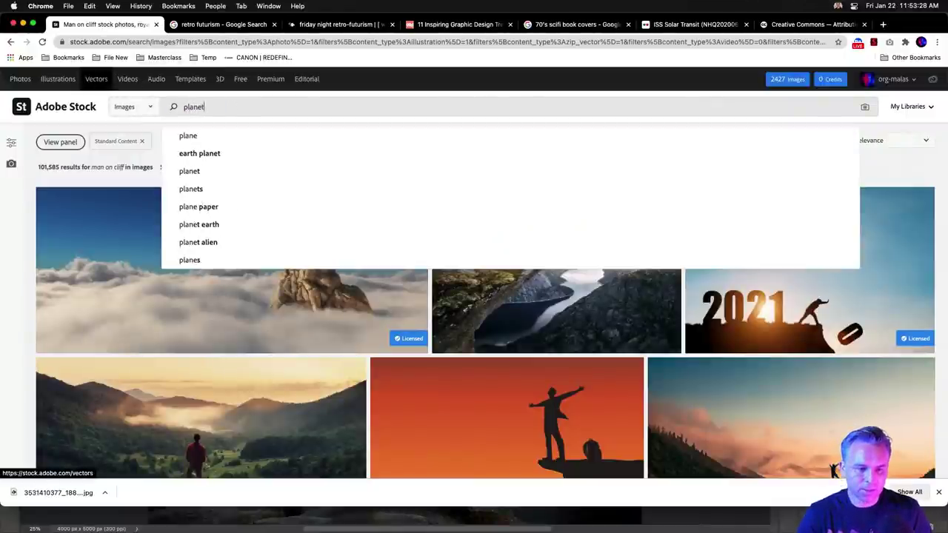
pyautogui.write('s')
pyautogui.press('Return')
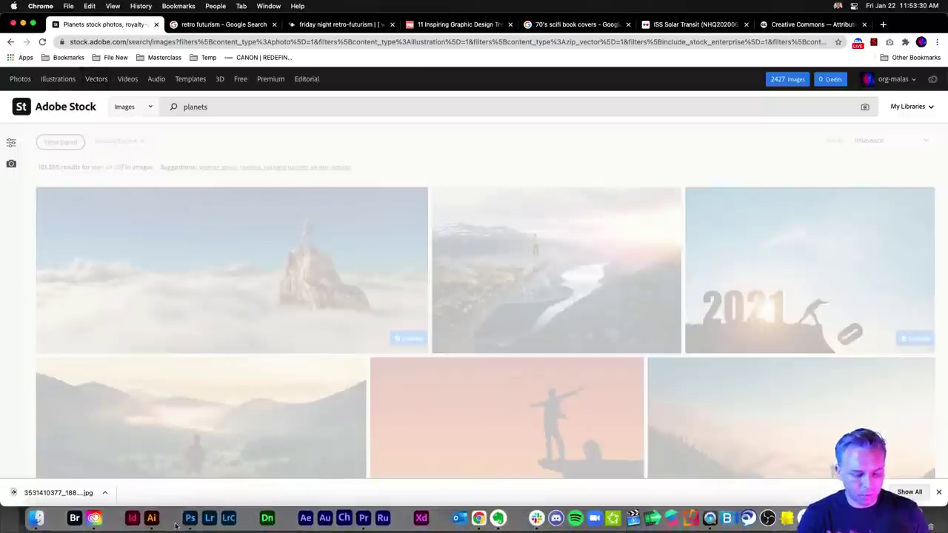
pyautogui.click(190, 516)
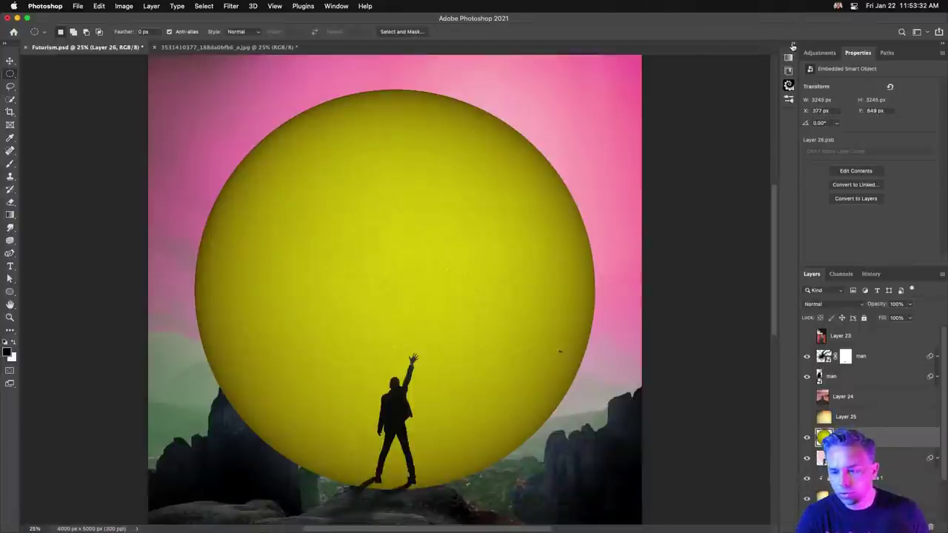
# Step: Search the Libraries panel for 'planets' and place the Planets graphic centred across the sun
pyautogui.click(793, 46)
pyautogui.click(705, 74)
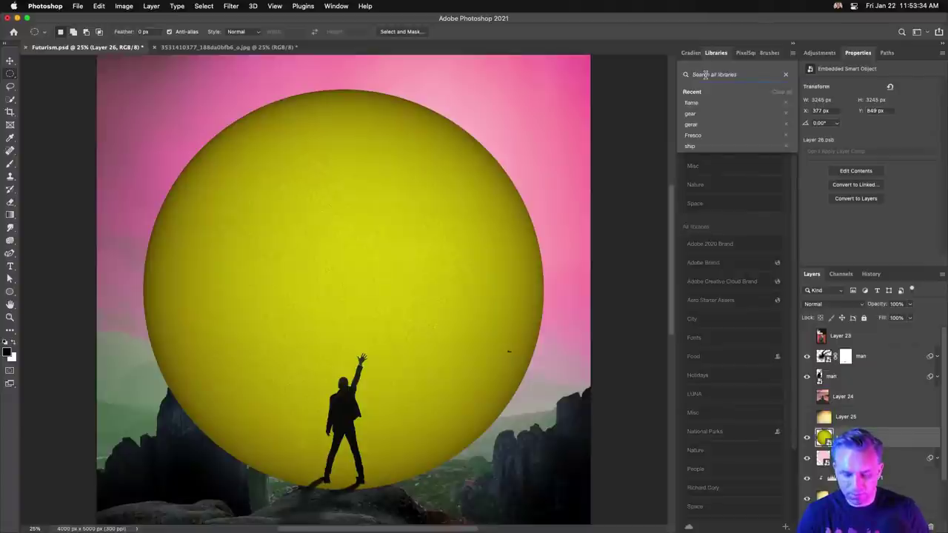
pyautogui.write('planets')
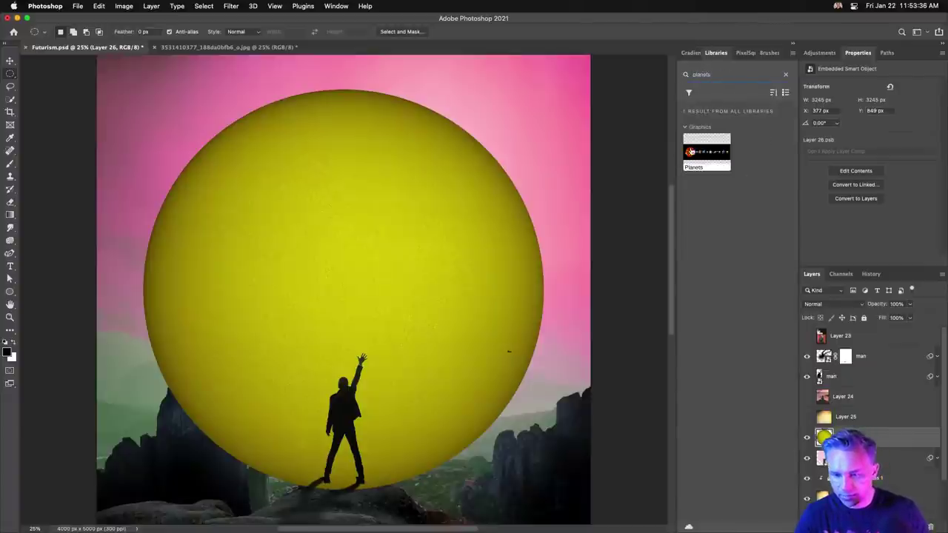
pyautogui.moveTo(696, 151); pyautogui.dragTo(275, 240)
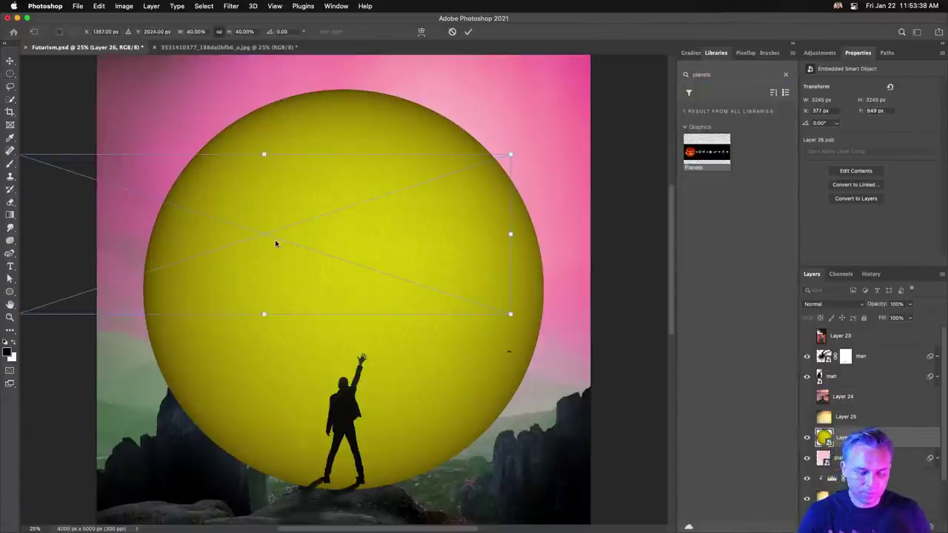
pyautogui.moveTo(164, 240); pyautogui.dragTo(258, 273)
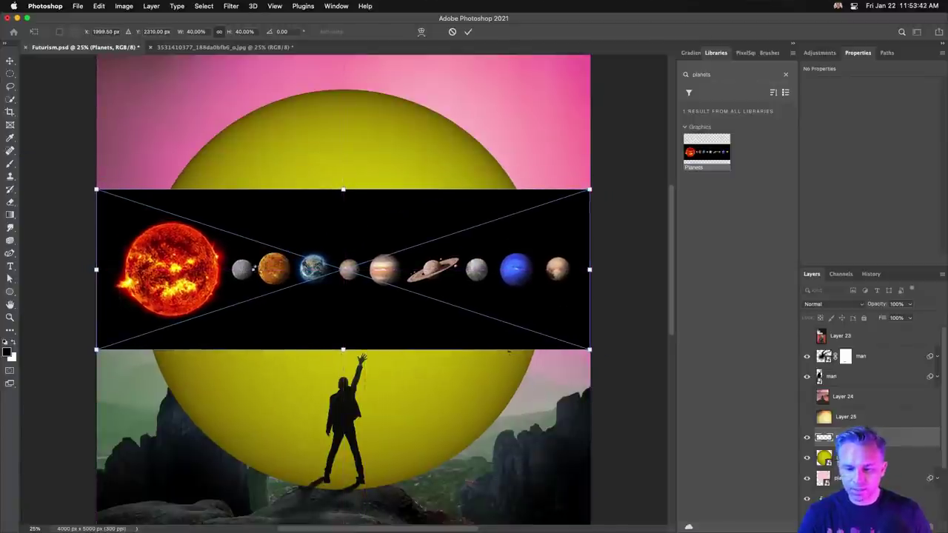
pyautogui.press('Return')
pyautogui.press('super+1')
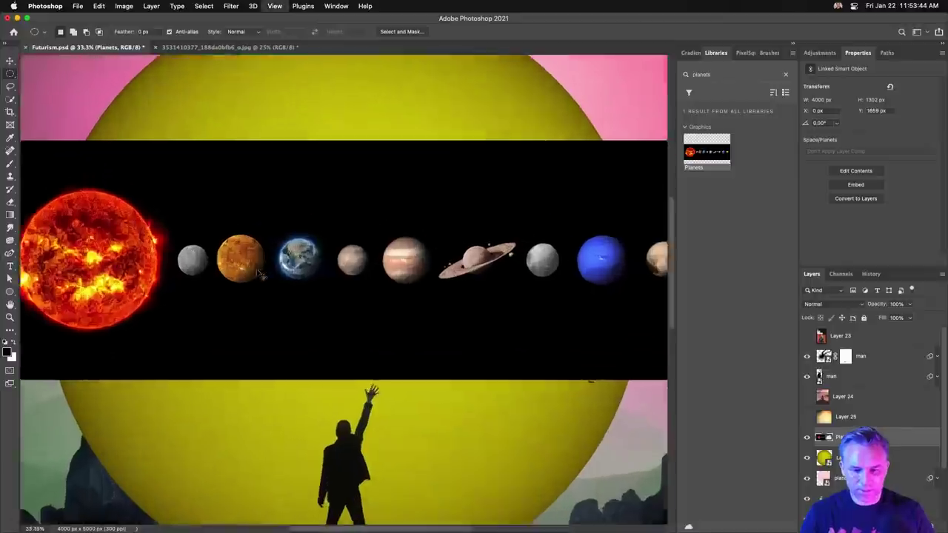
pyautogui.press('super+minus')
pyautogui.press('super+minus')
pyautogui.press('super+minus')
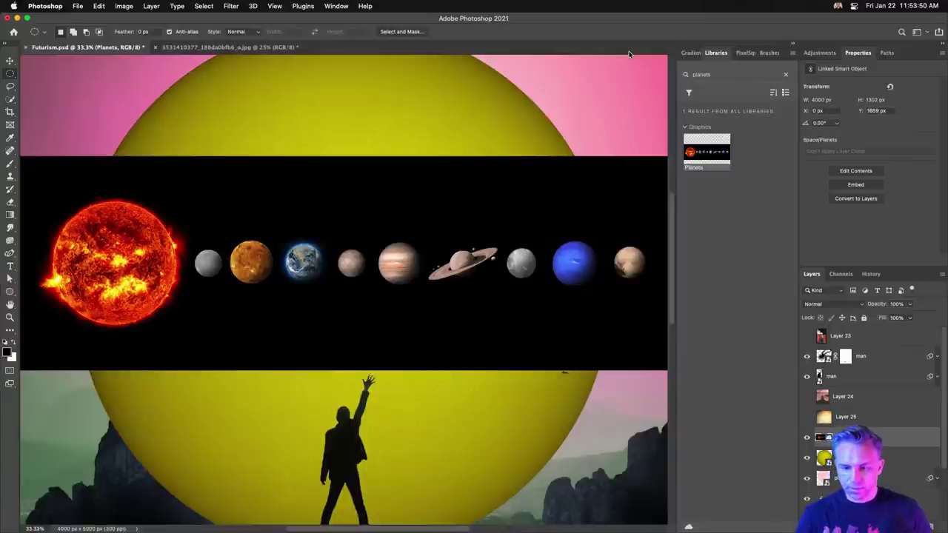
# Step: Open ColorSpheres.psd from the Streaming Projects › Compositing folder in Photoshop
pyautogui.moveTo(209, 518)
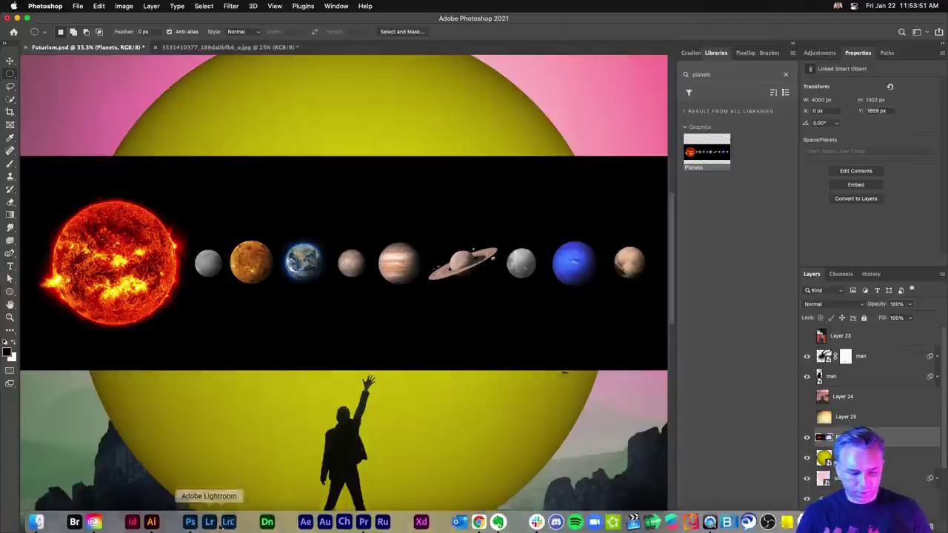
pyautogui.click(35, 518)
pyautogui.click(215, 277)
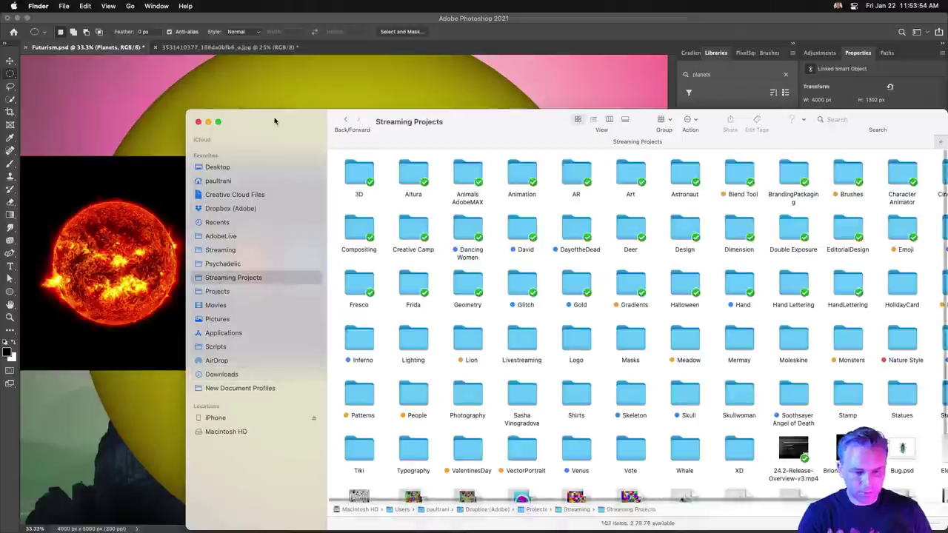
pyautogui.moveTo(274, 121); pyautogui.dragTo(179, 57)
pyautogui.doubleClick(264, 170)
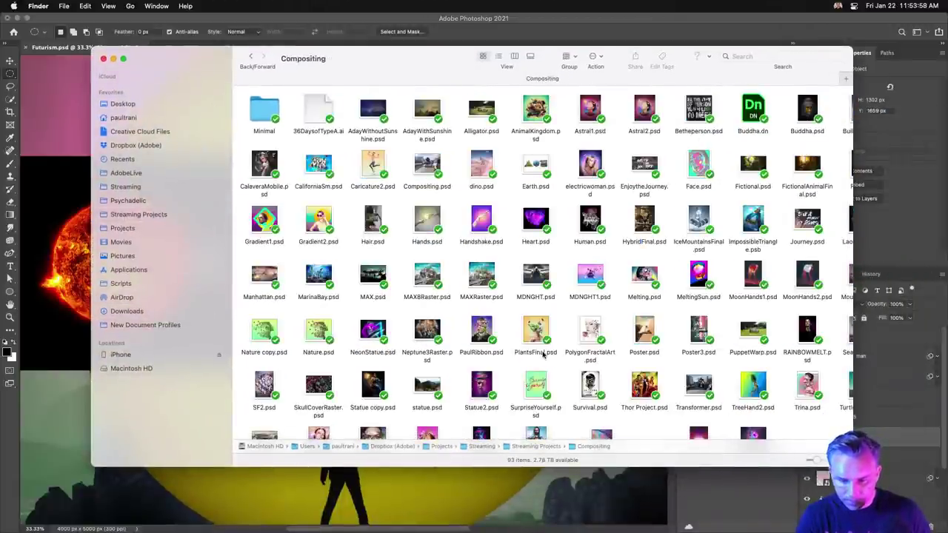
pyautogui.scroll(-2, 542, 355)
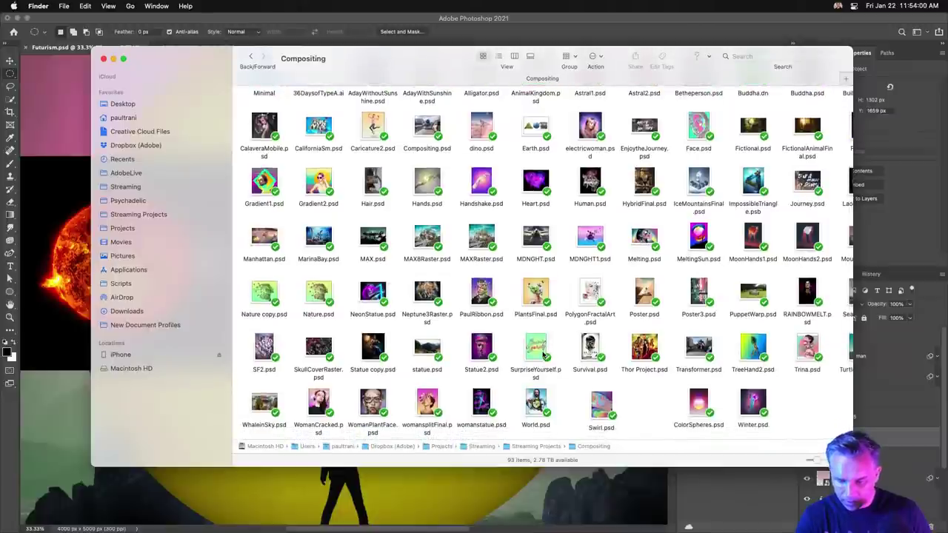
pyautogui.click(701, 406)
pyautogui.hscroll(5, 696, 404)
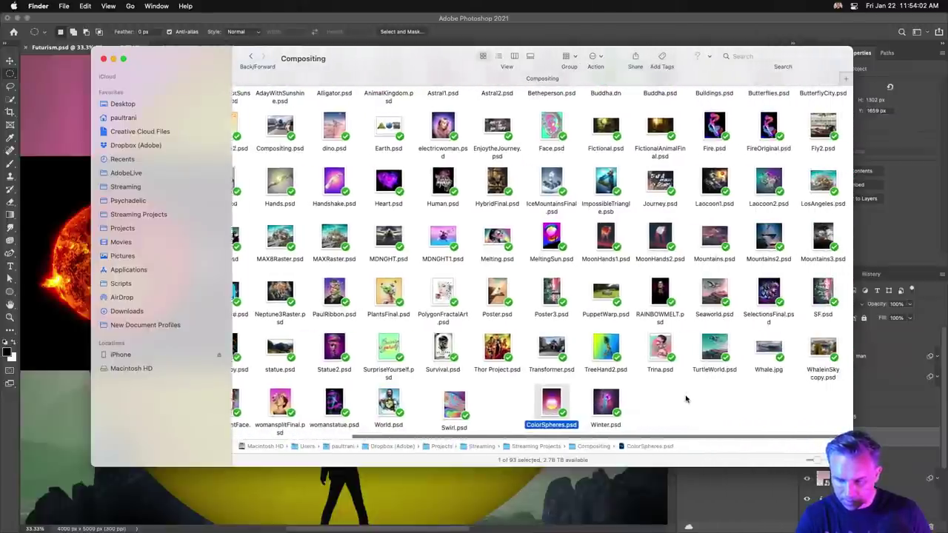
pyautogui.doubleClick(548, 404)
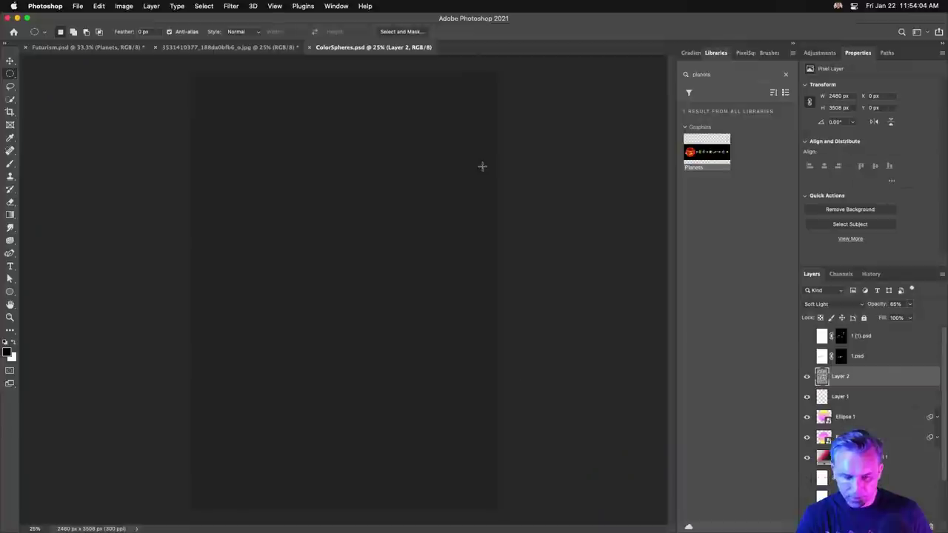
pyautogui.press('super+equal')
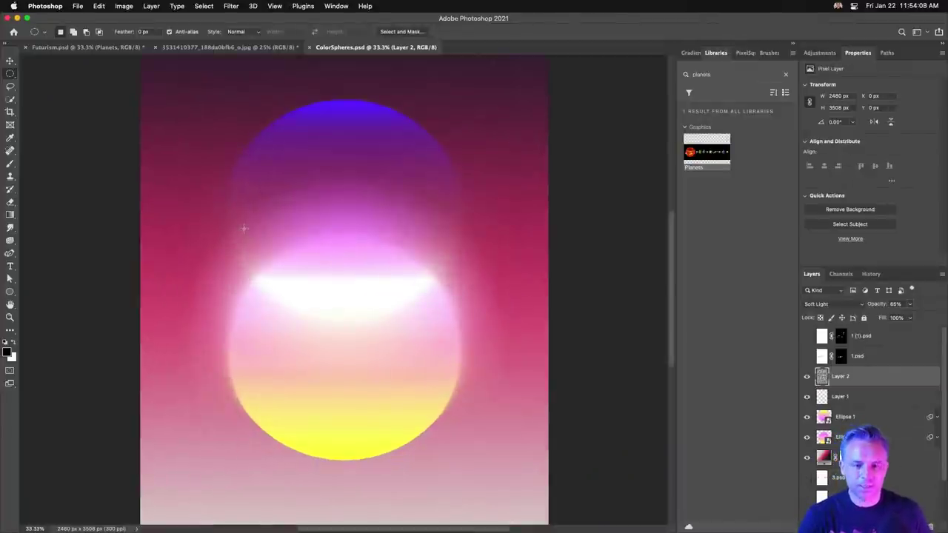
# Step: Open Winter.psd from the same Compositing folder
pyautogui.click(36, 515)
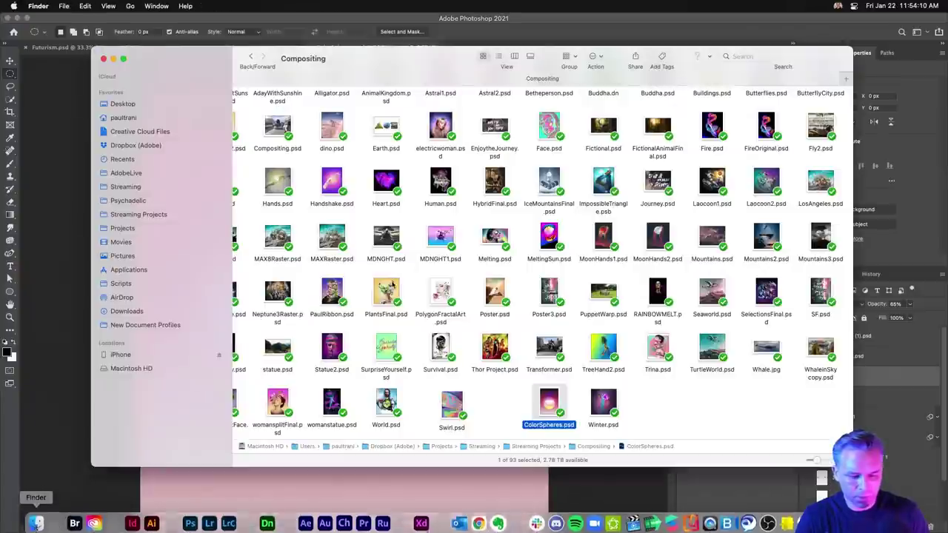
pyautogui.click(657, 412)
pyautogui.click(612, 412)
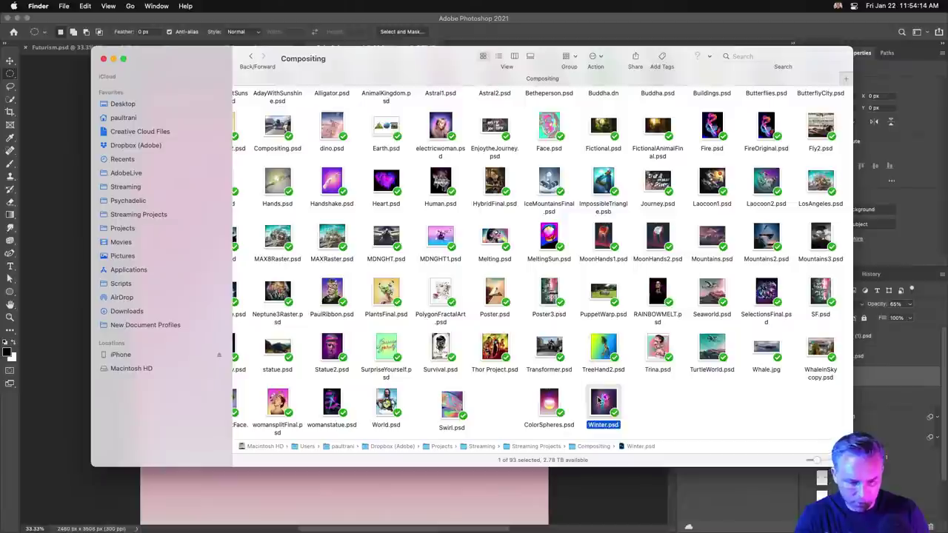
pyautogui.doubleClick(601, 401)
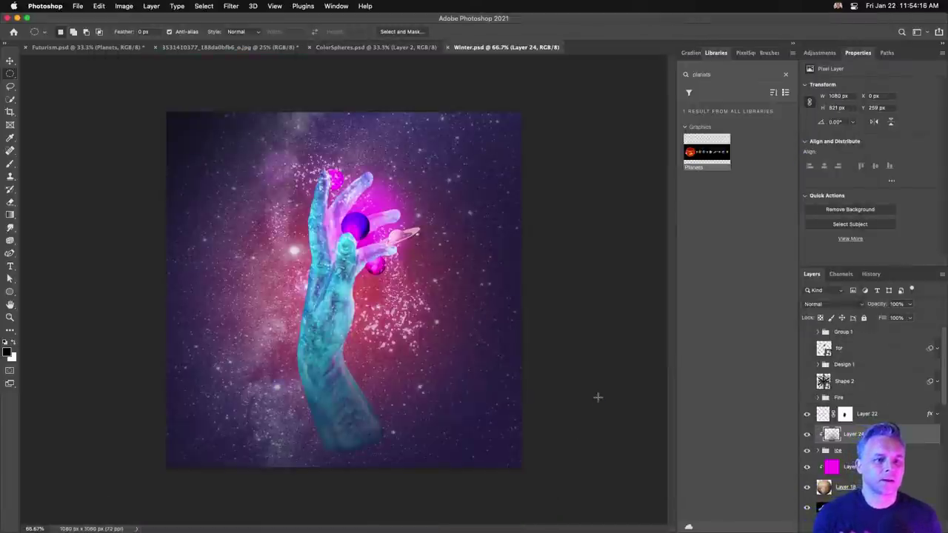
# Step: Locate Laocoon1.psd in the Compositing folder's icon view and open it in Photoshop
pyautogui.moveTo(267, 528)
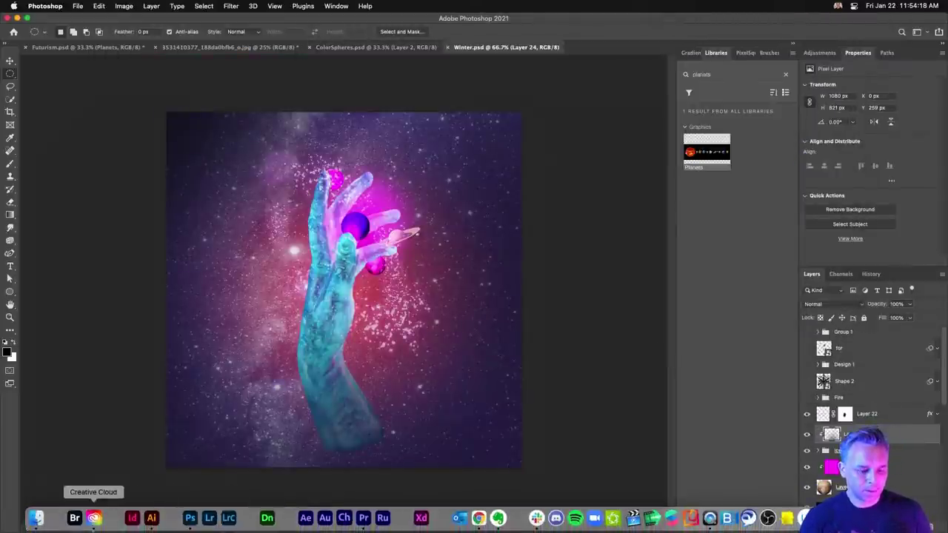
pyautogui.click(35, 519)
pyautogui.hscroll(-2, 546, 335)
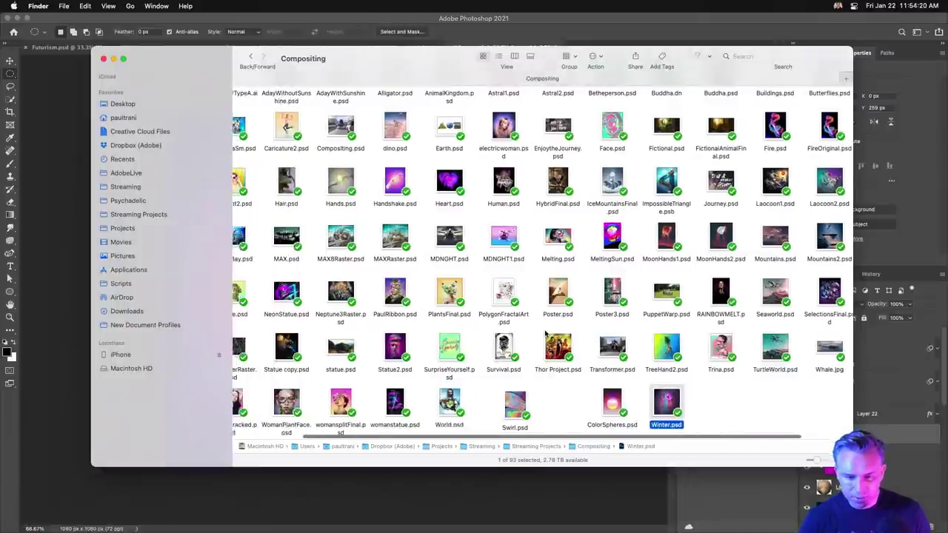
pyautogui.scroll(3, 343, 246)
pyautogui.hscroll(-2, 343, 245)
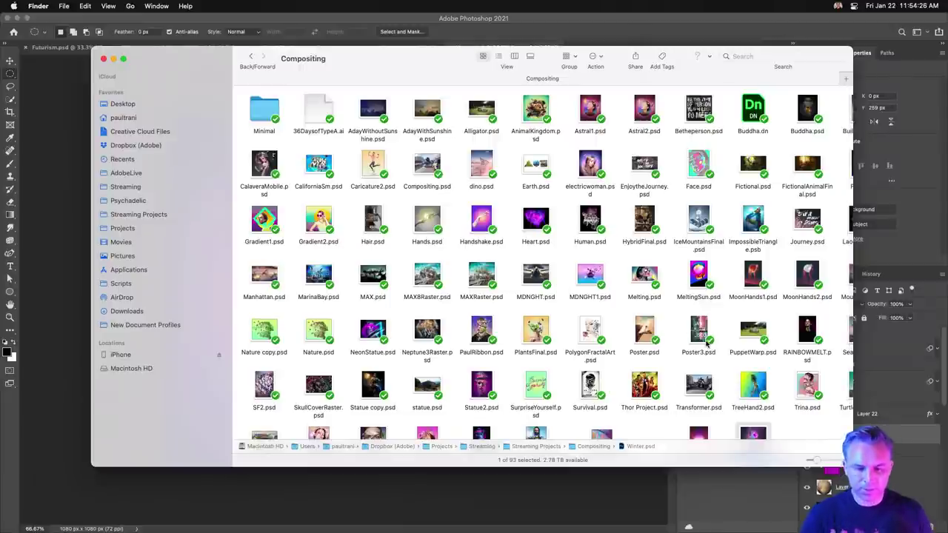
pyautogui.hscroll(2, 569, 249)
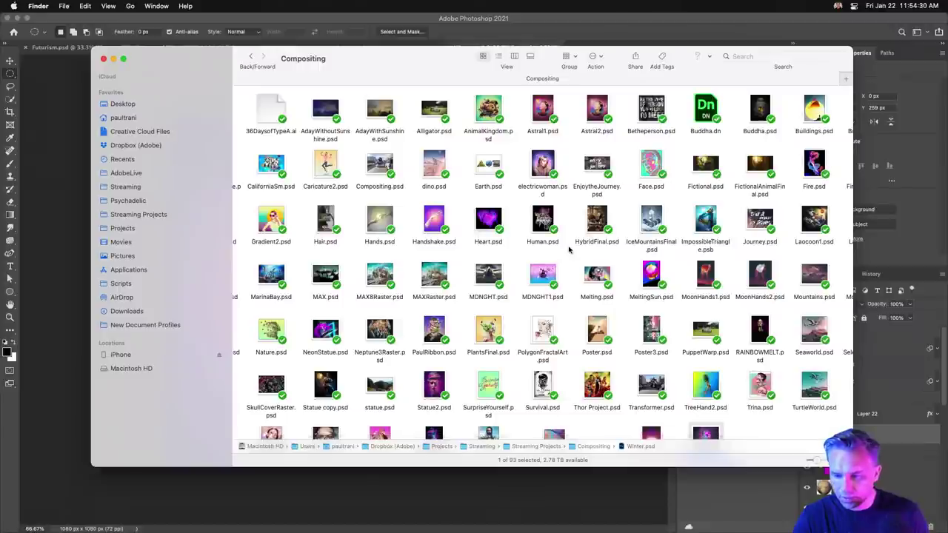
pyautogui.hscroll(4, 569, 250)
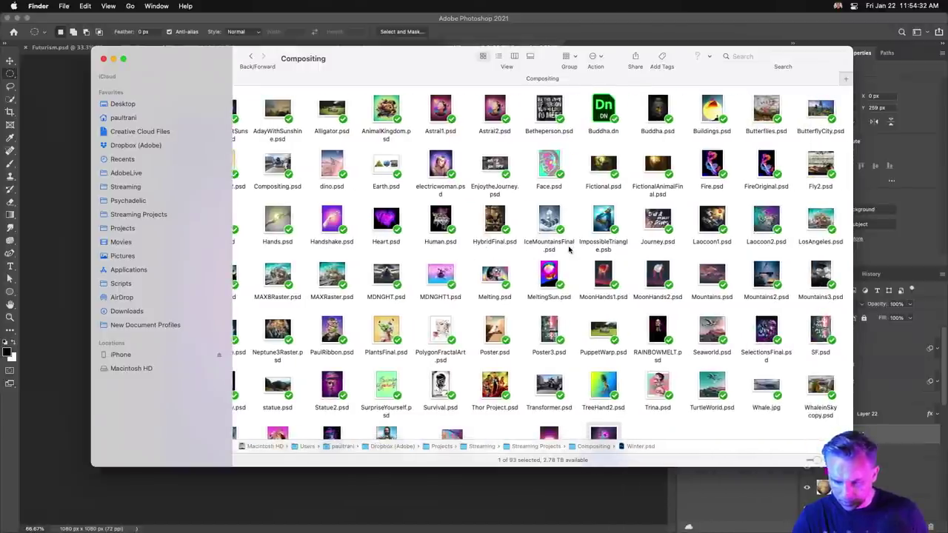
pyautogui.scroll(-2, 569, 249)
pyautogui.hscroll(-4, 569, 250)
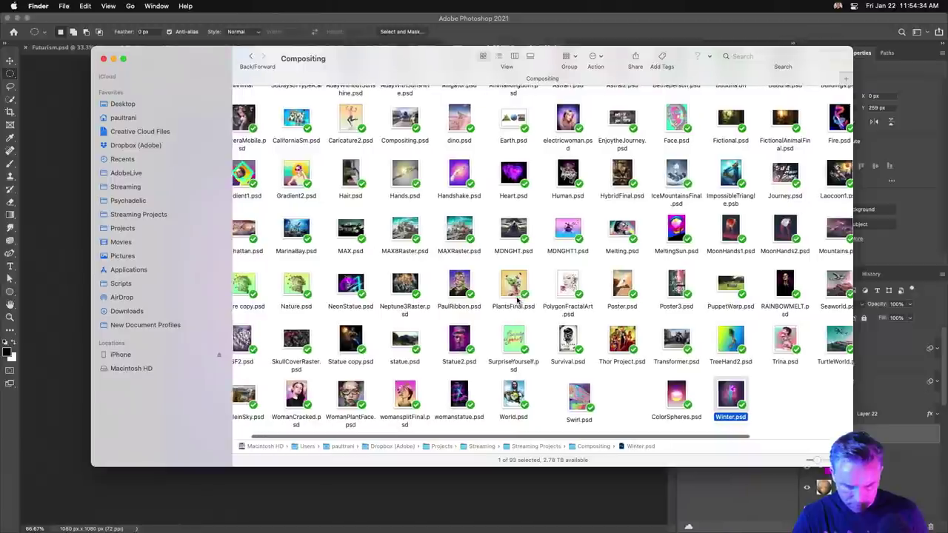
pyautogui.hscroll(-1, 519, 300)
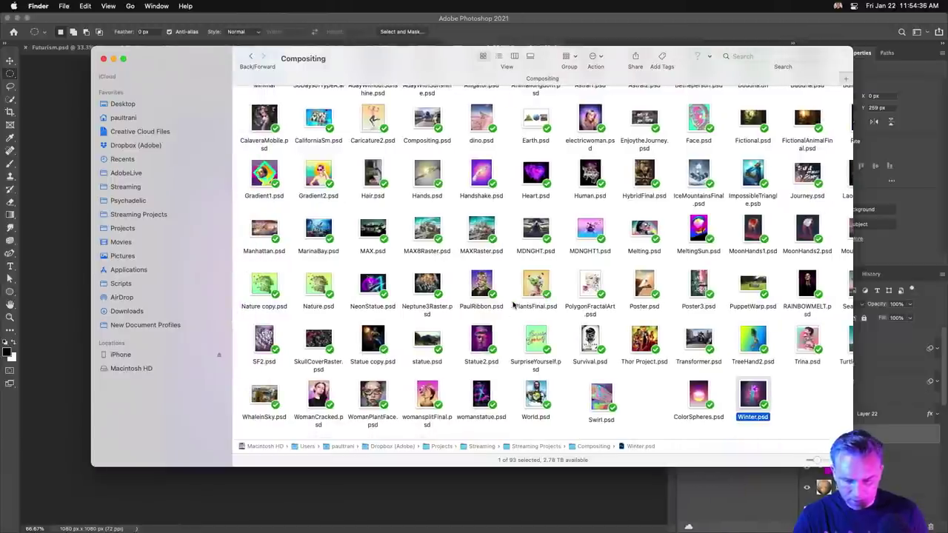
pyautogui.click(482, 342)
pyautogui.scroll(2, 483, 341)
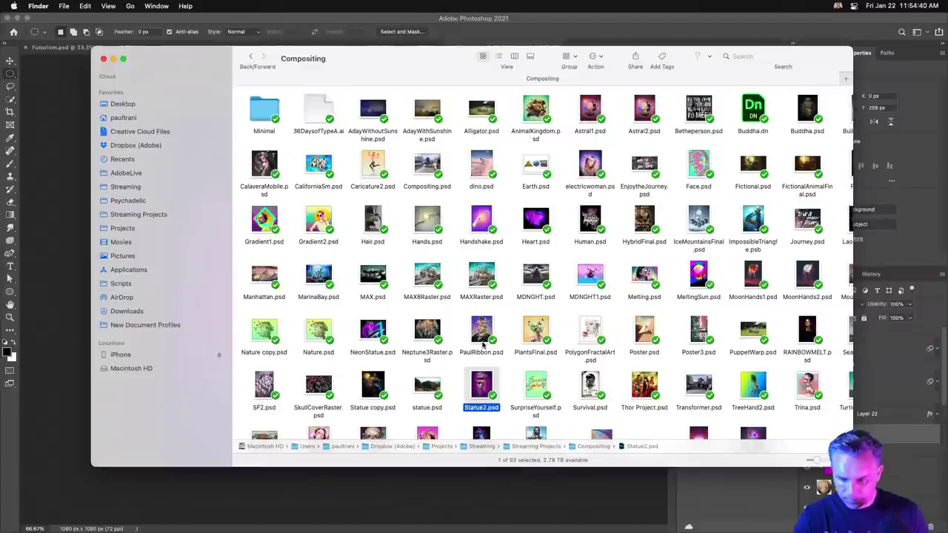
pyautogui.hscroll(5, 483, 342)
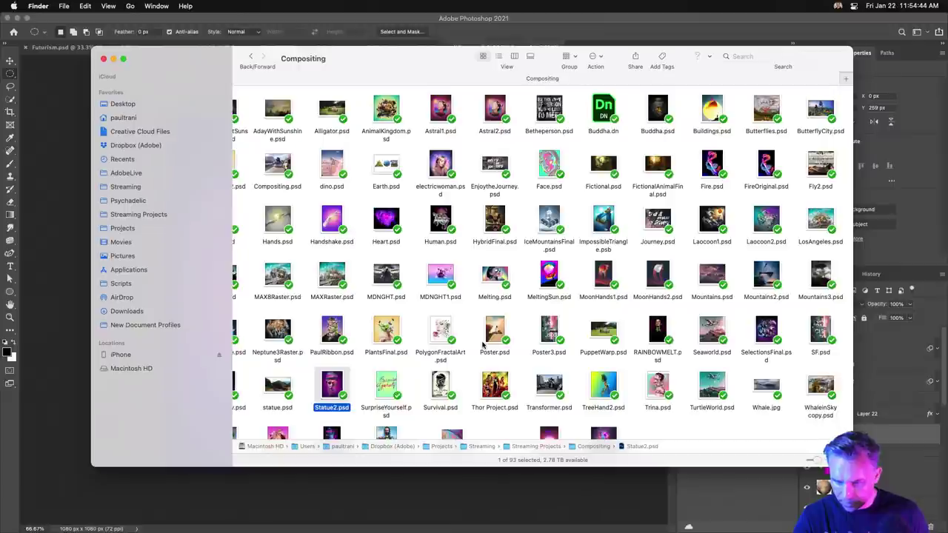
pyautogui.click(714, 222)
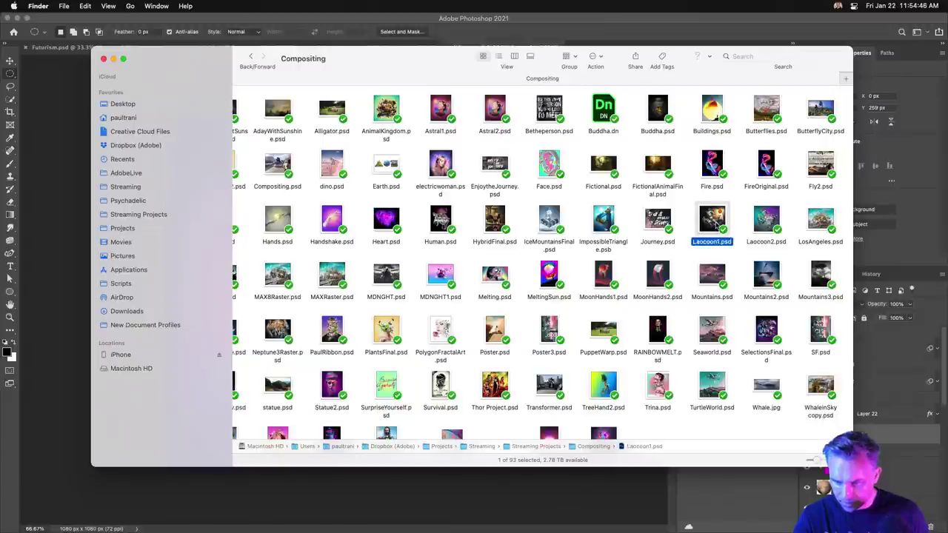
pyautogui.hscroll(-1, 715, 229)
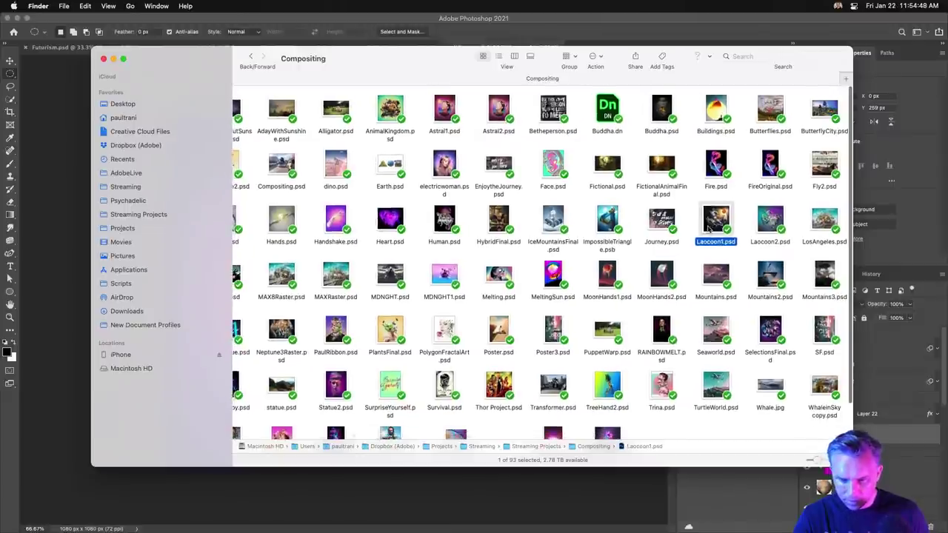
pyautogui.press('super+Tab')
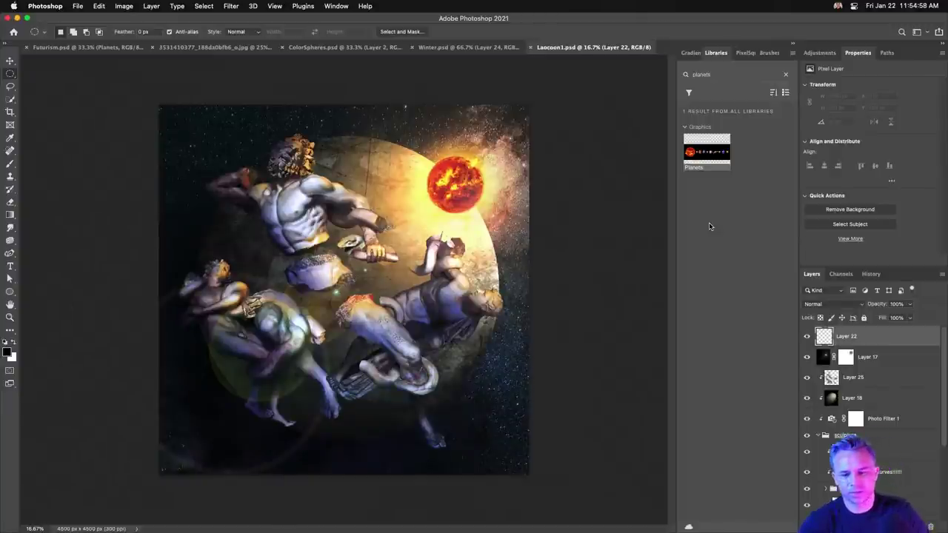
# Step: Hide Laocoon1's sculpture group and the layers above it, then tile all open documents
pyautogui.doubleClick(909, 55)
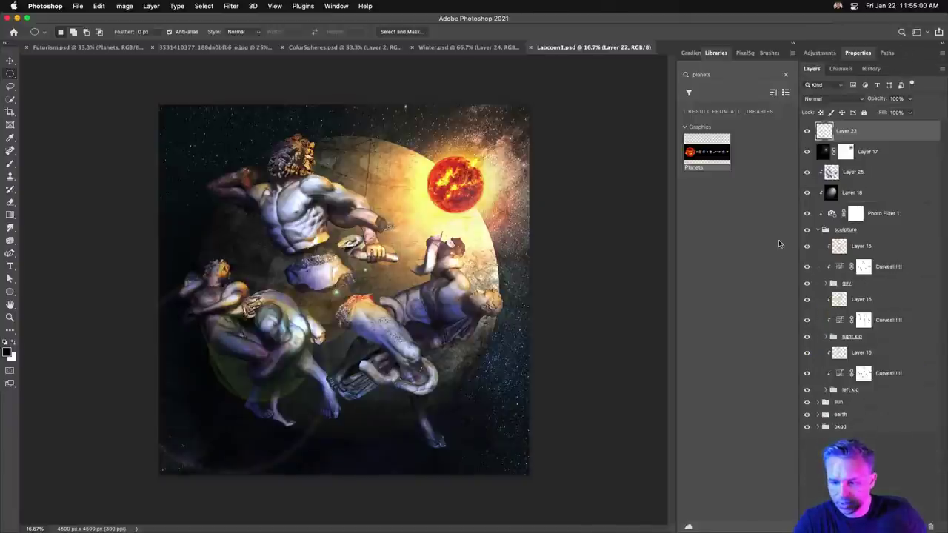
pyautogui.click(825, 231)
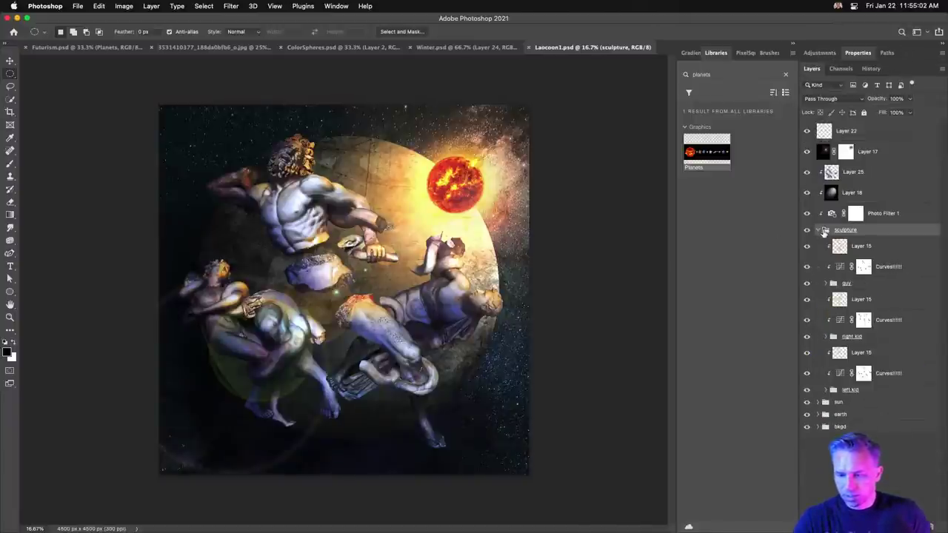
pyautogui.click(818, 231)
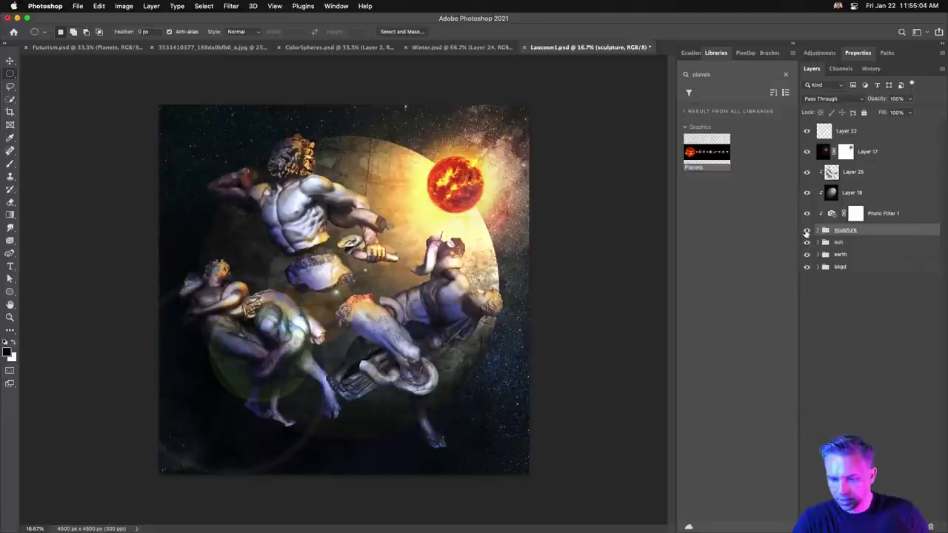
pyautogui.moveTo(807, 230); pyautogui.dragTo(807, 131)
pyautogui.click(818, 243)
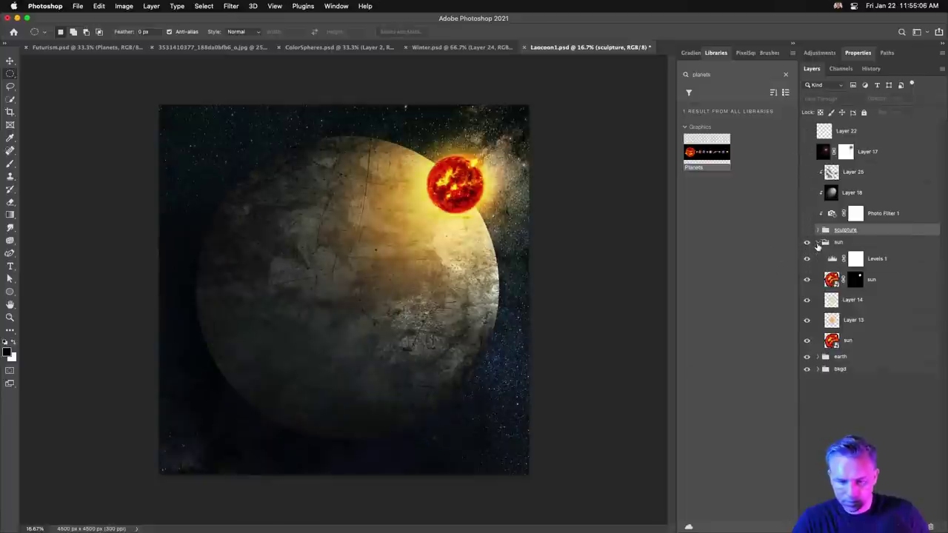
pyautogui.click(819, 358)
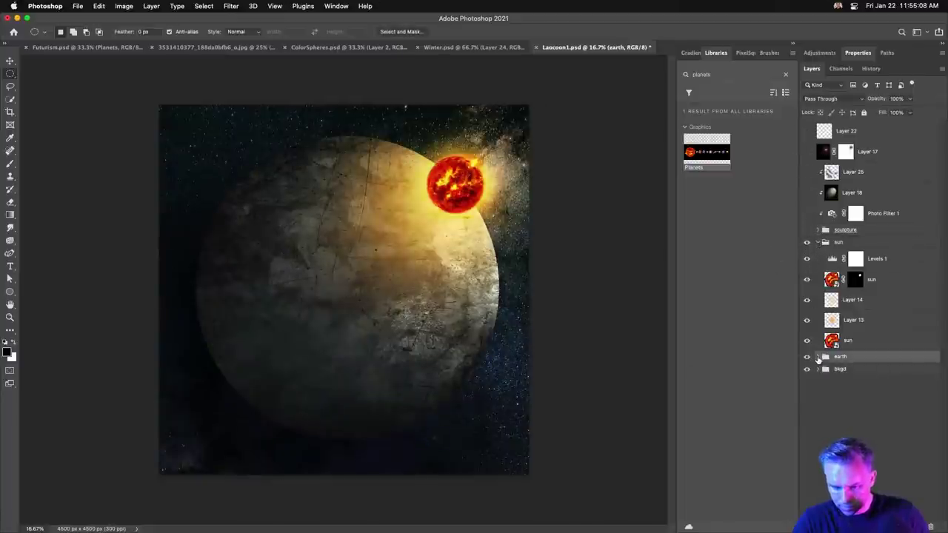
pyautogui.click(818, 357)
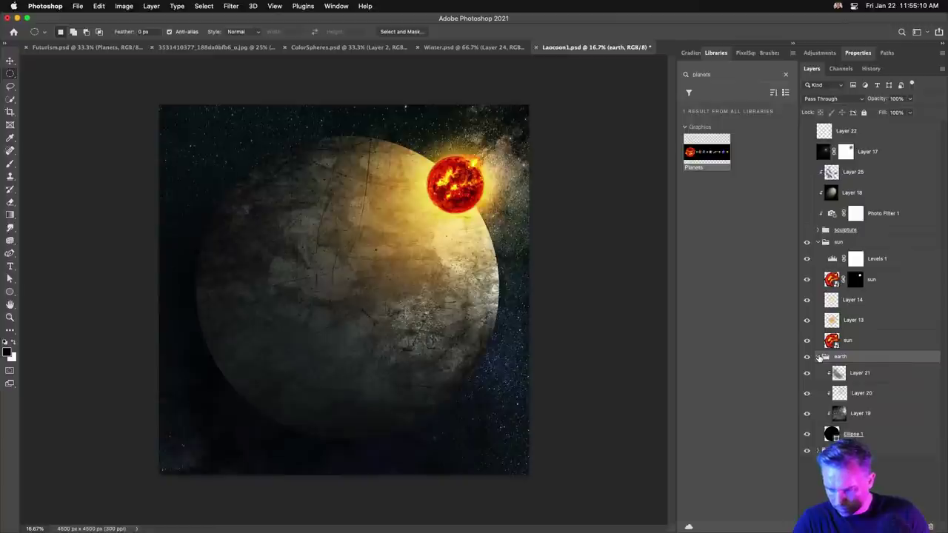
pyautogui.click(818, 357)
pyautogui.hotkey('ctrl', 'alt', 't')
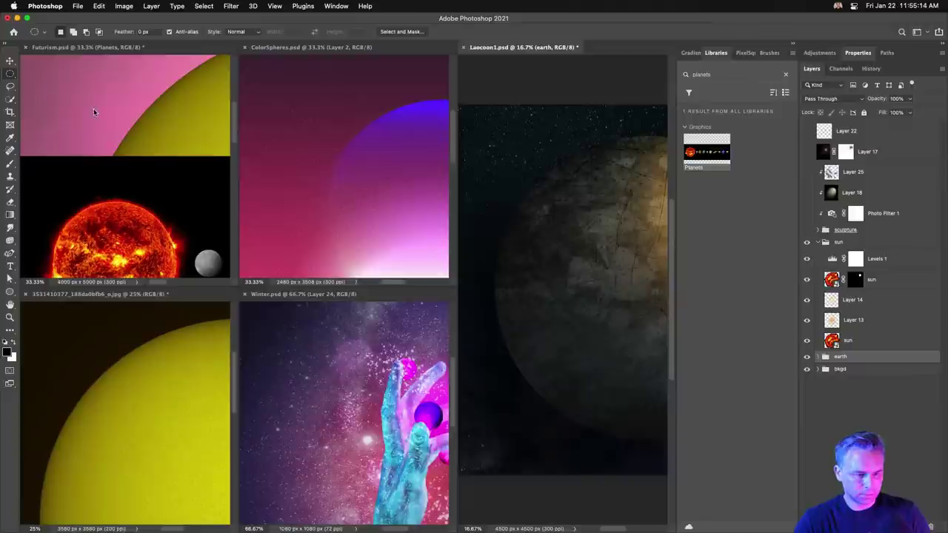
# Step: Close the yellow-circle document without saving
pyautogui.click(110, 368)
pyautogui.press('super+w')
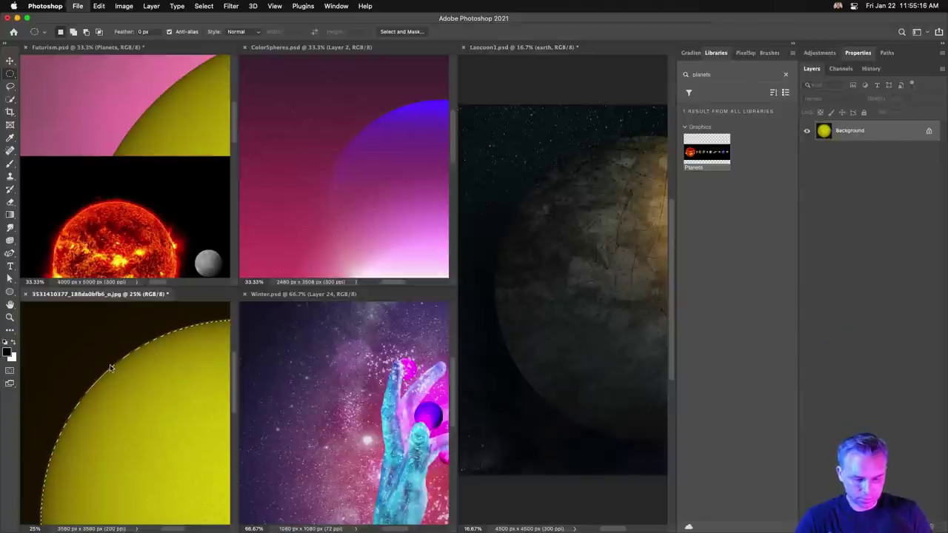
pyautogui.click(452, 220)
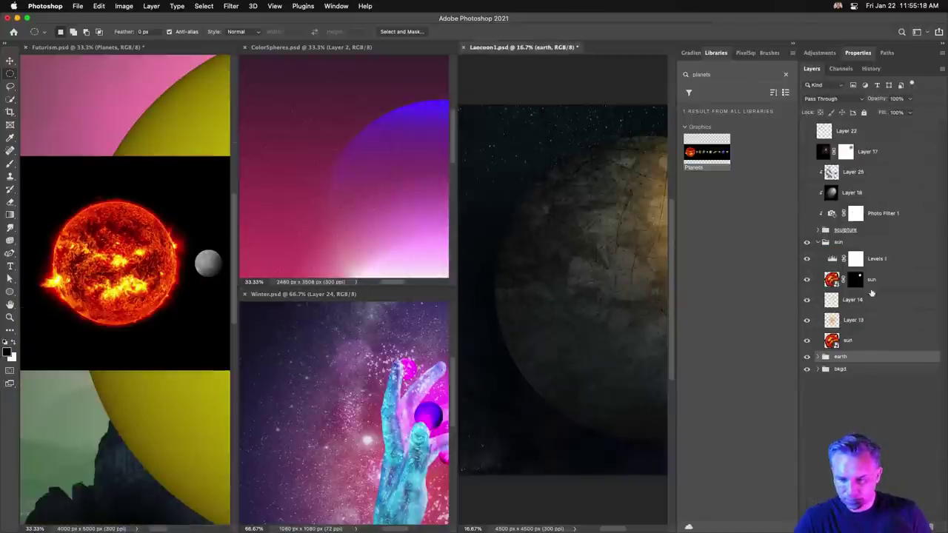
# Step: Copy the whole sun group into the Futurism document
pyautogui.click(874, 280)
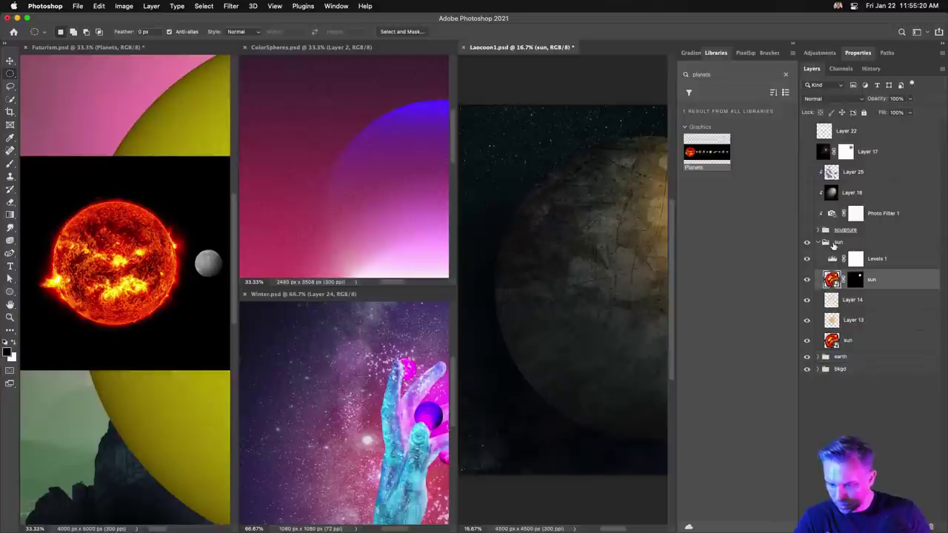
pyautogui.click(835, 243)
pyautogui.moveTo(813, 244); pyautogui.dragTo(84, 144)
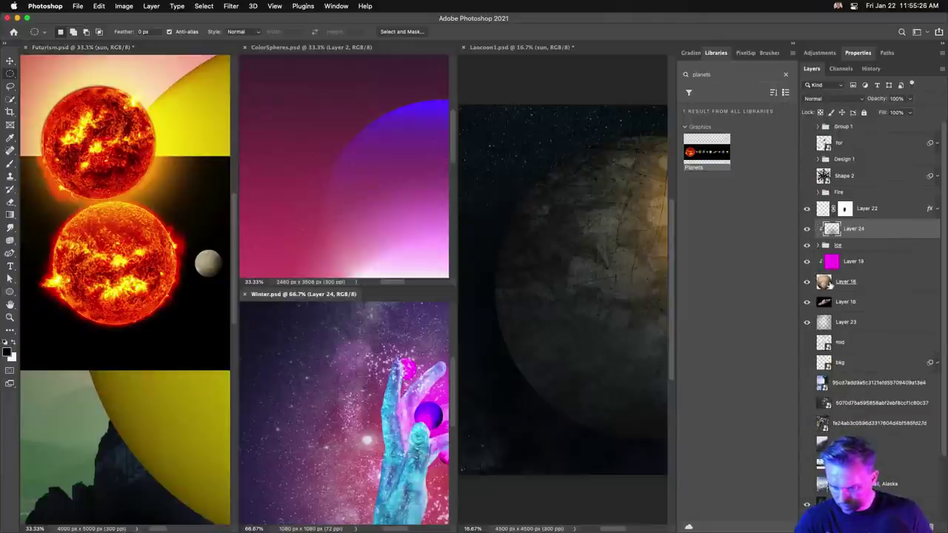
# Step: Copy Winter's Layer 18 planet ball into Futurism and reposition Layer 26
pyautogui.click(830, 284)
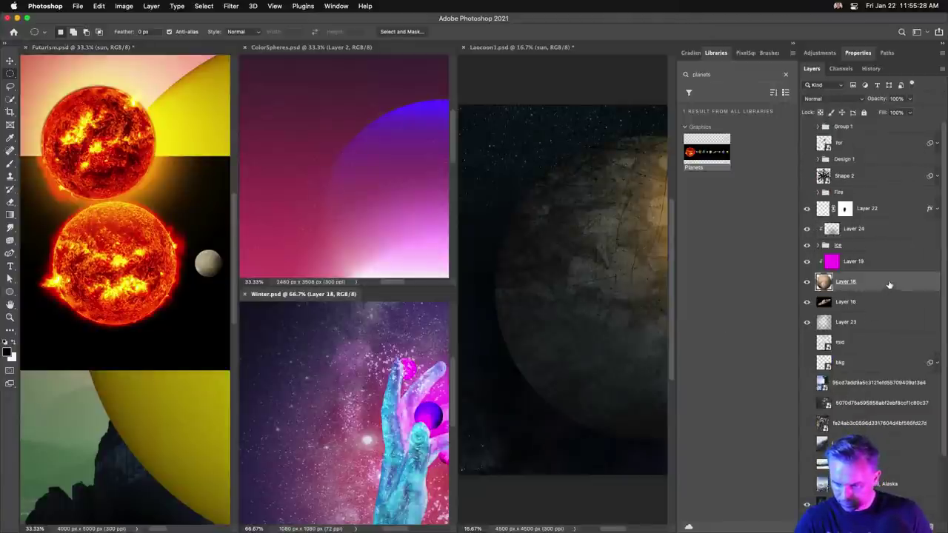
pyautogui.doubleClick(880, 285)
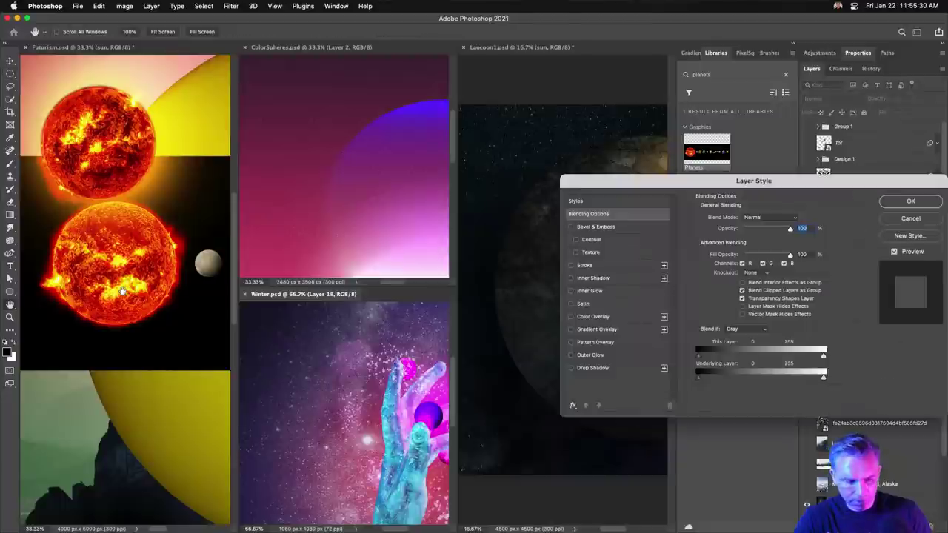
pyautogui.click(894, 220)
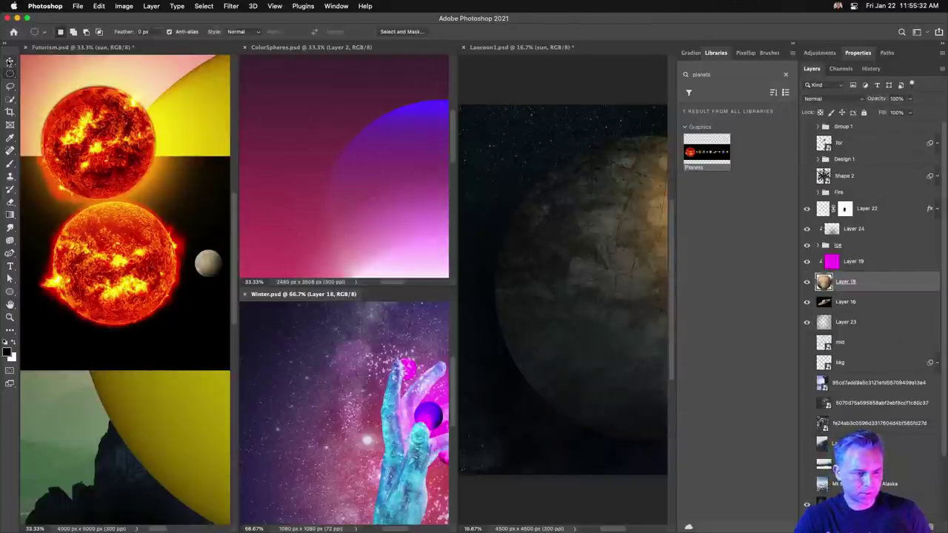
pyautogui.moveTo(860, 282); pyautogui.dragTo(207, 261)
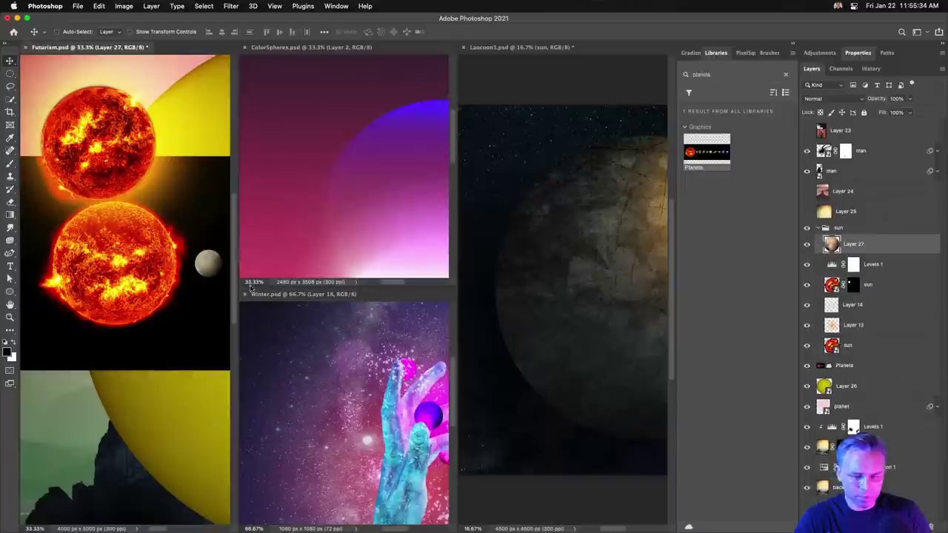
pyautogui.click(842, 386)
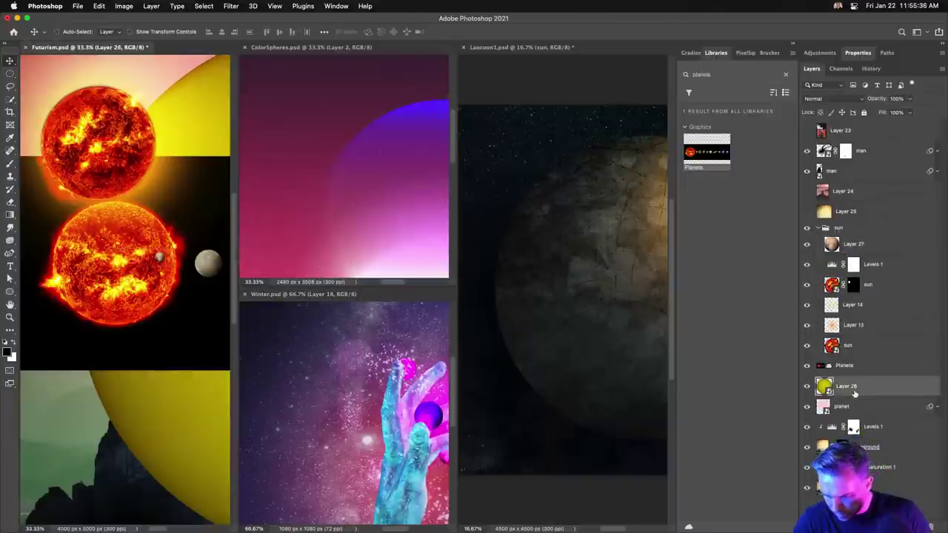
pyautogui.moveTo(262, 246); pyautogui.dragTo(362, 365)
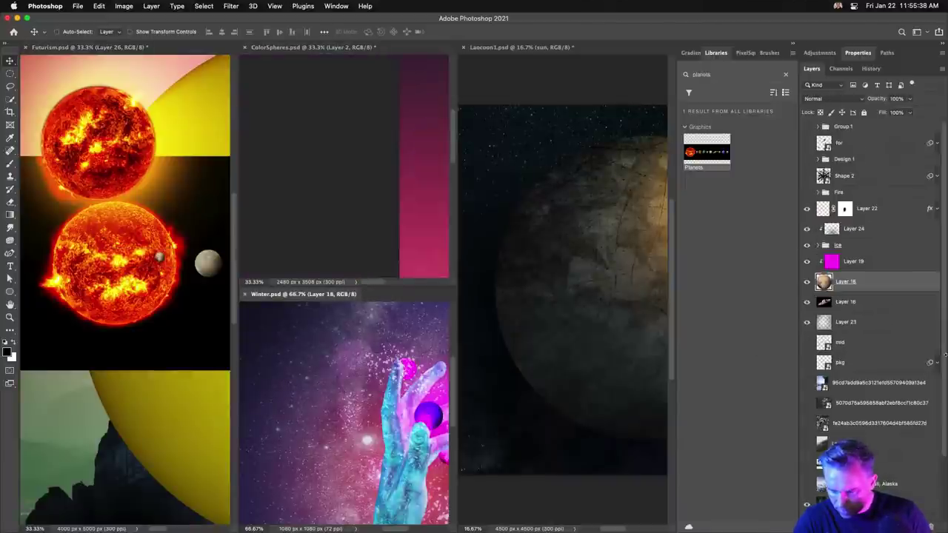
pyautogui.scroll(-2, 857, 314)
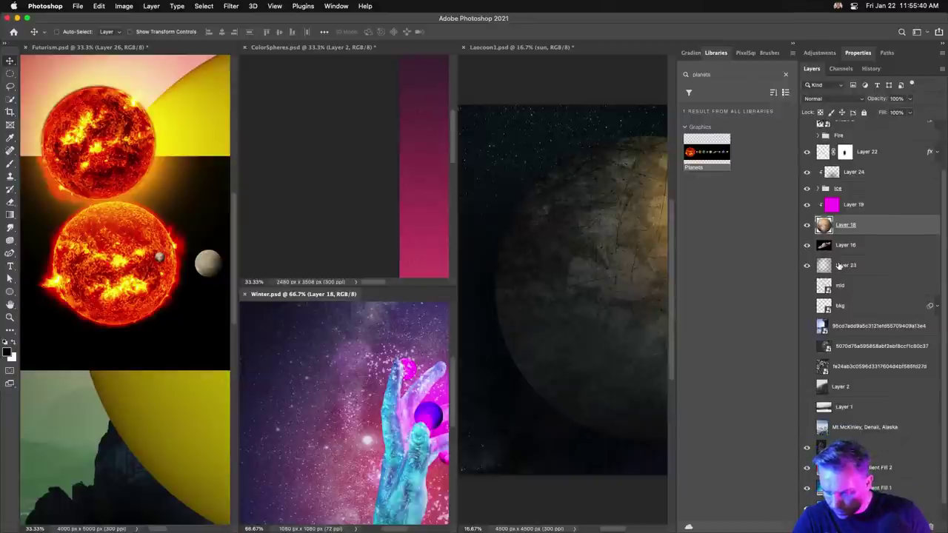
# Step: Bring a starfield layer into Futurism and preview Winter's Fire group flames
pyautogui.moveTo(835, 225); pyautogui.dragTo(80, 323)
pyautogui.click(347, 410)
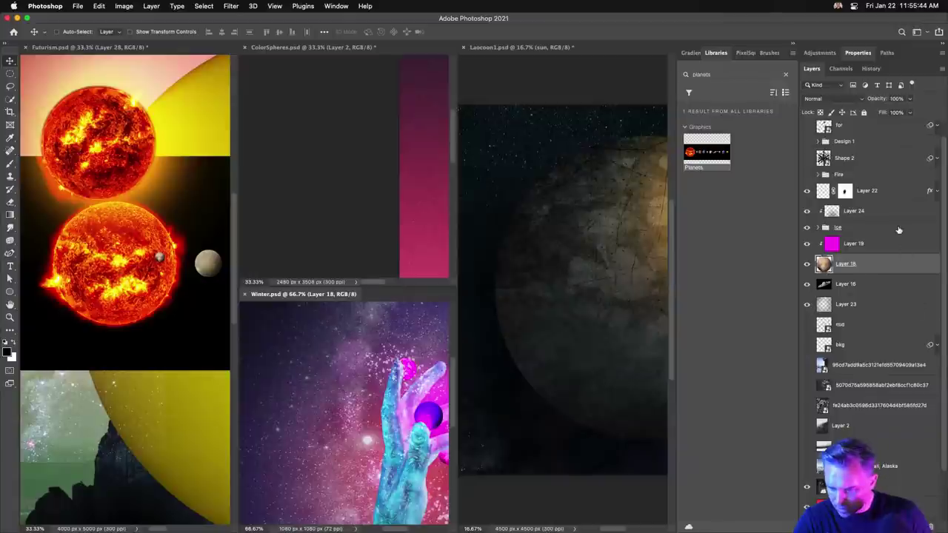
pyautogui.scroll(-2, 887, 249)
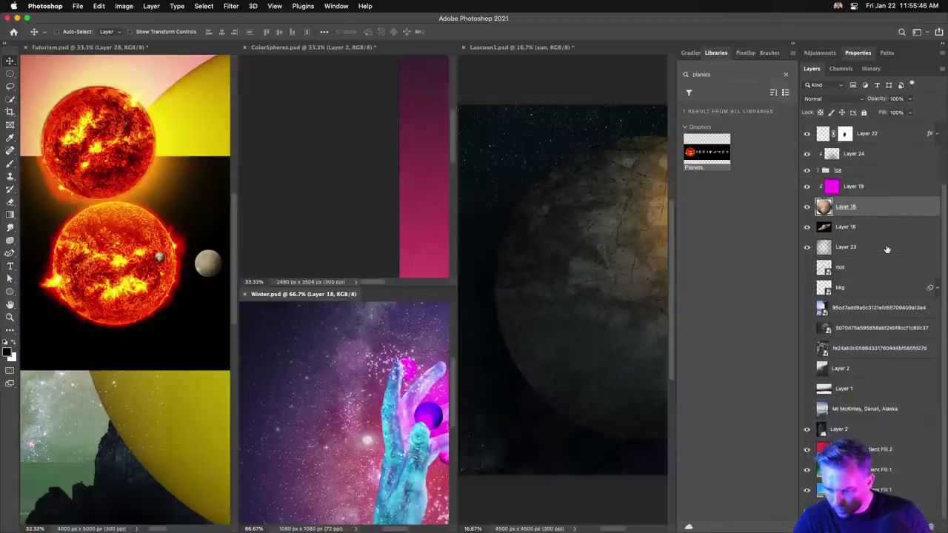
pyautogui.scroll(3, 887, 249)
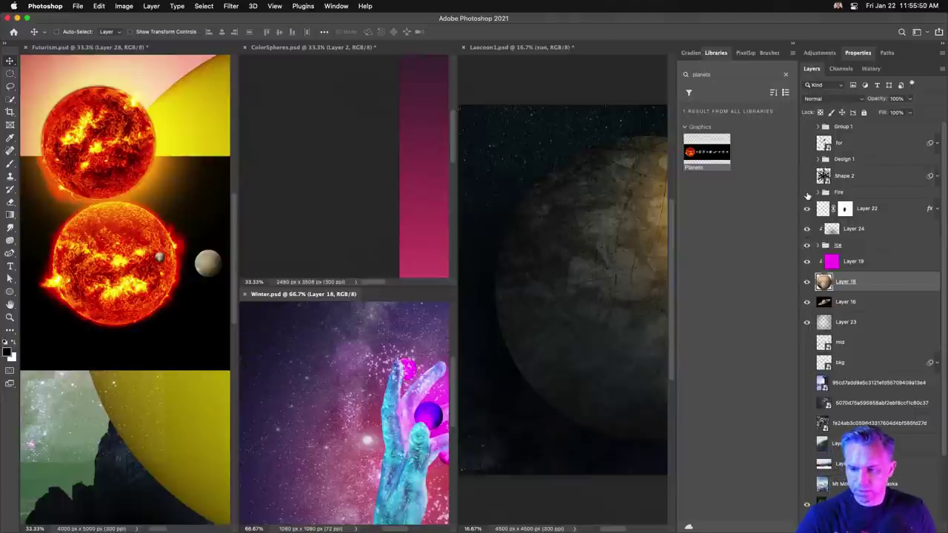
pyautogui.click(806, 192)
pyautogui.click(807, 192)
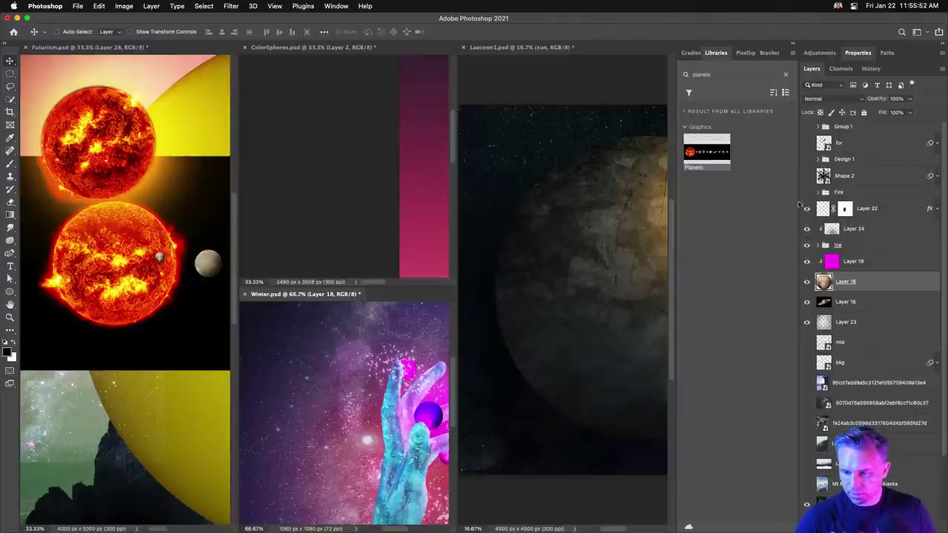
# Step: Copy Laocoon1's starfield layer from the bkgd group into the Futurism poster
pyautogui.click(555, 97)
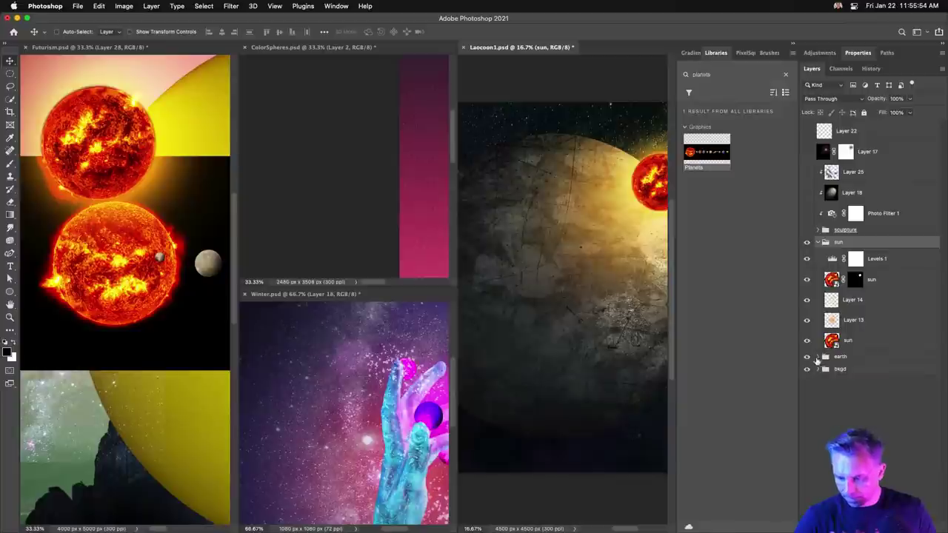
pyautogui.click(818, 357)
pyautogui.click(817, 452)
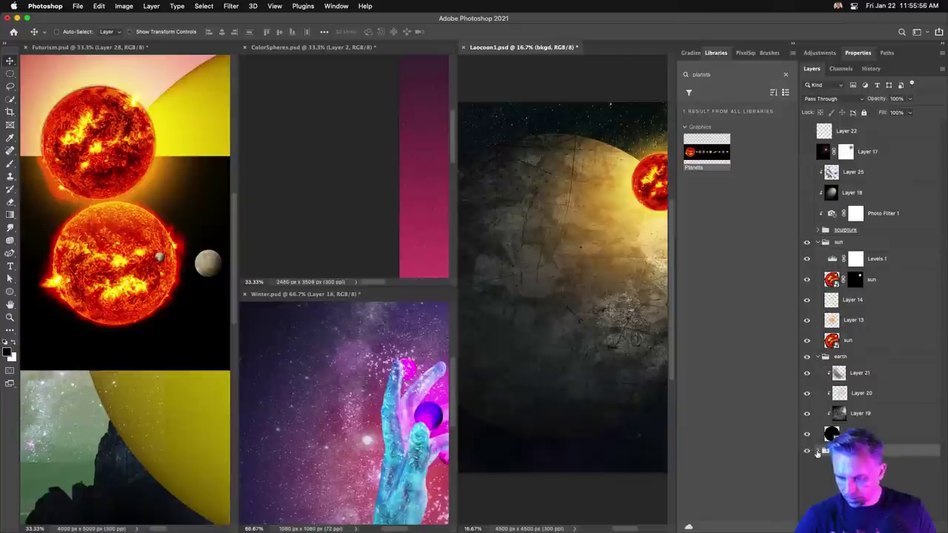
pyautogui.click(817, 452)
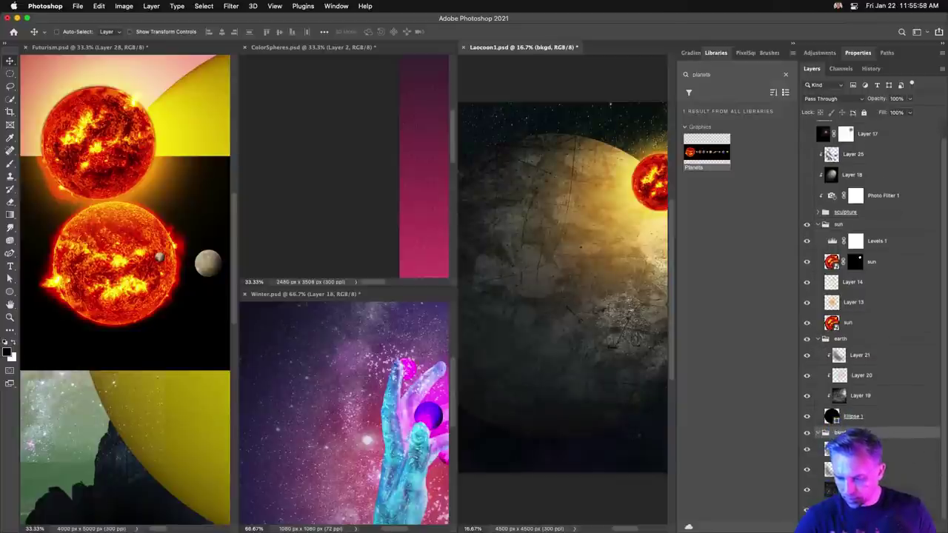
pyautogui.moveTo(844, 453); pyautogui.dragTo(148, 342)
# Step: Close Laocoon1 without saving, then activate Winter and start closing it
pyautogui.click(577, 157)
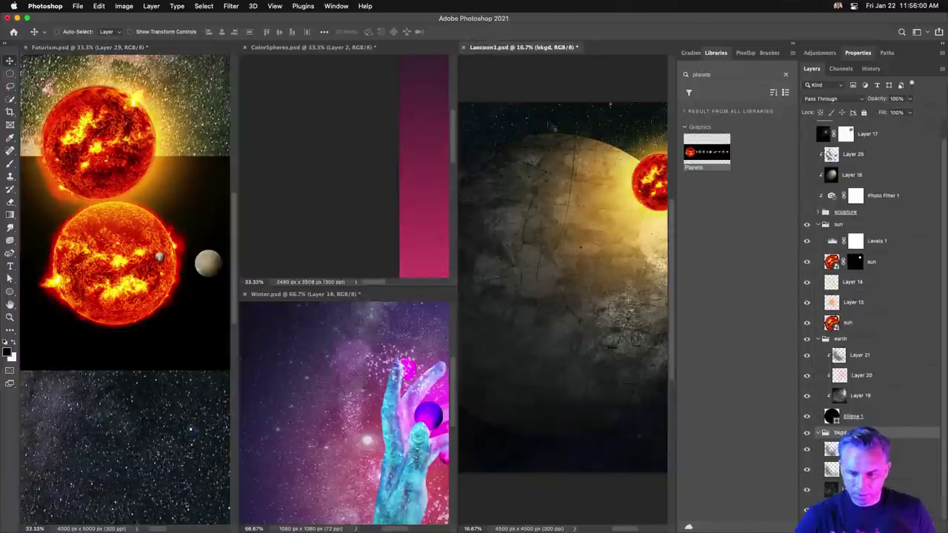
pyautogui.press('super+w')
pyautogui.click(452, 214)
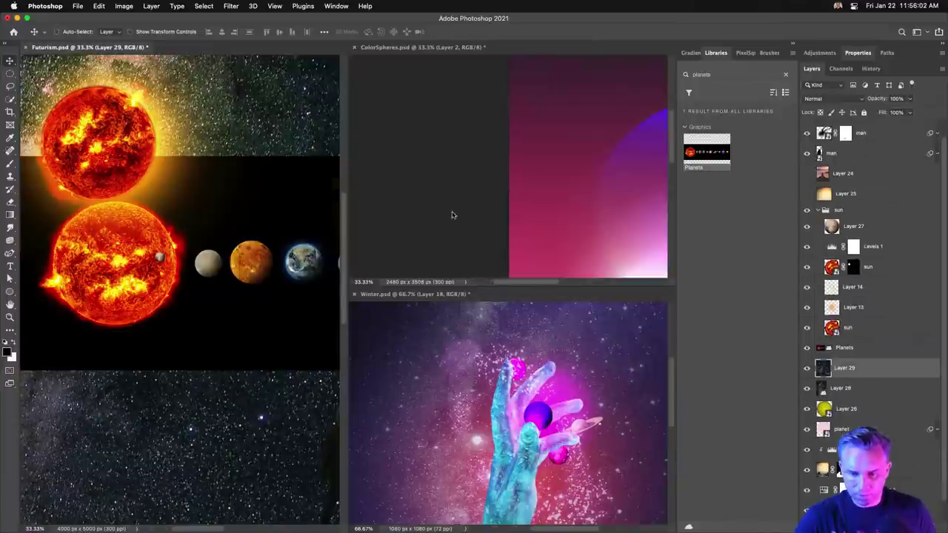
pyautogui.click(474, 167)
pyautogui.click(591, 363)
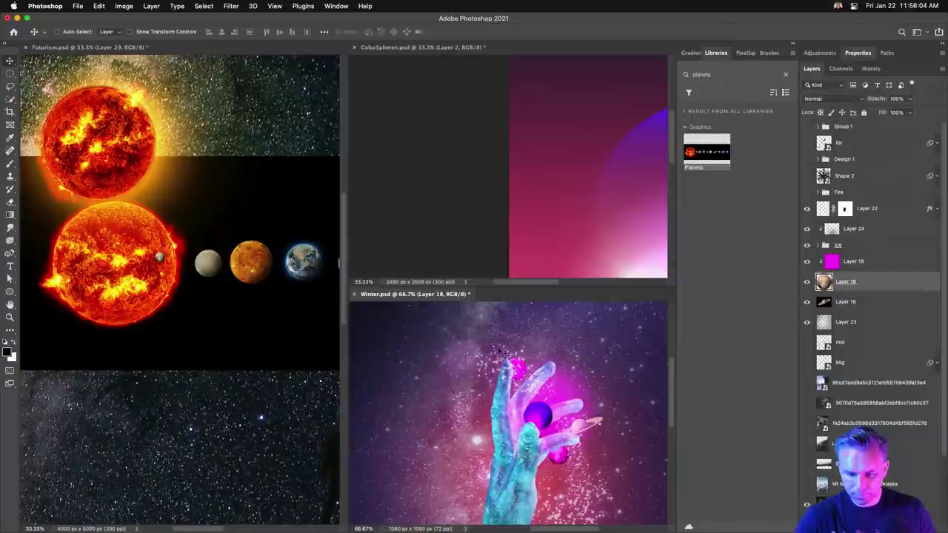
pyautogui.press('super+w')
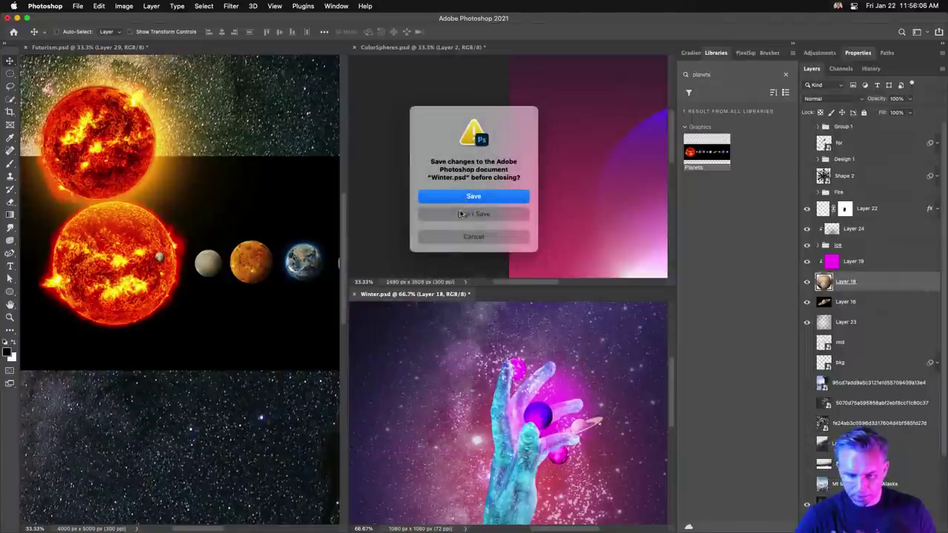
# Step: Discard Winter's changes, zoom out on Futurism, and hide the Planets band and starfield layers
pyautogui.click(463, 220)
pyautogui.click(247, 172)
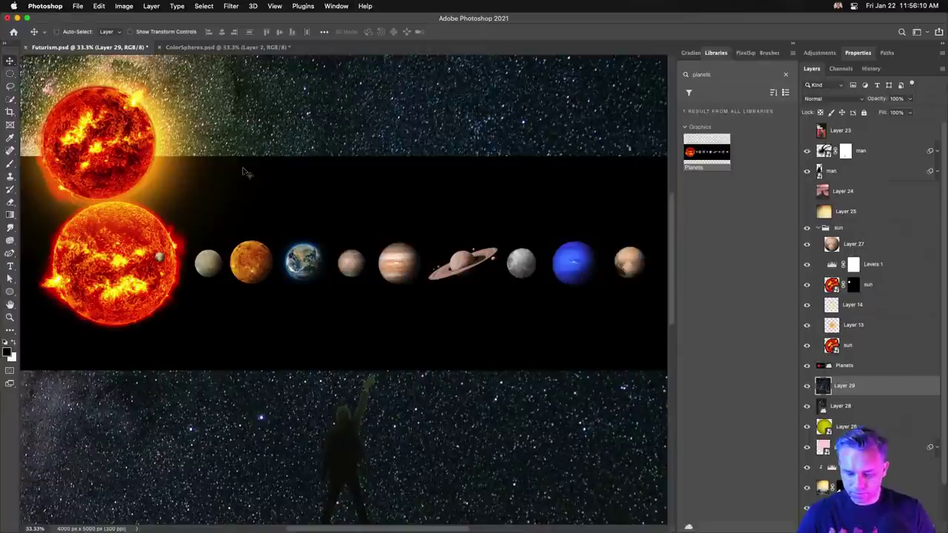
pyautogui.press('super+minus')
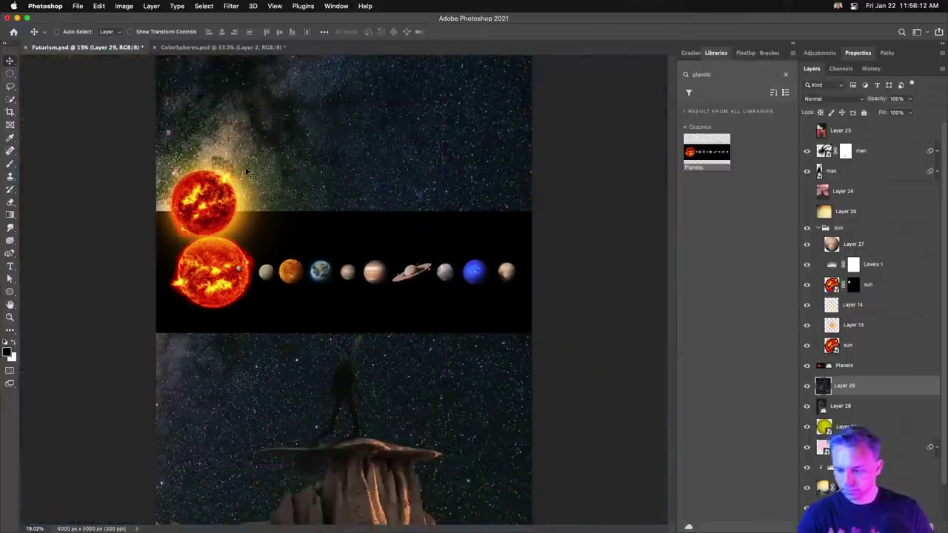
pyautogui.click(819, 229)
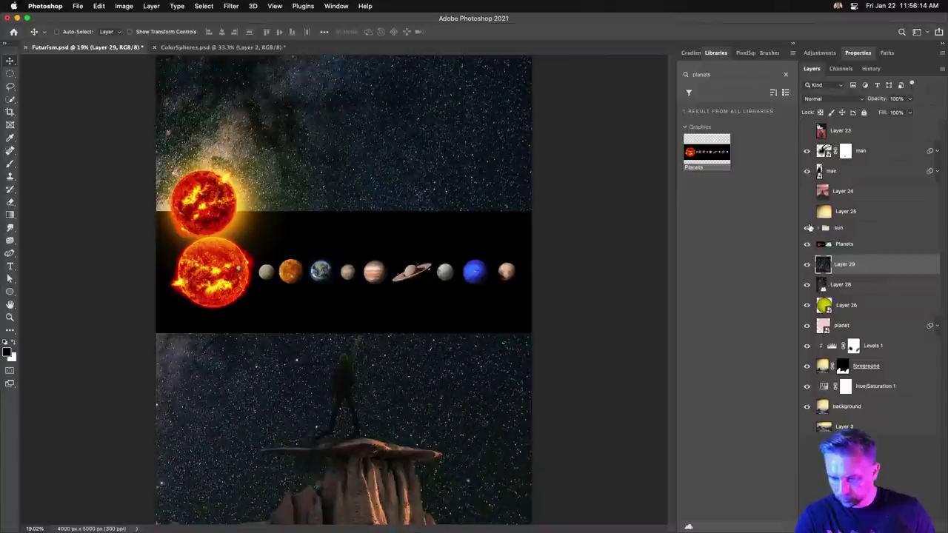
pyautogui.moveTo(808, 243); pyautogui.dragTo(807, 288)
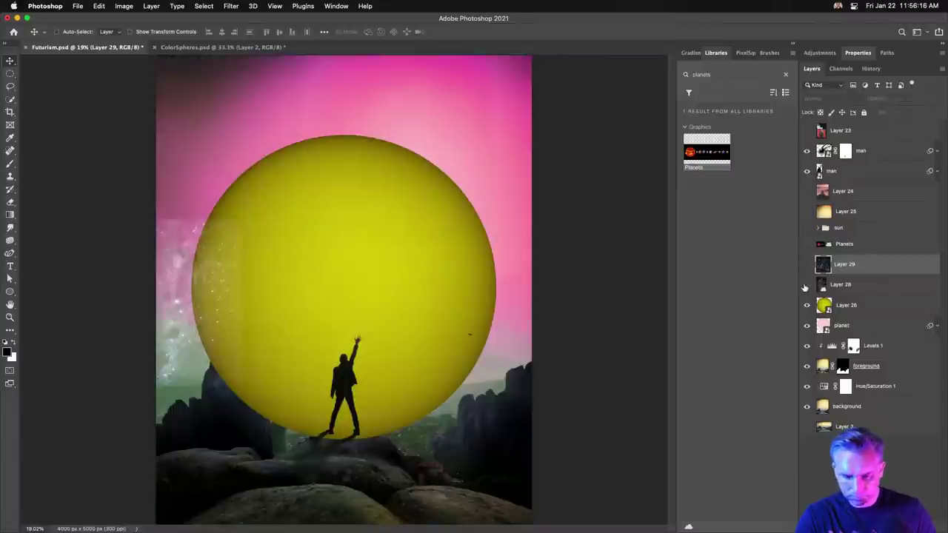
# Step: Shrink the yellow sphere (Layer 26) and move it toward the top-left
pyautogui.click(846, 309)
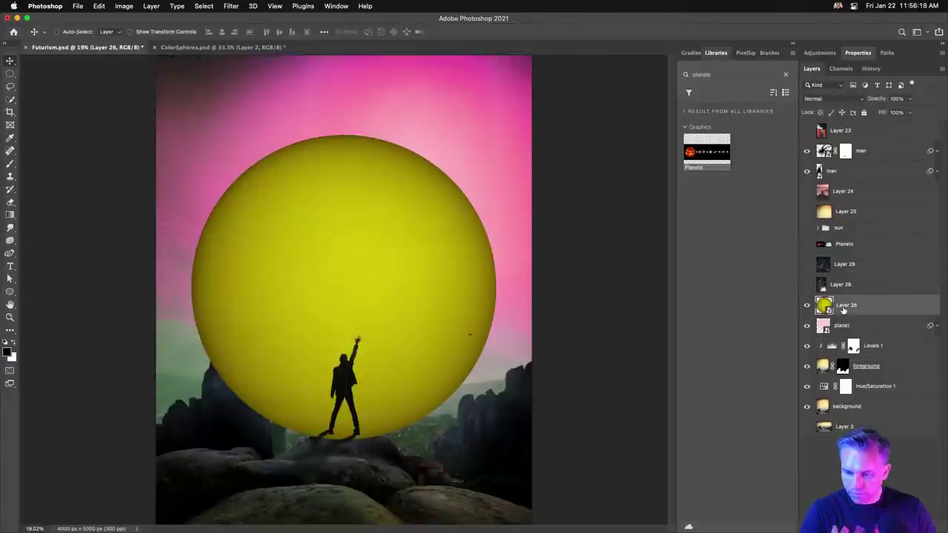
pyautogui.press('super+t')
pyautogui.moveTo(495, 437); pyautogui.dragTo(300, 194)
pyautogui.press('Return')
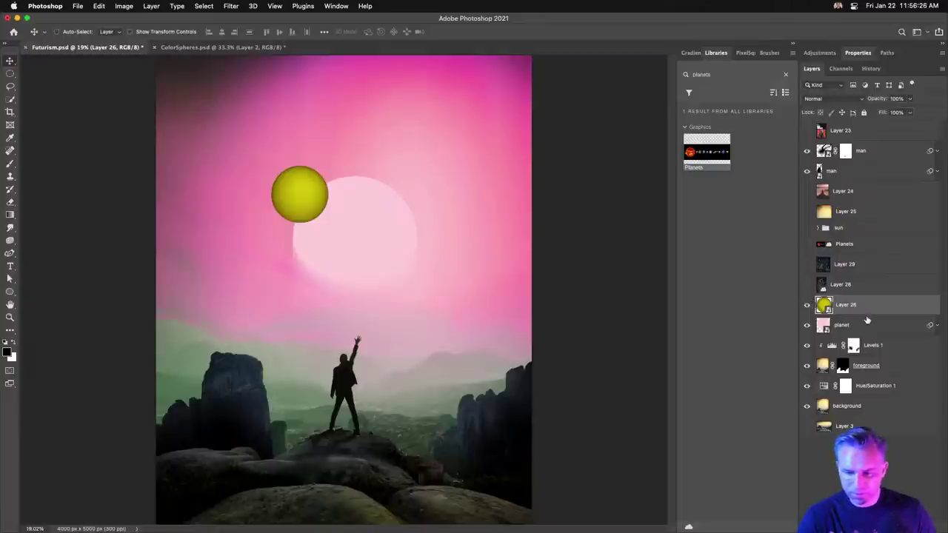
# Step: Hide the pale pink sun and yellow sphere, show the fiery sun group, and select Layer 27
pyautogui.click(806, 326)
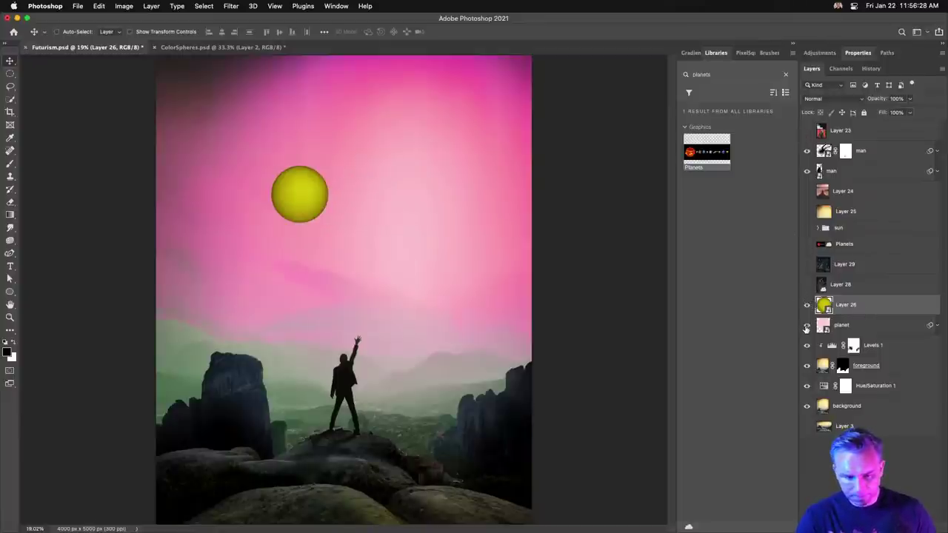
pyautogui.click(806, 326)
pyautogui.click(806, 325)
pyautogui.click(807, 304)
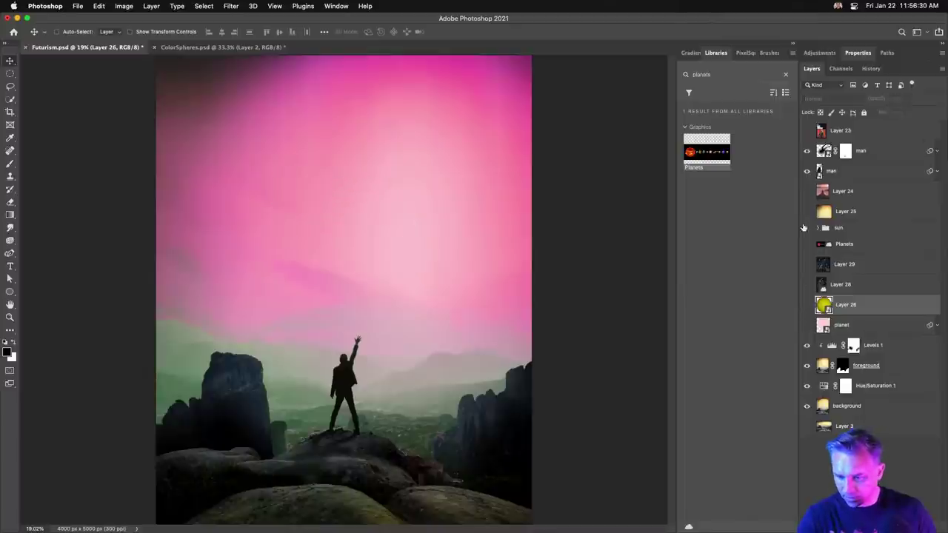
pyautogui.click(807, 228)
pyautogui.click(840, 230)
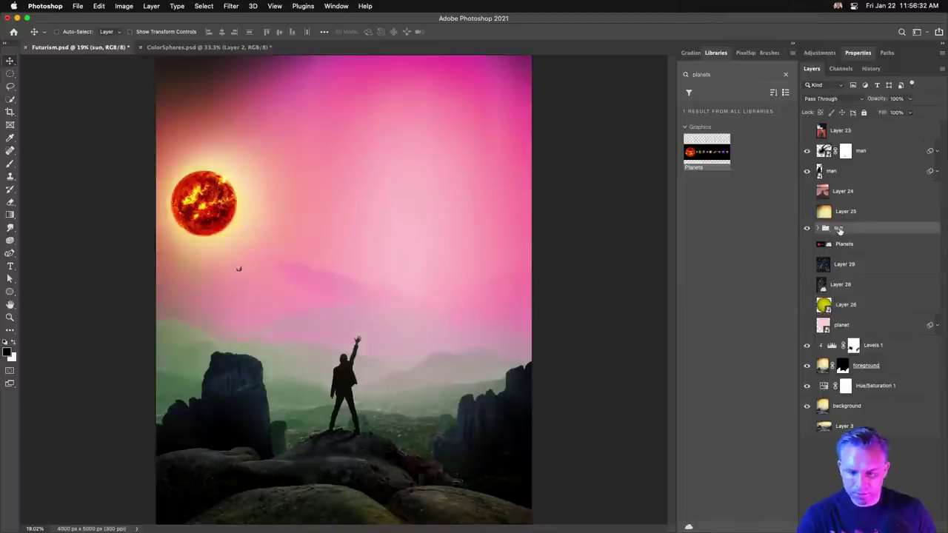
pyautogui.click(817, 229)
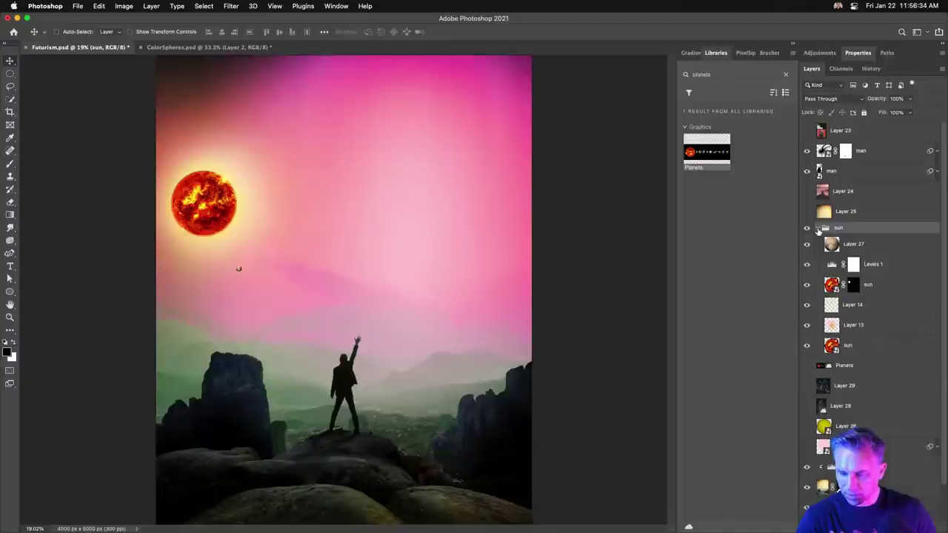
pyautogui.click(841, 248)
# Step: Move Layer 27 out of the sun group, shift the small planet right, and set 85% opacity
pyautogui.moveTo(859, 246); pyautogui.dragTo(858, 220)
pyautogui.moveTo(286, 298); pyautogui.dragTo(457, 286)
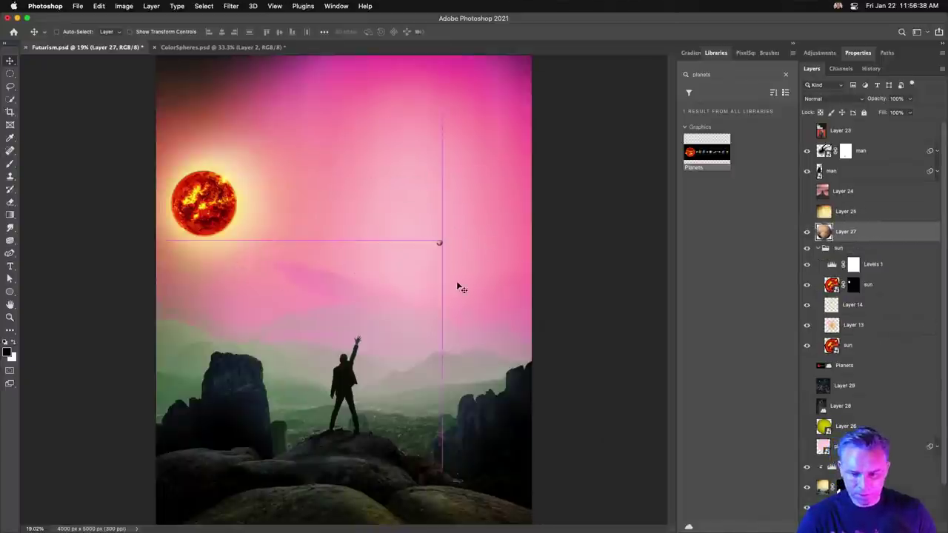
pyautogui.press('super+equal')
pyautogui.press('super+equal')
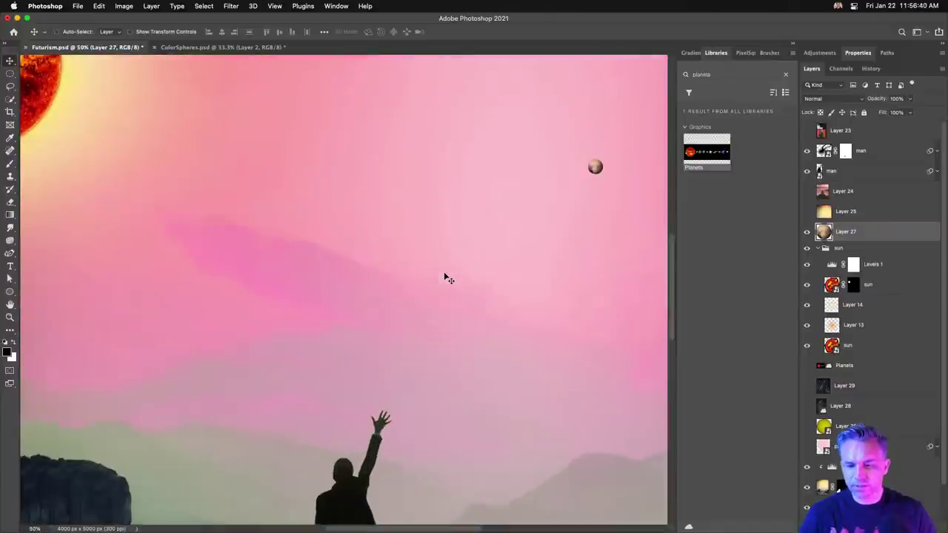
pyautogui.press('super+equal')
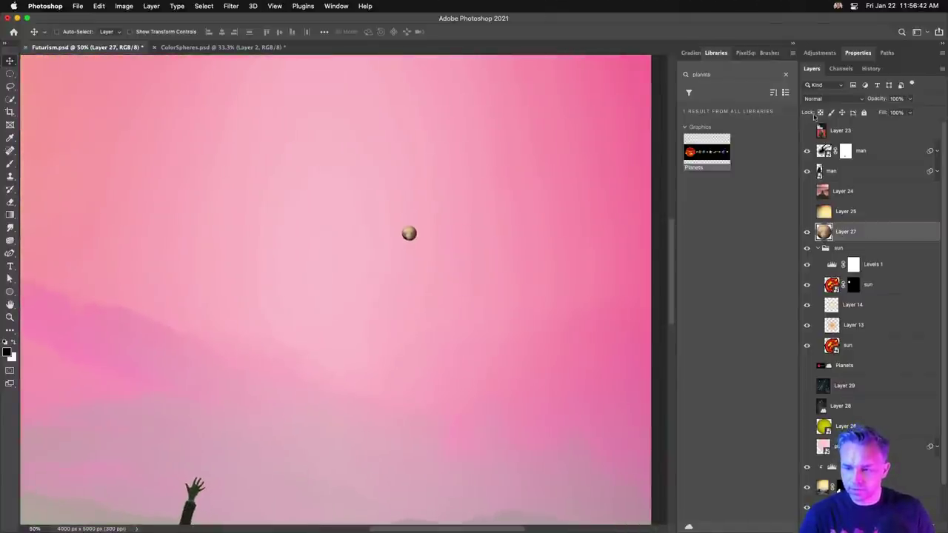
pyautogui.click(878, 99)
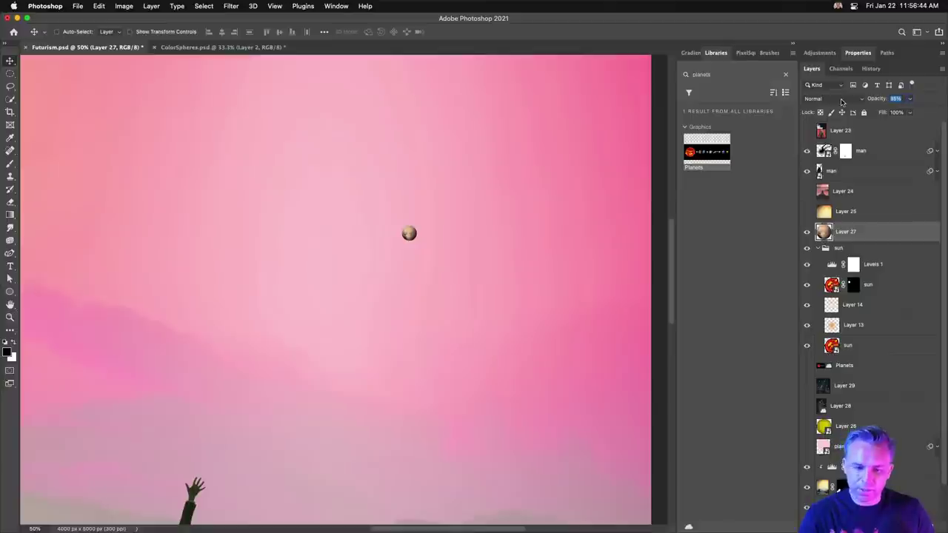
pyautogui.write('85')
pyautogui.press('Return')
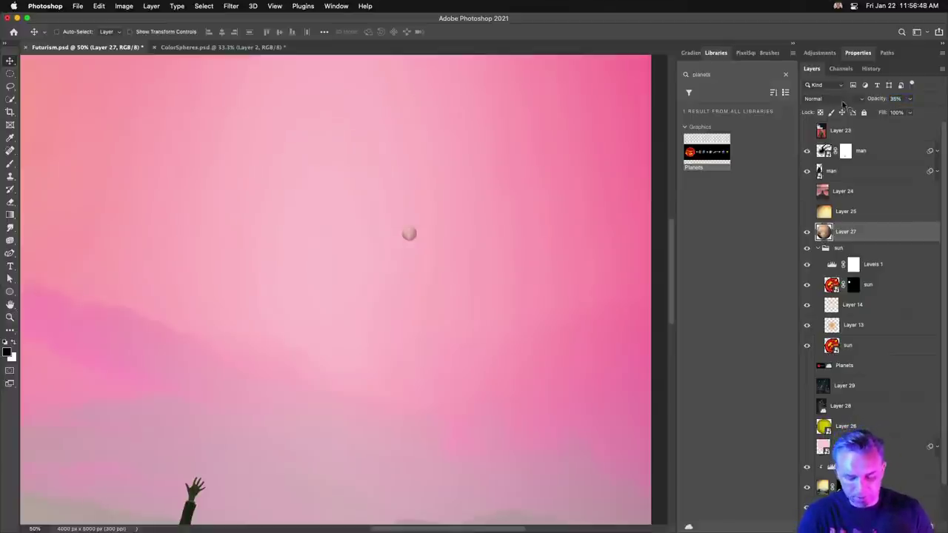
pyautogui.press('super+0')
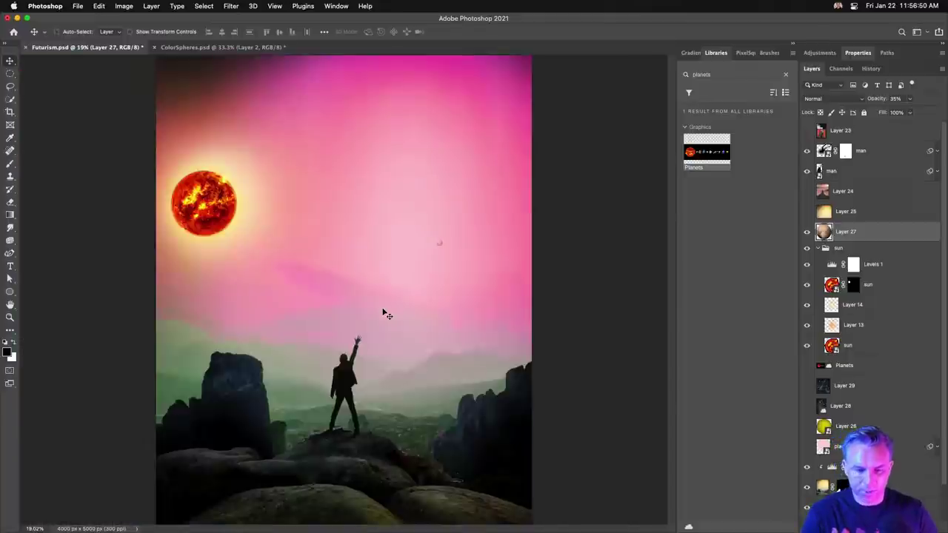
# Step: Center the sun group in the sky and fade it to 49% opacity
pyautogui.click(851, 250)
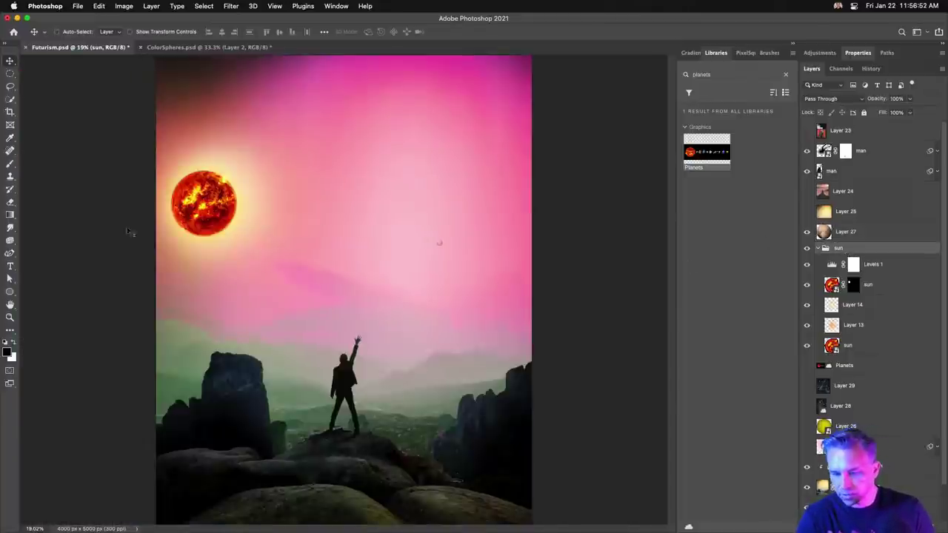
pyautogui.moveTo(276, 223); pyautogui.dragTo(417, 235)
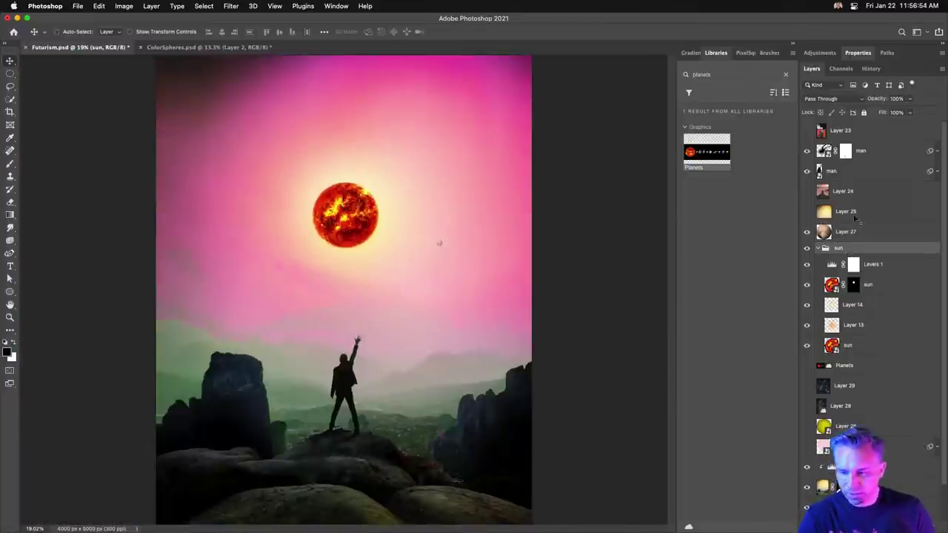
pyautogui.click(818, 249)
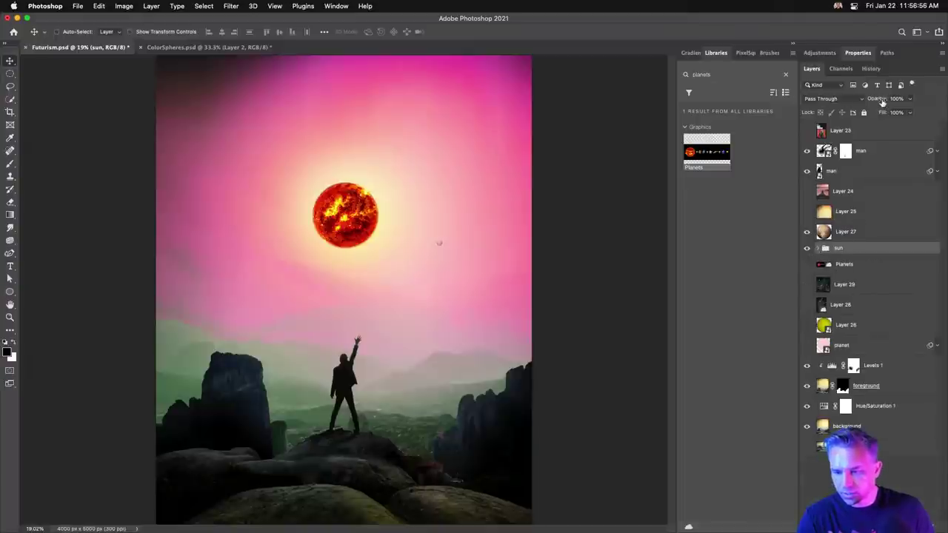
pyautogui.moveTo(881, 102); pyautogui.dragTo(857, 100)
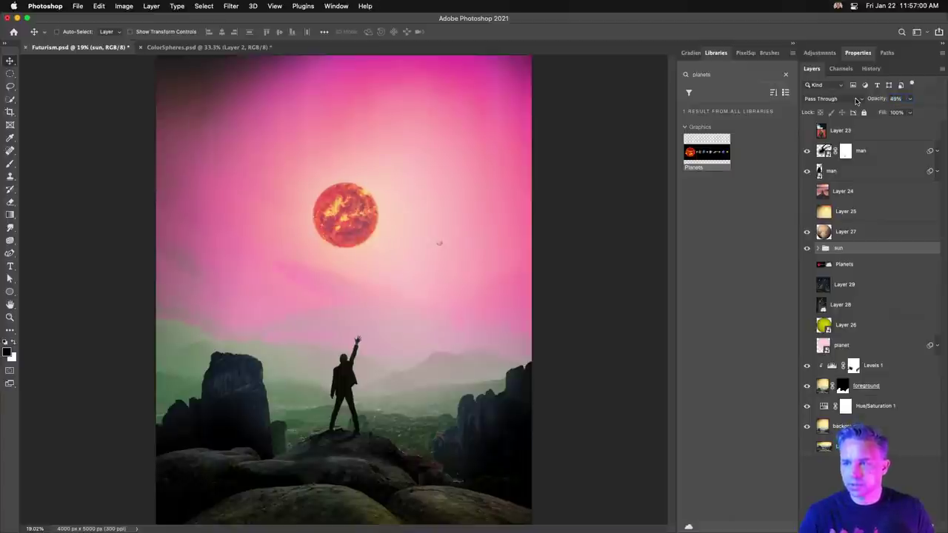
pyautogui.press('super+equal')
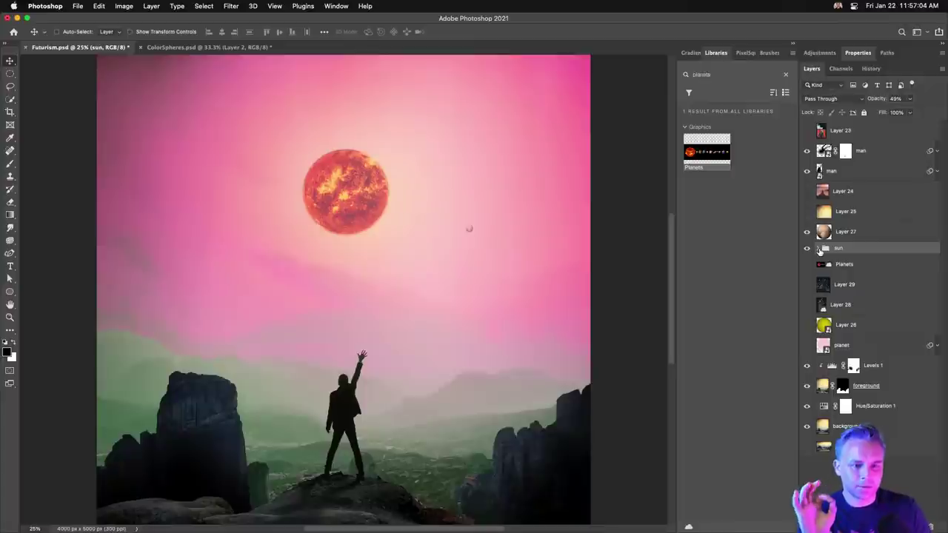
# Step: Compare the sun group's bottom layer on and off, then collapse the group
pyautogui.click(820, 250)
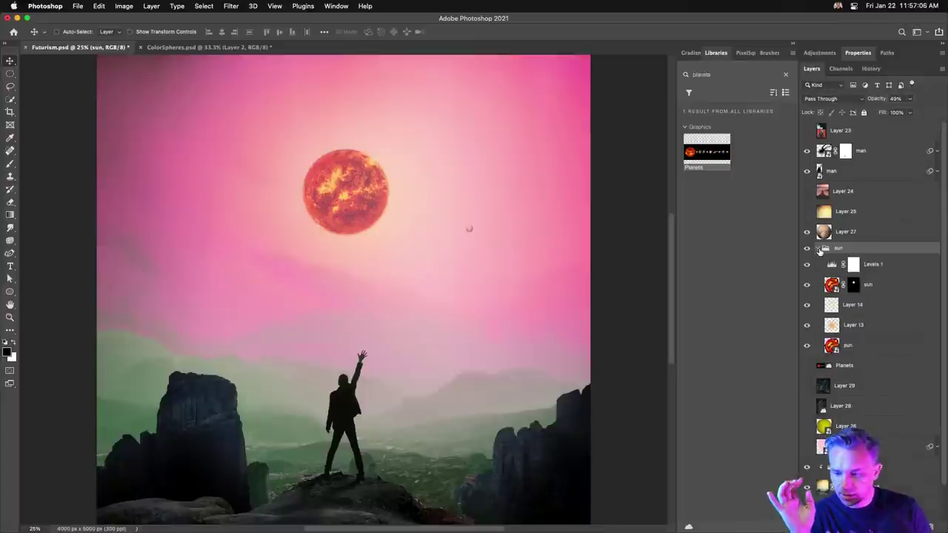
pyautogui.click(820, 250)
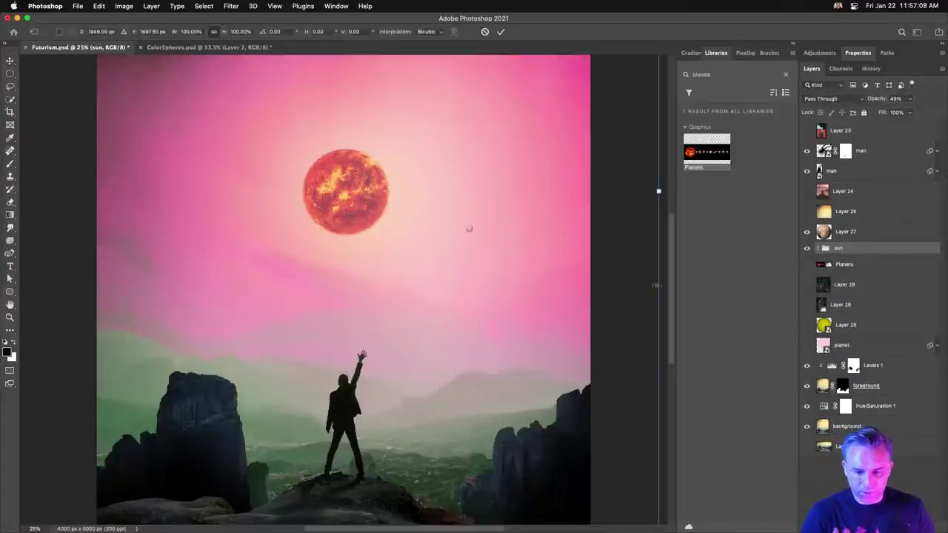
pyautogui.click(820, 249)
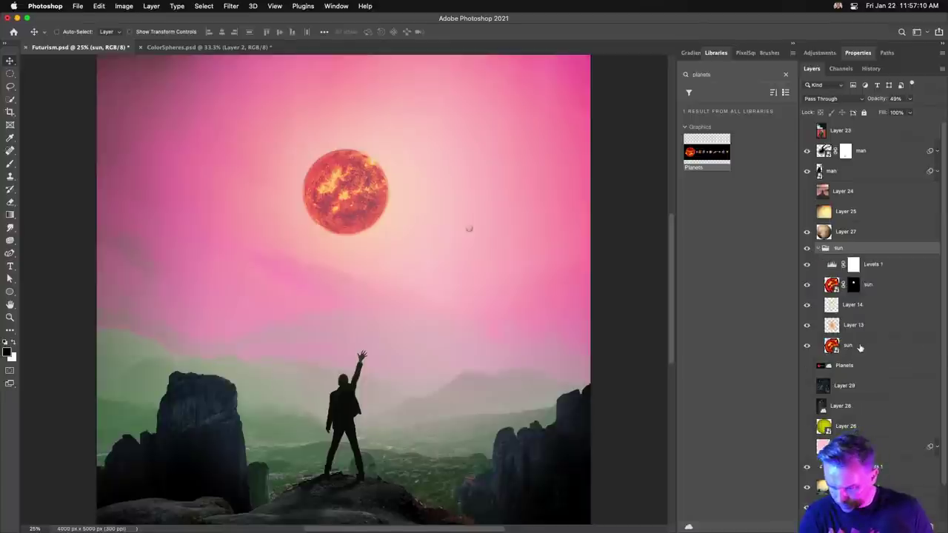
pyautogui.click(860, 348)
pyautogui.click(807, 346)
pyautogui.click(806, 346)
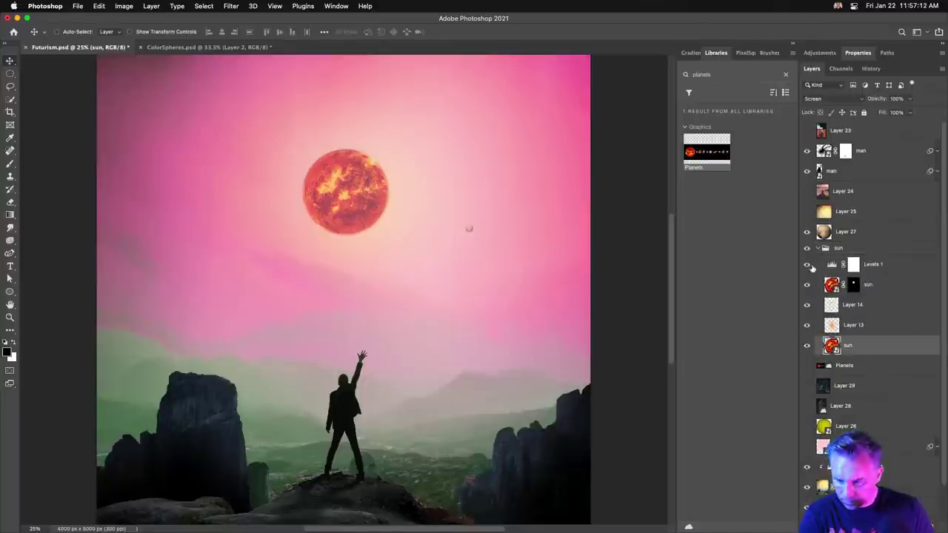
pyautogui.click(835, 283)
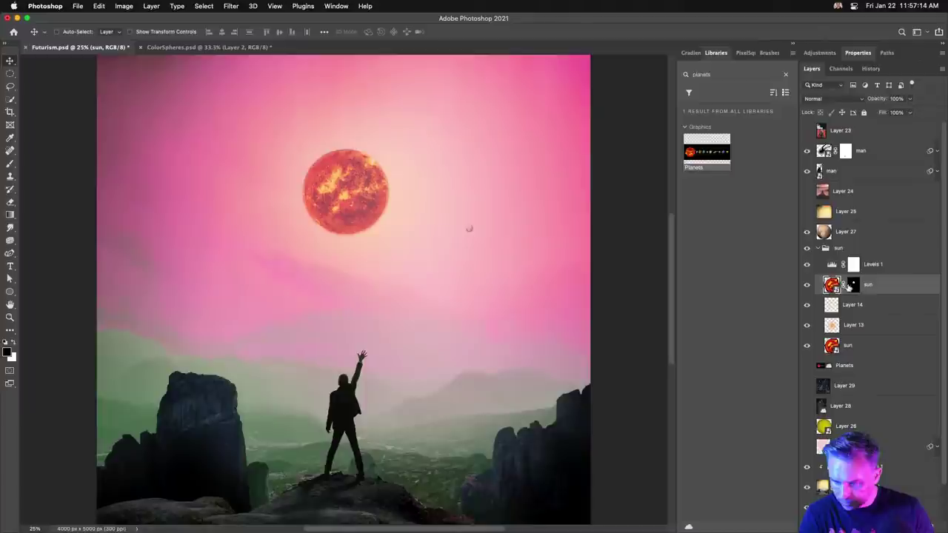
pyautogui.click(818, 250)
# Step: Scale the sun group to about 239% and raise it higher in the sky
pyautogui.press('super+t')
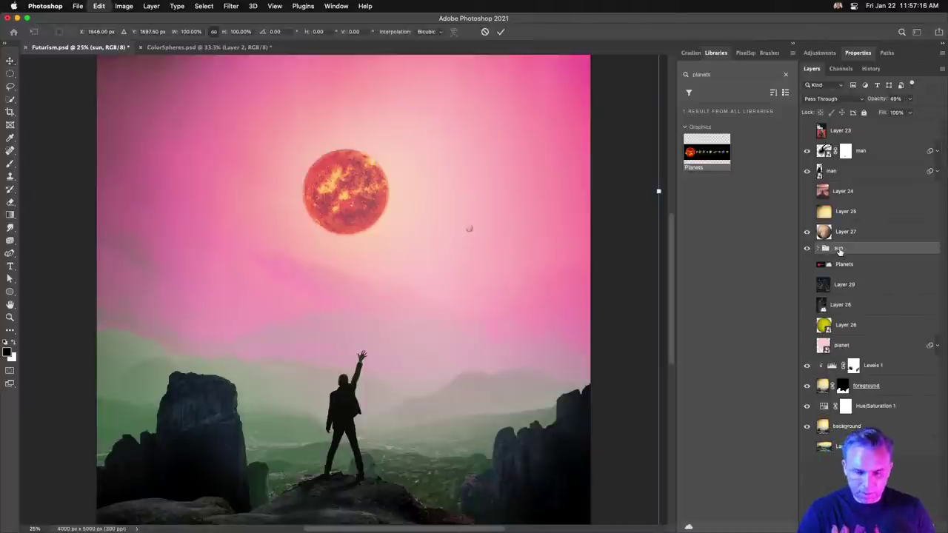
pyautogui.press('super+minus')
pyautogui.press('super+minus')
pyautogui.press('super+minus')
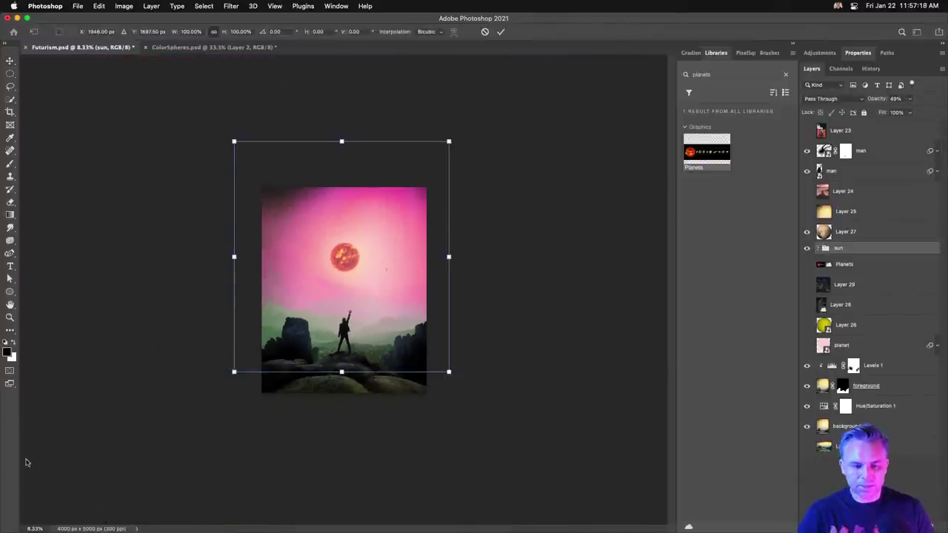
pyautogui.moveTo(234, 371); pyautogui.dragTo(46, 530)
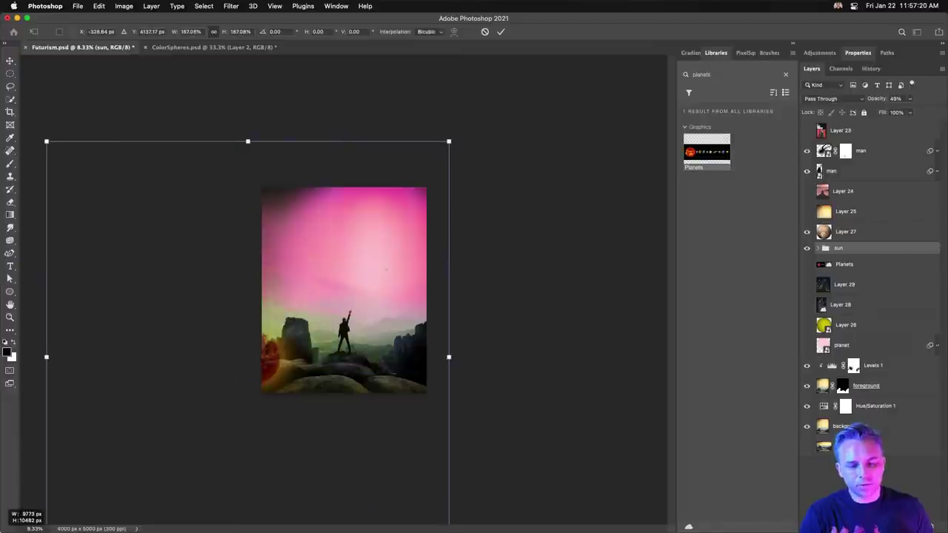
pyautogui.moveTo(452, 141); pyautogui.dragTo(561, 34)
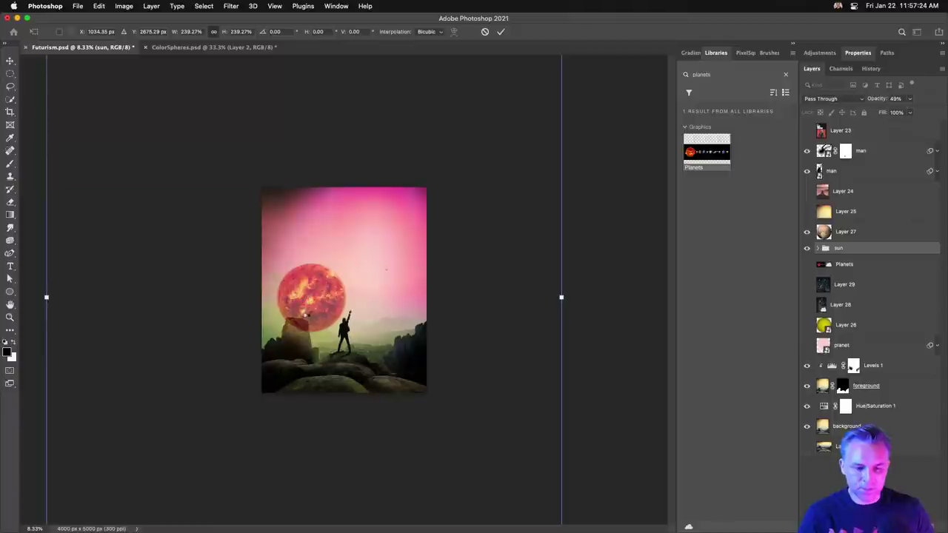
pyautogui.press('Return')
pyautogui.moveTo(315, 302); pyautogui.dragTo(345, 254)
# Step: Expand the sun group and select its Levels 1 adjustment
pyautogui.press('super+equal')
pyautogui.press('super+equal')
pyautogui.press('super+equal')
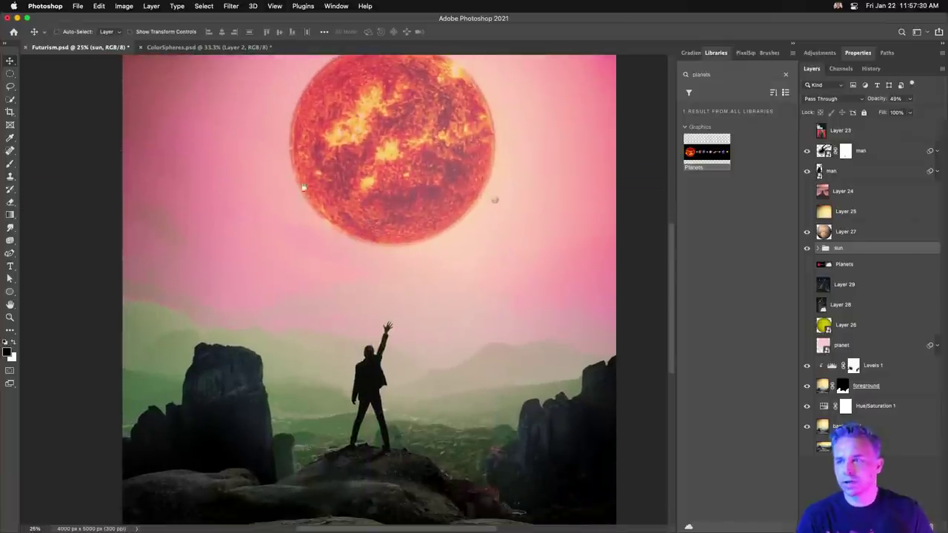
pyautogui.scroll(3, 299, 248)
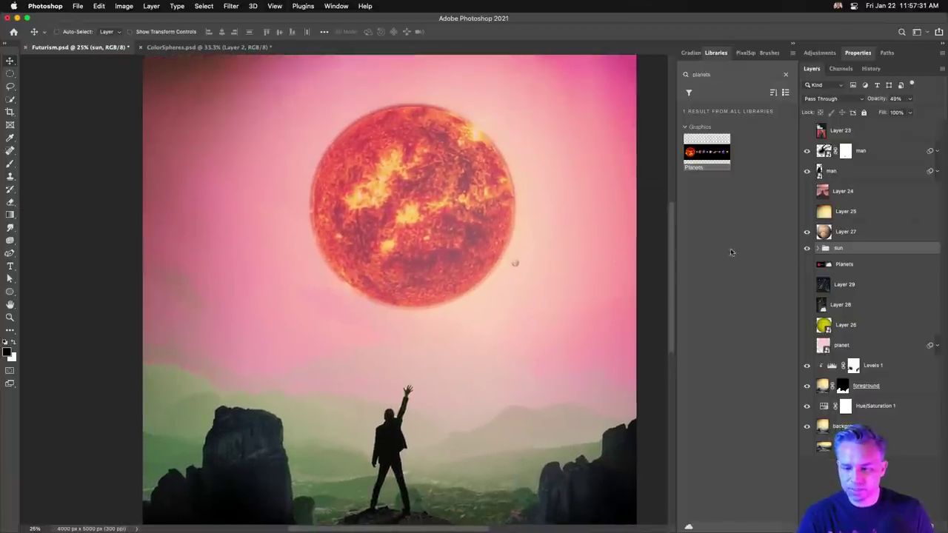
pyautogui.click(817, 248)
pyautogui.click(872, 264)
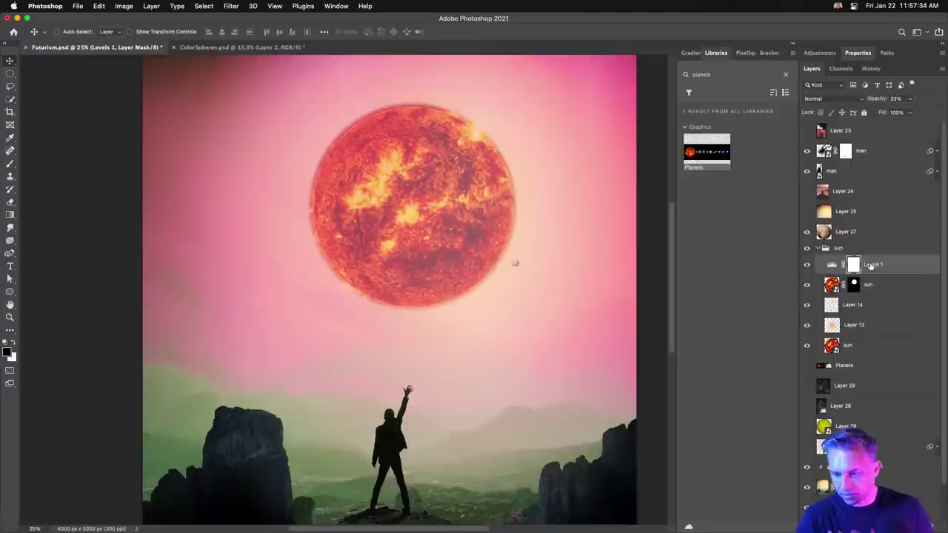
# Step: Add a Hue/Saturation adjustment and try a +30 hue shift, comparing before and after
pyautogui.click(888, 511)
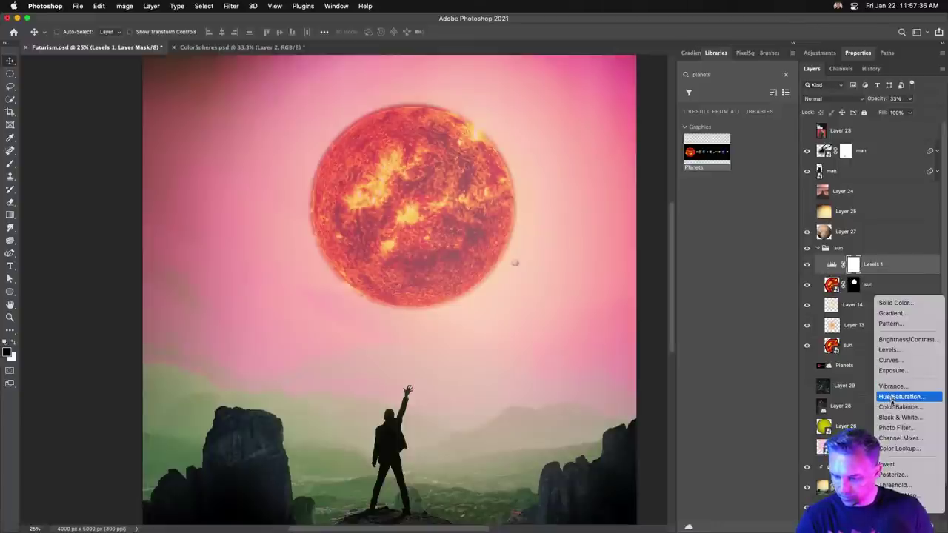
pyautogui.click(892, 399)
pyautogui.click(888, 123)
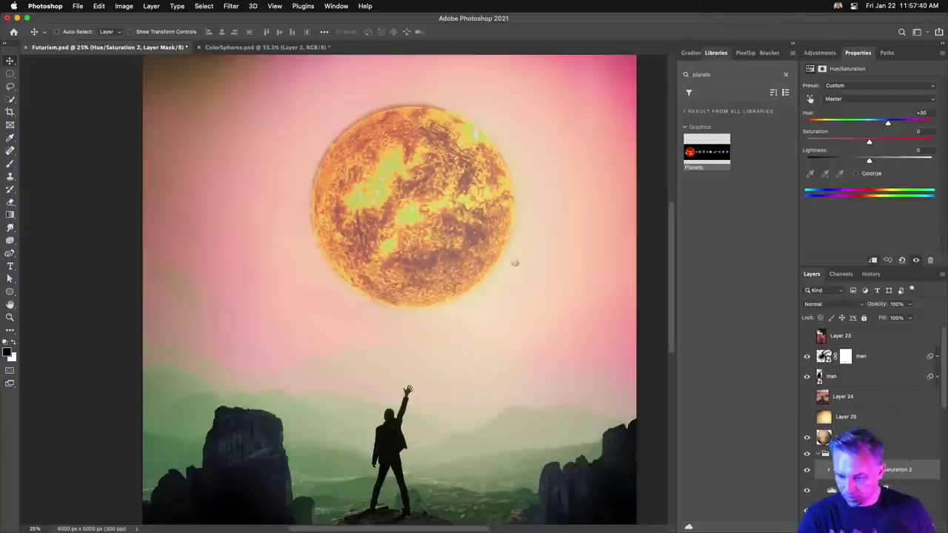
pyautogui.click(888, 260)
pyautogui.press('\\')
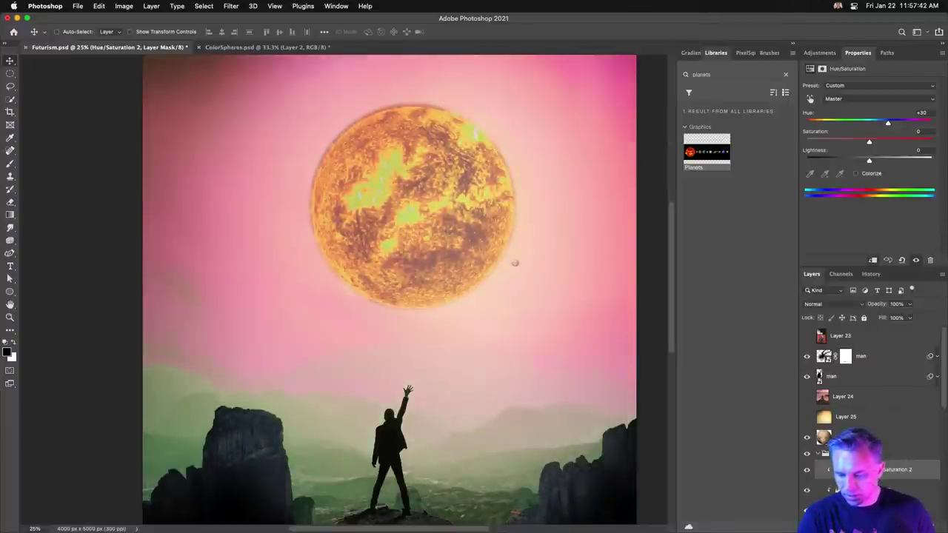
# Step: Clip Hue/Saturation 2 and Levels 1 to the sun layer, with Hue/Saturation above Levels 1
pyautogui.click(806, 493)
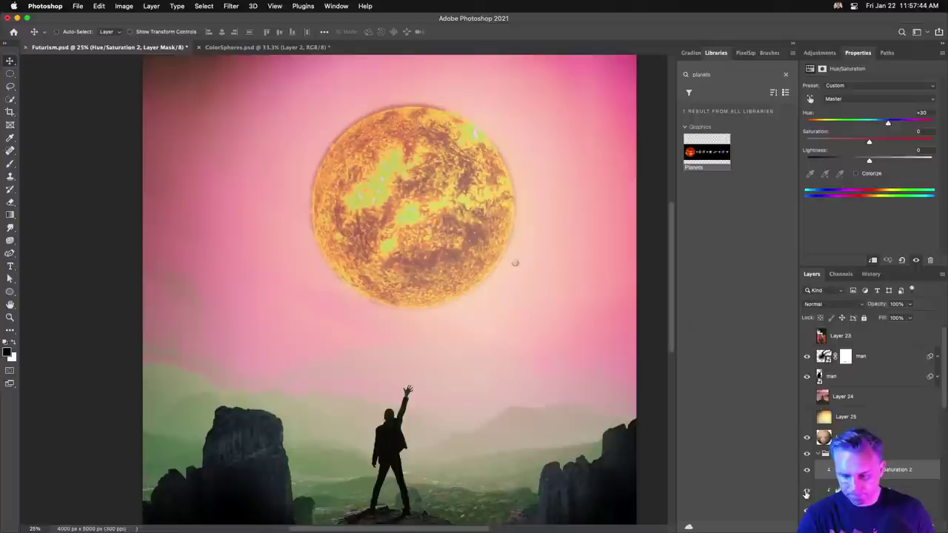
pyautogui.click(873, 490)
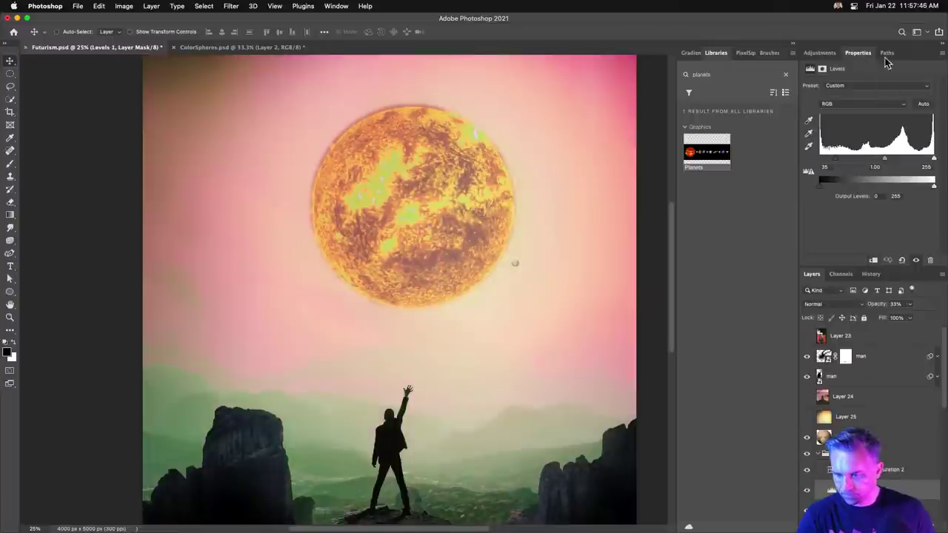
pyautogui.doubleClick(920, 53)
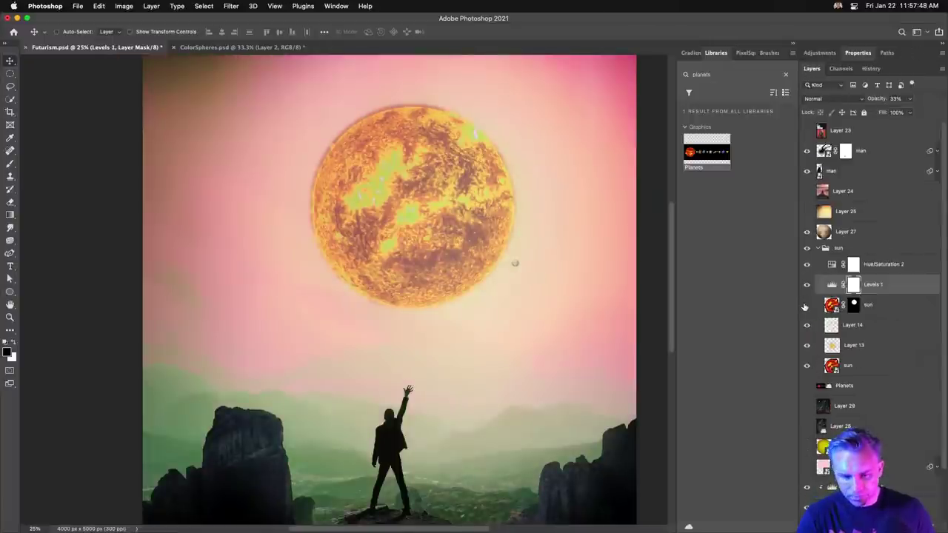
pyautogui.click(807, 304)
pyautogui.click(807, 304)
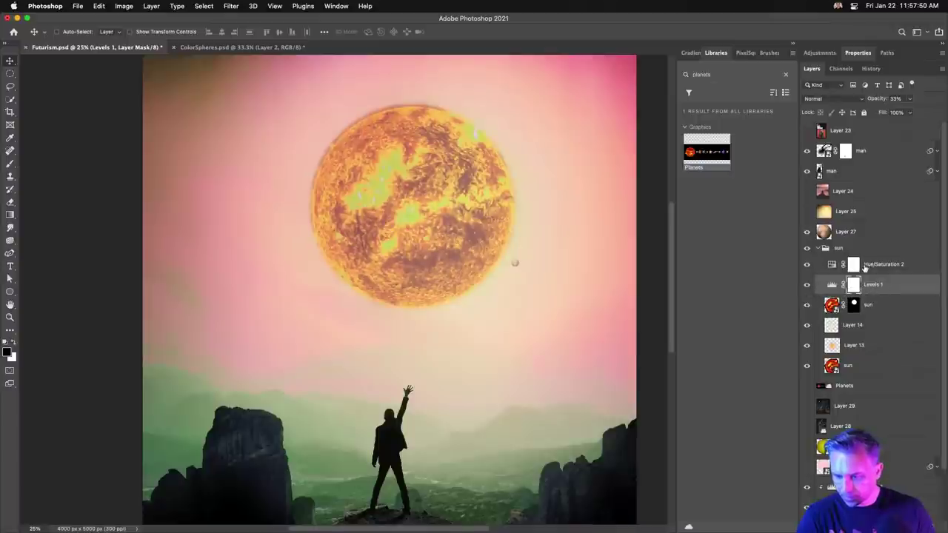
pyautogui.moveTo(864, 268); pyautogui.dragTo(881, 298)
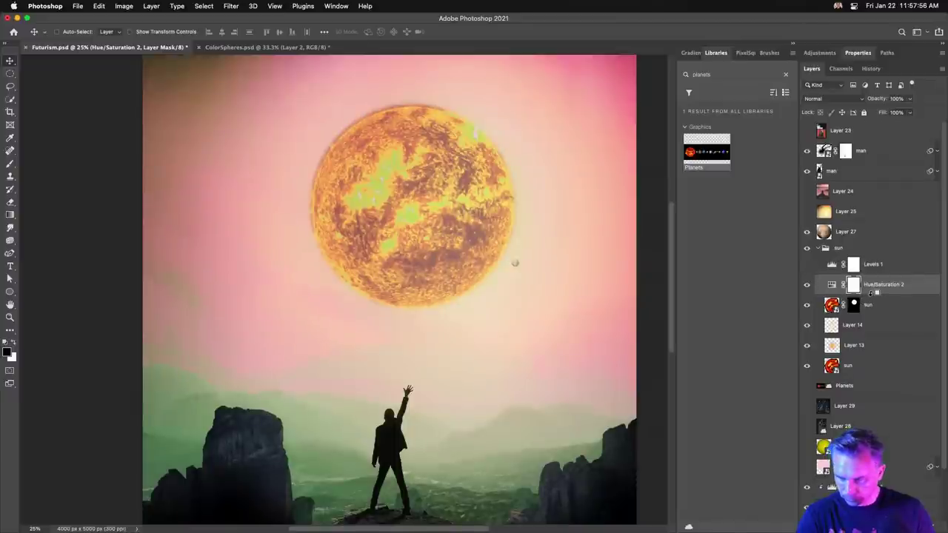
pyautogui.keyDown('alt'); pyautogui.click(872, 293); pyautogui.keyUp('alt')
pyautogui.keyDown('alt'); pyautogui.click(853, 274); pyautogui.keyUp('alt')
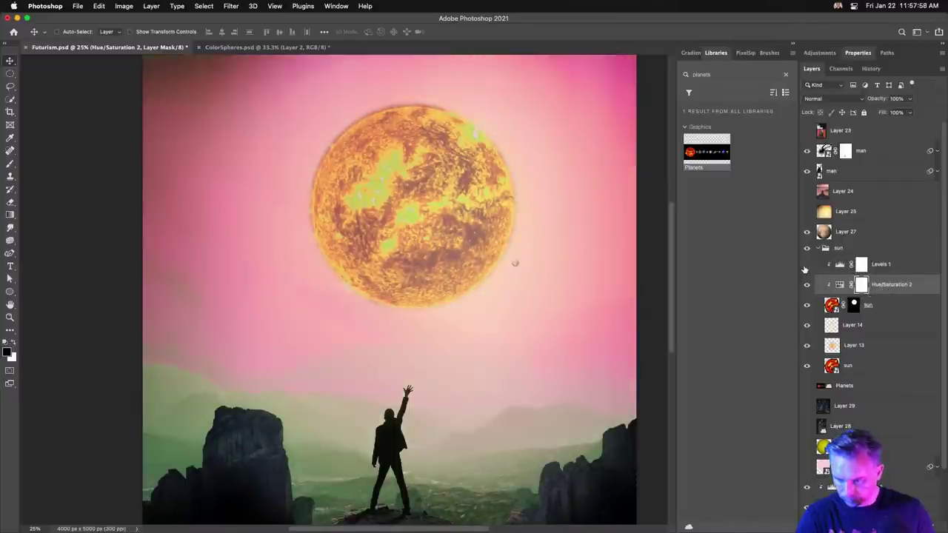
pyautogui.click(839, 284)
pyautogui.moveTo(899, 286); pyautogui.dragTo(897, 261)
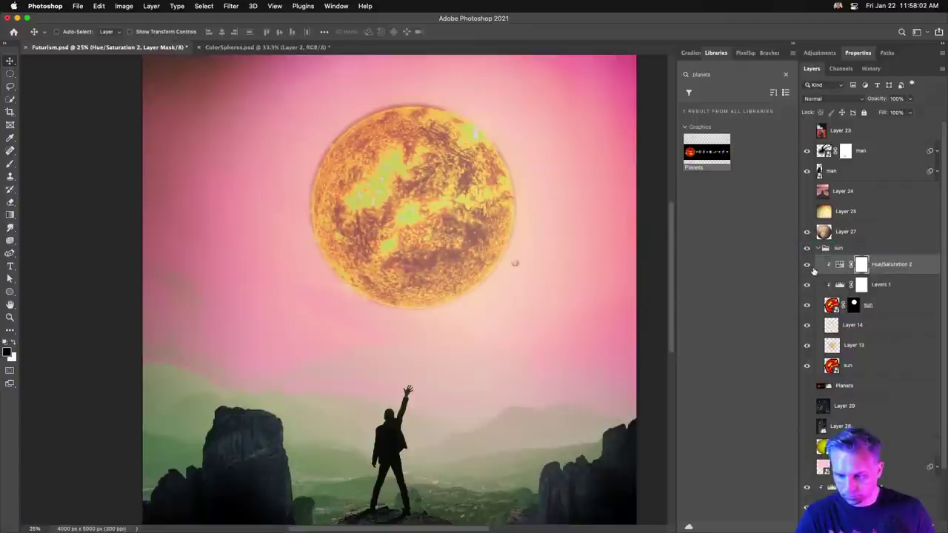
pyautogui.click(808, 265)
pyautogui.click(807, 265)
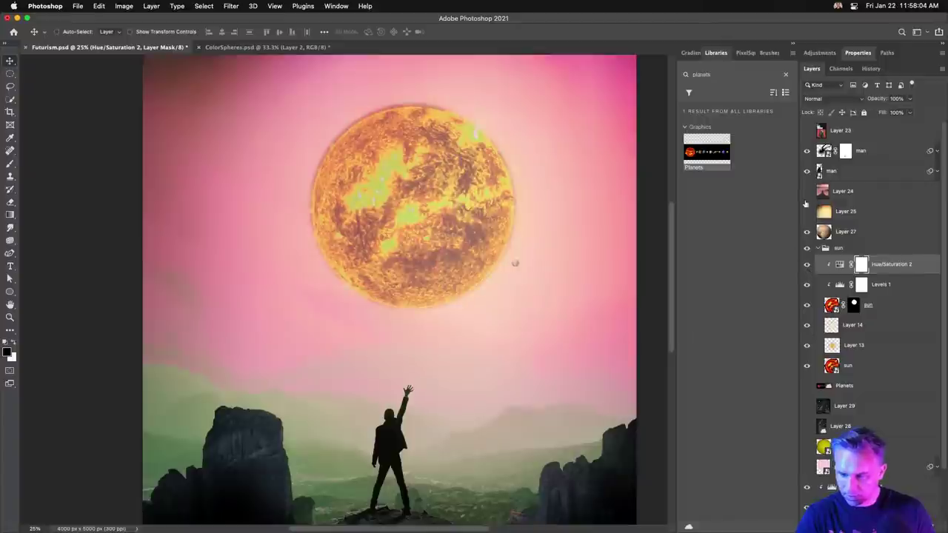
# Step: Set Hue to -24 to turn the sun deep red, and raise the sun group to 100% opacity
pyautogui.click(857, 53)
pyautogui.moveTo(867, 124)
pyautogui.mouseDown()
pyautogui.moveTo(828, 124)
pyautogui.moveTo(854, 126)
pyautogui.mouseUp()
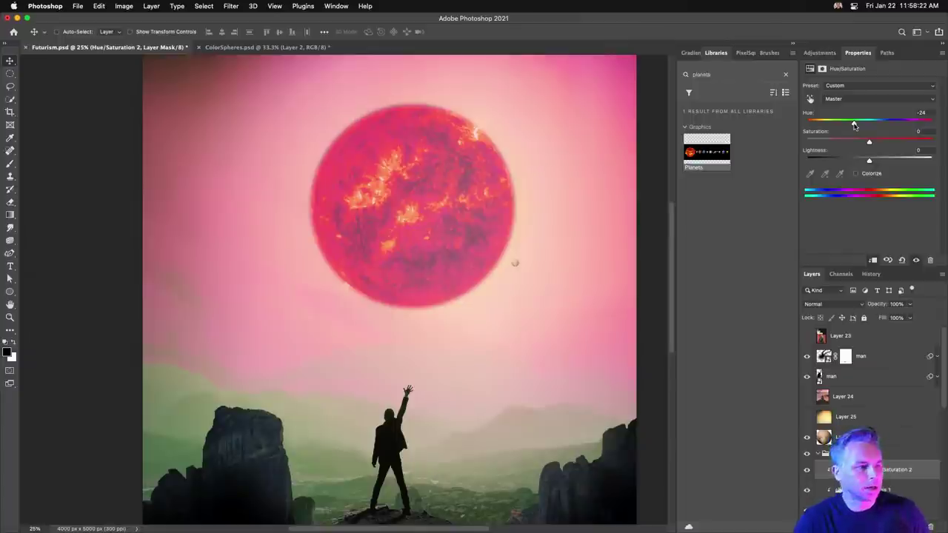
pyautogui.scroll(-4, 886, 465)
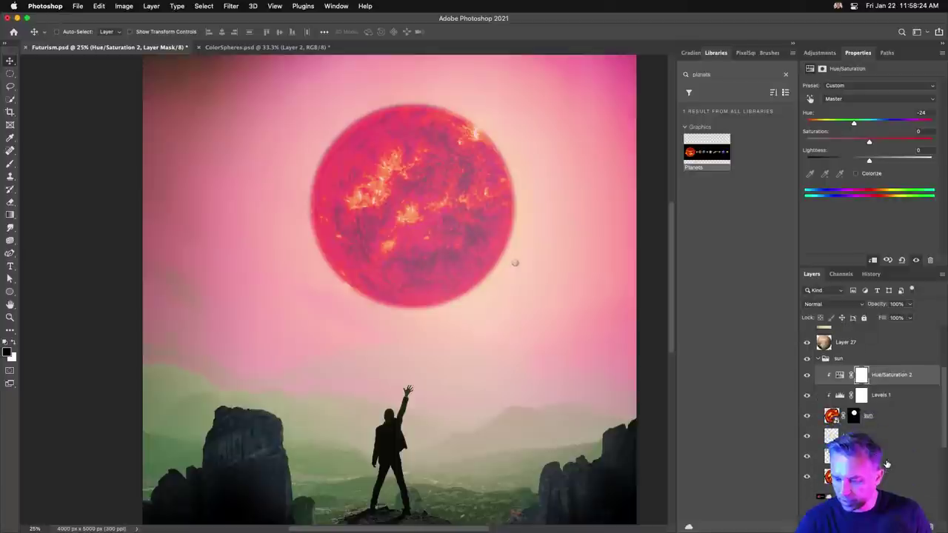
pyautogui.click(883, 416)
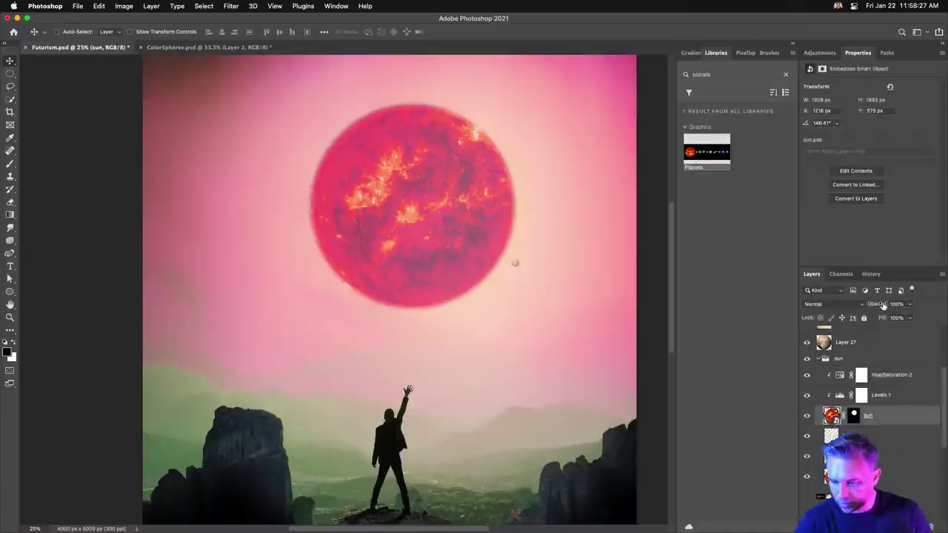
pyautogui.click(860, 362)
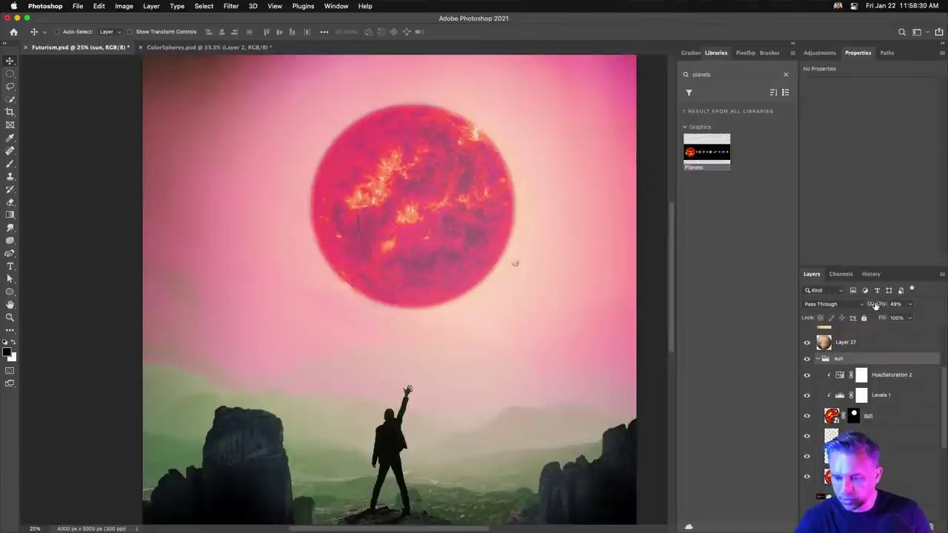
pyautogui.moveTo(876, 306); pyautogui.dragTo(936, 302)
pyautogui.click(811, 304)
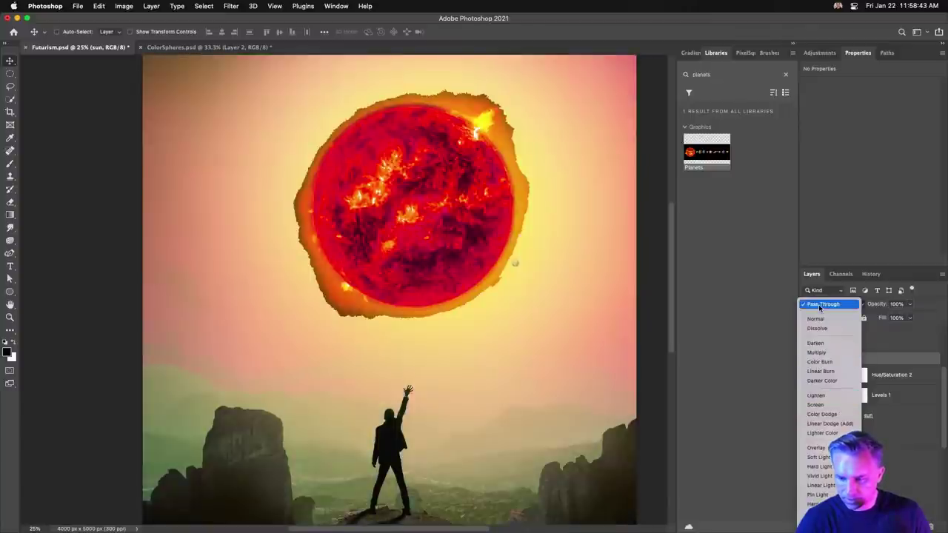
# Step: Keep the sun group on Pass Through and fade its opacity down
pyautogui.click(822, 304)
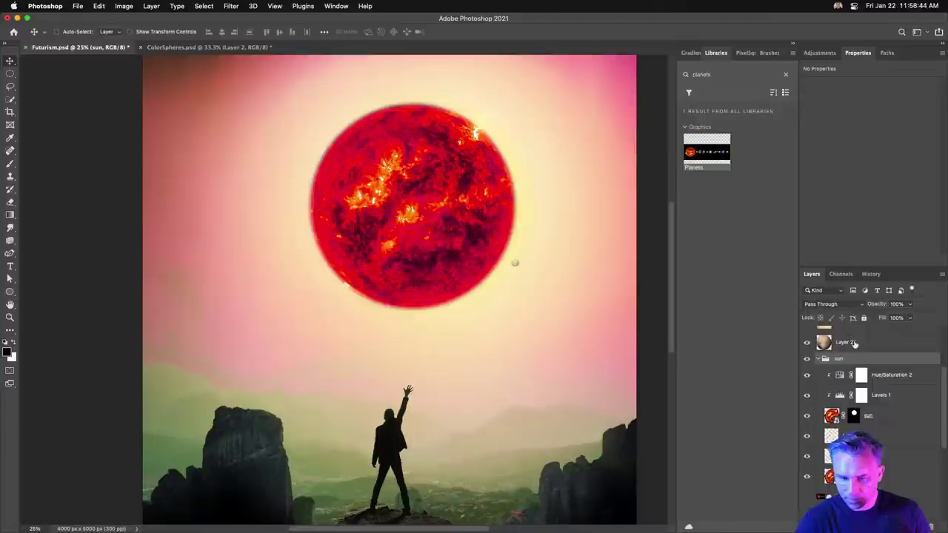
pyautogui.moveTo(877, 304); pyautogui.dragTo(851, 306)
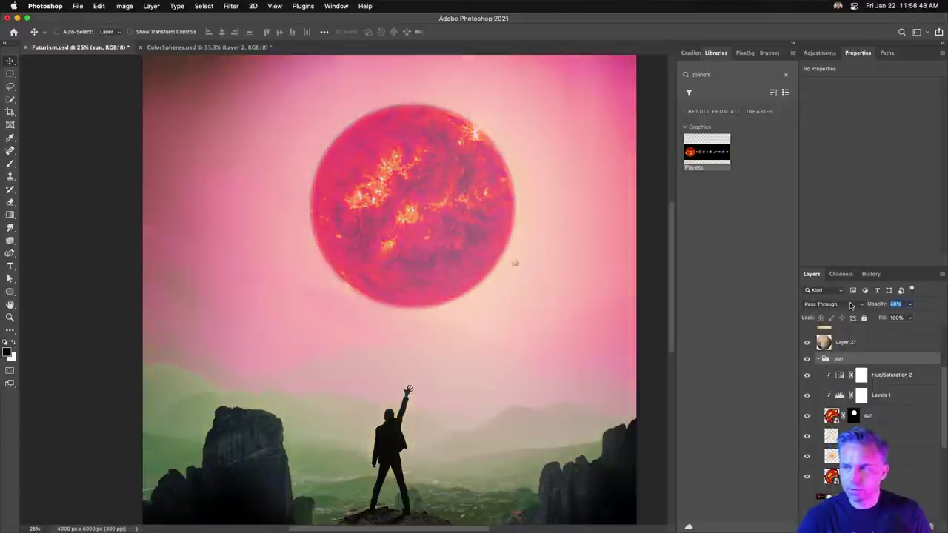
pyautogui.press('super+minus')
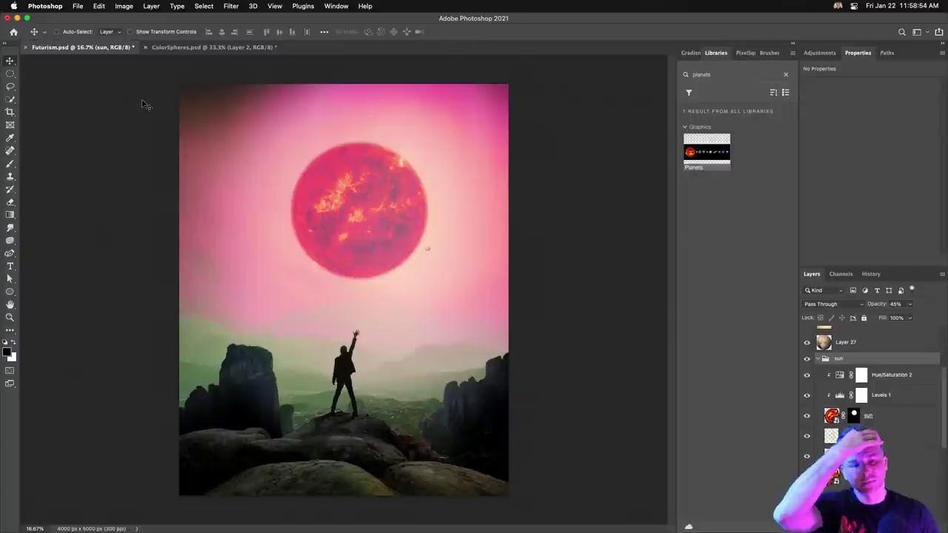
# Step: Move Layer 27, the small planet, up beside the sun
pyautogui.doubleClick(928, 55)
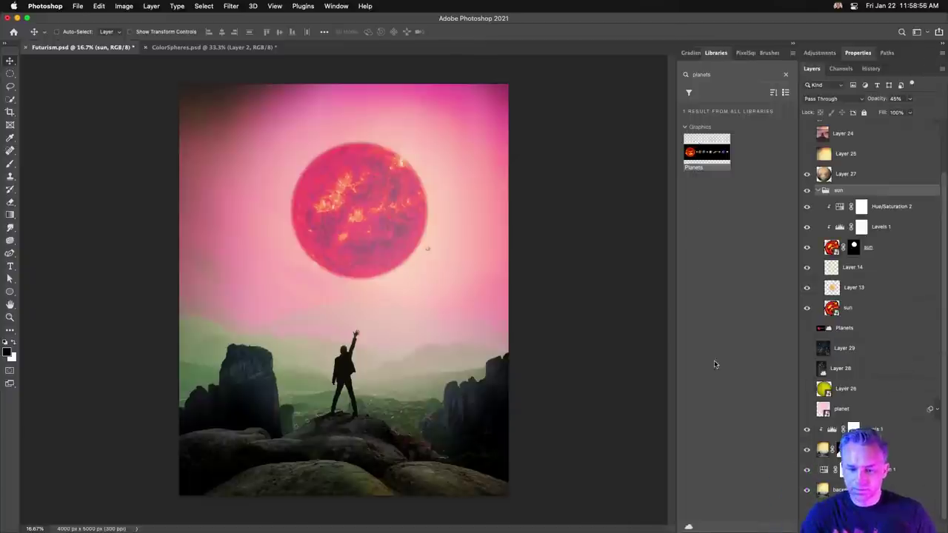
pyautogui.click(818, 190)
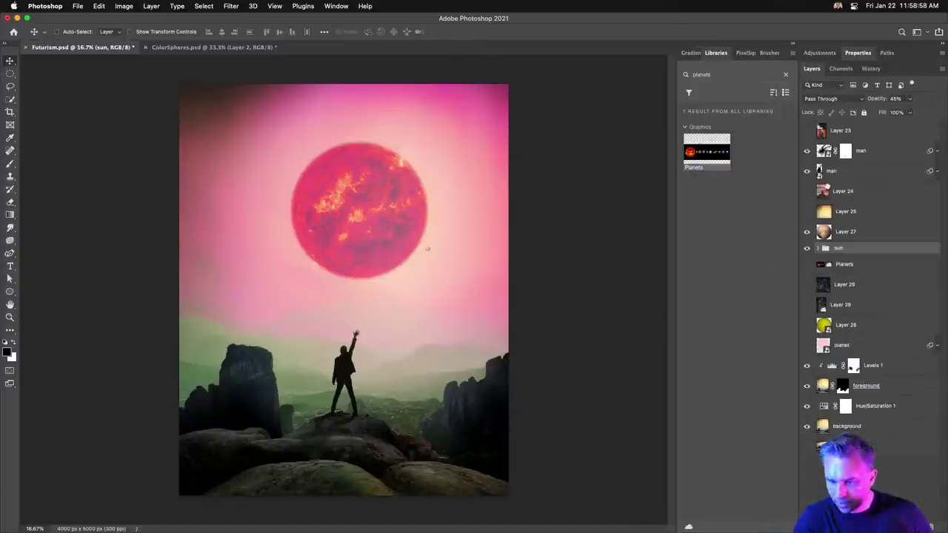
pyautogui.click(842, 235)
pyautogui.moveTo(394, 275); pyautogui.dragTo(301, 174)
pyautogui.press('super+t')
pyautogui.press('Return')
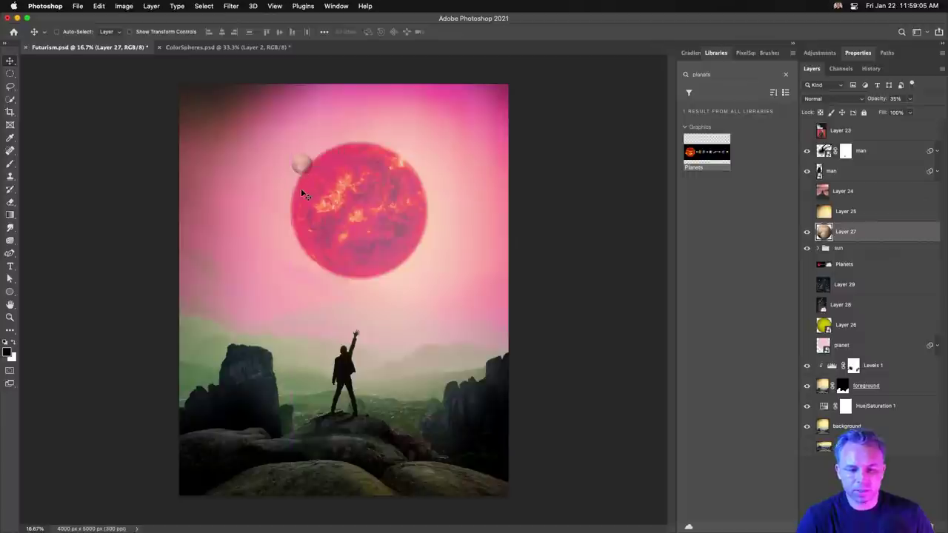
# Step: Set Layer 27 to 100% opacity, tuck it below the sun in the group, and place it left of the sun
pyautogui.click(817, 249)
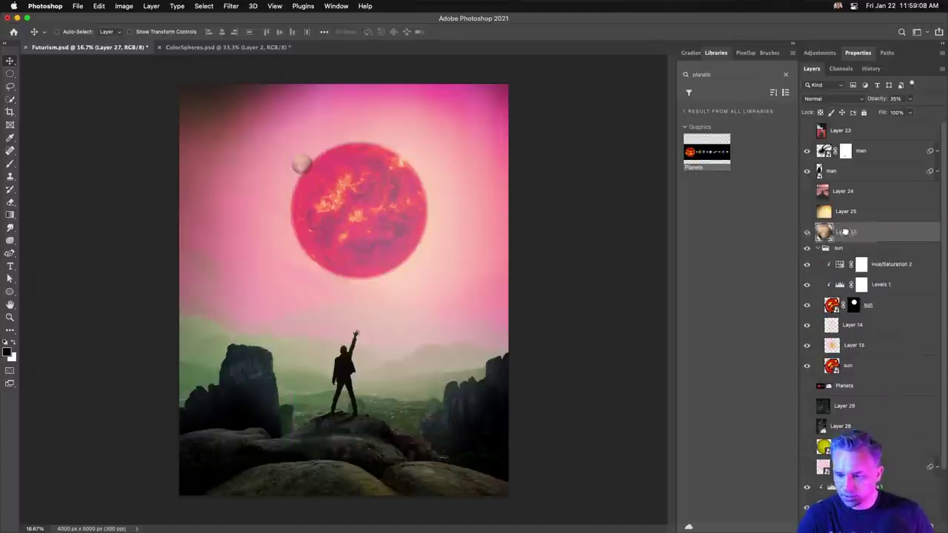
pyautogui.moveTo(875, 102); pyautogui.dragTo(926, 101)
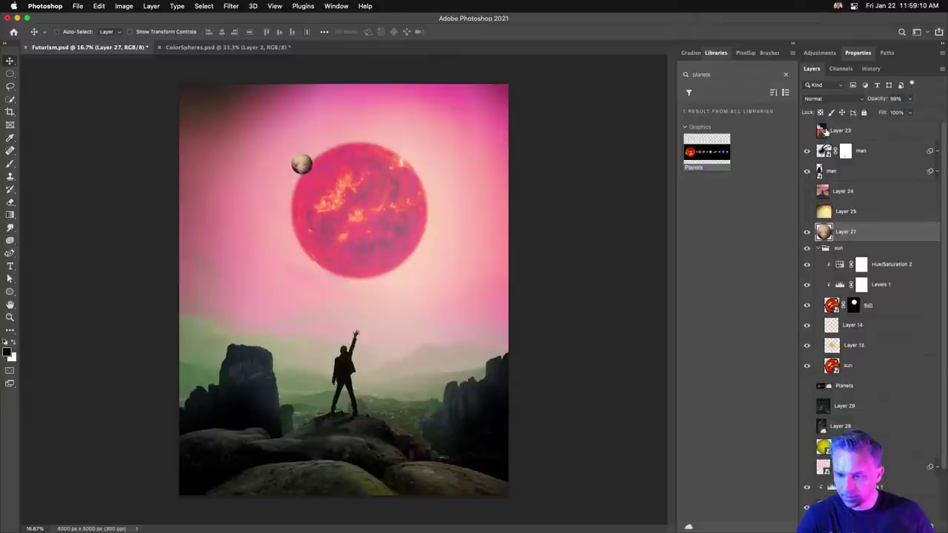
pyautogui.moveTo(878, 233); pyautogui.dragTo(855, 367)
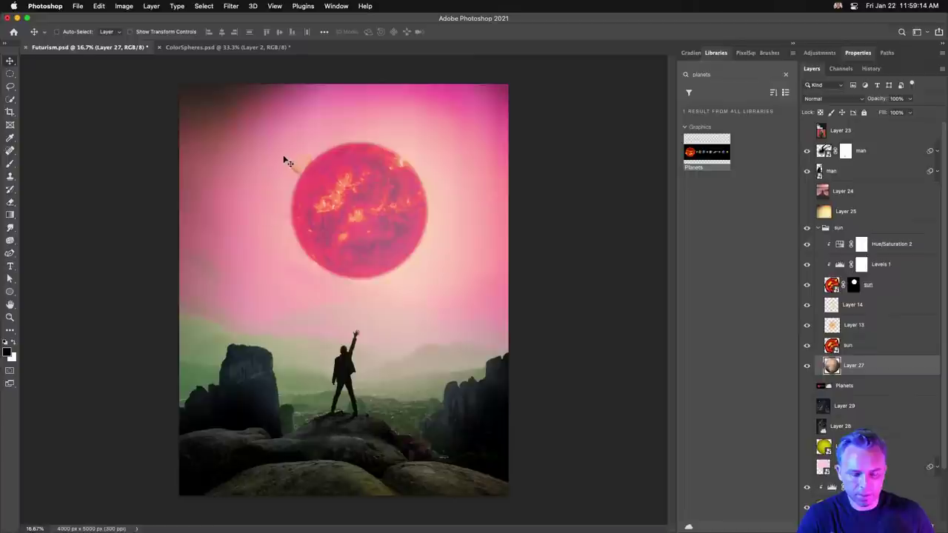
pyautogui.moveTo(295, 163); pyautogui.dragTo(264, 171)
pyautogui.moveTo(262, 211); pyautogui.dragTo(274, 190)
# Step: Show the Layer 28 starfield, move it up-right, and scale it up across the sky
pyautogui.click(818, 228)
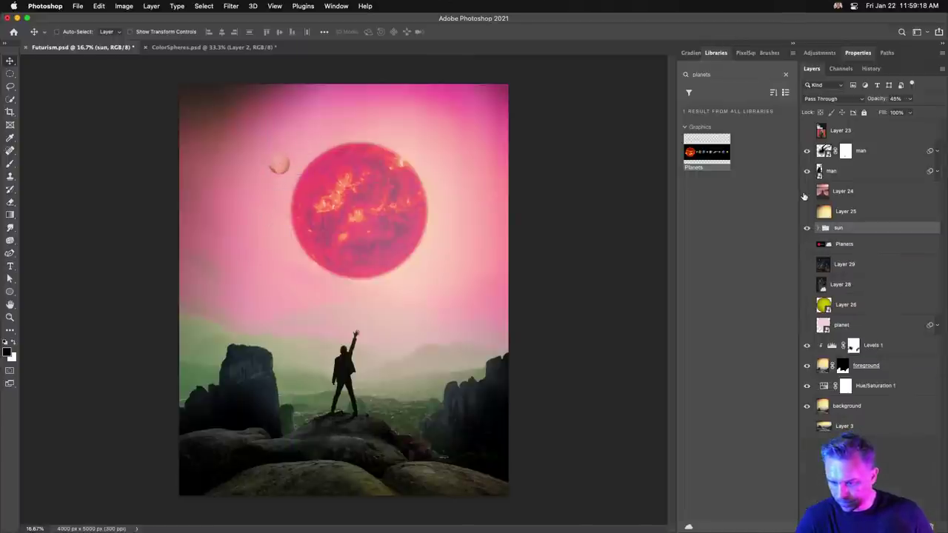
pyautogui.click(807, 284)
pyautogui.click(860, 297)
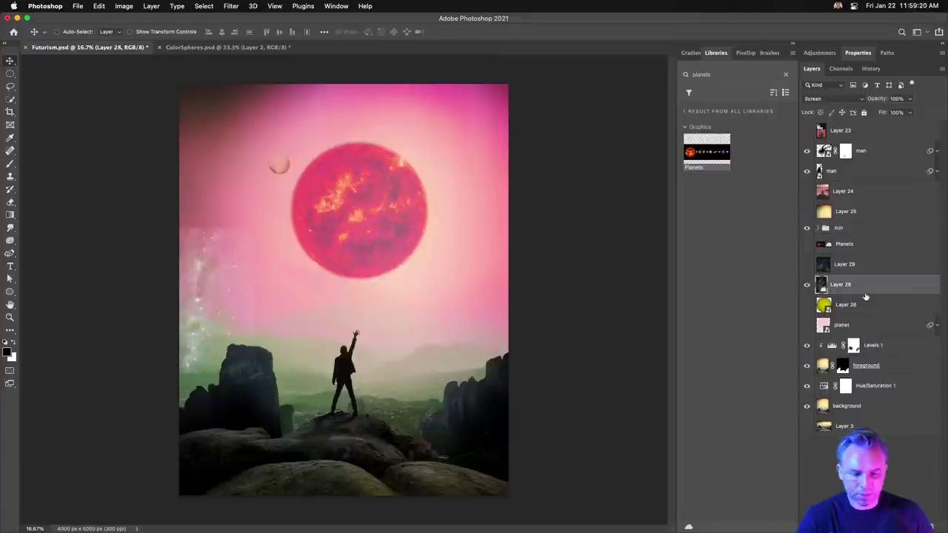
pyautogui.moveTo(216, 271); pyautogui.dragTo(435, 145)
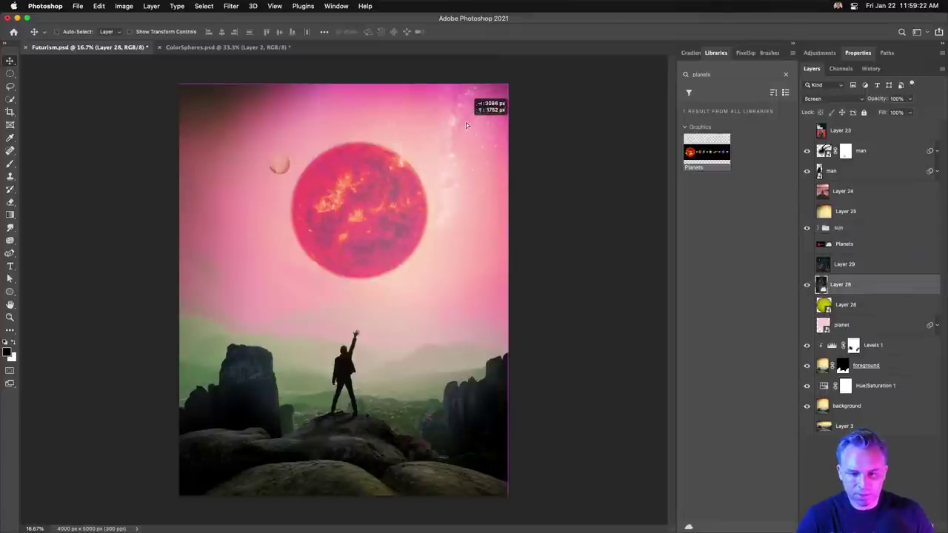
pyautogui.hotkey('ctrl', 't')
pyautogui.moveTo(419, 223); pyautogui.dragTo(237, 369)
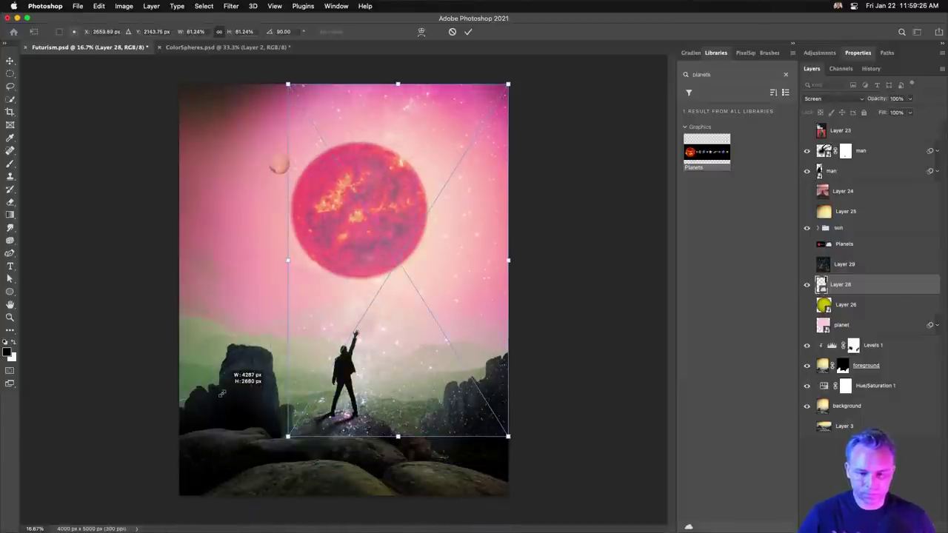
pyautogui.moveTo(288, 85); pyautogui.dragTo(224, 275)
pyautogui.press('Return')
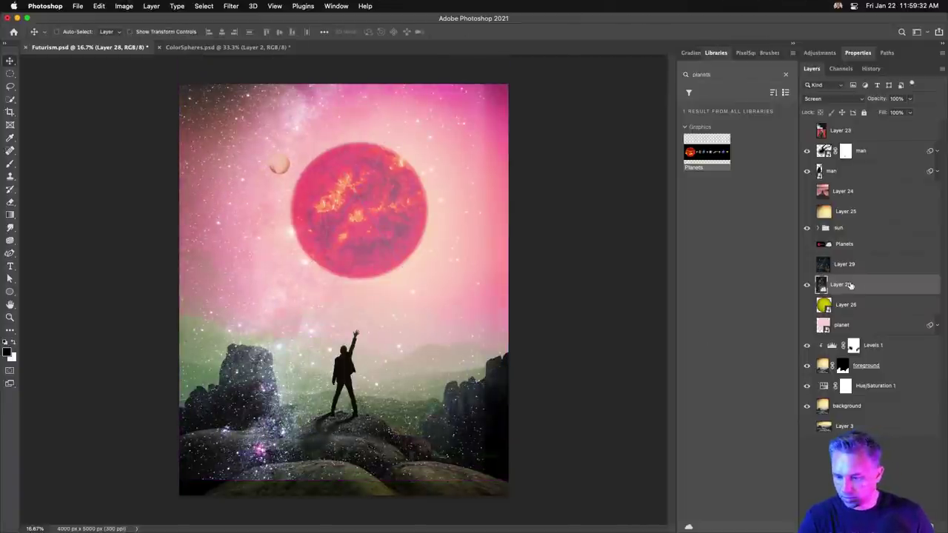
# Step: Set Layer 28's blend mode to Screen and reposition it slightly
pyautogui.click(829, 98)
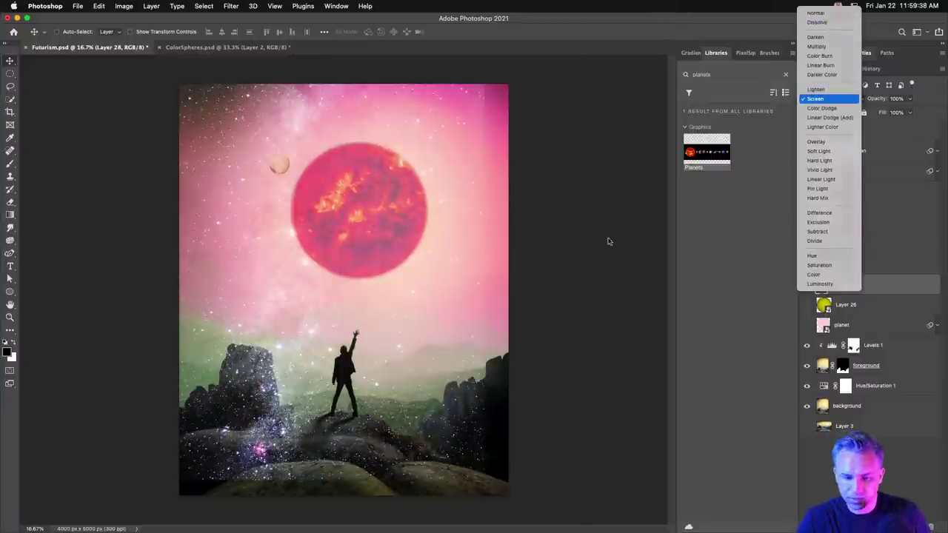
pyautogui.press('Return')
pyautogui.moveTo(342, 304); pyautogui.dragTo(355, 311)
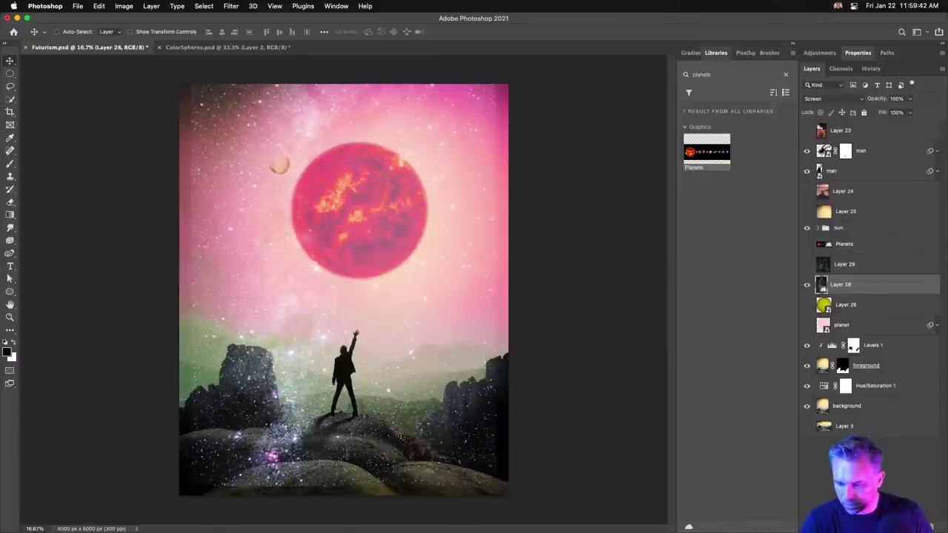
# Step: Mask the starfield with a large soft black brush, rotate the mask 90° and shift it up
pyautogui.click(857, 521)
pyautogui.press('b')
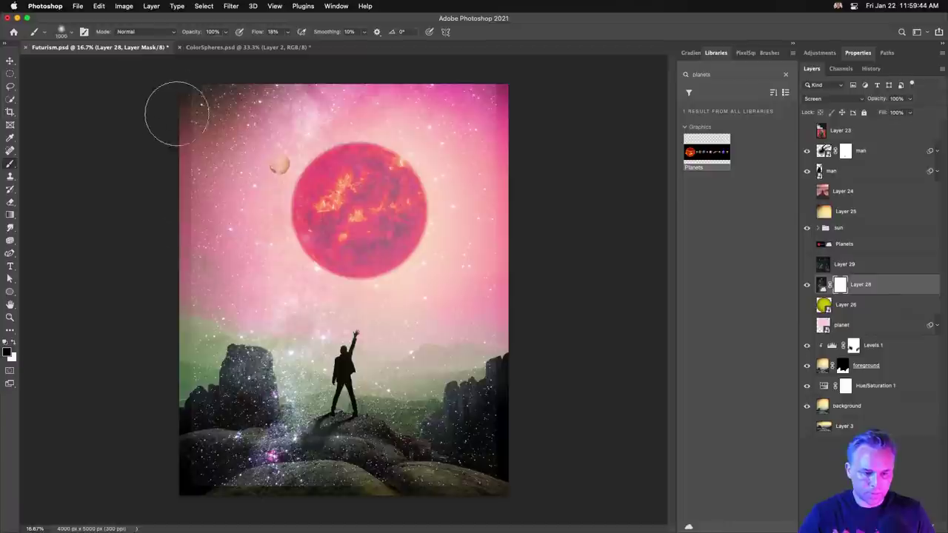
pyautogui.press(']')
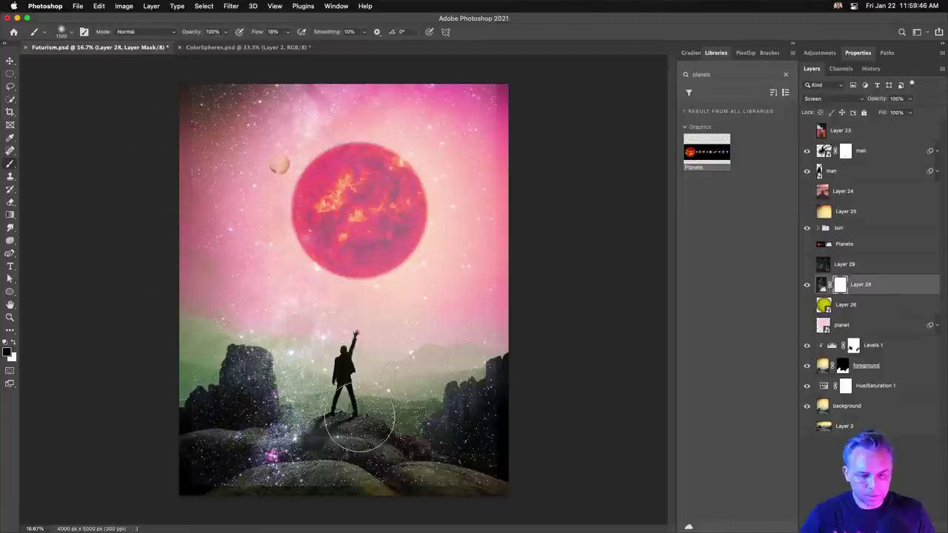
pyautogui.press(']')
pyautogui.press(']')
pyautogui.press(']')
pyautogui.press(']')
pyautogui.press(']')
pyautogui.moveTo(366, 428)
pyautogui.mouseDown()
pyautogui.moveTo(264, 338)
pyautogui.moveTo(334, 456)
pyautogui.moveTo(239, 455)
pyautogui.mouseUp()
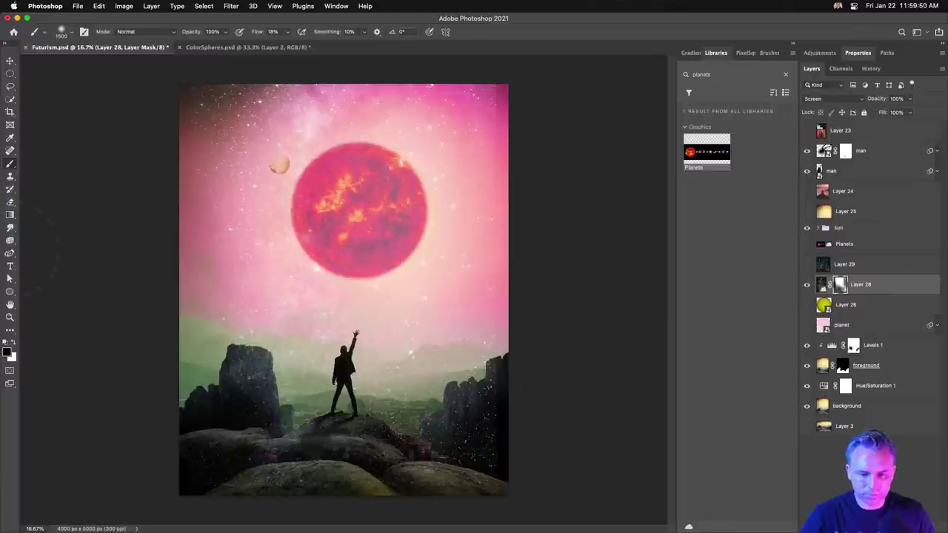
pyautogui.hotkey('ctrl', 't')
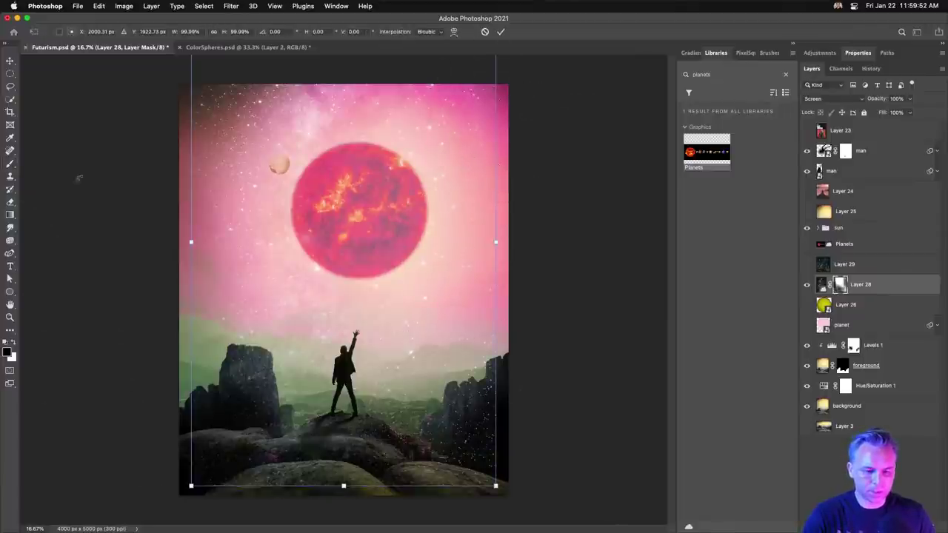
pyautogui.moveTo(78, 178); pyautogui.dragTo(102, 84)
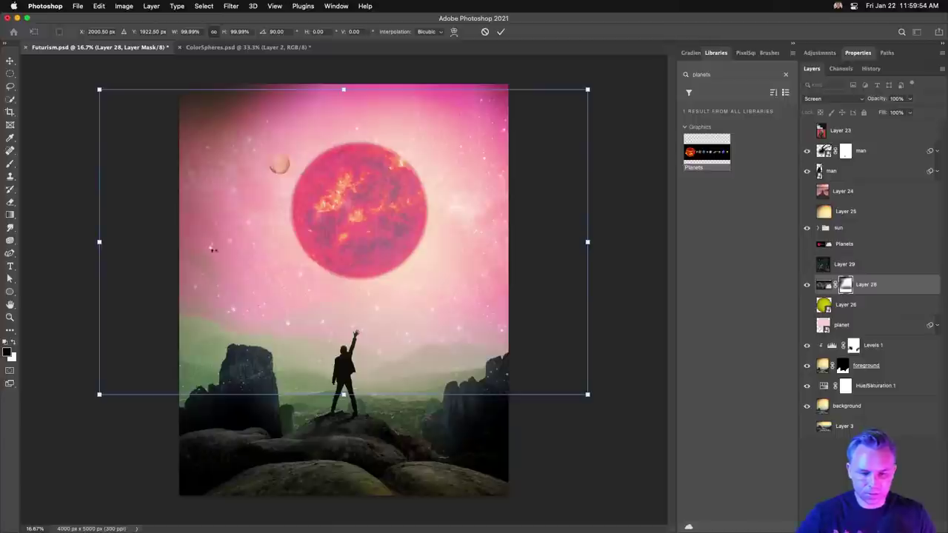
pyautogui.press('Return')
pyautogui.moveTo(272, 264); pyautogui.dragTo(271, 255)
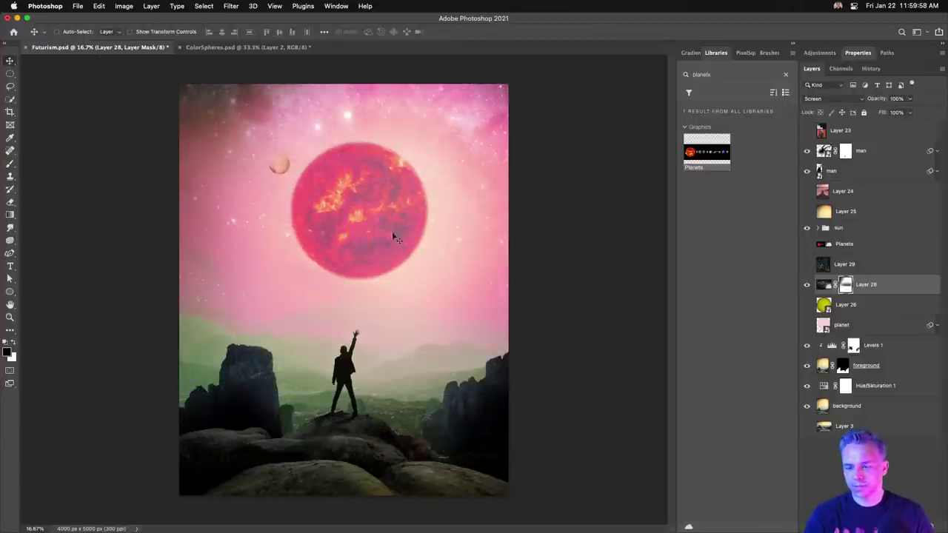
# Step: Select the sun group, save Futurism.psd, and switch to Chrome
pyautogui.click(823, 284)
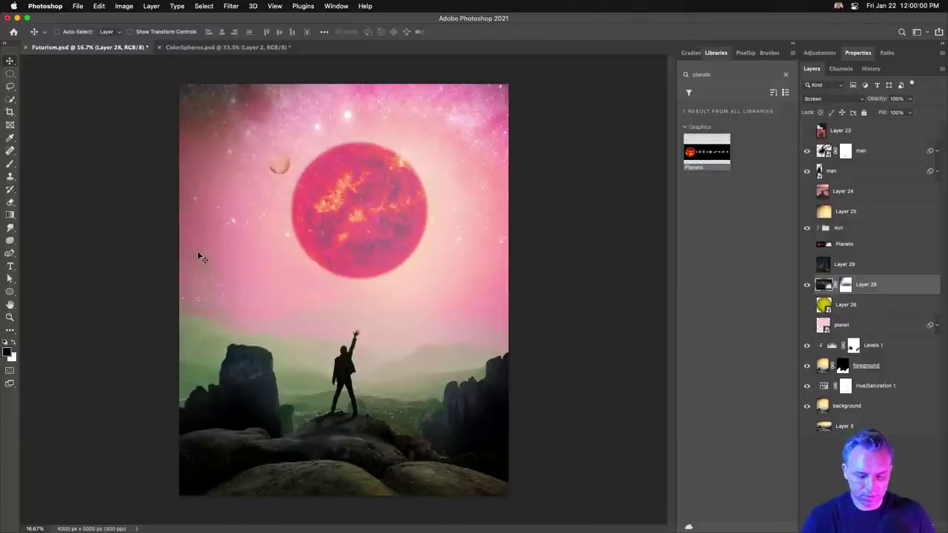
pyautogui.press('b')
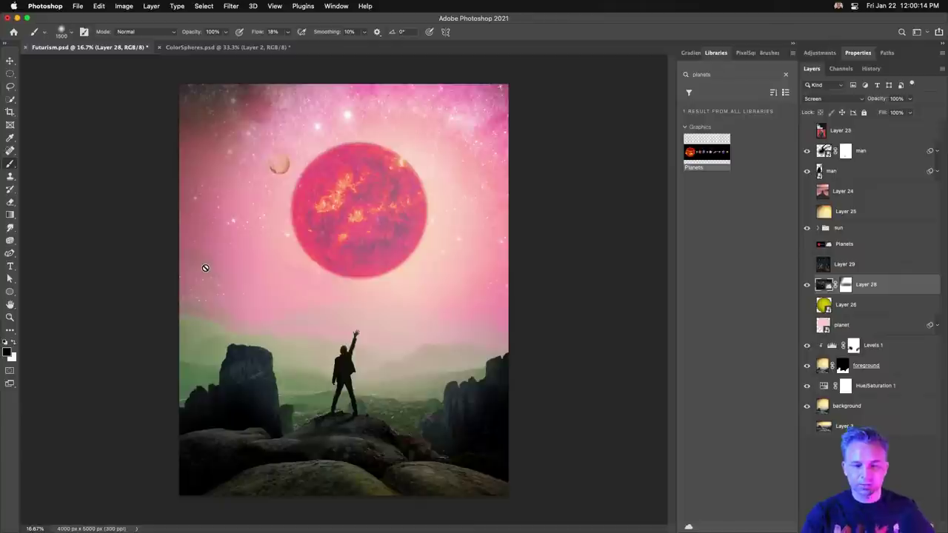
pyautogui.click(11, 74)
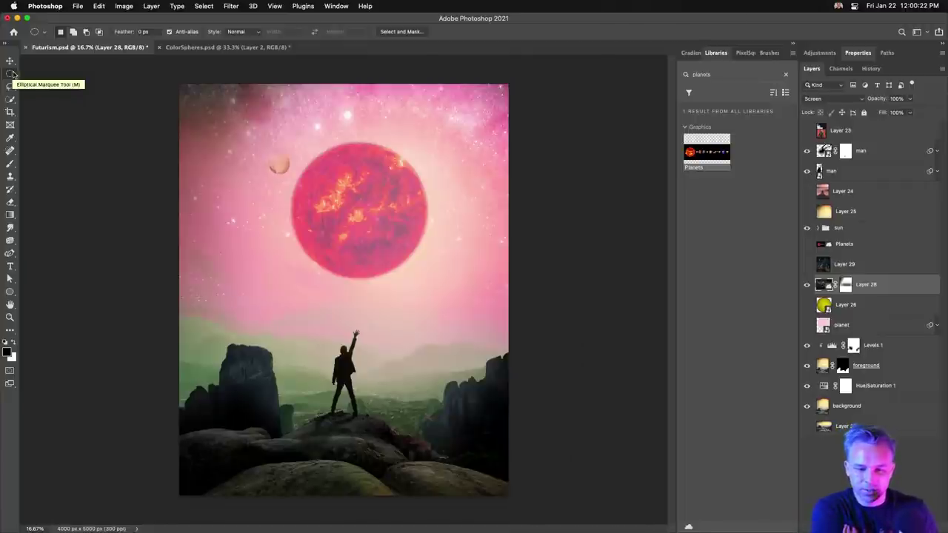
pyautogui.click(12, 61)
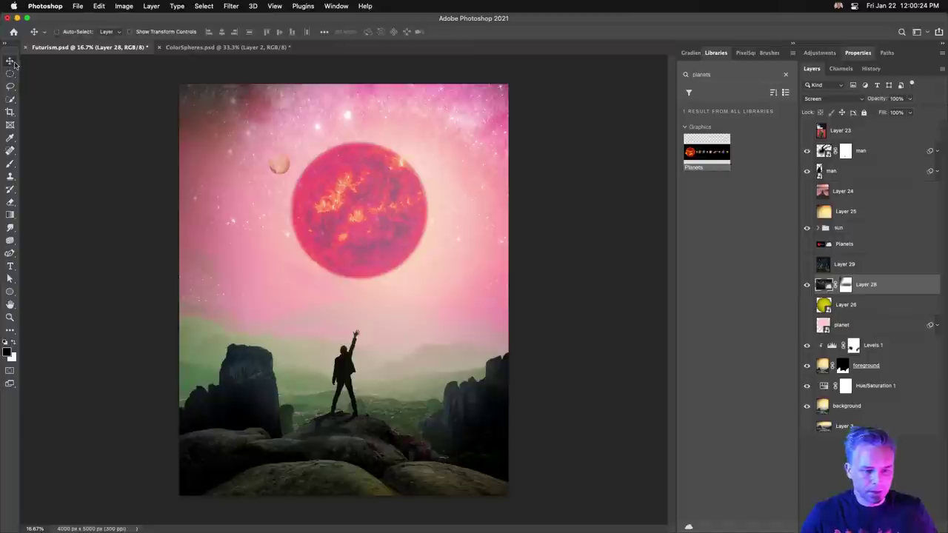
pyautogui.click(870, 229)
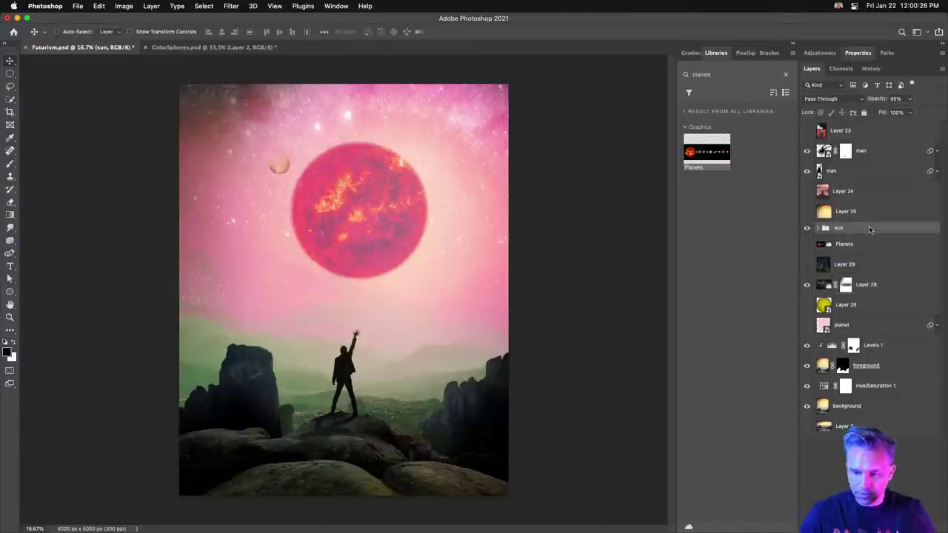
pyautogui.press('super+s')
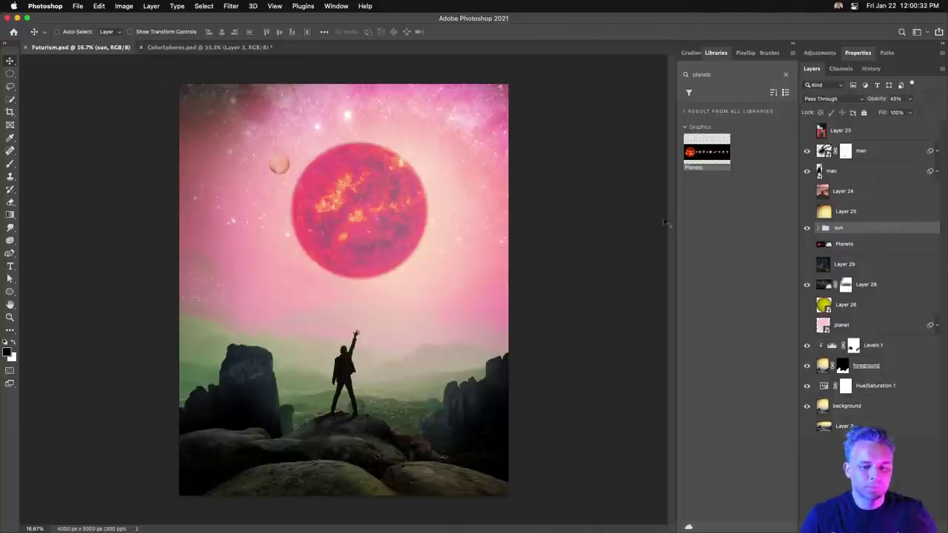
pyautogui.click(468, 523)
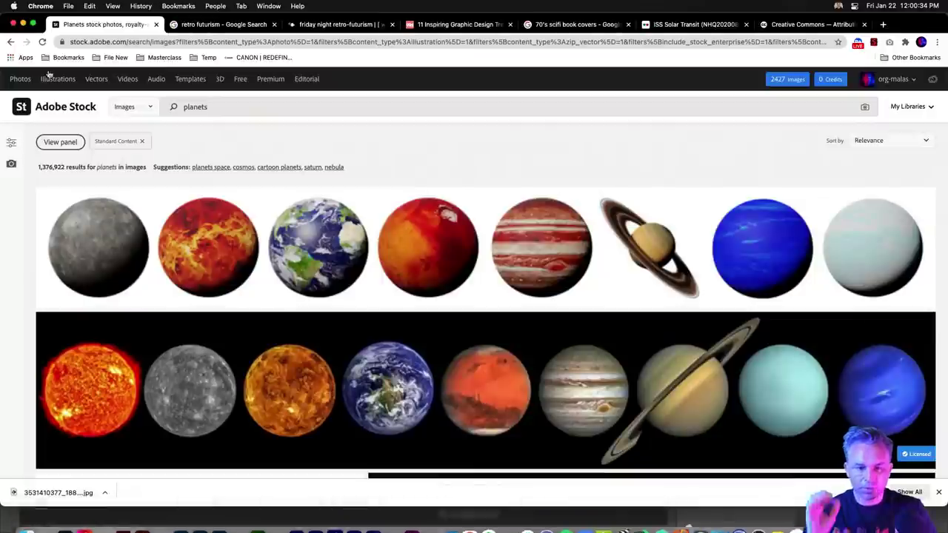
# Step: Go from the ISS Solar Transit page back through the albums to the NASA HQ PHOTO photostream, then open a new tab
pyautogui.click(698, 27)
pyautogui.scroll(10, 453, 263)
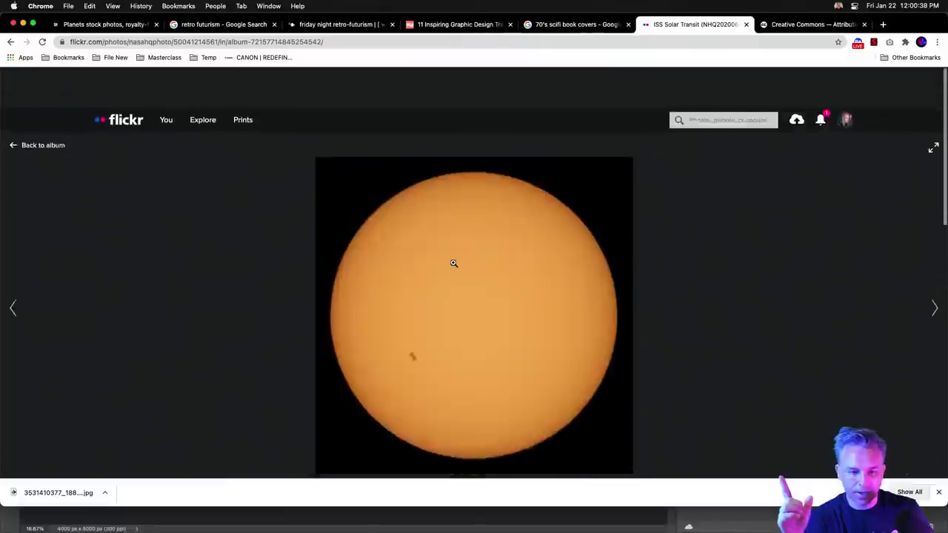
pyautogui.click(41, 105)
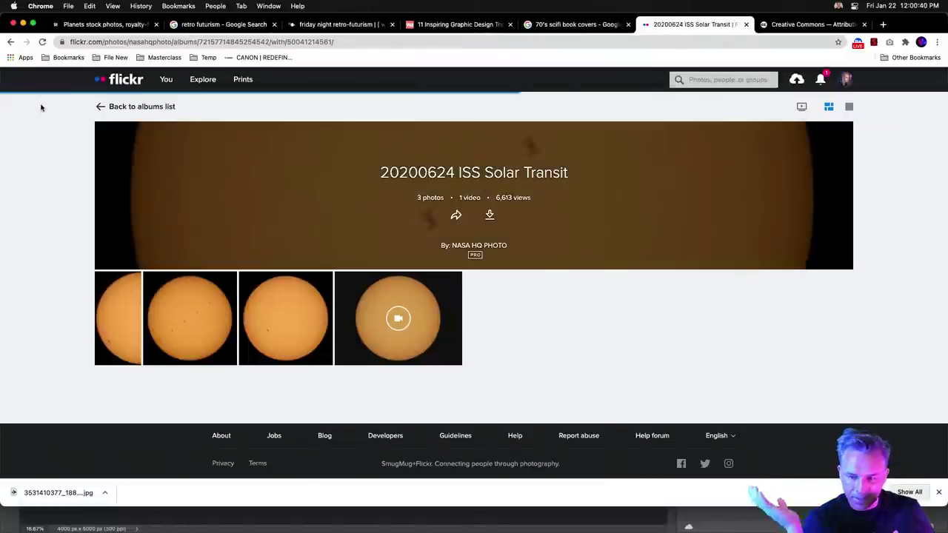
pyautogui.click(126, 106)
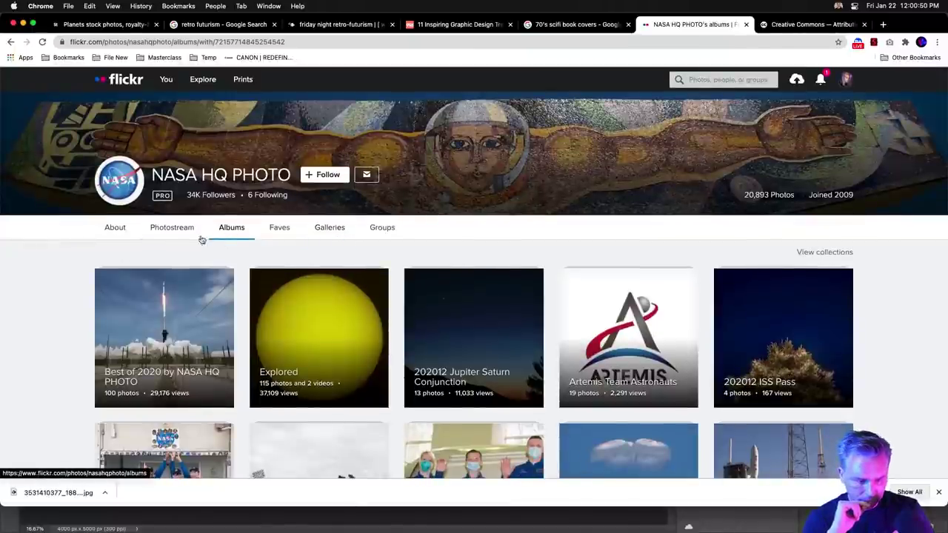
pyautogui.click(161, 228)
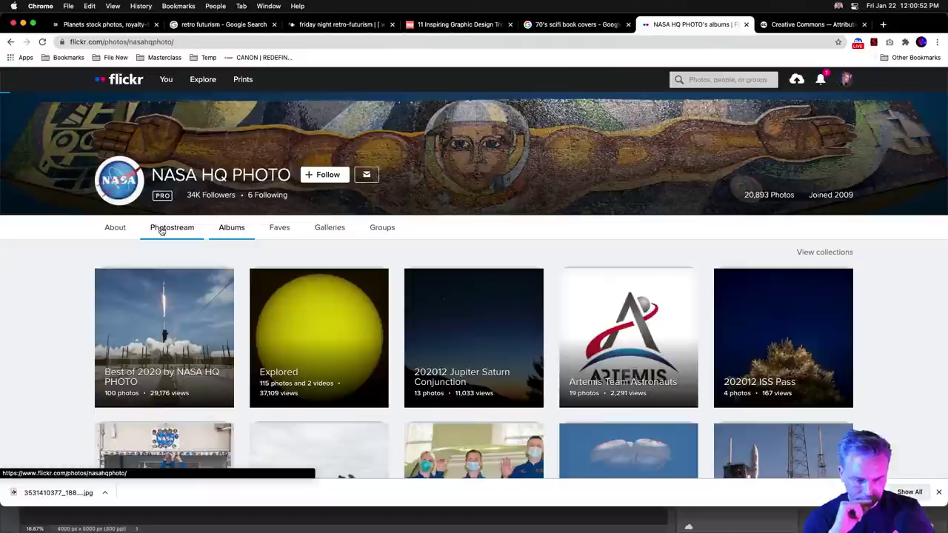
pyautogui.scroll(-5, 199, 324)
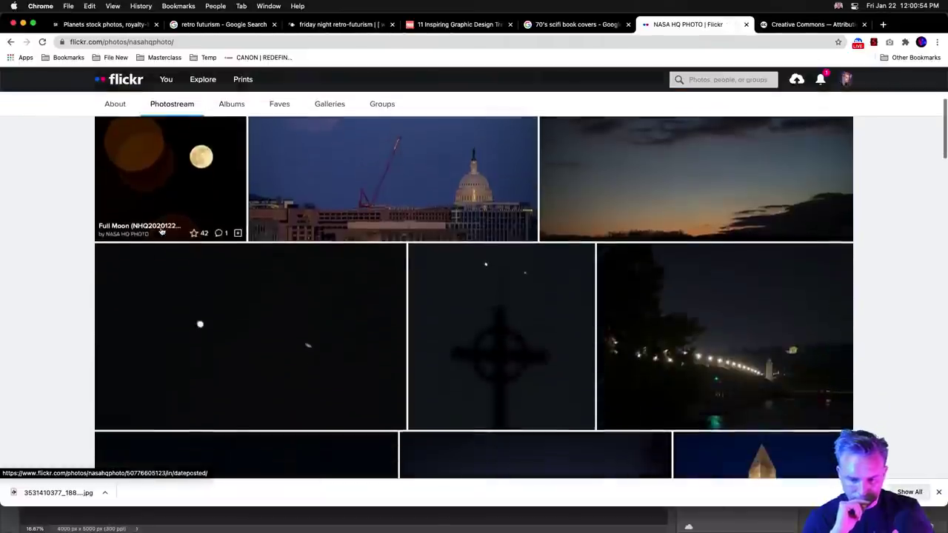
pyautogui.scroll(5, 194, 204)
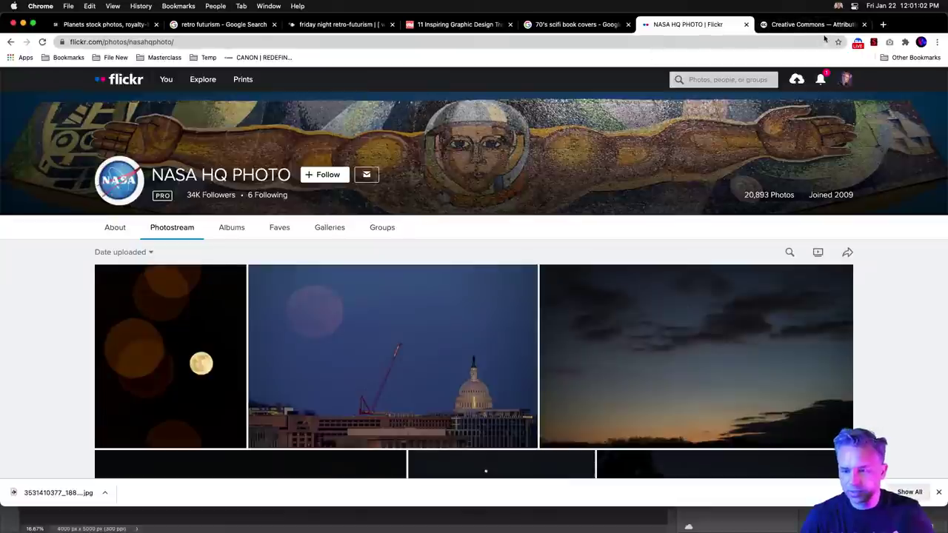
pyautogui.click(883, 26)
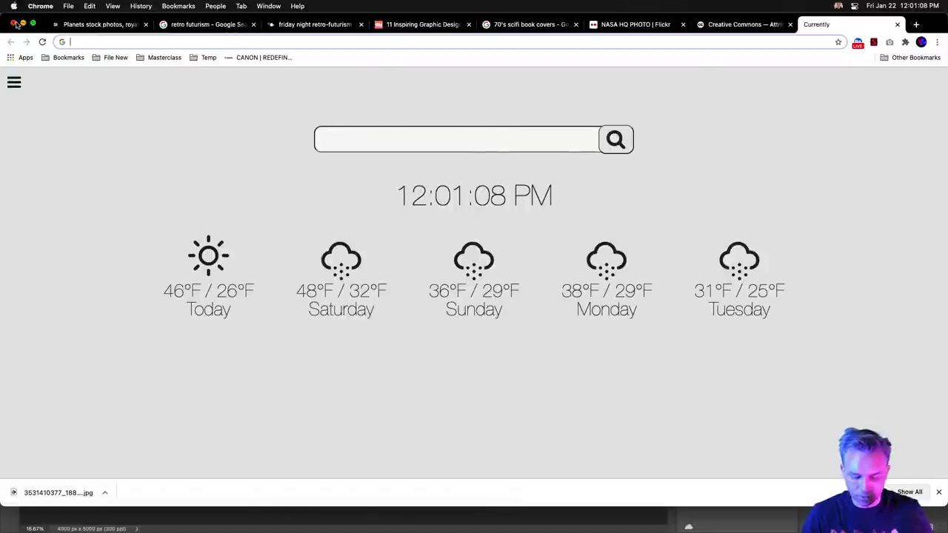
# Step: Search Google for 'pixelsquid' and open the PixelSquid website
pyautogui.write('pis')
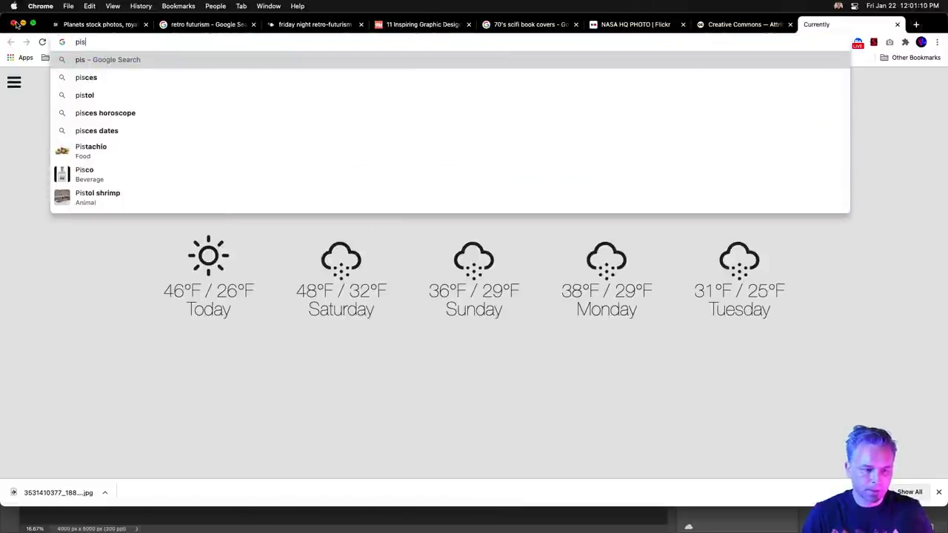
pyautogui.press('BackSpace')
pyautogui.write('xe')
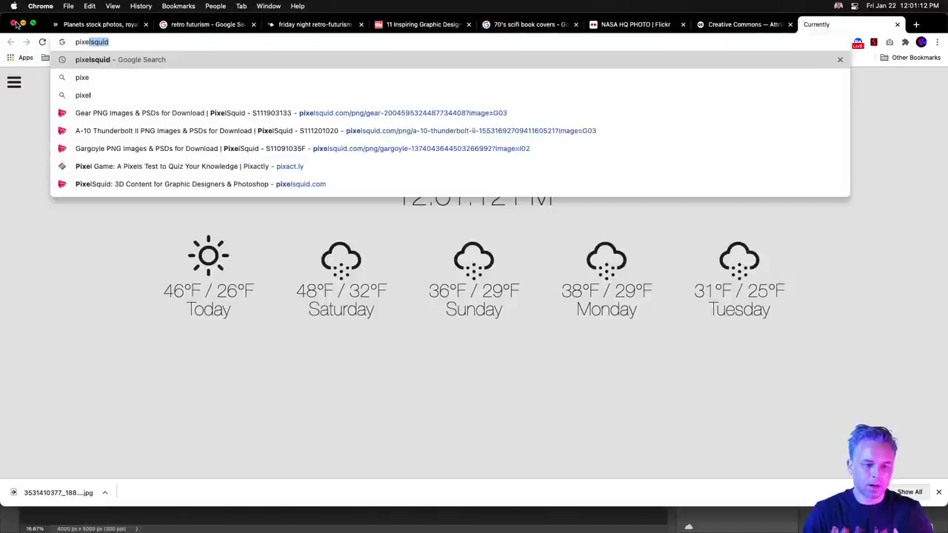
pyautogui.write('l')
pyautogui.press('Return')
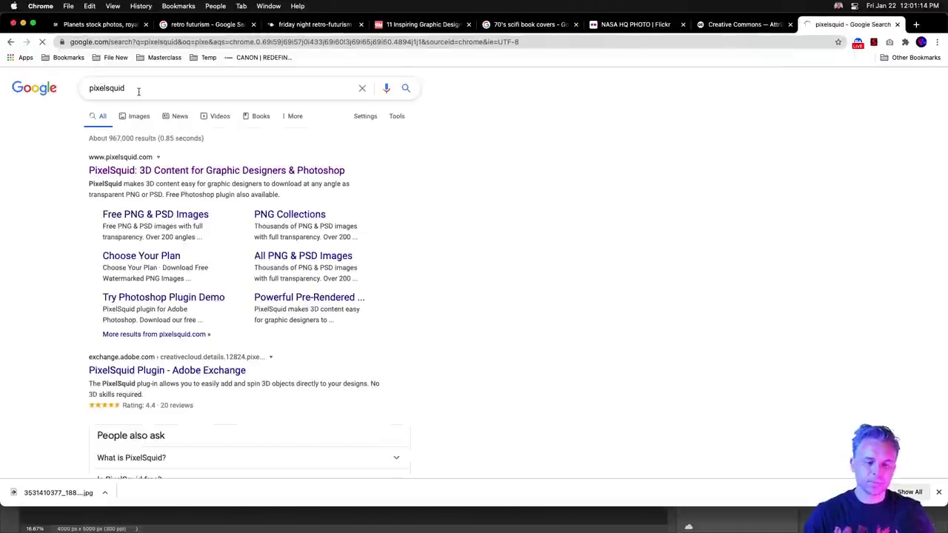
pyautogui.click(115, 175)
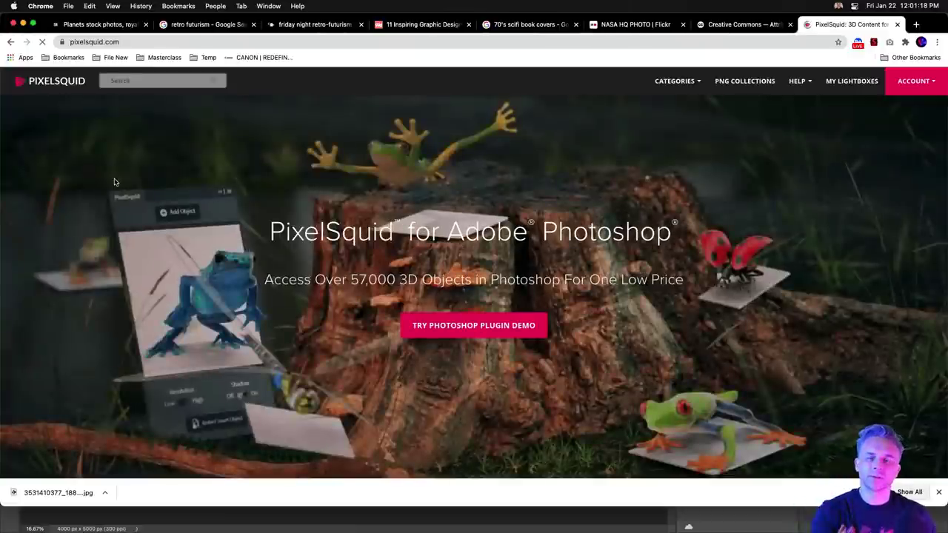
# Step: Download the solar system planets image from the Adobe Stock results
pyautogui.click(136, 29)
pyautogui.doubleClick(199, 108)
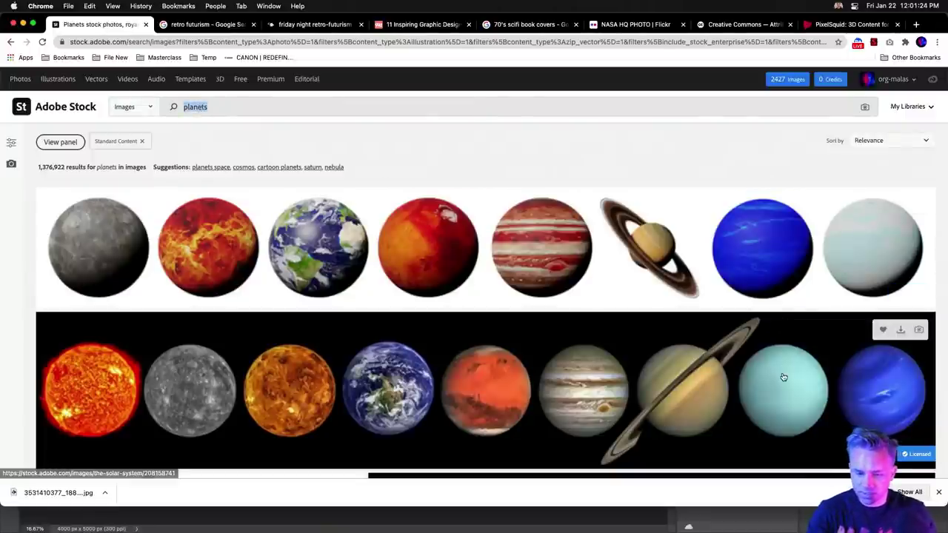
pyautogui.click(901, 329)
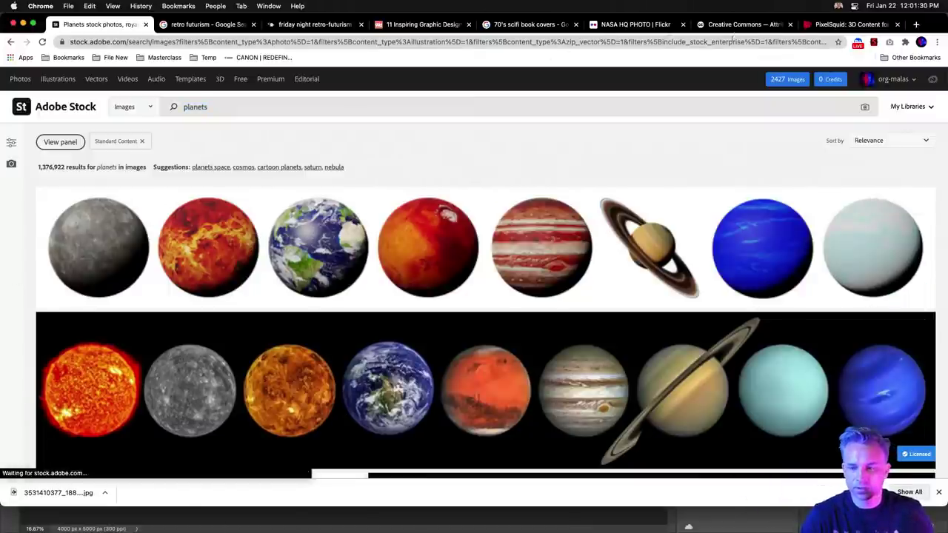
# Step: Open AdobeStock_209452866.jpeg from Downloads as a new Photoshop document, then minimize Photoshop
pyautogui.moveTo(414, 530)
pyautogui.click(29, 517)
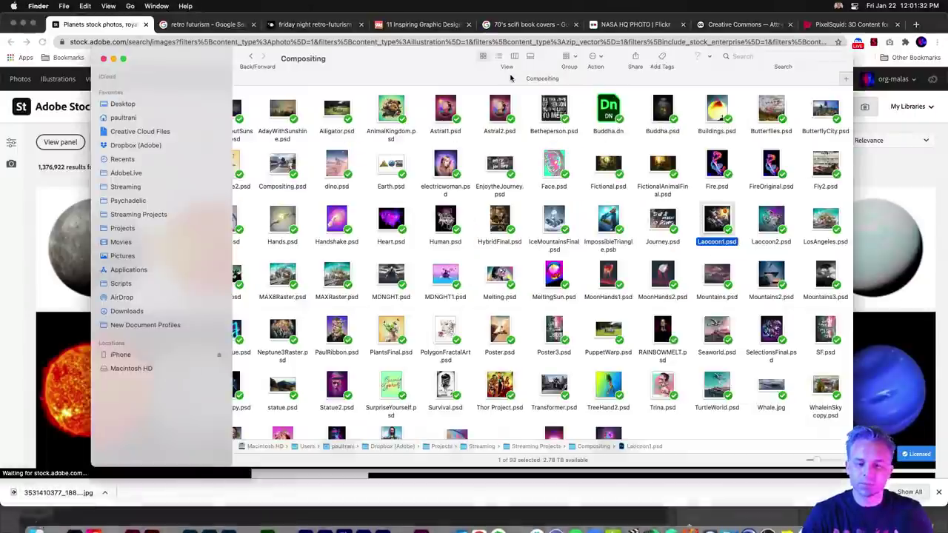
pyautogui.click(122, 311)
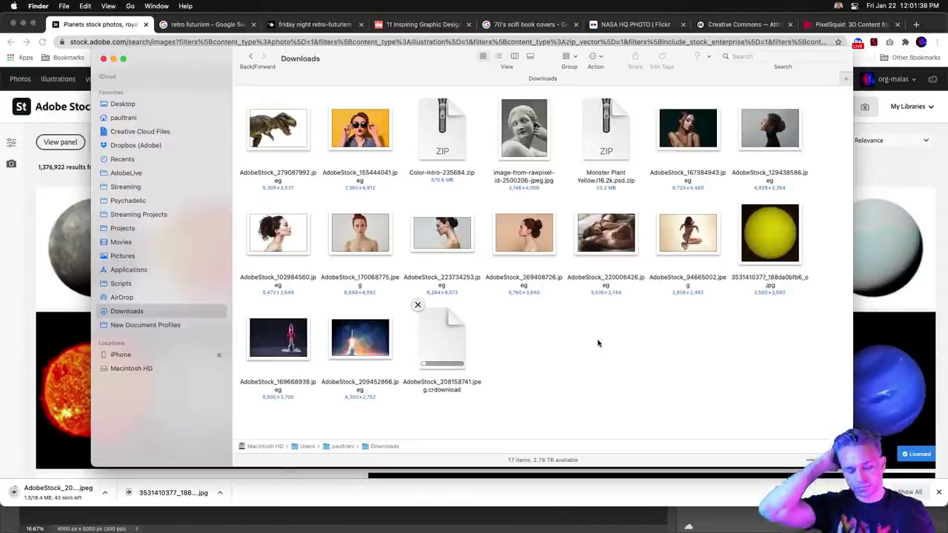
pyautogui.click(348, 342)
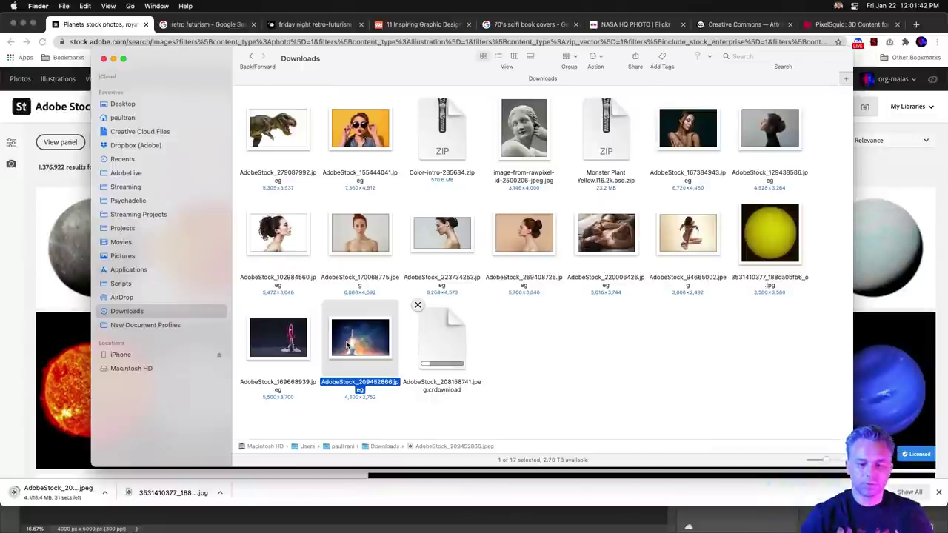
pyautogui.press('super+Tab')
pyautogui.moveTo(349, 339); pyautogui.dragTo(354, 110)
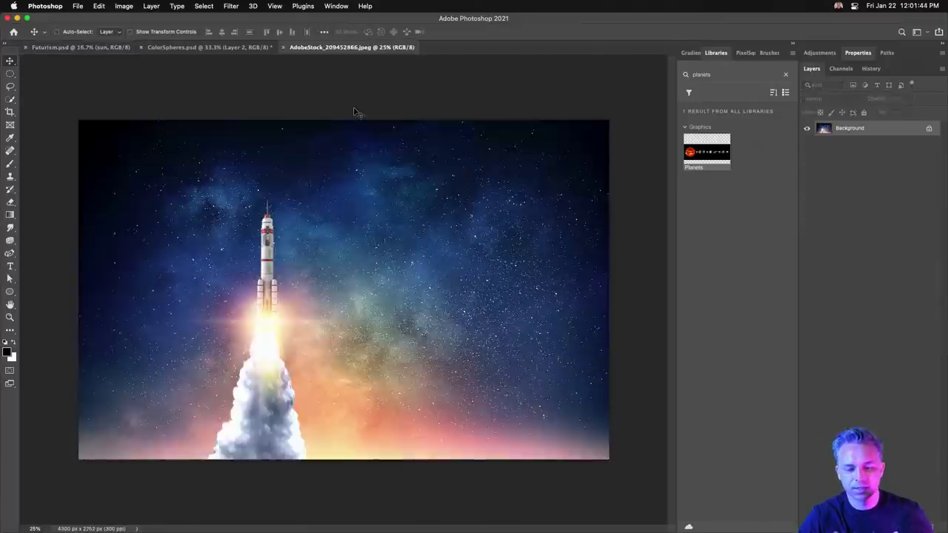
pyautogui.press('super+equal')
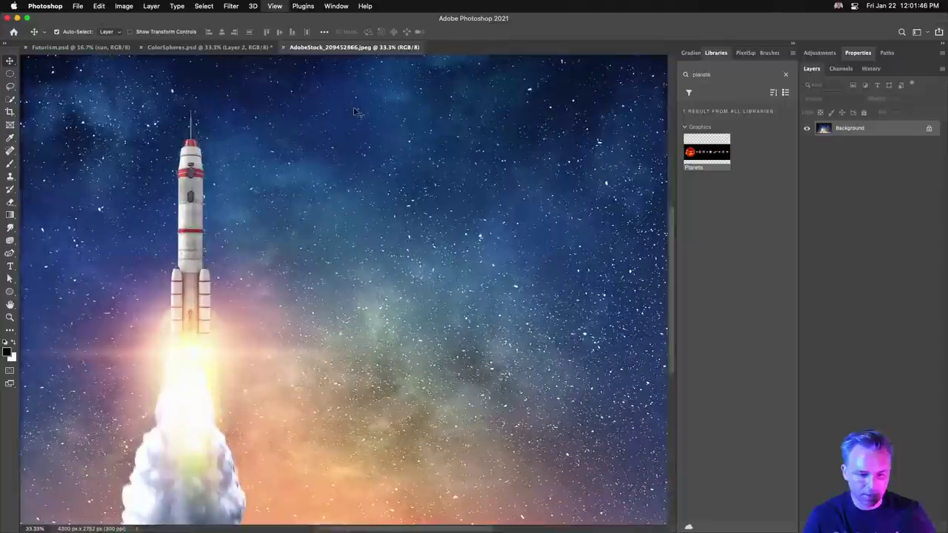
pyautogui.press('super+minus')
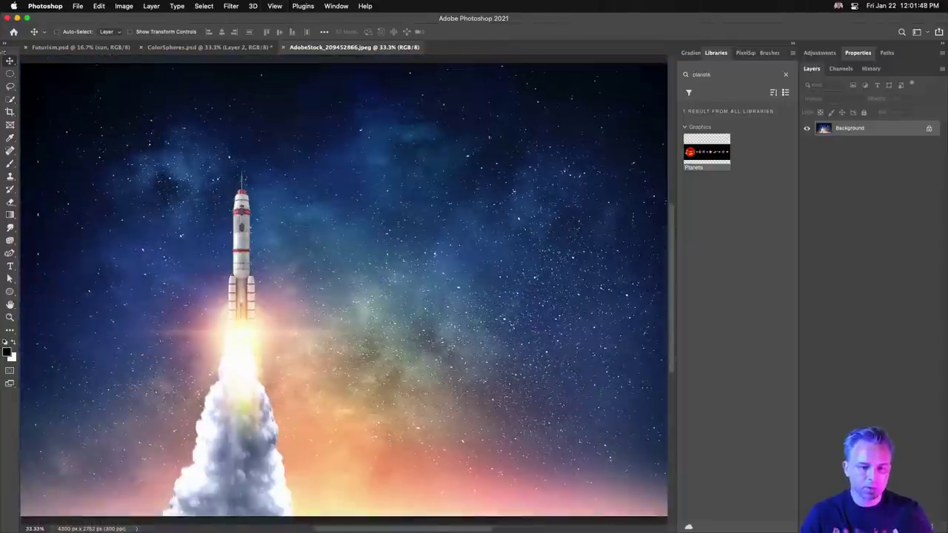
pyautogui.click(18, 18)
# Step: Search PixelSquid's 3D objects for jets
pyautogui.click(904, 82)
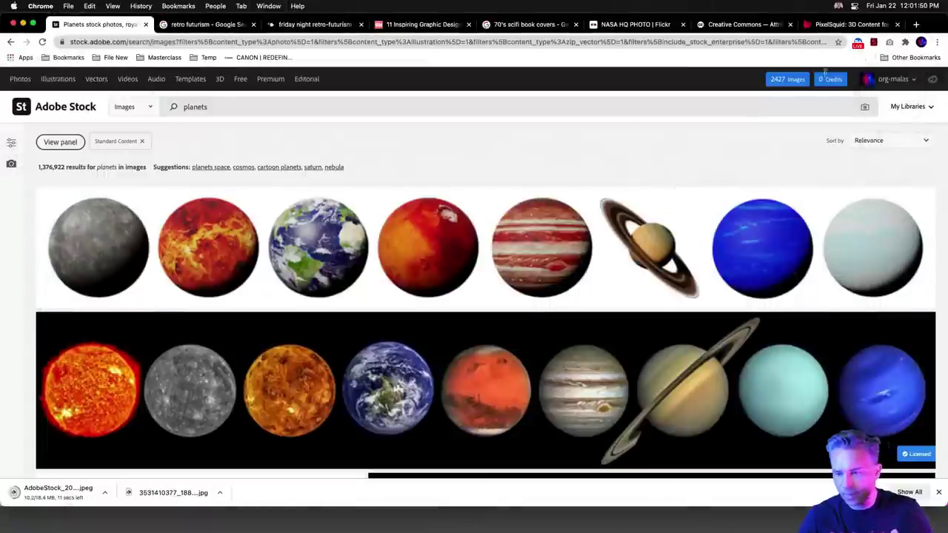
pyautogui.click(834, 27)
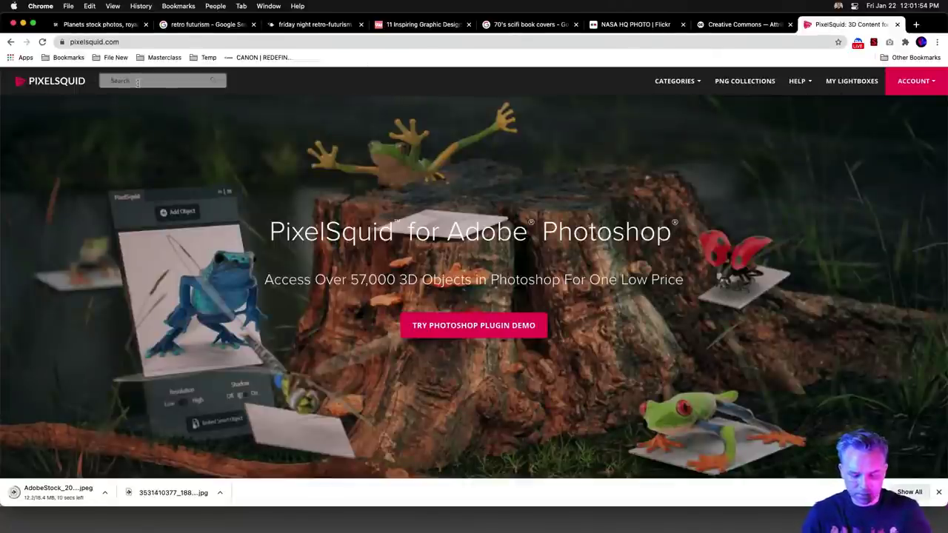
pyautogui.click(111, 80)
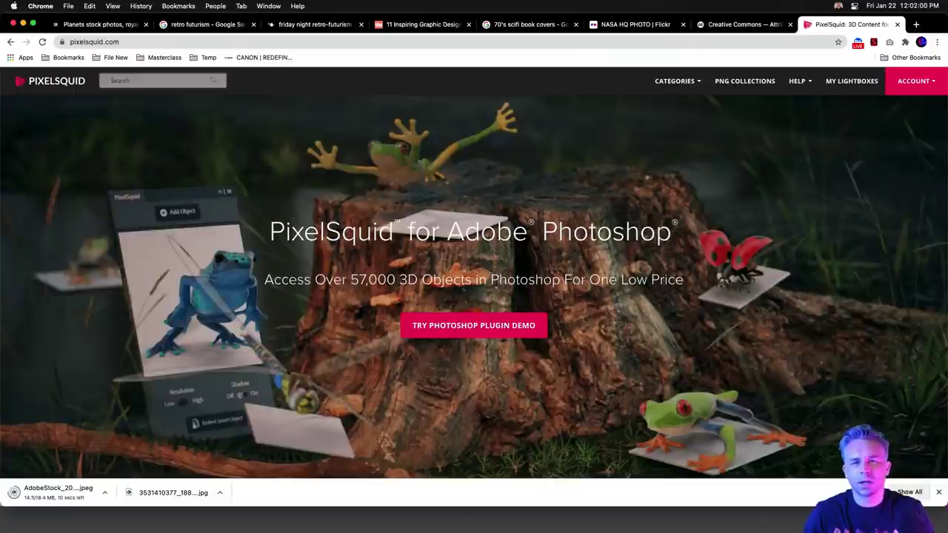
pyautogui.write('pl')
pyautogui.press('Return')
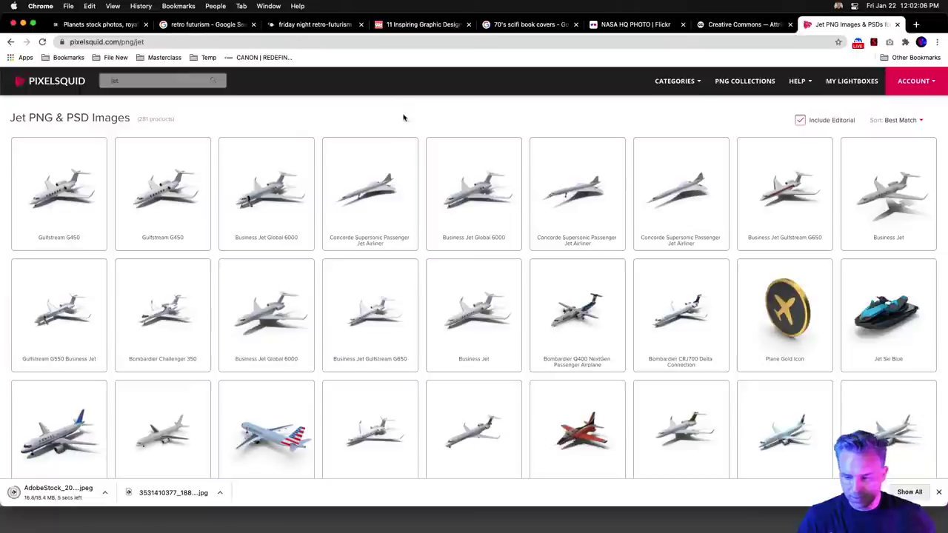
# Step: Browse the jet results, viewing Harrier II Destroyed, then open the A-10 Thunderbolt II model
pyautogui.scroll(-5, 400, 126)
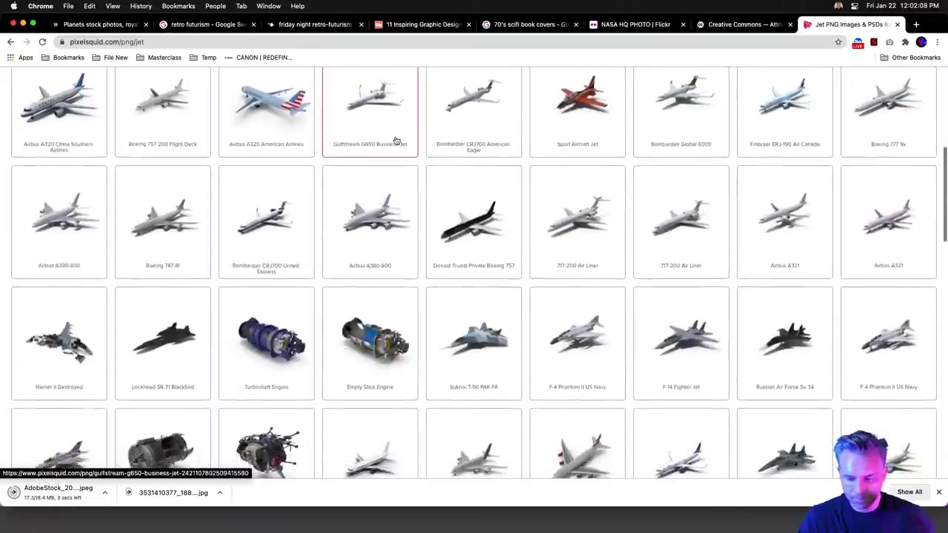
pyautogui.scroll(-2, 397, 141)
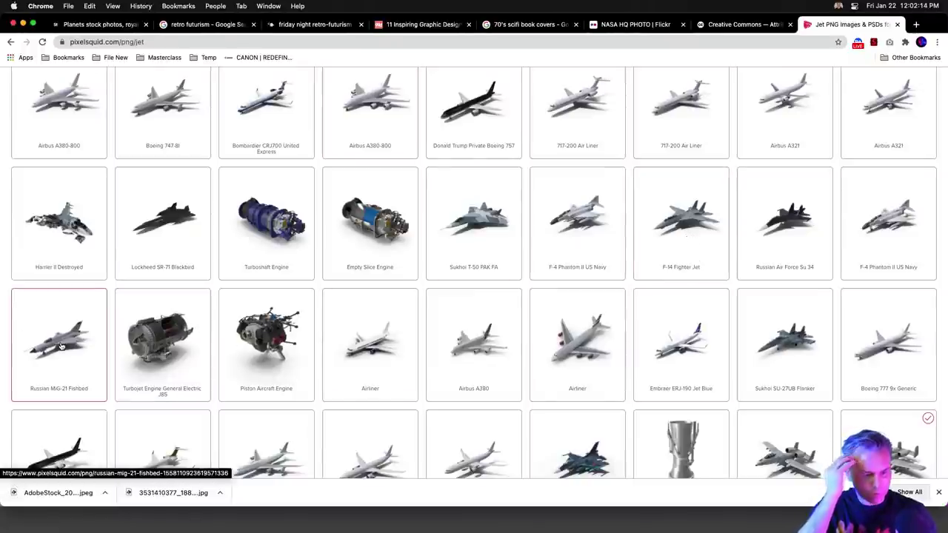
pyautogui.click(66, 246)
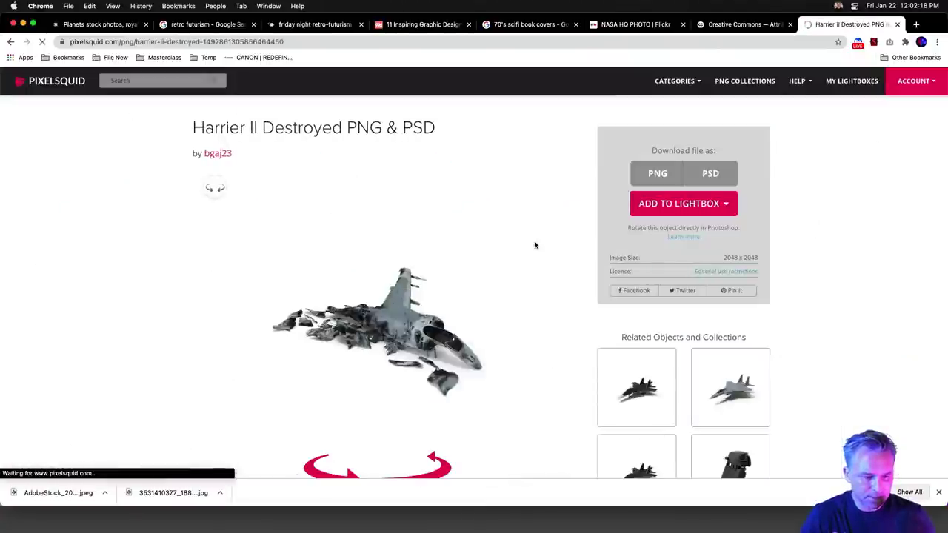
pyautogui.click(10, 43)
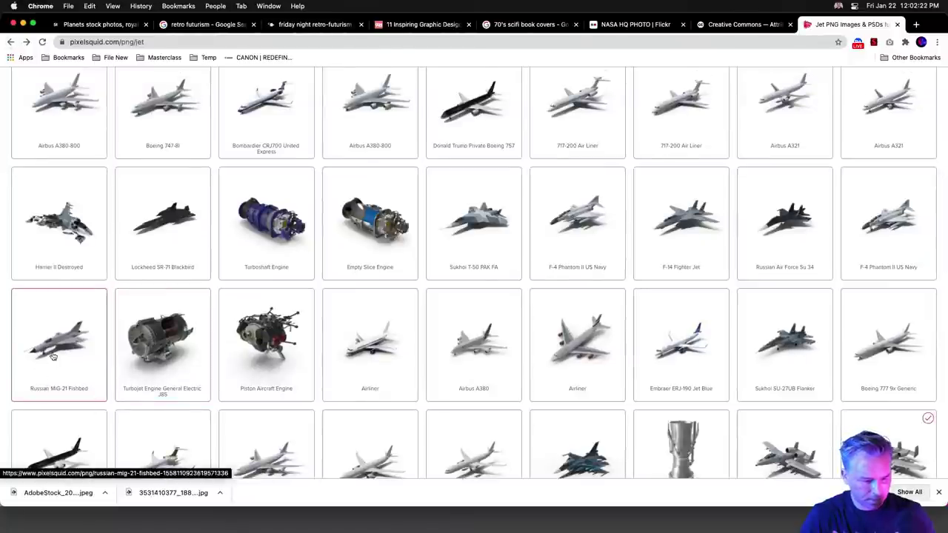
pyautogui.scroll(-3, 64, 400)
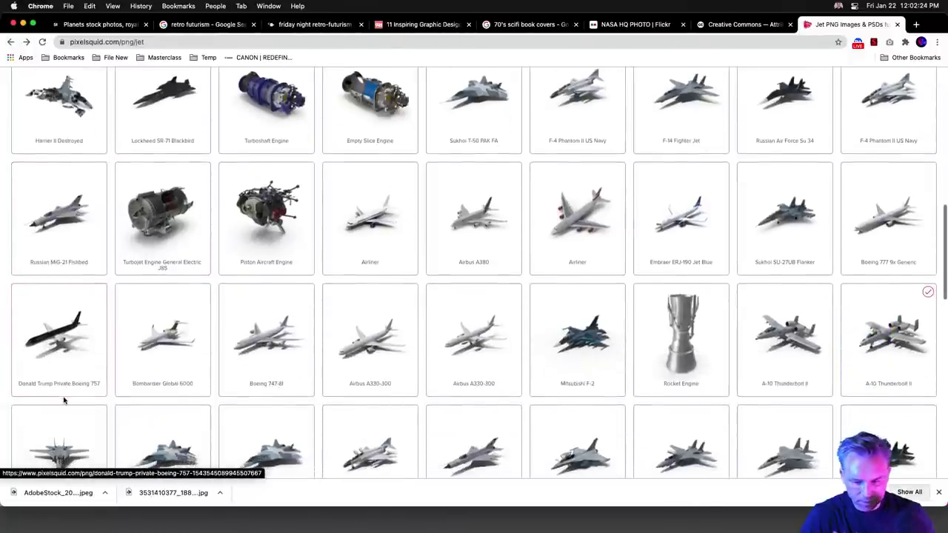
pyautogui.scroll(-3, 63, 400)
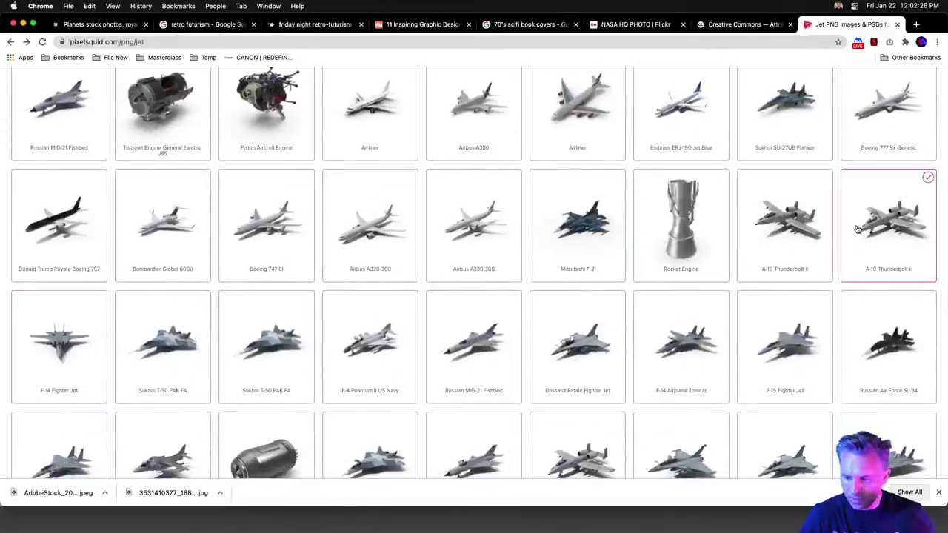
pyautogui.click(390, 116)
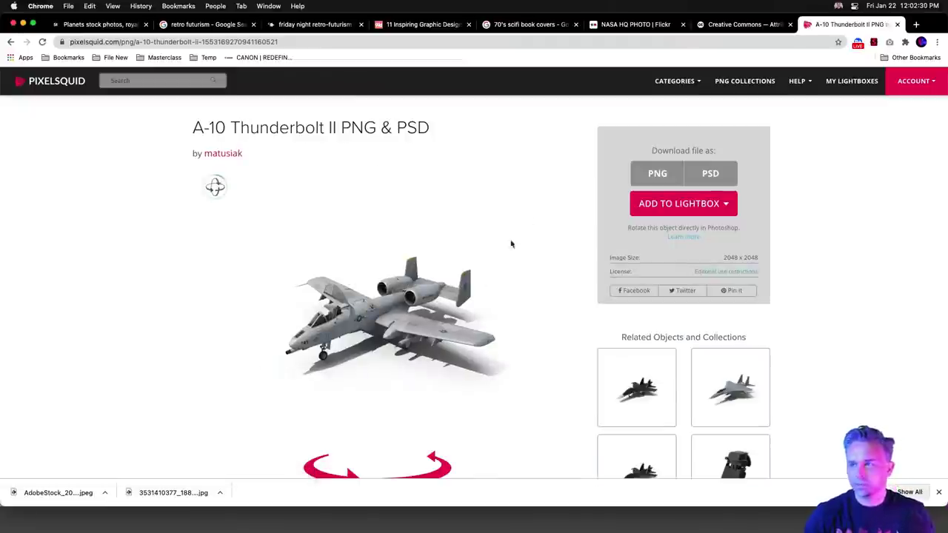
# Step: Rotate the A-10 Thunderbolt II to a top-down view and add it to the Photoshop Lightbox
pyautogui.moveTo(393, 326); pyautogui.dragTo(355, 296)
pyautogui.scroll(-1, 355, 296)
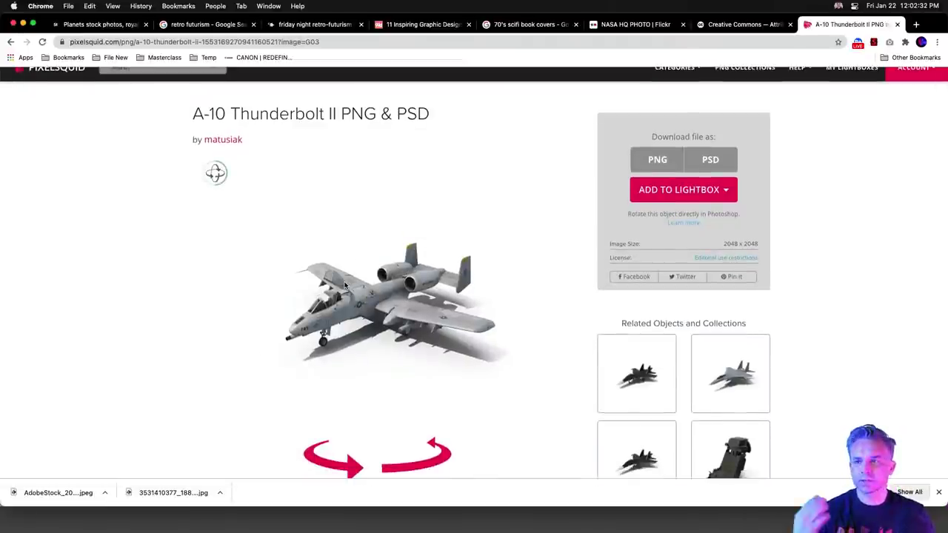
pyautogui.moveTo(389, 326); pyautogui.dragTo(337, 400)
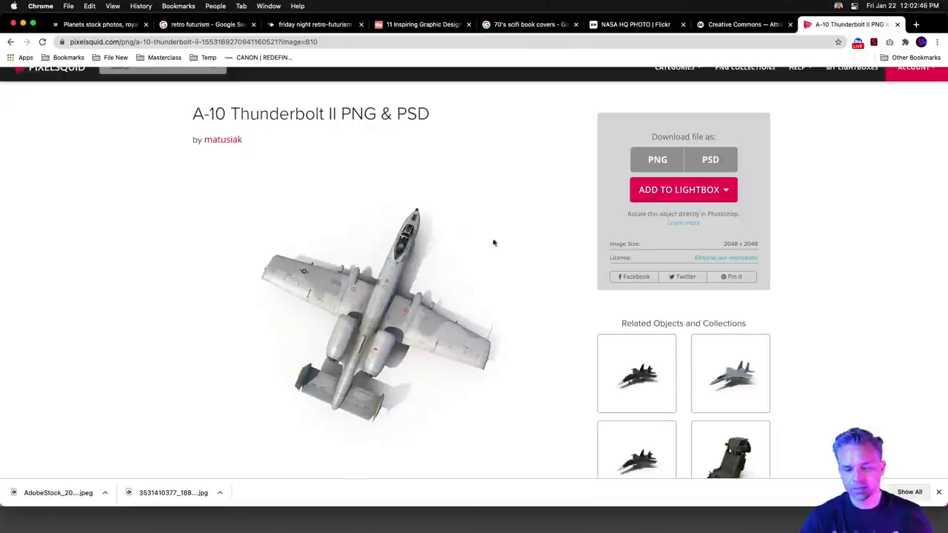
pyautogui.click(694, 193)
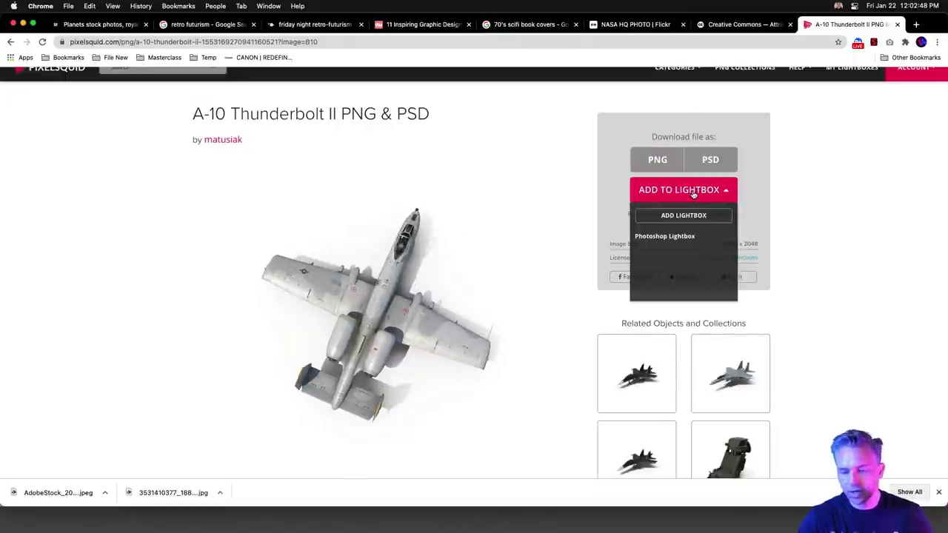
pyautogui.click(656, 237)
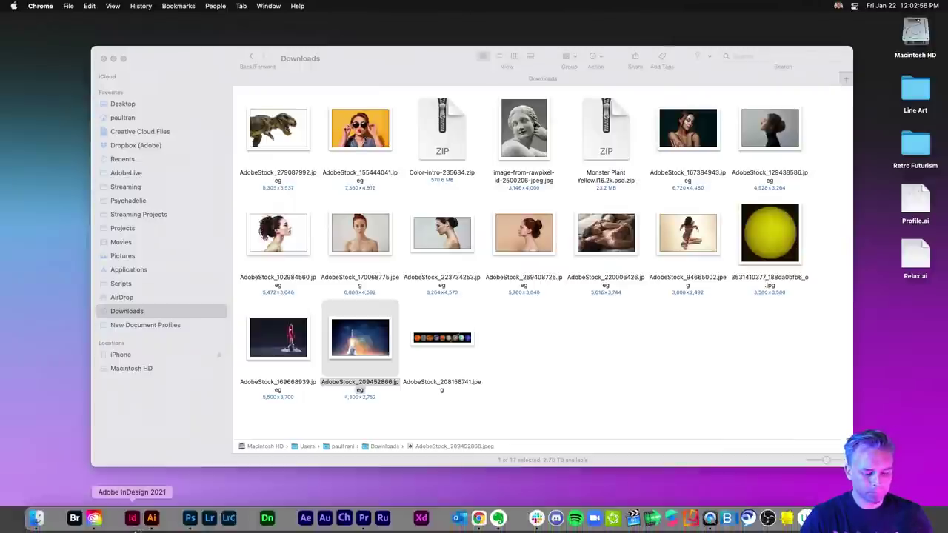
# Step: Bring Photoshop forward and open the PixelSquid panel via Window > Extensions (legacy)
pyautogui.click(169, 519)
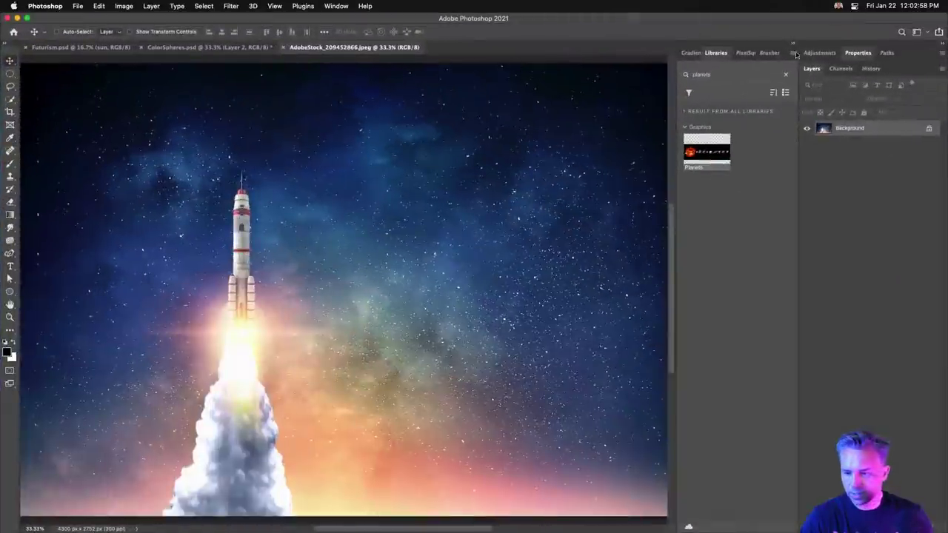
pyautogui.click(745, 52)
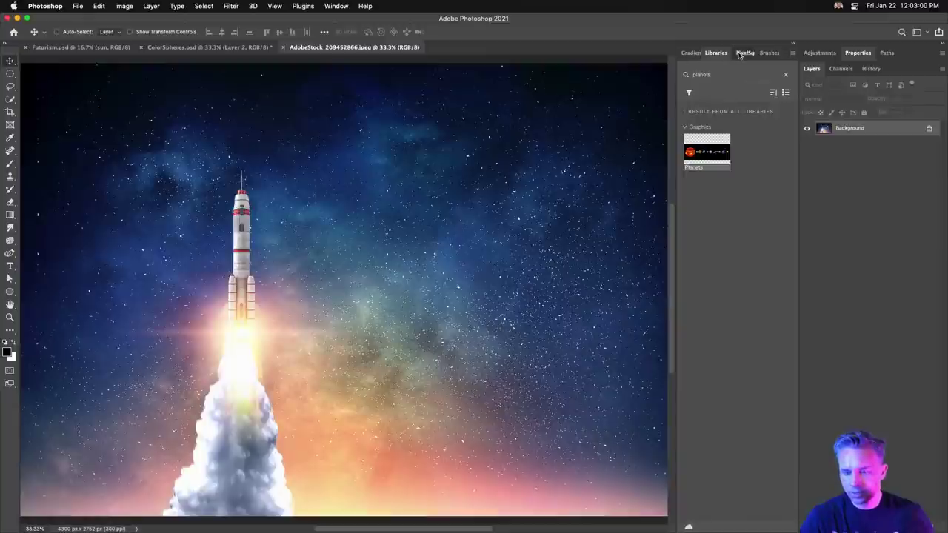
pyautogui.click(335, 6)
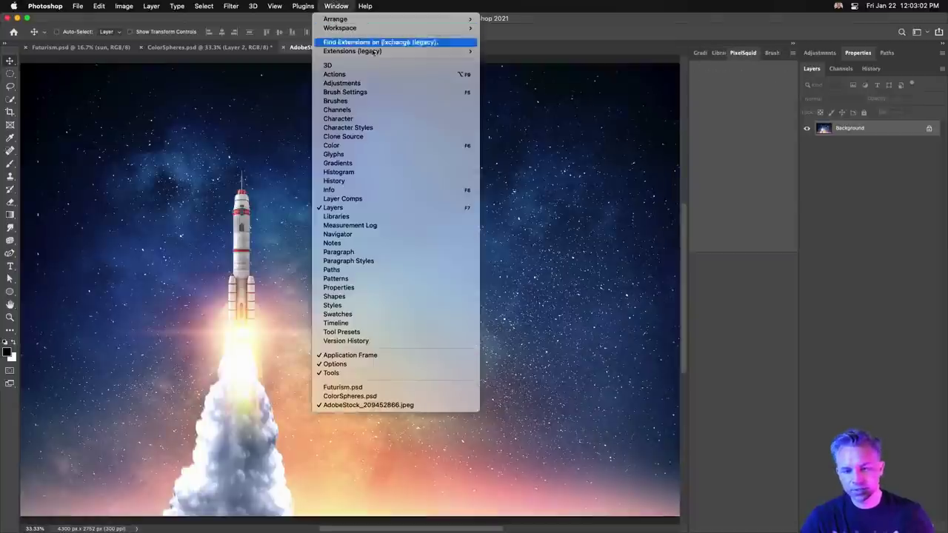
pyautogui.moveTo(377, 52)
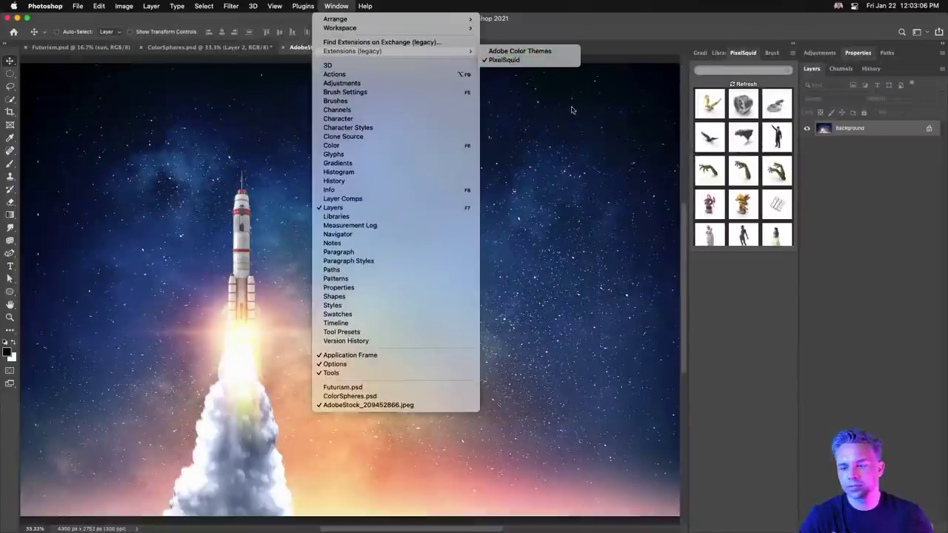
pyautogui.click(506, 65)
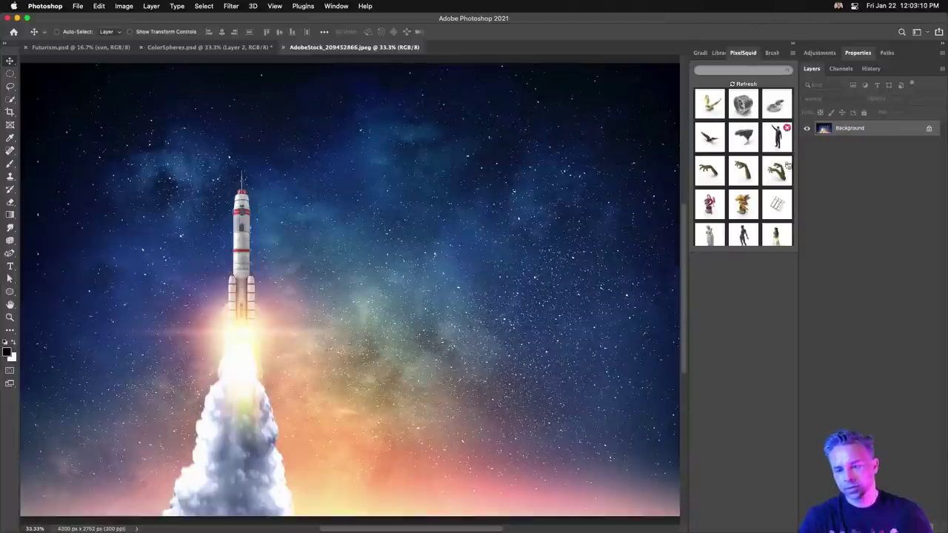
pyautogui.scroll(-3, 785, 148)
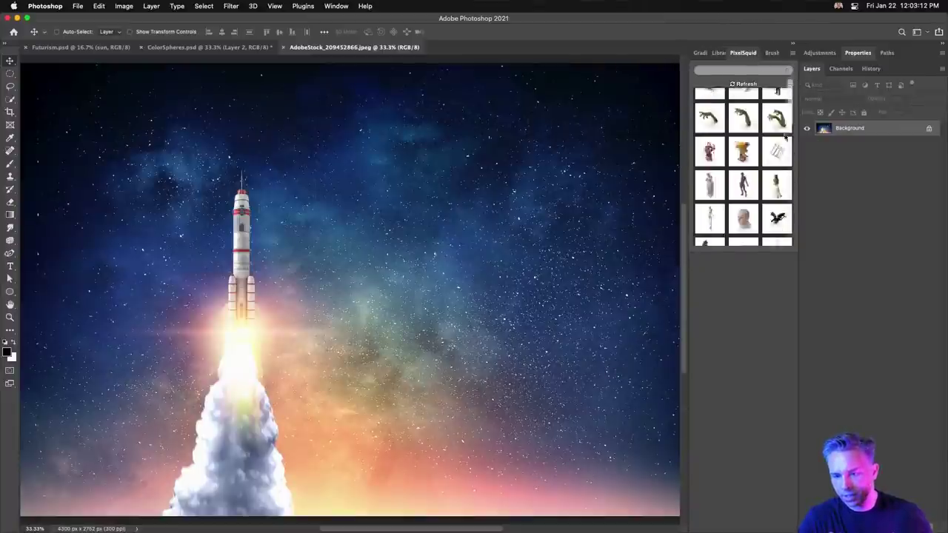
pyautogui.scroll(3, 785, 148)
# Step: Float the PixelSquid panel out of the dock over the canvas and scroll through its contents
pyautogui.moveTo(737, 56); pyautogui.dragTo(511, 96)
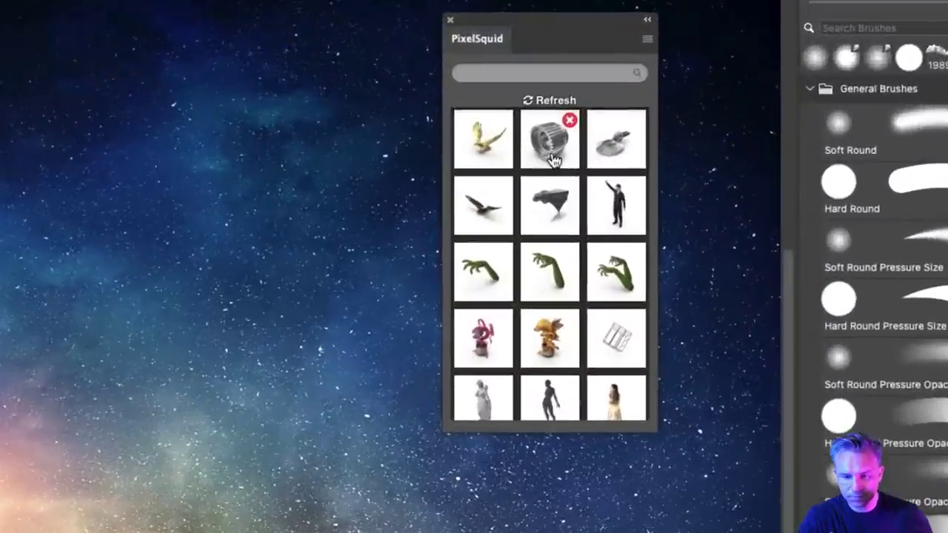
pyautogui.scroll(-10, 552, 193)
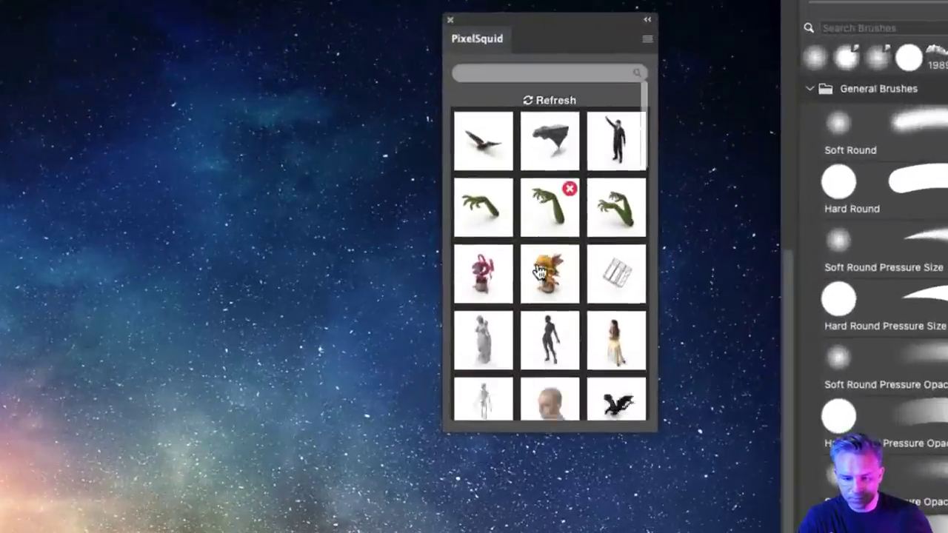
pyautogui.scroll(-3, 540, 270)
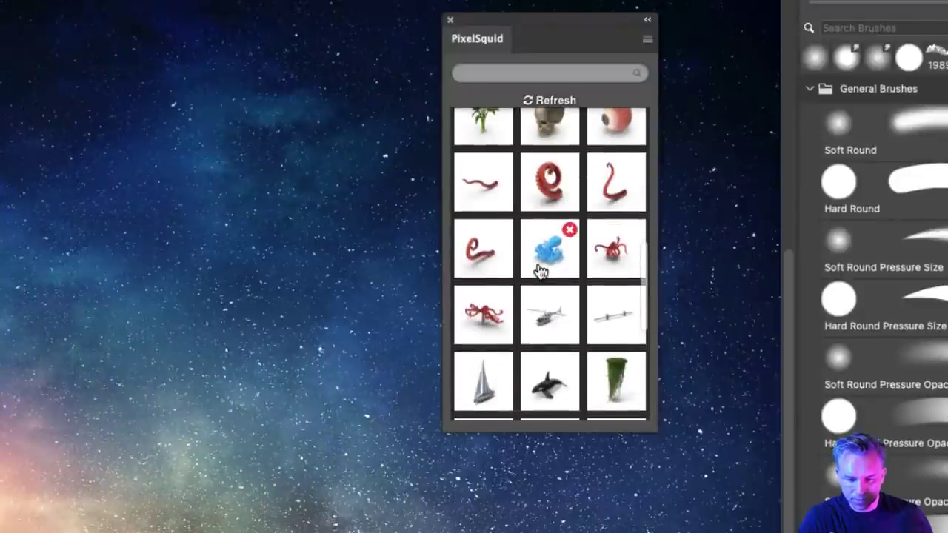
pyautogui.scroll(12, 540, 272)
pyautogui.scroll(-5, 540, 272)
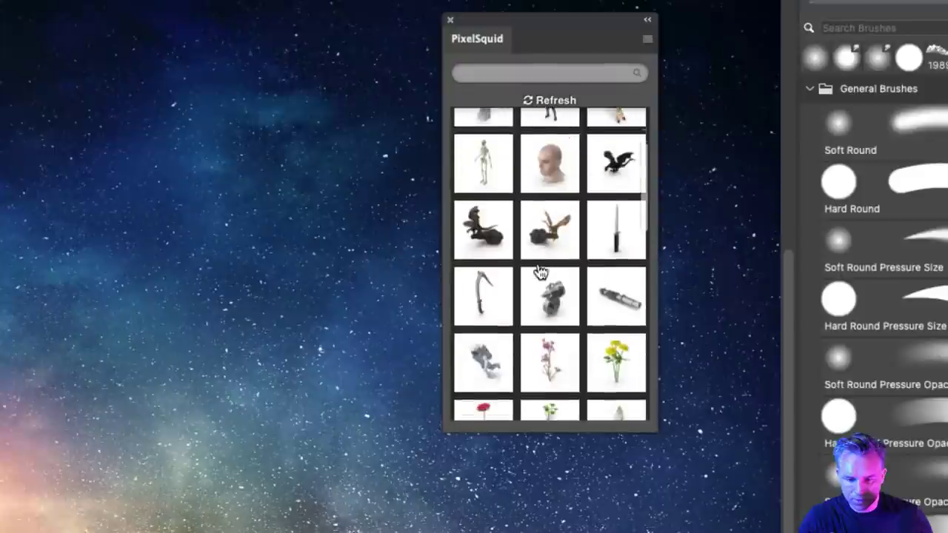
pyautogui.scroll(5, 540, 272)
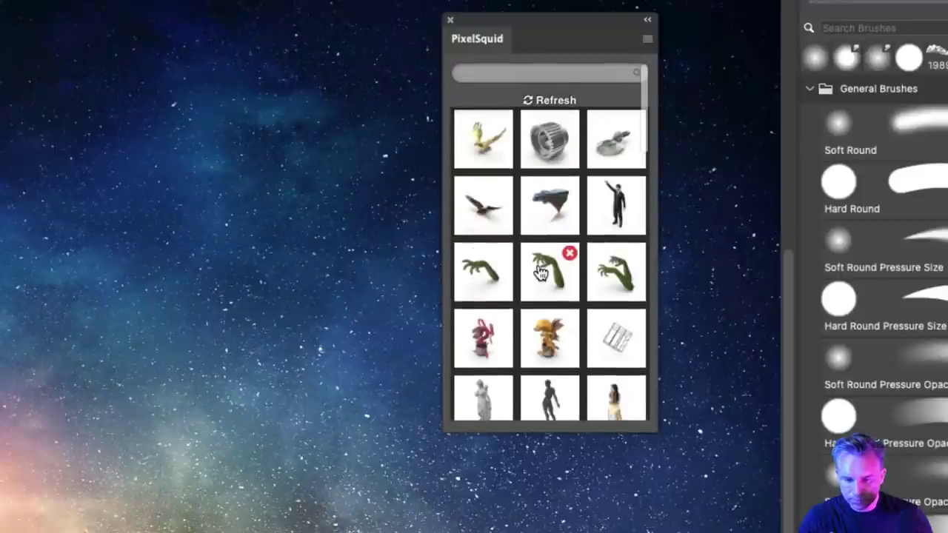
# Step: Search PixelSquid for "jet" to open the jet results in the browser
pyautogui.click(537, 74)
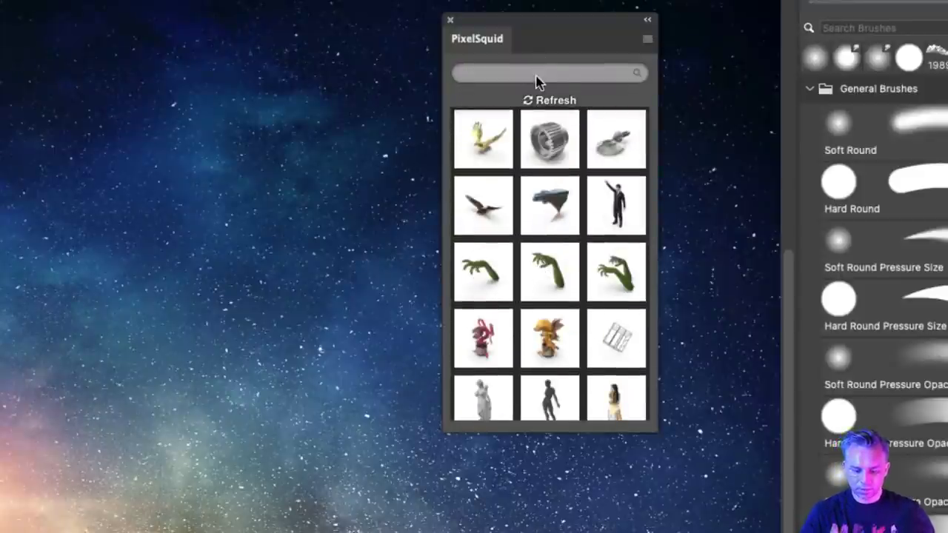
pyautogui.write('jet')
pyautogui.press('Return')
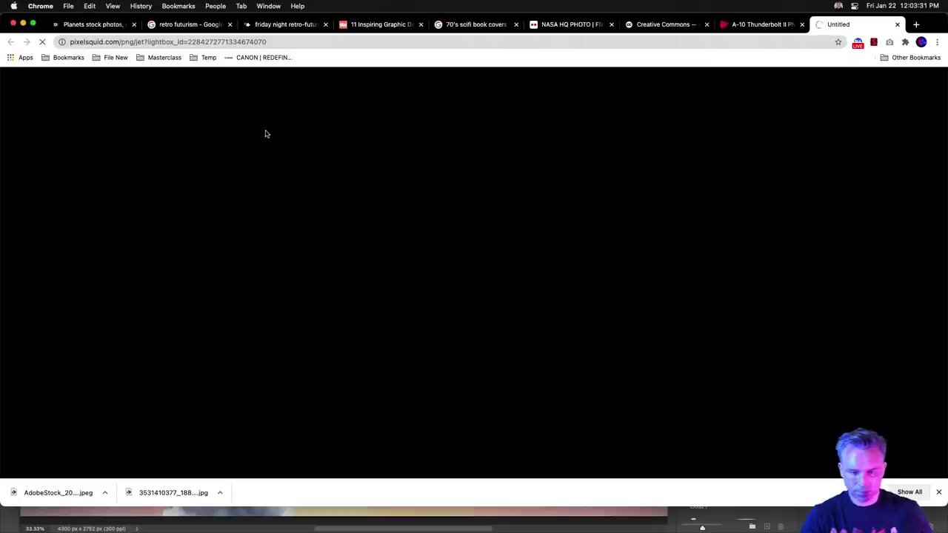
# Step: Add the A-10 Thunderbolt II to the PixelSquid Photoshop Lightbox, then return to Photoshop
pyautogui.click(939, 492)
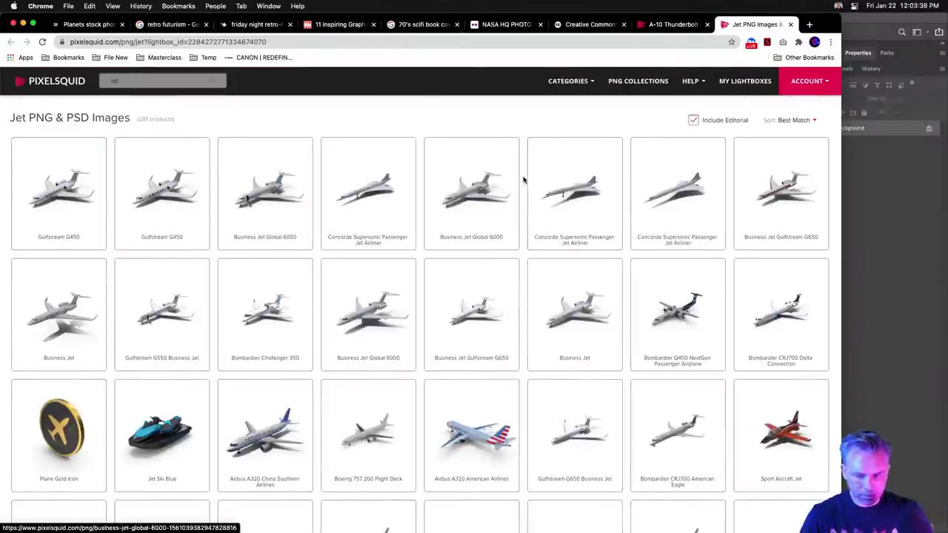
pyautogui.click(667, 25)
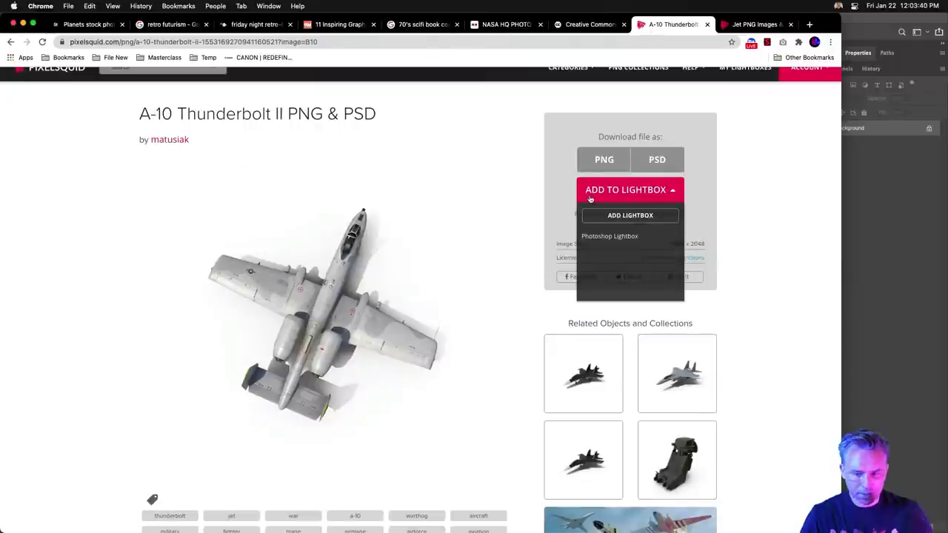
pyautogui.click(615, 237)
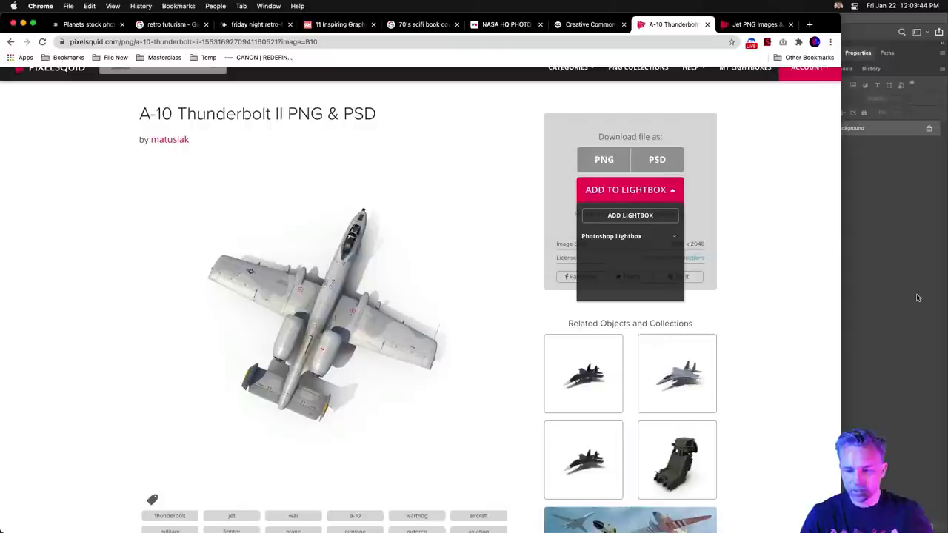
pyautogui.click(918, 217)
# Step: Refresh the PixelSquid list and place the A-10 jet model into the Futurism.psd poster
pyautogui.click(544, 128)
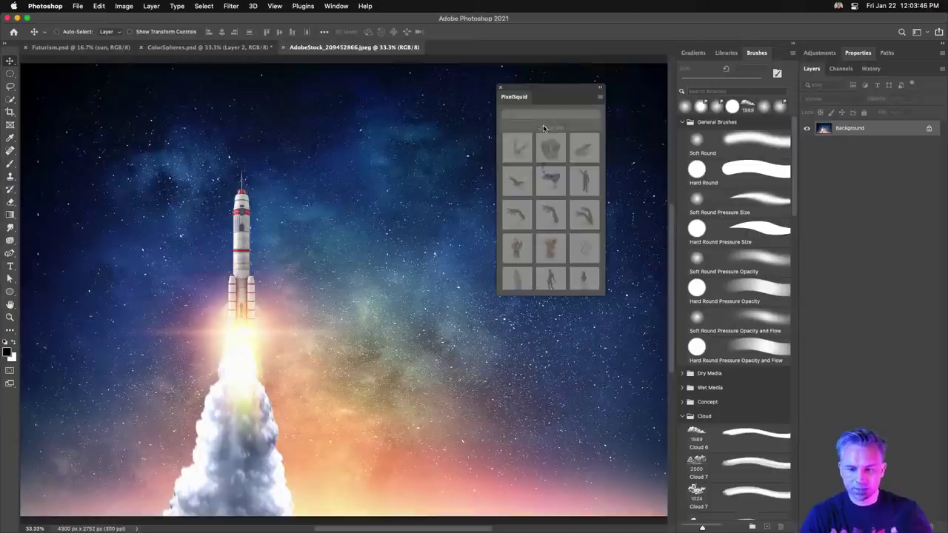
pyautogui.moveTo(509, 144)
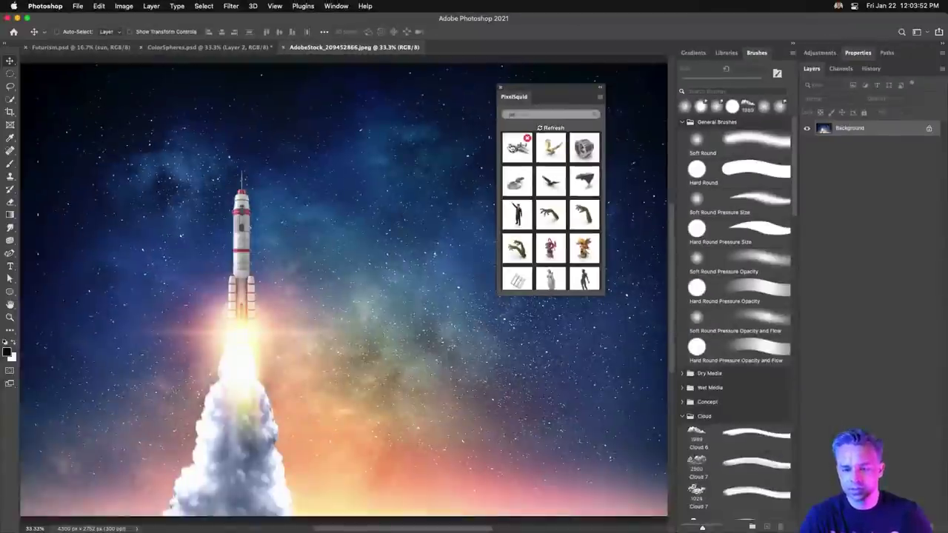
pyautogui.click(513, 148)
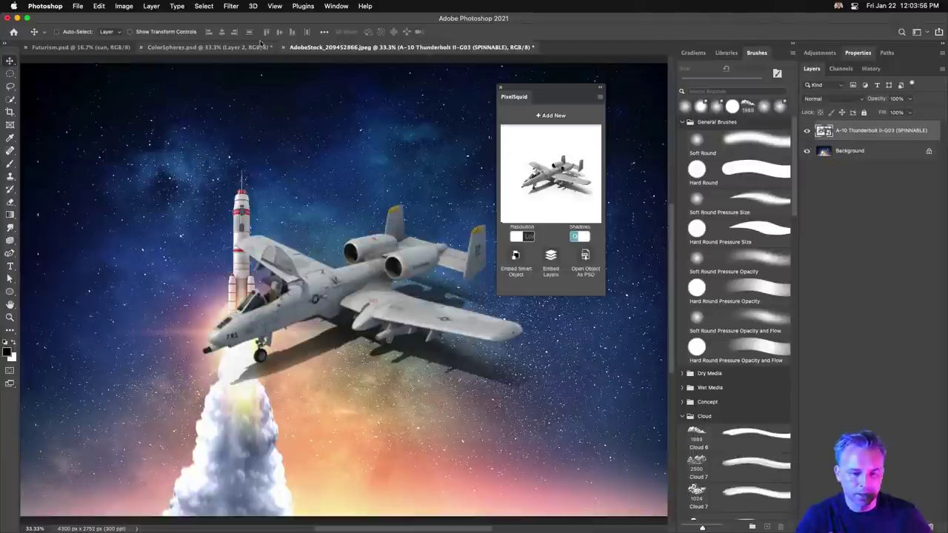
pyautogui.click(208, 47)
pyautogui.click(91, 47)
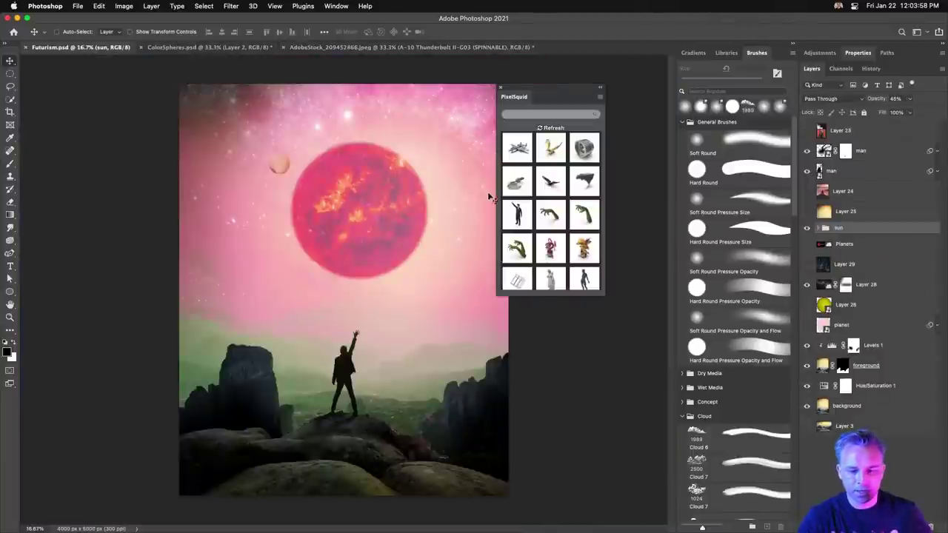
pyautogui.click(517, 148)
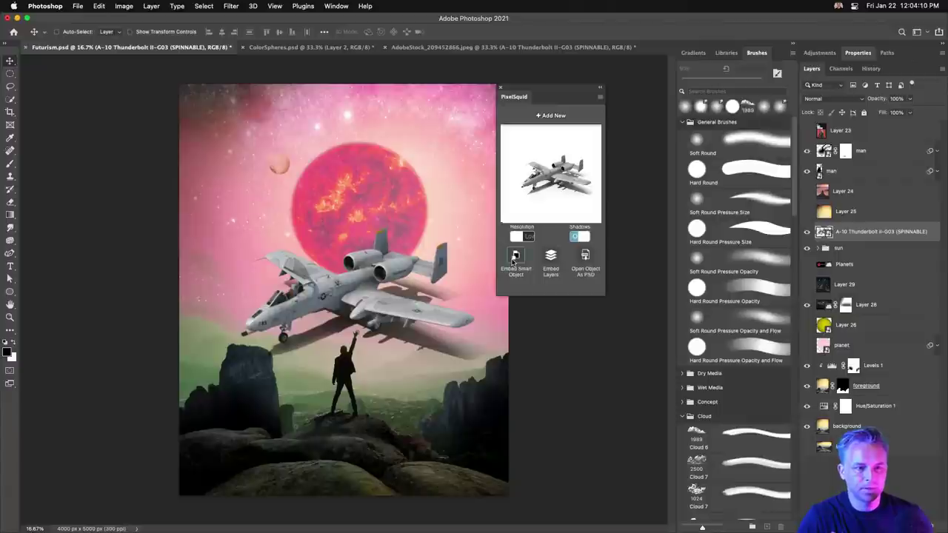
# Step: Browse the PixelSquid home page's plugin information in Chrome, then go back to Photoshop
pyautogui.click(479, 518)
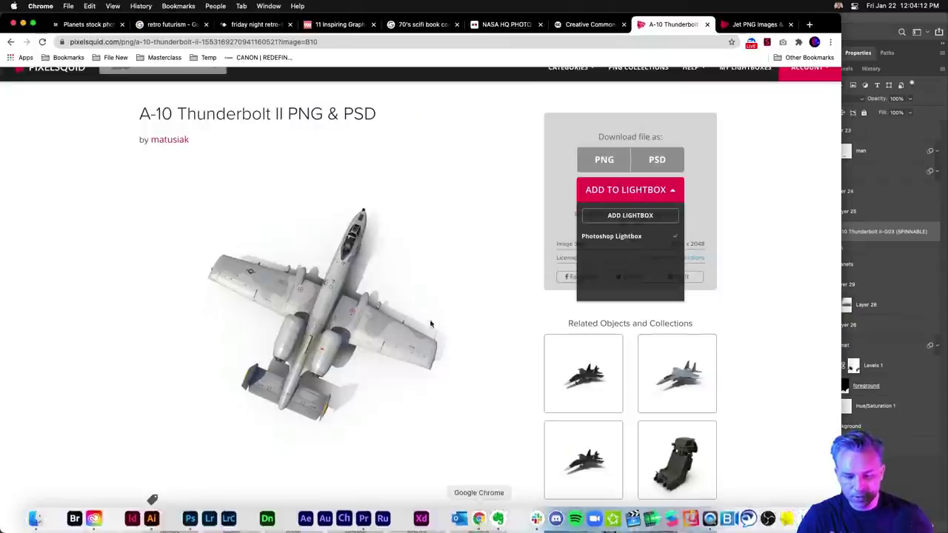
pyautogui.scroll(1, 741, 166)
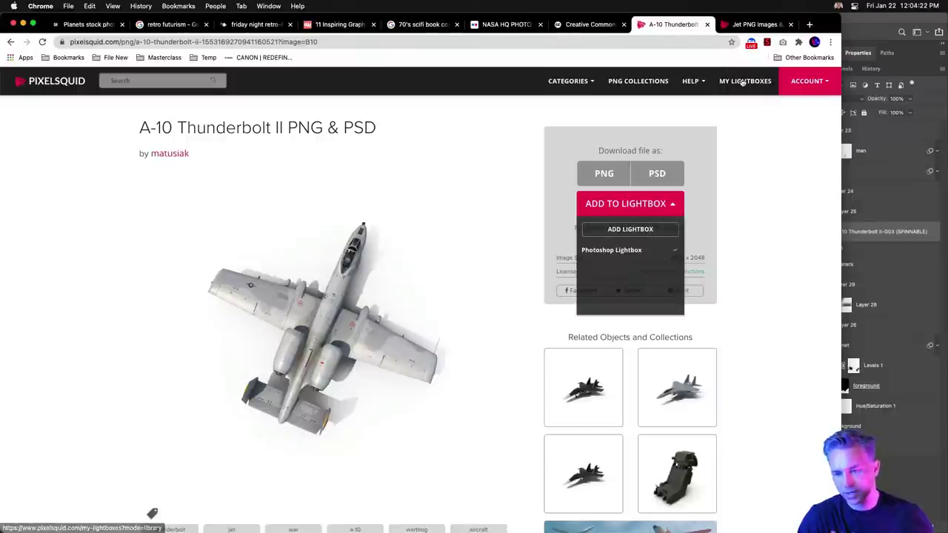
pyautogui.click(31, 82)
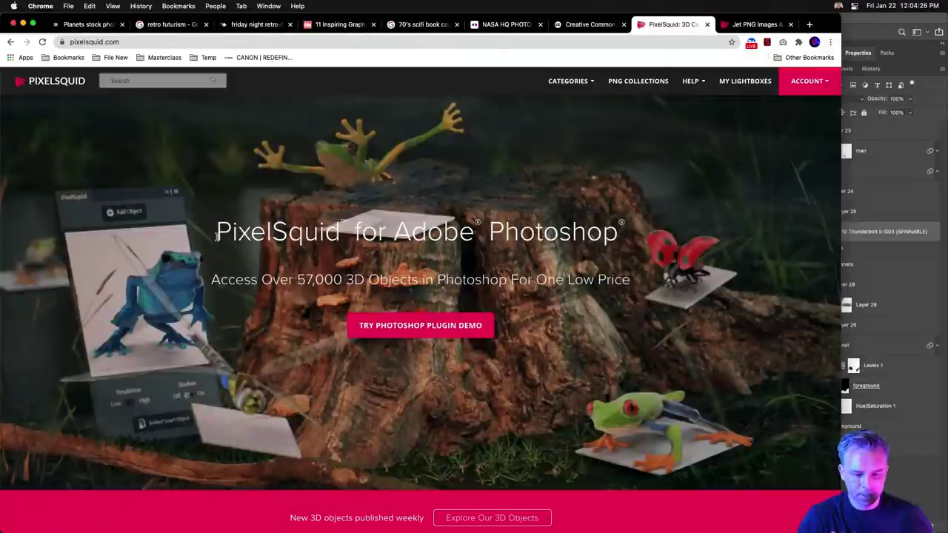
pyautogui.scroll(-3, 216, 235)
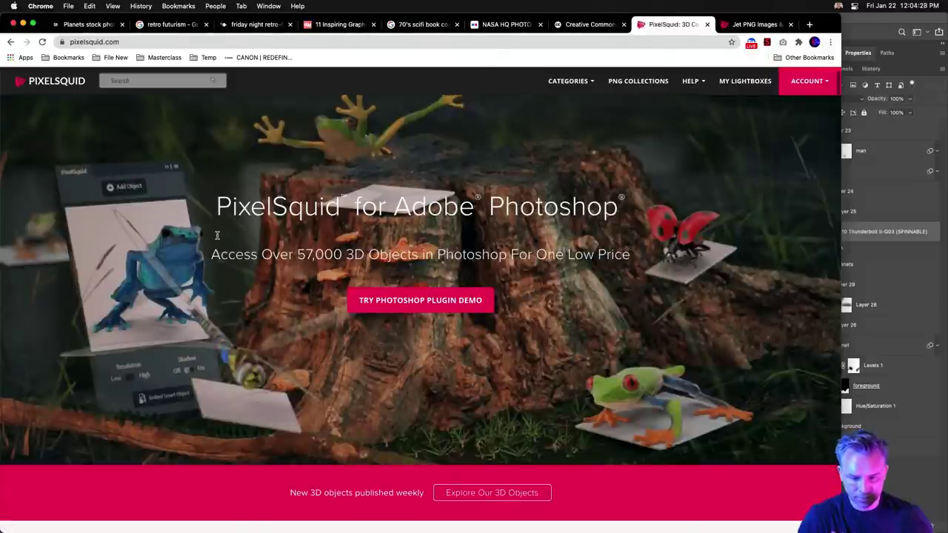
pyautogui.scroll(-10, 379, 234)
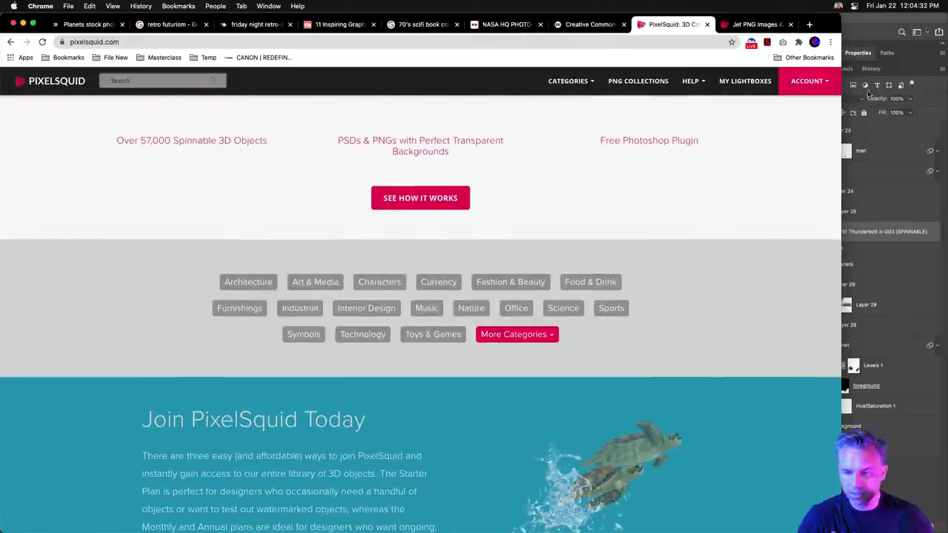
pyautogui.click(877, 19)
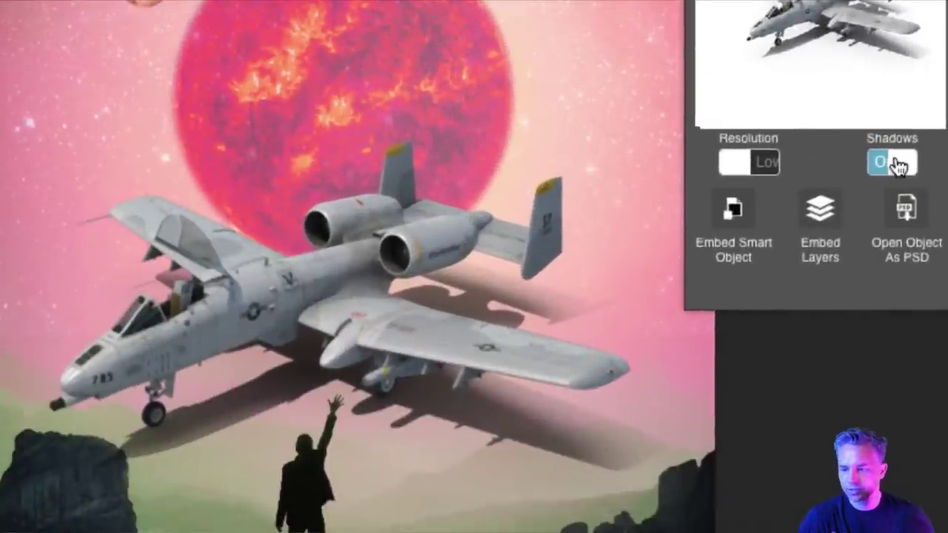
# Step: Turn off the A-10's shadow, spin it to a top-down view, and set Resolution to High
pyautogui.click(908, 165)
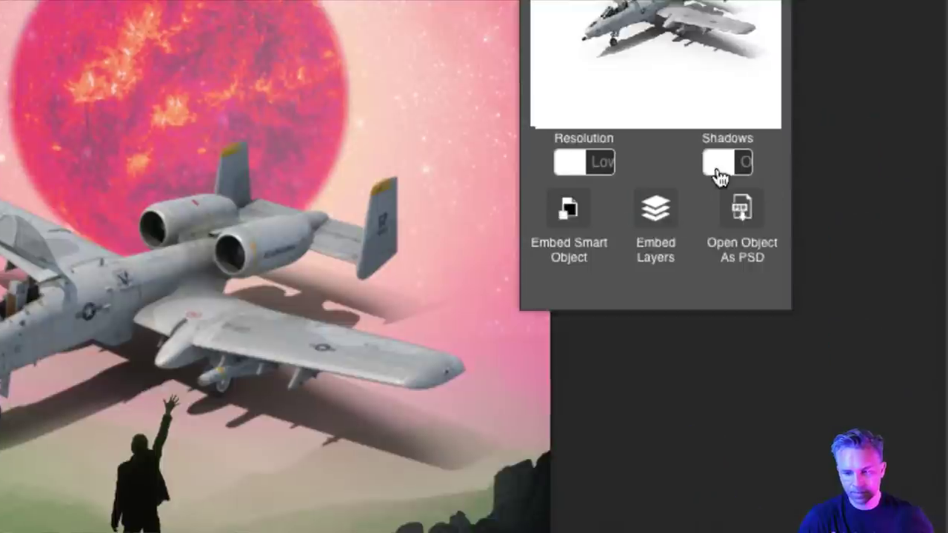
pyautogui.click(881, 167)
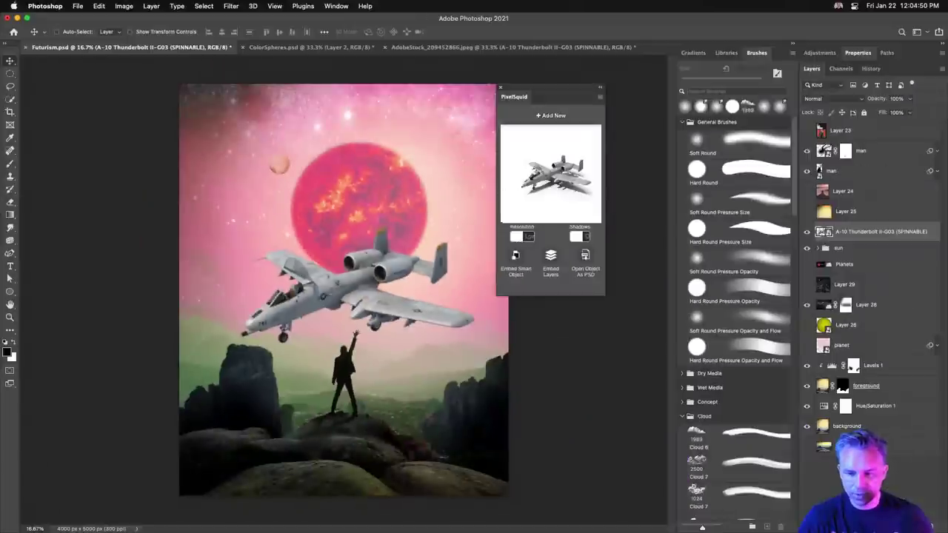
pyautogui.moveTo(551, 190); pyautogui.dragTo(514, 212)
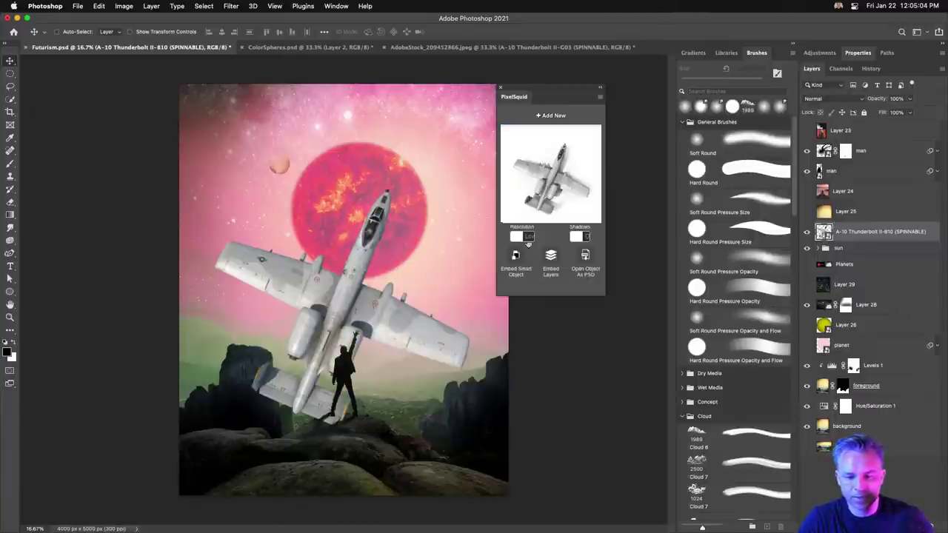
pyautogui.click(523, 237)
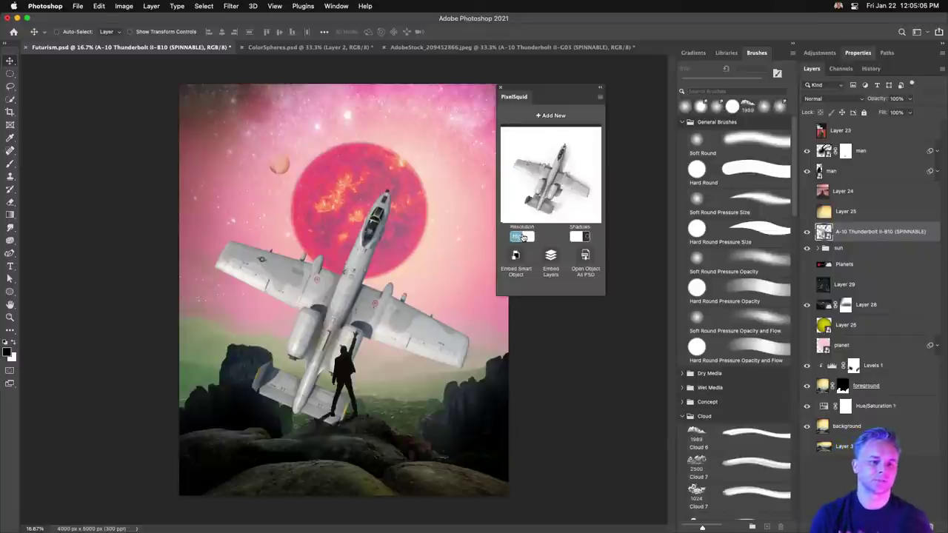
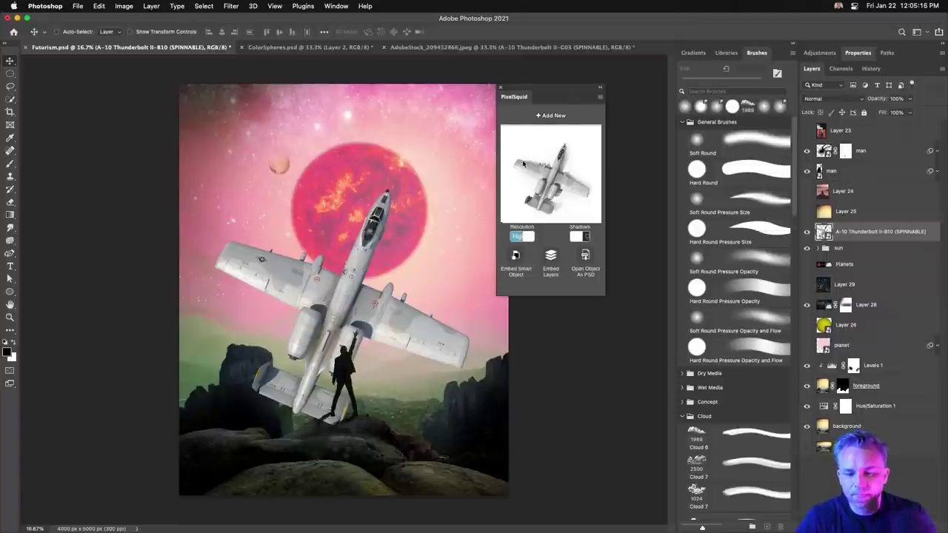
# Step: Duplicate and rasterize the A-10 layer, then scale the copy to about 76%
pyautogui.press('super+j')
pyautogui.rightClick(870, 235)
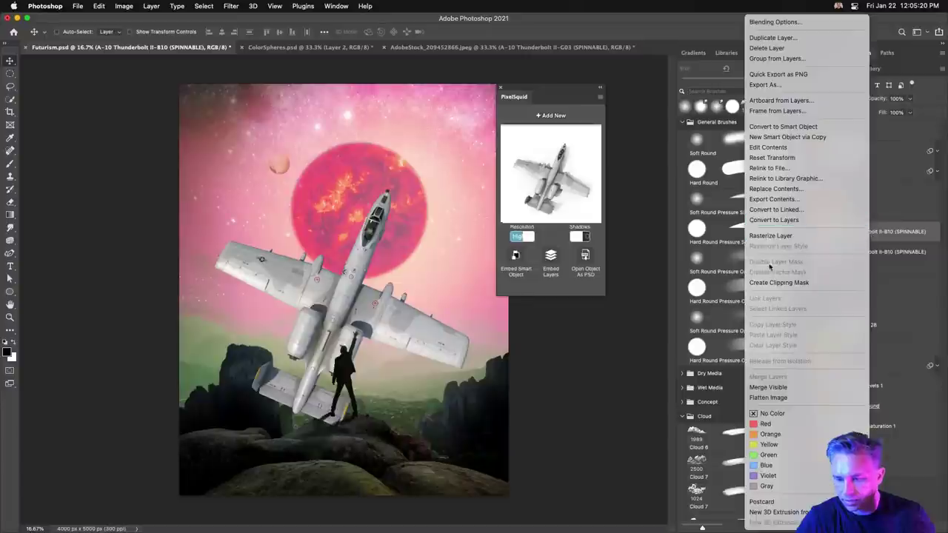
pyautogui.click(787, 236)
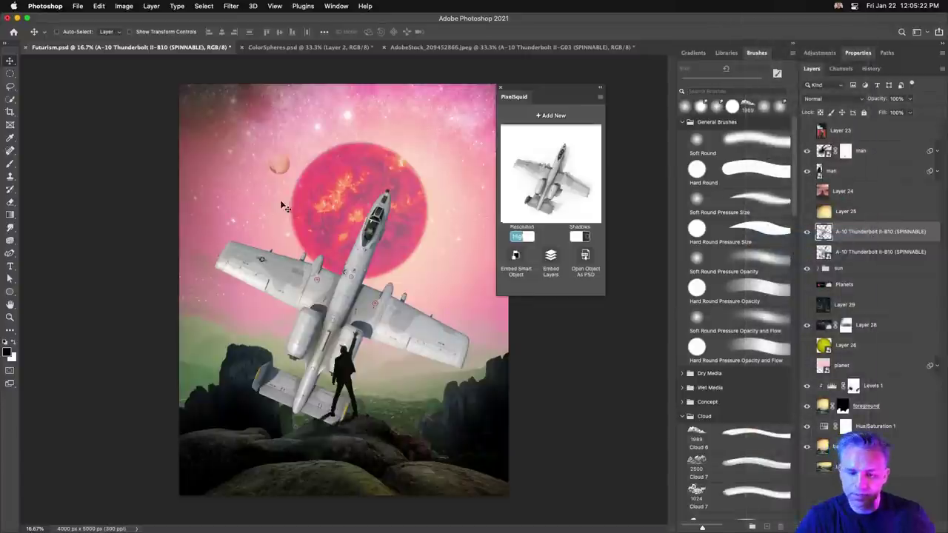
pyautogui.press('super+t')
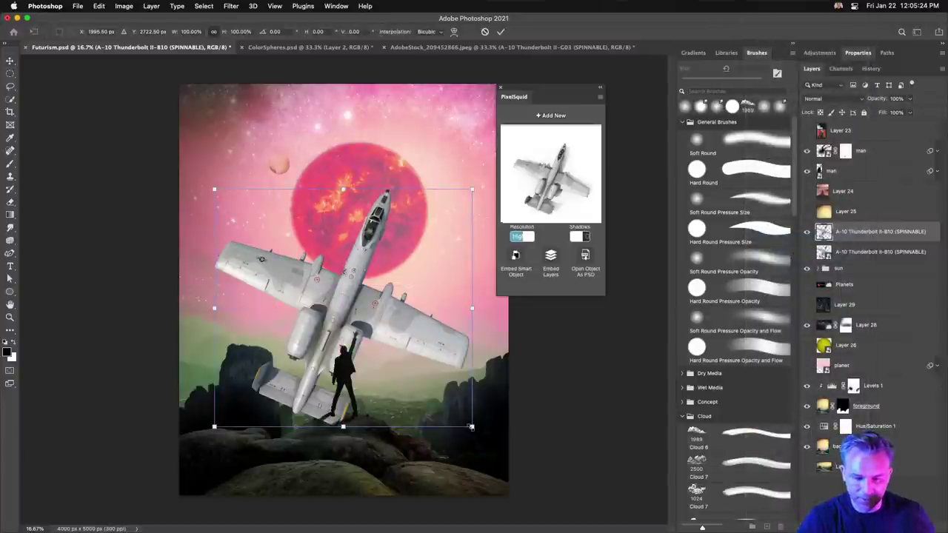
pyautogui.moveTo(472, 427); pyautogui.dragTo(409, 368)
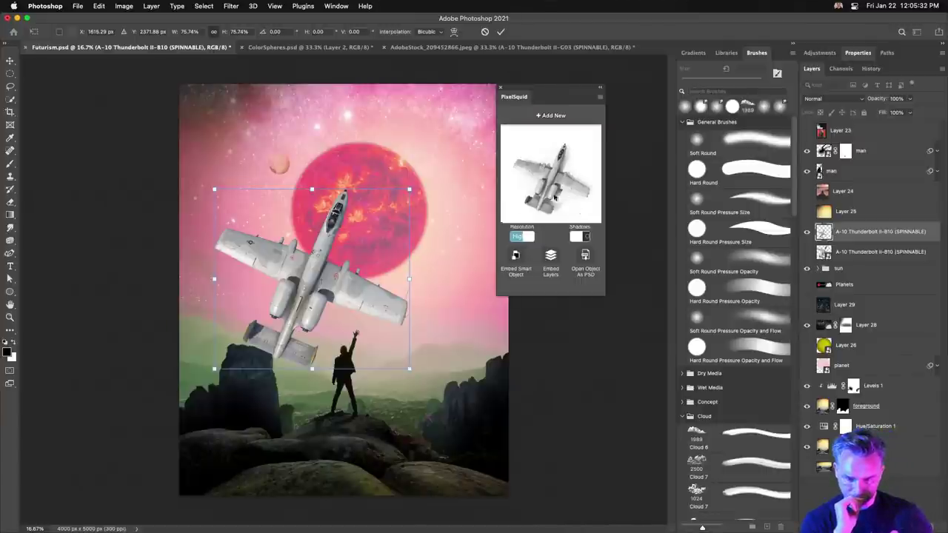
pyautogui.moveTo(545, 197); pyautogui.dragTo(548, 198)
pyautogui.press('Return')
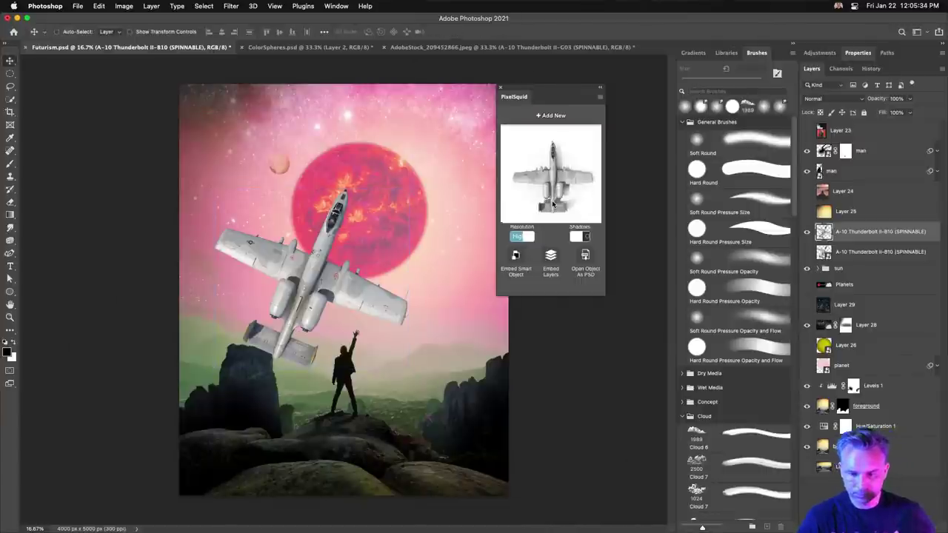
# Step: Spin the original A-10 to a straight top-down view, duplicate it, and delete the old angled copy
pyautogui.click(807, 232)
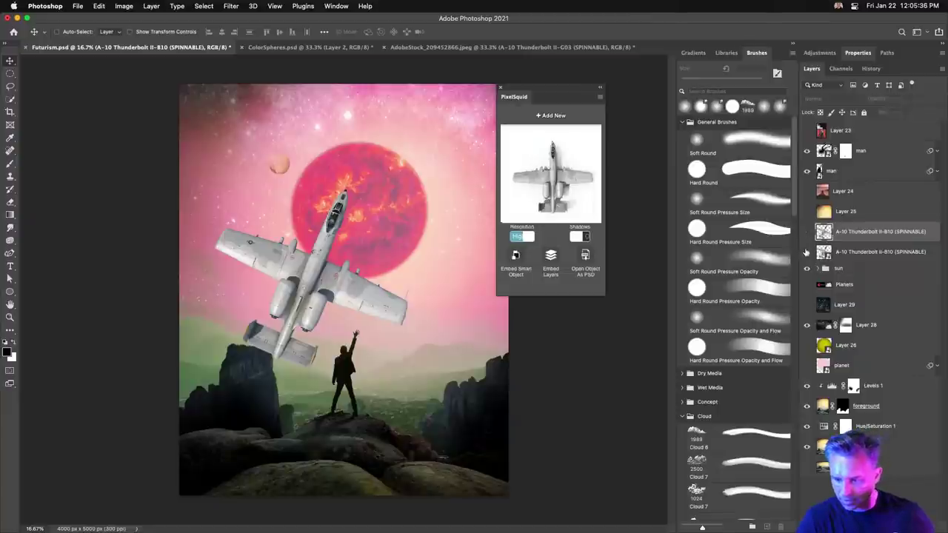
pyautogui.click(841, 255)
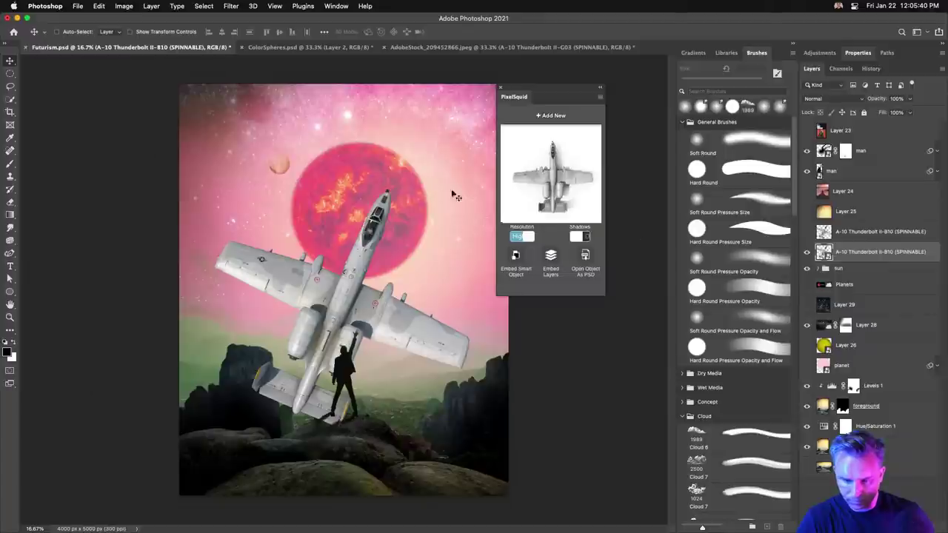
pyautogui.moveTo(546, 205); pyautogui.dragTo(550, 209)
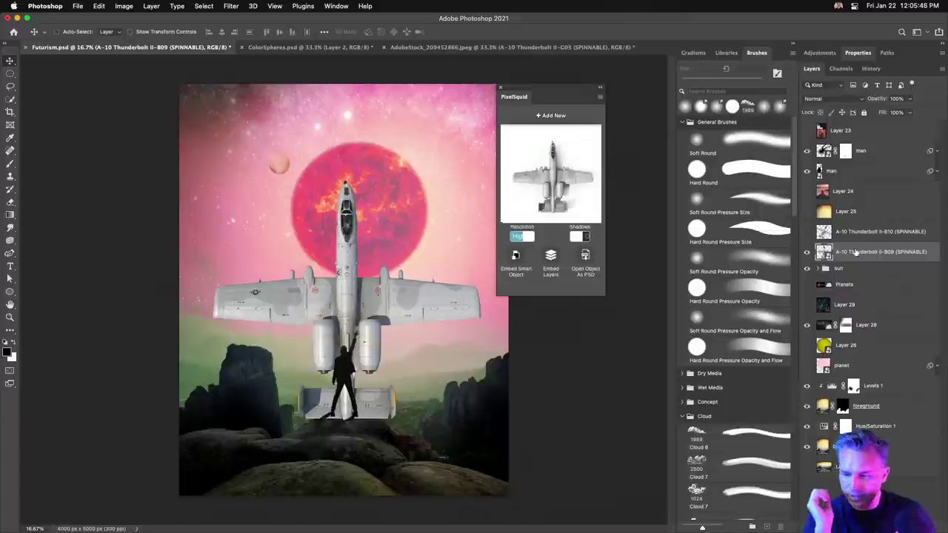
pyautogui.press('super+j')
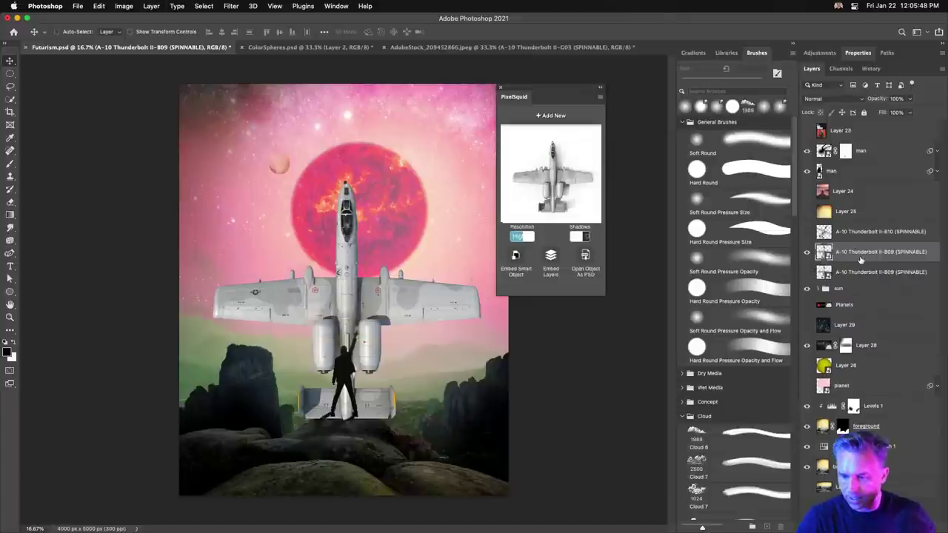
pyautogui.rightClick(861, 260)
pyautogui.click(815, 234)
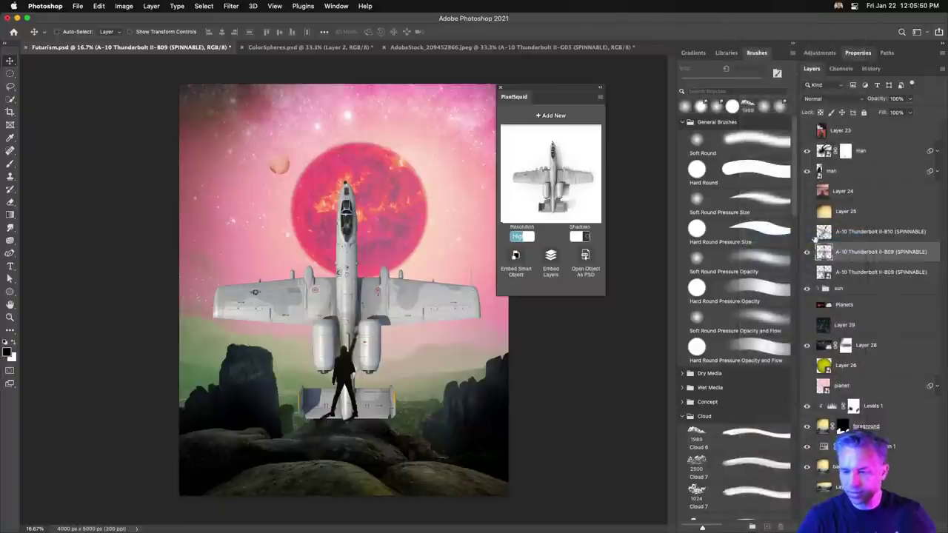
# Step: Hide the brush presets, move the 3D object panel aside, and zoom the canvas to 25%
pyautogui.click(793, 46)
pyautogui.moveTo(553, 104); pyautogui.dragTo(691, 137)
pyautogui.press('super+equal')
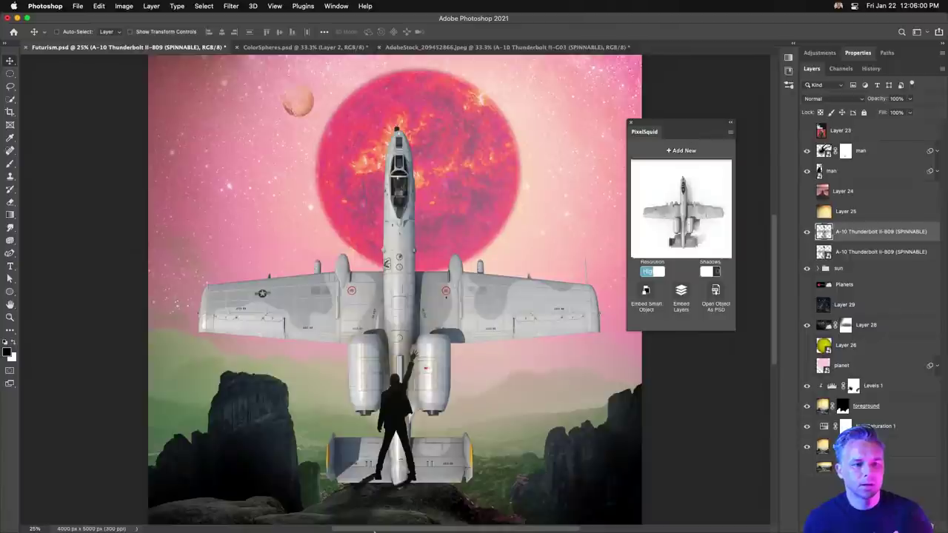
pyautogui.click(478, 519)
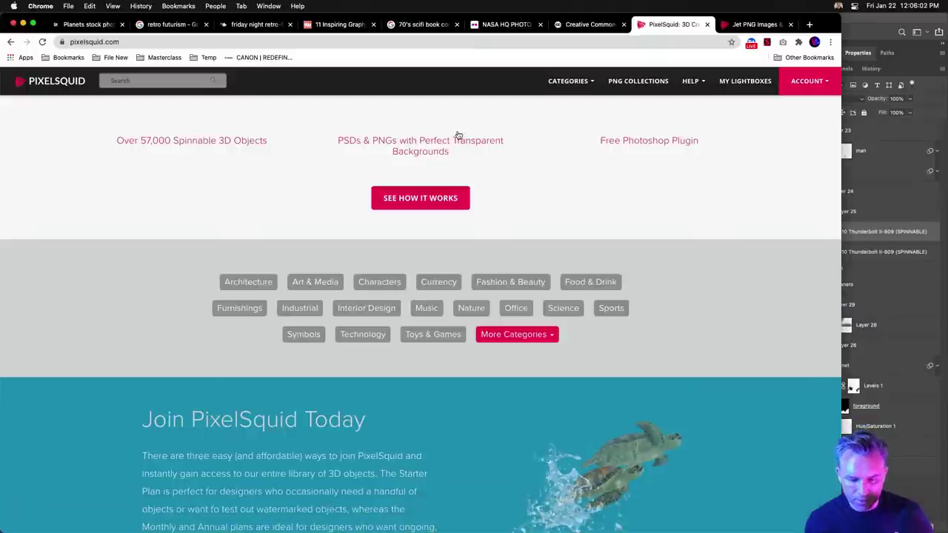
pyautogui.scroll(1, 445, 203)
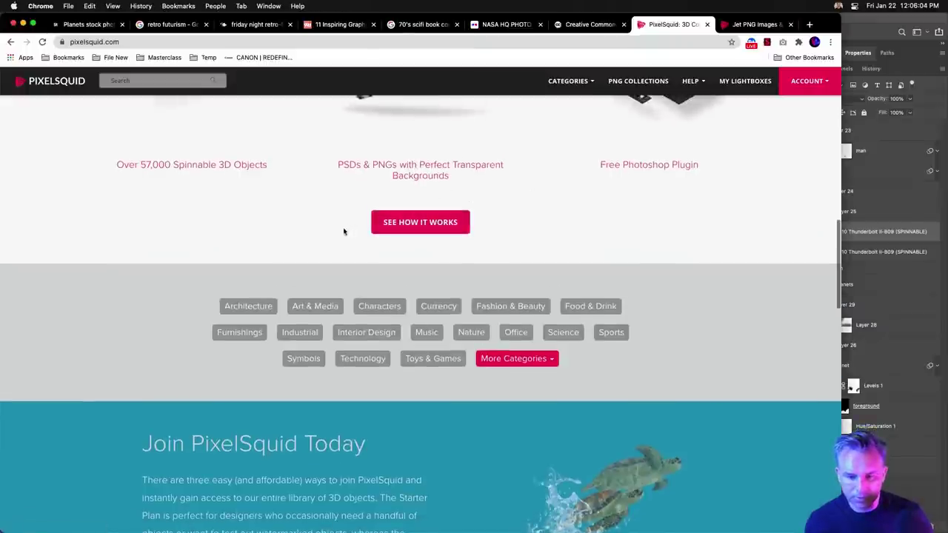
pyautogui.click(393, 224)
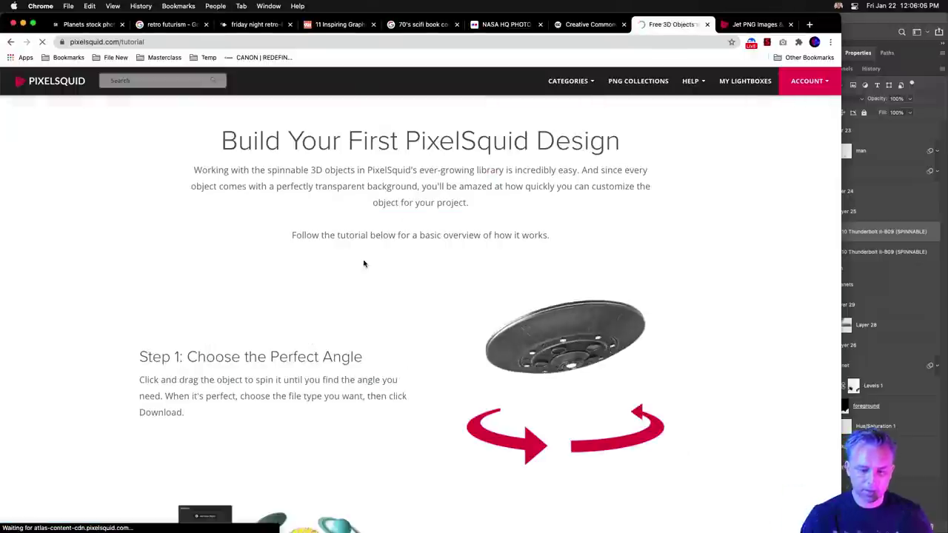
pyautogui.scroll(-20, 363, 264)
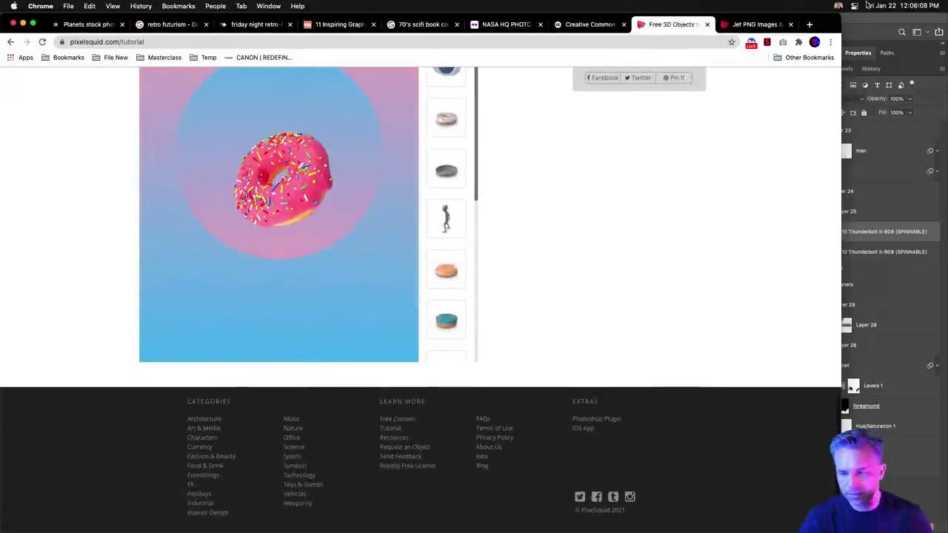
pyautogui.press('super+Tab')
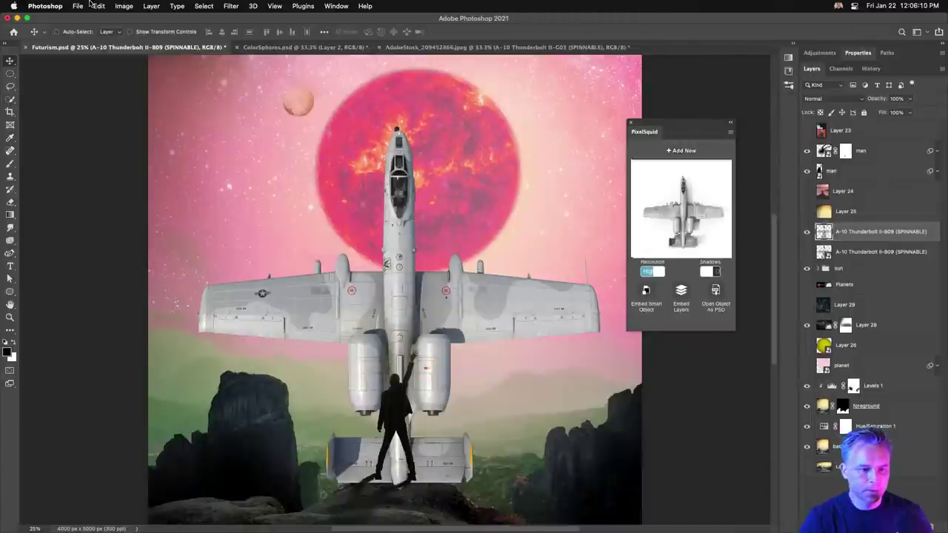
# Step: Duplicate the top-down A-10 layer once more
pyautogui.click(97, 6)
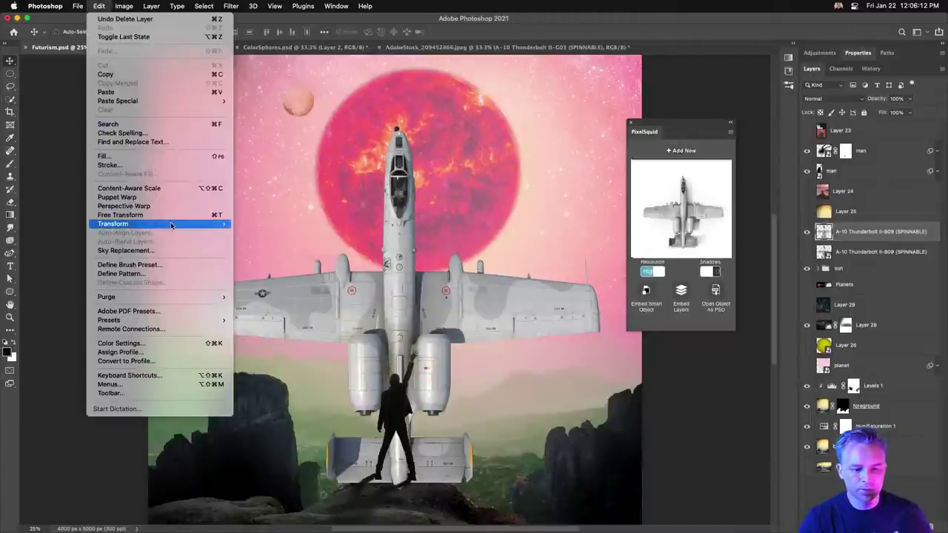
pyautogui.moveTo(171, 223)
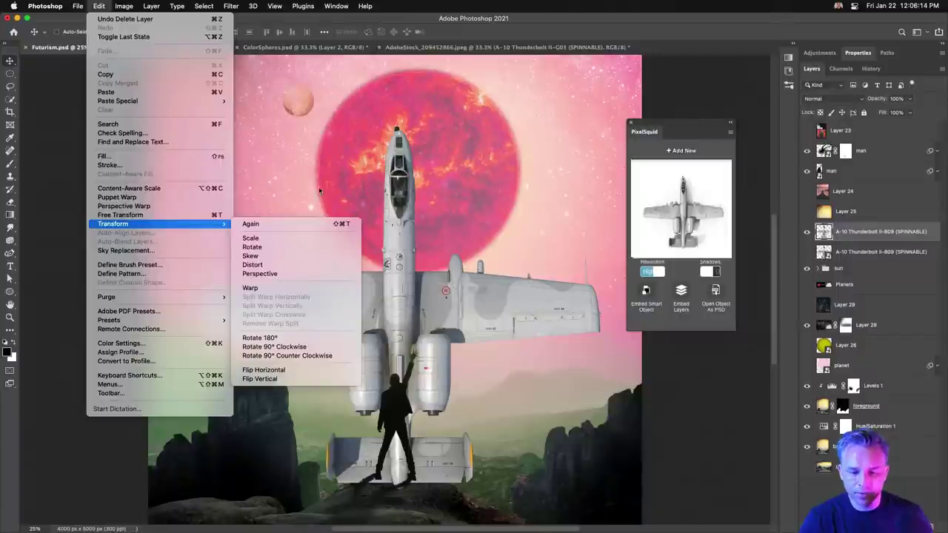
pyautogui.click(330, 207)
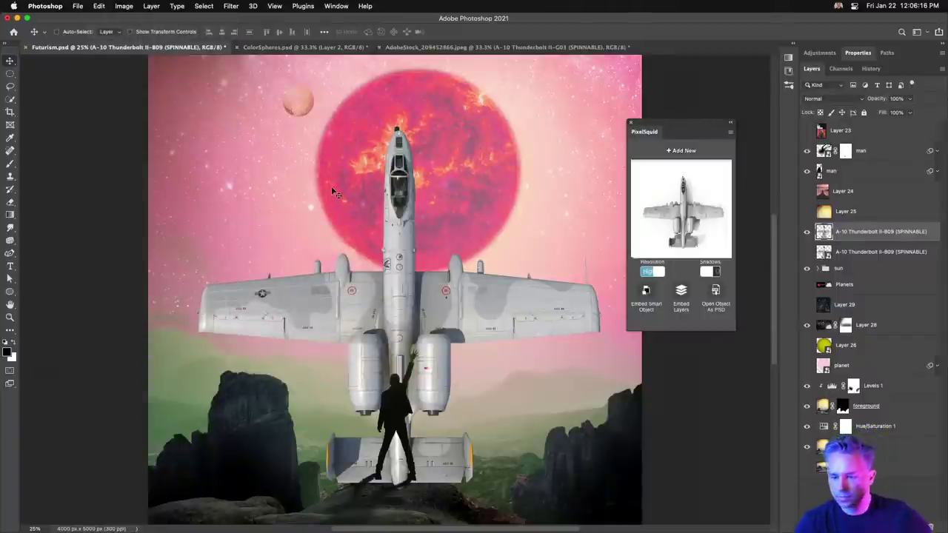
pyautogui.press('super+j')
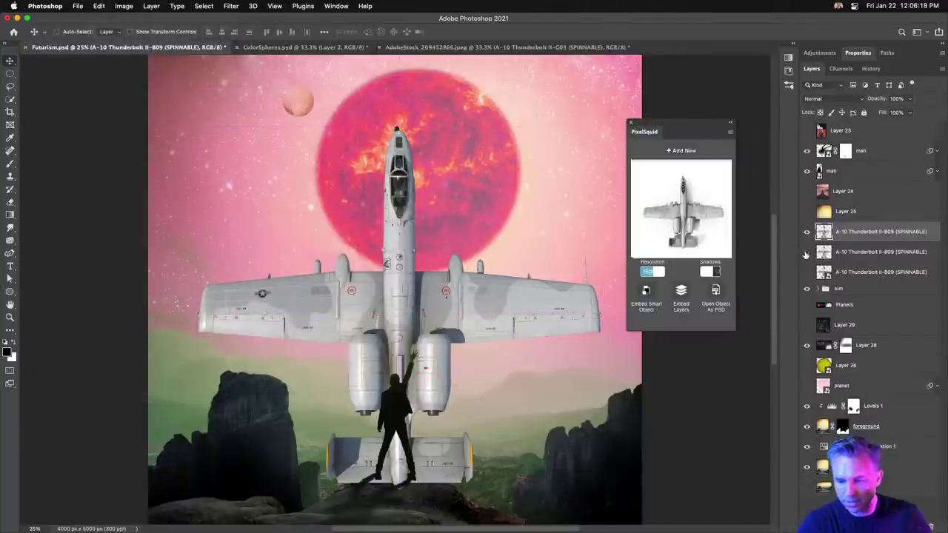
# Step: Try a rectangular selection over the left wing, deselect, and stack the A-10 copy above the man
pyautogui.click(9, 75)
pyautogui.click(9, 74)
pyautogui.click(45, 72)
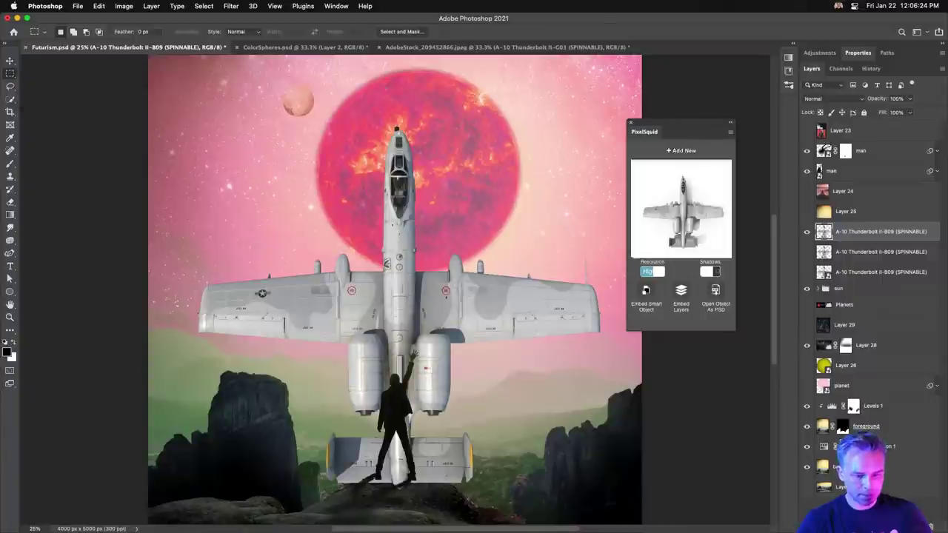
pyautogui.moveTo(164, 218); pyautogui.dragTo(343, 341)
pyautogui.hotkey('ctrl', 'd')
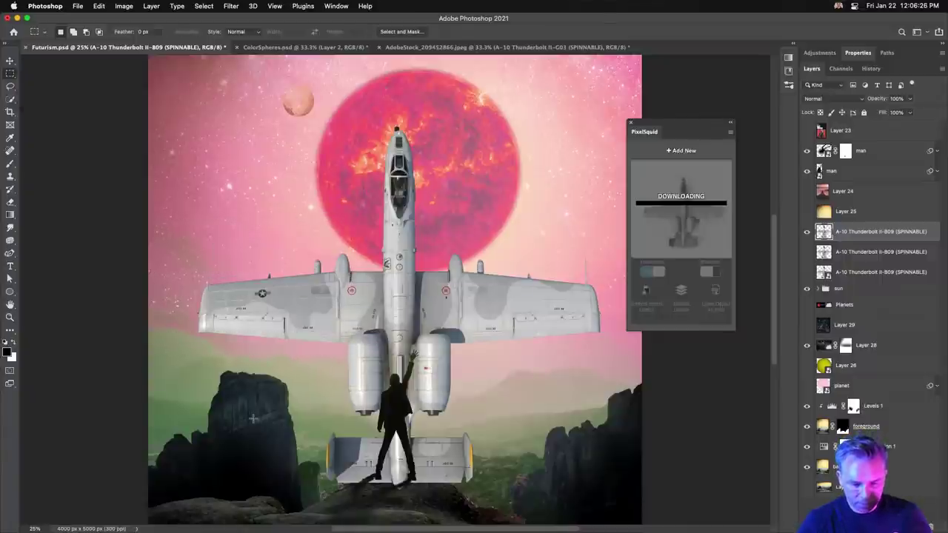
pyautogui.moveTo(839, 231); pyautogui.dragTo(841, 150)
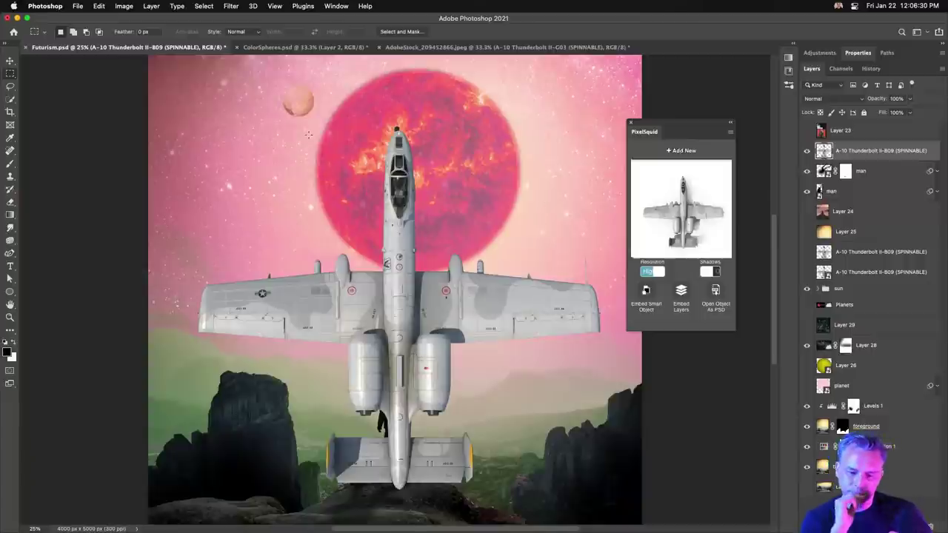
# Step: Preview several retro-futurism results, including the Tomorrowland poster, in Chrome, then go back to Photoshop
pyautogui.moveTo(385, 519)
pyautogui.click(423, 517)
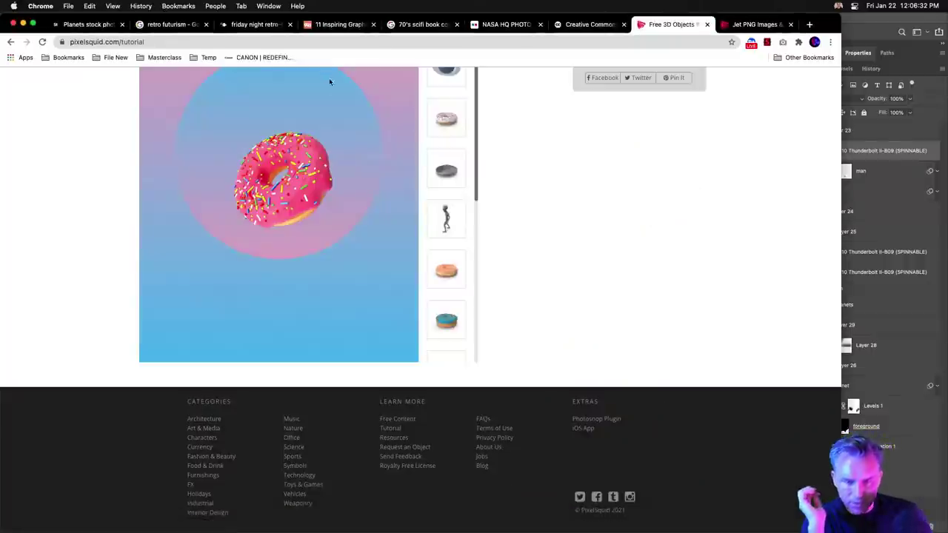
pyautogui.click(421, 24)
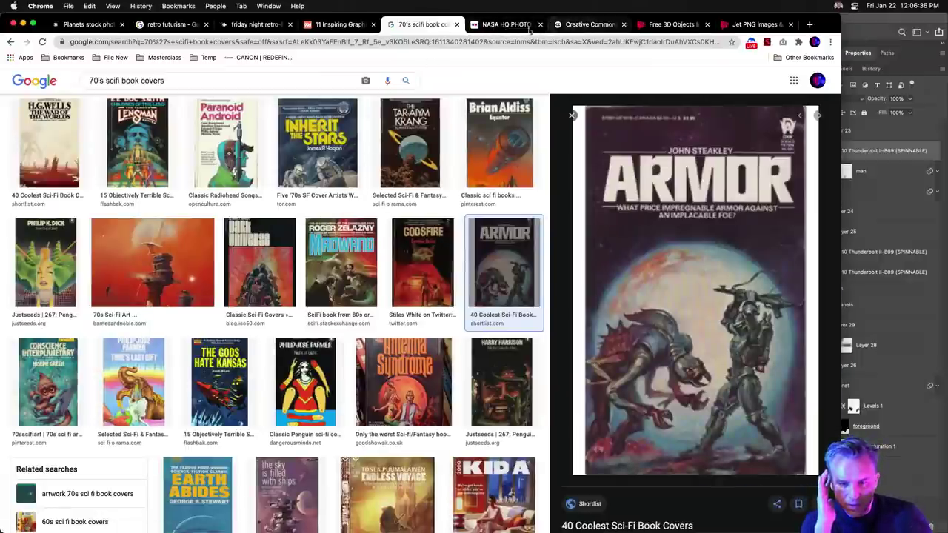
pyautogui.click(157, 27)
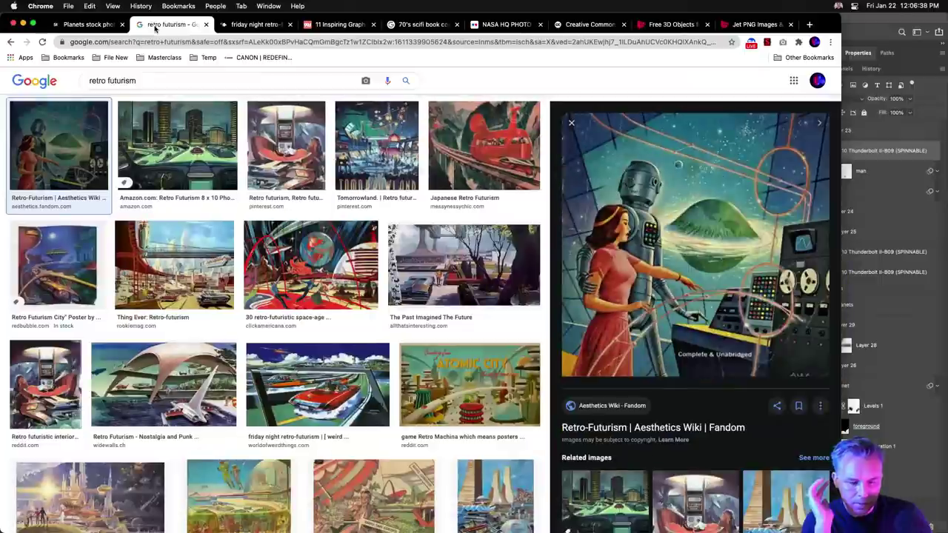
pyautogui.click(163, 385)
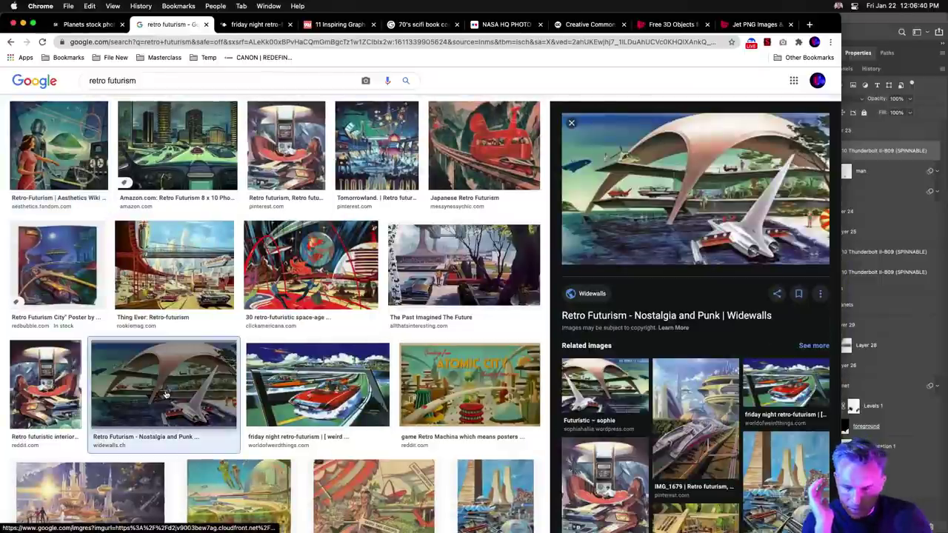
pyautogui.scroll(1, 563, 200)
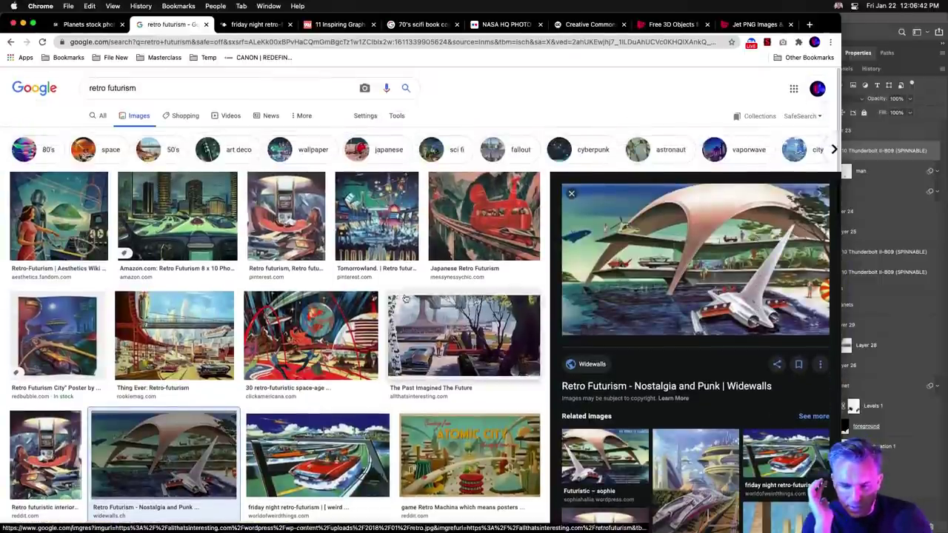
pyautogui.click(385, 220)
pyautogui.click(444, 263)
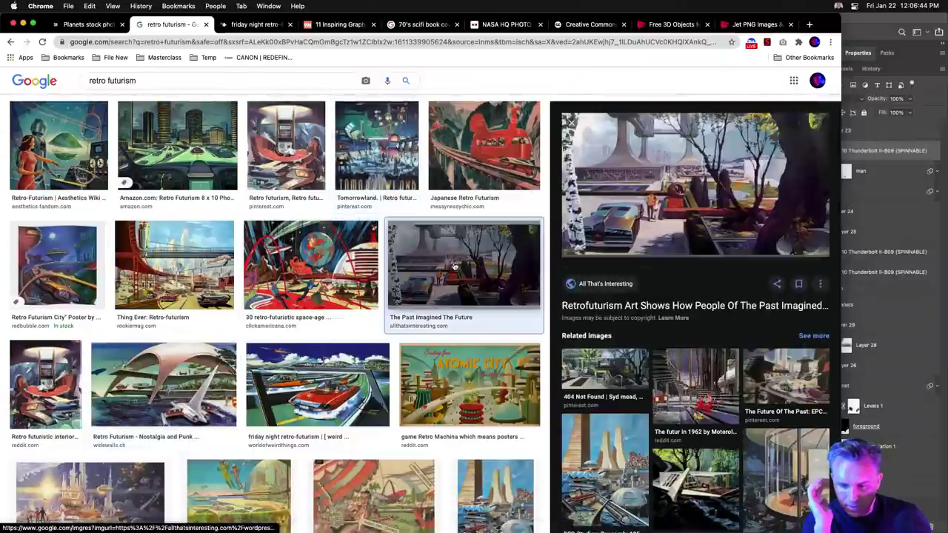
pyautogui.click(292, 275)
pyautogui.click(174, 265)
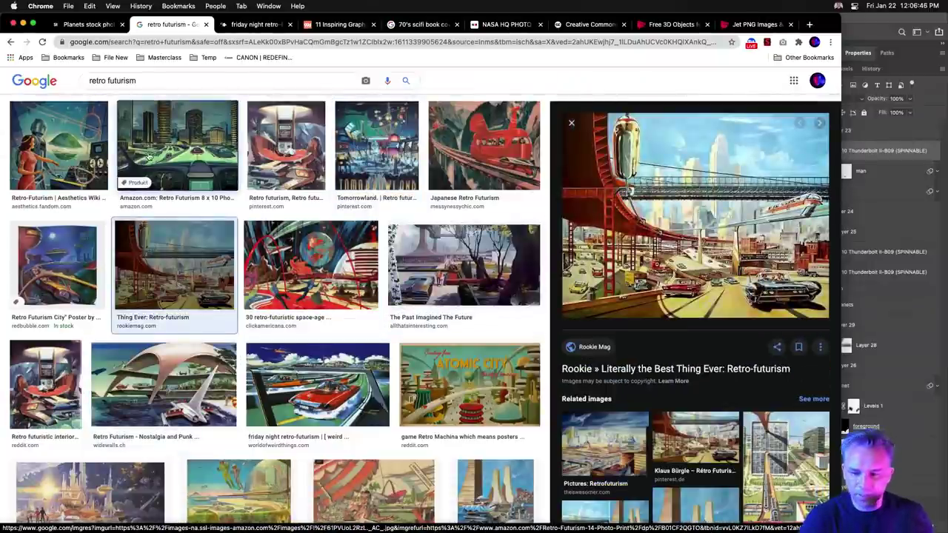
pyautogui.click(178, 148)
pyautogui.click(860, 36)
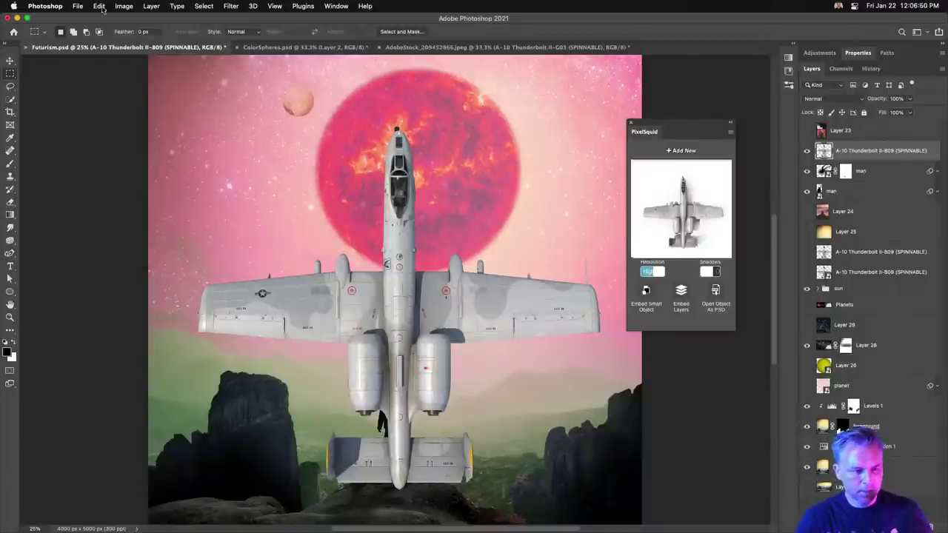
# Step: Warp the A-10 into a tapered shape by pulling in its top corners and bending both wings inward
pyautogui.click(94, 6)
pyautogui.moveTo(163, 224)
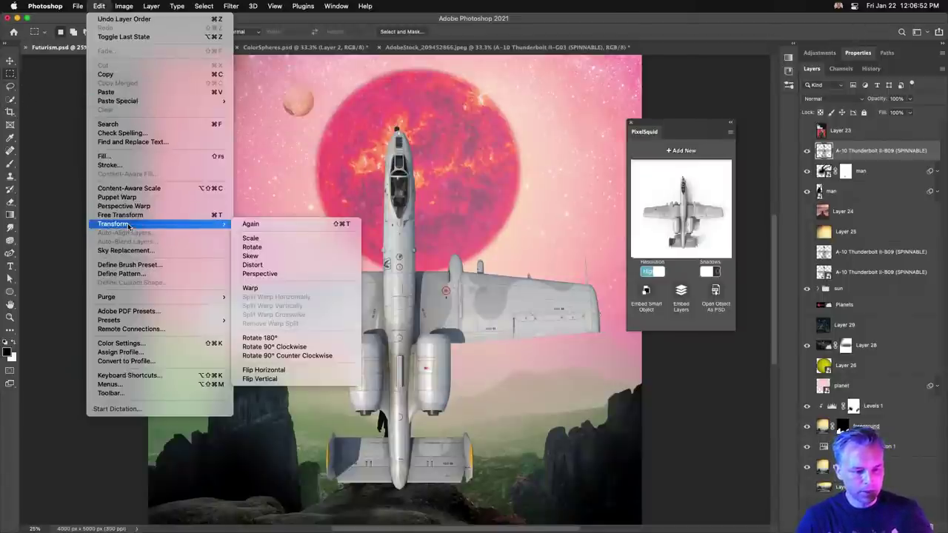
pyautogui.click(293, 288)
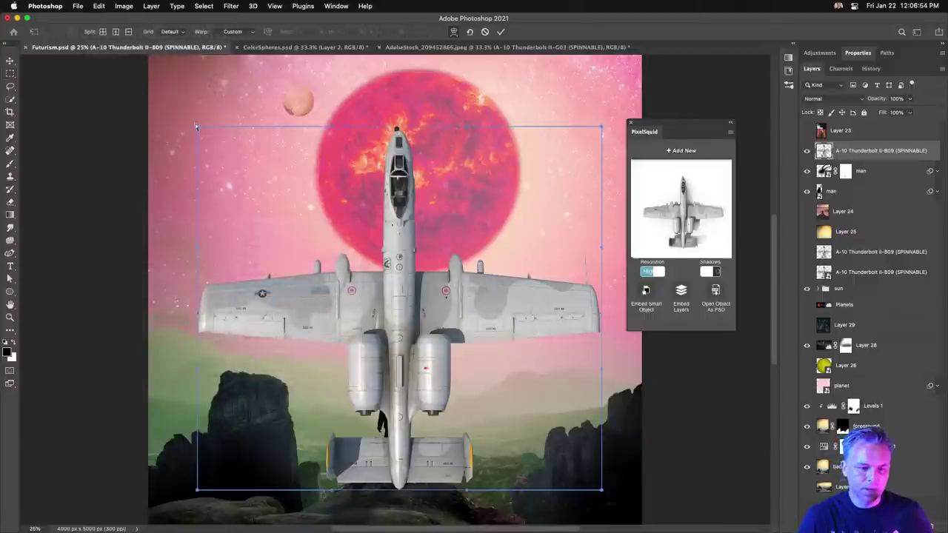
pyautogui.moveTo(195, 128); pyautogui.dragTo(304, 127)
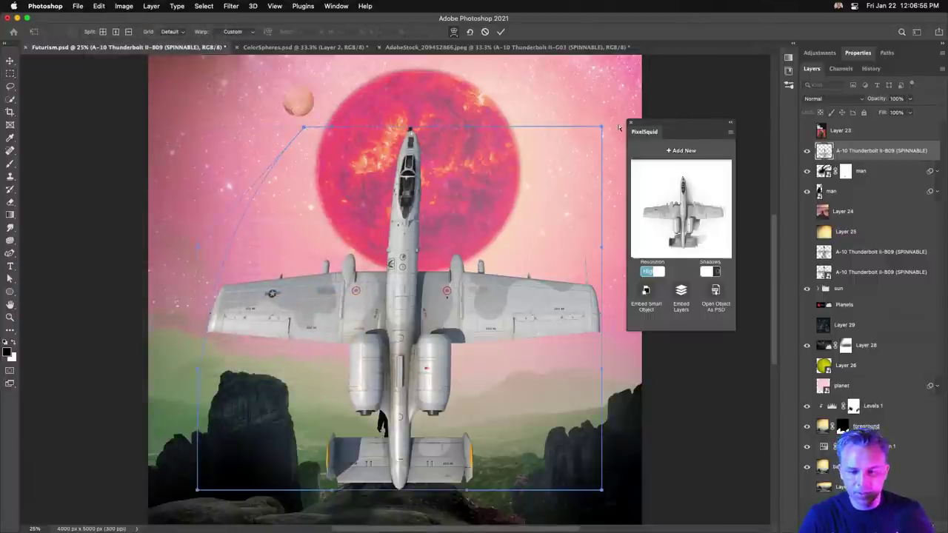
pyautogui.moveTo(603, 129); pyautogui.dragTo(486, 126)
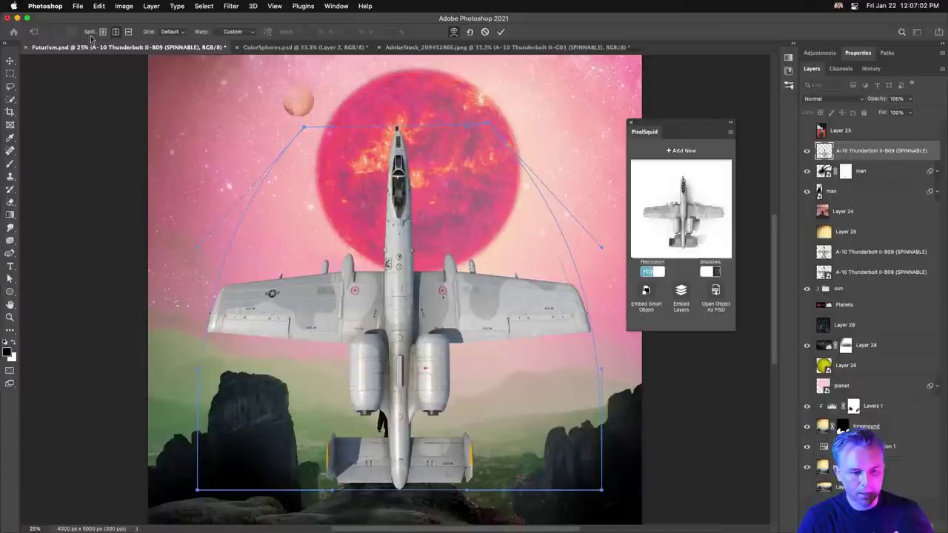
pyautogui.click(128, 32)
pyautogui.click(400, 249)
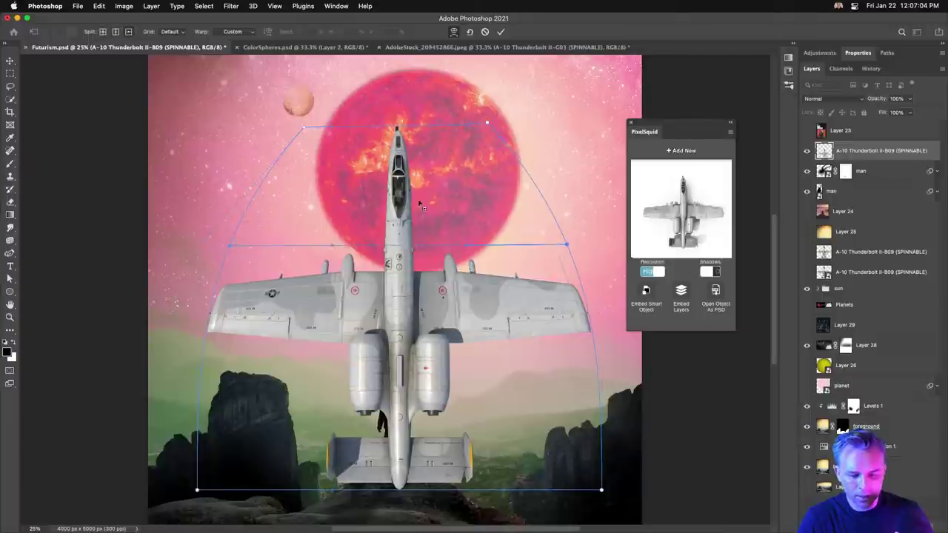
pyautogui.moveTo(230, 249); pyautogui.dragTo(266, 254)
pyautogui.moveTo(568, 243); pyautogui.dragTo(529, 254)
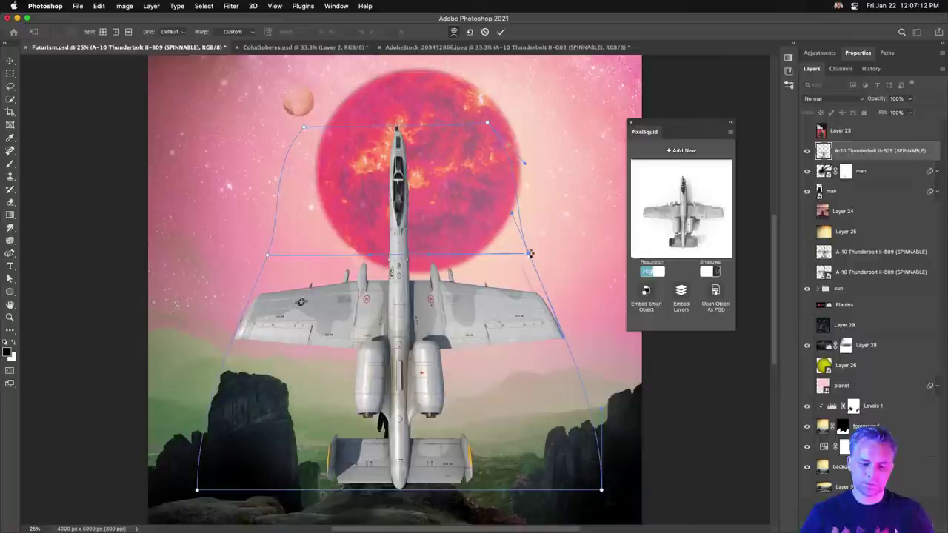
pyautogui.press('Return')
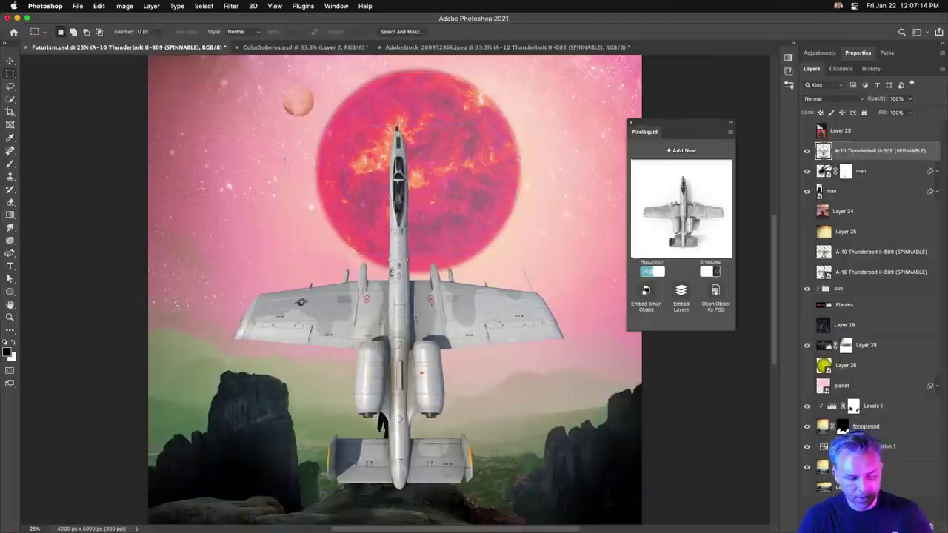
# Step: Copy the left wing and engine area to its own layer, shrink it, and move it onto the sun
pyautogui.moveTo(243, 262); pyautogui.dragTo(241, 230)
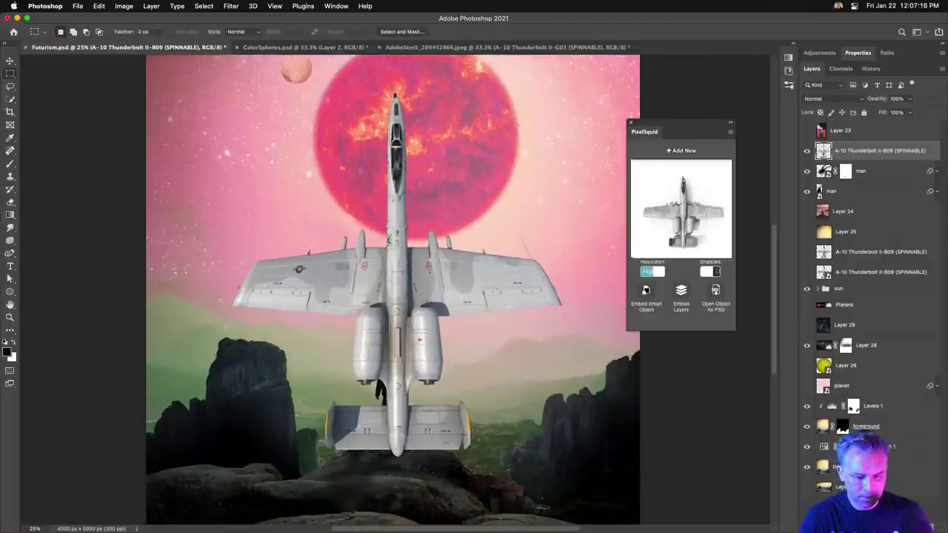
pyautogui.scroll(3, 331, 207)
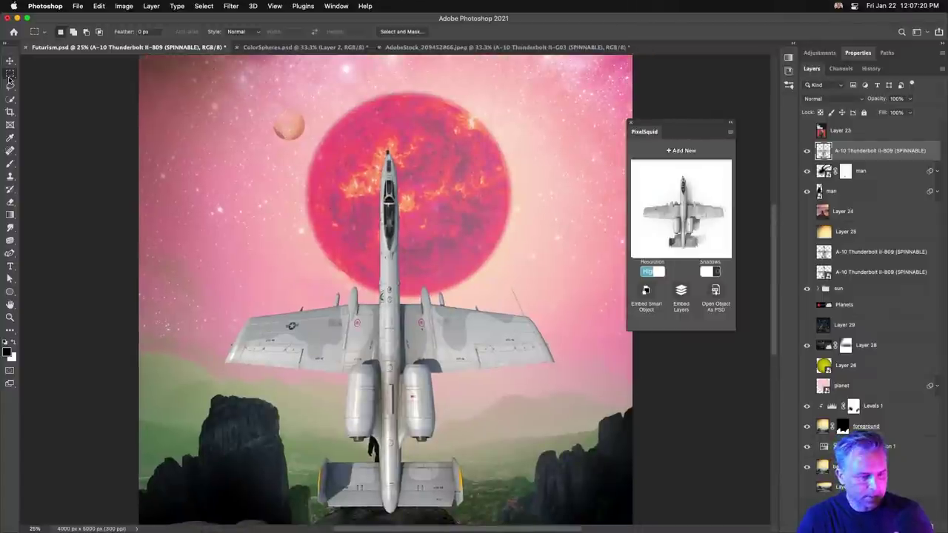
pyautogui.moveTo(192, 272); pyautogui.dragTo(382, 461)
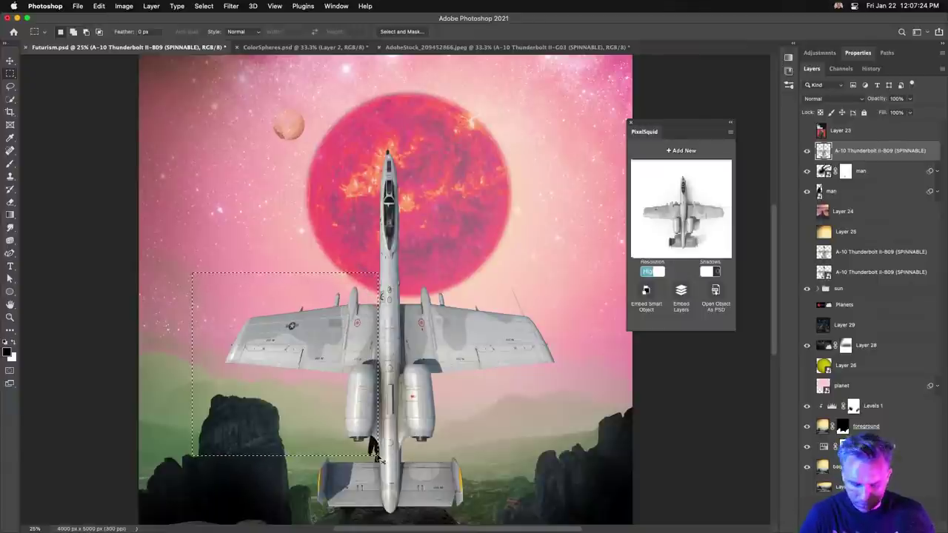
pyautogui.hotkey('ctrl', 'j')
pyautogui.hotkey('ctrl', 't')
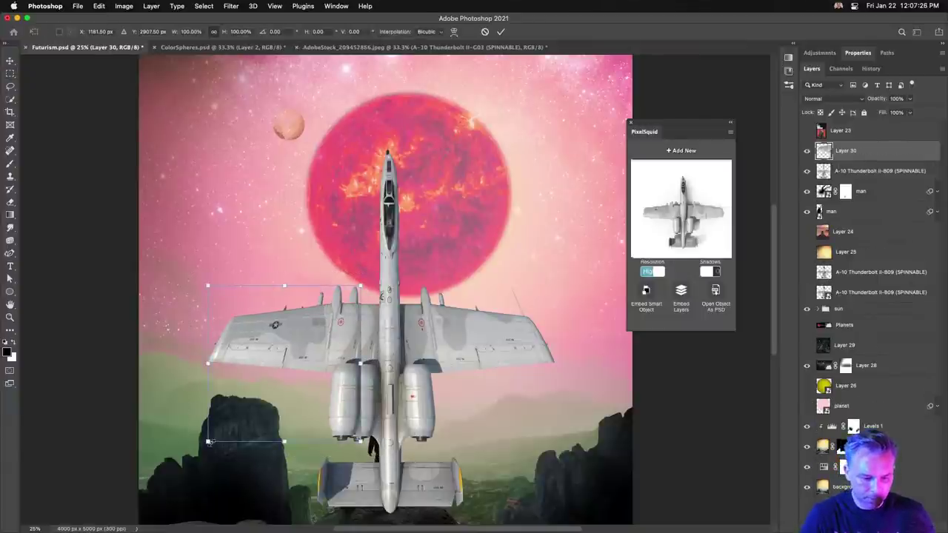
pyautogui.moveTo(209, 442); pyautogui.dragTo(258, 348)
pyautogui.moveTo(297, 313); pyautogui.dragTo(318, 216)
pyautogui.press('Return')
pyautogui.hotkey('ctrl', 't')
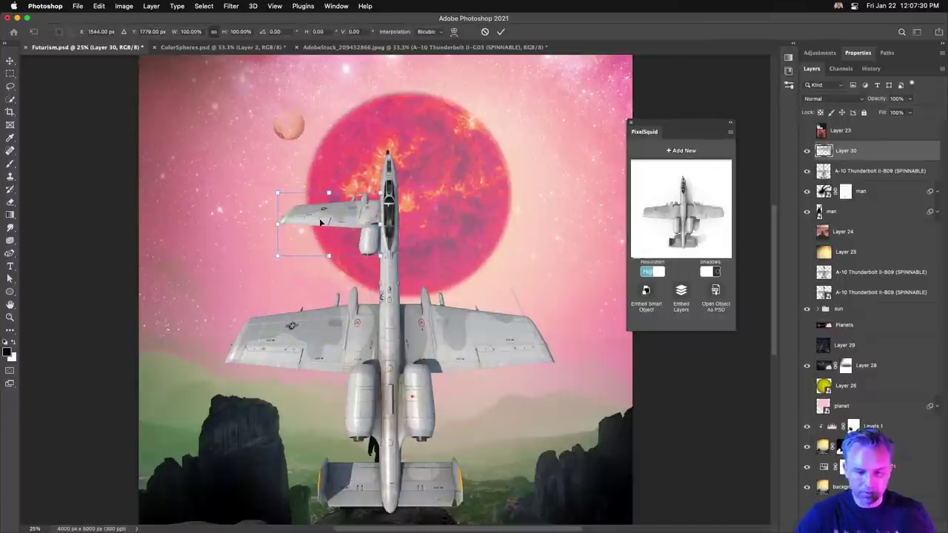
pyautogui.press('Return')
# Step: Duplicate the wing copy, flip it horizontally, and move it to the plane's right side
pyautogui.press('m')
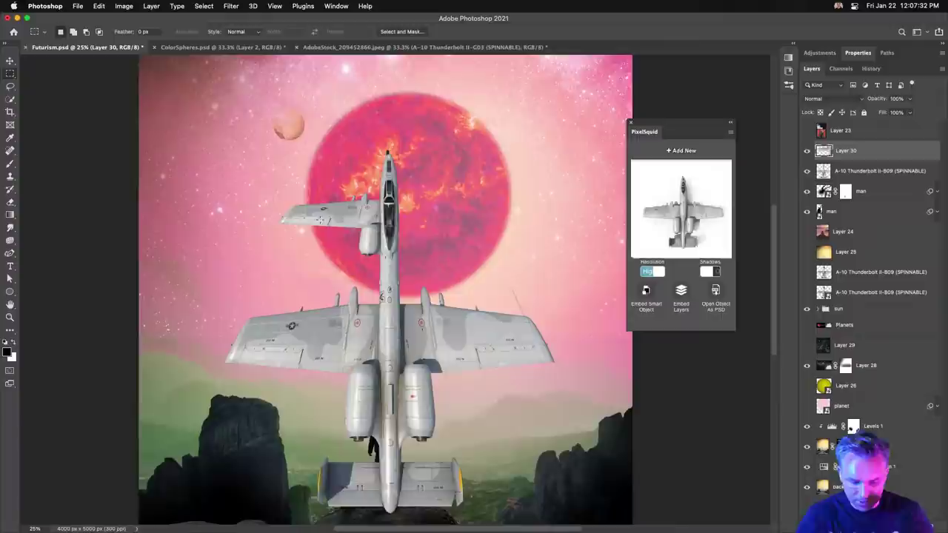
pyautogui.hotkey('ctrl', 'j')
pyautogui.hotkey('ctrl', 't')
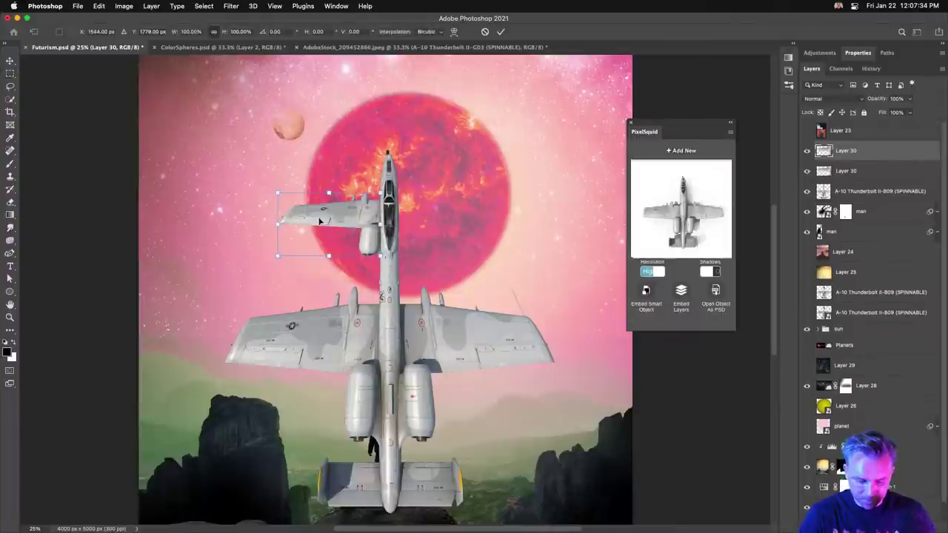
pyautogui.rightClick(323, 220)
pyautogui.click(348, 416)
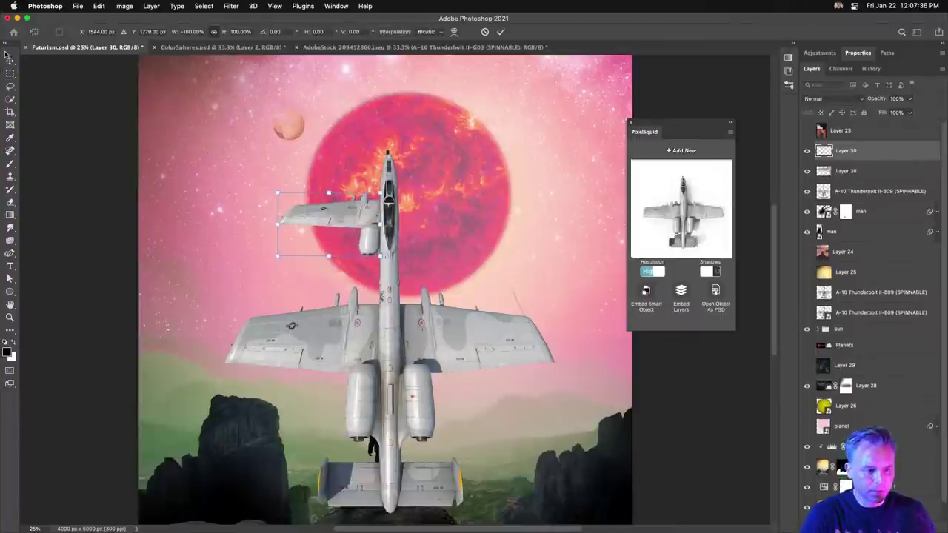
pyautogui.click(10, 60)
pyautogui.moveTo(289, 225); pyautogui.dragTo(409, 226)
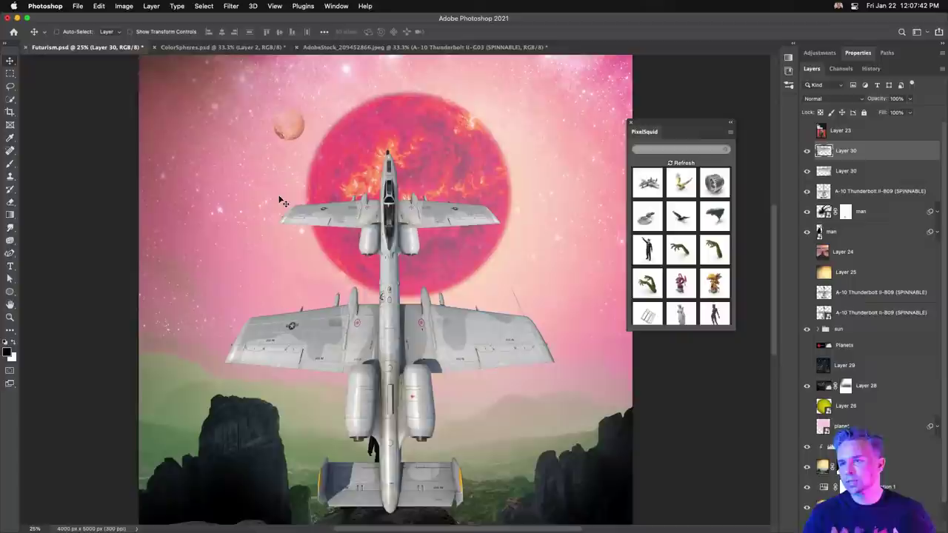
# Step: Select both Layer 30 wing layers and the A-10 layer, merge them, and name the result 'spaceship'
pyautogui.scroll(2, 248, 141)
pyautogui.scroll(-5, 288, 220)
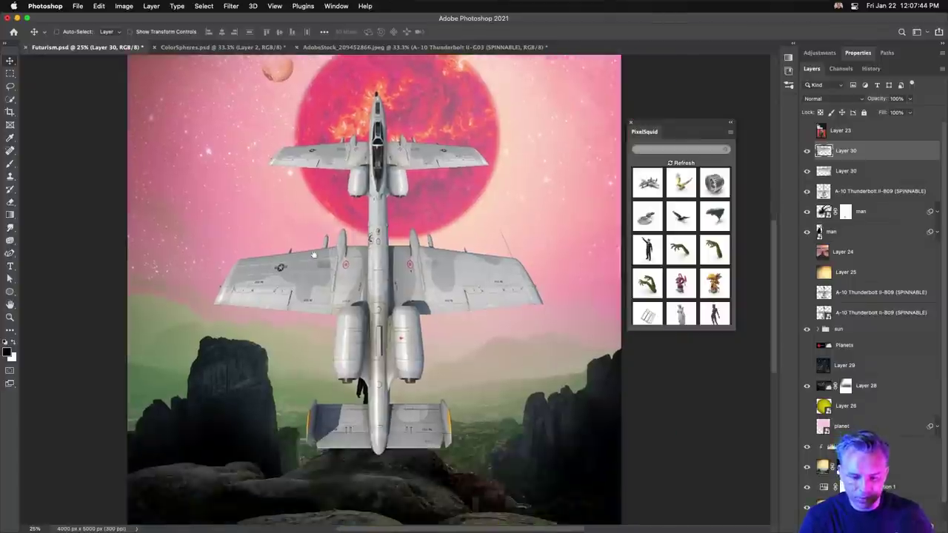
pyautogui.scroll(-3, 339, 228)
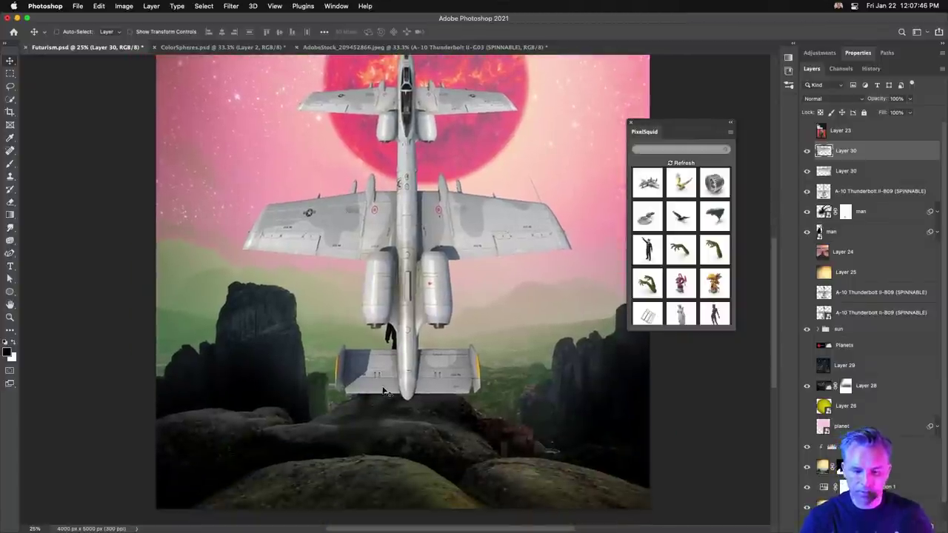
pyautogui.keyDown('shift'); pyautogui.click(852, 194); pyautogui.keyUp('shift')
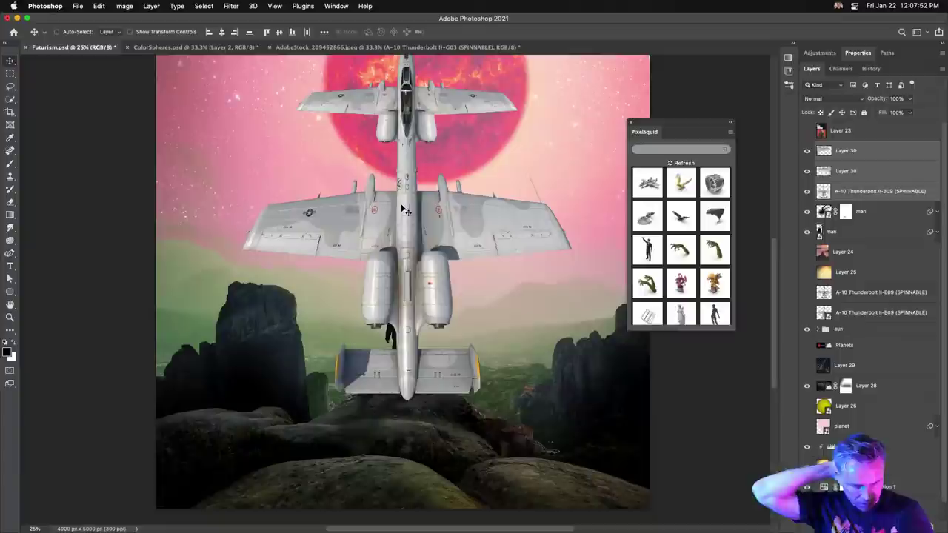
pyautogui.press('super+e')
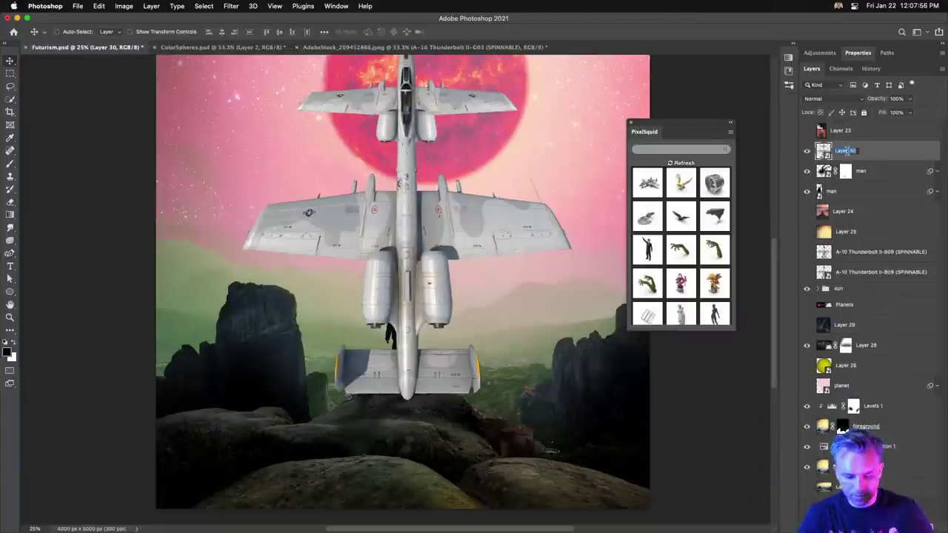
pyautogui.write('space')
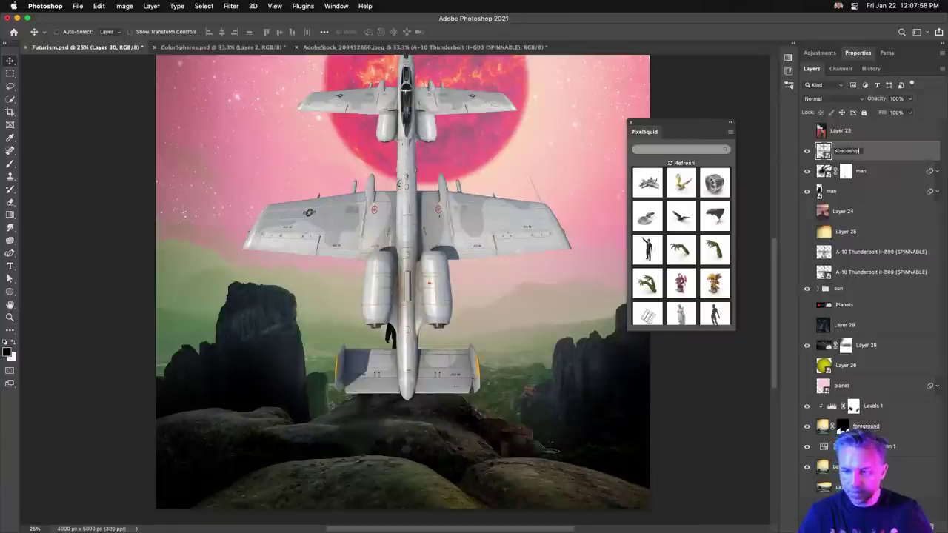
pyautogui.write('ship')
pyautogui.press('Return')
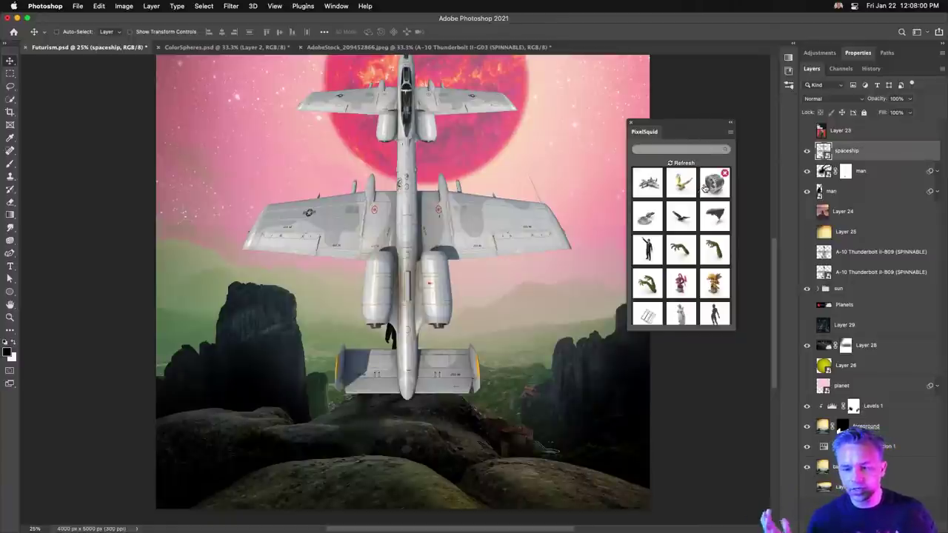
pyautogui.moveTo(648, 220)
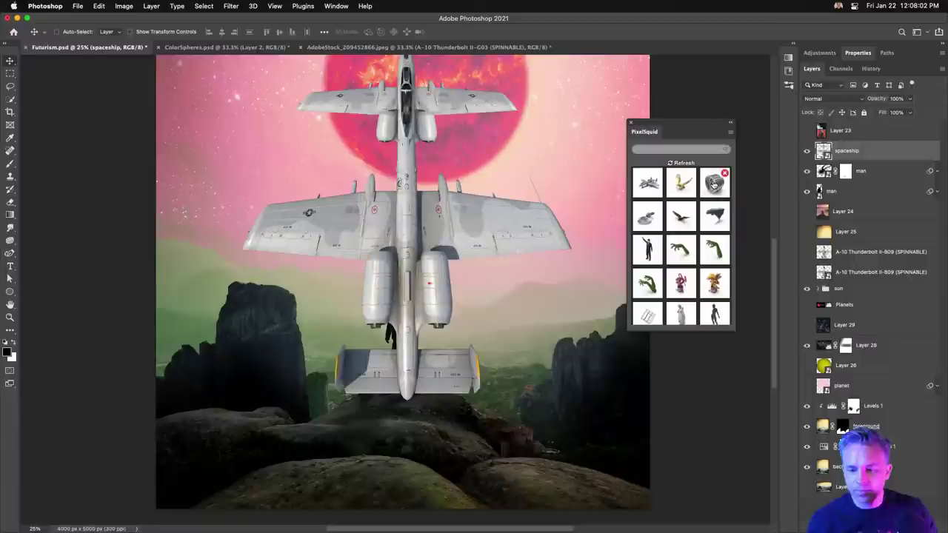
# Step: Add the PixelSquid Spiral Bevel Gear, rotate it to a front view, and enable high resolution
pyautogui.click(648, 217)
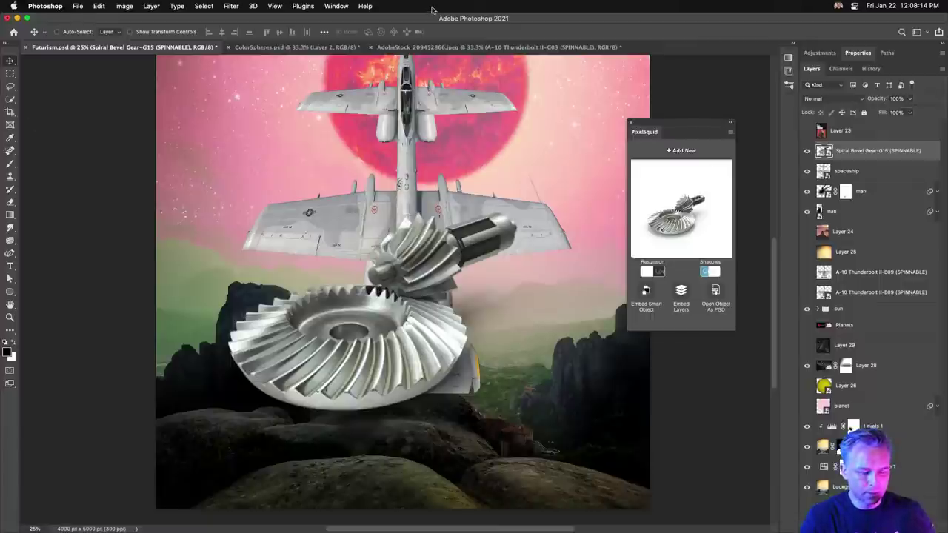
pyautogui.moveTo(663, 222); pyautogui.dragTo(675, 245)
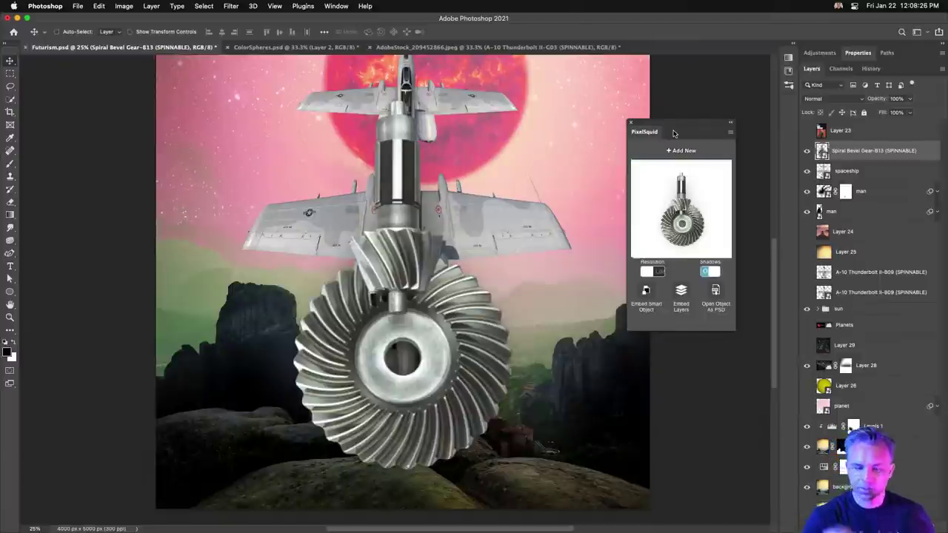
pyautogui.click(647, 272)
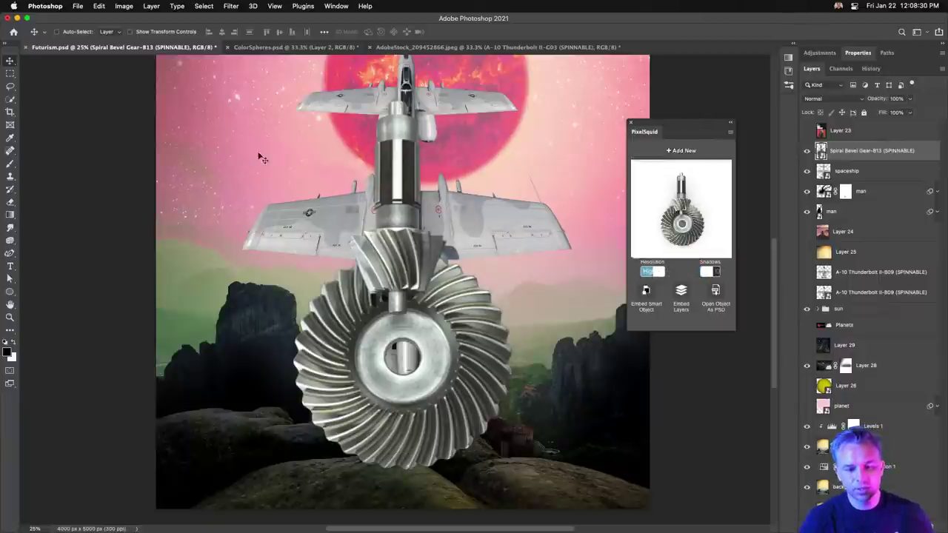
pyautogui.moveTo(398, 207); pyautogui.dragTo(404, 214)
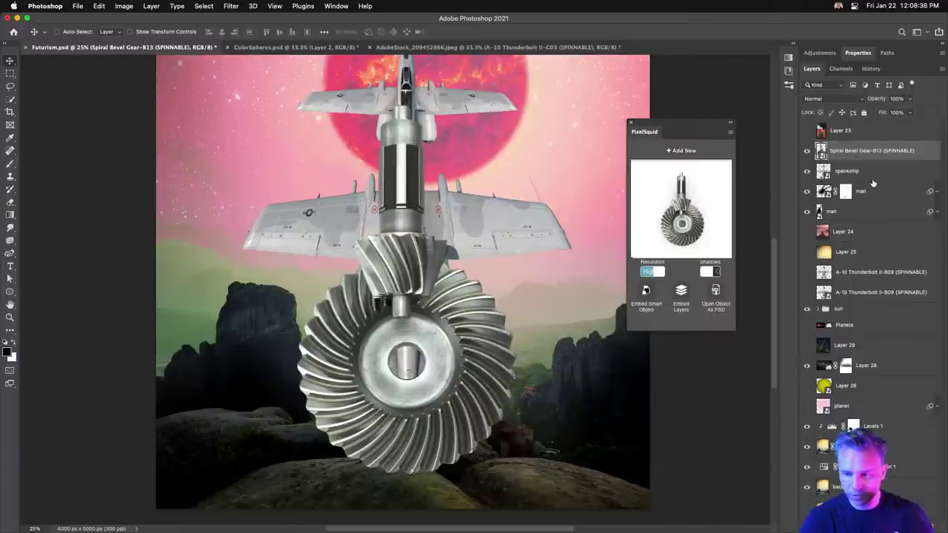
# Step: Scale the gear to about 46% and place it over the spaceship's fuselage
pyautogui.rightClick(915, 154)
pyautogui.click(836, 236)
pyautogui.press('super+t')
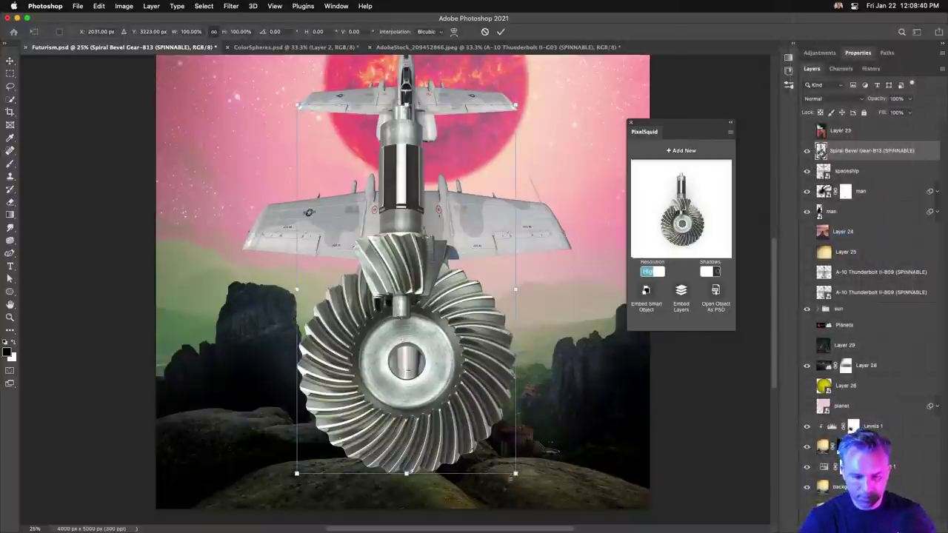
pyautogui.moveTo(516, 473); pyautogui.dragTo(444, 311)
pyautogui.moveTo(348, 222); pyautogui.dragTo(396, 186)
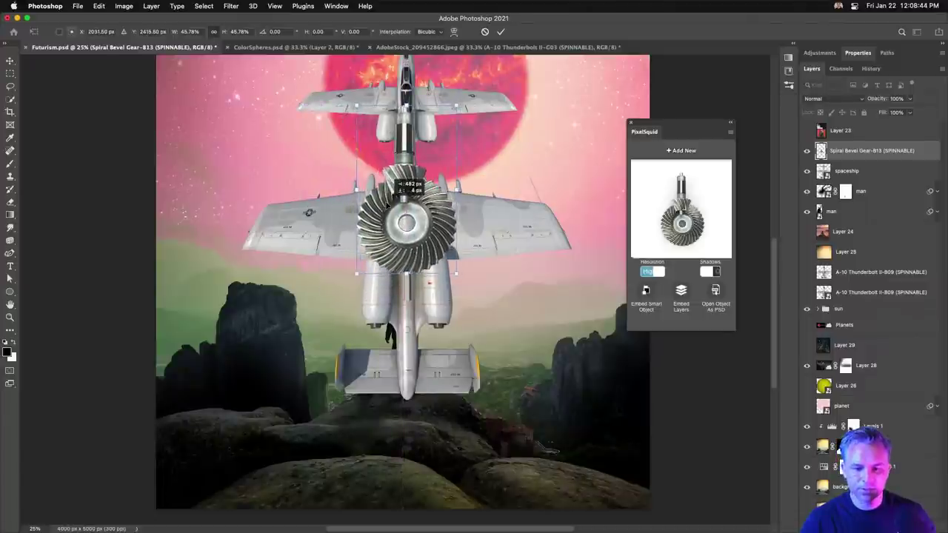
pyautogui.press('Return')
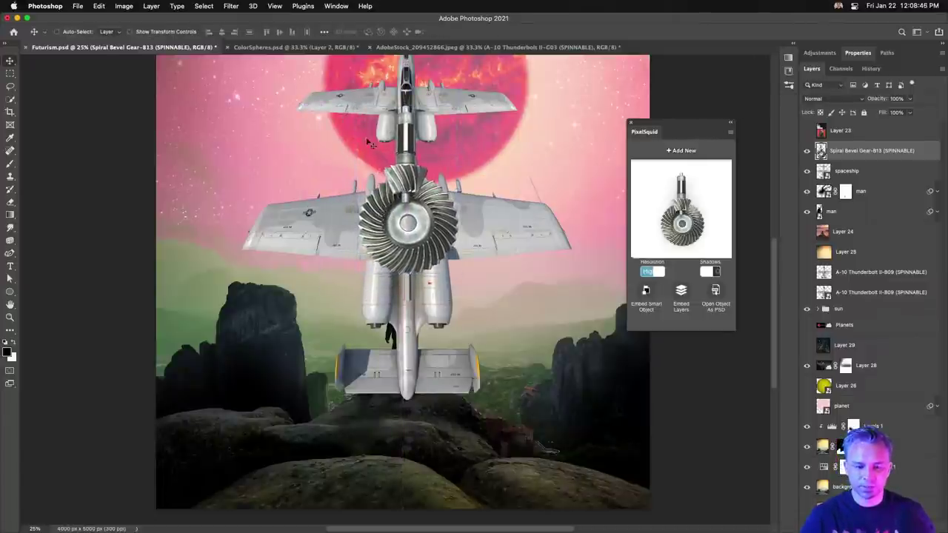
pyautogui.moveTo(331, 157); pyautogui.dragTo(331, 245)
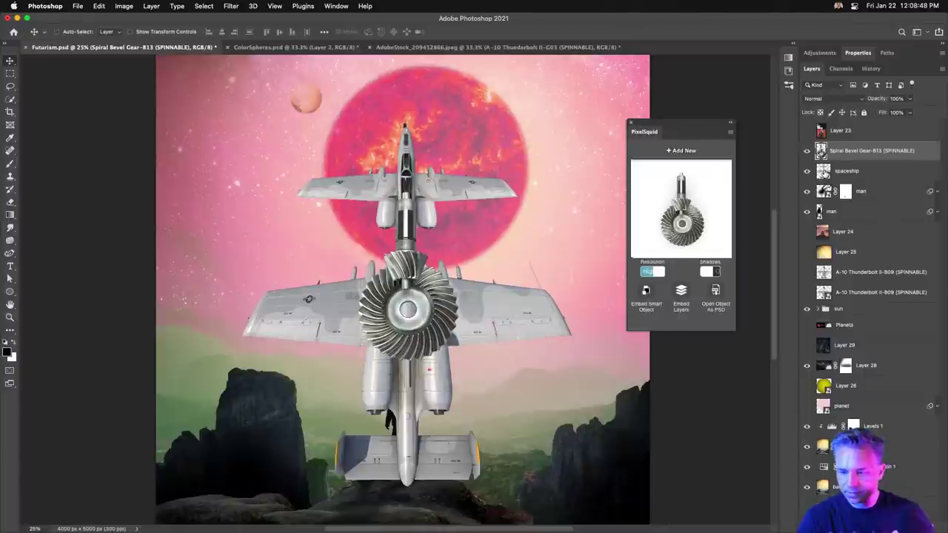
# Step: Open the spaceship smart object, close the stock jet image without saving, and tile all documents
pyautogui.doubleClick(309, 298)
pyautogui.click(398, 47)
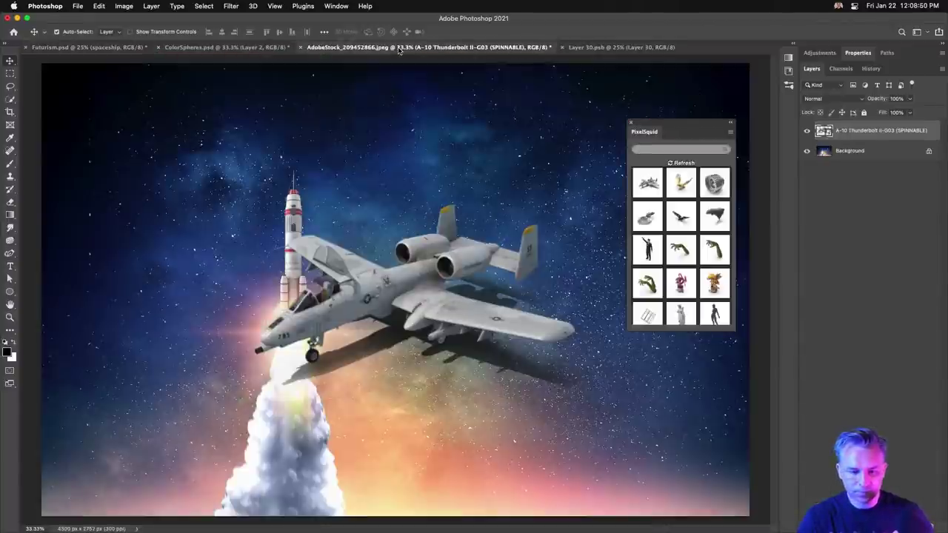
pyautogui.press('super+w')
pyautogui.click(477, 221)
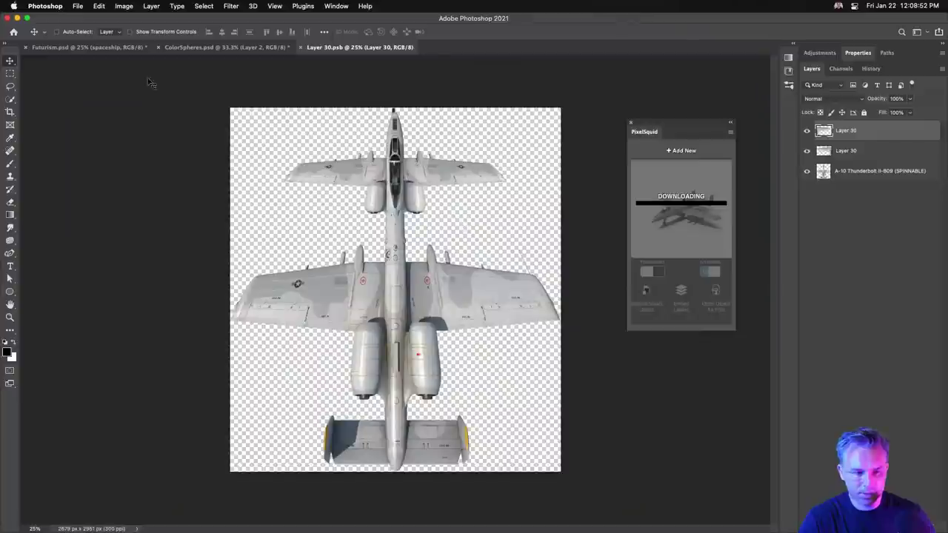
pyautogui.click(179, 46)
pyautogui.click(320, 47)
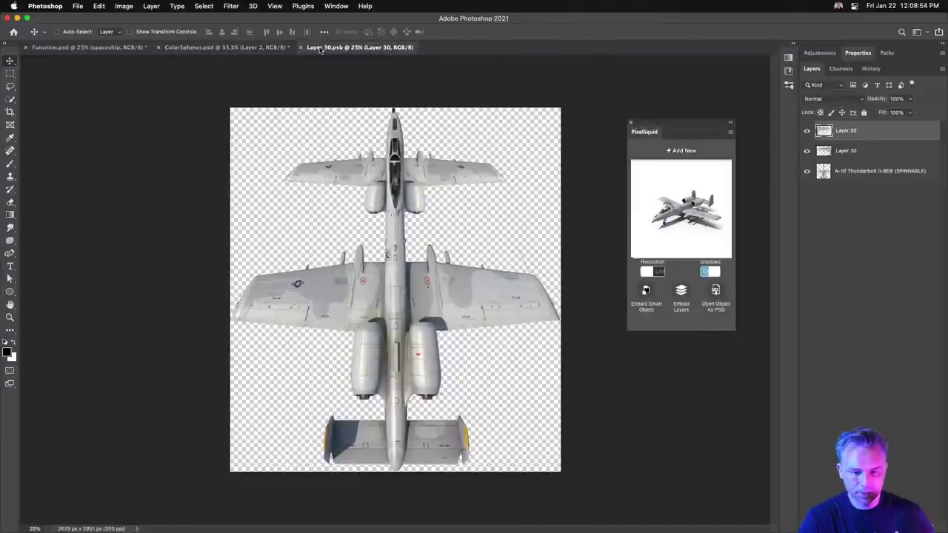
pyautogui.moveTo(320, 49); pyautogui.dragTo(320, 57)
pyautogui.press('alt+super+t')
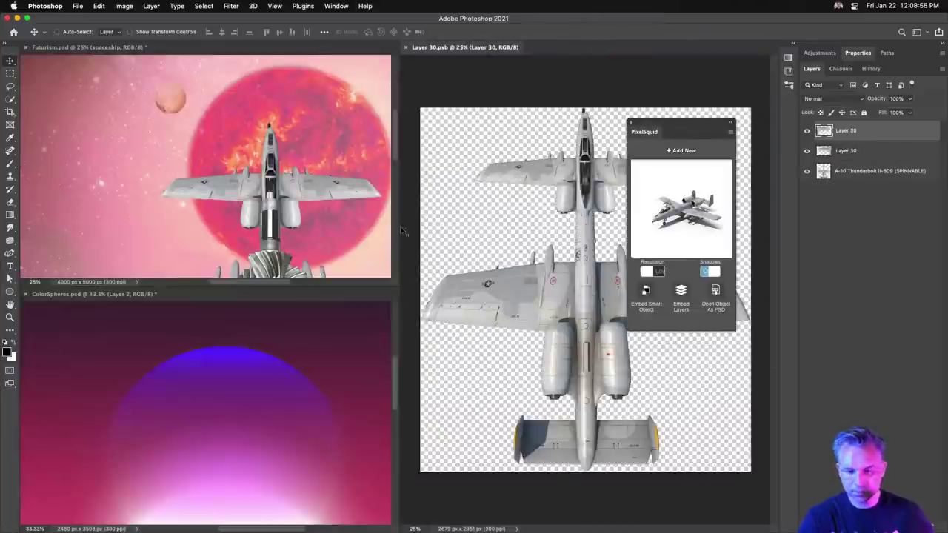
# Step: Copy the gear layer into Layer 30.psb behind the plane's centre, then save and close it
pyautogui.click(205, 197)
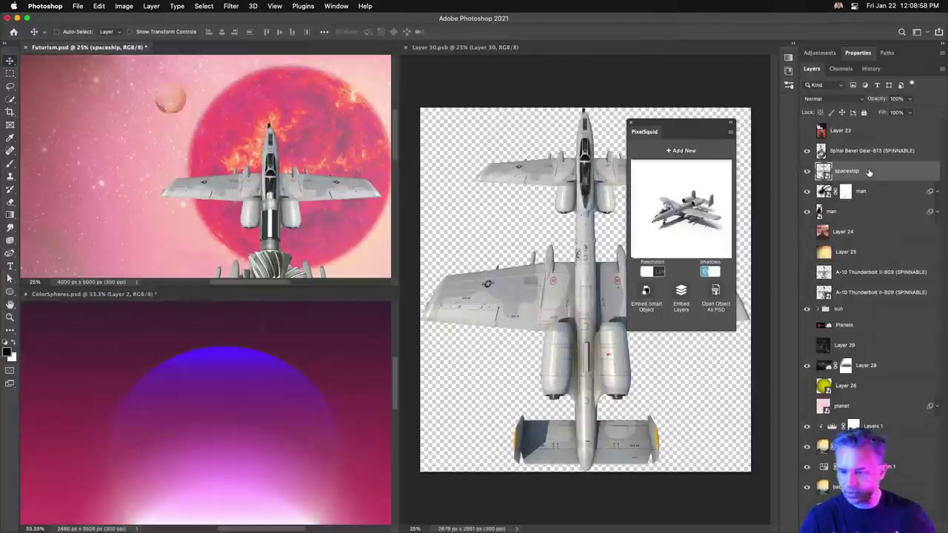
pyautogui.click(860, 151)
pyautogui.click(807, 151)
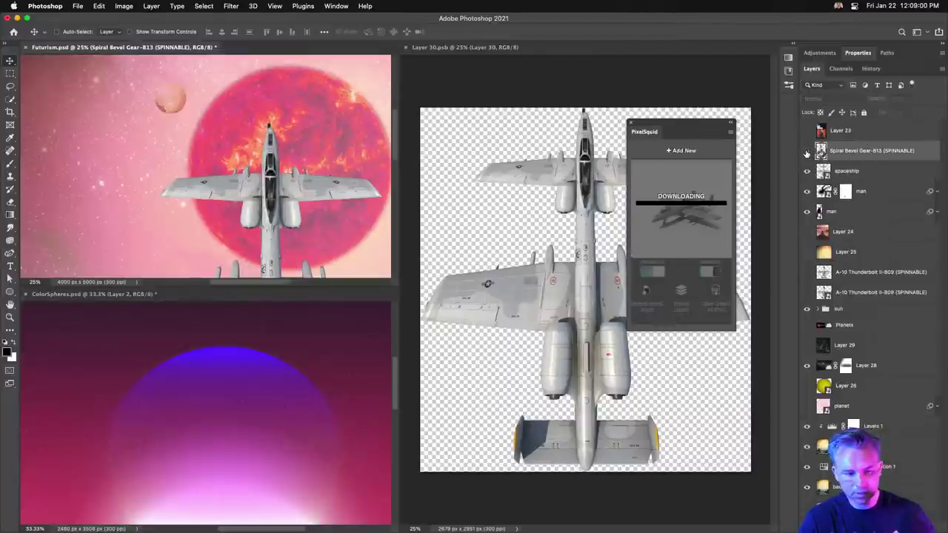
pyautogui.click(807, 151)
pyautogui.moveTo(859, 152); pyautogui.dragTo(571, 200)
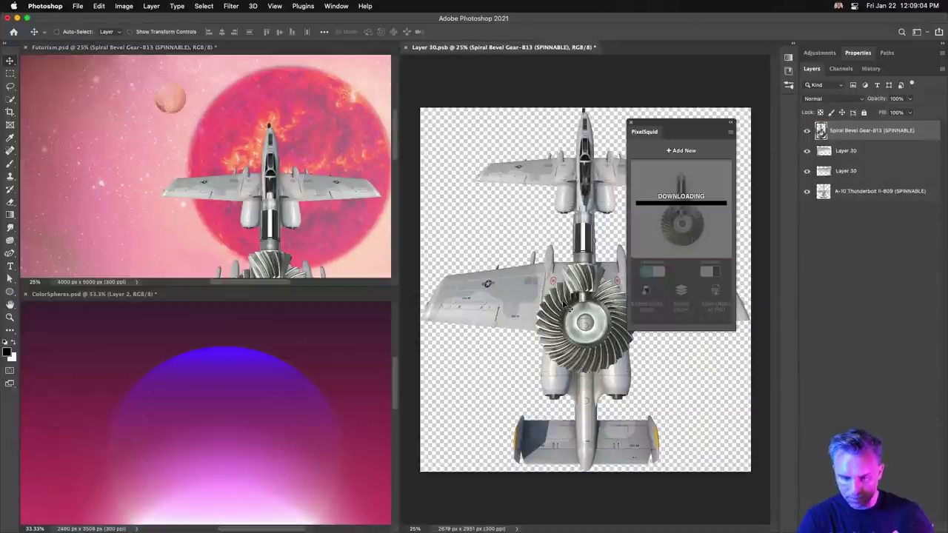
pyautogui.moveTo(859, 136); pyautogui.dragTo(856, 197)
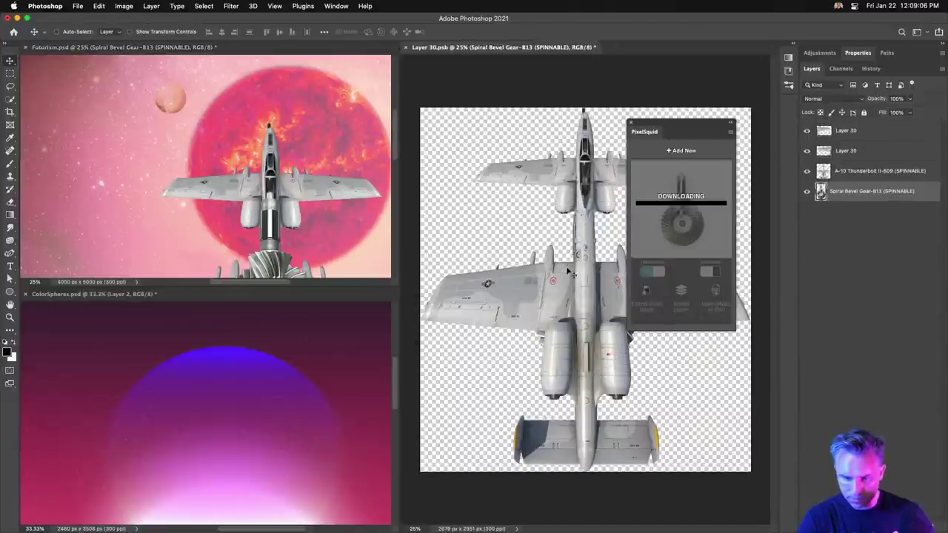
pyautogui.moveTo(566, 266); pyautogui.dragTo(561, 194)
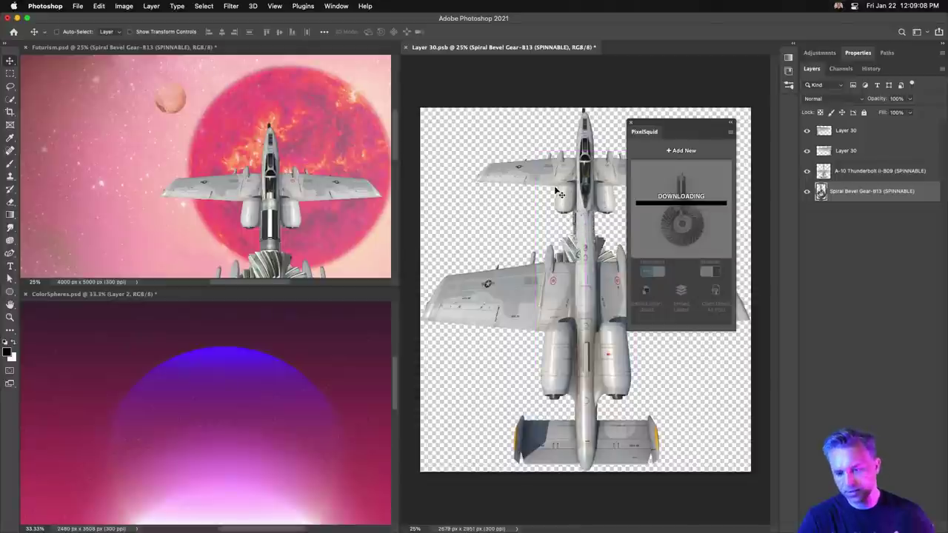
pyautogui.press('super+s')
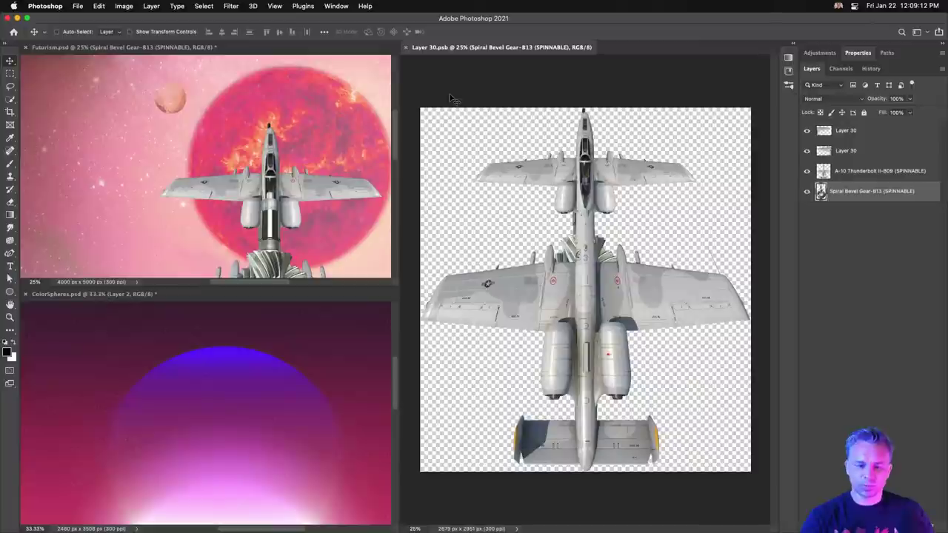
pyautogui.press('super+w')
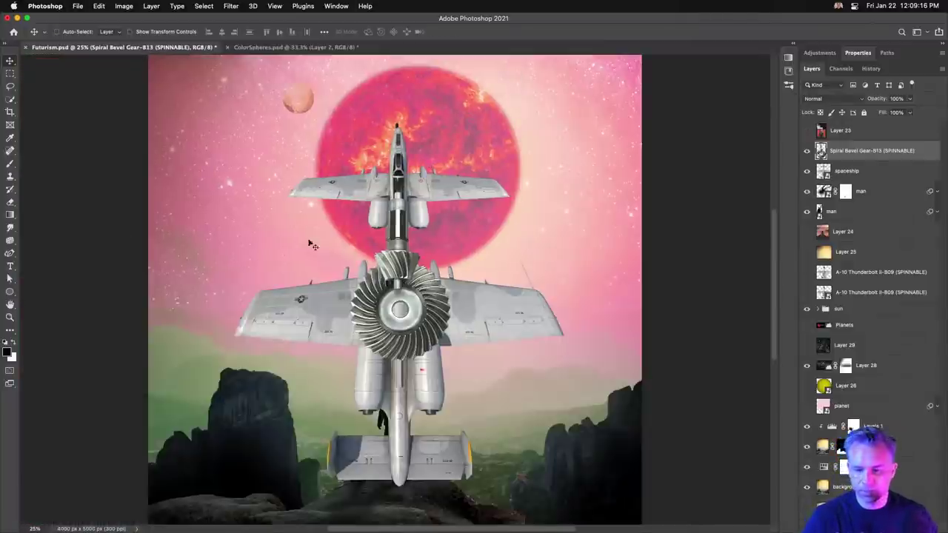
# Step: Select the Spiral Bevel Gear layer, cancel the blending options, and hide the gear in the collage
pyautogui.click(868, 176)
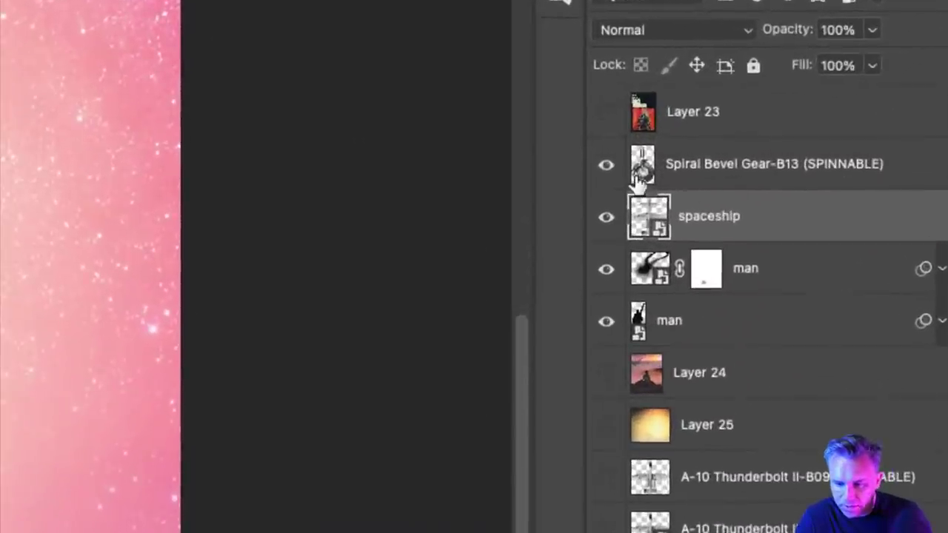
pyautogui.click(738, 164)
pyautogui.doubleClick(637, 178)
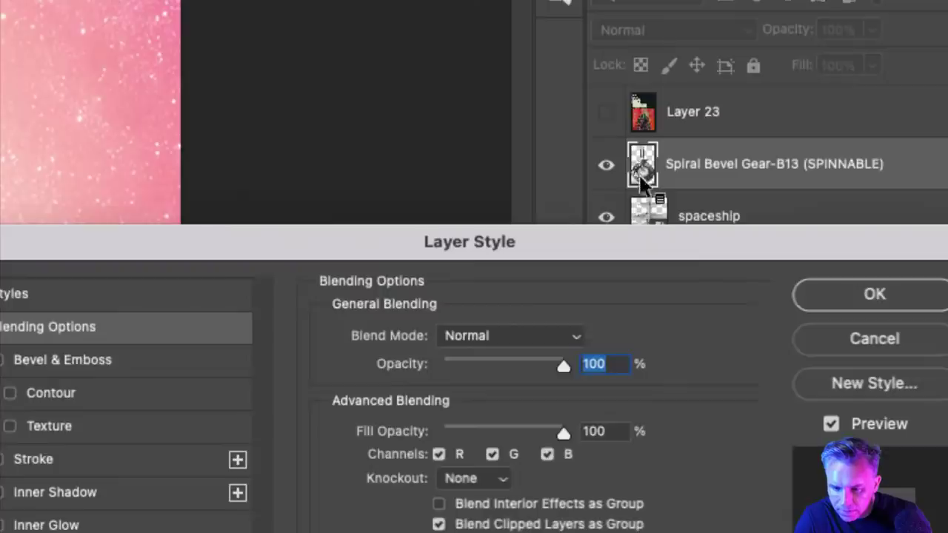
pyautogui.click(893, 219)
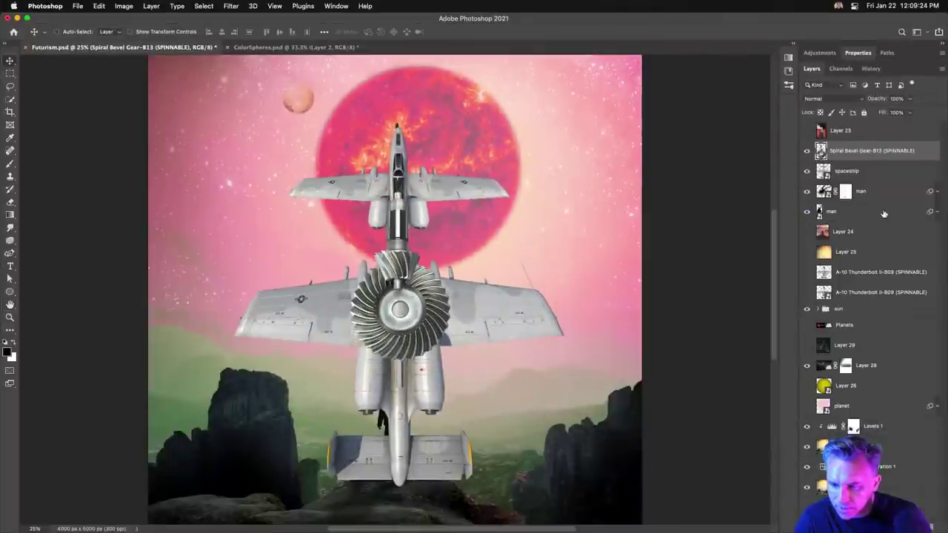
pyautogui.press('super+c')
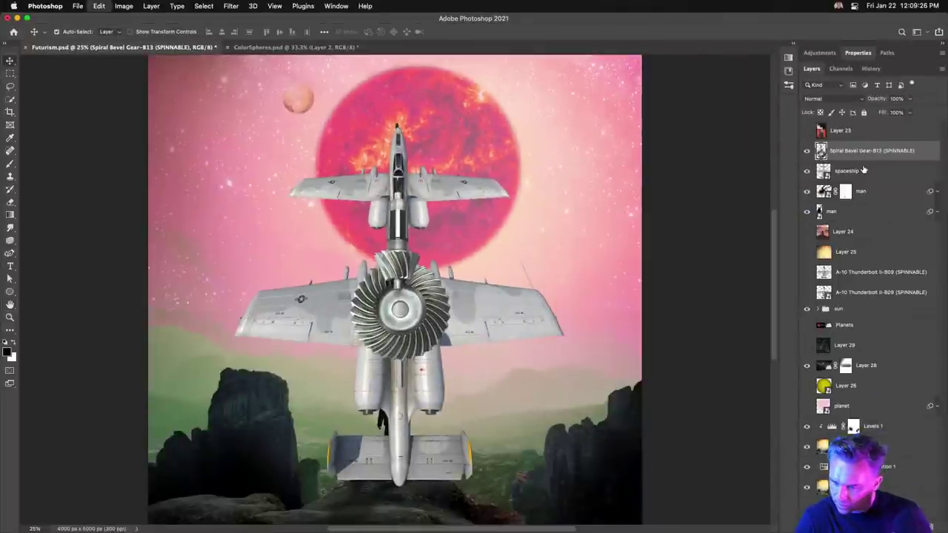
pyautogui.press('super+comma')
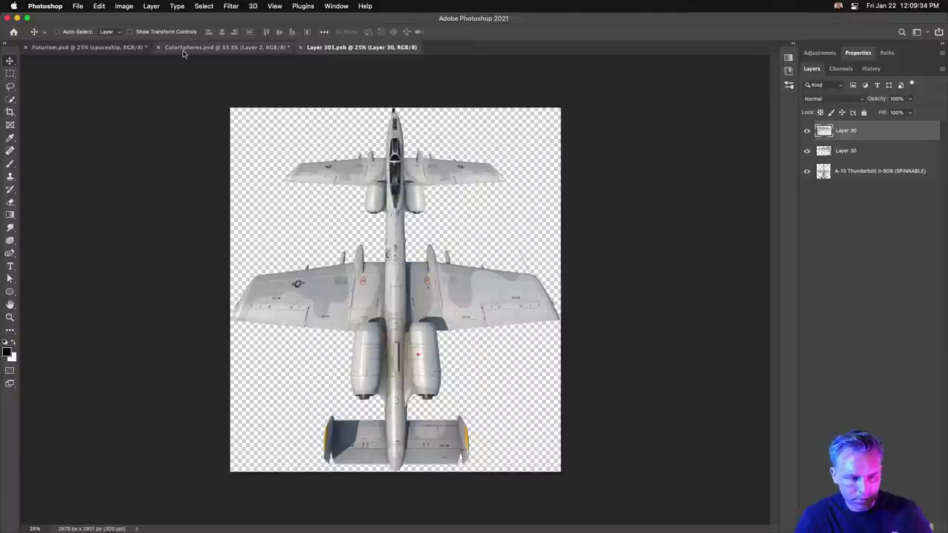
# Step: Tile the documents and copy the Spiral Bevel Gear into Layer 301.psb beneath the jet layers
pyautogui.hotkey('ctrl', 'Tab')
pyautogui.press('super+alt+t')
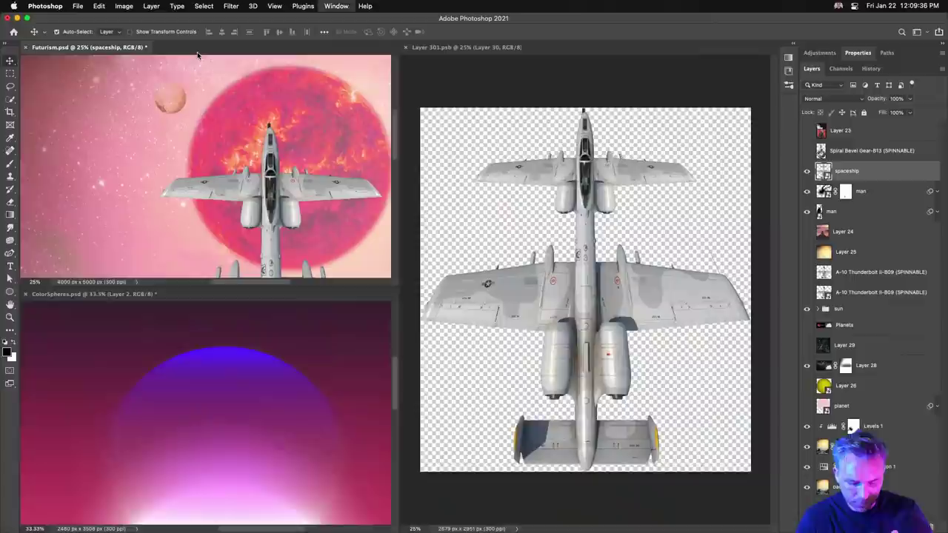
pyautogui.click(807, 151)
pyautogui.moveTo(852, 150); pyautogui.dragTo(585, 296)
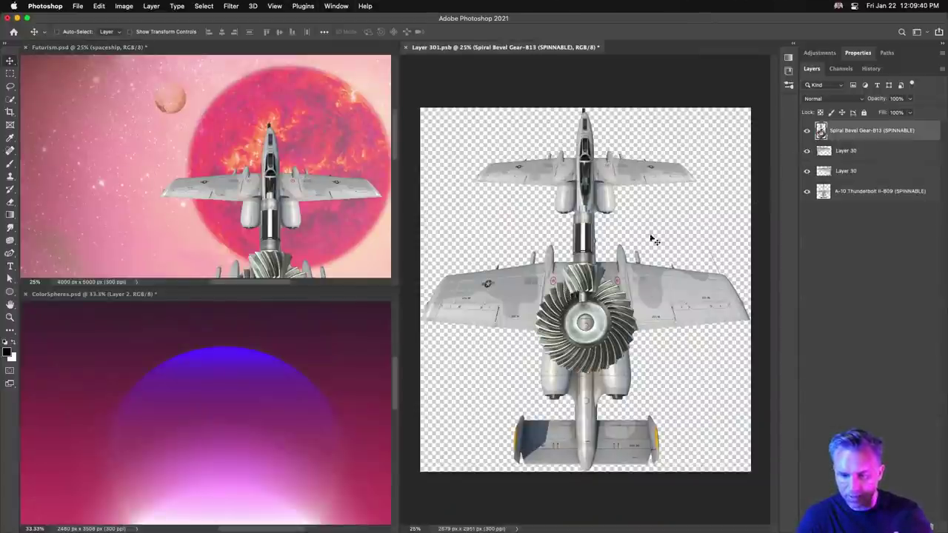
pyautogui.doubleClick(851, 130)
pyautogui.click(909, 218)
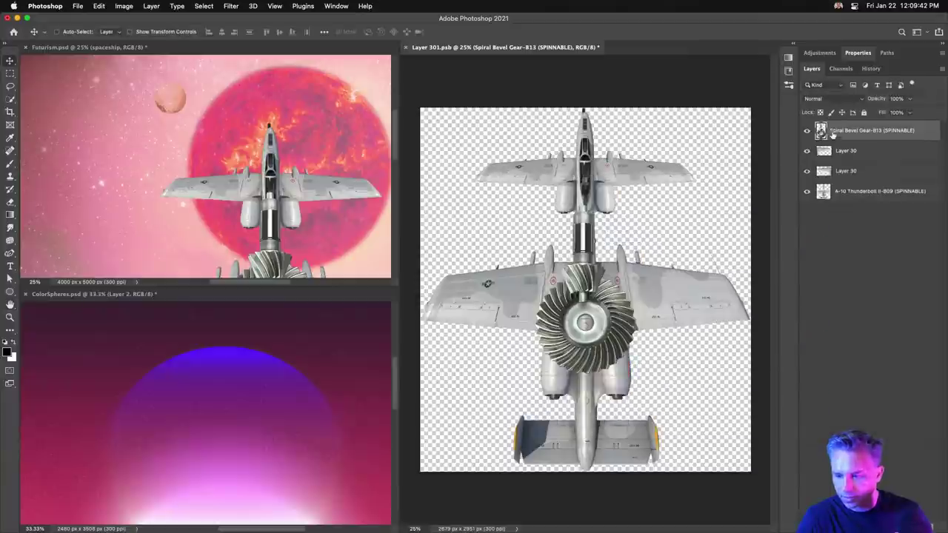
pyautogui.moveTo(852, 135); pyautogui.dragTo(852, 199)
# Step: Save and close Layer 301.psb
pyautogui.press('super+s')
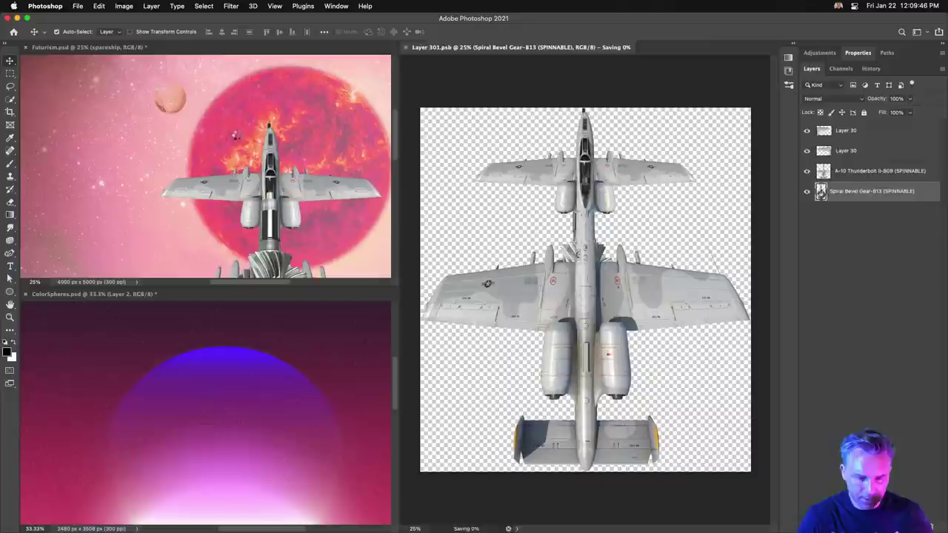
pyautogui.click(479, 162)
pyautogui.press('super+w')
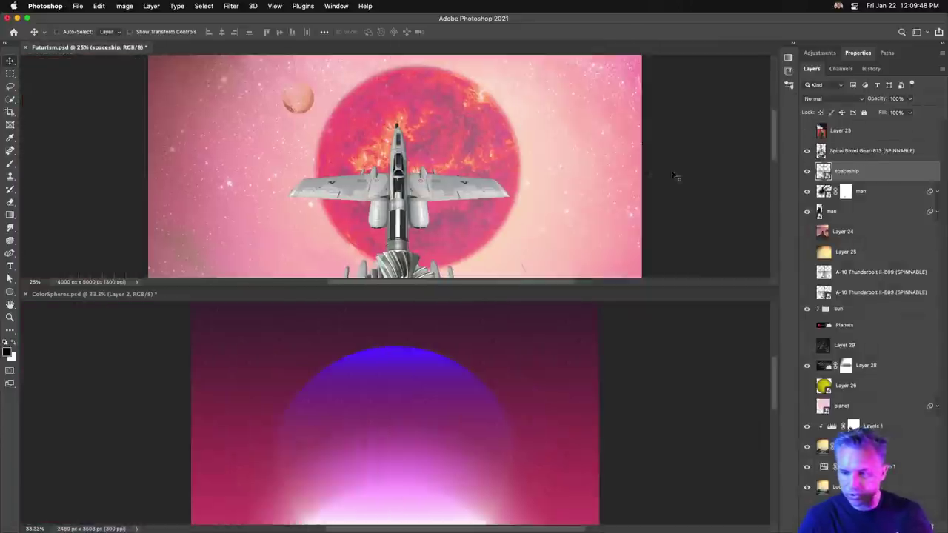
# Step: Remove the separate gear layer from the collage and put the documents back into tabs
pyautogui.moveTo(929, 497)
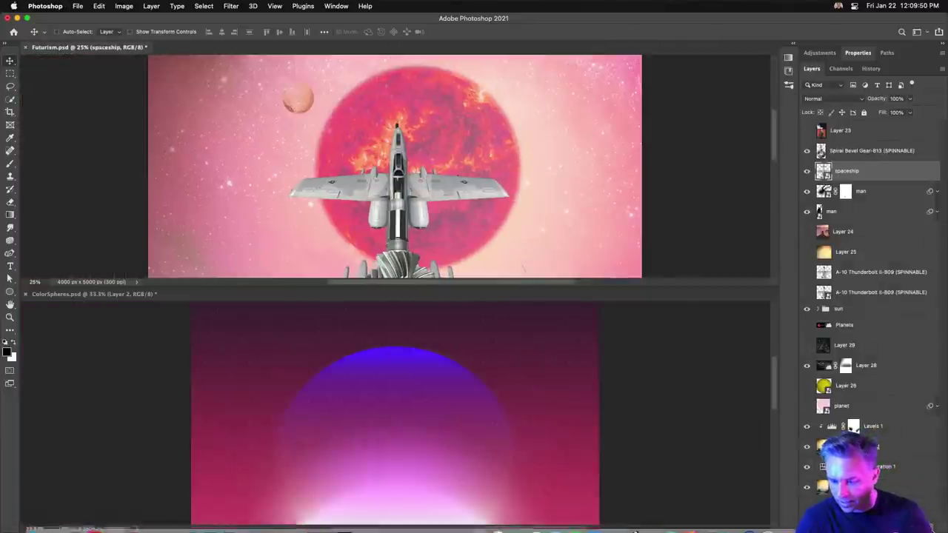
pyautogui.press('super+z')
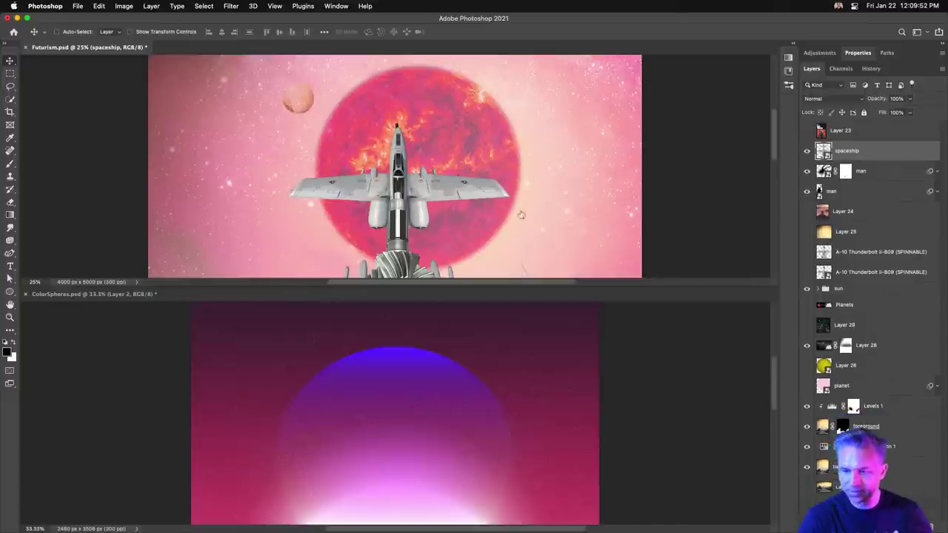
pyautogui.press('super+alt+t')
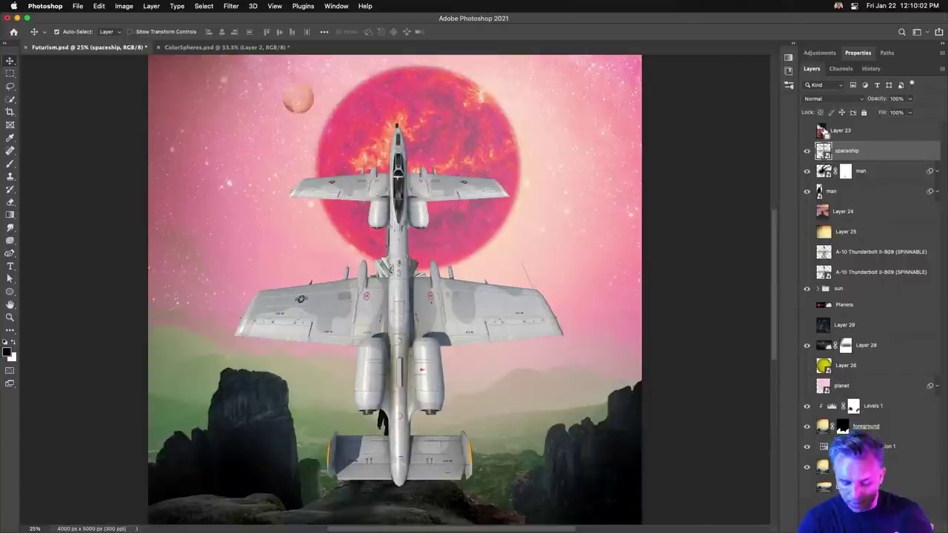
# Step: Set the spaceship's Levels black input to 97 and add a new empty layer above it
pyautogui.press('super+l')
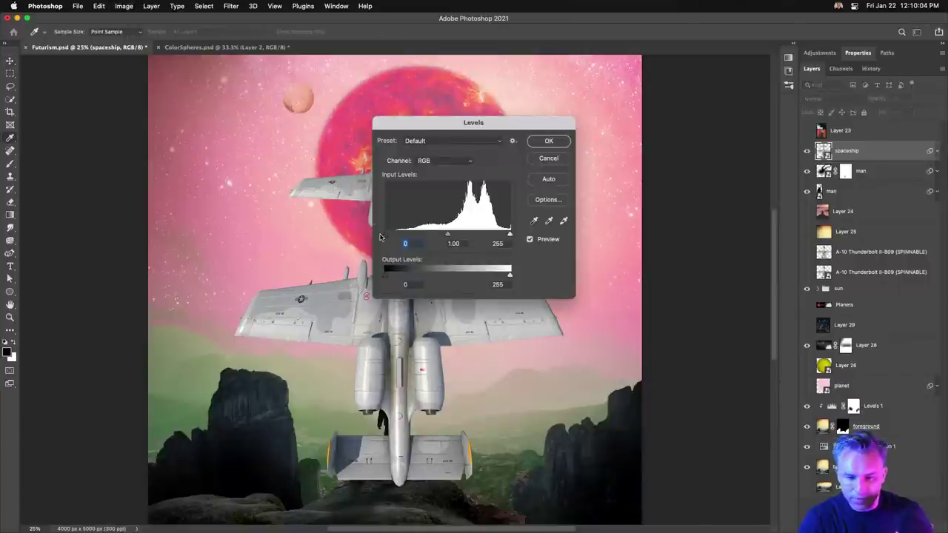
pyautogui.moveTo(382, 236); pyautogui.dragTo(433, 237)
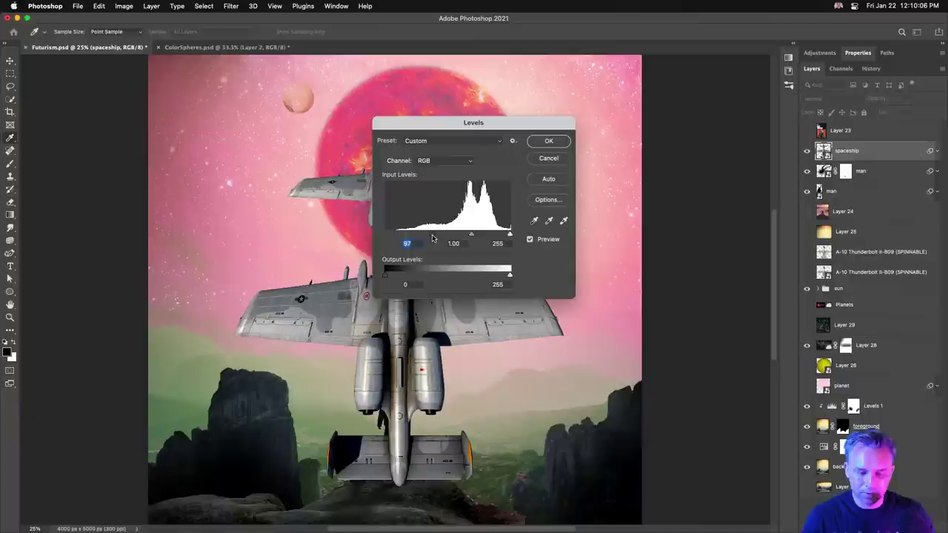
pyautogui.press('Return')
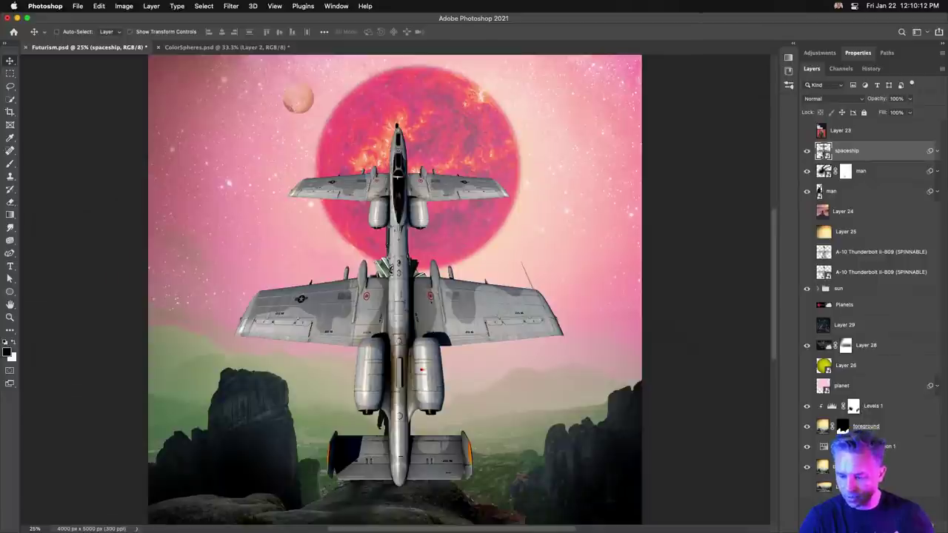
pyautogui.press('super+shift+alt+n')
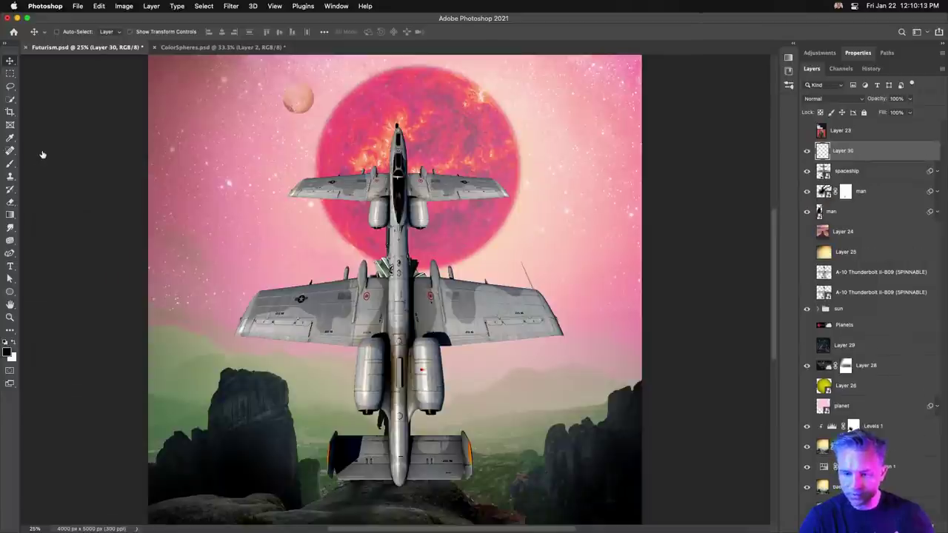
# Step: Draw a two-anchor Curvature Pen path from the sun's lower edge down toward the man's hand
pyautogui.click(9, 292)
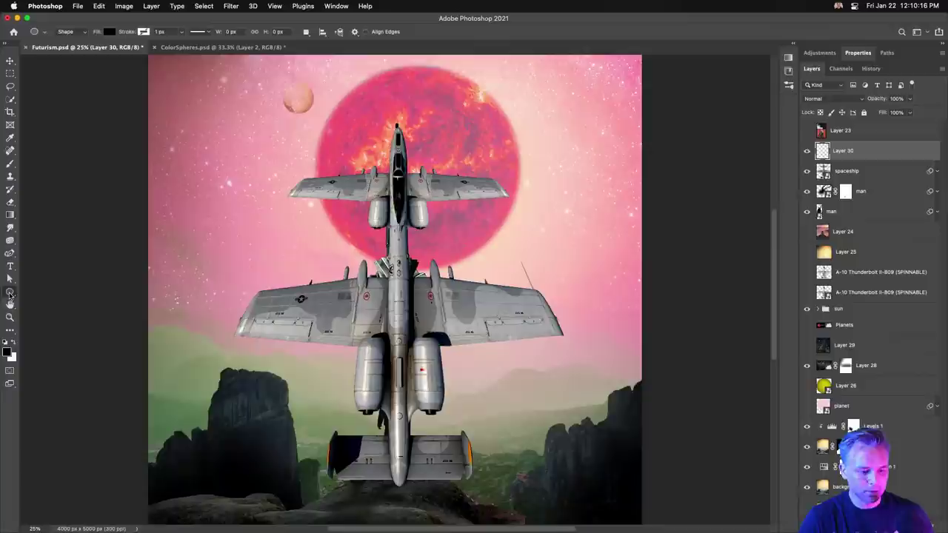
pyautogui.click(66, 32)
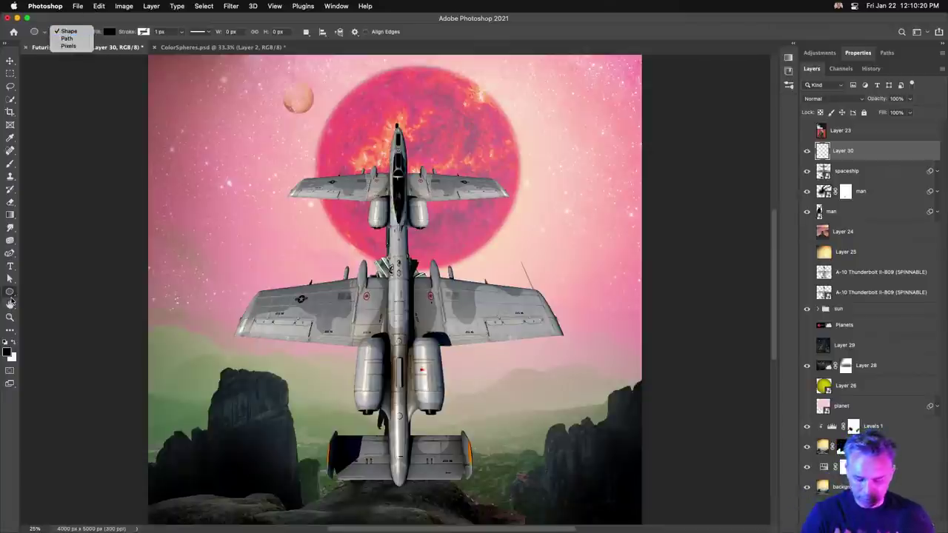
pyautogui.press('Down')
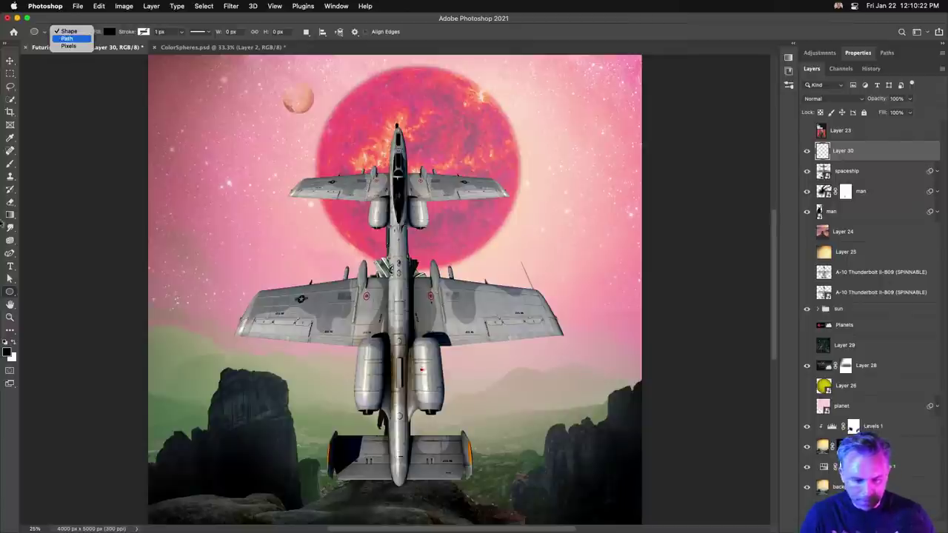
pyautogui.press('Escape')
pyautogui.moveTo(10, 254); pyautogui.dragTo(44, 269)
pyautogui.scroll(2, 378, 242)
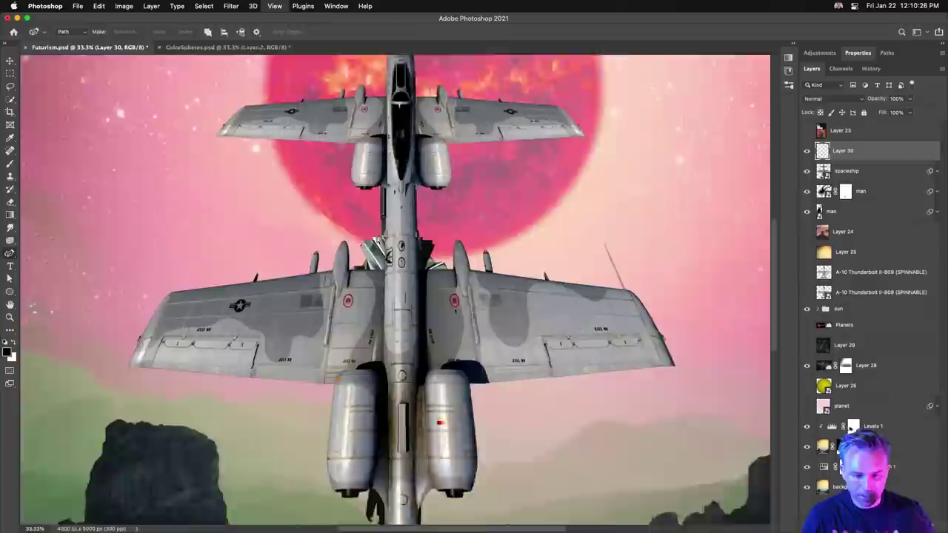
pyautogui.click(339, 175)
pyautogui.click(371, 270)
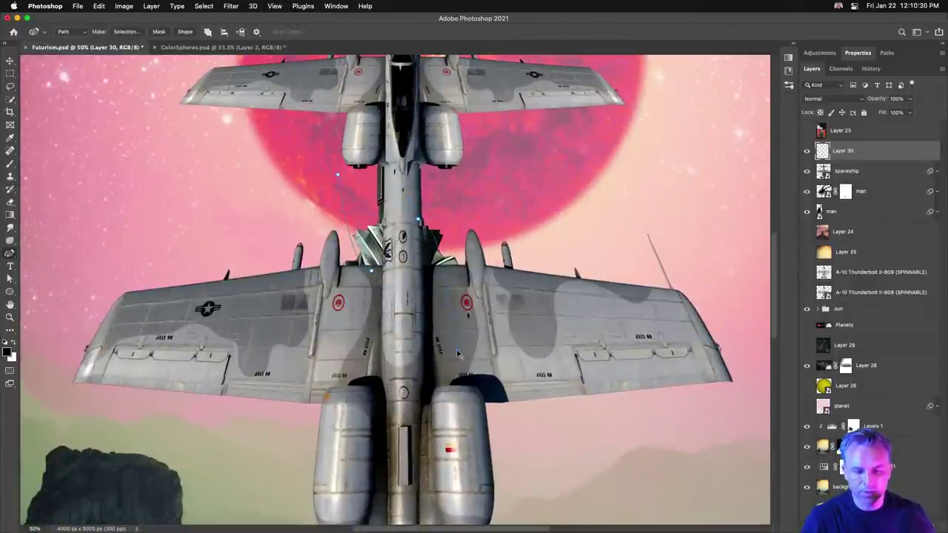
pyautogui.press('v')
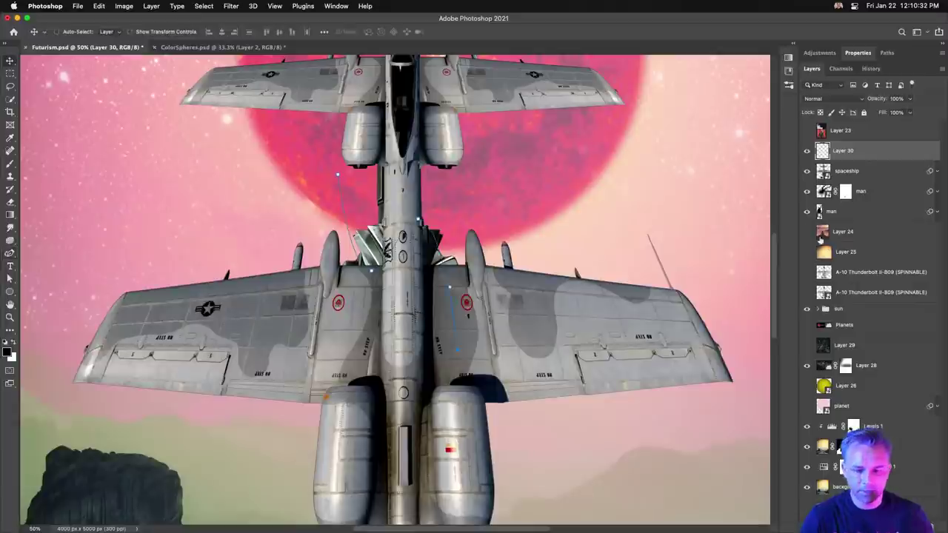
# Step: Hide the spaceship layer and save the work path as Path 4
pyautogui.click(807, 171)
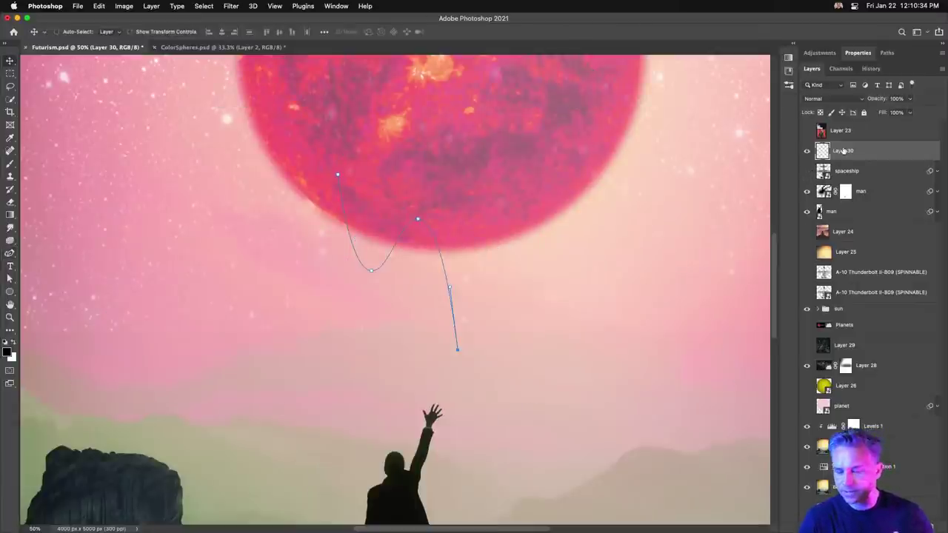
pyautogui.click(887, 53)
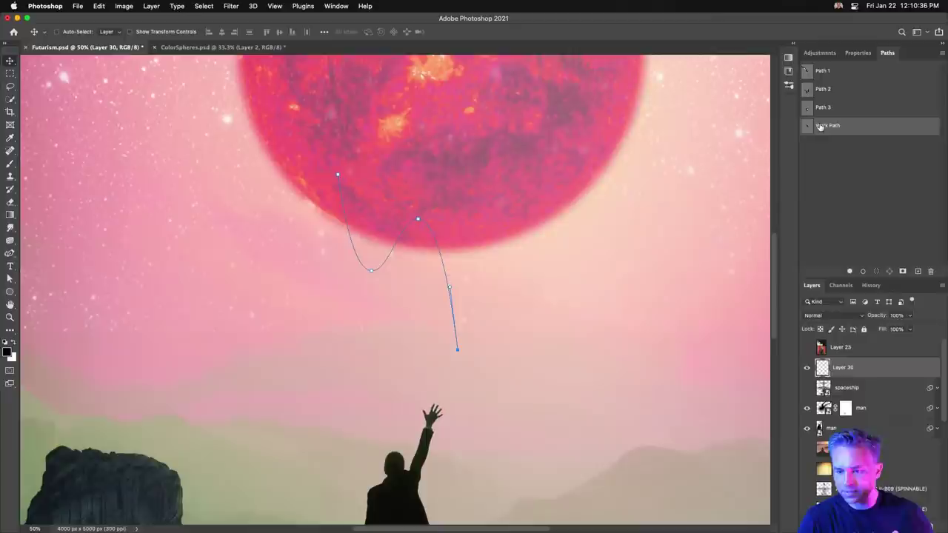
pyautogui.doubleClick(822, 126)
pyautogui.press('Return')
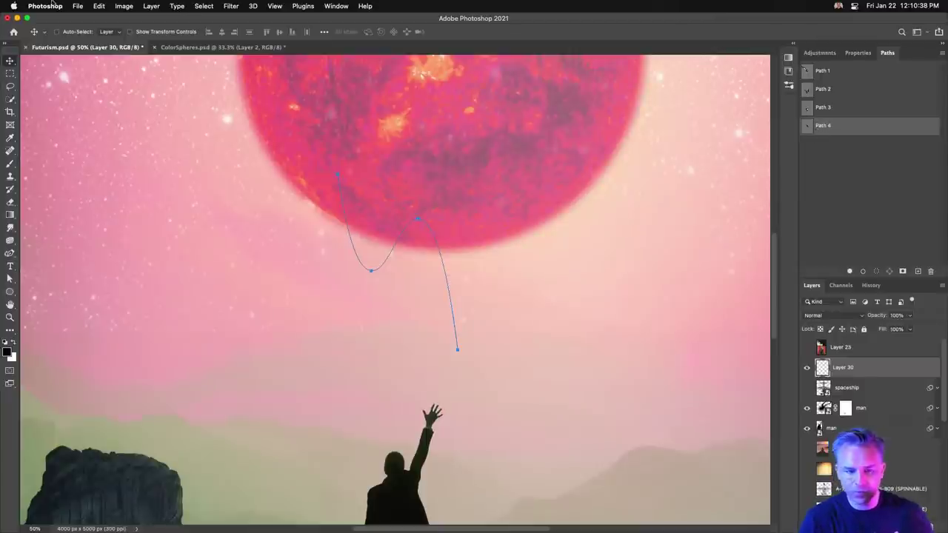
pyautogui.click(203, 6)
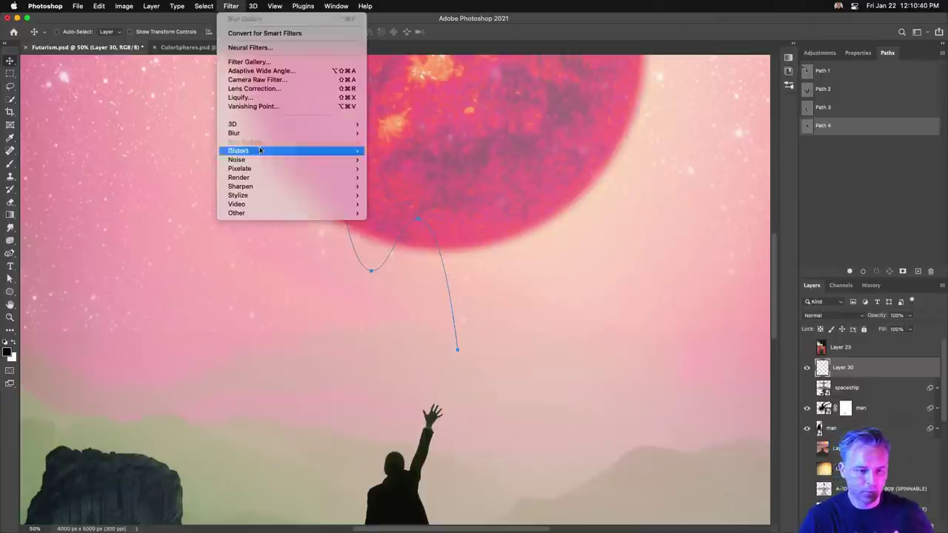
# Step: Open the Flame filter and roughly set the flame angle to about 180
pyautogui.moveTo(344, 177)
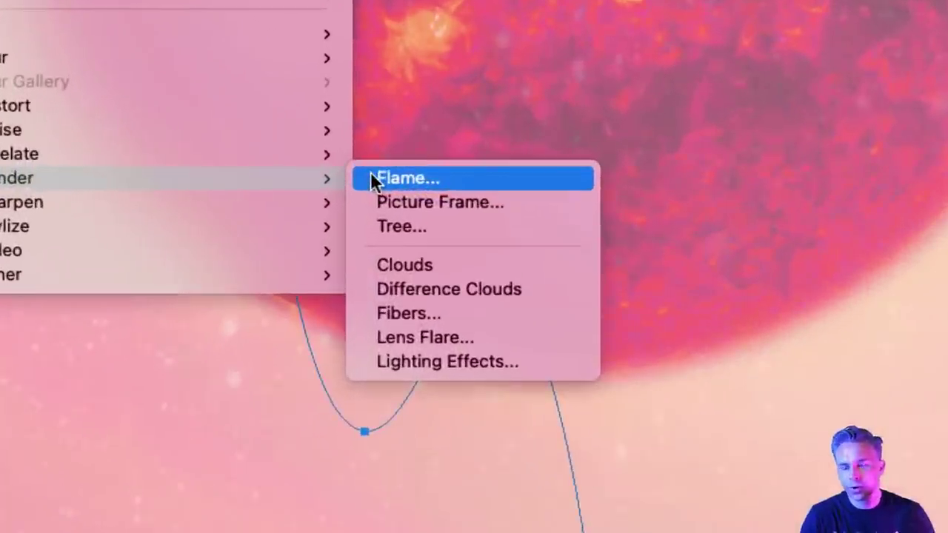
pyautogui.click(370, 177)
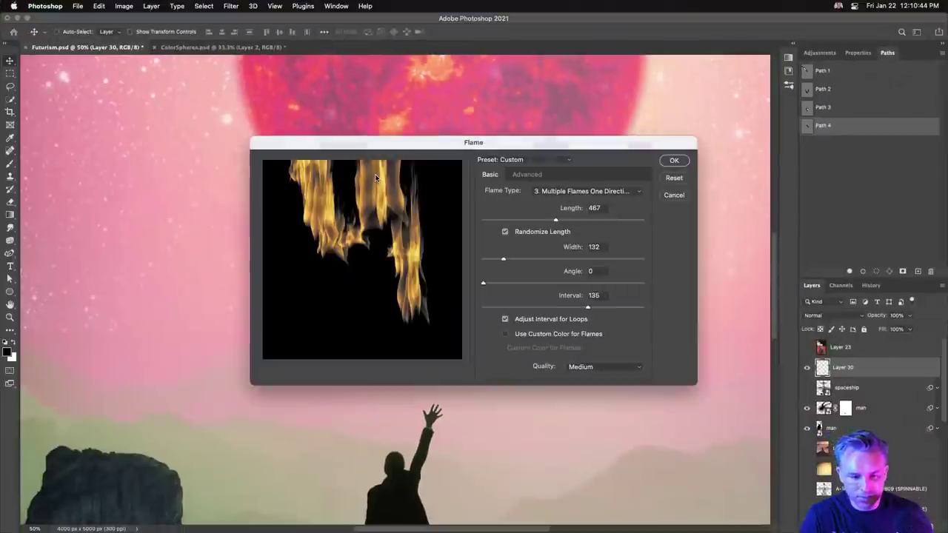
pyautogui.moveTo(431, 150); pyautogui.dragTo(561, 135)
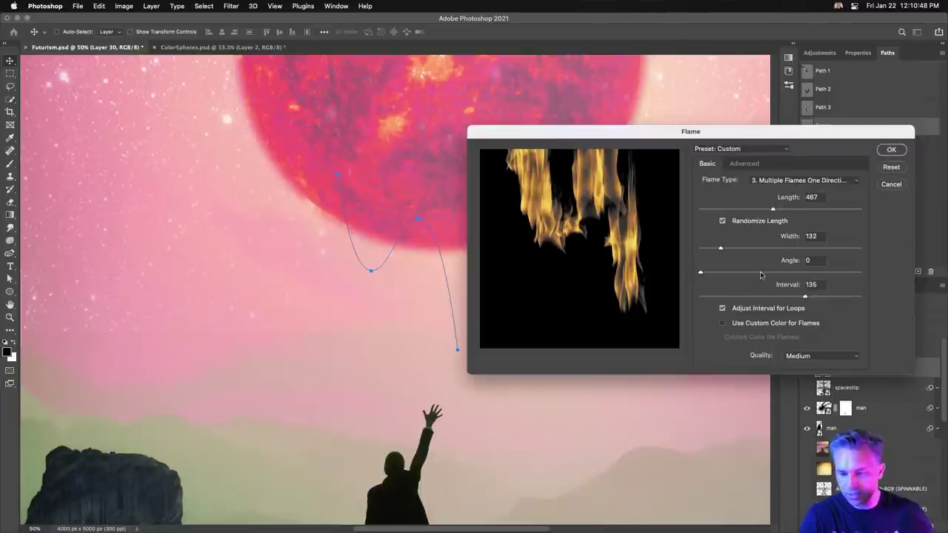
pyautogui.moveTo(761, 275); pyautogui.dragTo(886, 279)
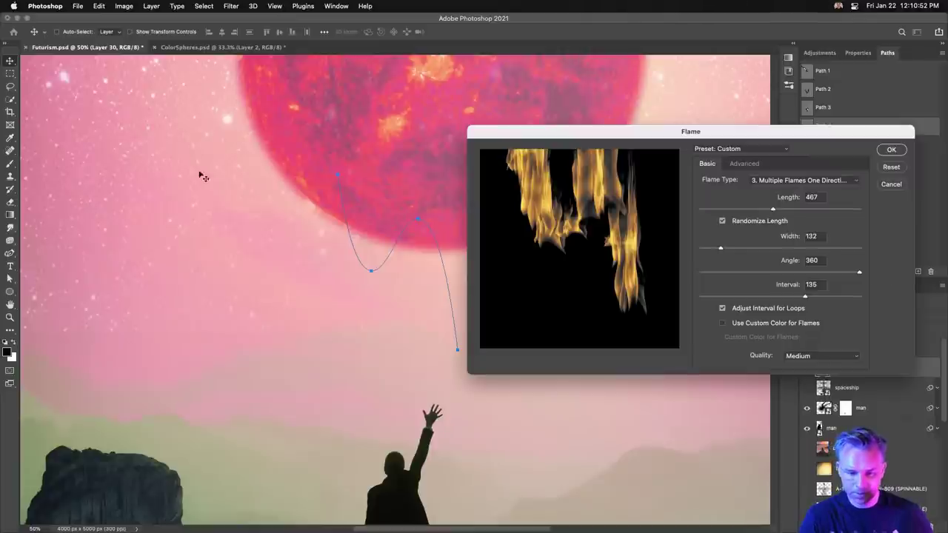
pyautogui.click(777, 275)
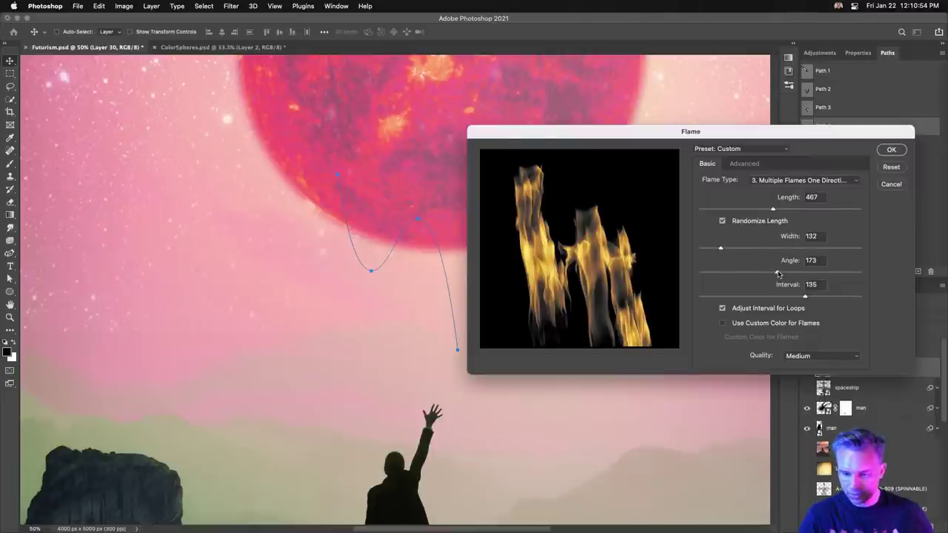
pyautogui.moveTo(777, 275); pyautogui.dragTo(780, 275)
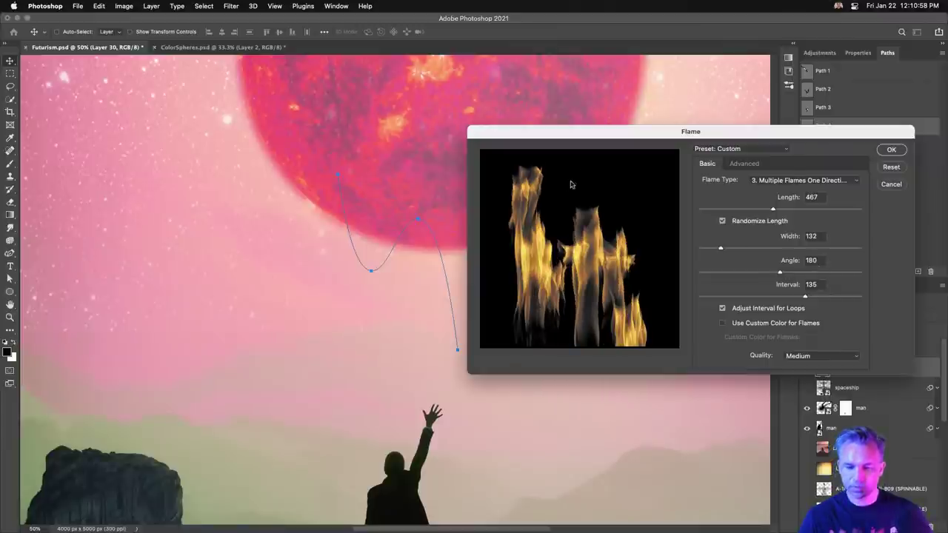
# Step: Set flame length 364 with randomized lengths, width 138, angle 180, and render the flames
pyautogui.click(723, 222)
pyautogui.click(740, 210)
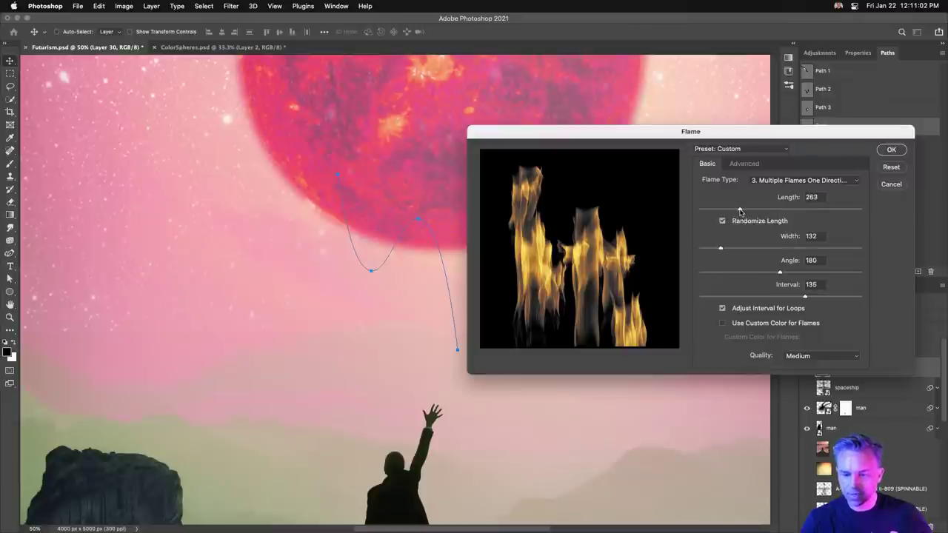
pyautogui.moveTo(739, 211); pyautogui.dragTo(756, 211)
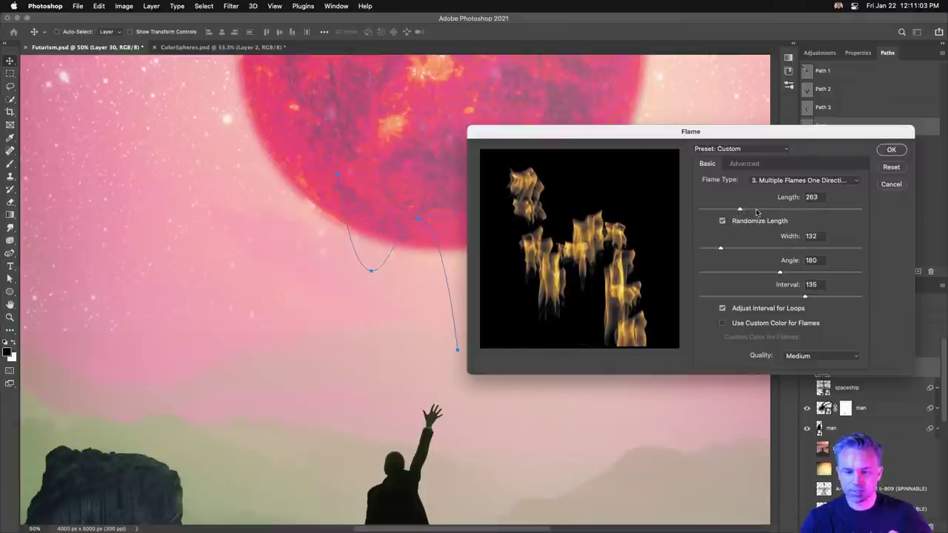
pyautogui.click(759, 250)
pyautogui.moveTo(759, 250); pyautogui.dragTo(787, 275)
pyautogui.doubleClick(812, 260)
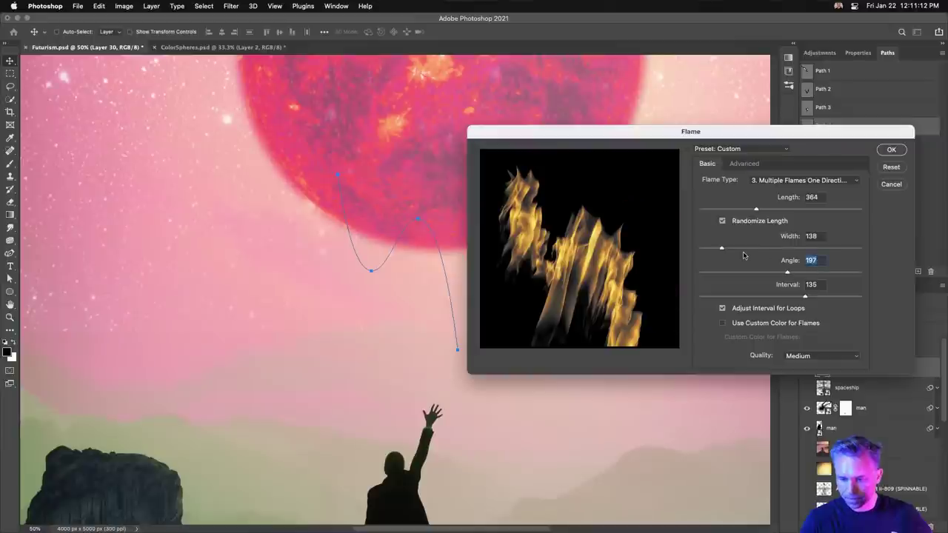
pyautogui.write('180')
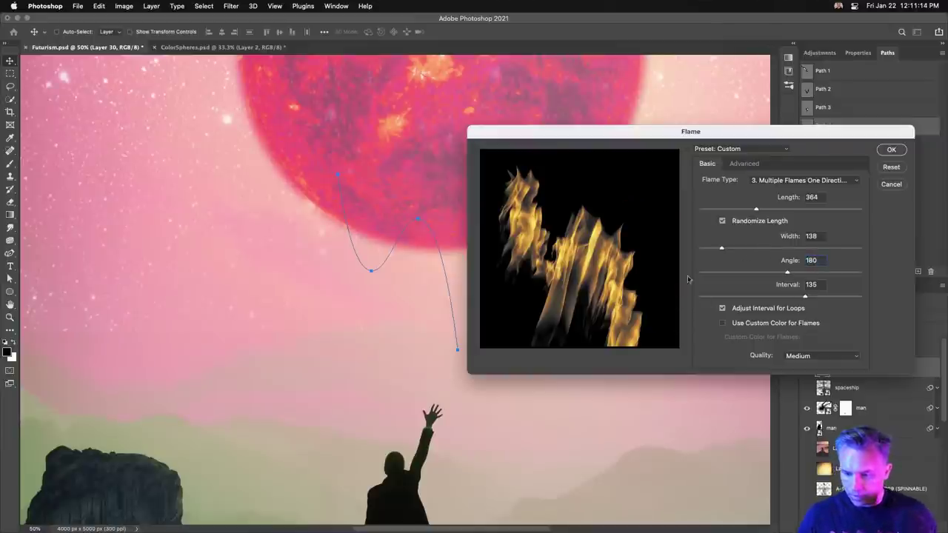
pyautogui.click(807, 253)
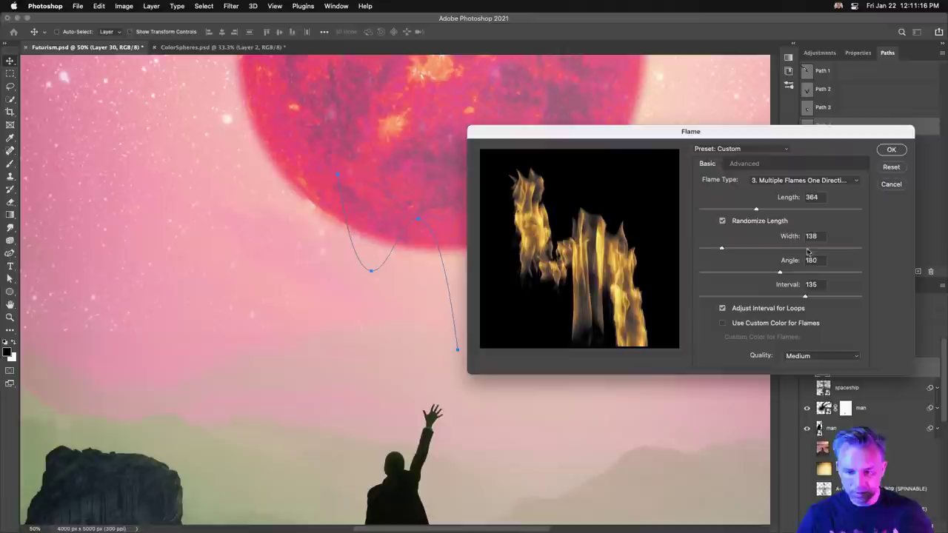
pyautogui.click(894, 149)
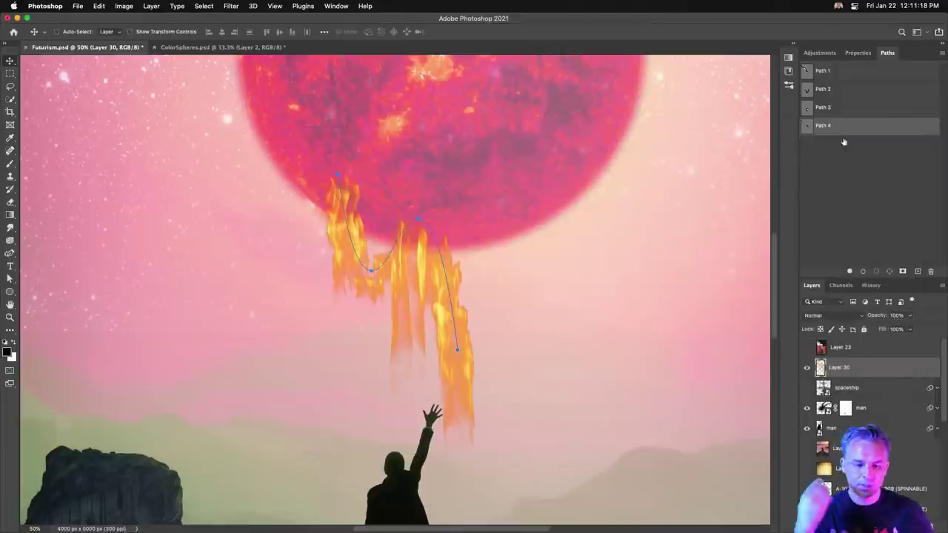
# Step: On a new layer with the first flames hidden, render a single flame along the path
pyautogui.press('super+shift+alt+n')
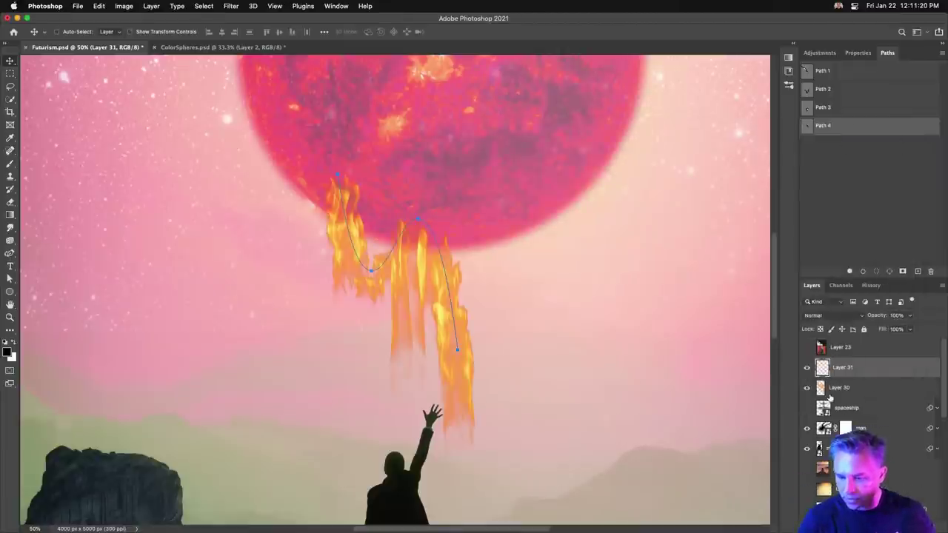
pyautogui.click(807, 387)
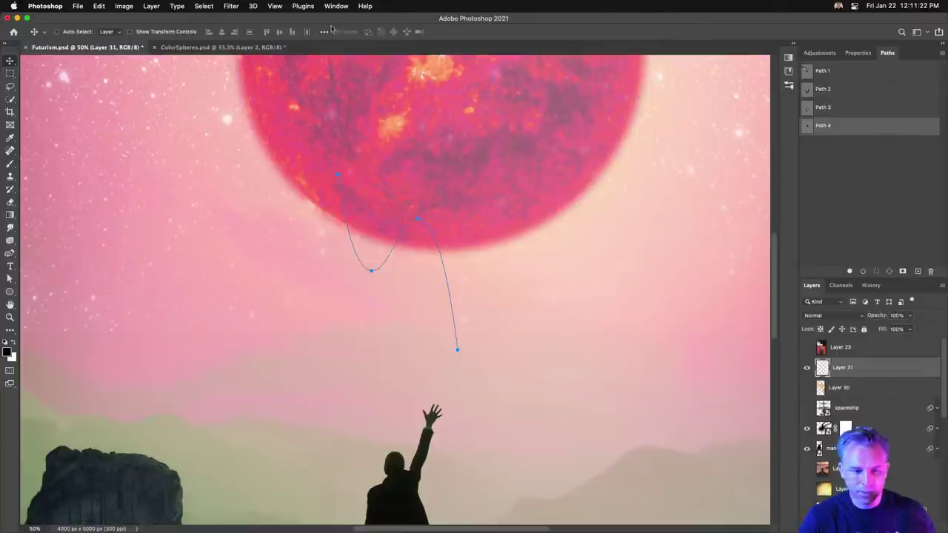
pyautogui.click(231, 6)
pyautogui.moveTo(249, 172)
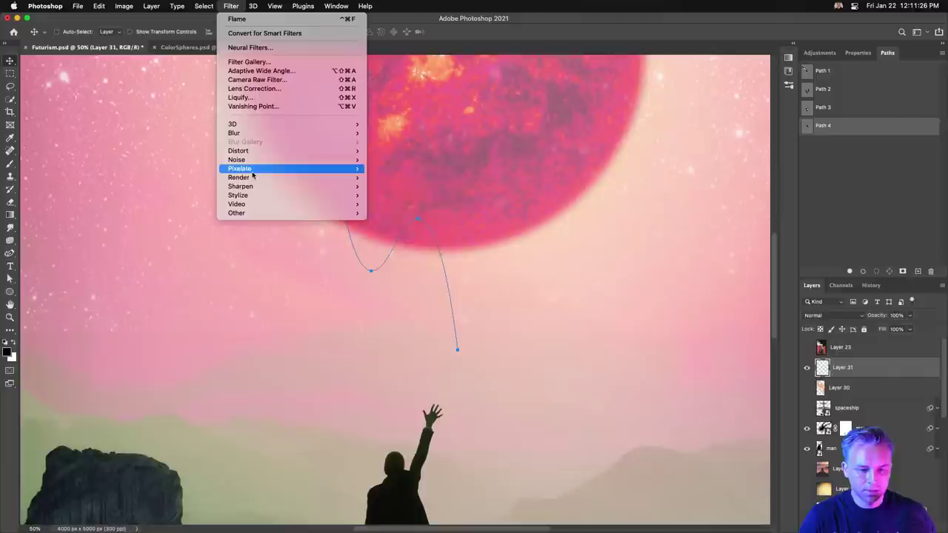
pyautogui.click(386, 178)
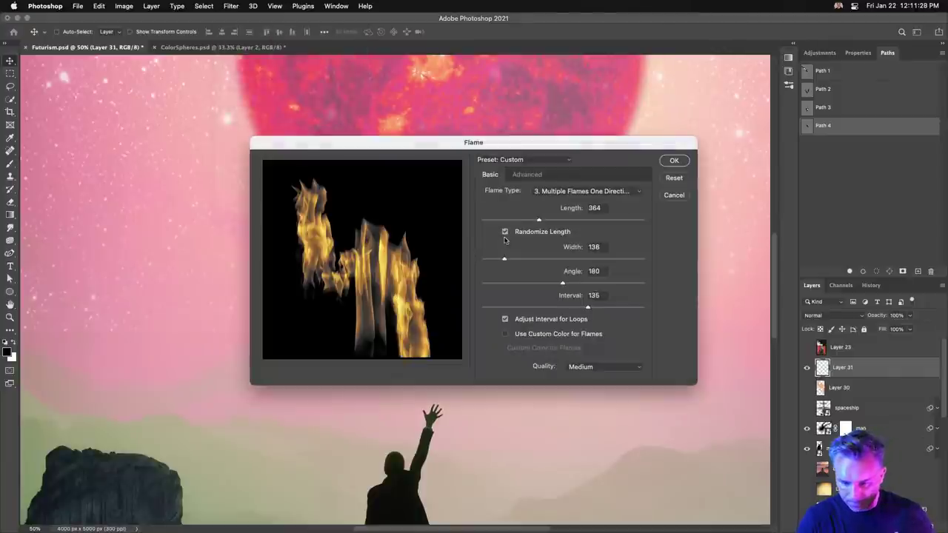
pyautogui.moveTo(563, 144); pyautogui.dragTo(641, 128)
pyautogui.click(655, 176)
pyautogui.click(655, 186)
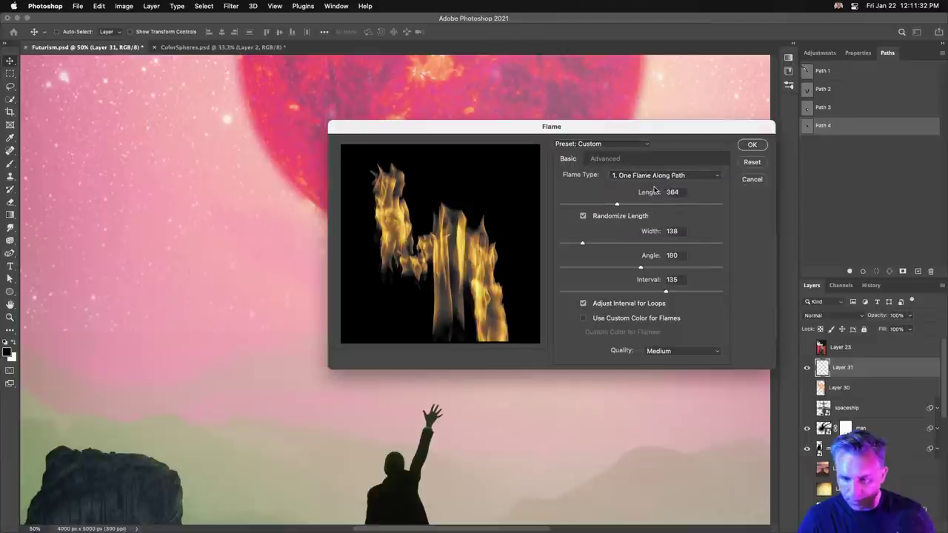
pyautogui.click(653, 176)
pyautogui.click(653, 179)
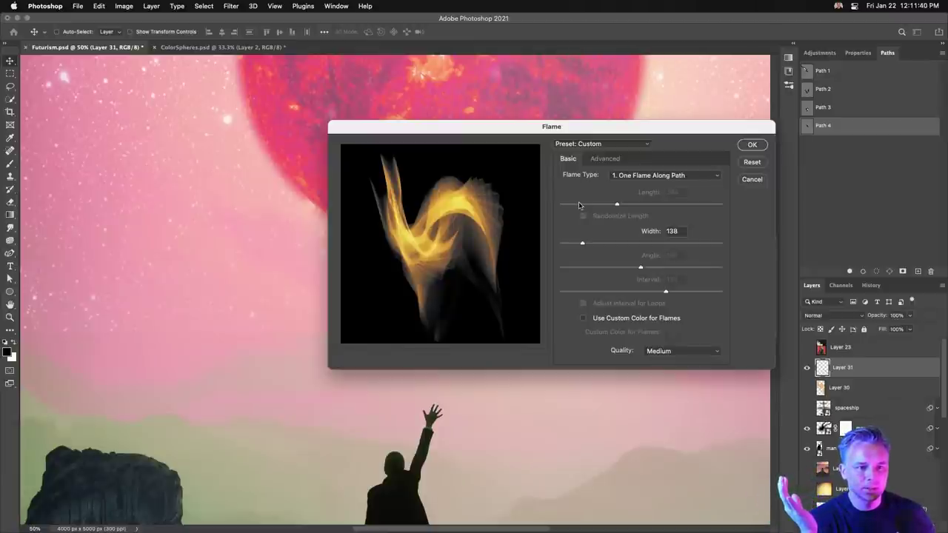
pyautogui.click(750, 146)
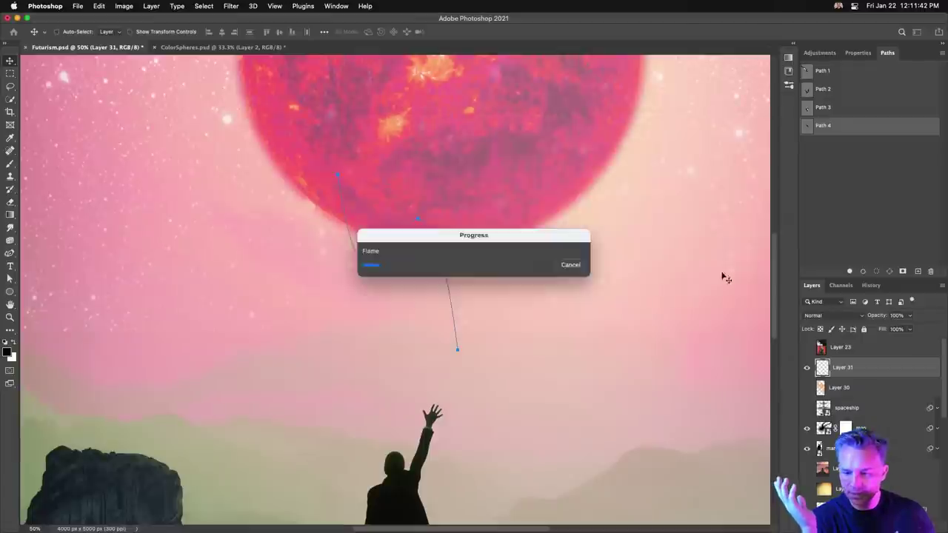
# Step: Add another new layer, hide Layer 31's flame, and reopen the Flame filter
pyautogui.press('super+shift+alt+n')
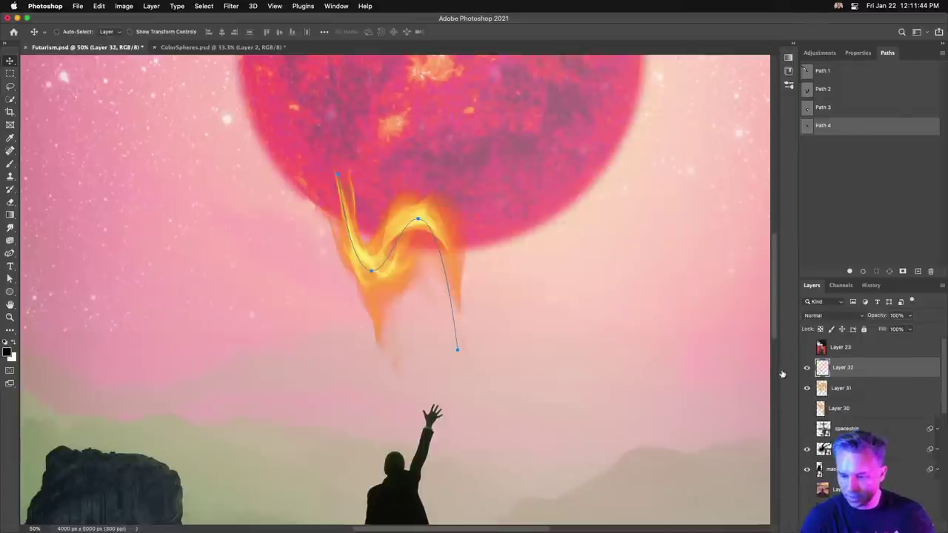
pyautogui.click(808, 389)
pyautogui.click(229, 5)
pyautogui.moveTo(256, 5)
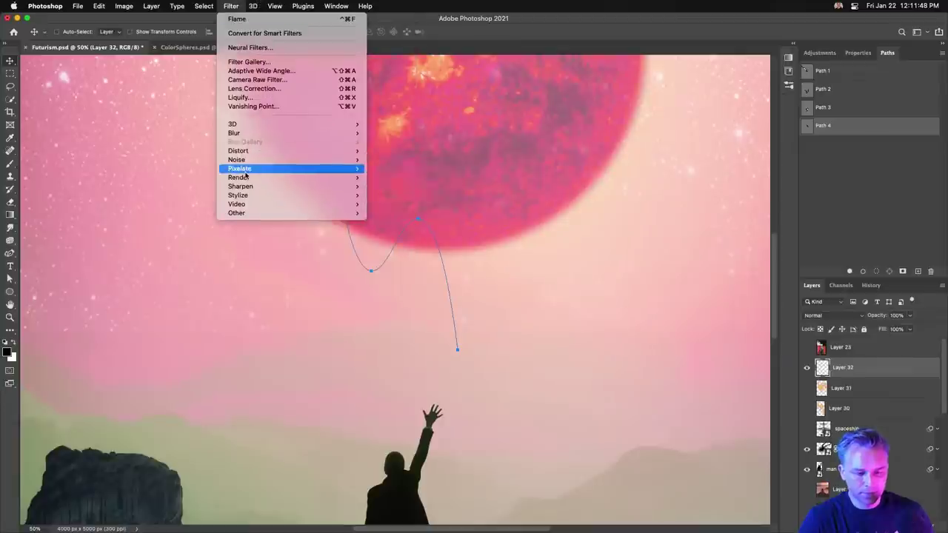
pyautogui.moveTo(247, 178)
pyautogui.click(387, 178)
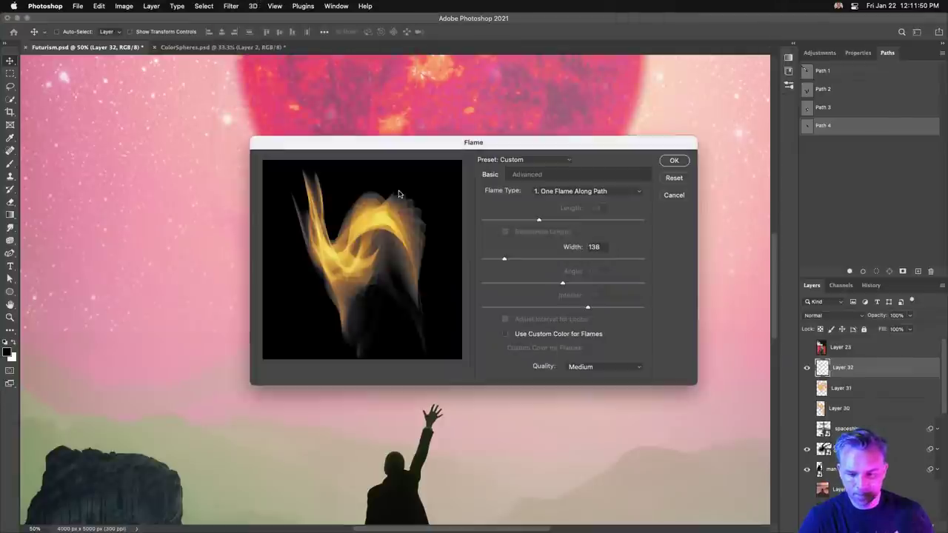
# Step: Choose Multiple Flames One Direction with randomized, longer flame lengths
pyautogui.click(548, 191)
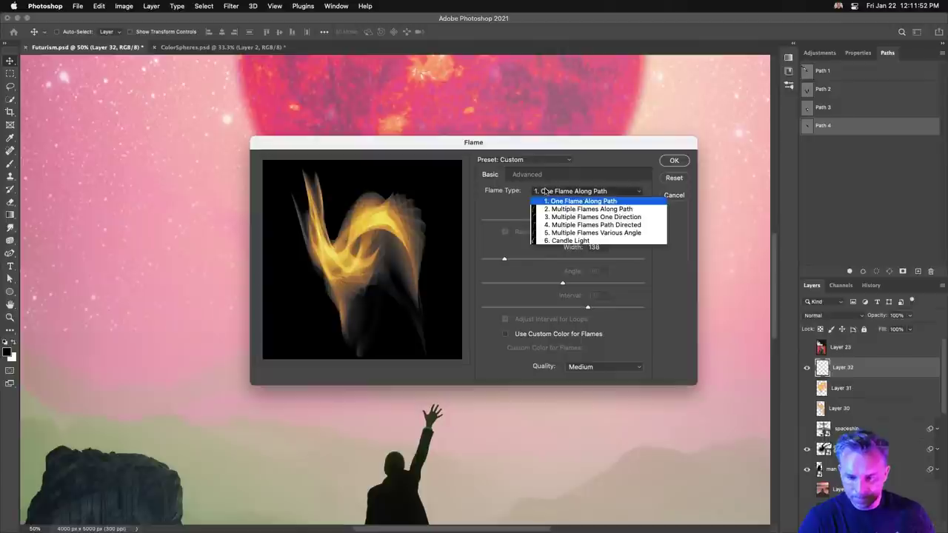
pyautogui.click(620, 210)
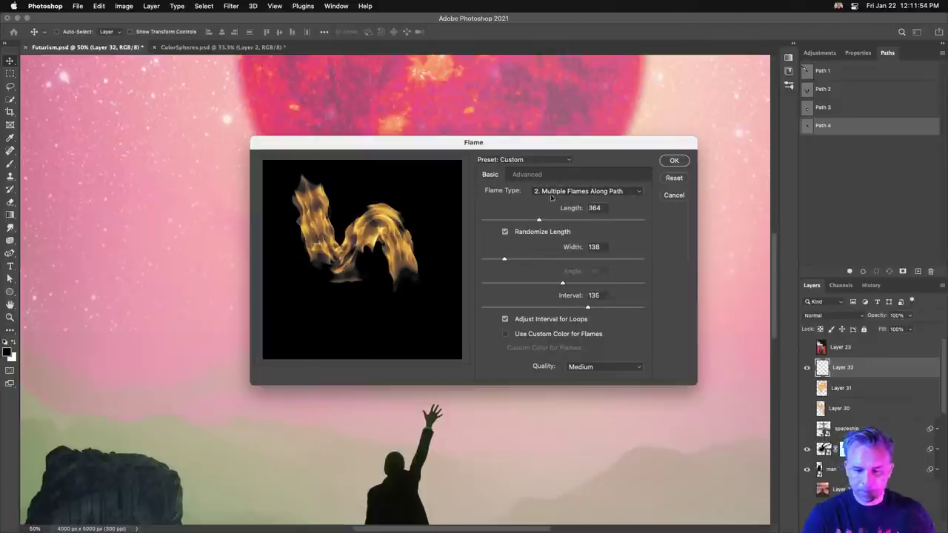
pyautogui.click(563, 191)
pyautogui.click(565, 217)
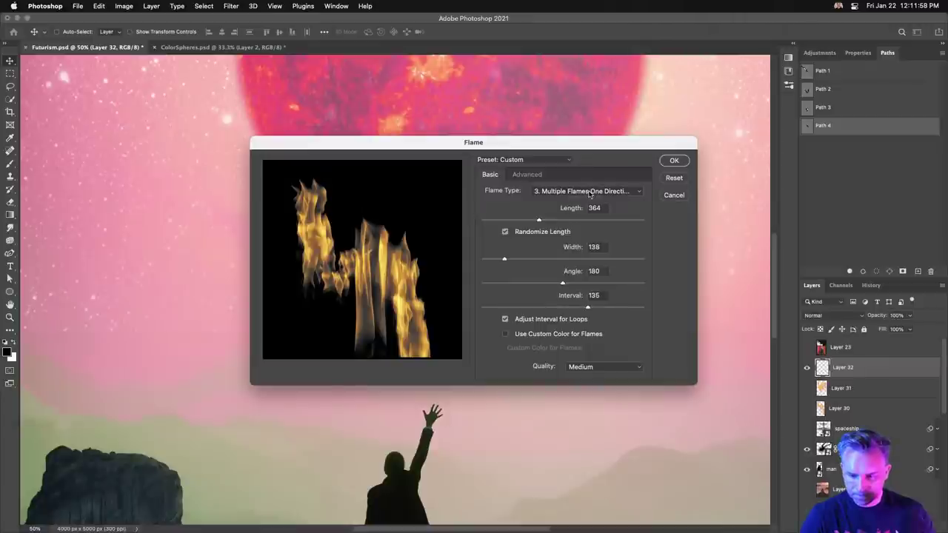
pyautogui.click(505, 233)
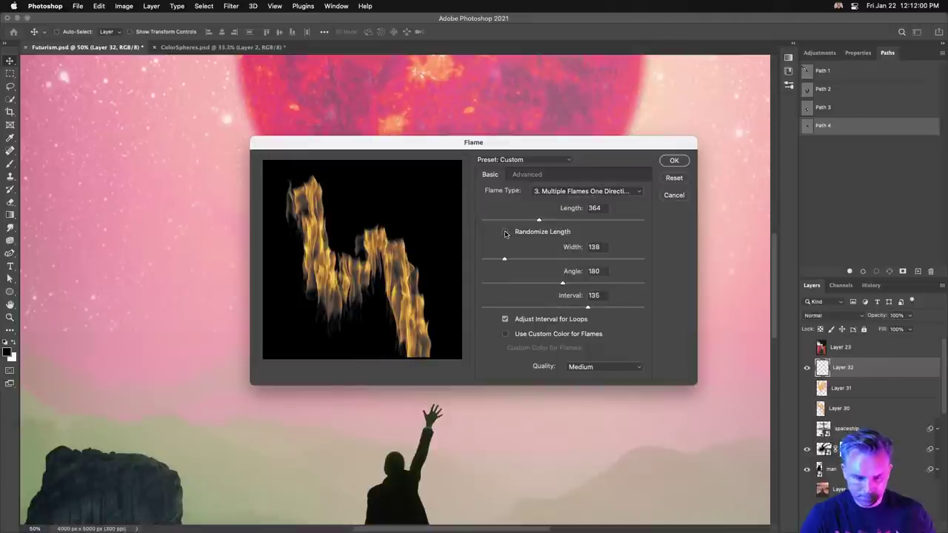
pyautogui.click(505, 232)
pyautogui.moveTo(537, 221); pyautogui.dragTo(565, 222)
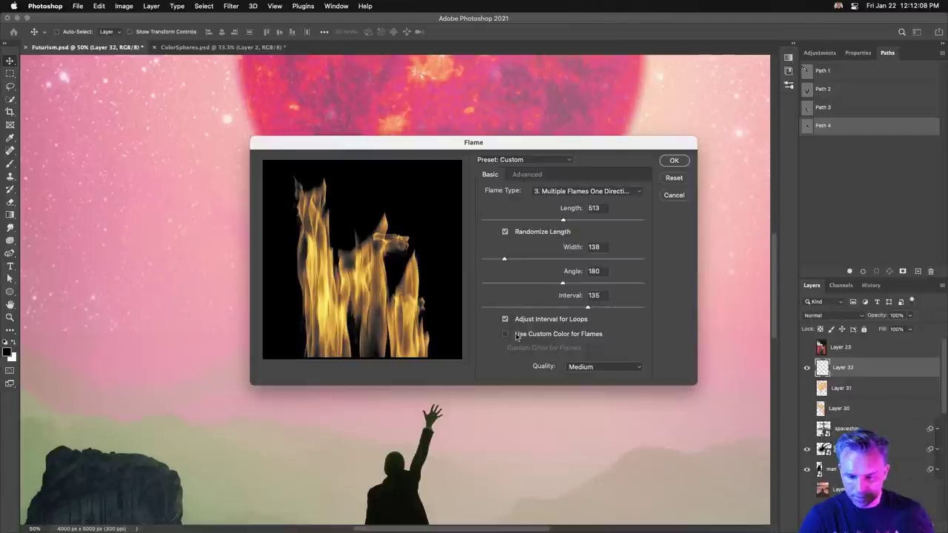
pyautogui.click(569, 191)
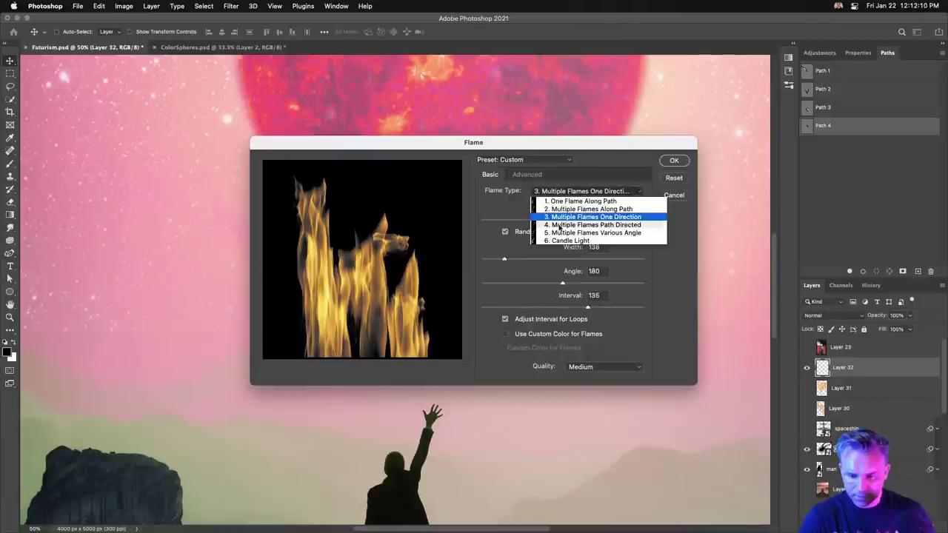
pyautogui.click(570, 217)
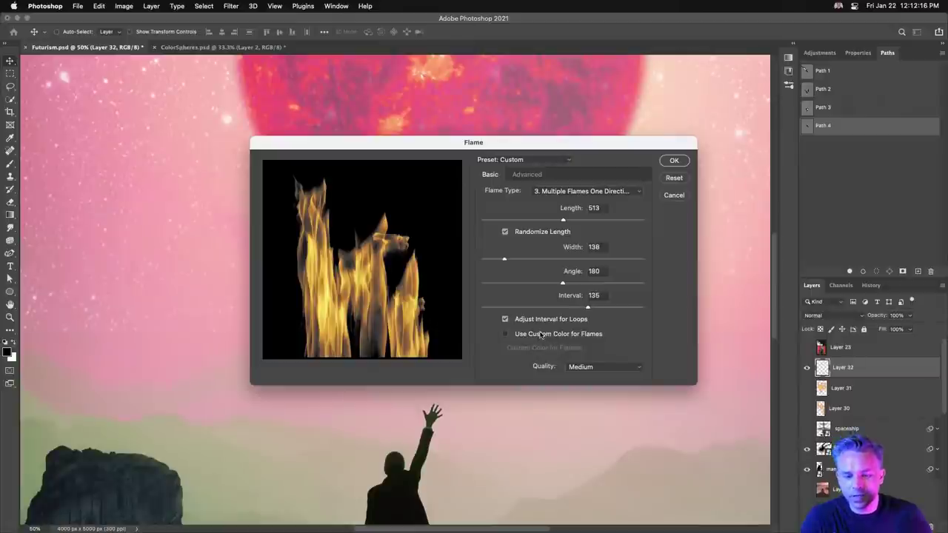
# Step: Try a light blue custom flame colour, revert to natural colours, and render the flames
pyautogui.click(498, 365)
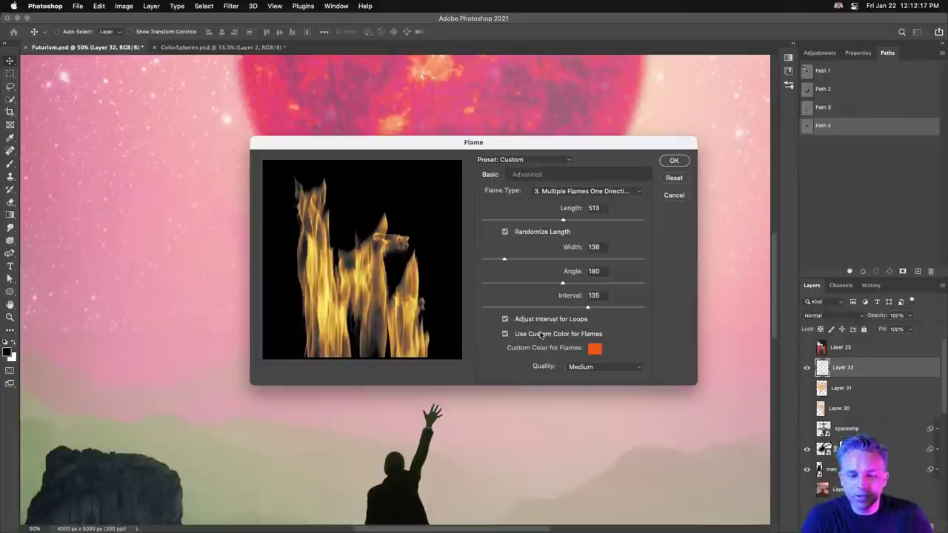
pyautogui.click(596, 348)
pyautogui.click(690, 193)
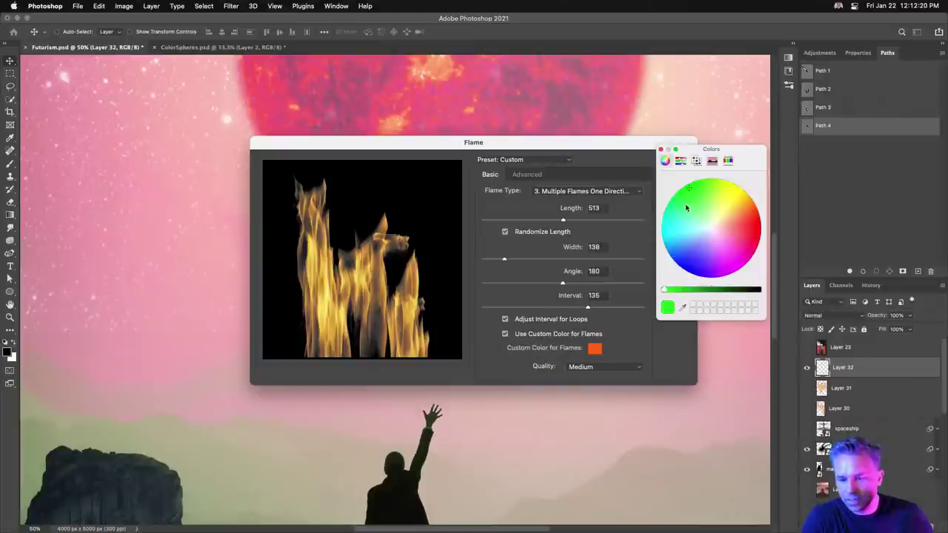
pyautogui.click(668, 238)
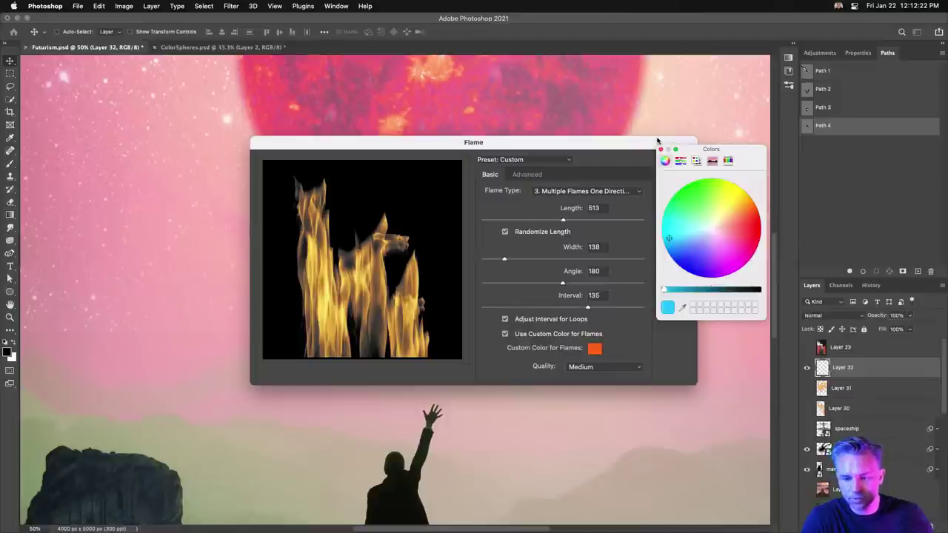
pyautogui.click(385, 267)
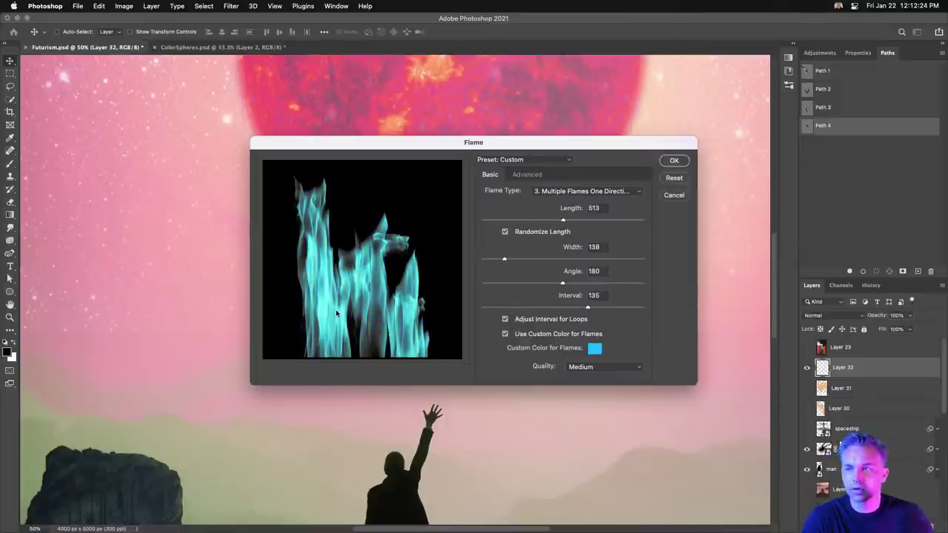
pyautogui.click(505, 334)
pyautogui.click(675, 161)
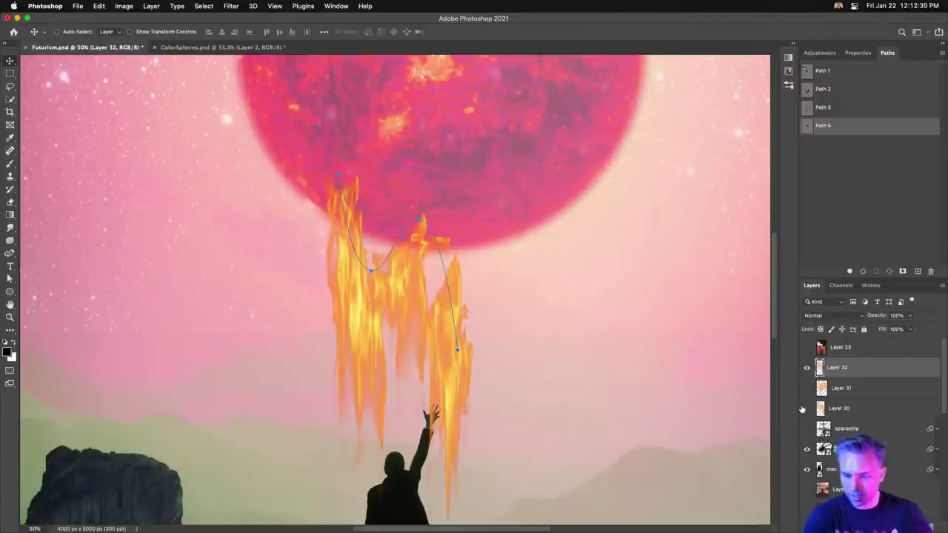
pyautogui.click(822, 408)
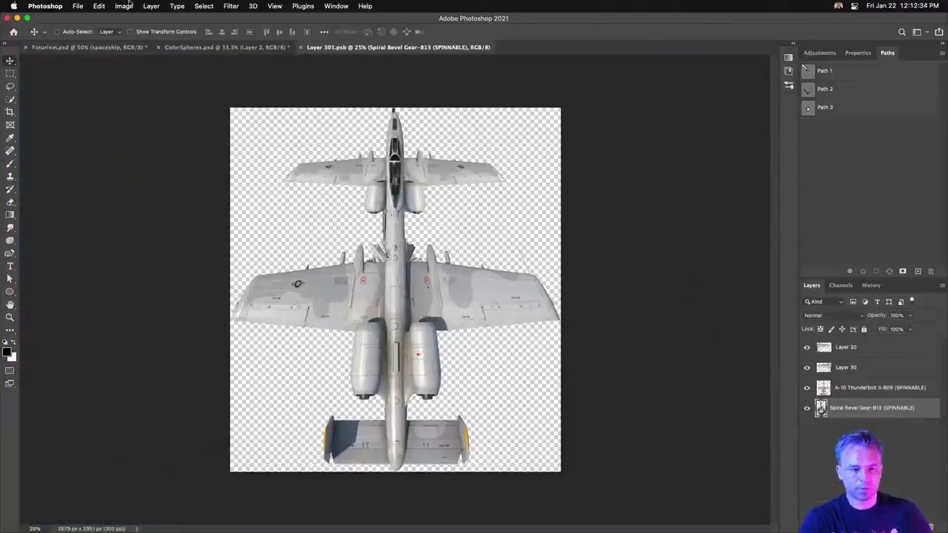
# Step: Extend the A-10 canvas downward to 3500 px height, anchored at the top
pyautogui.click(124, 6)
pyautogui.click(137, 88)
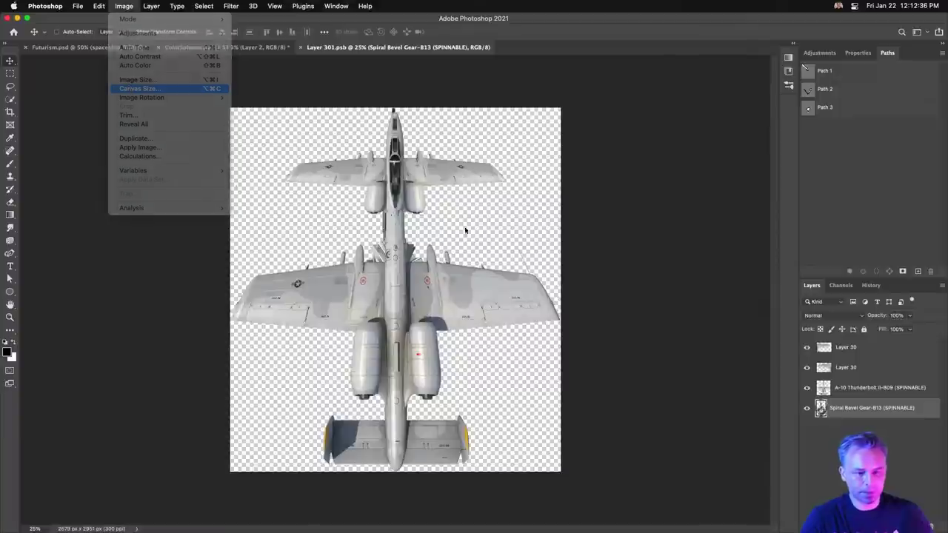
pyautogui.click(623, 382)
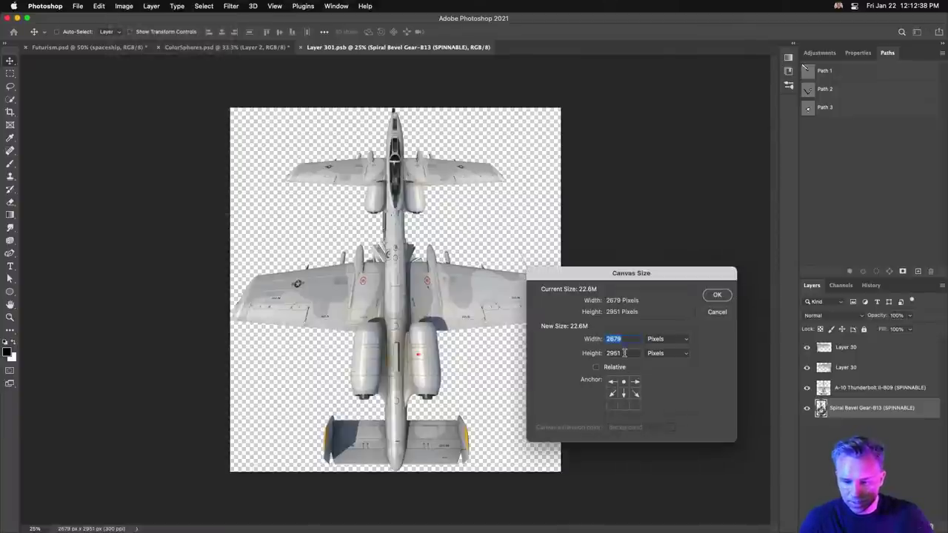
pyautogui.click(625, 353)
pyautogui.write('3500')
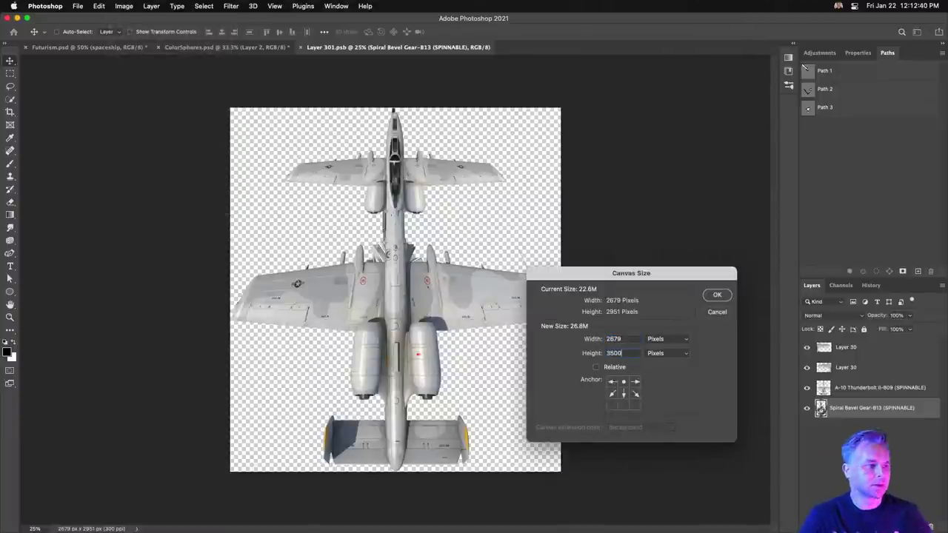
pyautogui.press('Return')
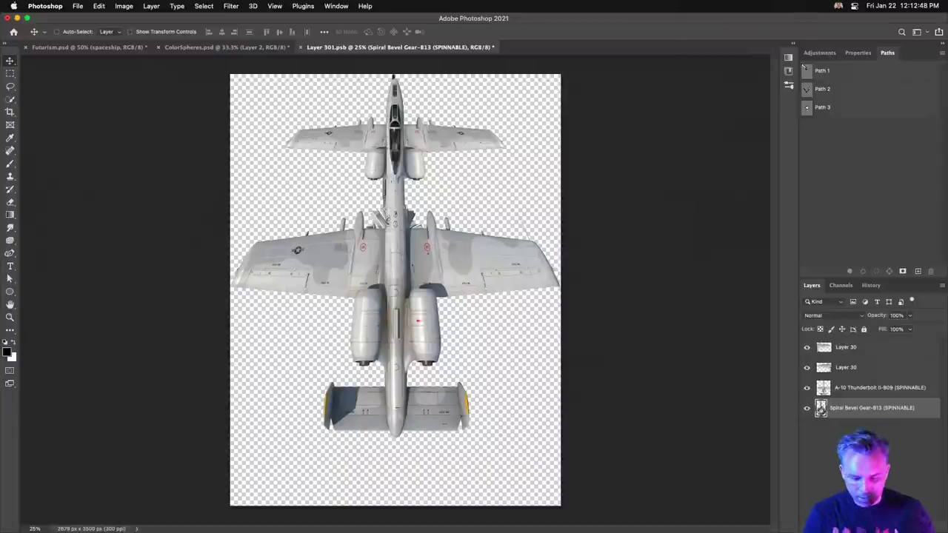
pyautogui.press('super+minus')
# Step: Extend the canvas height again to 4500 px and tile the open documents
pyautogui.click(123, 6)
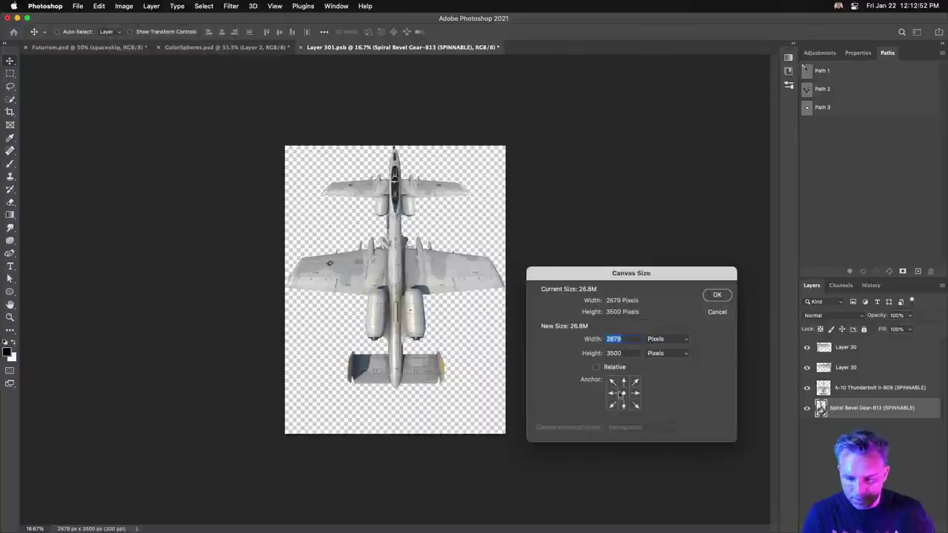
pyautogui.click(622, 382)
pyautogui.write('4')
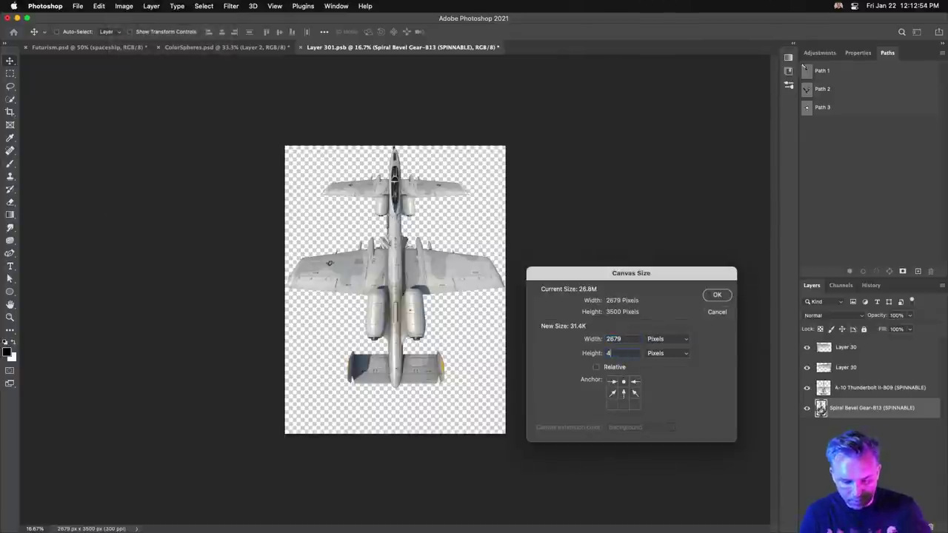
pyautogui.press('Return')
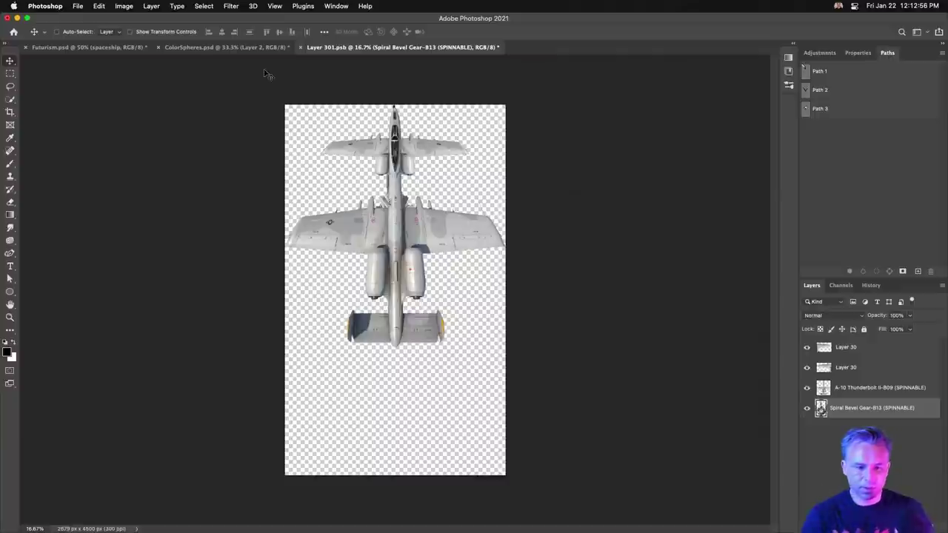
pyautogui.hotkey('alt', 'w')
pyautogui.click(256, 106)
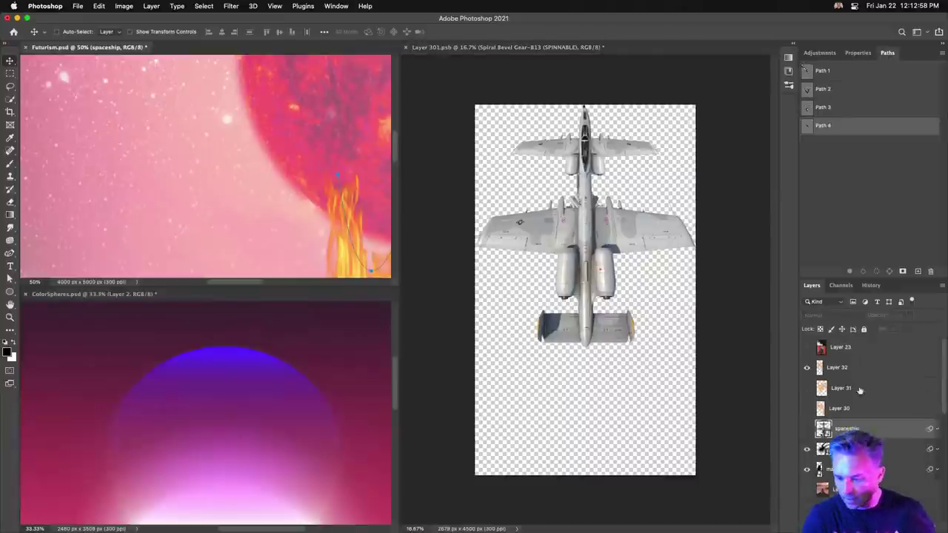
# Step: Copy the flame layers into Layer 301.psb, stretch them taller, and place them under Layer 30
pyautogui.moveTo(852, 376); pyautogui.dragTo(598, 335)
pyautogui.moveTo(615, 303); pyautogui.dragTo(511, 312)
pyautogui.hotkey('ctrl', 't')
pyautogui.press('Return')
pyautogui.moveTo(849, 409); pyautogui.dragTo(850, 357)
pyautogui.moveTo(540, 382); pyautogui.dragTo(531, 190)
pyautogui.moveTo(593, 192); pyautogui.dragTo(543, 364)
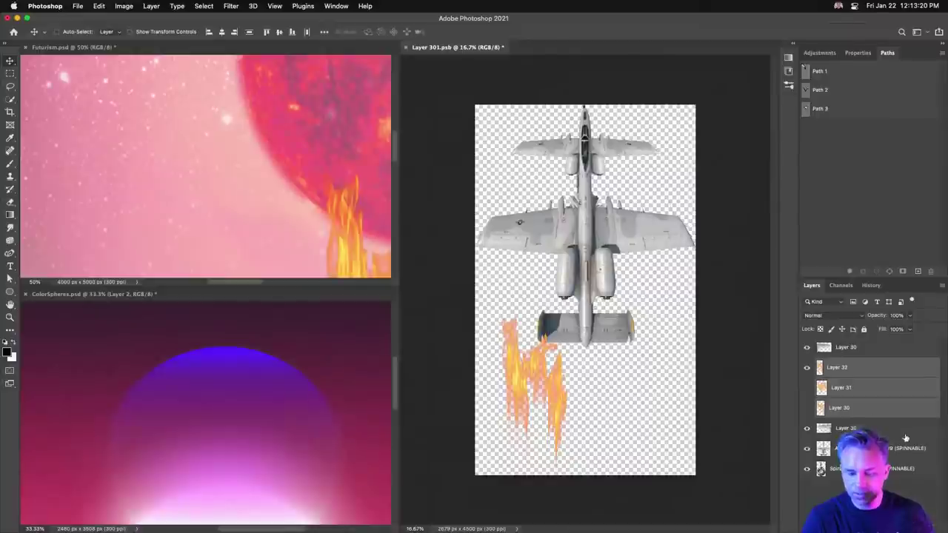
# Step: Hide Layer 32, show Layer 30, and move its flame up over the left engine
pyautogui.click(821, 370)
pyautogui.click(807, 368)
pyautogui.click(806, 408)
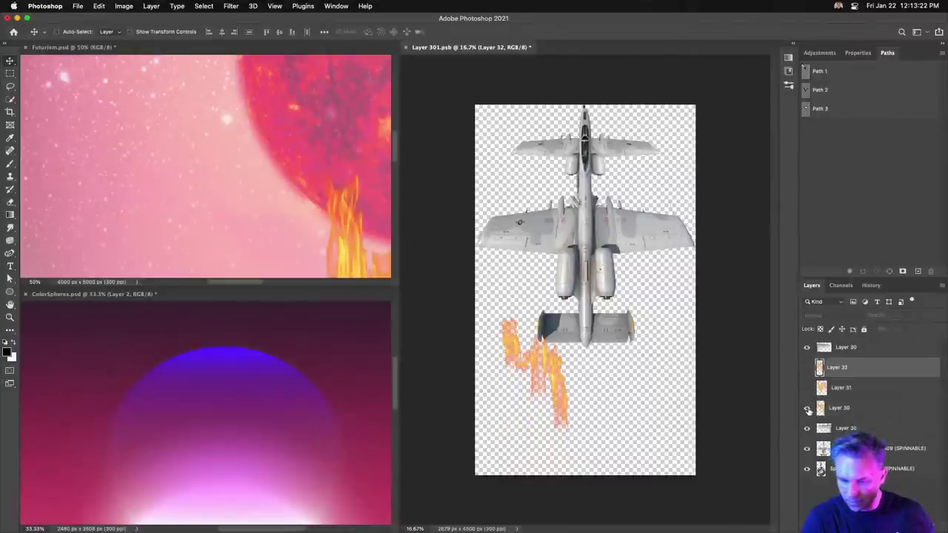
pyautogui.click(839, 408)
pyautogui.moveTo(517, 357); pyautogui.dragTo(522, 311)
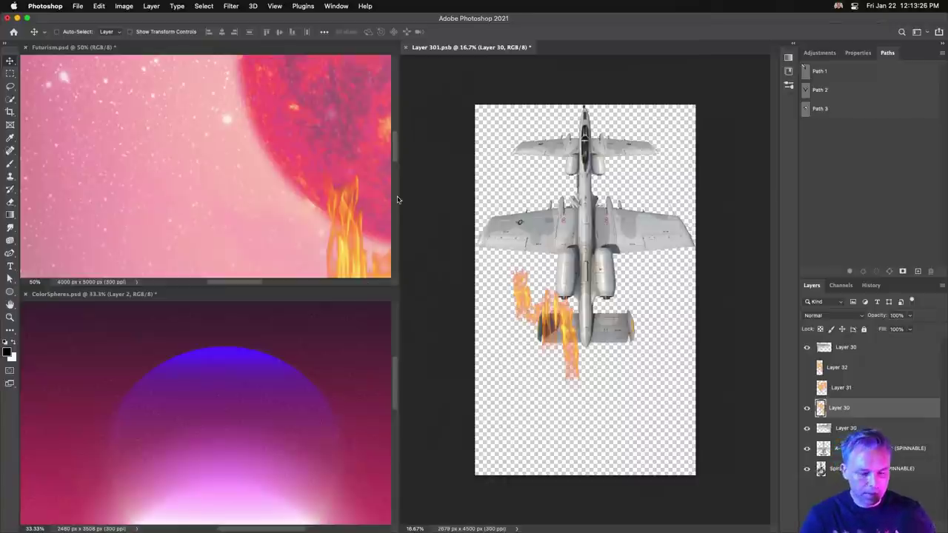
pyautogui.press('super+t')
# Step: Warp the flame into a long, upward-stretched exhaust plume
pyautogui.rightClick(537, 312)
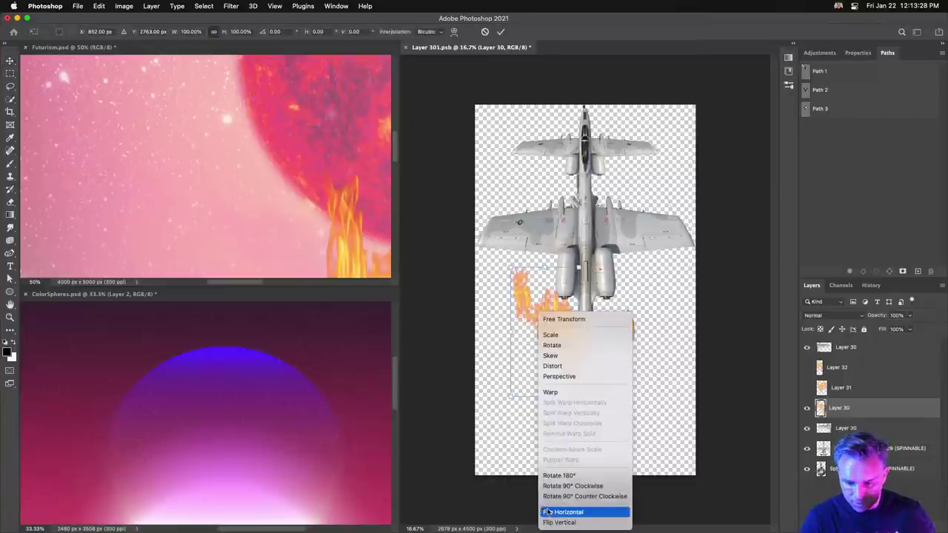
pyautogui.click(549, 392)
pyautogui.moveTo(511, 268); pyautogui.dragTo(532, 269)
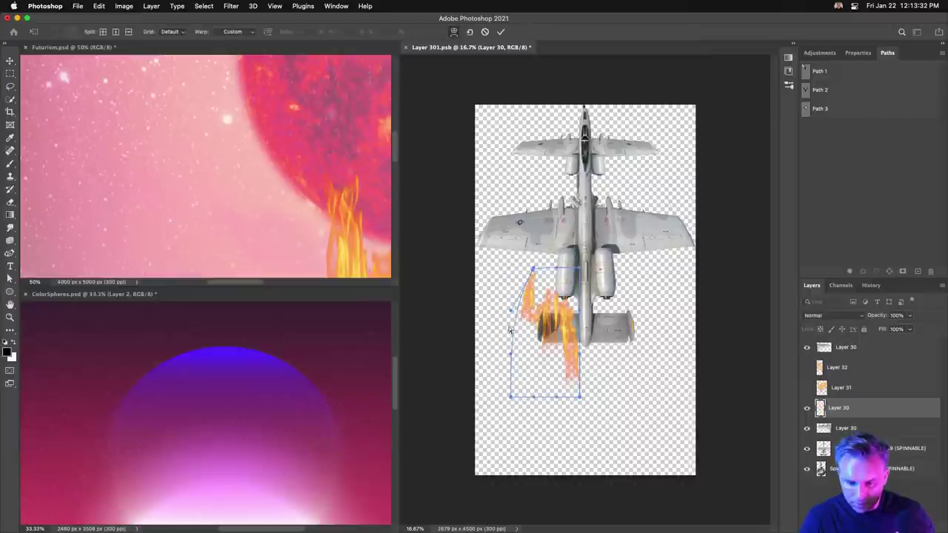
pyautogui.moveTo(517, 326); pyautogui.dragTo(533, 328)
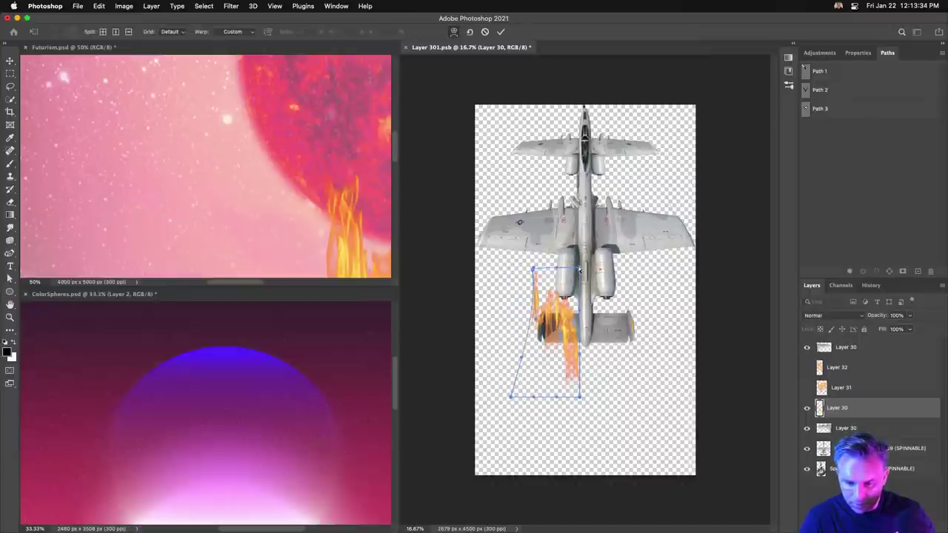
pyautogui.moveTo(581, 271); pyautogui.dragTo(557, 268)
pyautogui.moveTo(554, 311); pyautogui.dragTo(542, 340)
pyautogui.moveTo(581, 396); pyautogui.dragTo(615, 397)
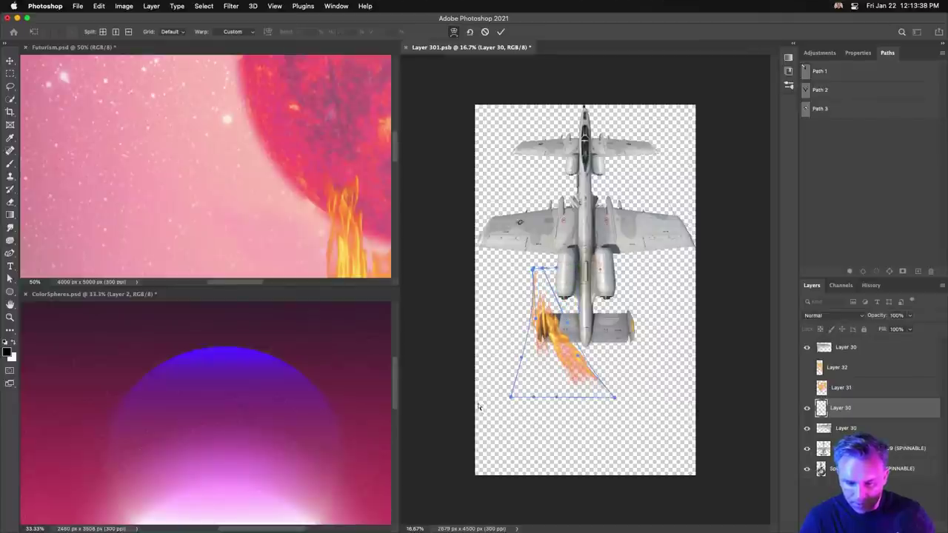
pyautogui.moveTo(509, 396); pyautogui.dragTo(493, 400)
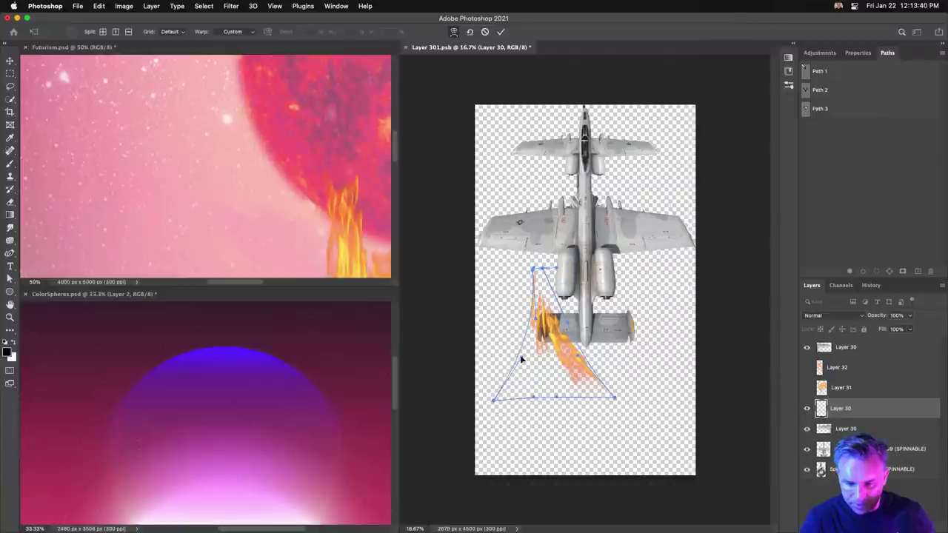
pyautogui.moveTo(522, 360); pyautogui.dragTo(490, 337)
pyautogui.moveTo(582, 354); pyautogui.dragTo(568, 331)
pyautogui.moveTo(562, 258); pyautogui.dragTo(532, 113)
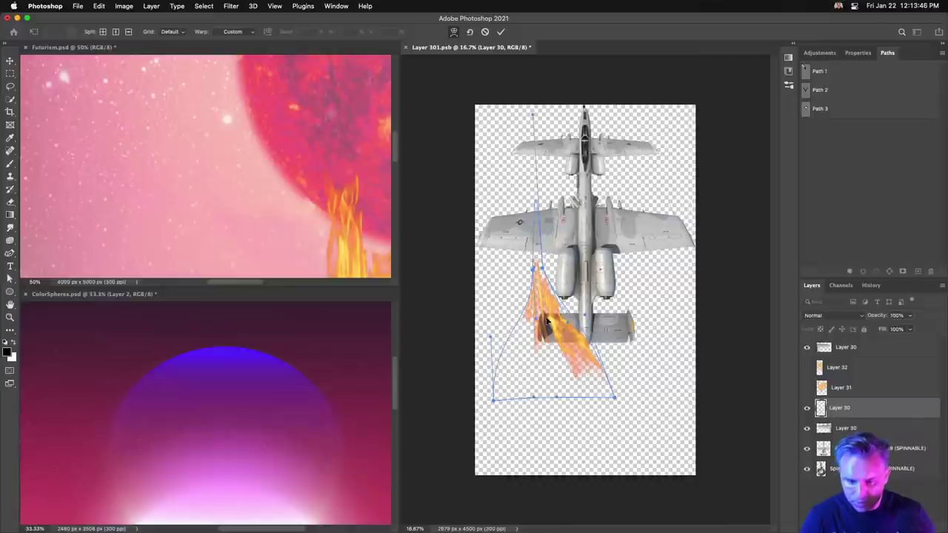
pyautogui.press('Return')
# Step: Move the flame onto the right engine, then flip and warp a copy for the other engine
pyautogui.moveTo(572, 333); pyautogui.dragTo(564, 356)
pyautogui.press('super+t')
pyautogui.rightClick(559, 363)
pyautogui.click(585, 512)
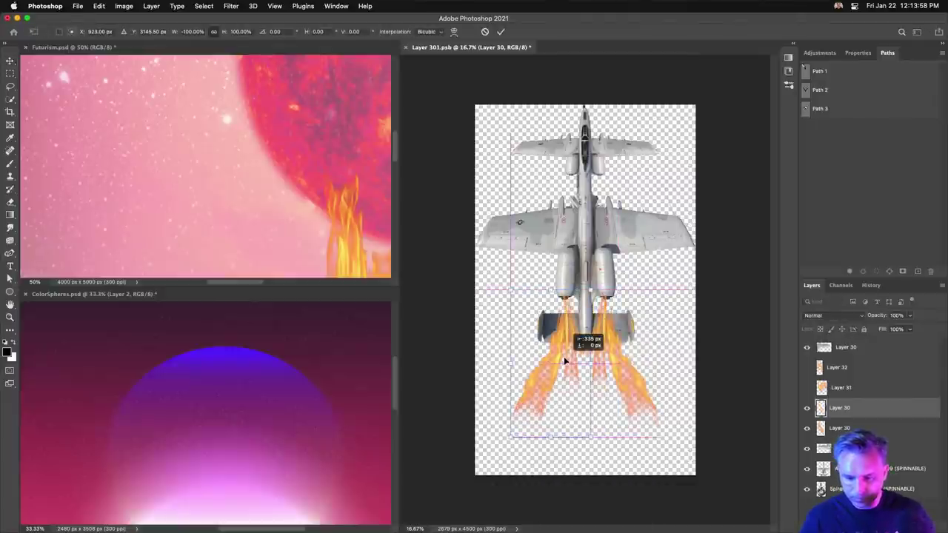
pyautogui.rightClick(561, 357)
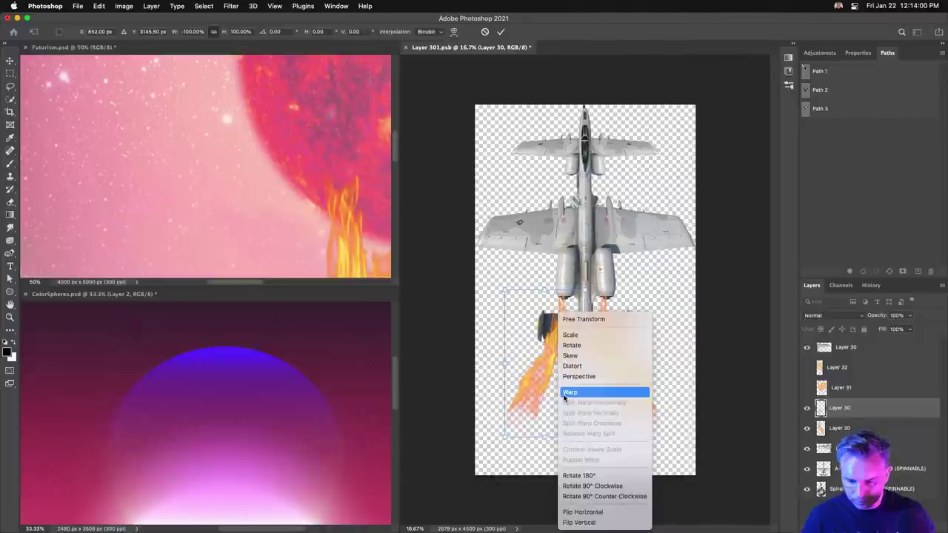
pyautogui.click(570, 392)
pyautogui.moveTo(587, 440); pyautogui.dragTo(650, 477)
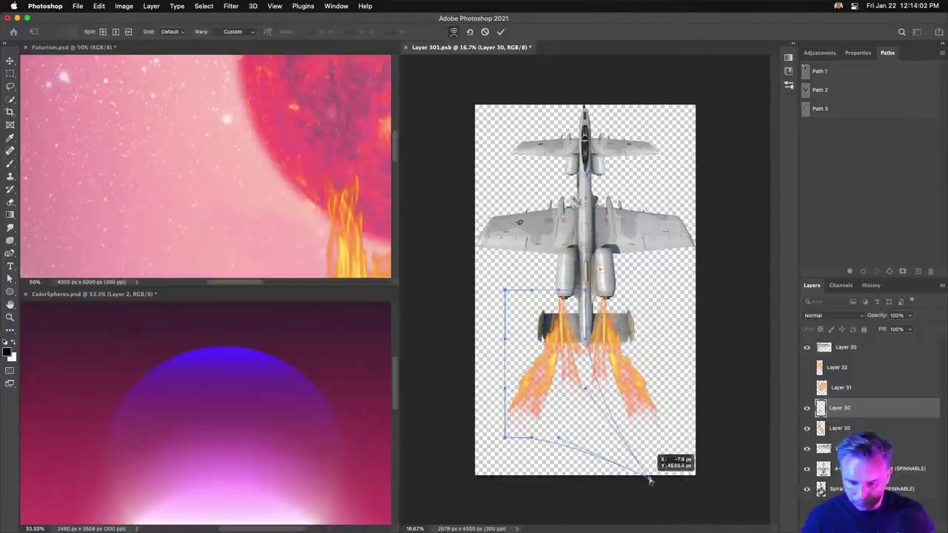
pyautogui.moveTo(505, 437); pyautogui.dragTo(571, 529)
pyautogui.press('Return')
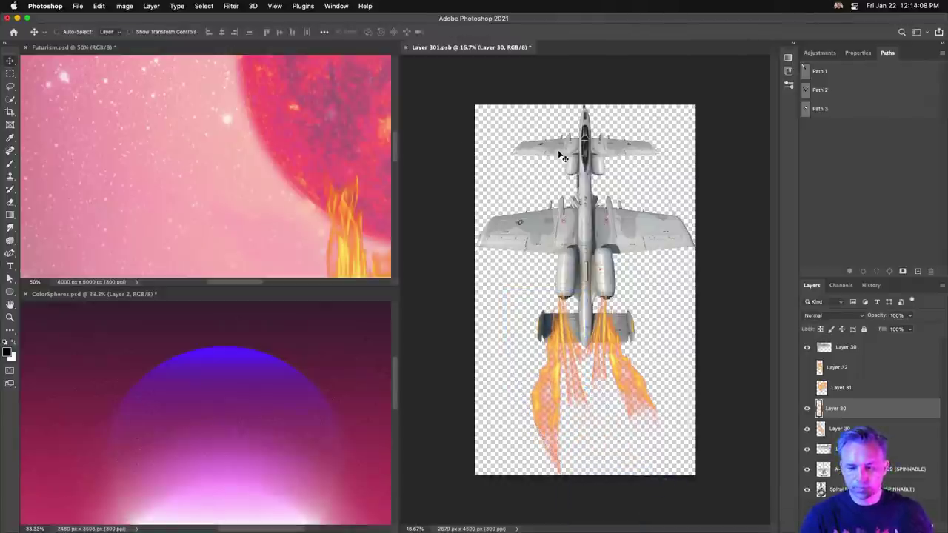
# Step: Move Layer 32's flame onto the left wing and mask it with a lasso around the fuselage
pyautogui.click(807, 389)
pyautogui.click(807, 388)
pyautogui.click(808, 367)
pyautogui.click(837, 367)
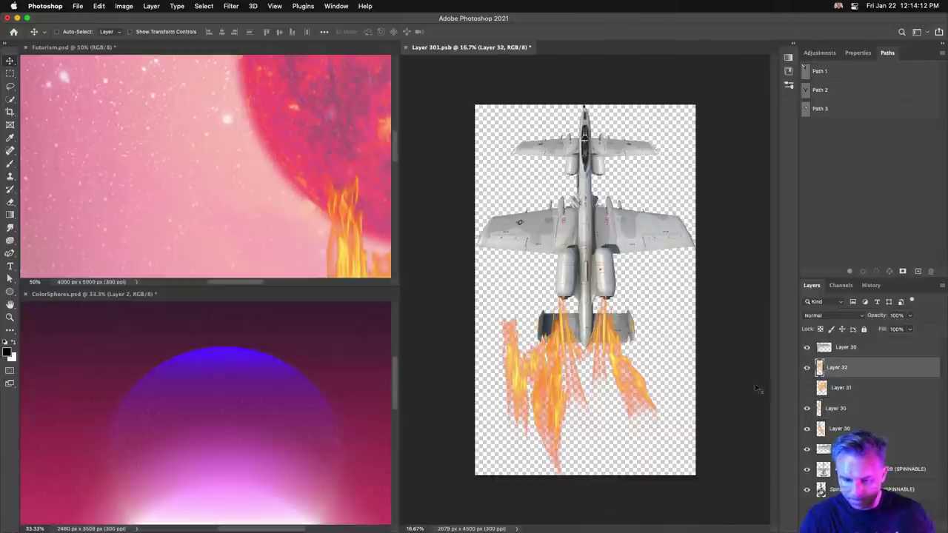
pyautogui.moveTo(638, 334); pyautogui.dragTo(552, 177)
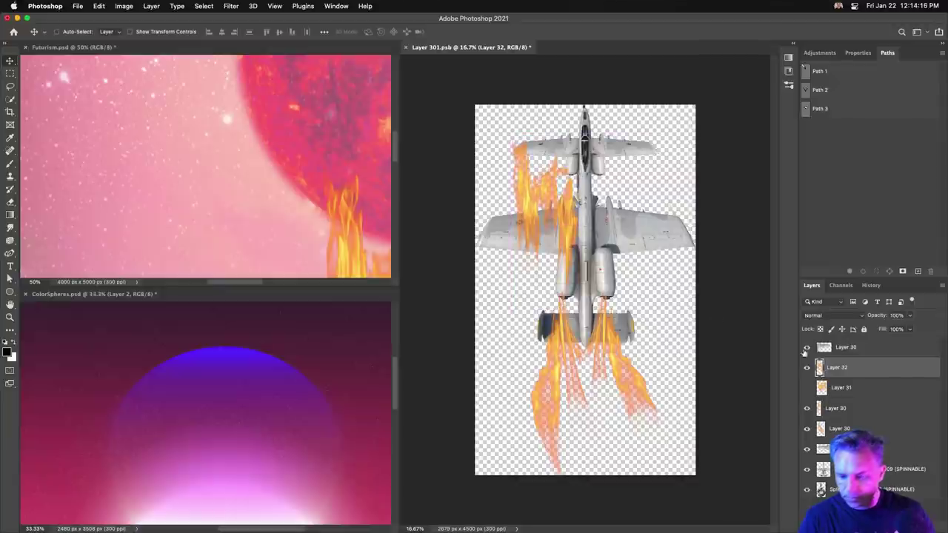
pyautogui.click(7, 87)
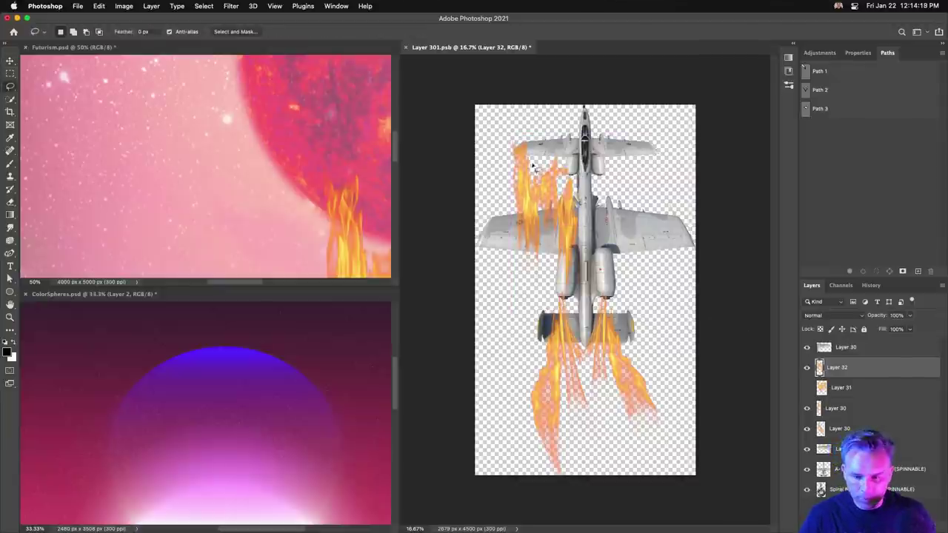
pyautogui.moveTo(568, 182); pyautogui.dragTo(544, 237)
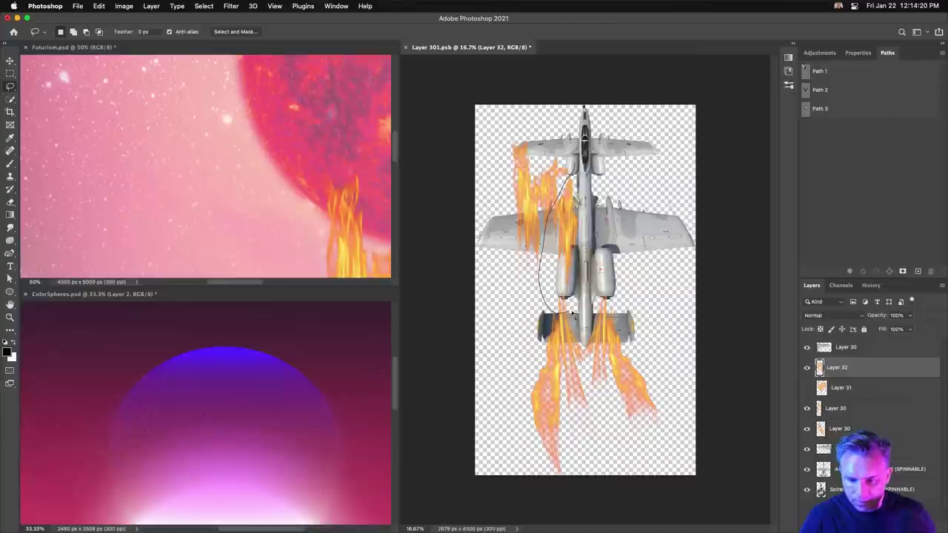
pyautogui.moveTo(572, 314)
pyautogui.mouseDown()
pyautogui.moveTo(614, 262)
pyautogui.moveTo(584, 113)
pyautogui.mouseUp()
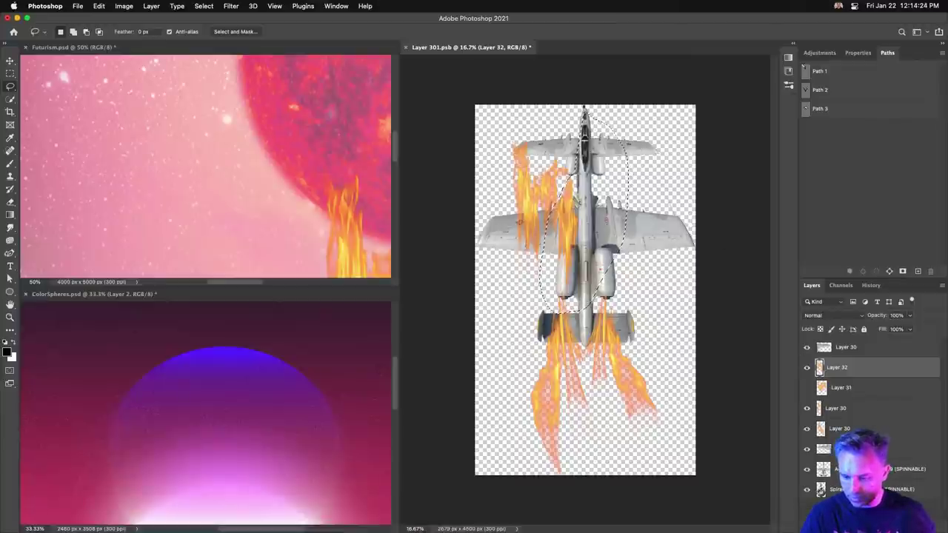
pyautogui.click(879, 524)
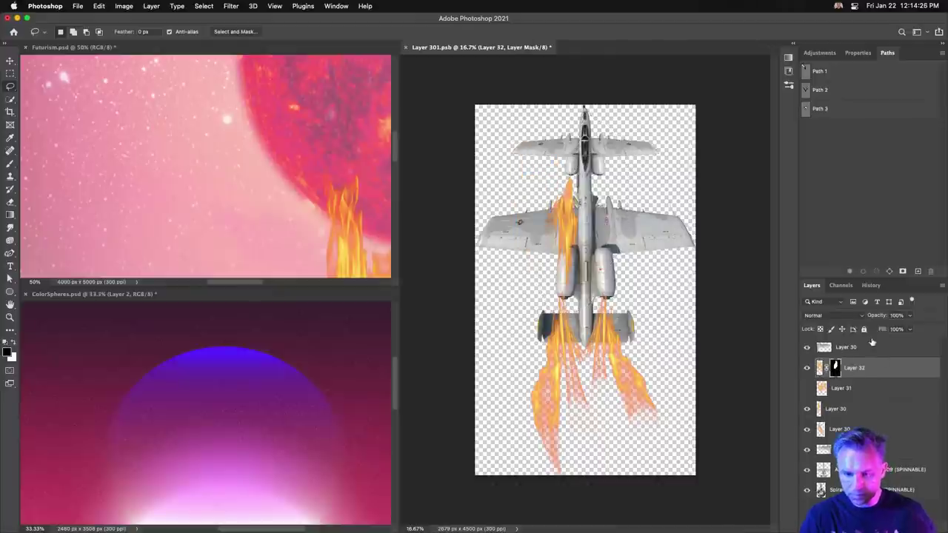
# Step: Duplicate the masked flame, rotate the copy about 14 degrees, and place it right of the wing
pyautogui.press('super+j')
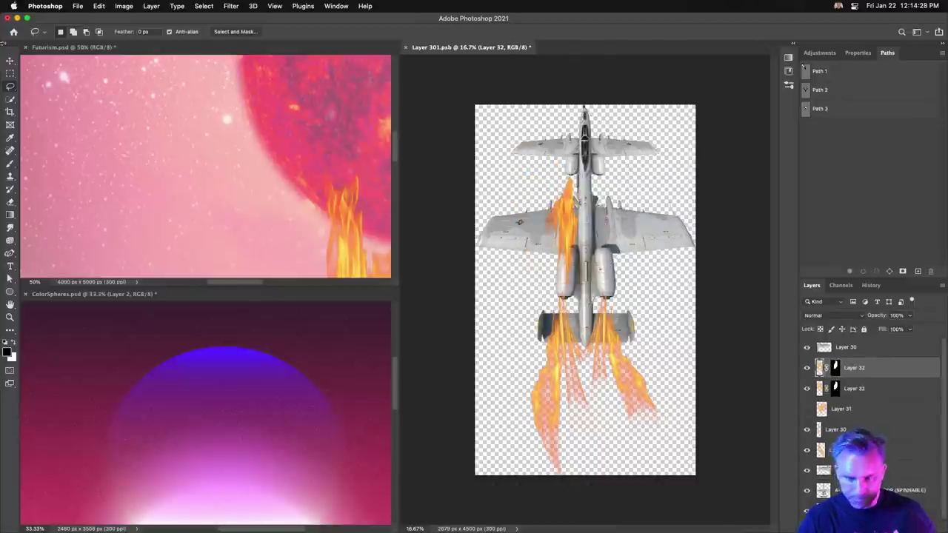
pyautogui.click(10, 62)
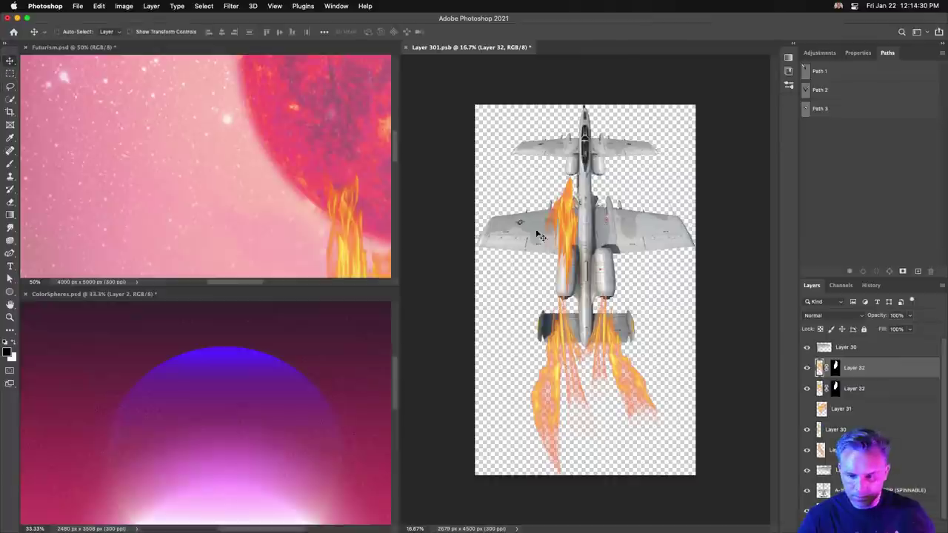
pyautogui.moveTo(541, 236); pyautogui.dragTo(574, 236)
pyautogui.press('super+t')
pyautogui.moveTo(526, 133); pyautogui.dragTo(506, 152)
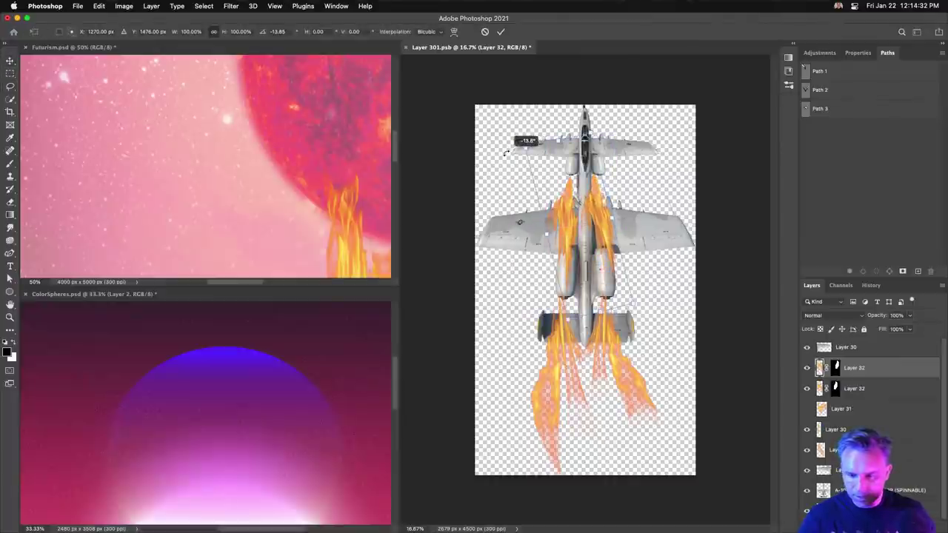
pyautogui.press('Return')
pyautogui.moveTo(596, 217); pyautogui.dragTo(609, 220)
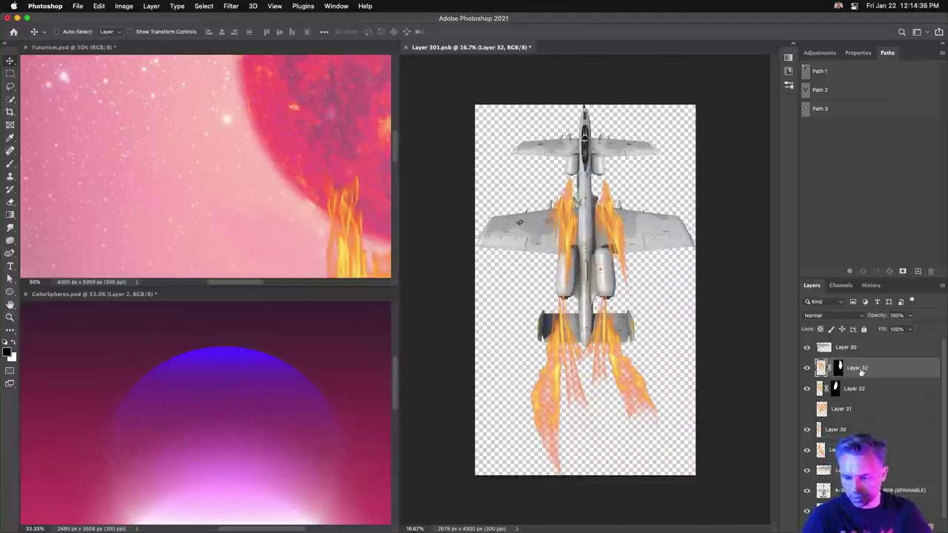
pyautogui.moveTo(577, 206); pyautogui.dragTo(641, 286)
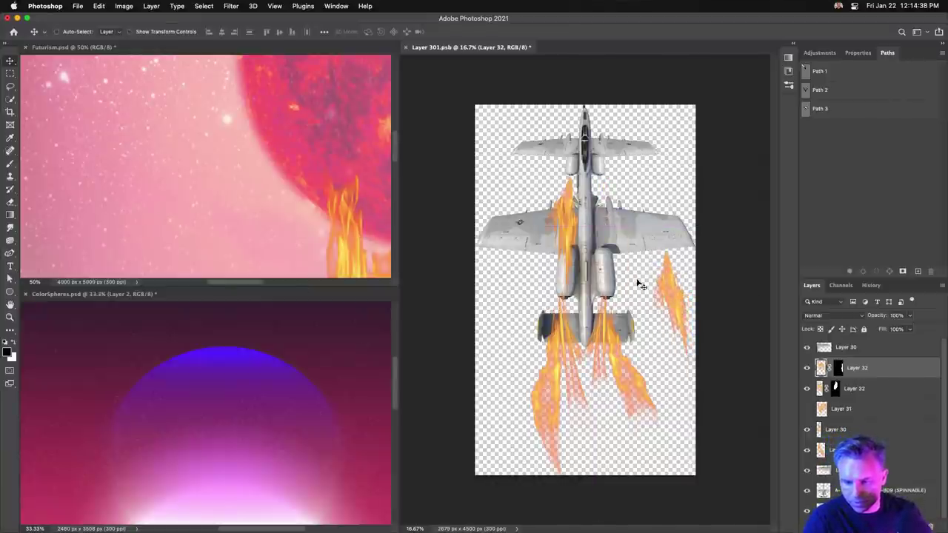
# Step: Reposition the other wing flame, hide it, then save and close Layer 301.psb
pyautogui.click(856, 388)
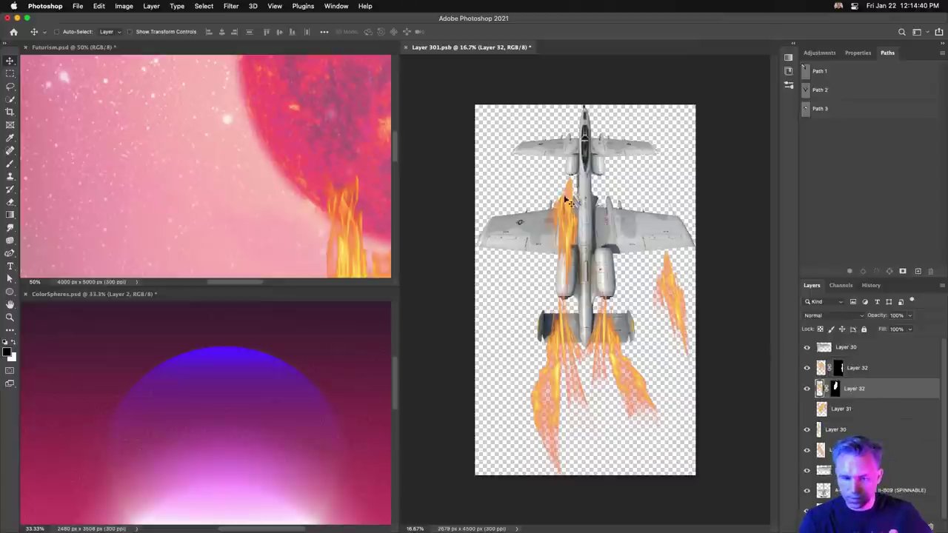
pyautogui.moveTo(581, 205); pyautogui.dragTo(517, 279)
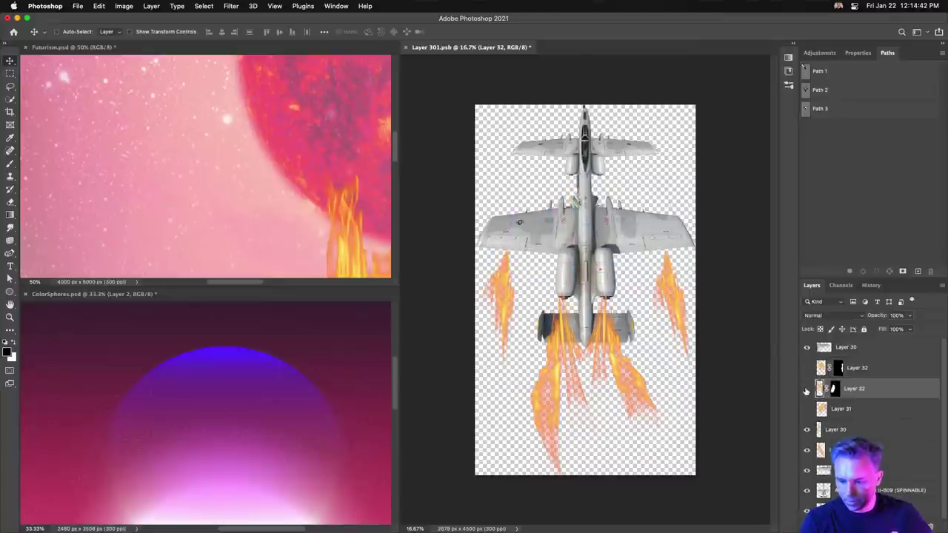
pyautogui.click(806, 390)
pyautogui.press('cmd+s')
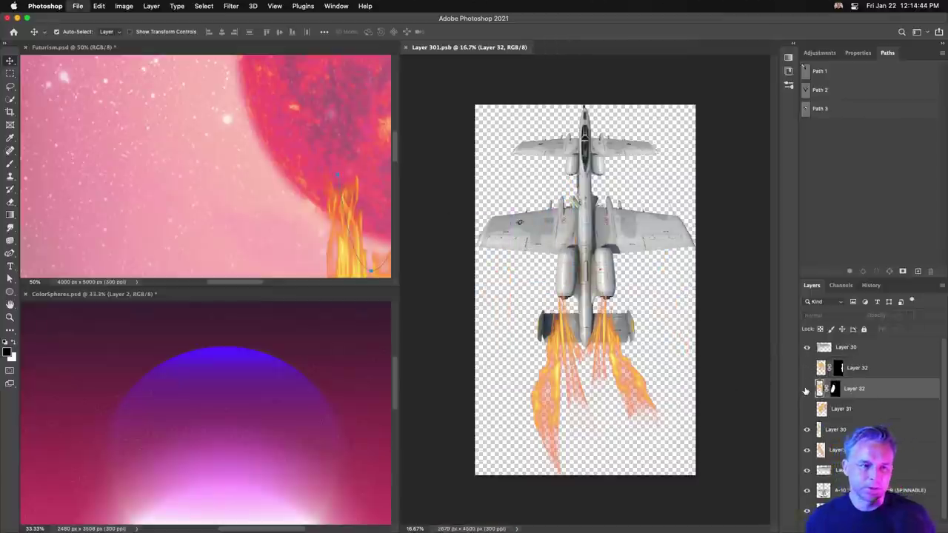
pyautogui.press('super+w')
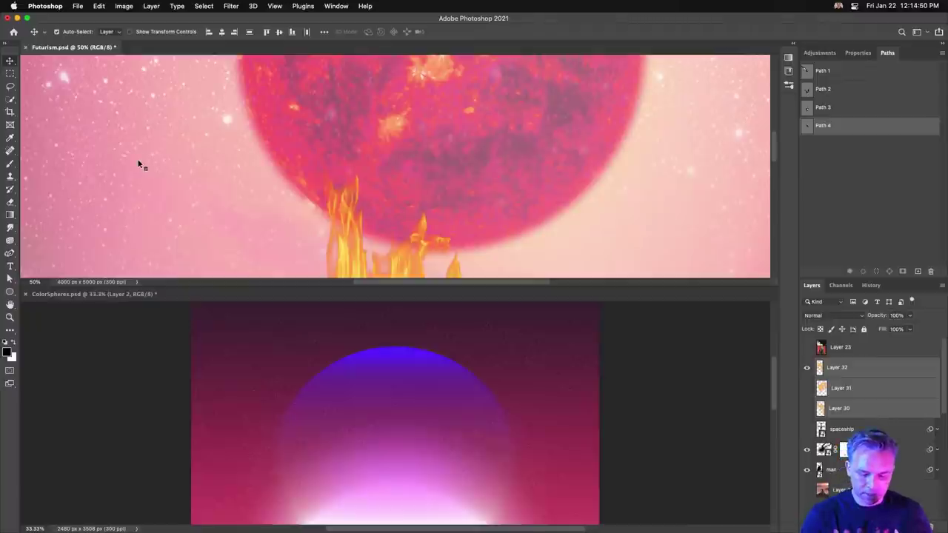
# Step: Consolidate documents into tabs and open the Libraries panel with the planets search cleared
pyautogui.hotkey('ctrl', 'alt', 'shift', 't')
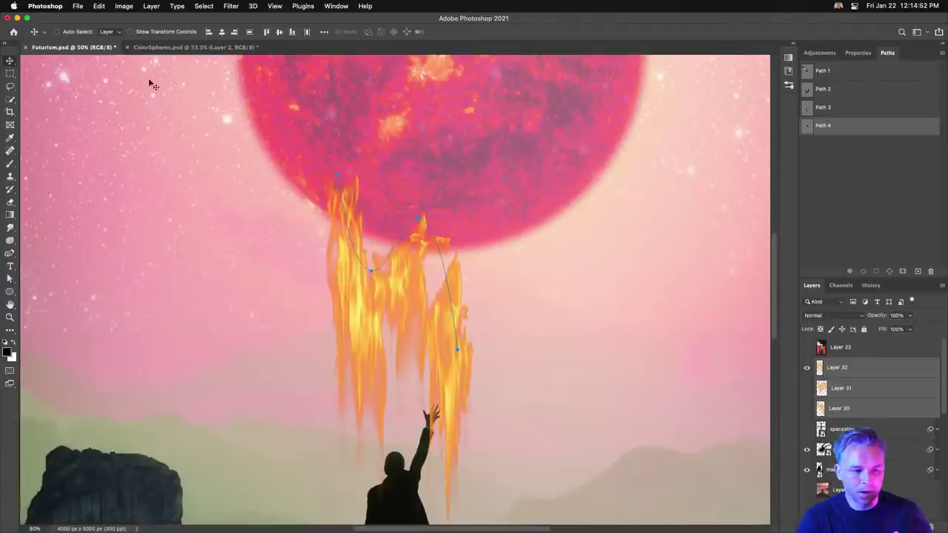
pyautogui.click(793, 45)
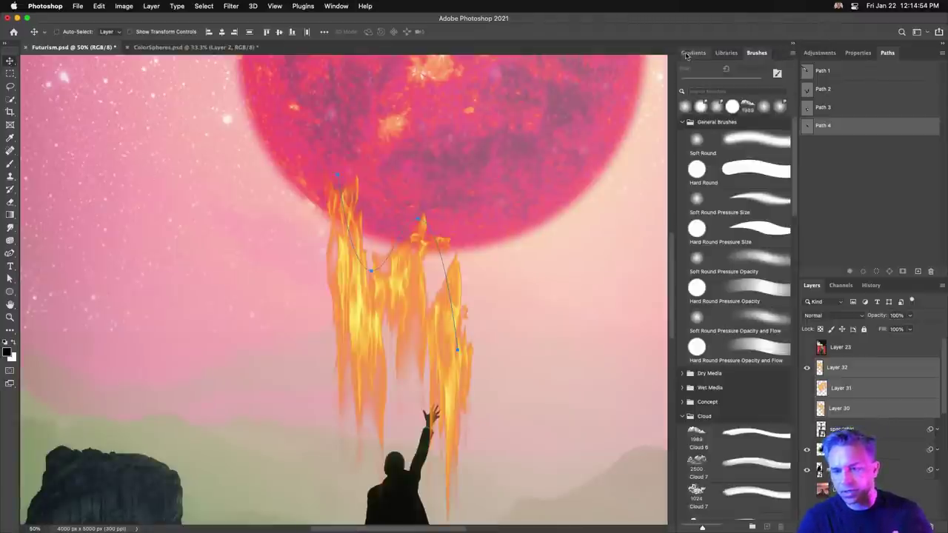
pyautogui.click(727, 52)
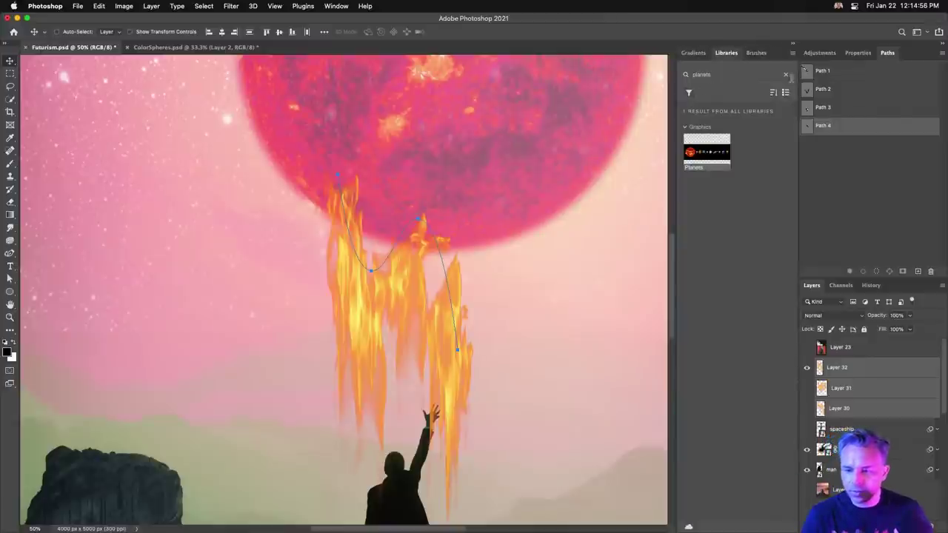
pyautogui.click(785, 75)
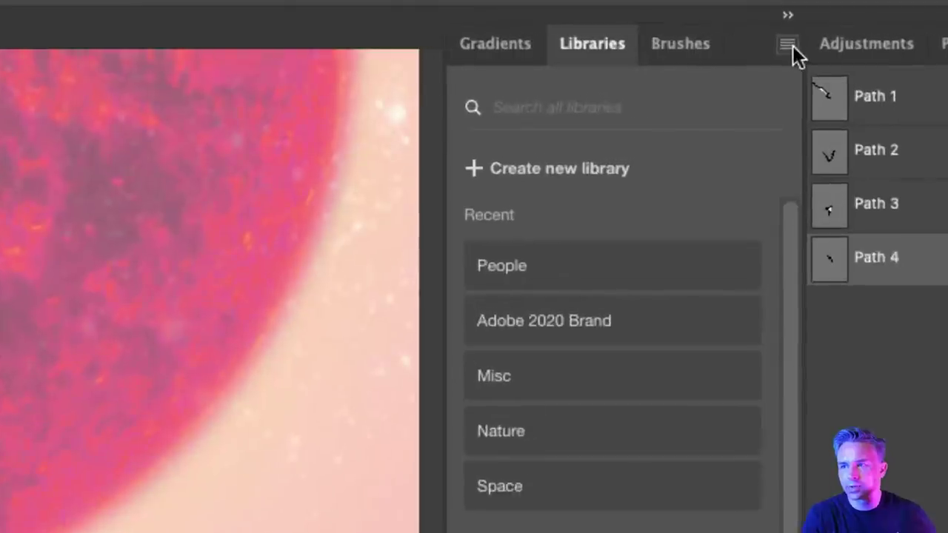
# Step: Search libraries for 'flame' and place the Fire flames on black background graphic
pyautogui.click(548, 113)
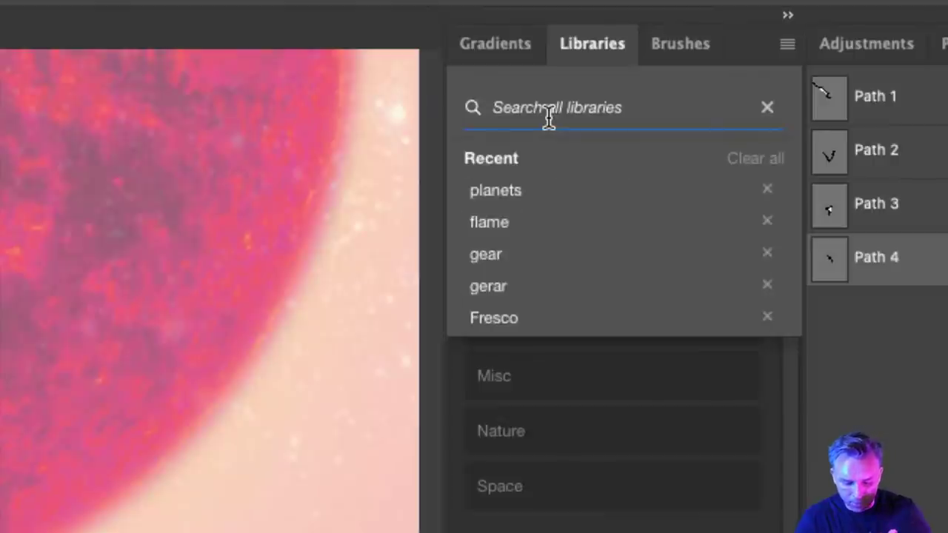
pyautogui.write('flame')
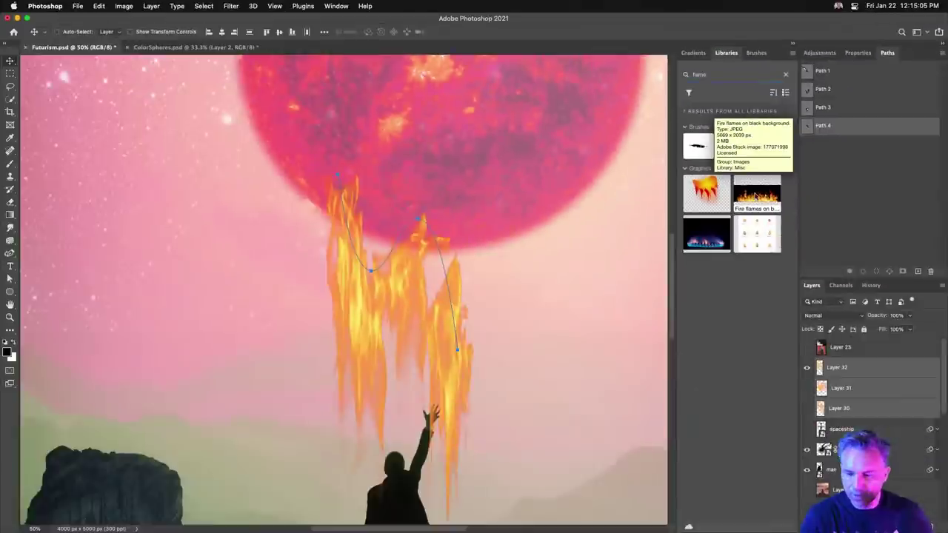
pyautogui.moveTo(679, 290); pyautogui.dragTo(591, 316)
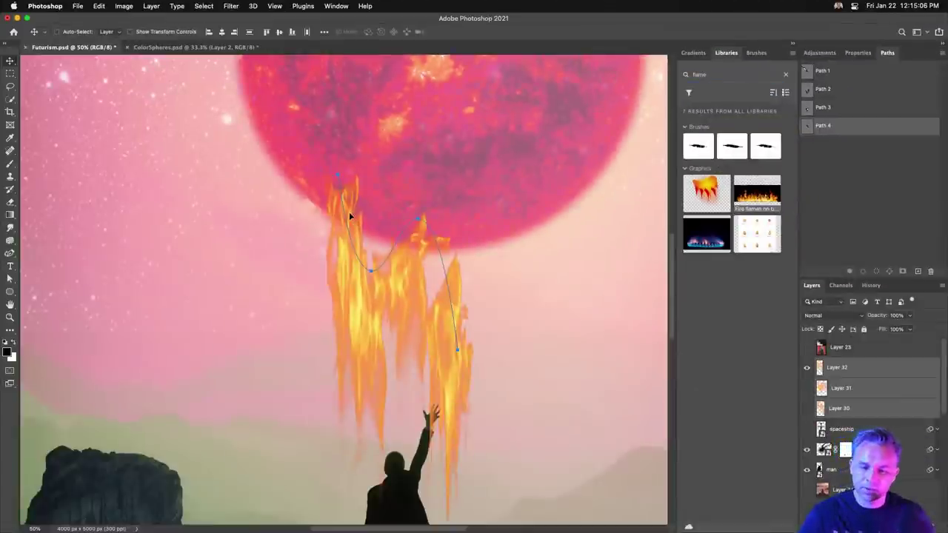
pyautogui.press('Return')
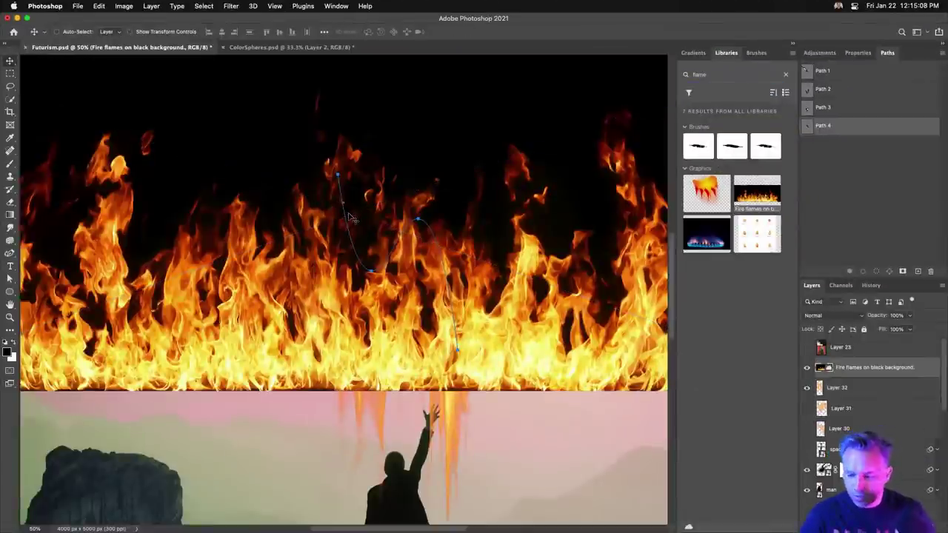
# Step: Rasterize the Fire flames layer and switch its blend mode to Screen
pyautogui.press('super+minus')
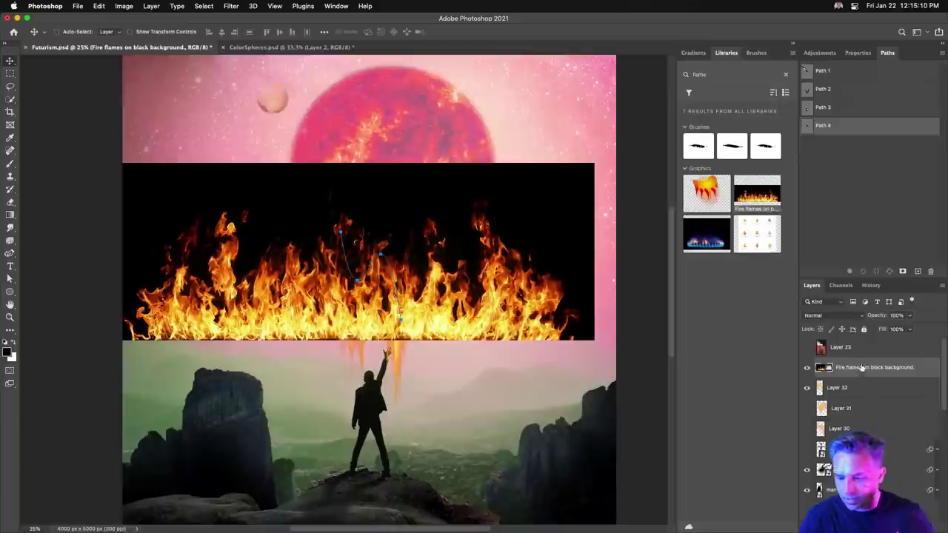
pyautogui.rightClick(861, 367)
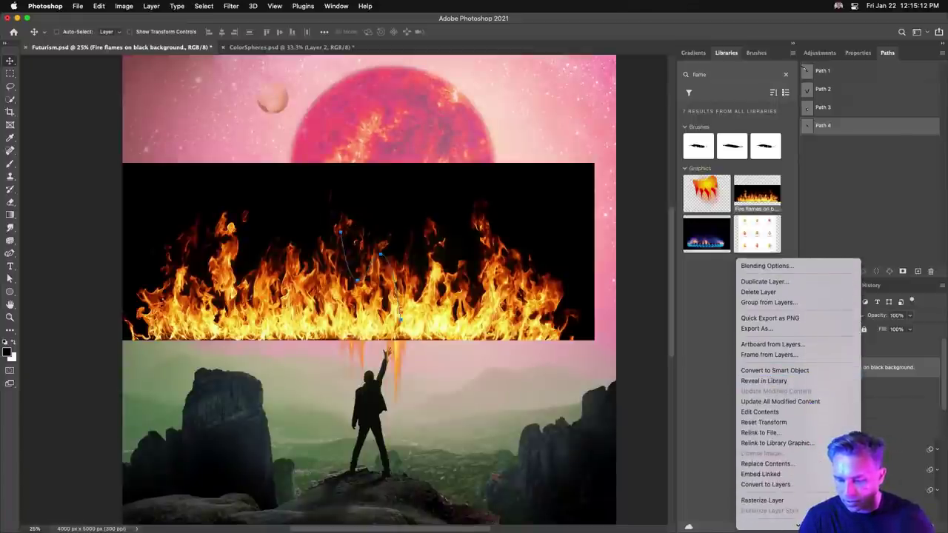
pyautogui.click(762, 500)
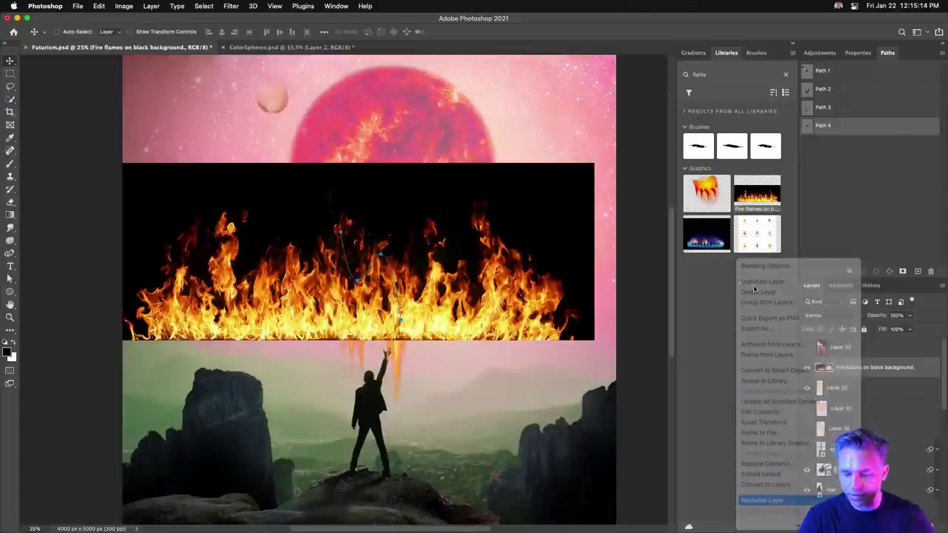
pyautogui.click(840, 316)
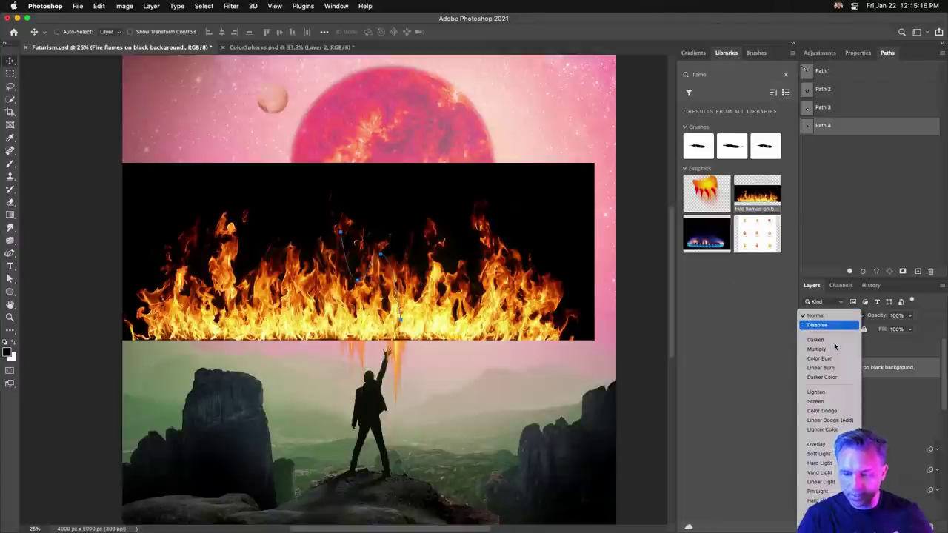
pyautogui.click(821, 404)
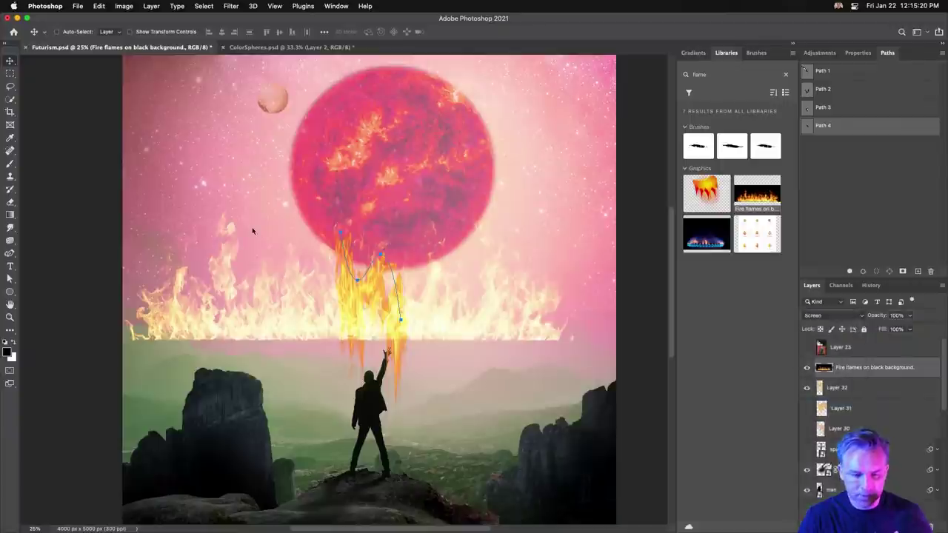
pyautogui.press('super+t')
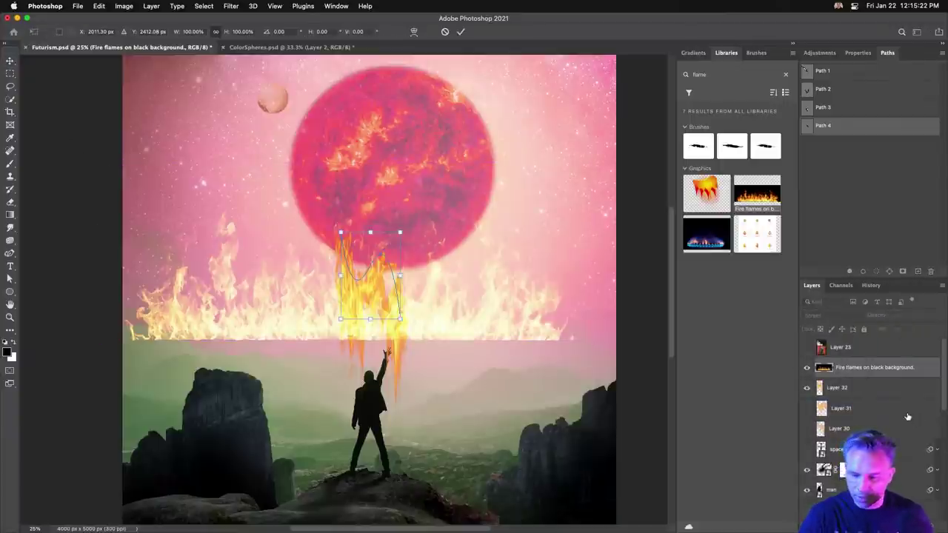
# Step: Deselect Path 4, undo the vertical flame streak over the sun, and recheck the spaceship layer
pyautogui.press('Return')
pyautogui.click(855, 194)
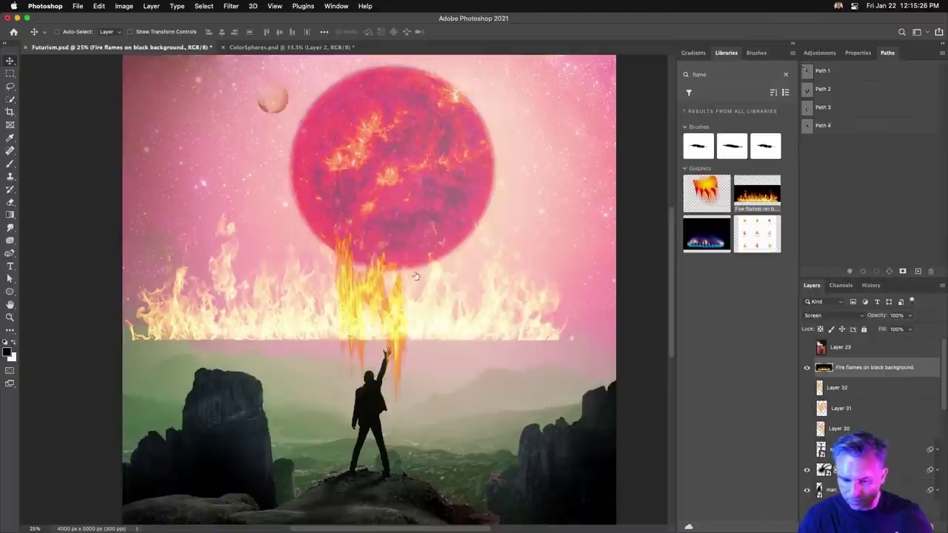
pyautogui.press('super+z')
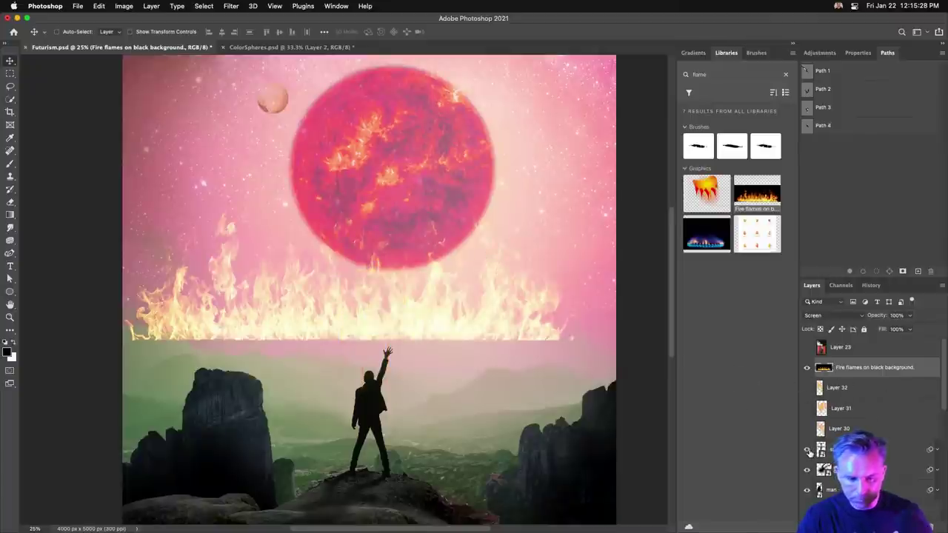
pyautogui.click(807, 450)
pyautogui.click(808, 451)
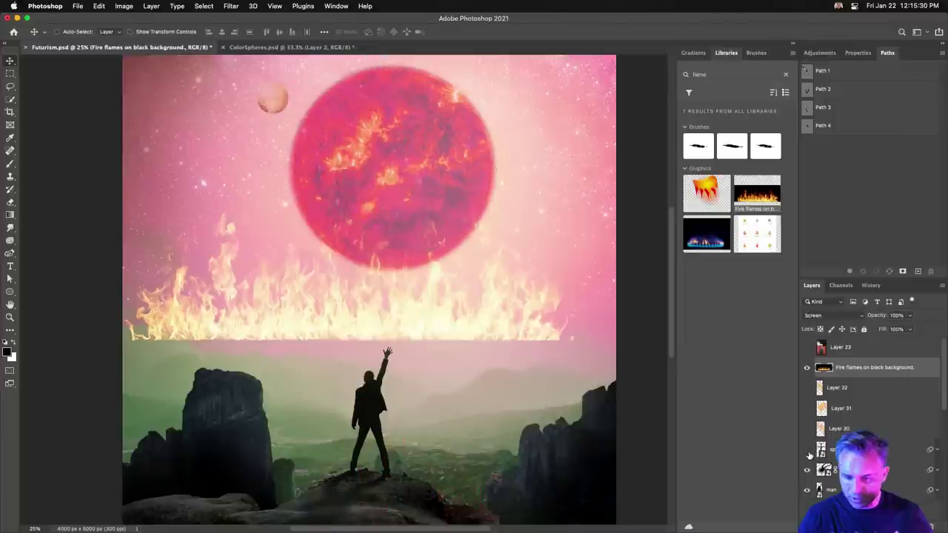
# Step: Rotate the fire flames 180° and move them just below the sun
pyautogui.press('super+t')
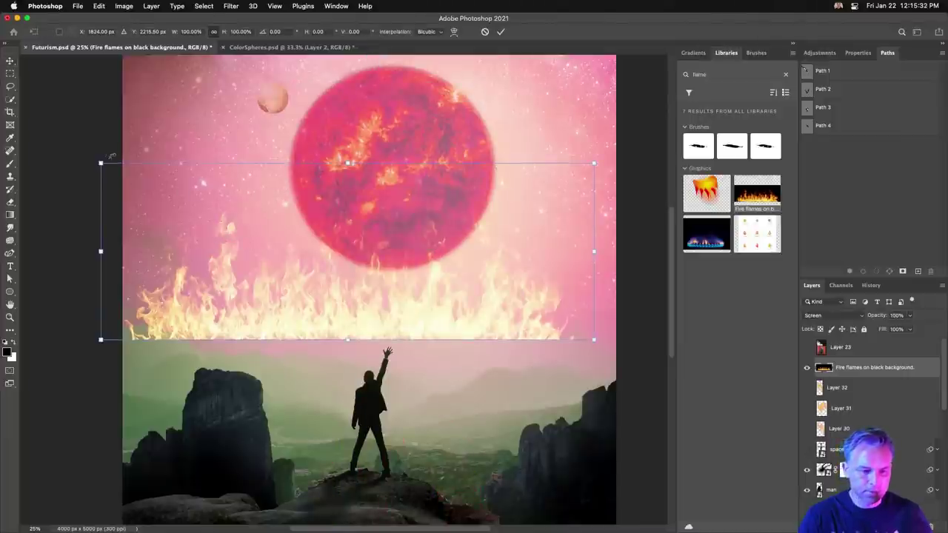
pyautogui.moveTo(338, 77); pyautogui.dragTo(491, 307)
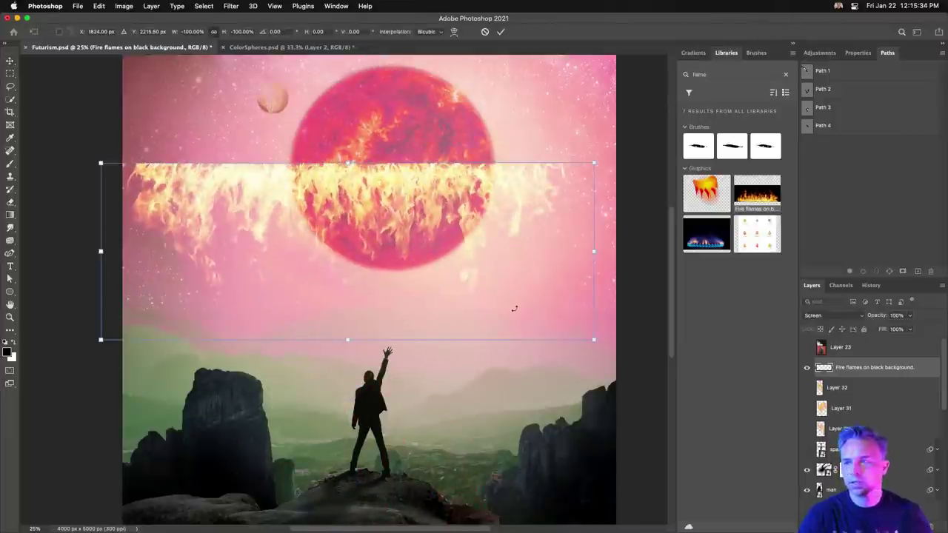
pyautogui.press('Return')
pyautogui.moveTo(297, 210); pyautogui.dragTo(302, 314)
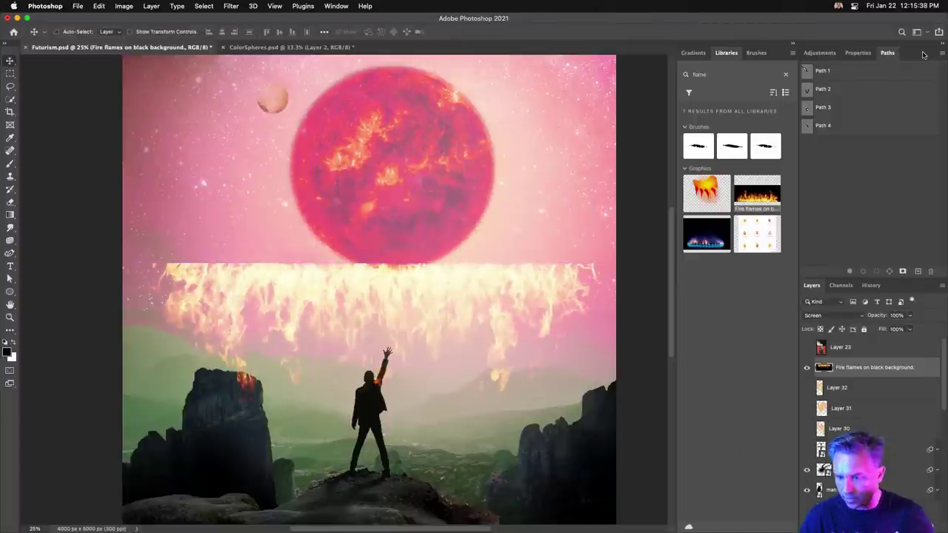
pyautogui.doubleClick(922, 56)
# Step: Hide the flames, then shrink and tilt the spaceship and place it above the man's hand
pyautogui.click(808, 151)
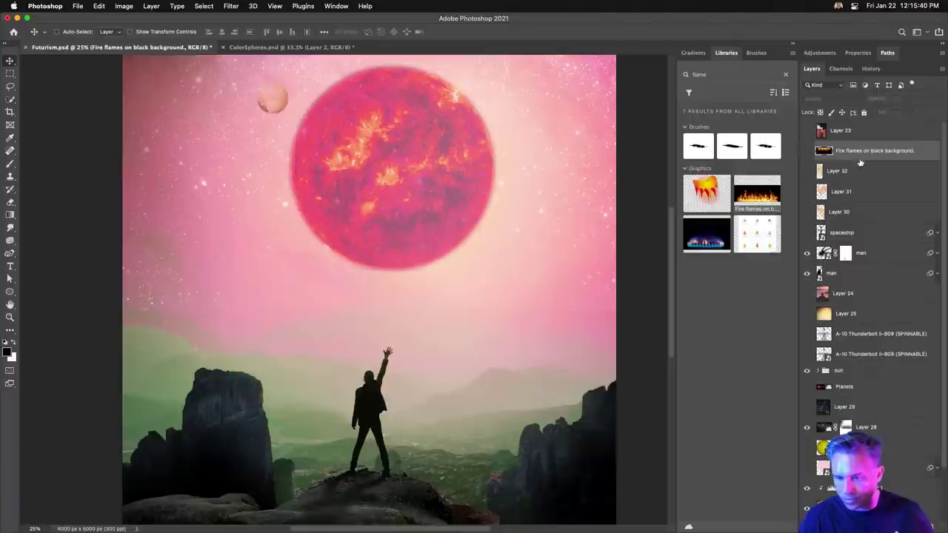
pyautogui.click(843, 240)
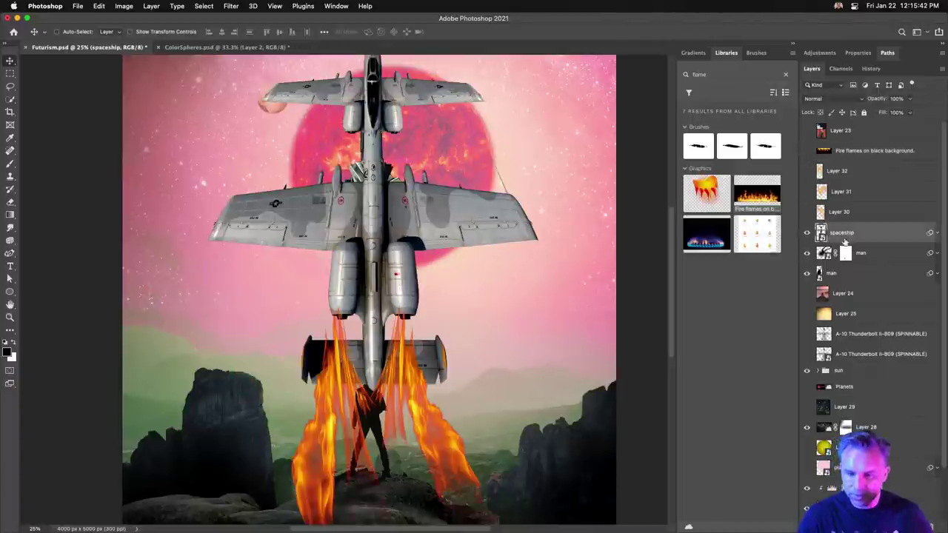
pyautogui.hotkey('ctrl', 't')
pyautogui.moveTo(207, 60); pyautogui.dragTo(373, 413)
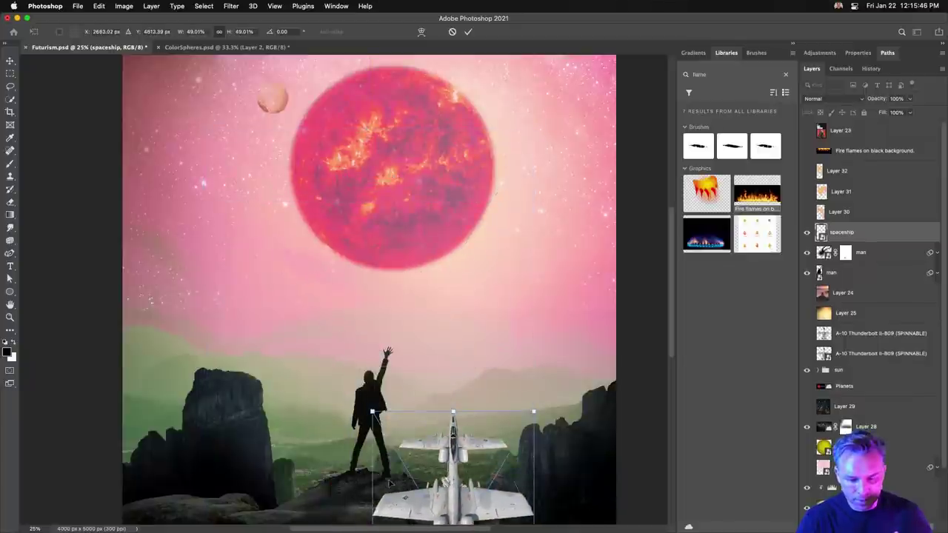
pyautogui.moveTo(428, 496); pyautogui.dragTo(396, 185)
pyautogui.moveTo(329, 83); pyautogui.dragTo(390, 120)
pyautogui.press('Return')
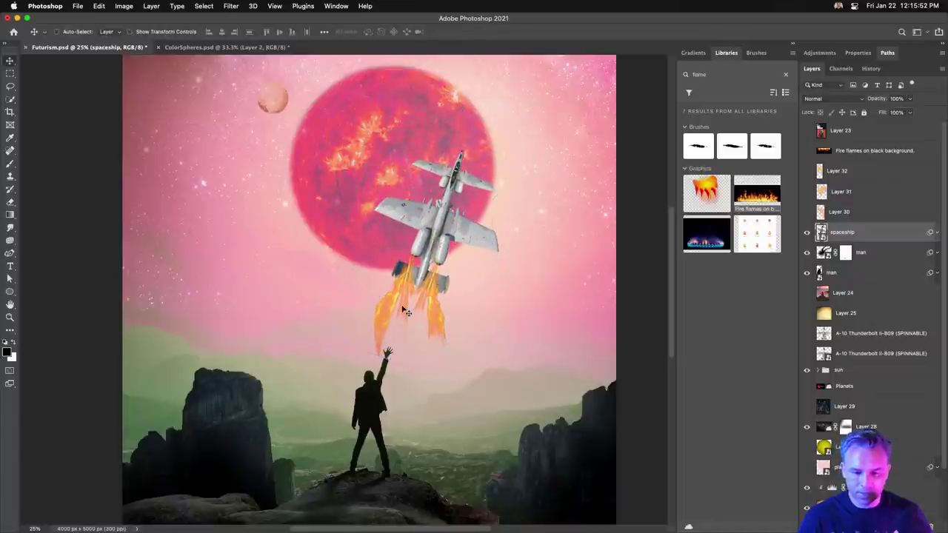
pyautogui.moveTo(391, 305); pyautogui.dragTo(361, 268)
# Step: Straighten the spaceship nearly upright and stack the man layer above it
pyautogui.hotkey('ctrl', 't')
pyautogui.moveTo(354, 177); pyautogui.dragTo(335, 204)
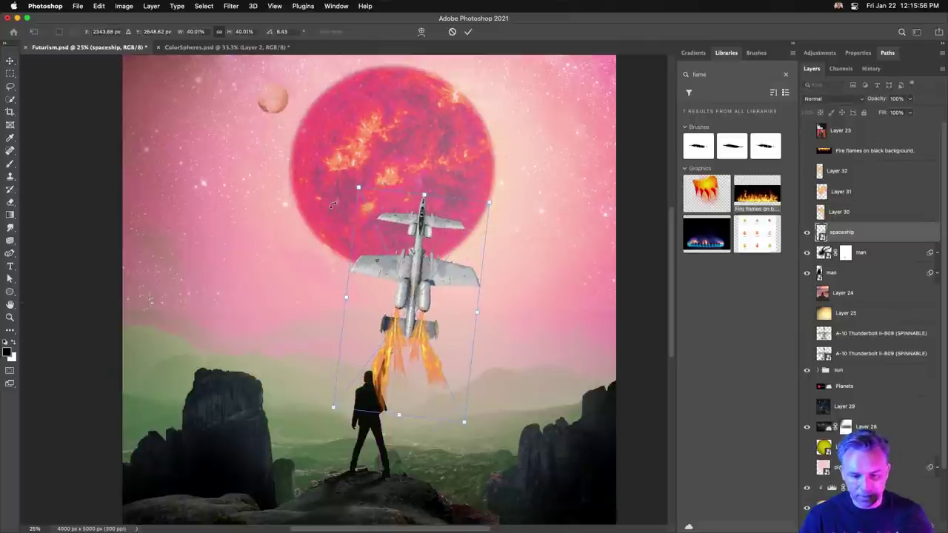
pyautogui.press('Return')
pyautogui.moveTo(833, 274); pyautogui.dragTo(830, 143)
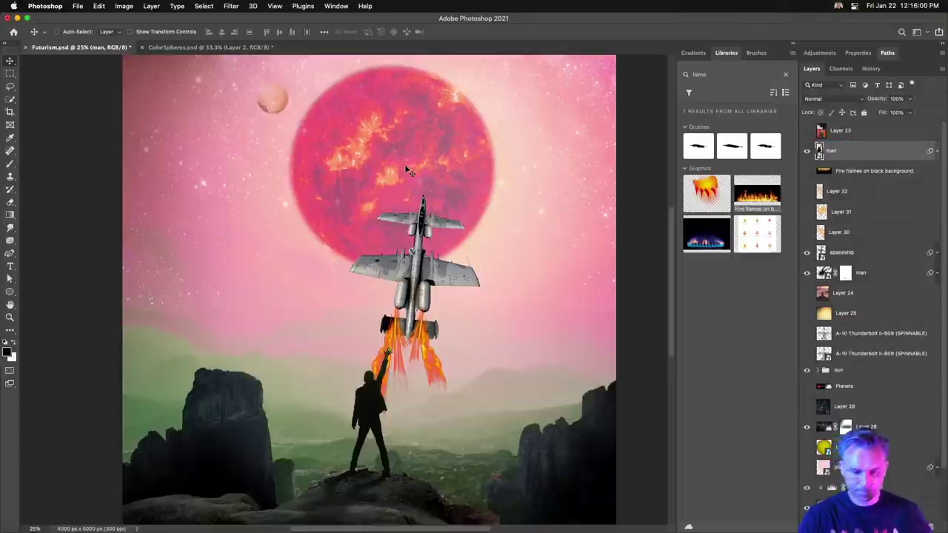
pyautogui.press('super+minus')
pyautogui.press('super+minus')
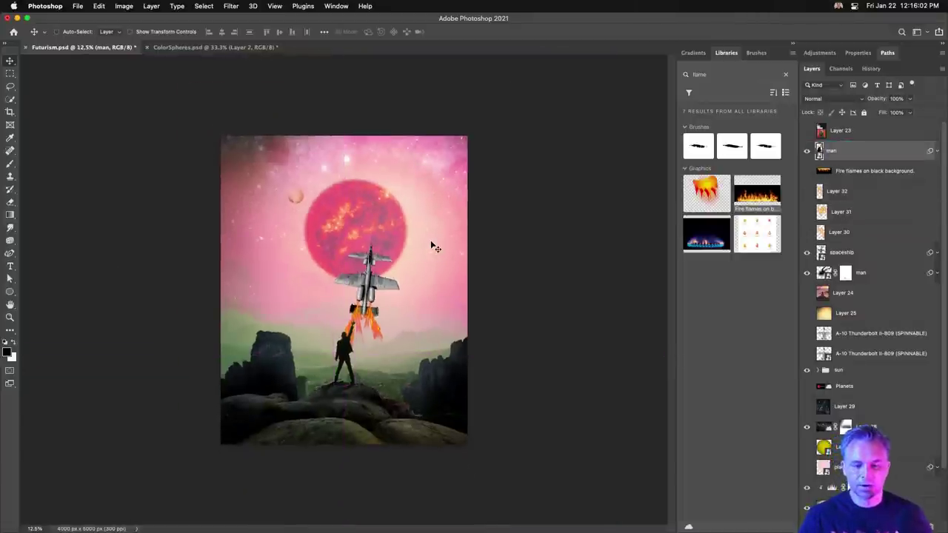
# Step: Zoom to 16.7% and add empty Layer 33 above the man copy
pyautogui.press('super+plus')
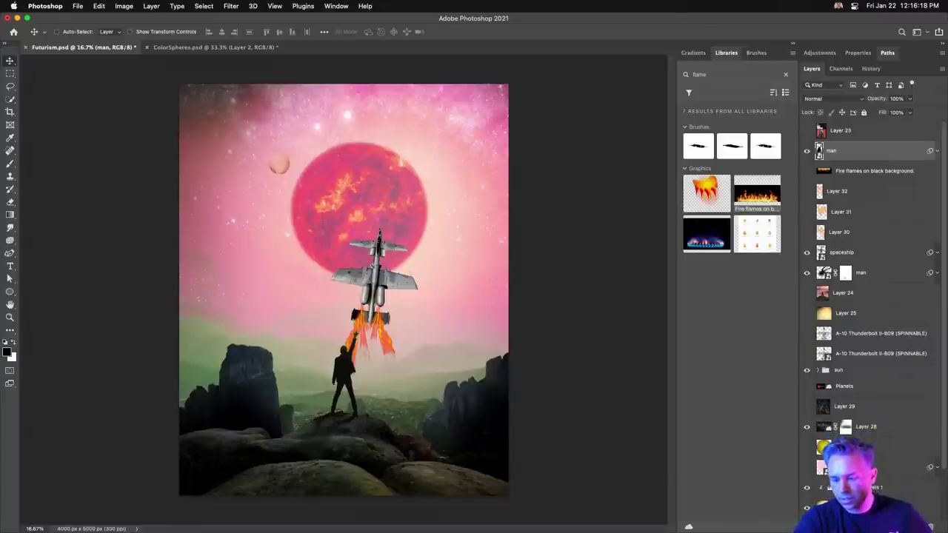
pyautogui.press('super+shift+alt+n')
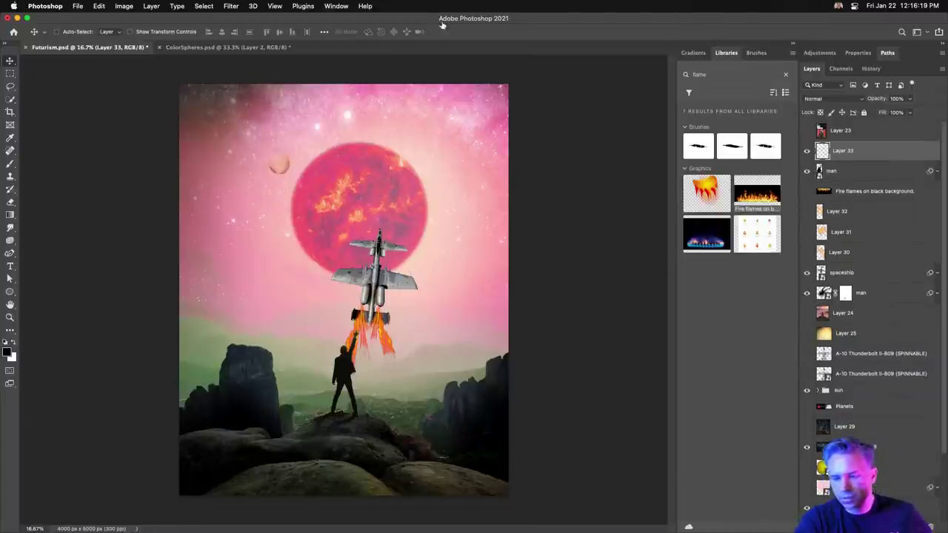
# Step: Draw a circular ellipse path around the sun and save it as Path 5
pyautogui.click(9, 292)
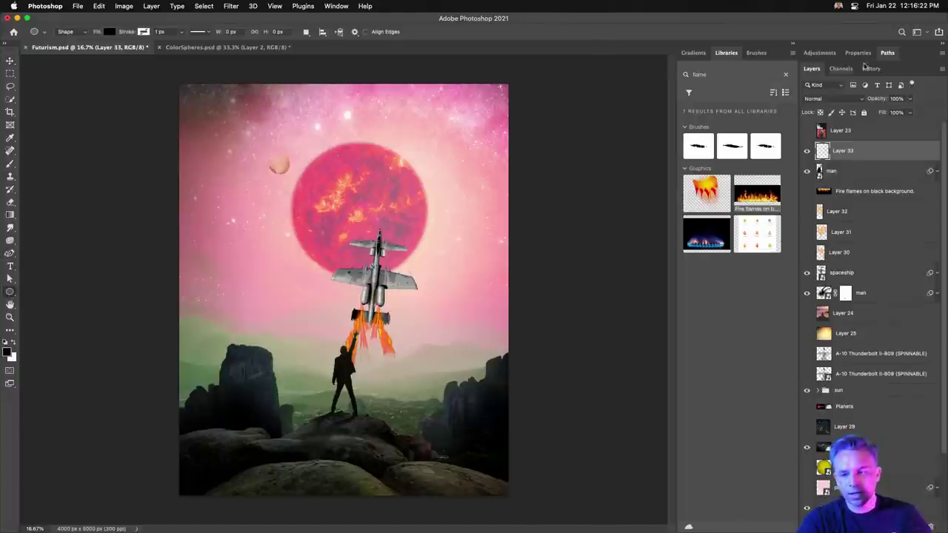
pyautogui.click(886, 54)
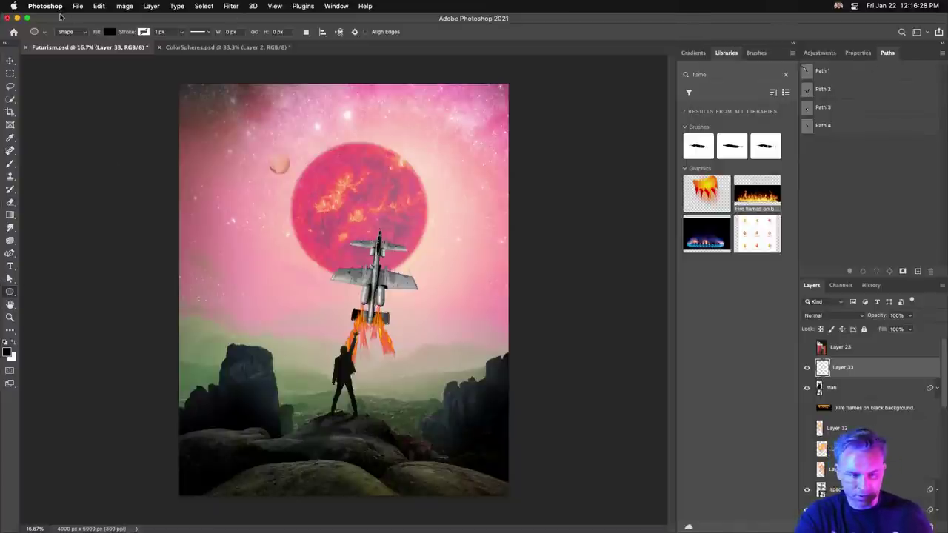
pyautogui.click(68, 32)
pyautogui.click(68, 41)
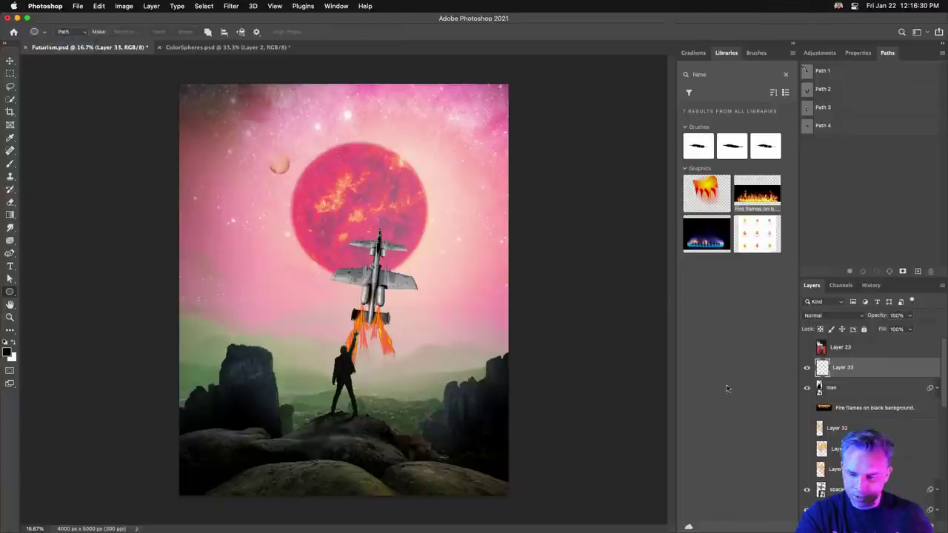
pyautogui.moveTo(277, 164); pyautogui.dragTo(426, 311)
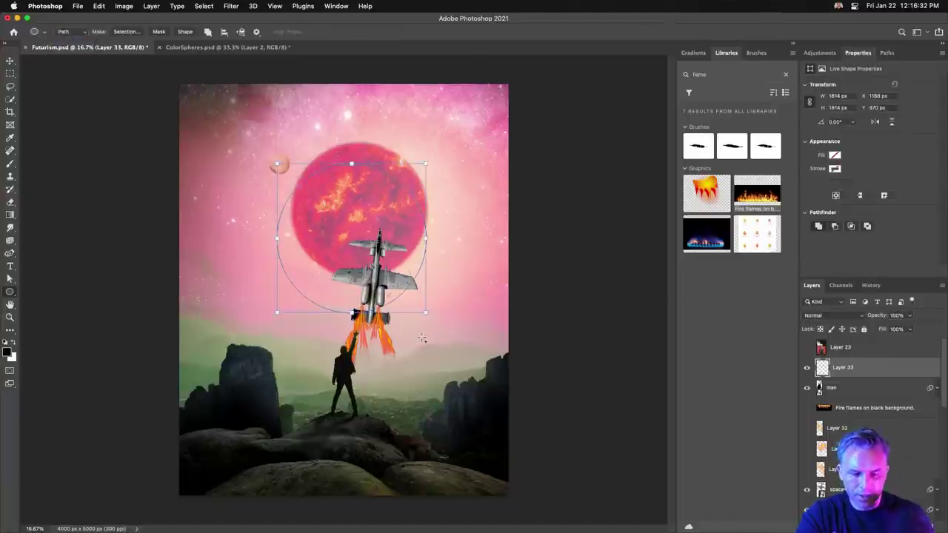
pyautogui.click(882, 54)
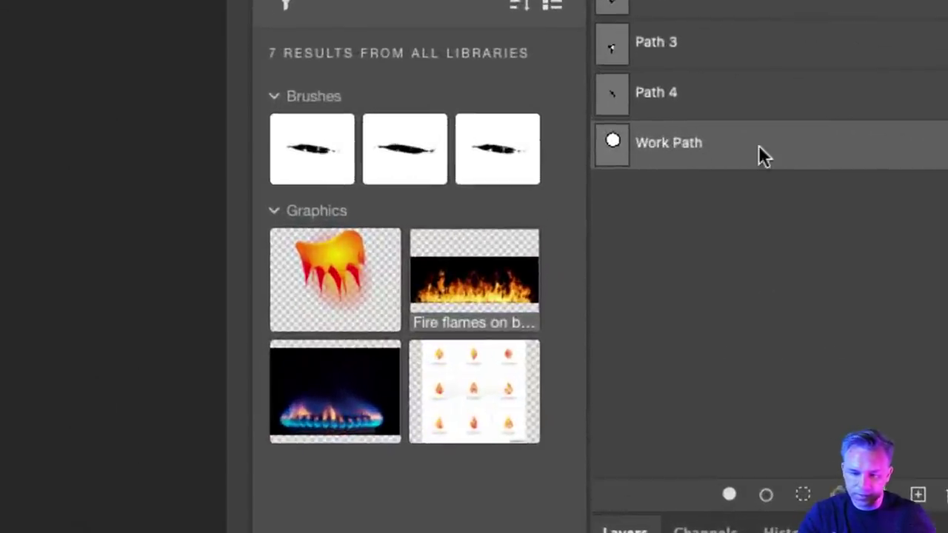
pyautogui.doubleClick(759, 146)
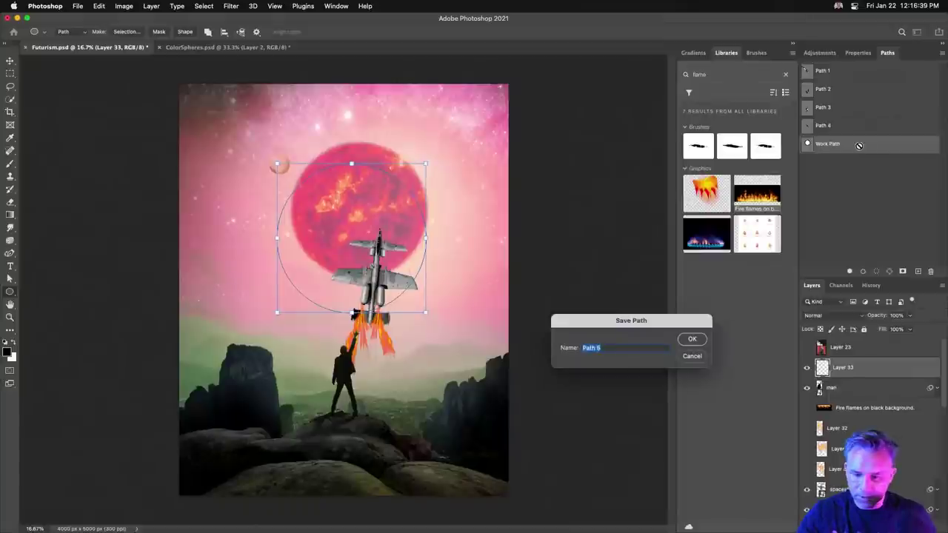
pyautogui.press('Return')
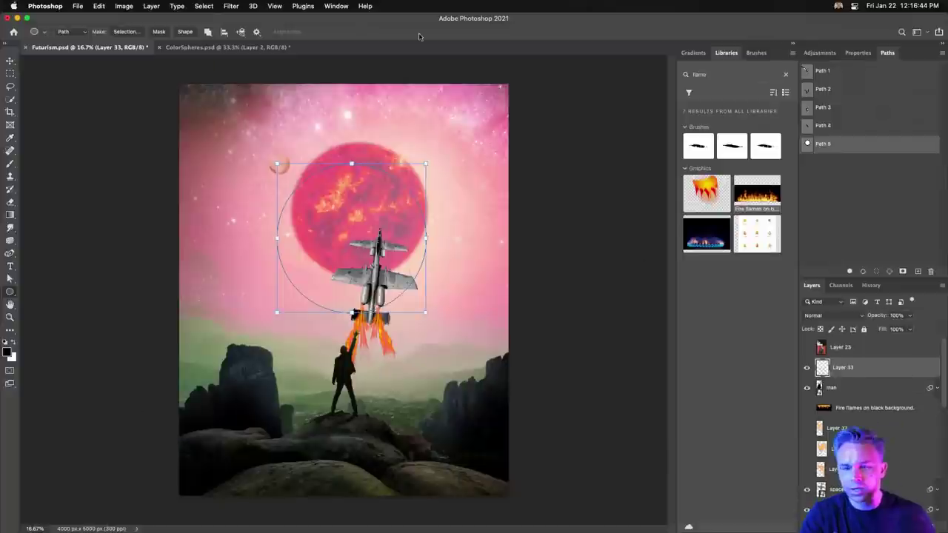
# Step: Apply the Flame filter along the circular path on Layer 33
pyautogui.click(206, 6)
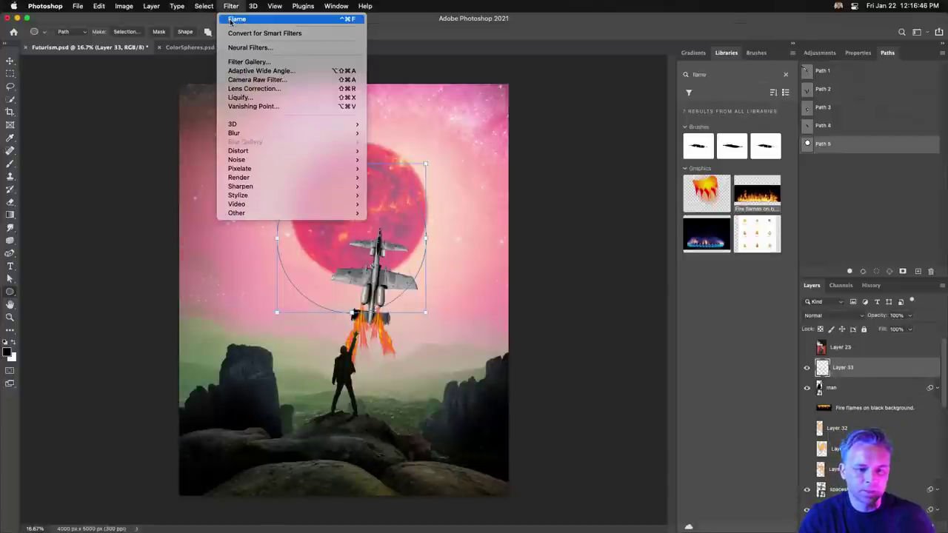
pyautogui.click(230, 20)
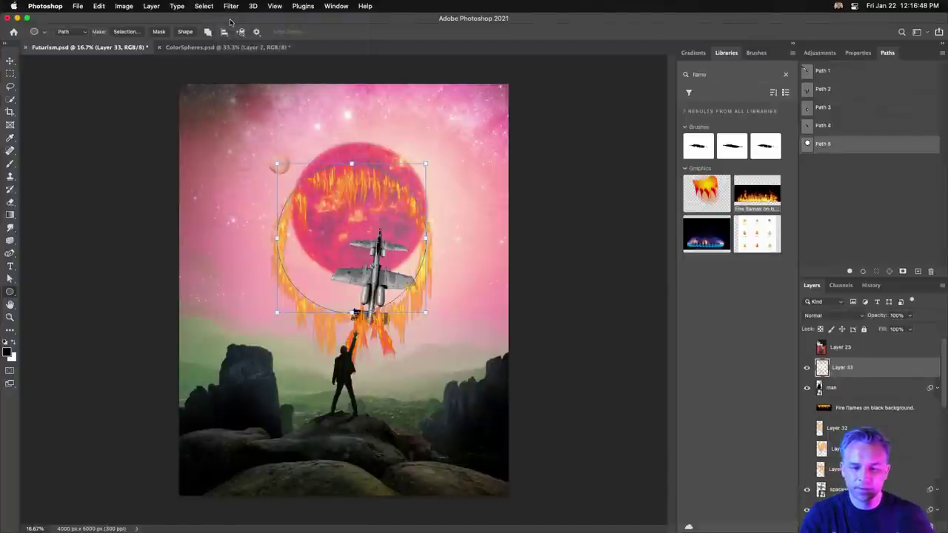
pyautogui.click(231, 6)
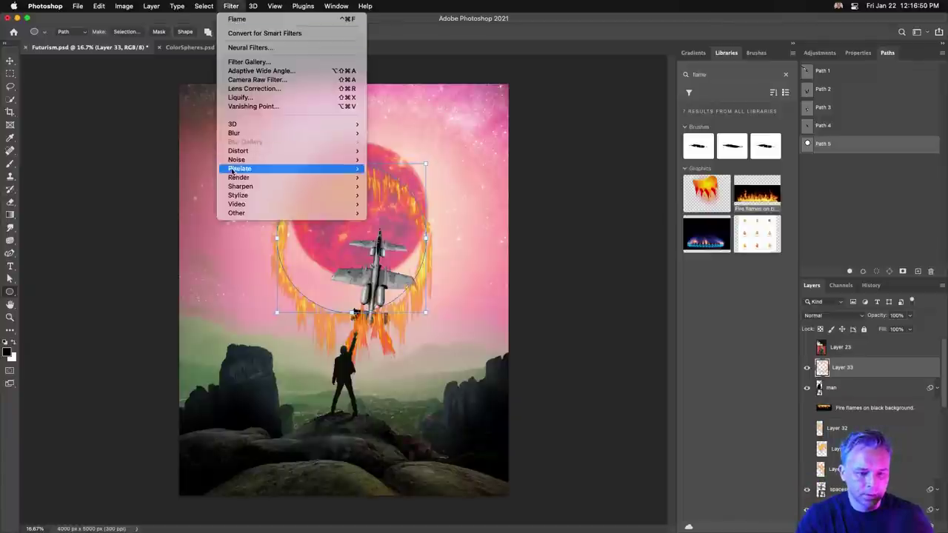
pyautogui.moveTo(253, 180)
pyautogui.click(411, 60)
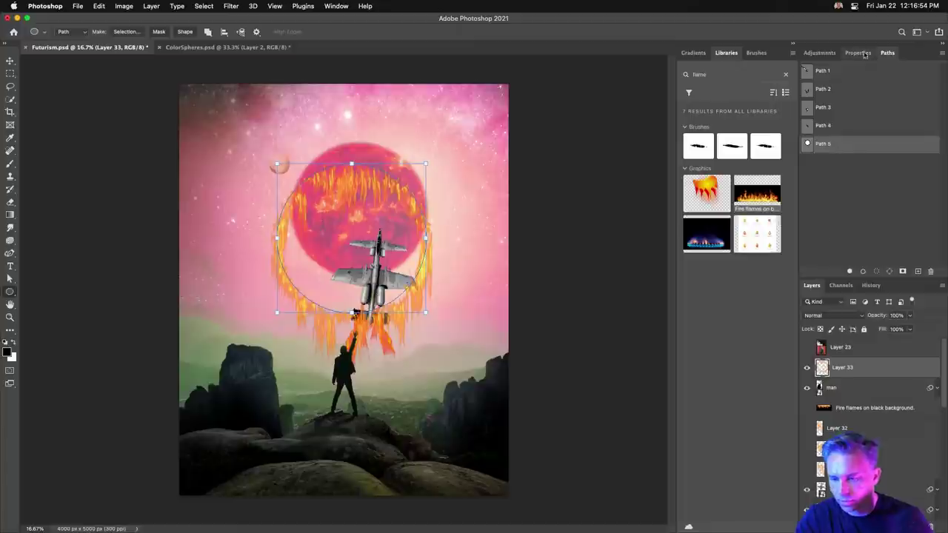
# Step: Hide Layer 33, select the man layer with the Move tool, and deselect the ellipse path
pyautogui.doubleClick(909, 57)
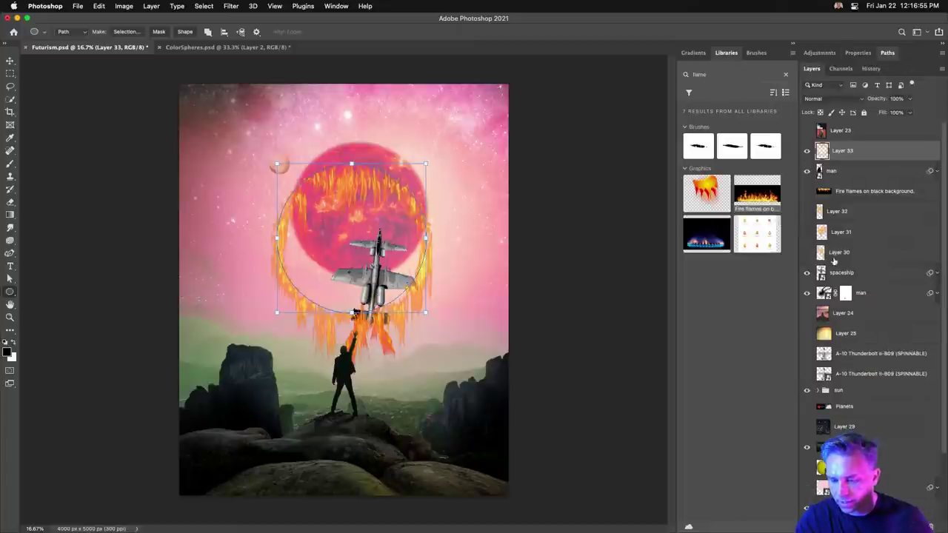
pyautogui.click(808, 150)
pyautogui.click(845, 172)
pyautogui.click(10, 63)
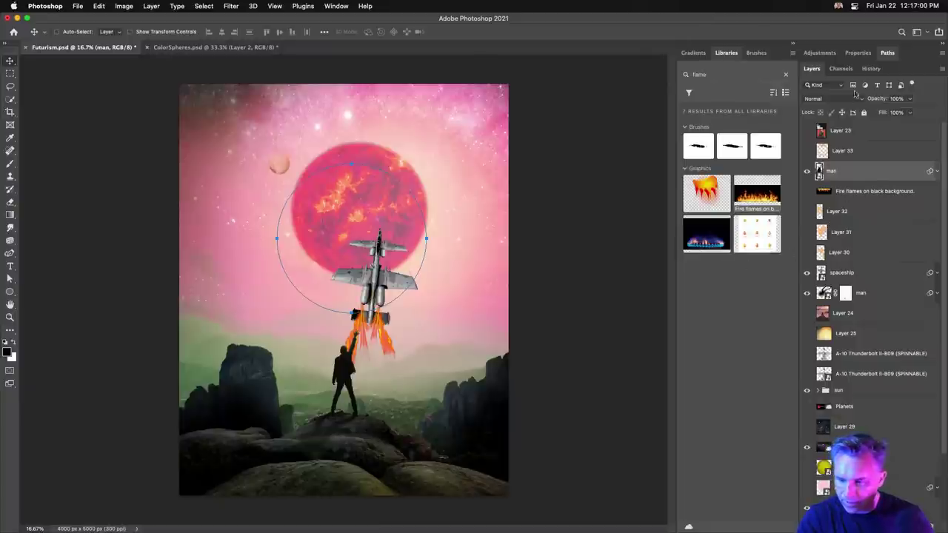
pyautogui.click(893, 53)
pyautogui.click(863, 212)
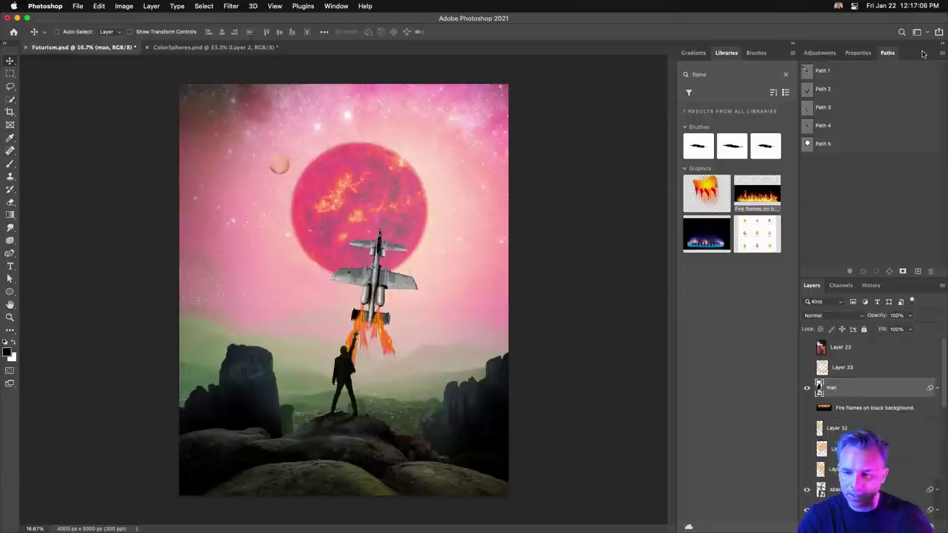
pyautogui.doubleClick(923, 53)
# Step: Open the spaceship smart object, hide Spiral Bevel Gear, and duplicate the A-10 jet layer
pyautogui.doubleClick(822, 273)
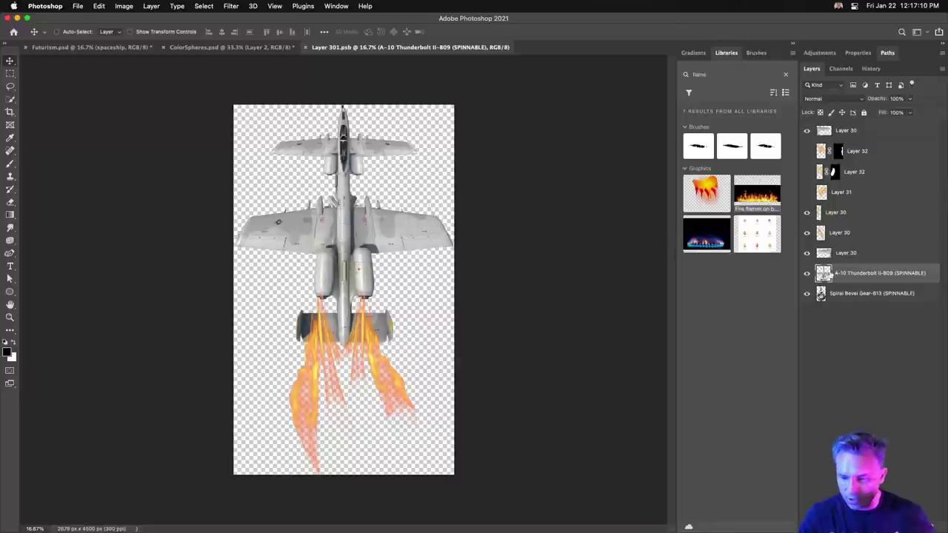
pyautogui.click(808, 294)
pyautogui.press('super+j')
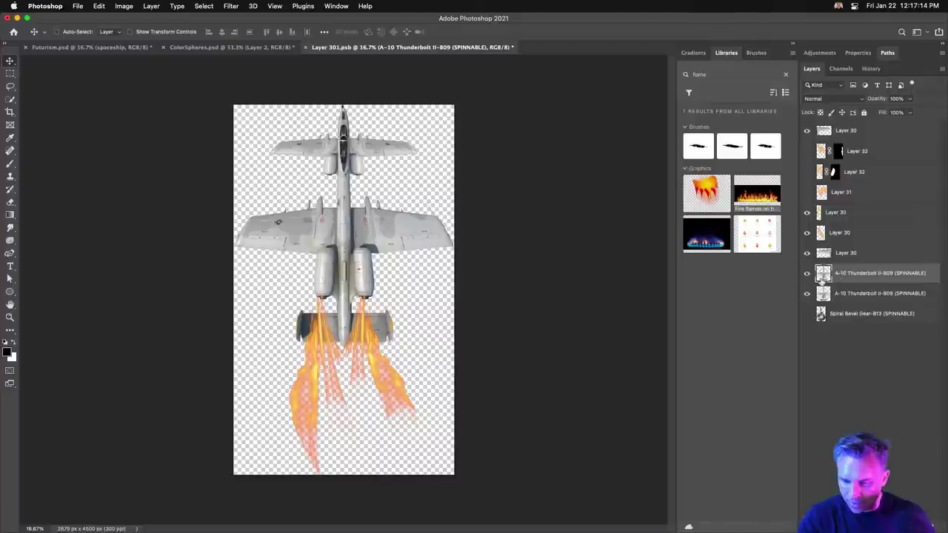
# Step: Enlarge the canvas to 3200 × 5000 px
pyautogui.click(124, 5)
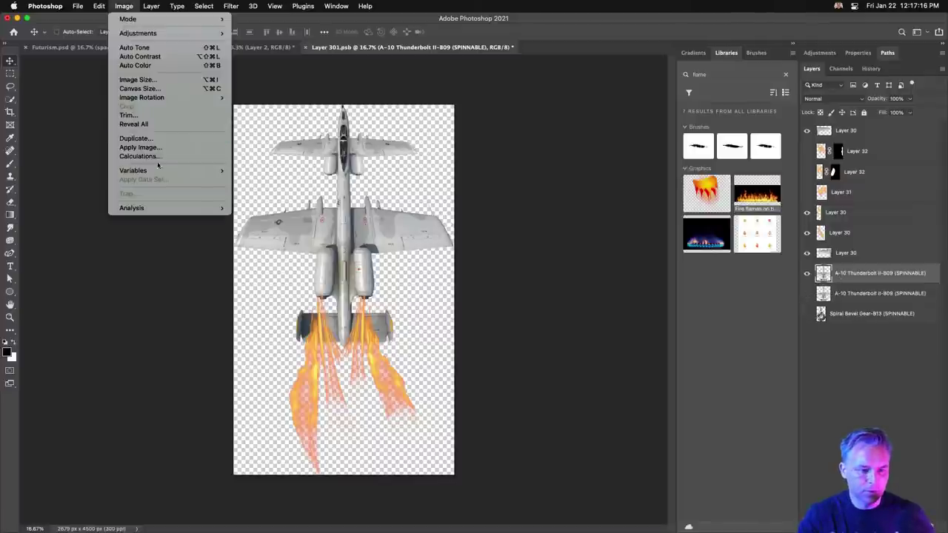
pyautogui.click(132, 89)
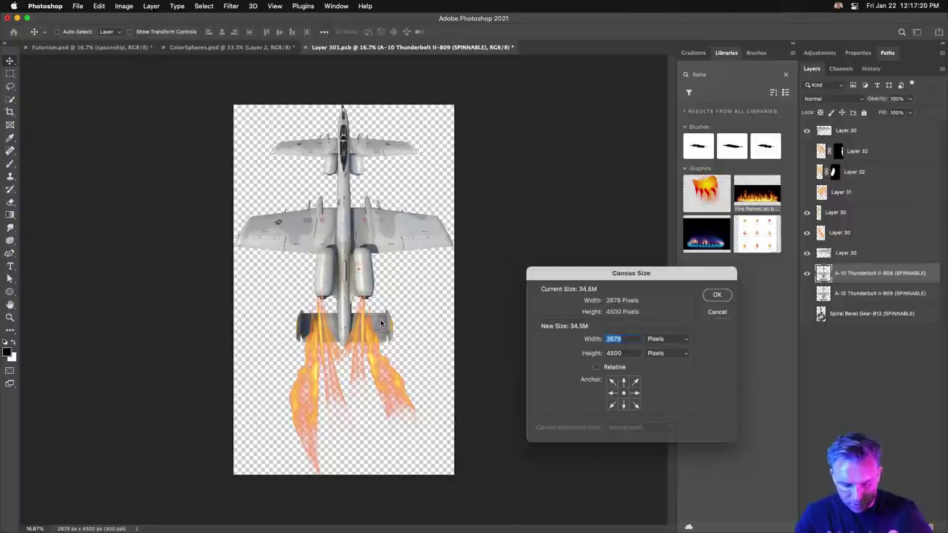
pyautogui.write('3200')
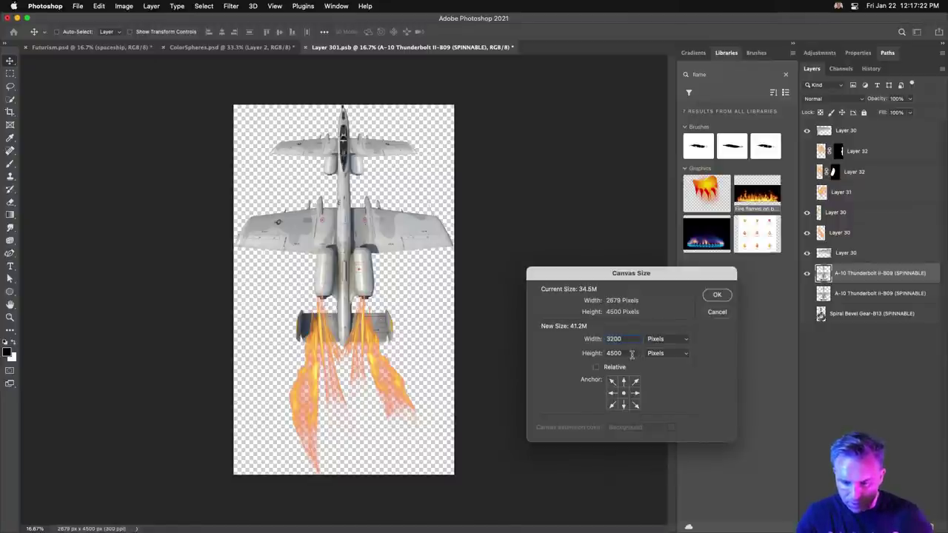
pyautogui.press('Tab')
pyautogui.write('5000')
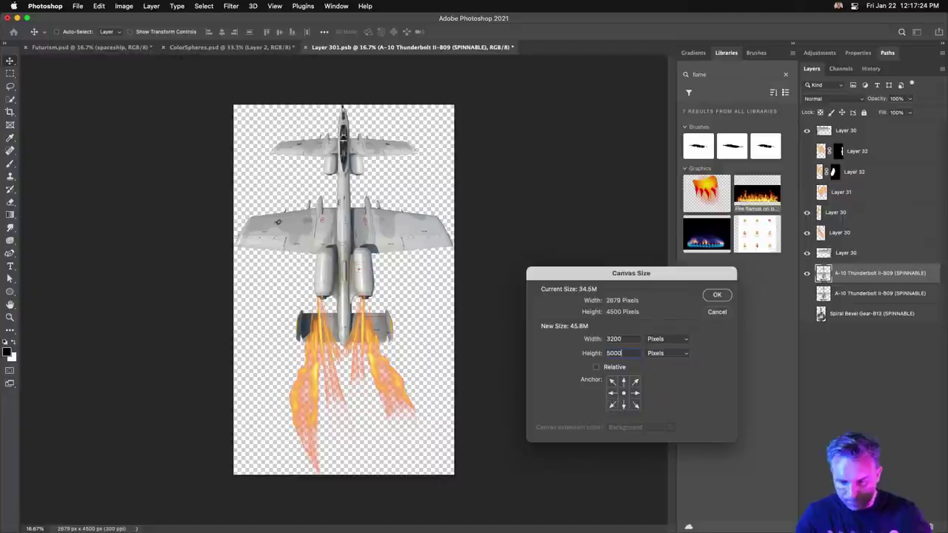
pyautogui.press('Return')
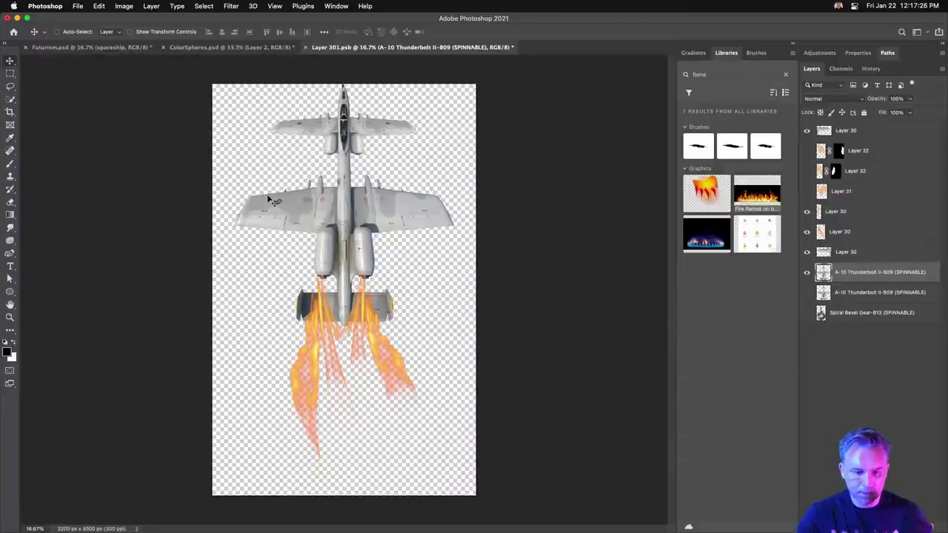
pyautogui.click(9, 73)
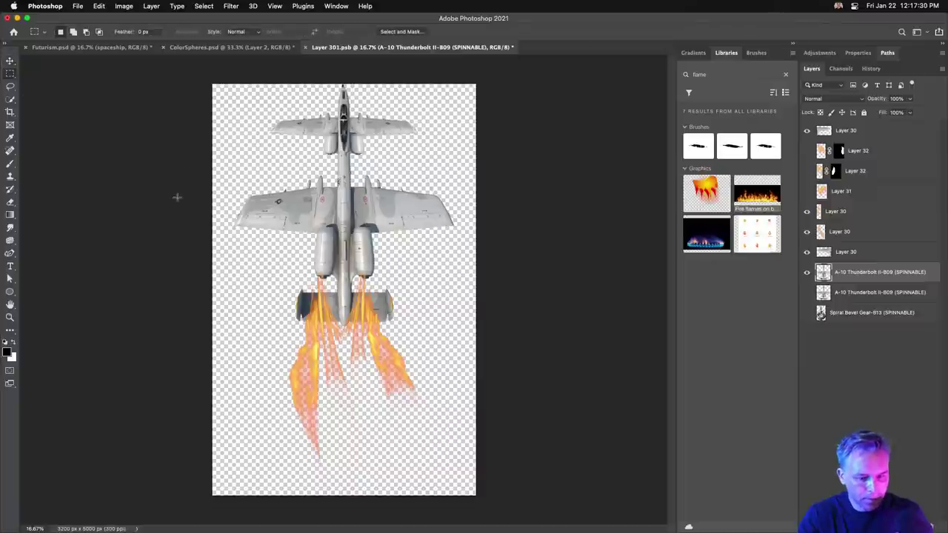
pyautogui.moveTo(212, 167); pyautogui.dragTo(316, 252)
pyautogui.click(98, 6)
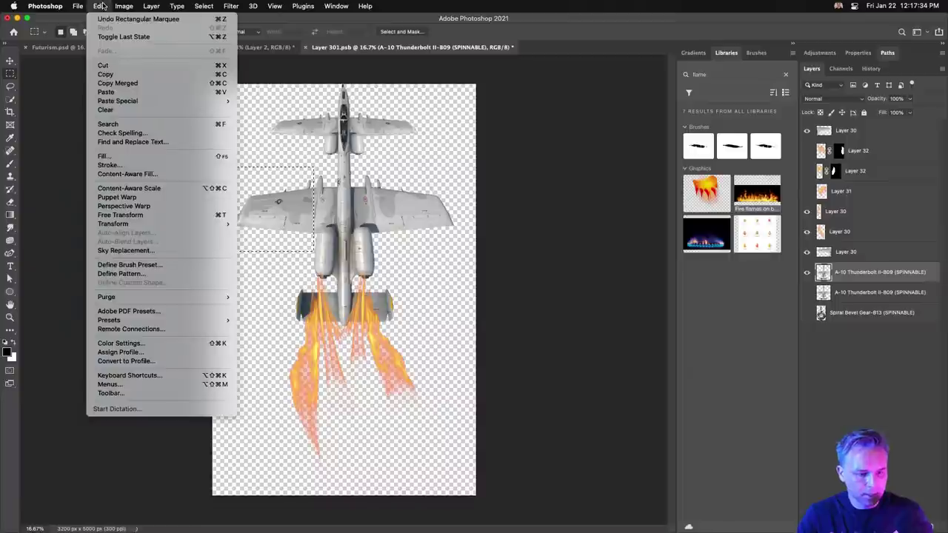
pyautogui.click(312, 185)
pyautogui.rightClick(287, 215)
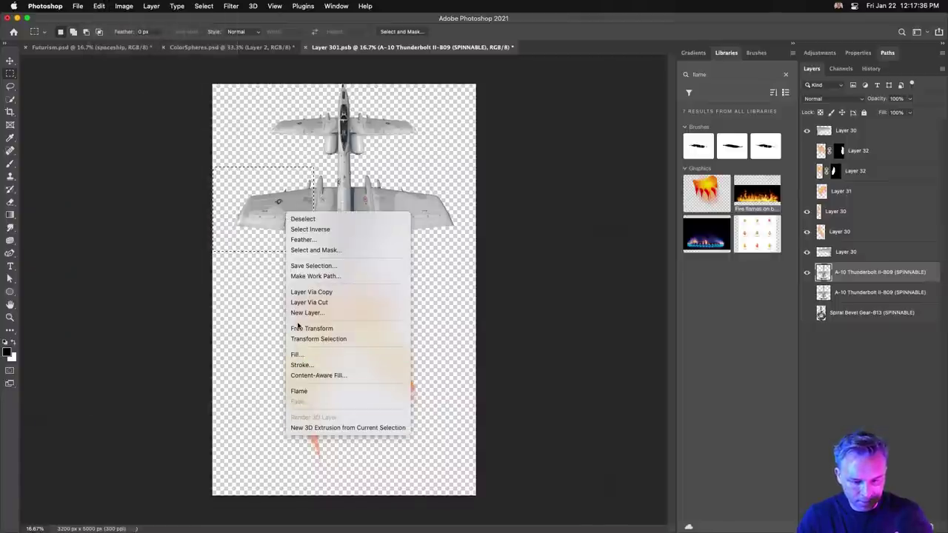
pyautogui.press('super+t')
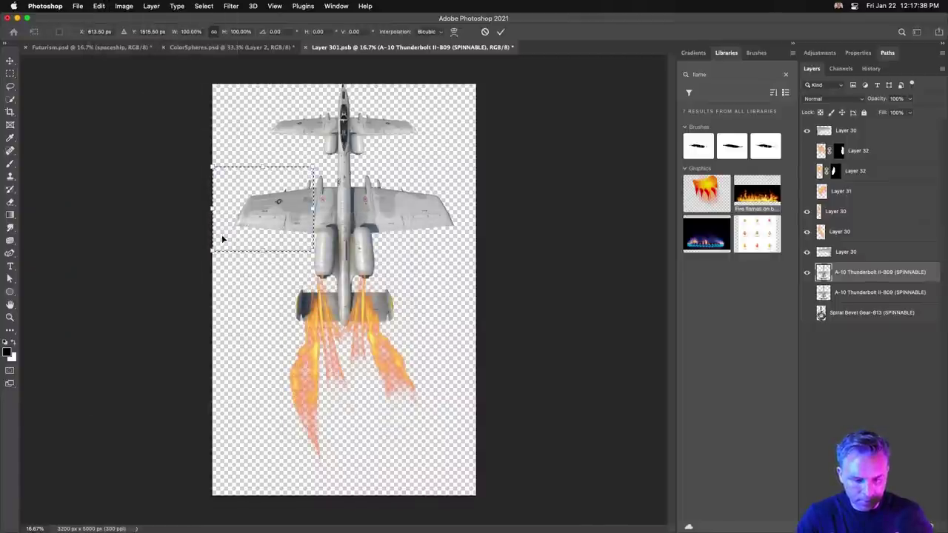
pyautogui.rightClick(254, 211)
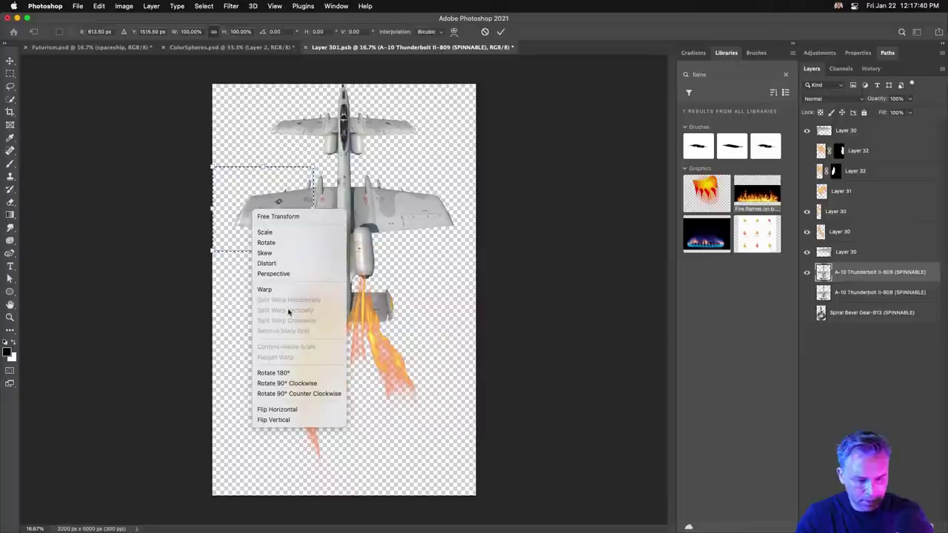
pyautogui.click(266, 263)
pyautogui.moveTo(209, 212); pyautogui.dragTo(185, 282)
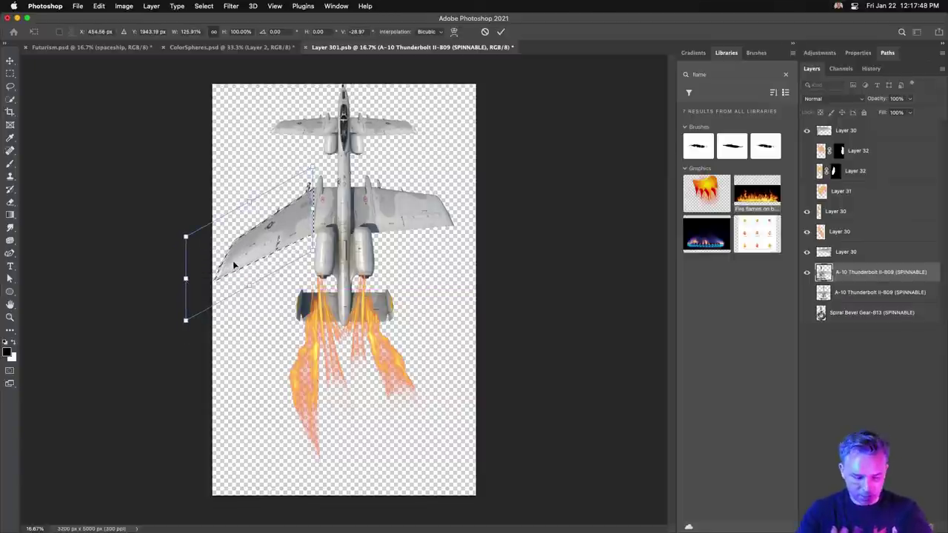
pyautogui.press('Escape')
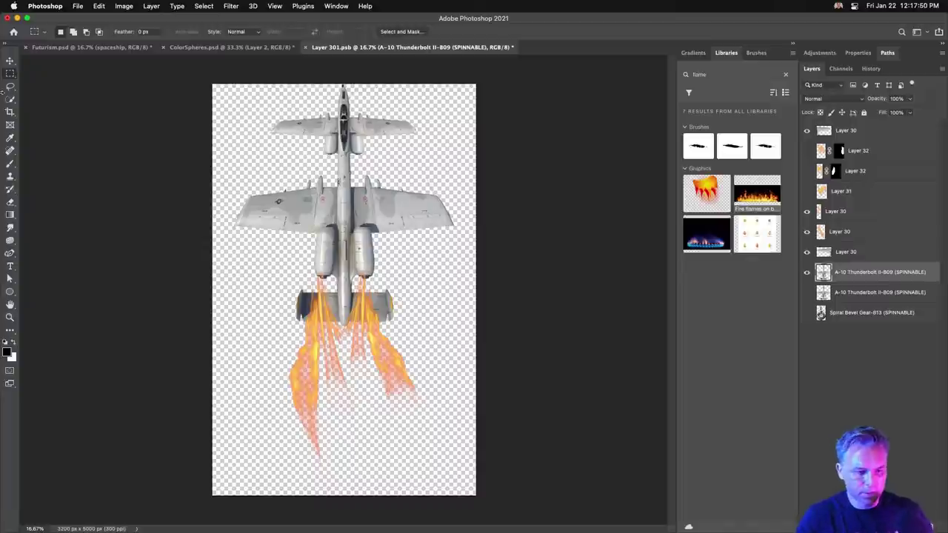
pyautogui.click(10, 86)
pyautogui.press('super+equal')
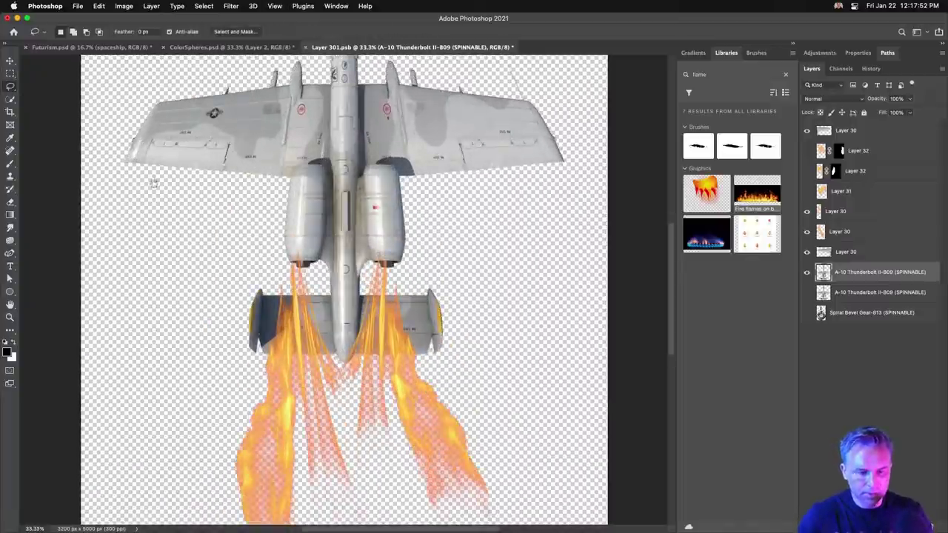
# Step: Lasso the jet's left wing and cut and paste it onto its own layer
pyautogui.hscroll(-5, 258, 294)
pyautogui.scroll(3, 258, 294)
pyautogui.moveTo(354, 300)
pyautogui.mouseDown()
pyautogui.moveTo(208, 171)
pyautogui.moveTo(380, 115)
pyautogui.moveTo(440, 134)
pyautogui.moveTo(458, 170)
pyautogui.moveTo(437, 235)
pyautogui.moveTo(456, 252)
pyautogui.moveTo(443, 254)
pyautogui.moveTo(458, 253)
pyautogui.moveTo(421, 250)
pyautogui.moveTo(368, 317)
pyautogui.mouseUp()
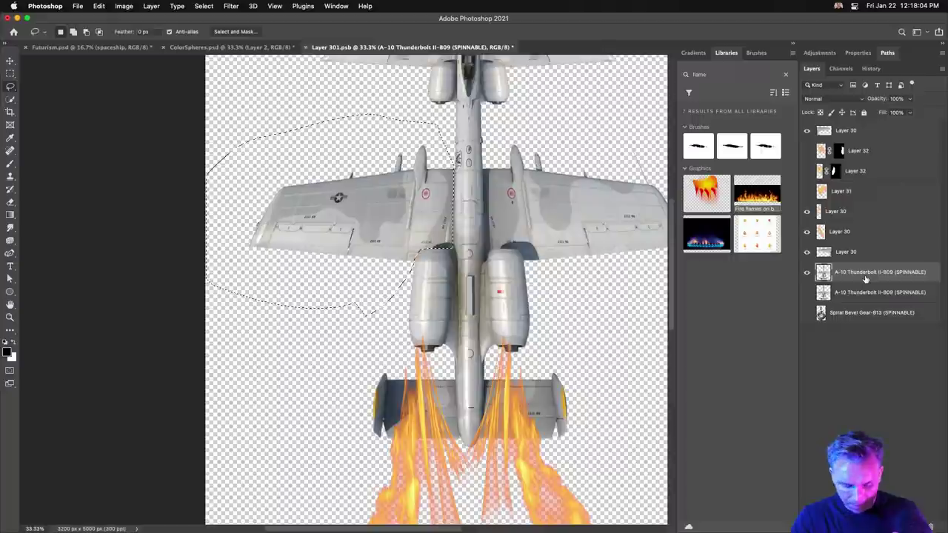
pyautogui.hotkey('ctrl', 'x')
pyautogui.hotkey('ctrl', 'v')
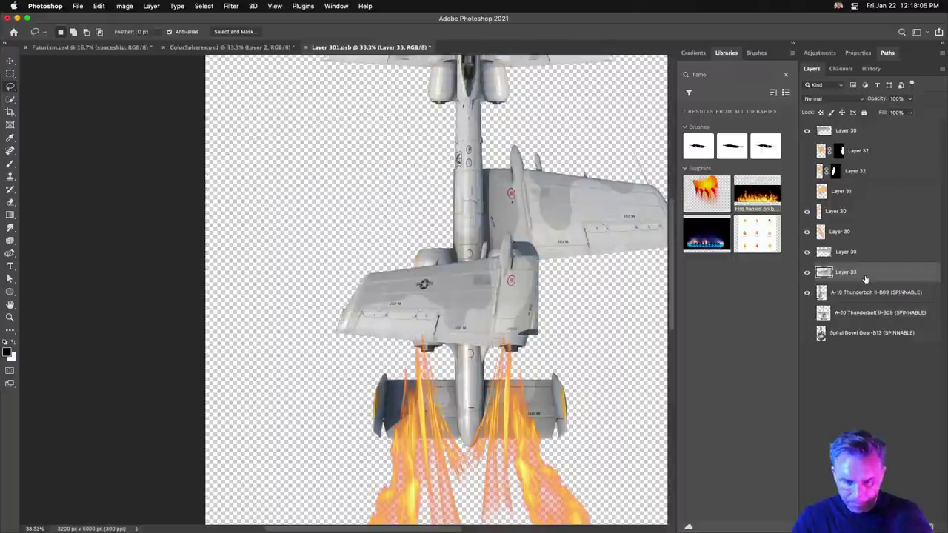
# Step: Skew and stretch the wing downward, then stack Layer 33 beneath the top A-10 layer
pyautogui.click(8, 59)
pyautogui.hotkey('ctrl', 't')
pyautogui.rightClick(455, 264)
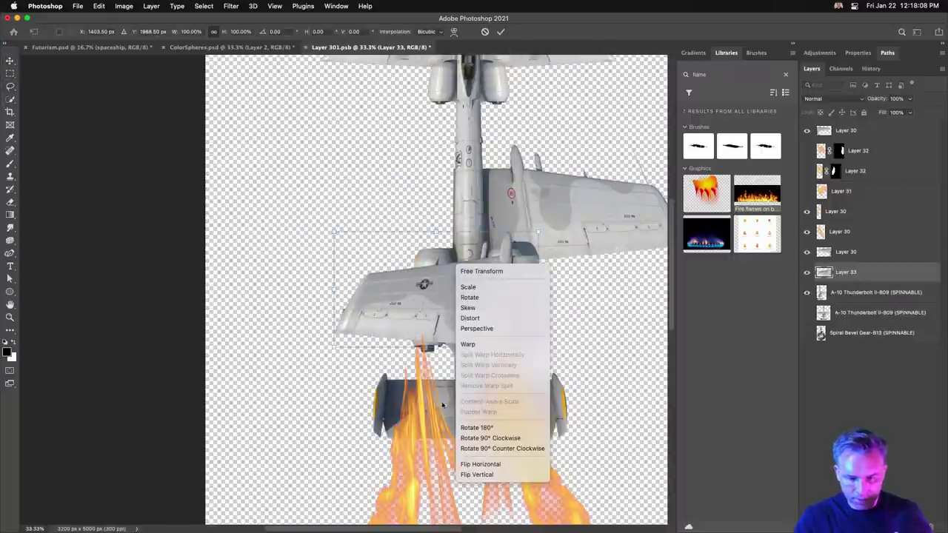
pyautogui.click(468, 307)
pyautogui.moveTo(335, 290); pyautogui.dragTo(264, 474)
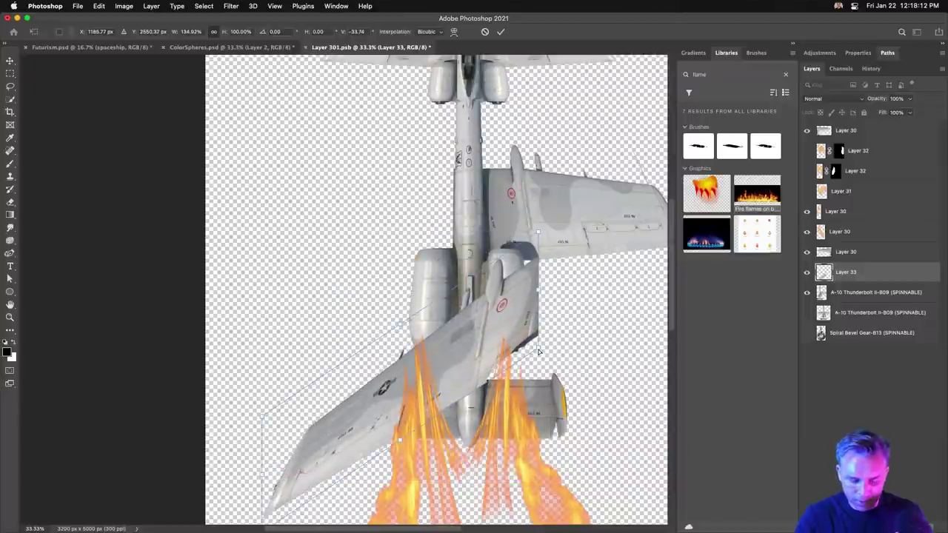
pyautogui.moveTo(538, 352); pyautogui.dragTo(324, 298)
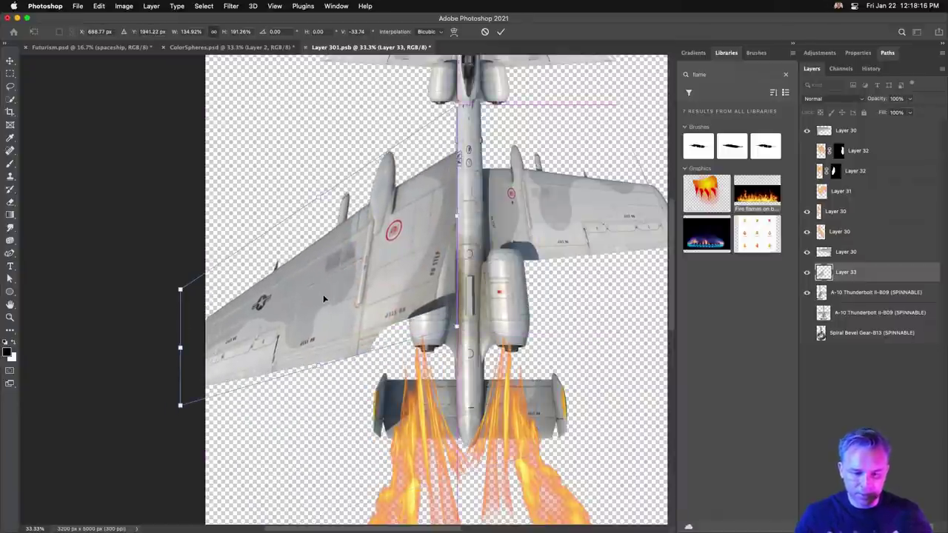
pyautogui.press('super+minus')
pyautogui.press('Return')
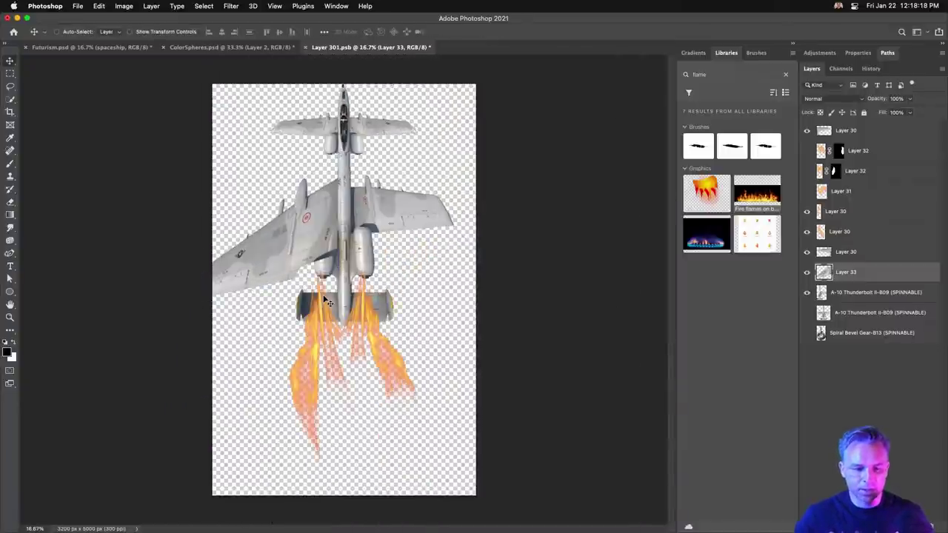
pyautogui.moveTo(868, 276); pyautogui.dragTo(868, 302)
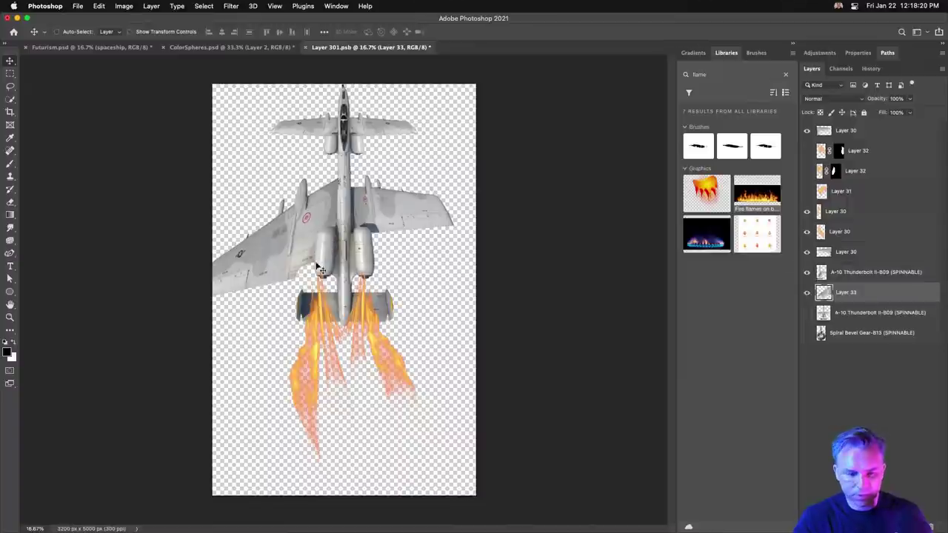
# Step: Widen the canvas to 4000 px
pyautogui.click(123, 6)
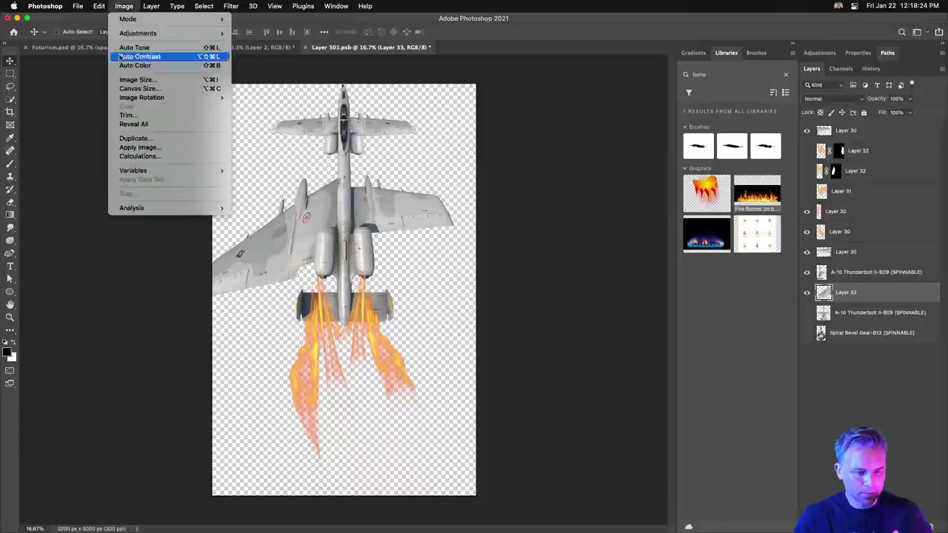
pyautogui.click(145, 87)
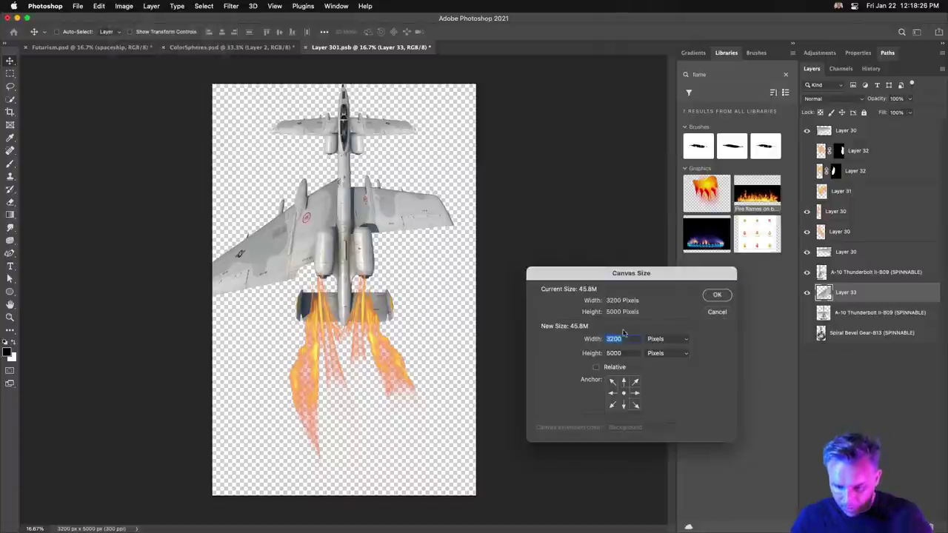
pyautogui.write('4000')
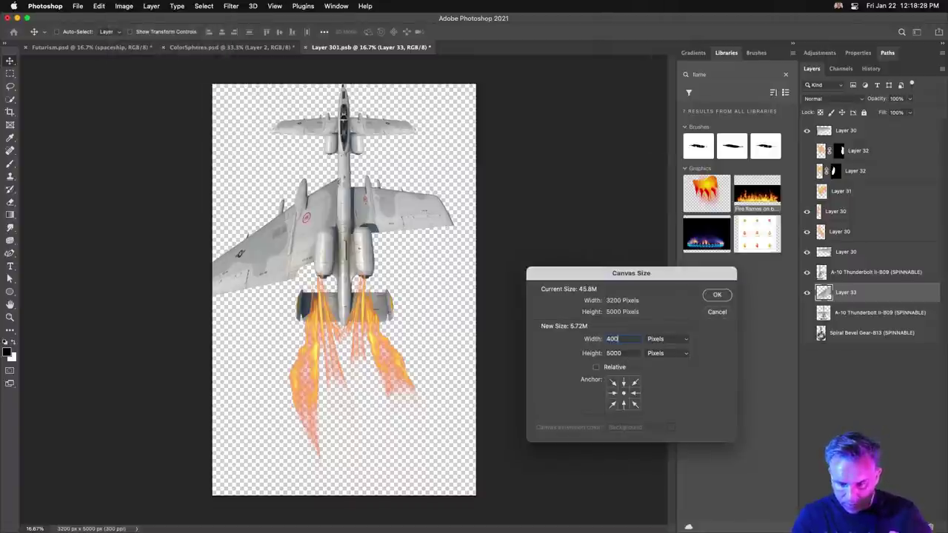
pyautogui.click(724, 298)
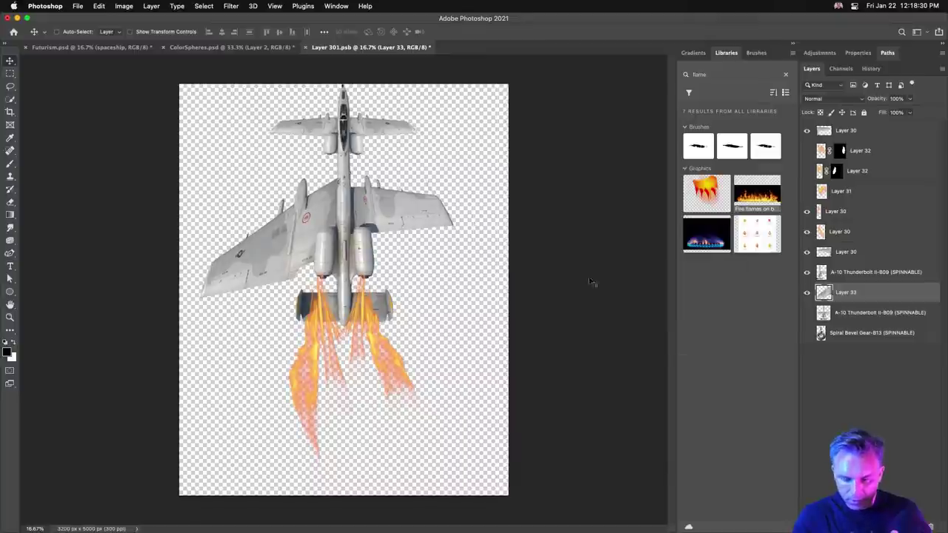
# Step: Stretch both Layer 30 flame layers to about twice their length (H 219%)
pyautogui.click(841, 214)
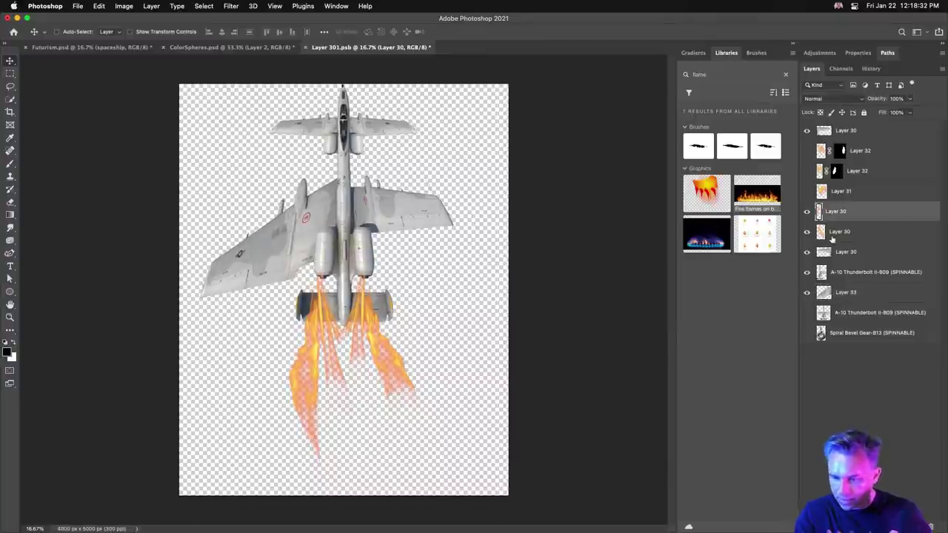
pyautogui.keyDown('shift'); pyautogui.click(837, 235); pyautogui.keyUp('shift')
pyautogui.press('super+t')
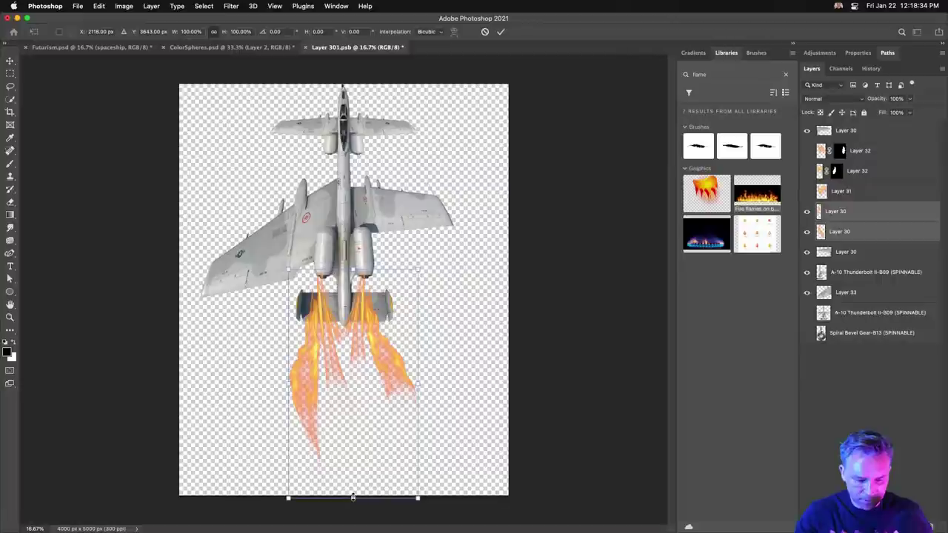
pyautogui.moveTo(353, 498); pyautogui.dragTo(354, 527)
pyautogui.press('super+minus')
pyautogui.press('super+minus')
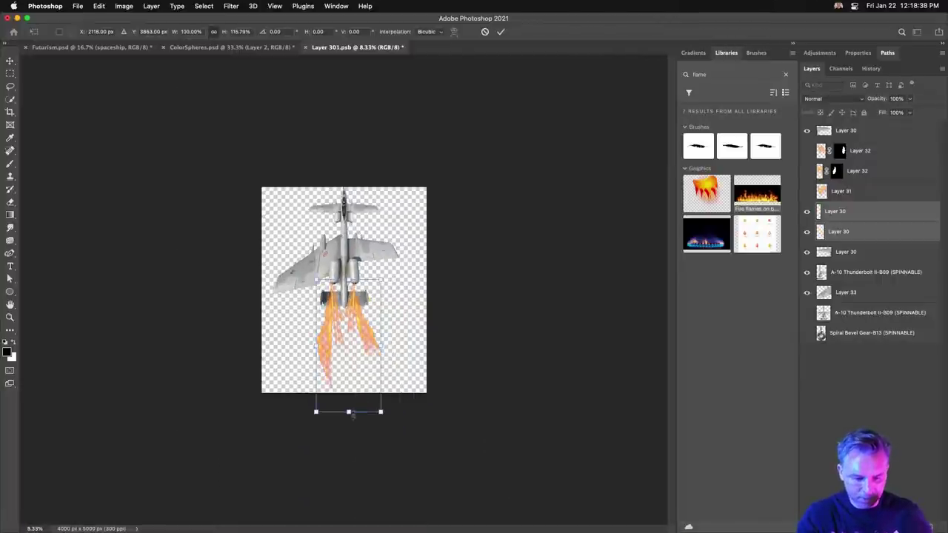
pyautogui.moveTo(349, 412); pyautogui.dragTo(353, 527)
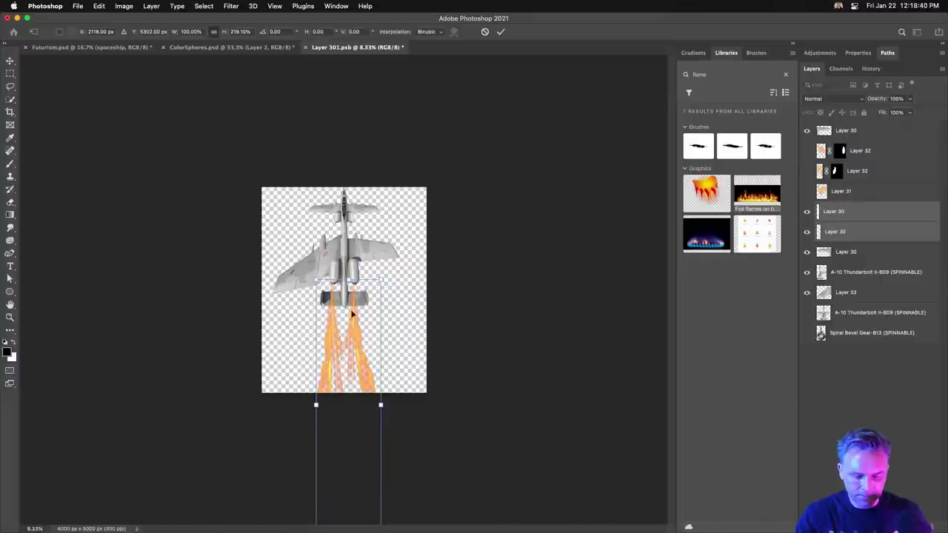
pyautogui.press('Return')
# Step: Set the canvas height to 7000 px, anchored at the top
pyautogui.click(124, 6)
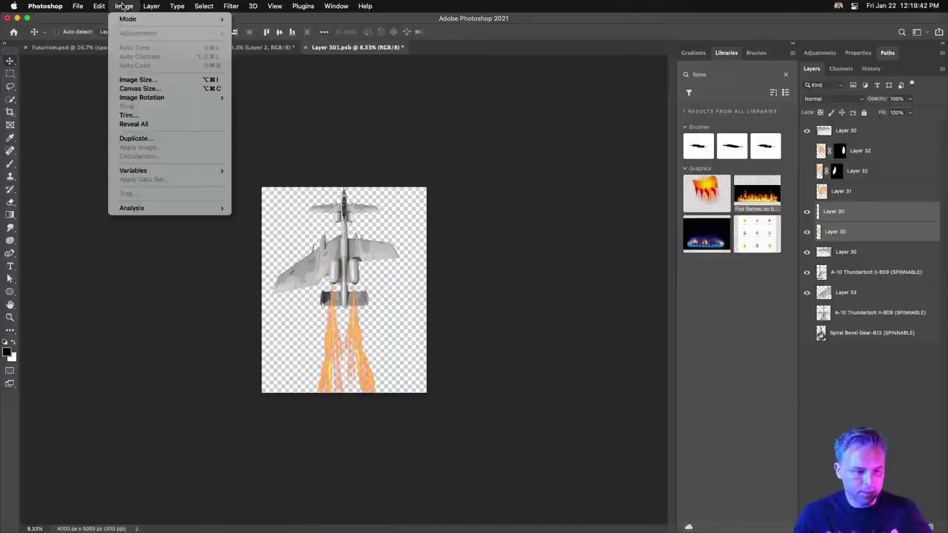
pyautogui.click(145, 87)
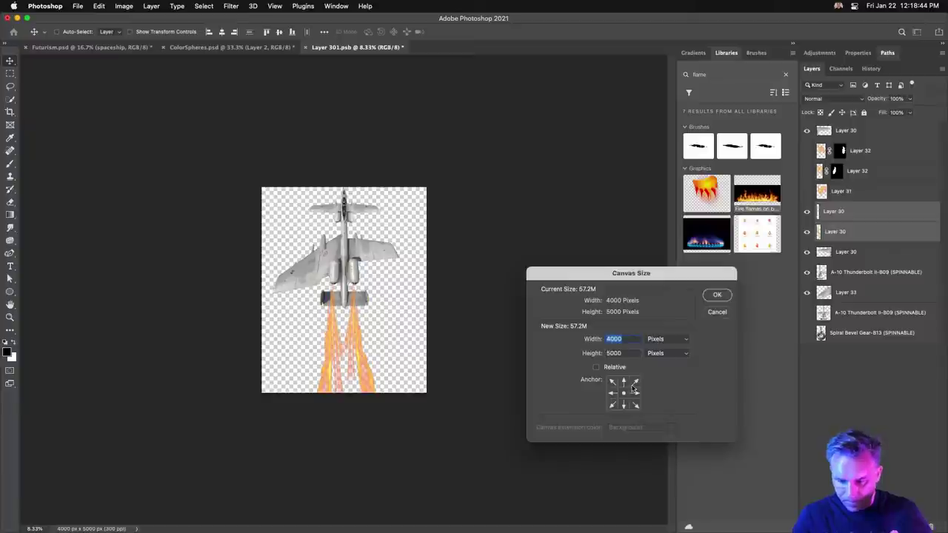
pyautogui.click(623, 382)
pyautogui.press('Tab')
pyautogui.write('7')
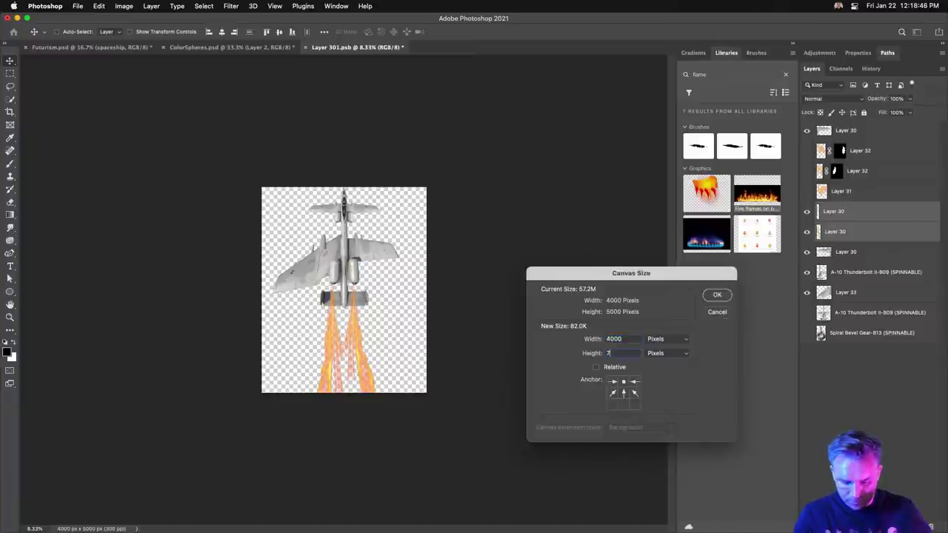
pyautogui.write('000')
pyautogui.press('Return')
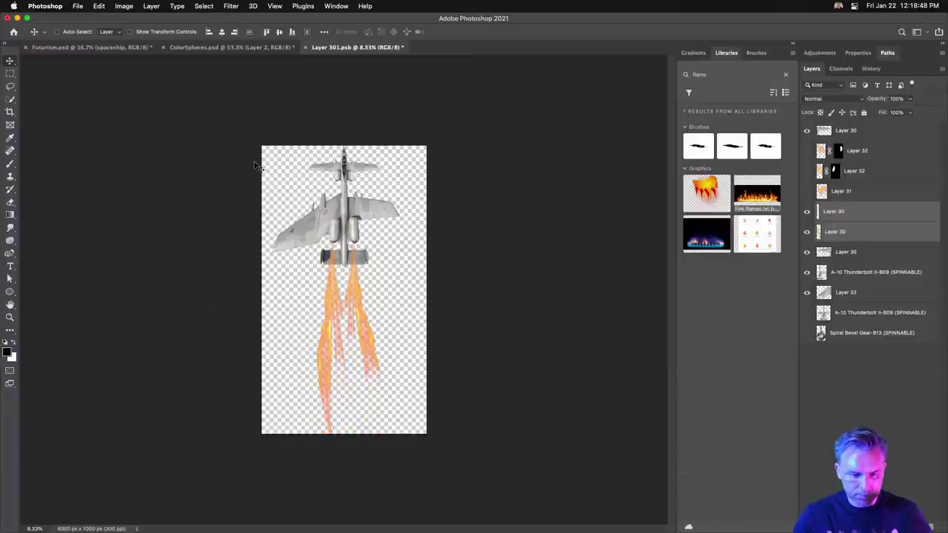
# Step: Duplicate the wing layer, flip it horizontally, and move it to the plane's right side
pyautogui.click(845, 295)
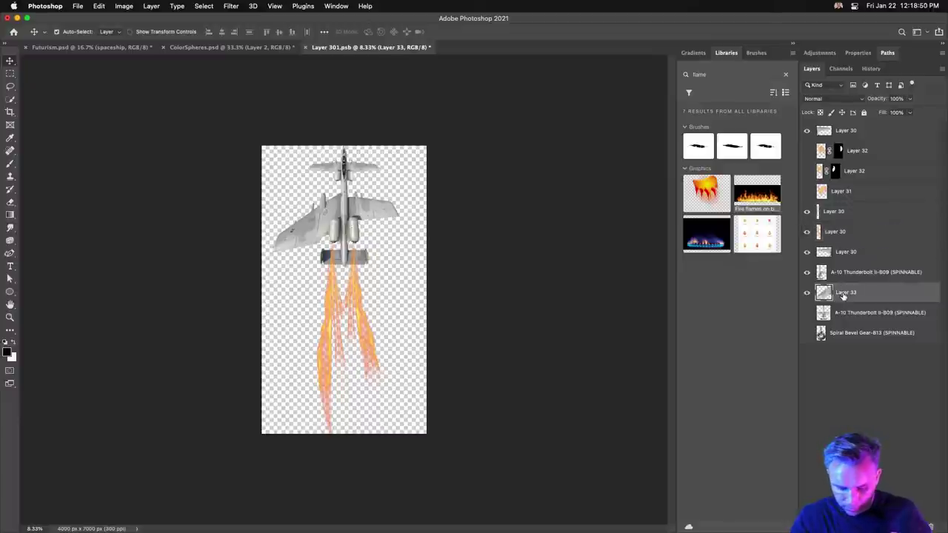
pyautogui.press('super+j')
pyautogui.press('super+t')
pyautogui.rightClick(310, 239)
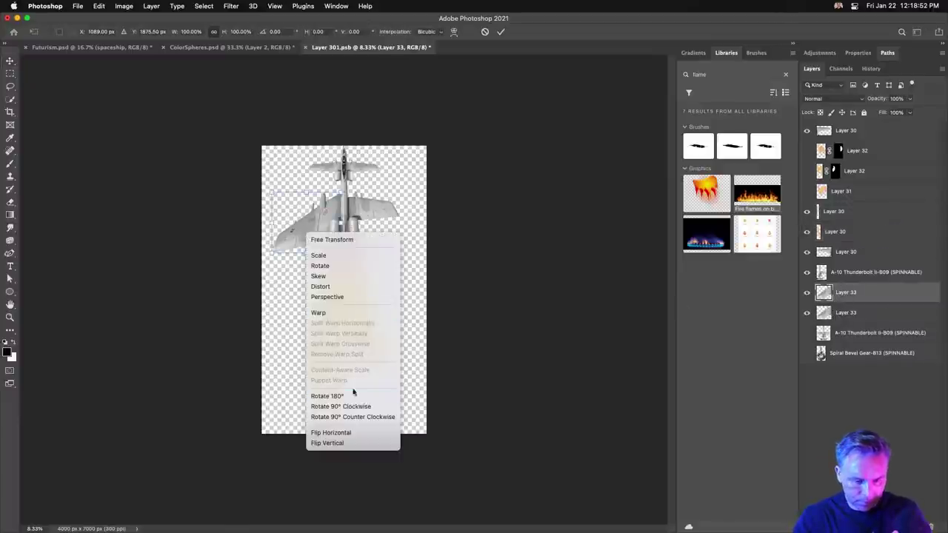
pyautogui.click(342, 431)
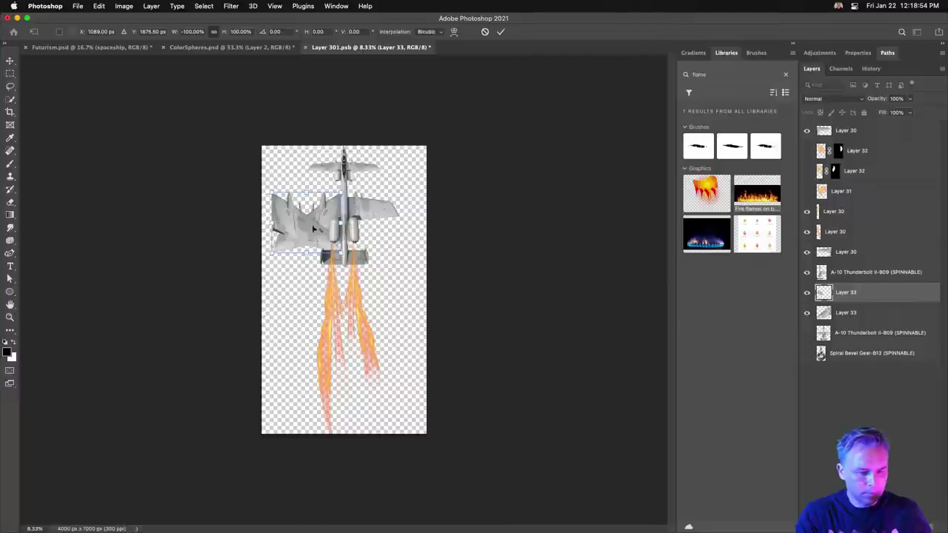
pyautogui.moveTo(304, 230); pyautogui.dragTo(377, 228)
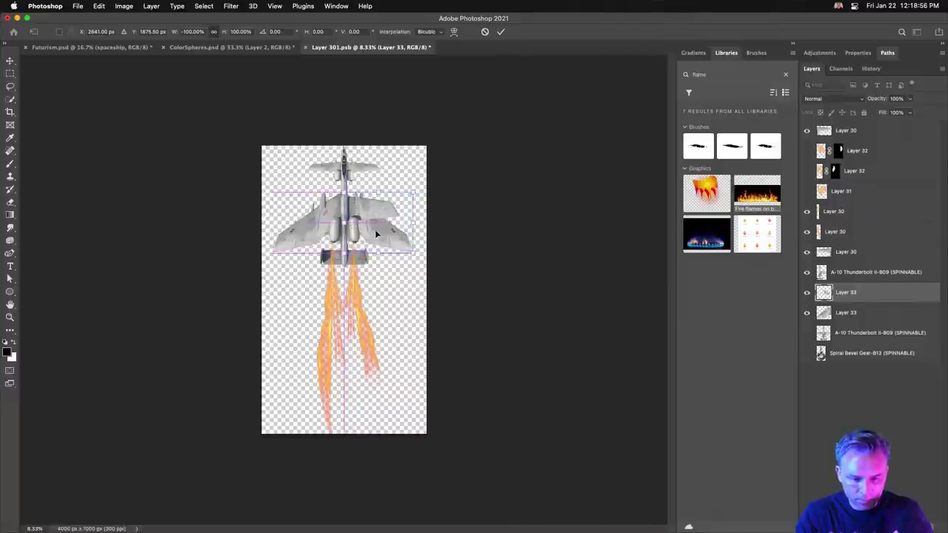
pyautogui.press('Return')
# Step: Lasso the A-10's right wing and rotate it to sweep back
pyautogui.click(844, 272)
pyautogui.press('super+plus')
pyautogui.press('super+plus')
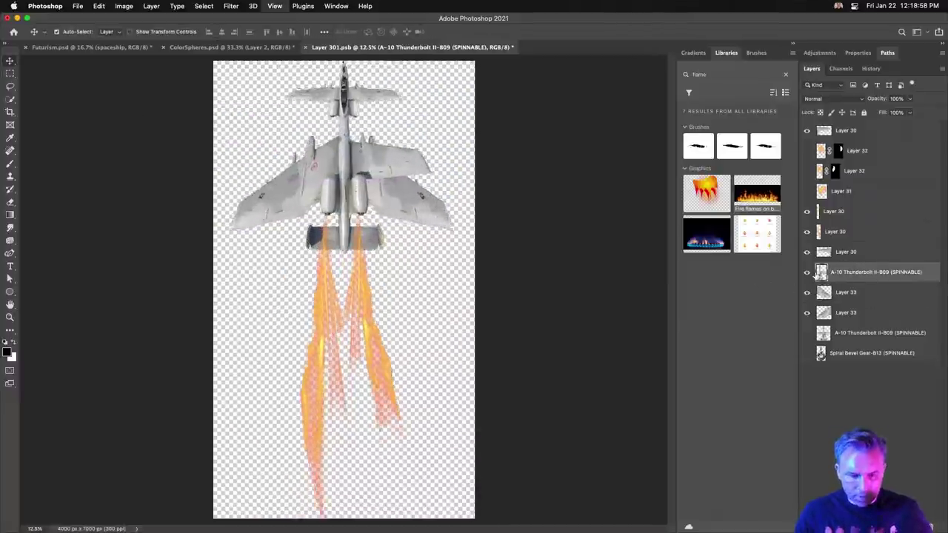
pyautogui.scroll(5, 355, 260)
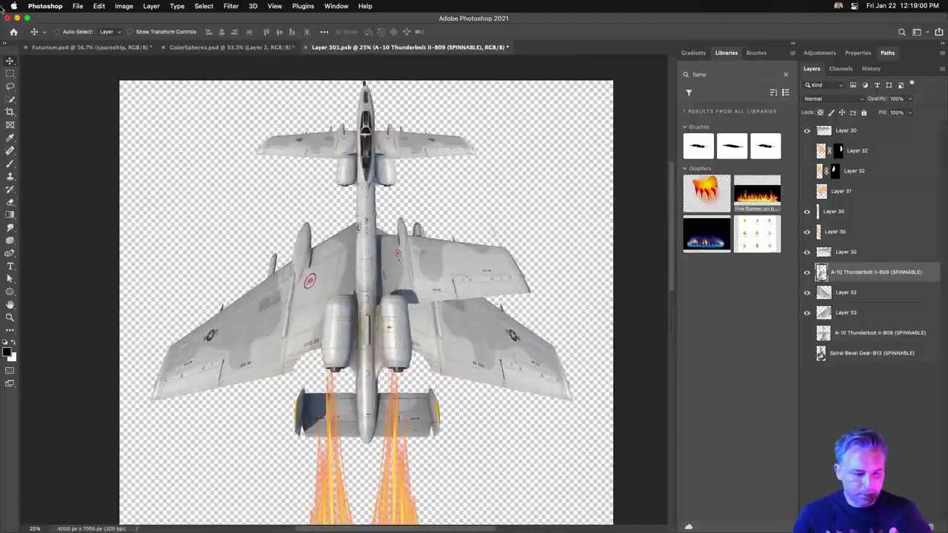
pyautogui.click(9, 87)
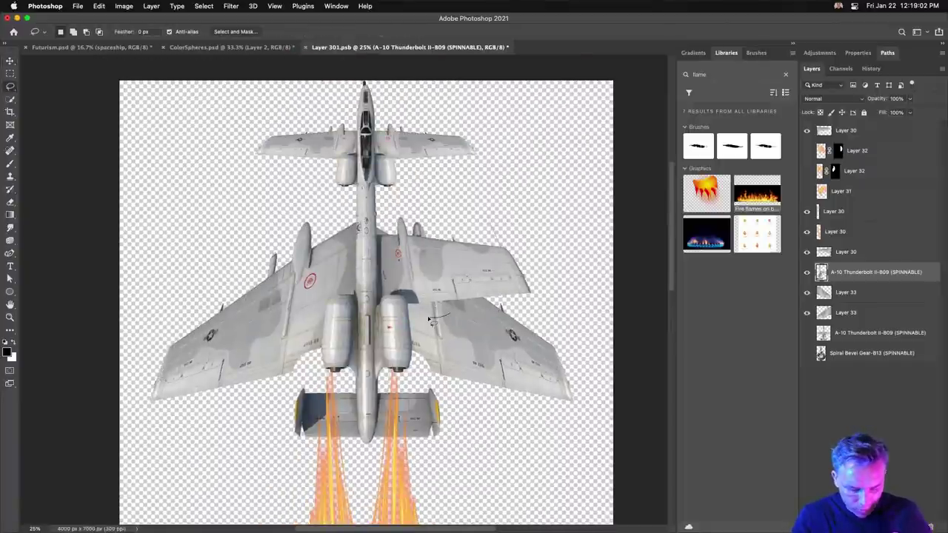
pyautogui.moveTo(429, 320)
pyautogui.mouseDown()
pyautogui.moveTo(380, 297)
pyautogui.moveTo(379, 213)
pyautogui.moveTo(523, 217)
pyautogui.moveTo(578, 277)
pyautogui.moveTo(572, 289)
pyautogui.moveTo(494, 277)
pyautogui.moveTo(529, 296)
pyautogui.mouseUp()
pyautogui.hotkey('ctrl', 't')
pyautogui.press('Return')
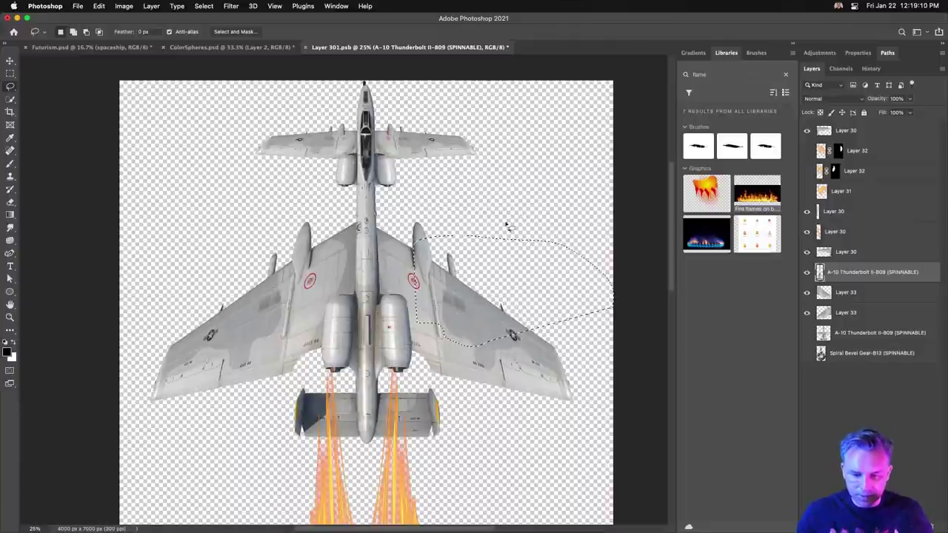
pyautogui.hotkey('ctrl', 'd')
# Step: Save and close Layer 301.psb, then reopen the spaceship smart object
pyautogui.hotkey('ctrl', '-')
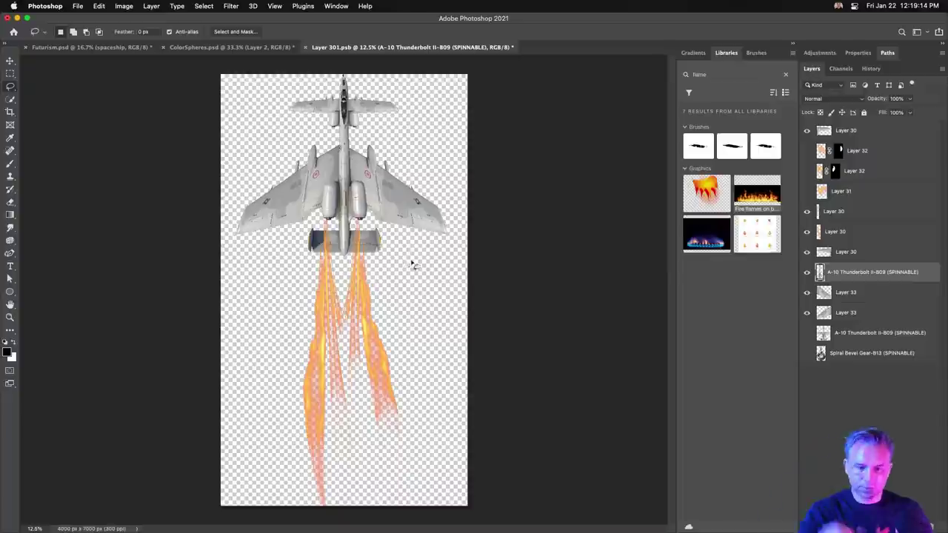
pyautogui.hotkey('ctrl', 's')
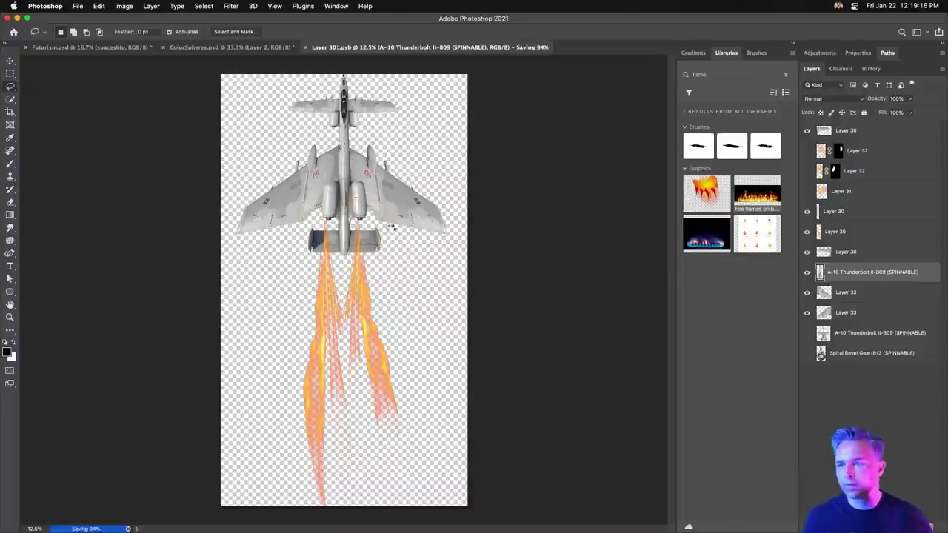
pyautogui.hotkey('ctrl', 'w')
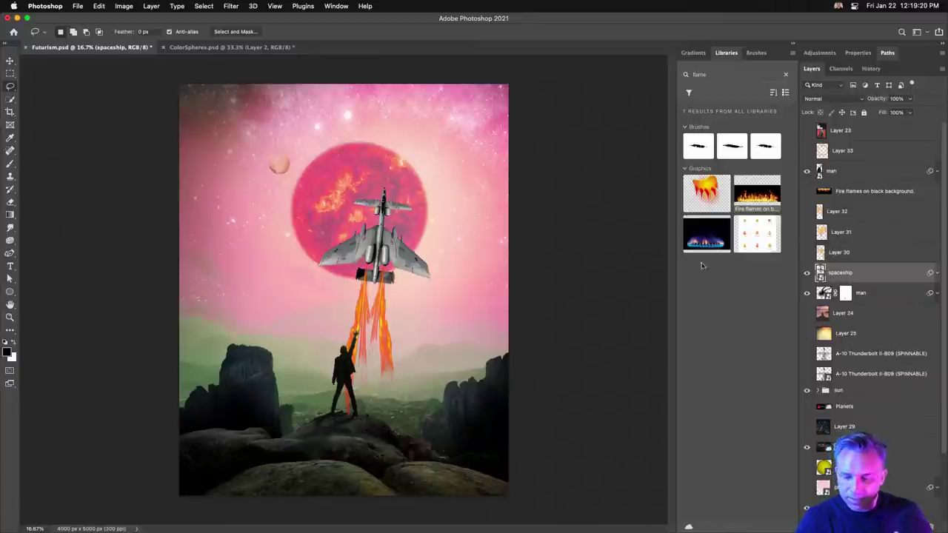
pyautogui.doubleClick(821, 273)
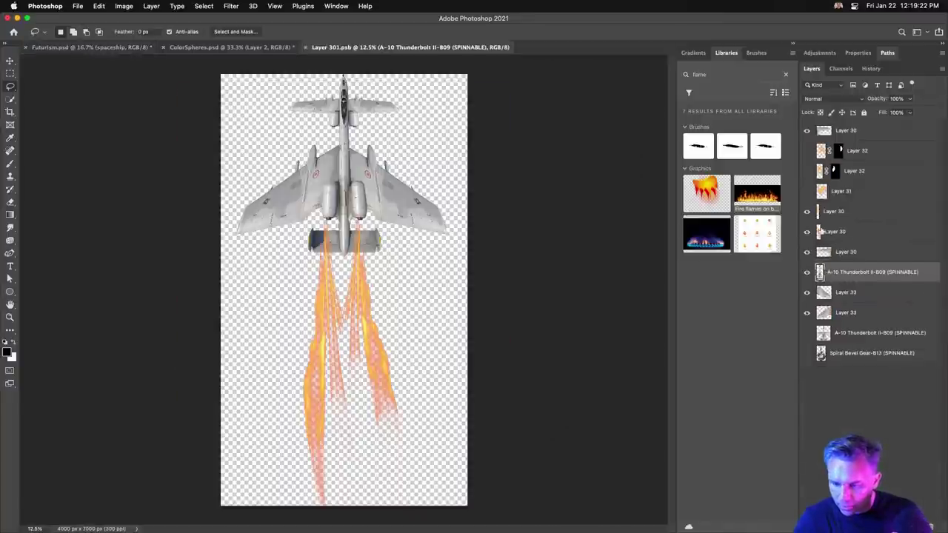
# Step: Group both flame layers, clip a Brightness/Contrast adjustment at brightness 74, then save and close
pyautogui.click(847, 213)
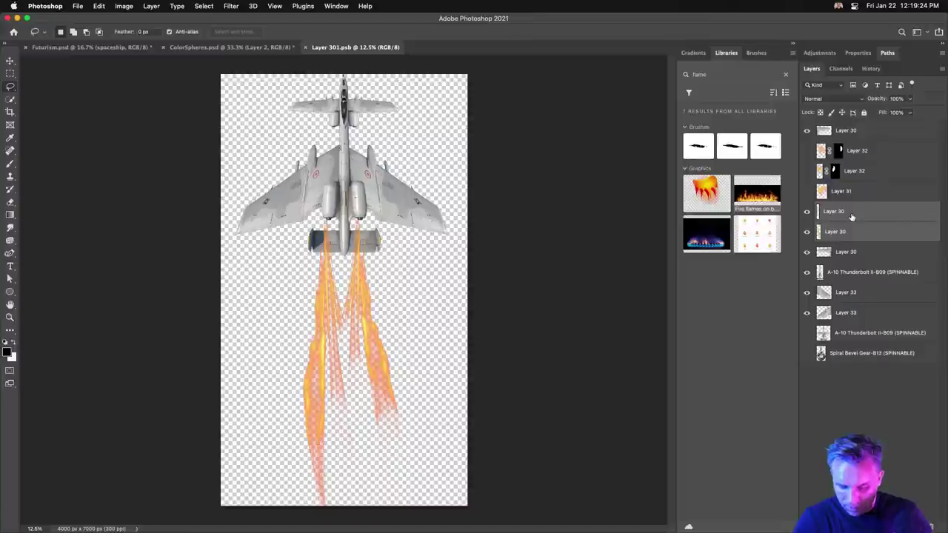
pyautogui.press('super+g')
pyautogui.click(876, 522)
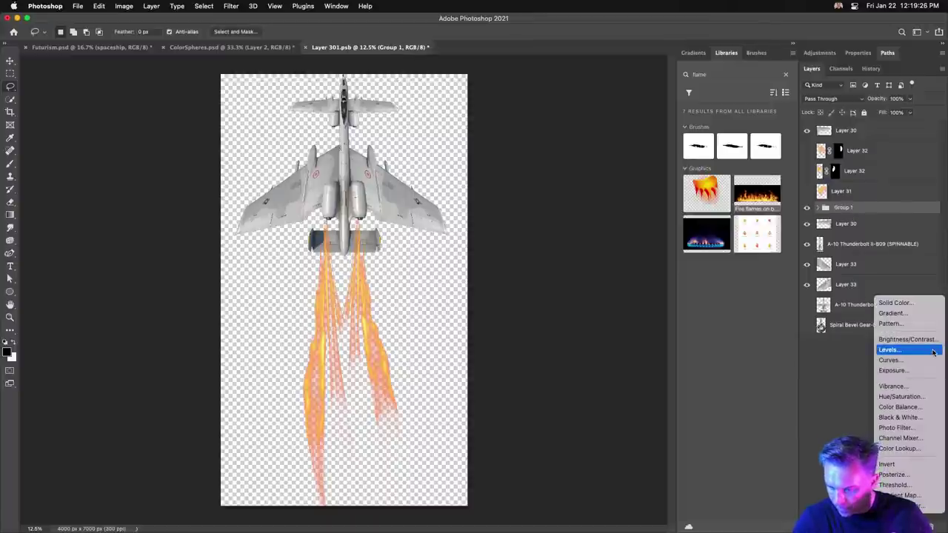
pyautogui.click(932, 339)
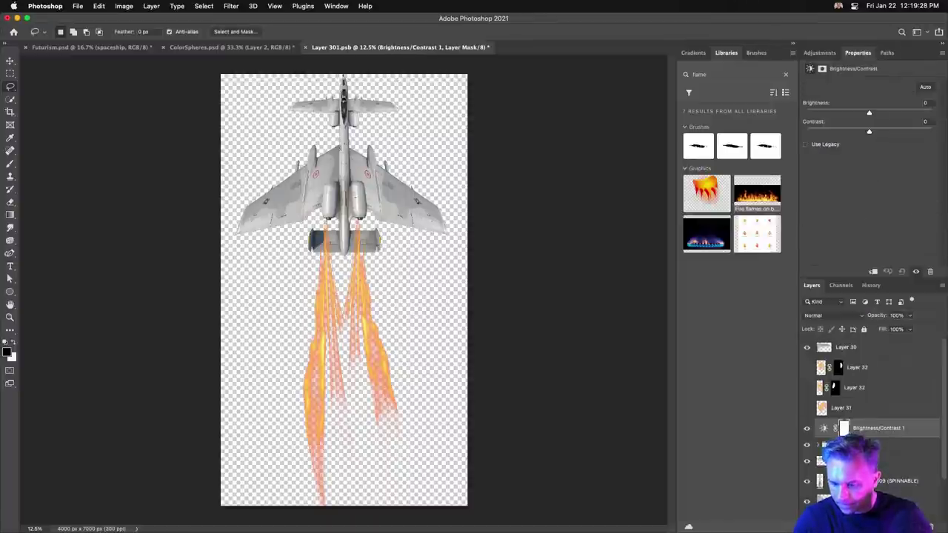
pyautogui.keyDown('alt'); pyautogui.click(870, 437); pyautogui.keyUp('alt')
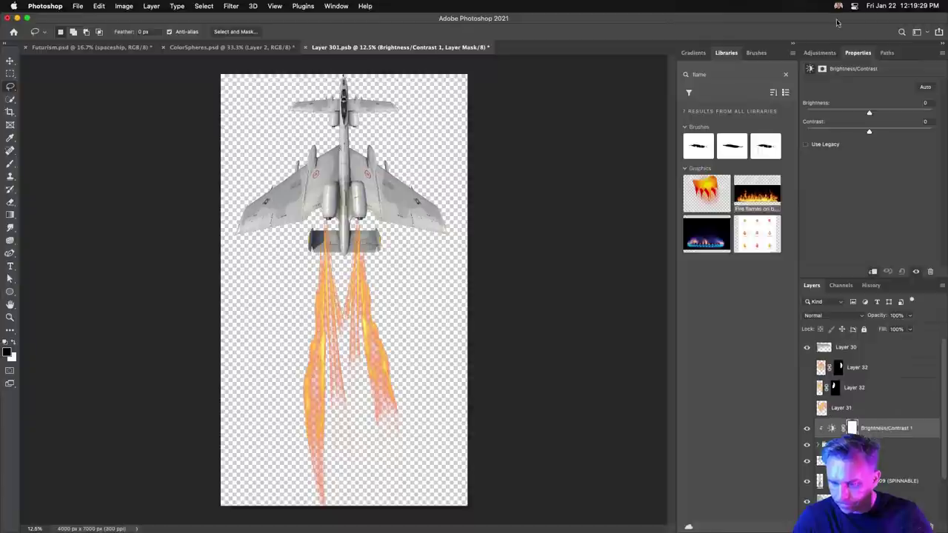
pyautogui.click(900, 113)
pyautogui.press('super+s')
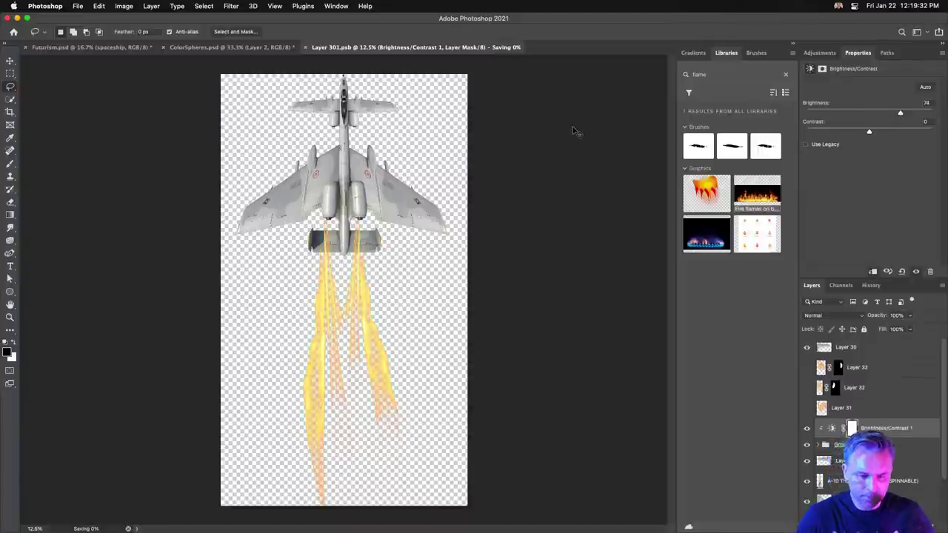
pyautogui.click(312, 48)
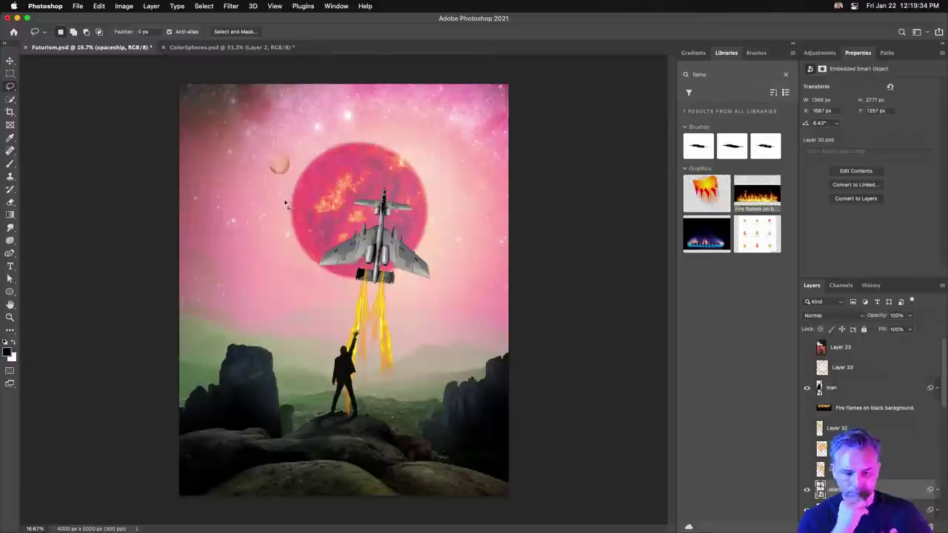
# Step: Scale the spaceship down to 1152 × 2336 px and add empty Layer 34 above it
pyautogui.click(10, 62)
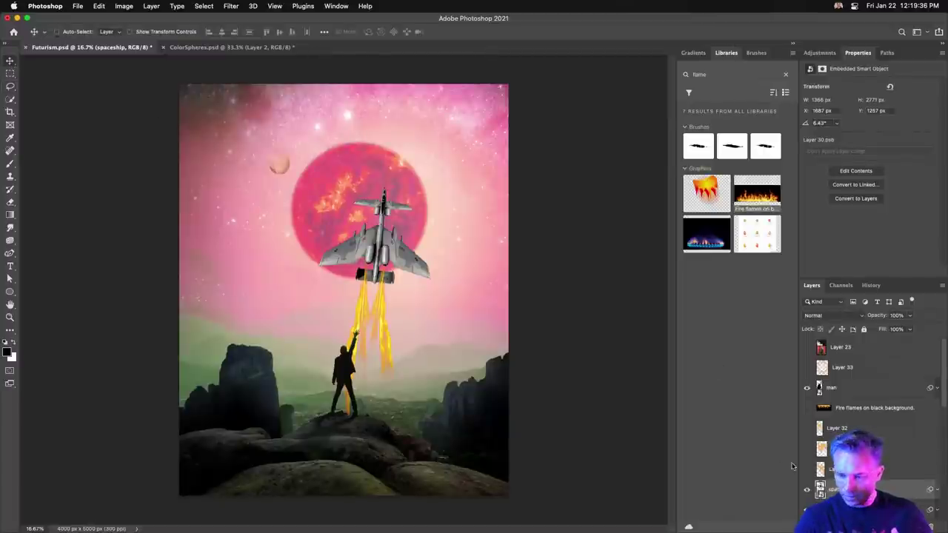
pyautogui.scroll(-3, 889, 430)
pyautogui.click(938, 421)
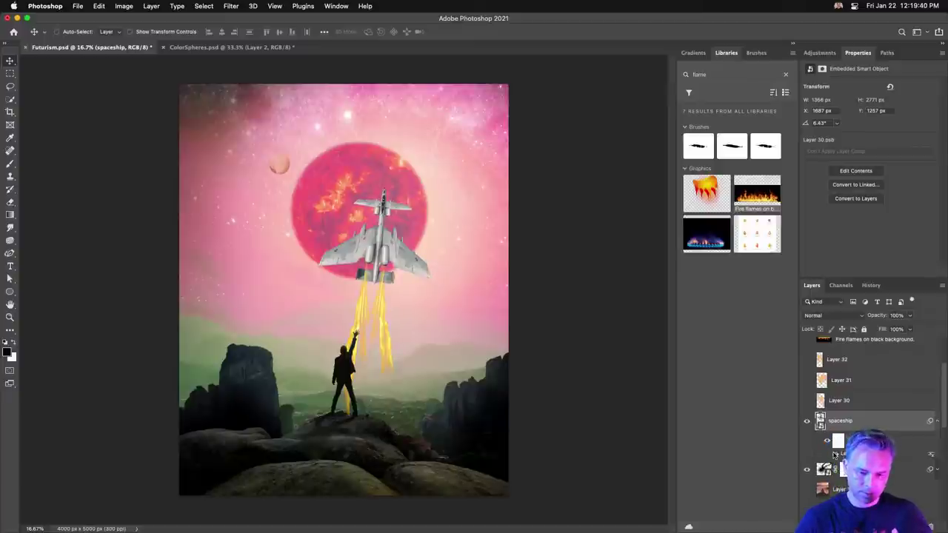
pyautogui.hotkey('ctrl', 't')
pyautogui.moveTo(295, 403); pyautogui.dragTo(308, 364)
pyautogui.press('Return')
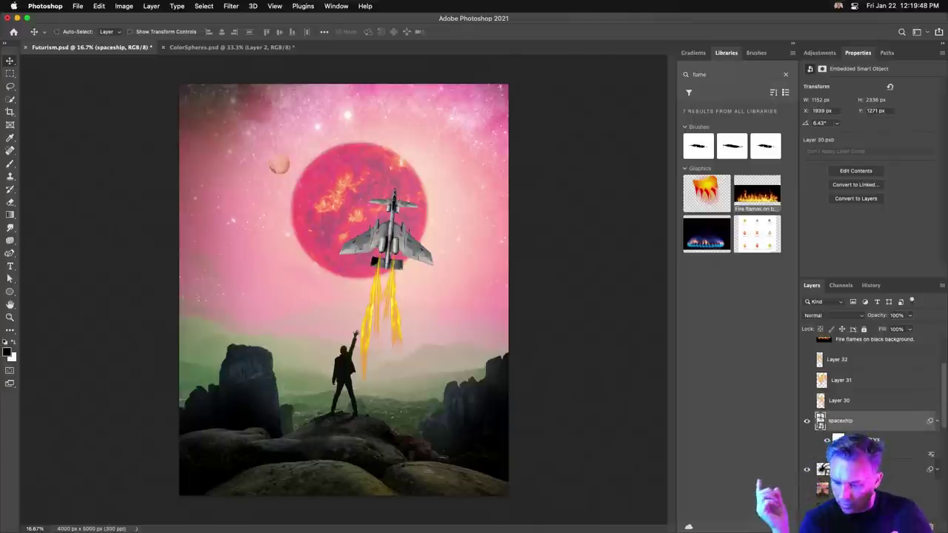
pyautogui.press('super+shift+alt+n')
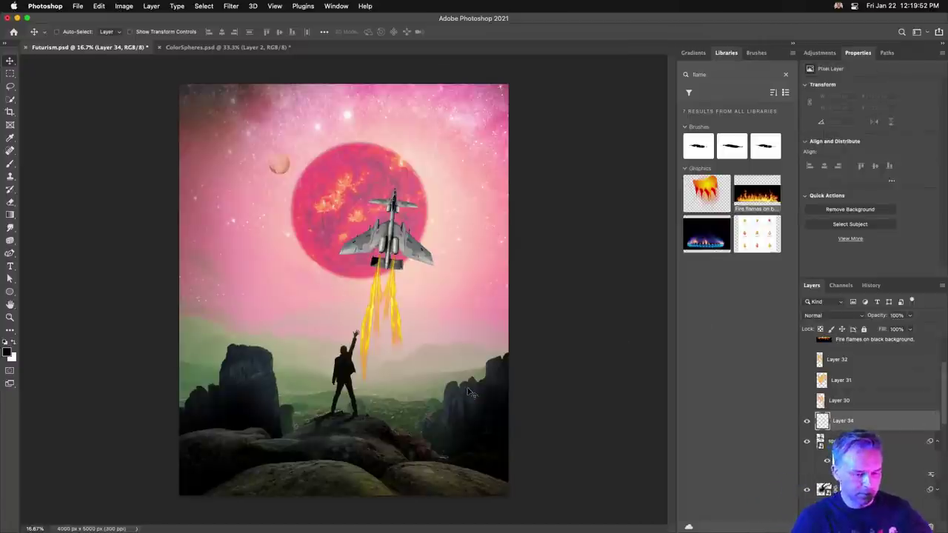
# Step: Brush a soft white glow on Layer 34 down the flames to the man's hand, adding Layer 35
pyautogui.click(14, 342)
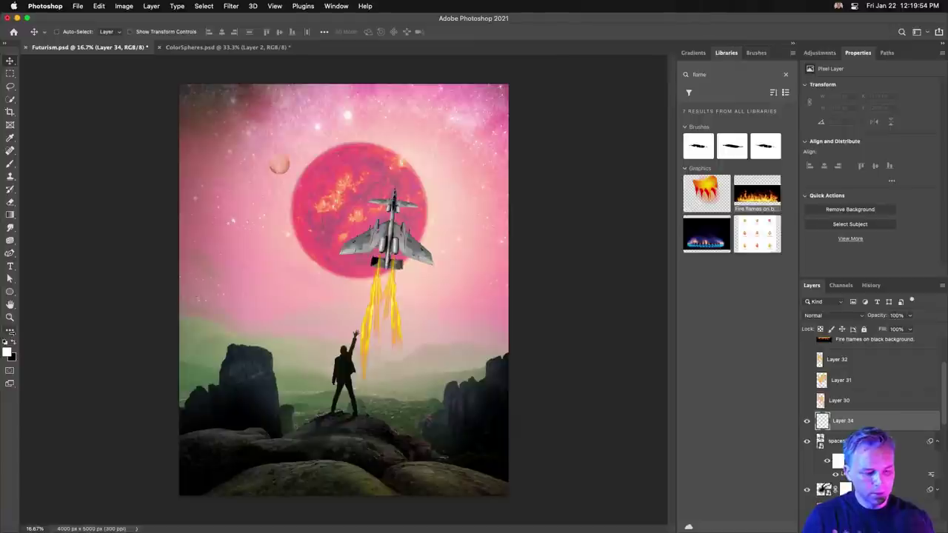
pyautogui.click(10, 164)
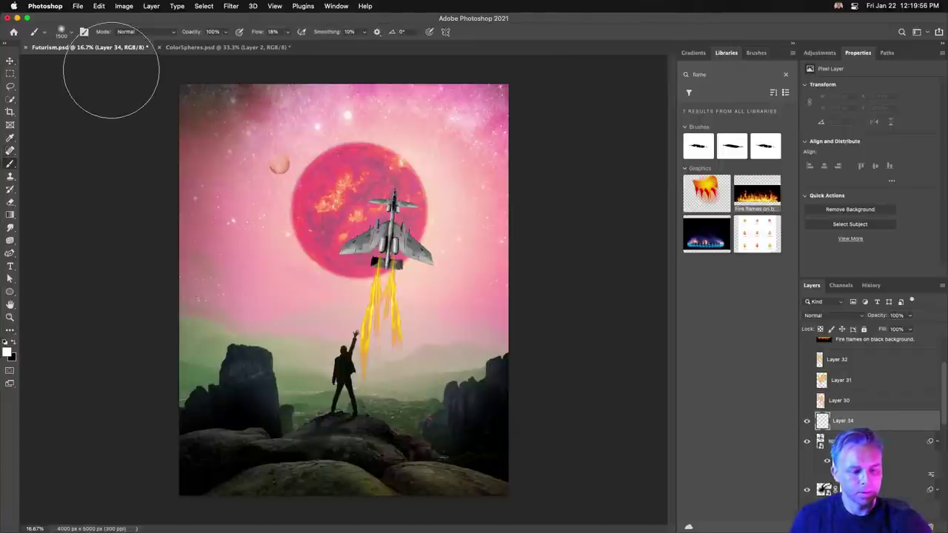
pyautogui.press('[')
pyautogui.press('[')
pyautogui.press('[')
pyautogui.press('[')
pyautogui.press('[')
pyautogui.press('[')
pyautogui.press('[')
pyautogui.press('[')
pyautogui.press('[')
pyautogui.press('[')
pyautogui.press('[')
pyautogui.press('[')
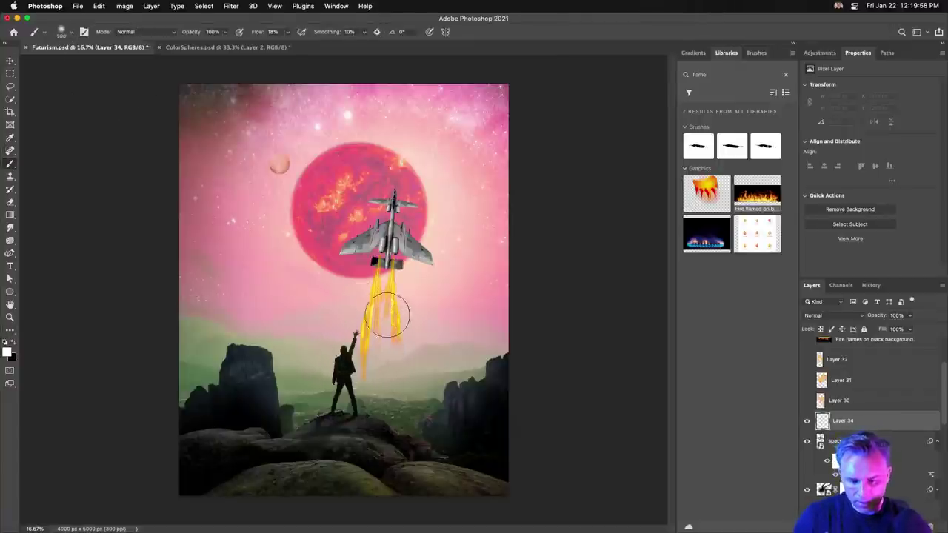
pyautogui.moveTo(398, 317)
pyautogui.mouseDown()
pyautogui.moveTo(401, 367)
pyautogui.moveTo(388, 285)
pyautogui.moveTo(393, 352)
pyautogui.moveTo(374, 361)
pyautogui.moveTo(366, 315)
pyautogui.moveTo(360, 363)
pyautogui.moveTo(365, 335)
pyautogui.moveTo(396, 318)
pyautogui.moveTo(389, 293)
pyautogui.moveTo(395, 367)
pyautogui.moveTo(389, 343)
pyautogui.moveTo(391, 355)
pyautogui.moveTo(397, 370)
pyautogui.moveTo(405, 362)
pyautogui.moveTo(381, 369)
pyautogui.moveTo(369, 328)
pyautogui.moveTo(381, 270)
pyautogui.moveTo(347, 373)
pyautogui.moveTo(402, 382)
pyautogui.mouseUp()
pyautogui.press('[')
pyautogui.press('[')
pyautogui.press('[')
pyautogui.press(']')
pyautogui.press(']')
pyautogui.press(']')
pyautogui.press(']')
pyautogui.press(']')
pyautogui.press('[')
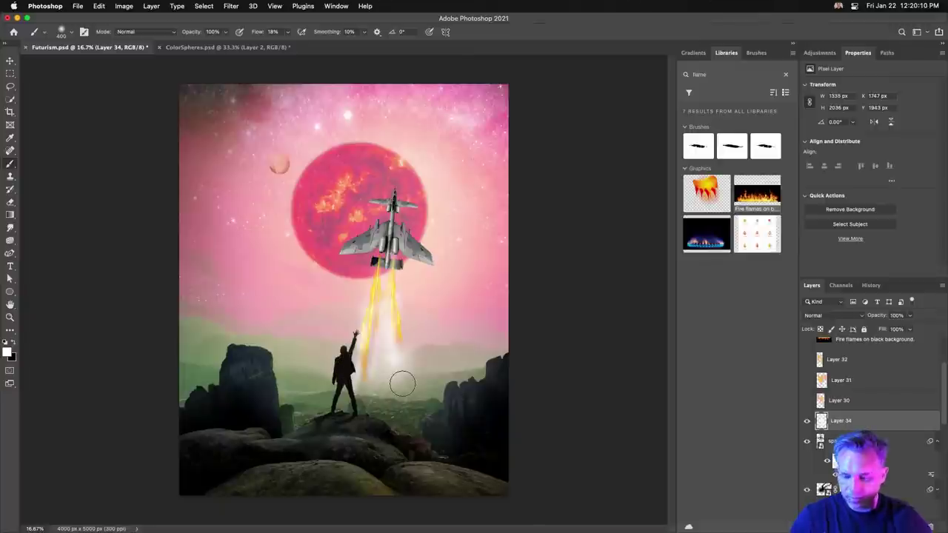
pyautogui.click(915, 523)
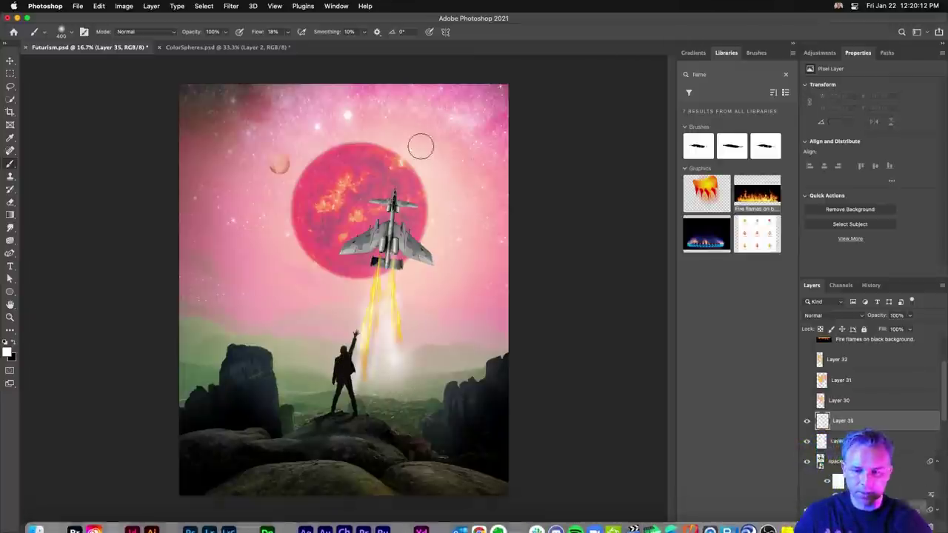
# Step: Stamp a white smoke cloud behind the man on Layer 35 with the 1989 px Cloud 6 brush
pyautogui.click(756, 53)
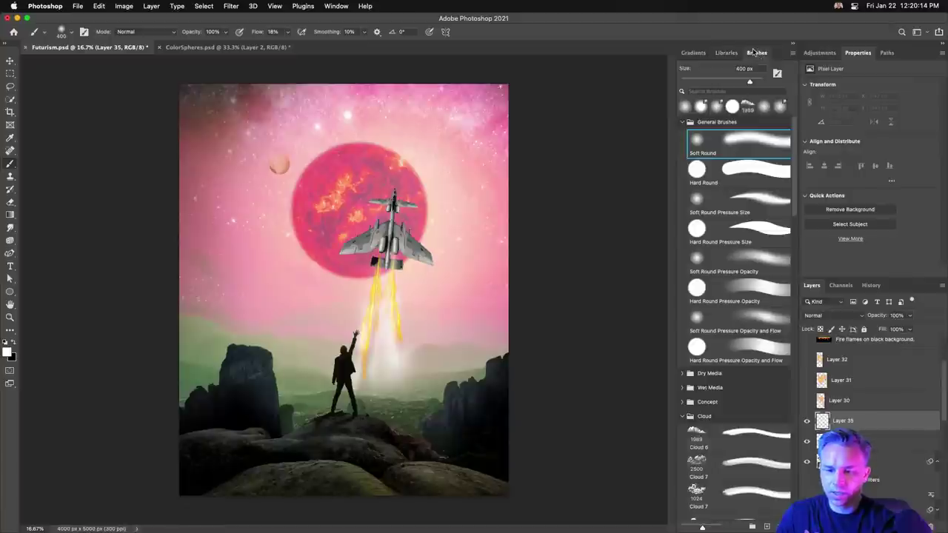
pyautogui.moveTo(675, 185)
pyautogui.mouseDown()
pyautogui.moveTo(469, 173)
pyautogui.moveTo(498, 185)
pyautogui.mouseUp()
pyautogui.click(505, 122)
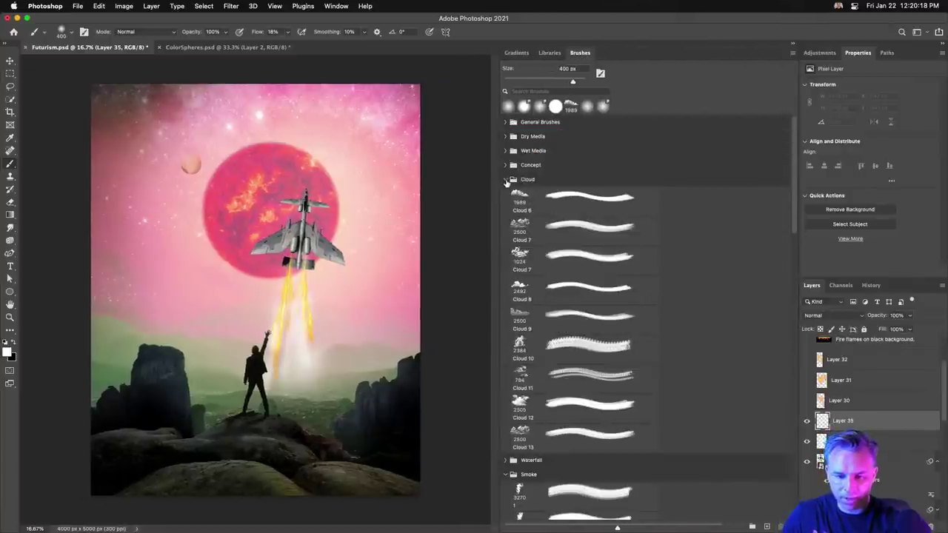
pyautogui.click(519, 198)
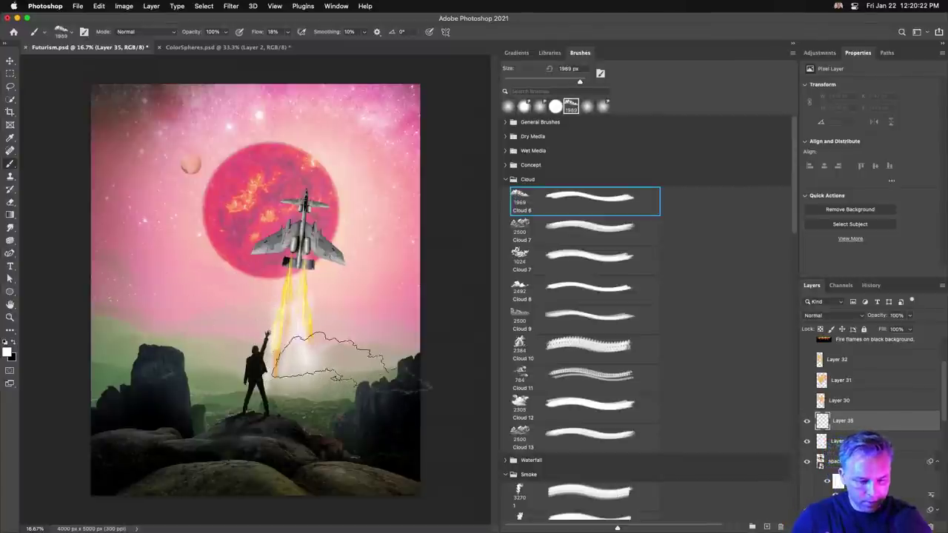
pyautogui.click(328, 364)
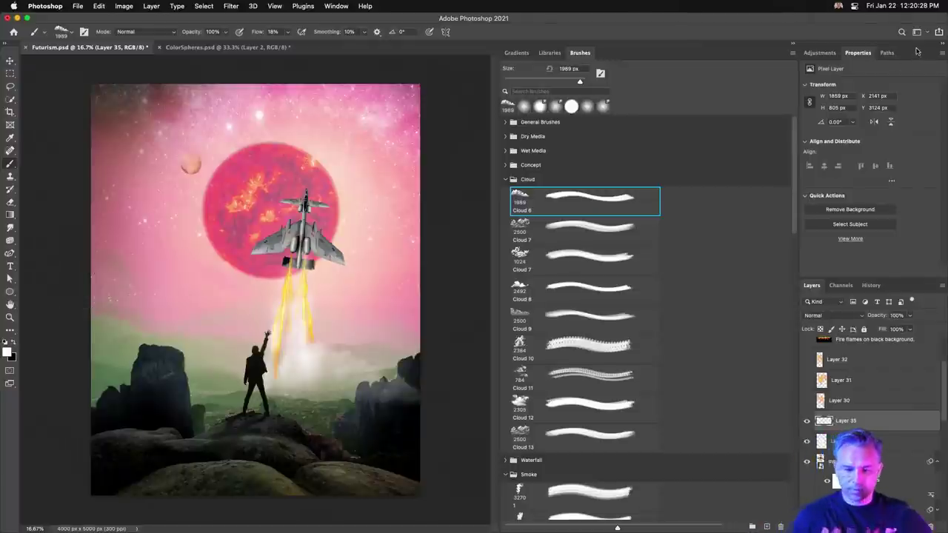
# Step: Collapse the properties panels and spaceship filter rows to tidy the Layers list
pyautogui.doubleClick(912, 52)
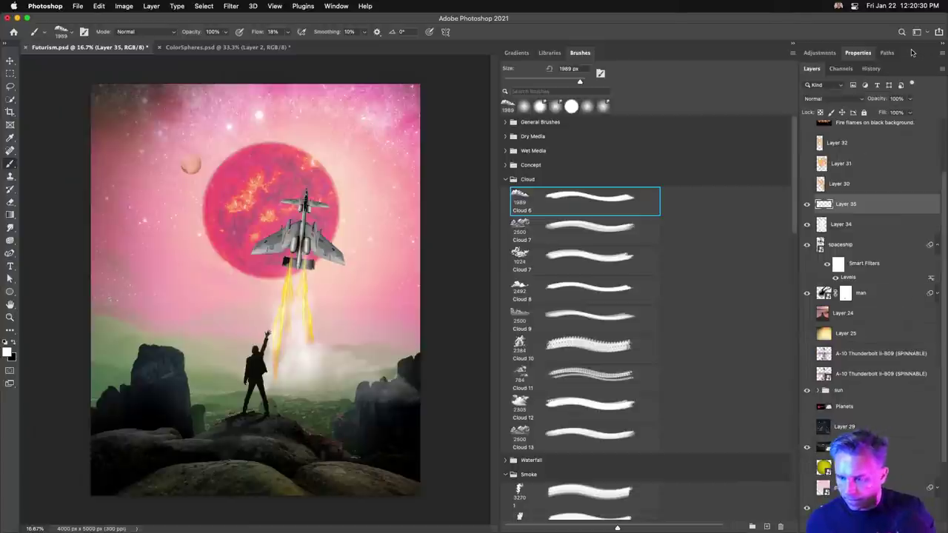
pyautogui.click(936, 247)
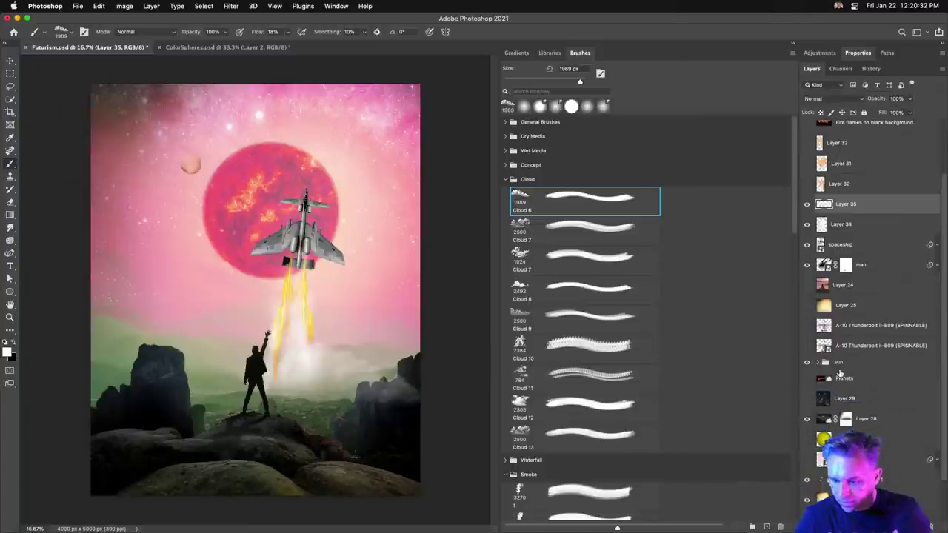
pyautogui.scroll(-2, 875, 427)
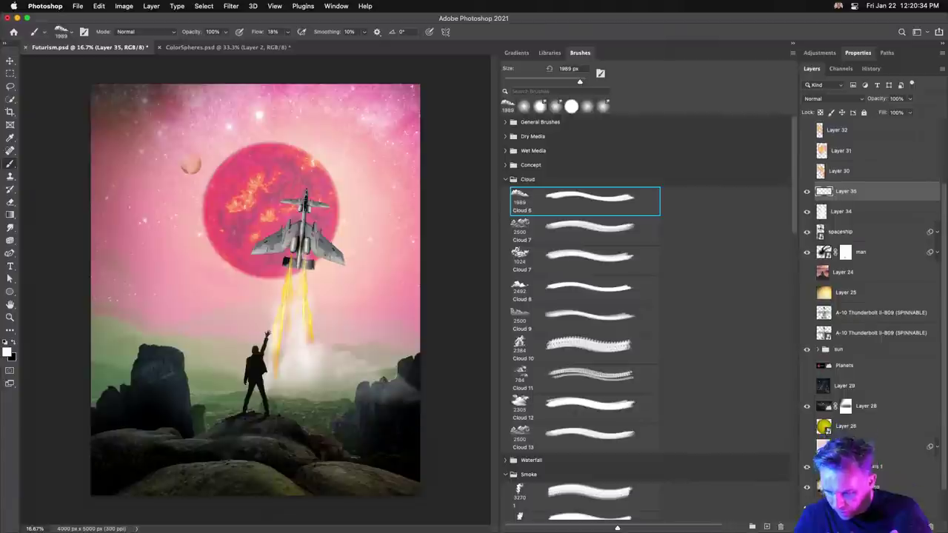
pyautogui.scroll(-1, 883, 468)
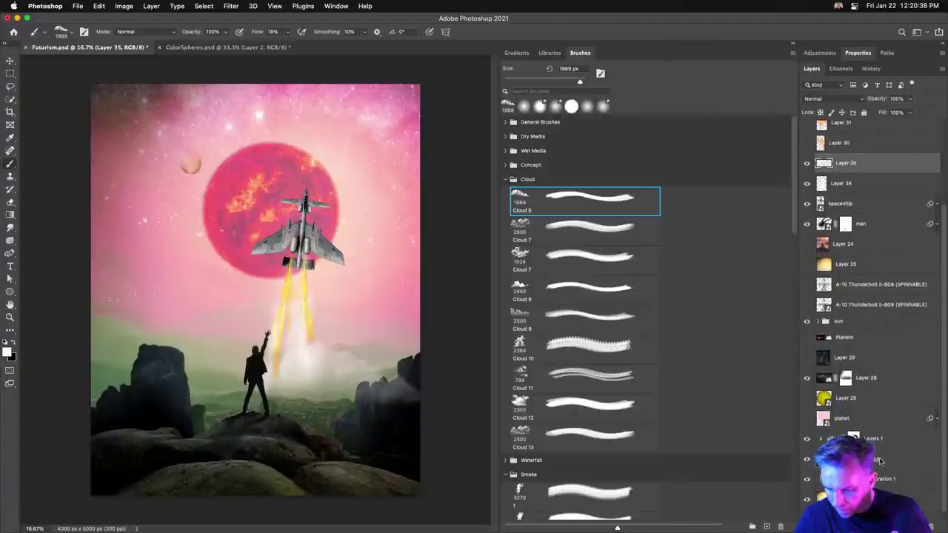
pyautogui.moveTo(880, 461); pyautogui.dragTo(895, 198)
pyautogui.scroll(-5, 839, 384)
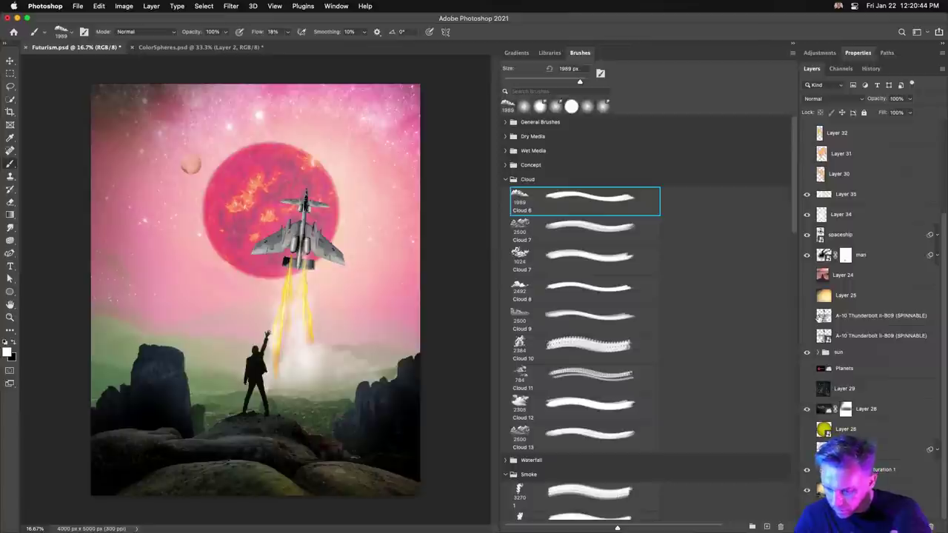
# Step: Move the man layer above Levels 1 in the layer stack
pyautogui.click(845, 261)
pyautogui.scroll(5, 858, 354)
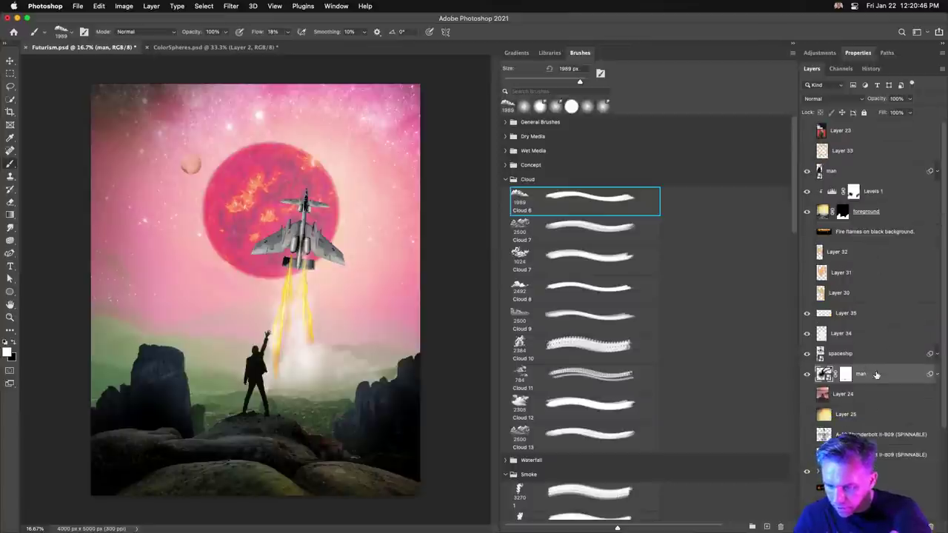
pyautogui.moveTo(876, 374); pyautogui.dragTo(837, 193)
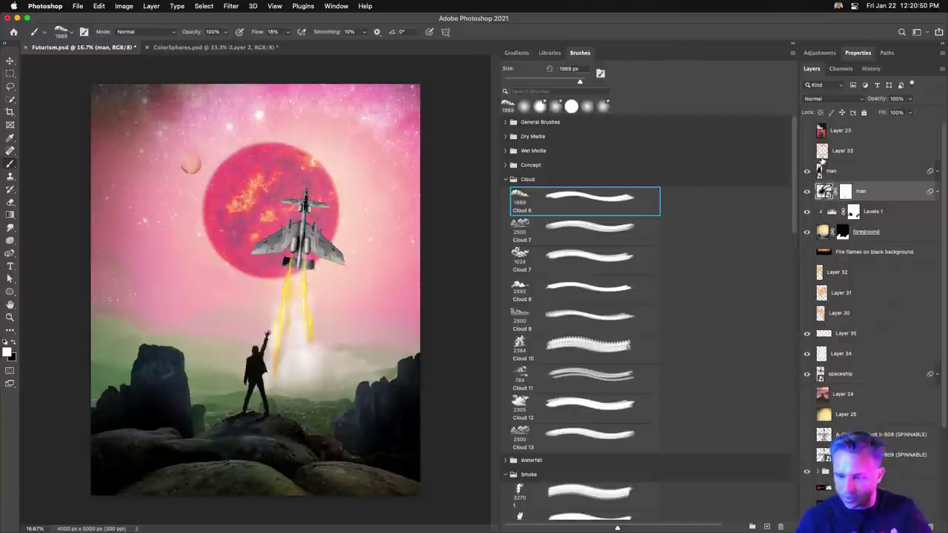
# Step: On new Layer 36 above Layer 35, stamp extra clouds around the plume base with the 2500 px Cloud 7 brush
pyautogui.click(852, 335)
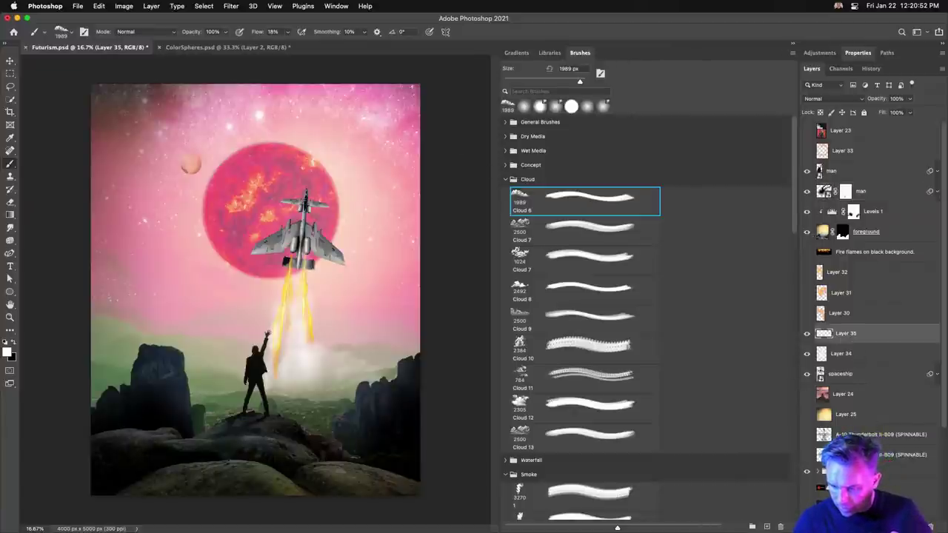
pyautogui.press('alt+shift+super+n')
pyautogui.click(520, 228)
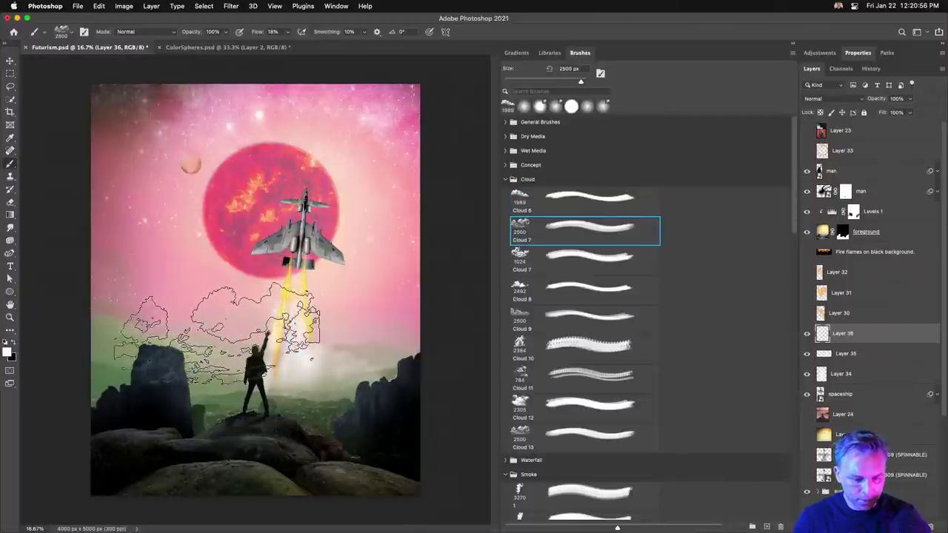
pyautogui.press('Right')
pyautogui.press('Right')
pyautogui.press('Right')
pyautogui.press('Right')
pyautogui.press('Right')
pyautogui.press('Right')
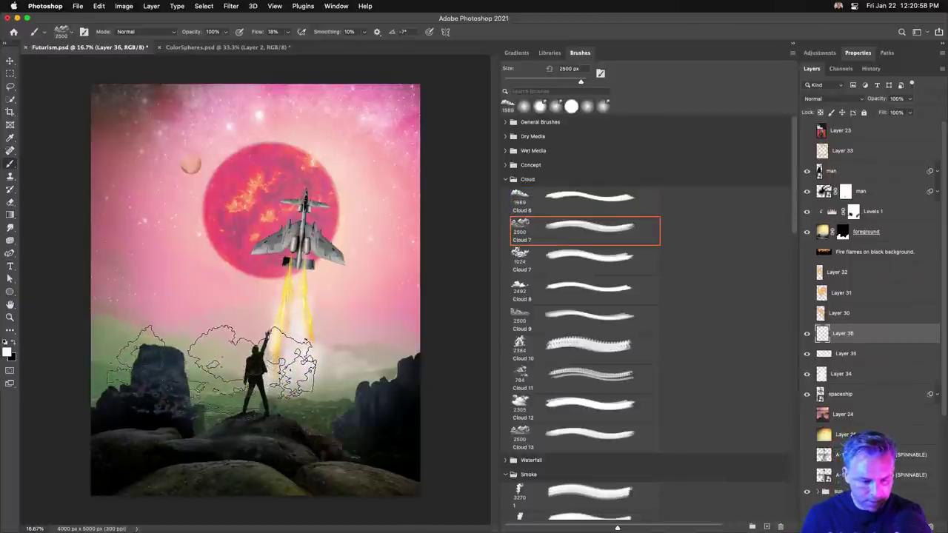
pyautogui.click(211, 363)
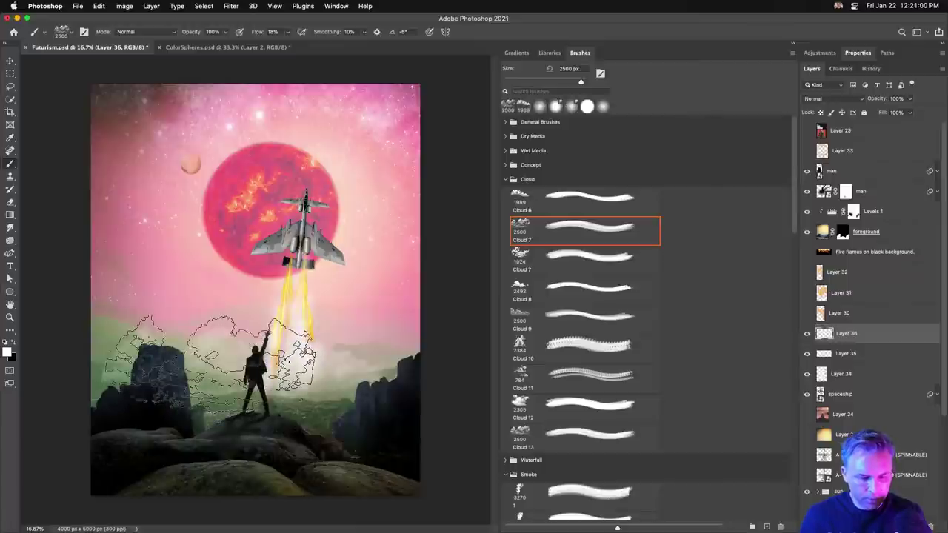
pyautogui.click(282, 354)
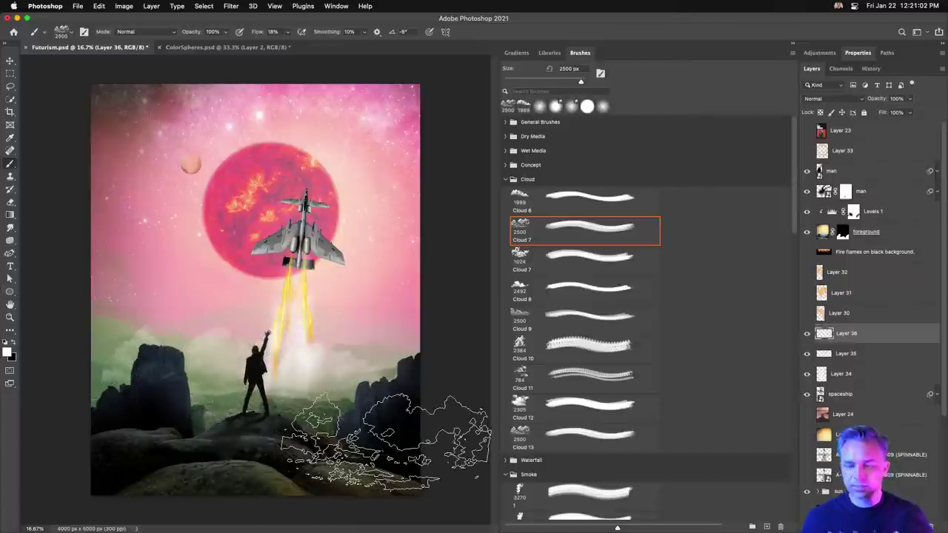
pyautogui.click(9, 60)
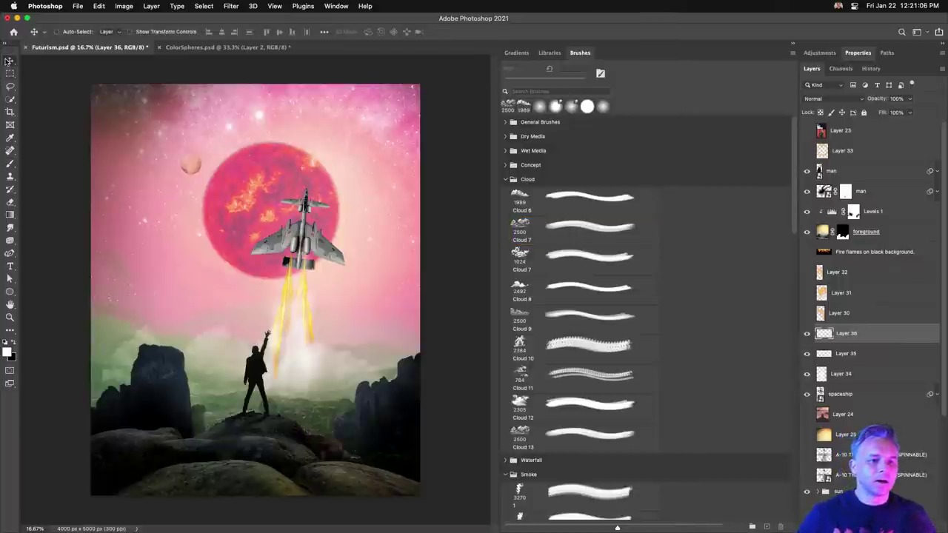
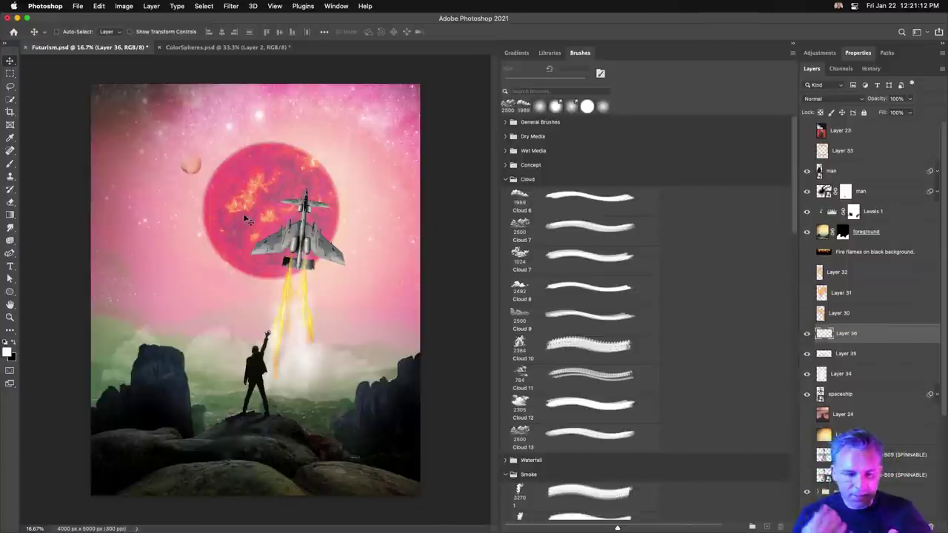
# Step: Sample a light pink from the artwork as the foreground colour with the Eyedropper
pyautogui.press('i')
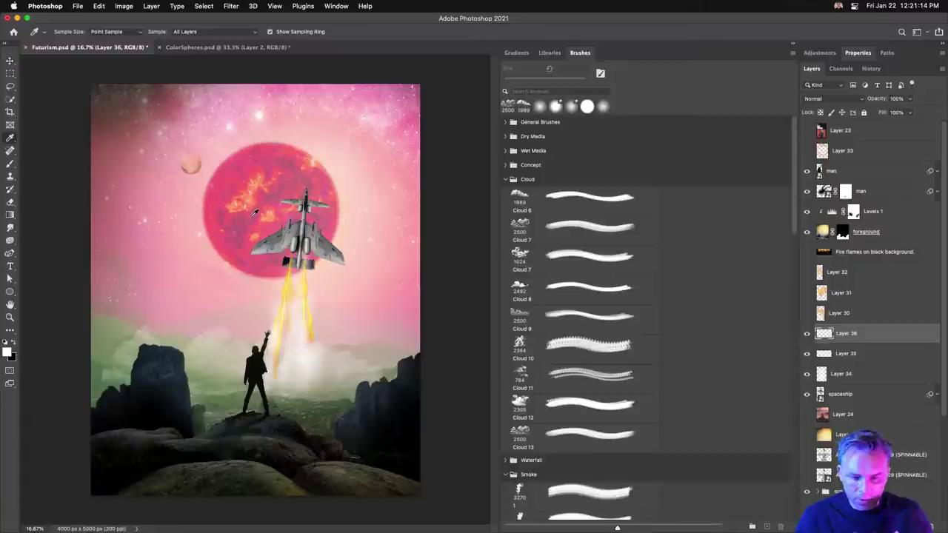
pyautogui.click(187, 242)
pyautogui.click(190, 247)
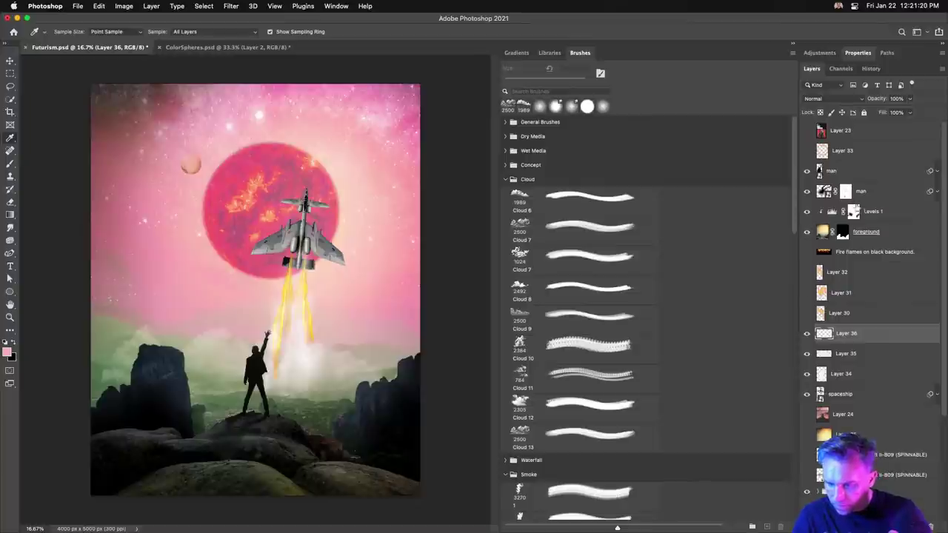
# Step: Group Layers 30–32 and the flame layer into Group 1
pyautogui.click(829, 316)
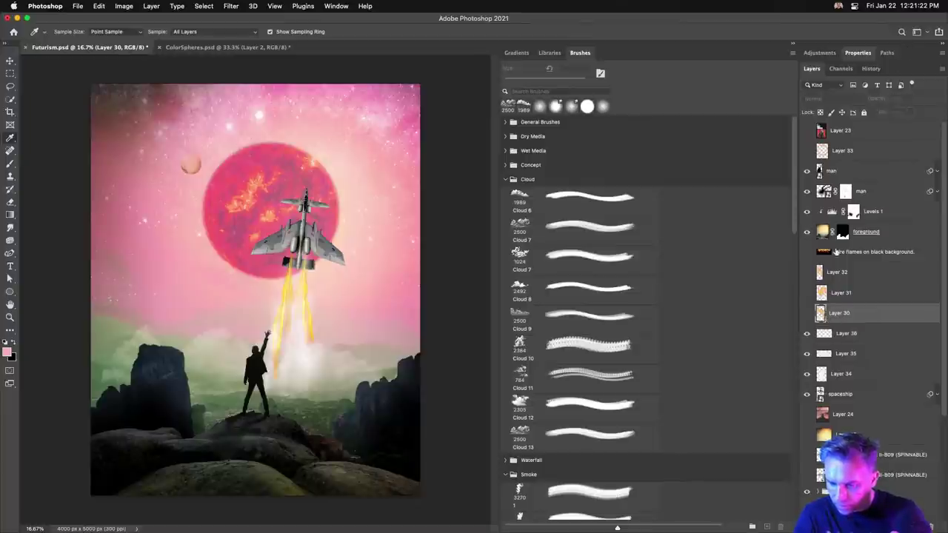
pyautogui.keyDown('shift'); pyautogui.click(843, 253); pyautogui.keyUp('shift')
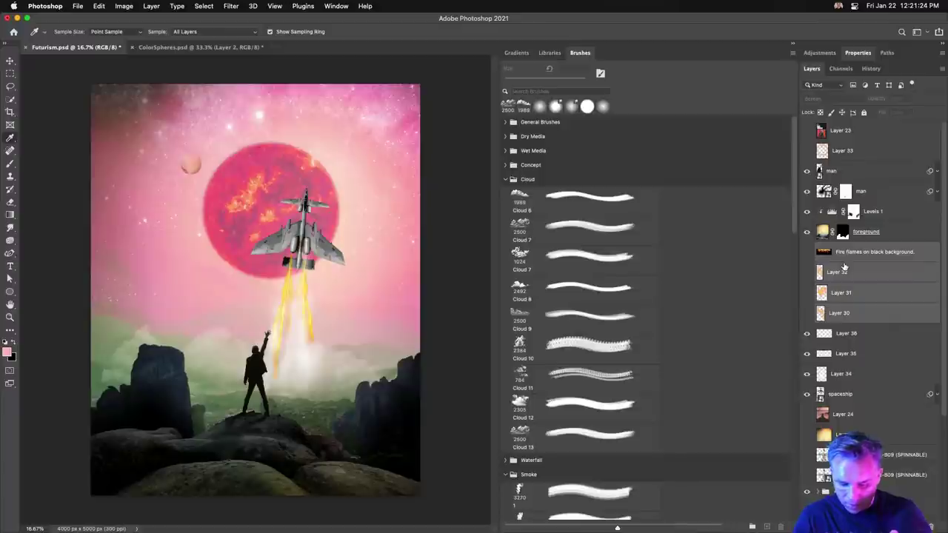
pyautogui.press('super+g')
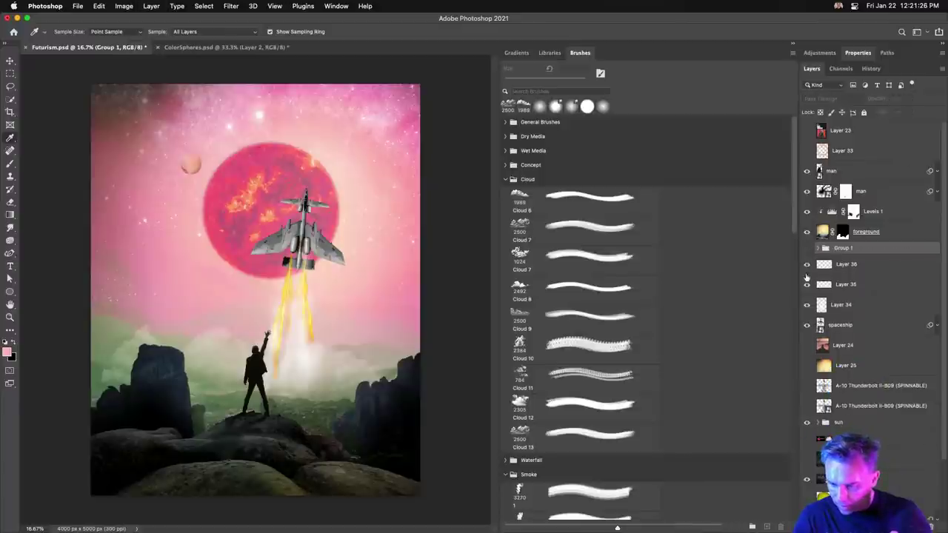
pyautogui.click(837, 332)
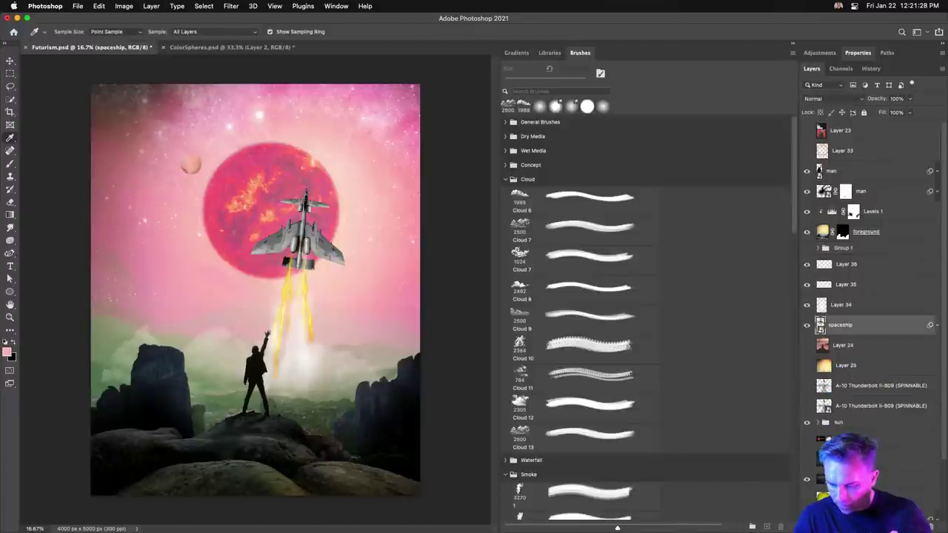
# Step: Fill a new Layer 37 with the pink foreground colour and clip it to the spaceship
pyautogui.press('super+shift+alt+n')
pyautogui.press('super+a')
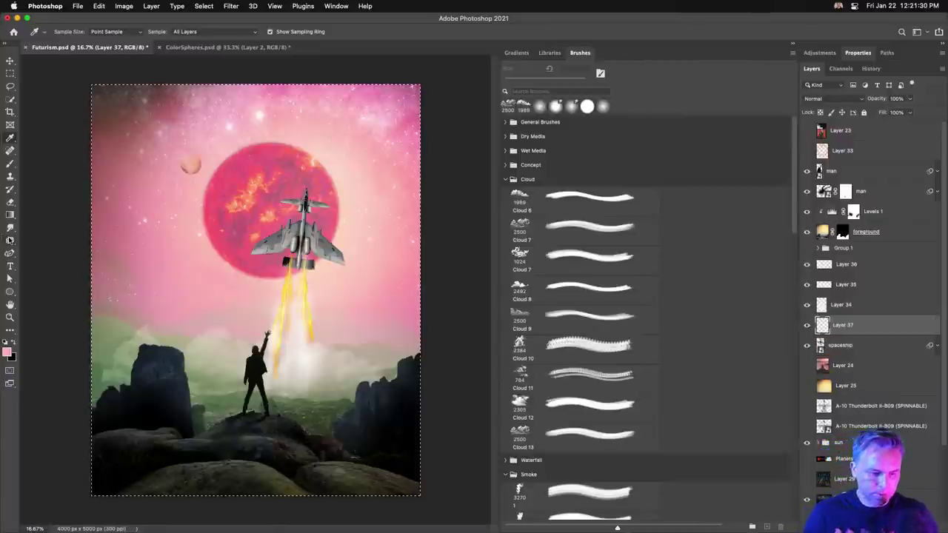
pyautogui.hotkey('shift', 'F5')
pyautogui.press('Return')
pyautogui.press('Return')
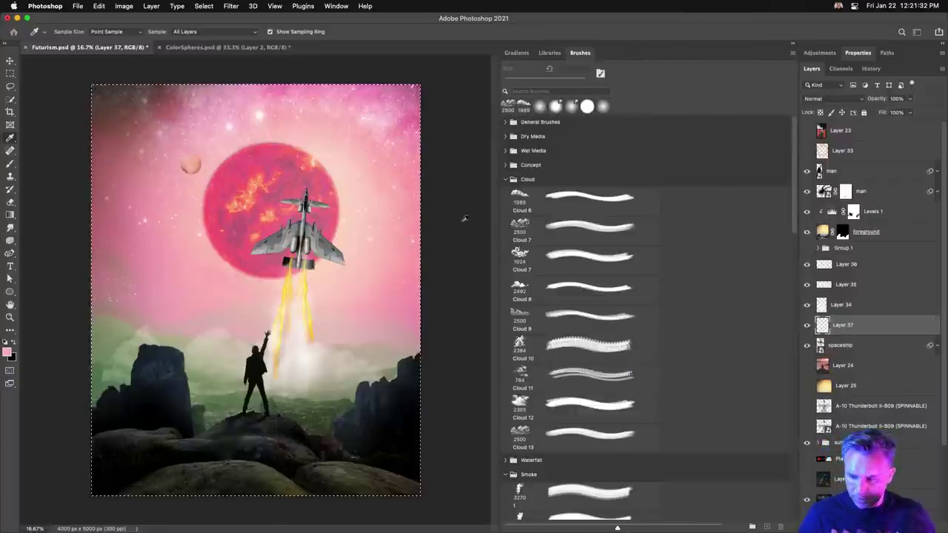
pyautogui.hotkey('shift', 'F5')
pyautogui.click(641, 316)
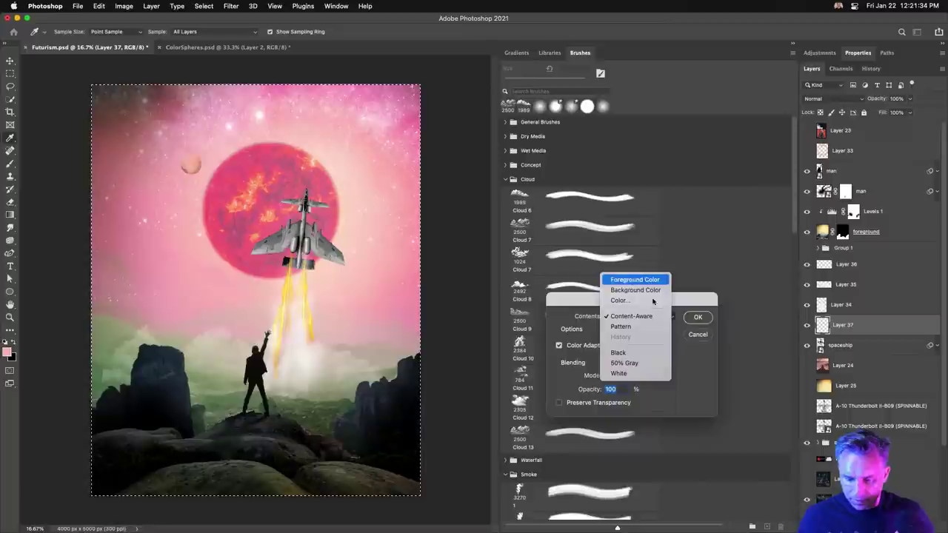
pyautogui.click(634, 277)
pyautogui.click(688, 317)
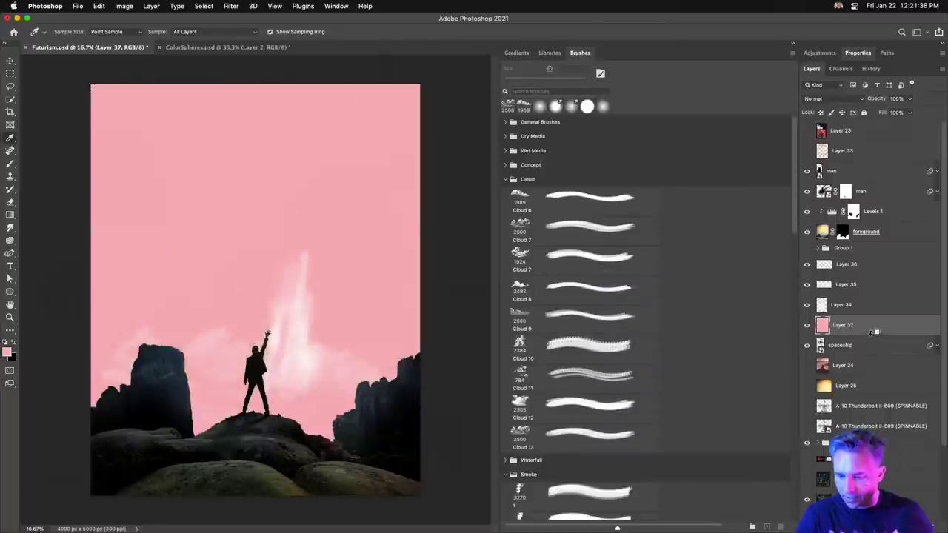
pyautogui.keyDown('alt'); pyautogui.click(873, 331); pyautogui.keyUp('alt')
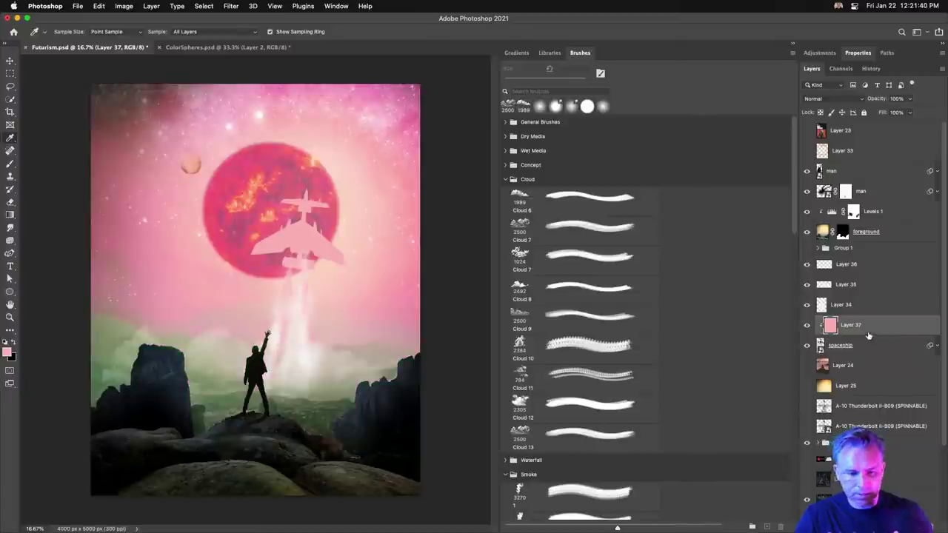
# Step: Set the pink layer to Screen blend mode at 81% opacity
pyautogui.click(845, 99)
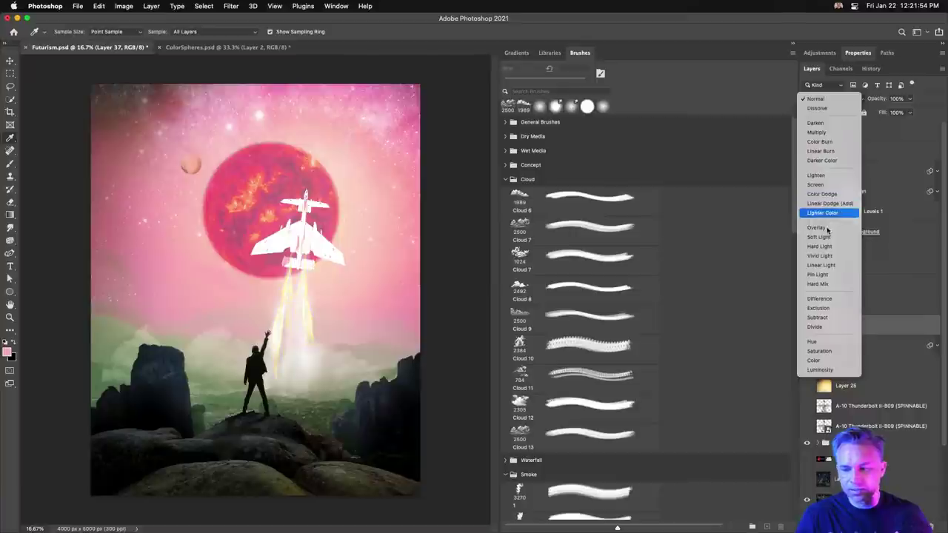
pyautogui.click(821, 186)
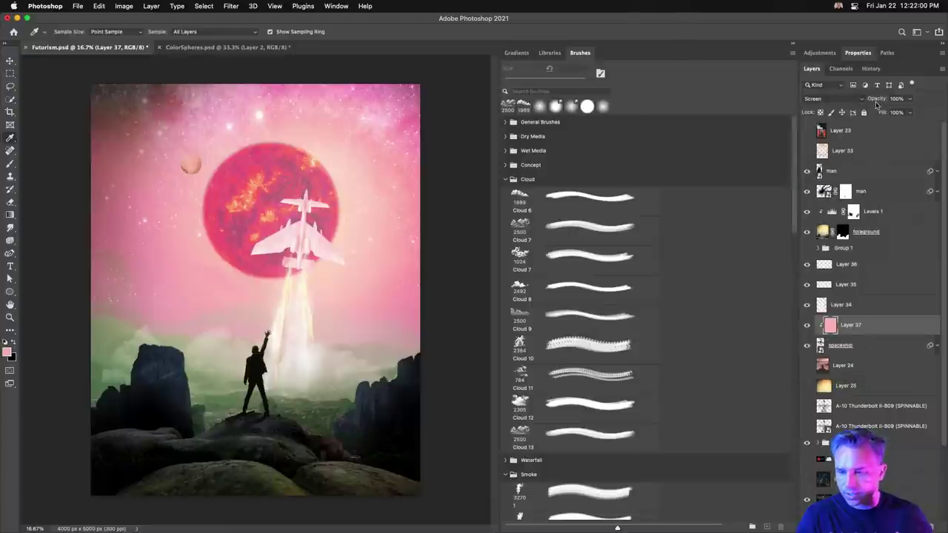
pyautogui.moveTo(876, 104); pyautogui.dragTo(864, 98)
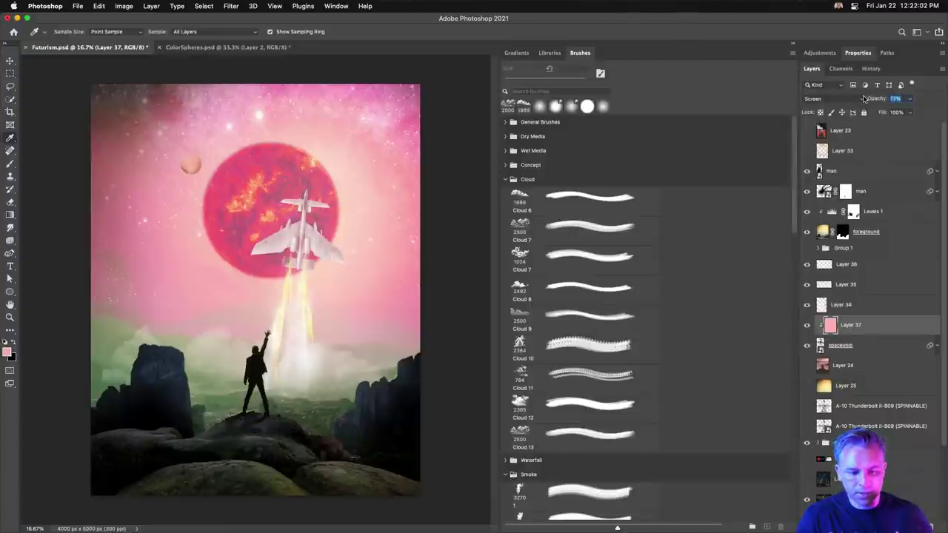
pyautogui.press('Return')
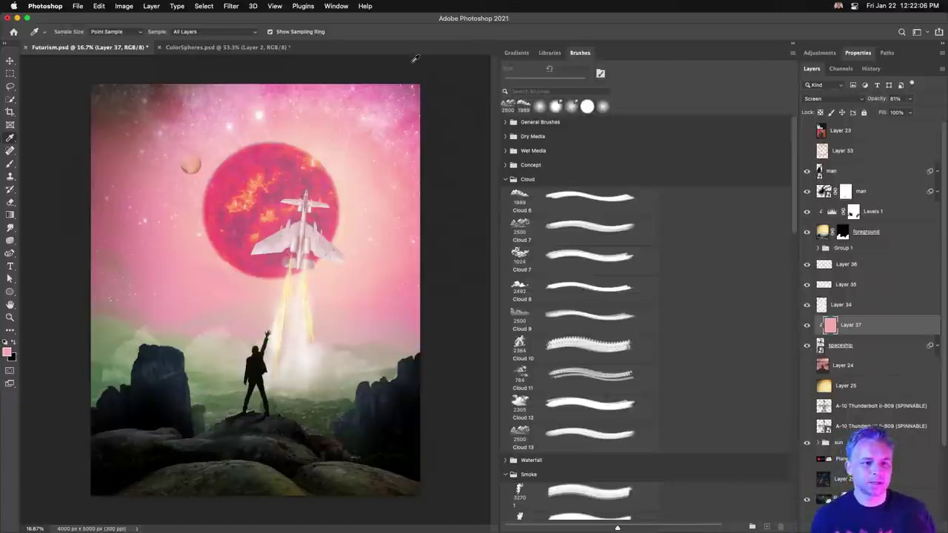
# Step: Collapse the Brushes panel and add an empty Layer 38 above Layer 33
pyautogui.click(794, 44)
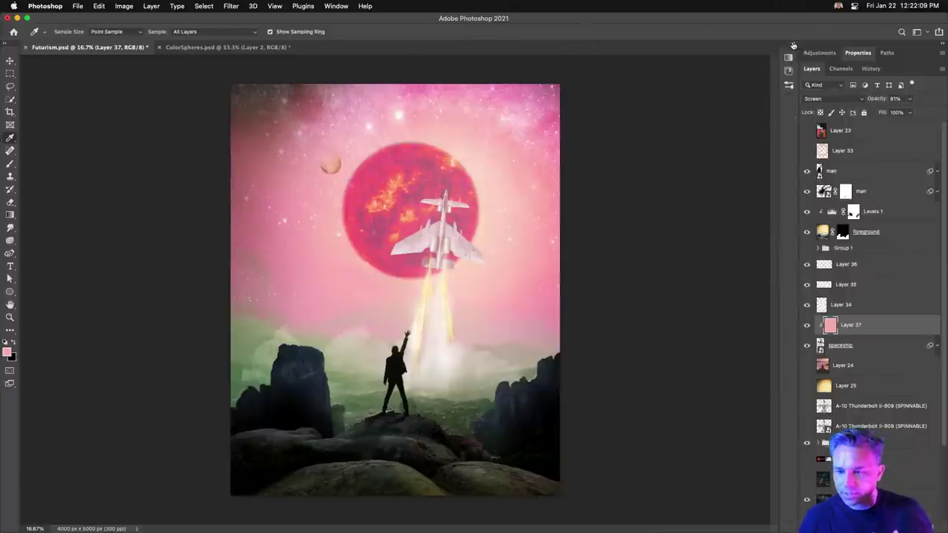
pyautogui.click(838, 153)
pyautogui.press('super+shift+alt+n')
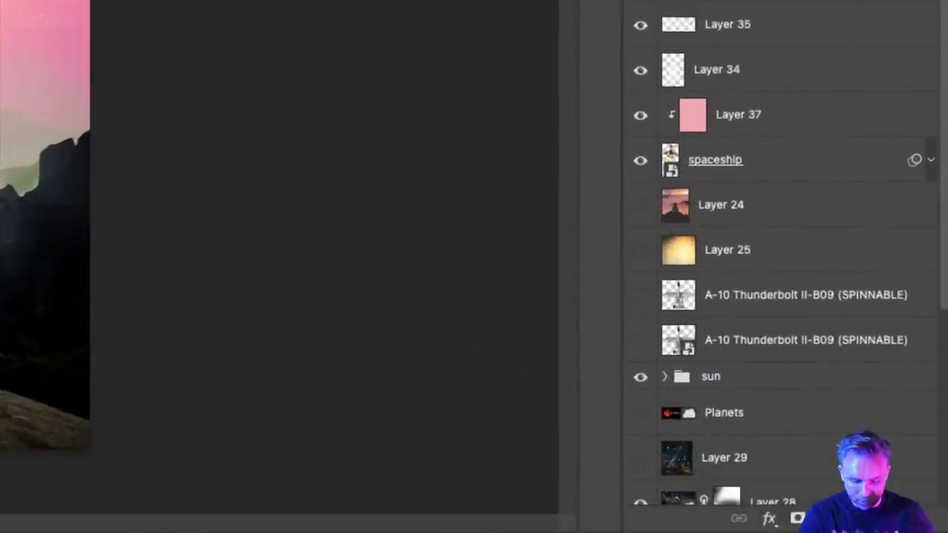
# Step: Create Layer 39 in Soft Light filled with neutral 50% gray, then switch it to Normal
pyautogui.press('super+shift+n')
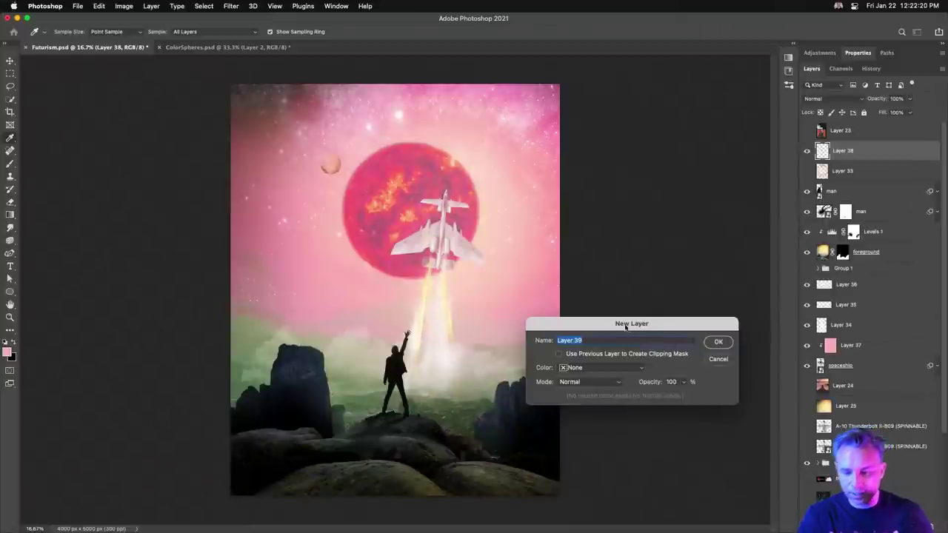
pyautogui.moveTo(626, 328); pyautogui.dragTo(512, 159)
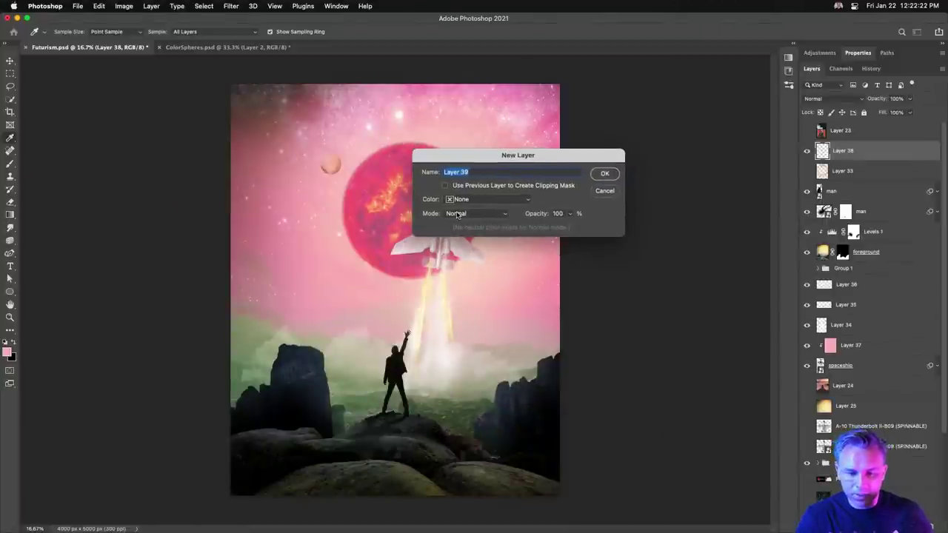
pyautogui.click(459, 215)
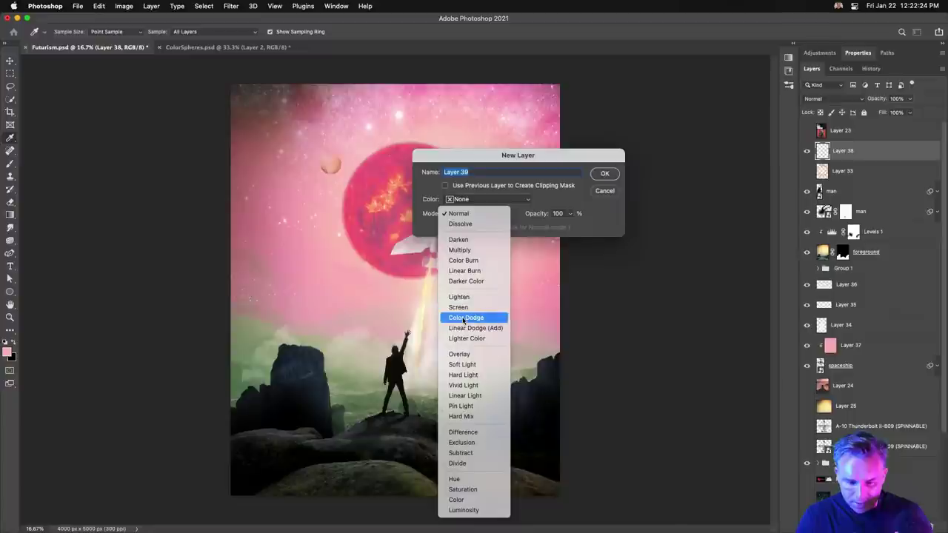
pyautogui.click(461, 364)
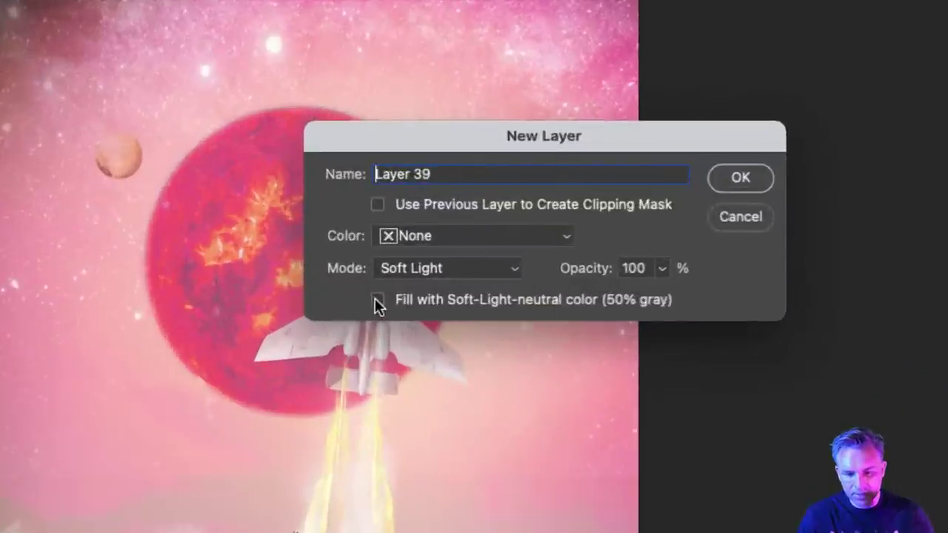
pyautogui.click(445, 227)
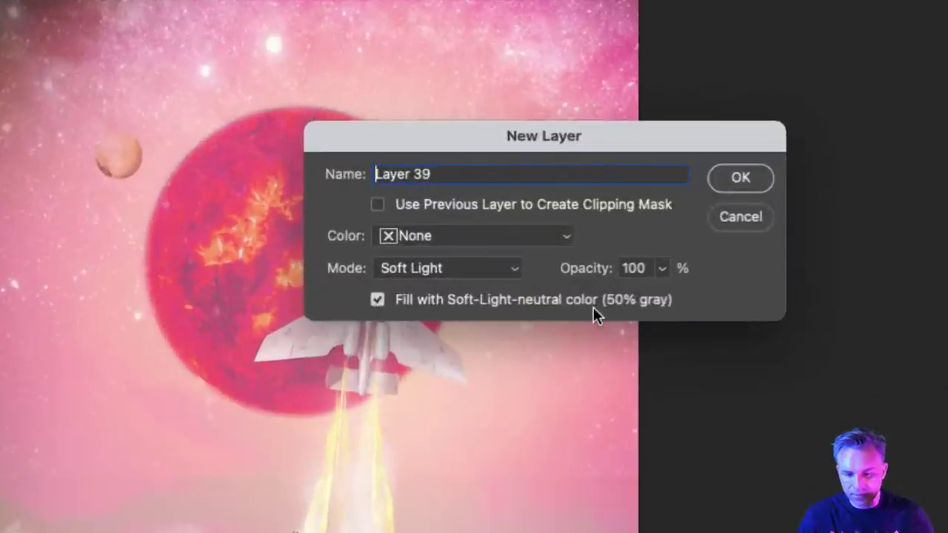
pyautogui.click(722, 176)
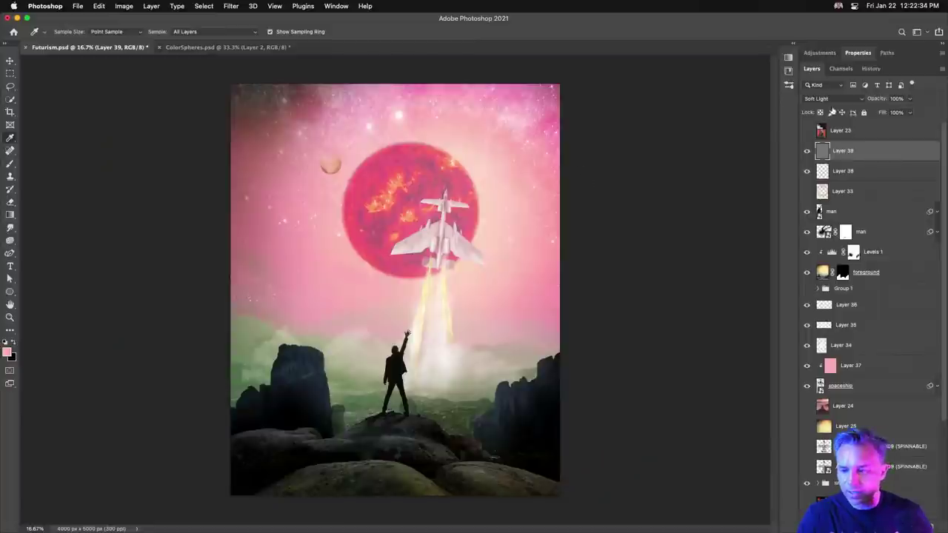
pyautogui.click(834, 100)
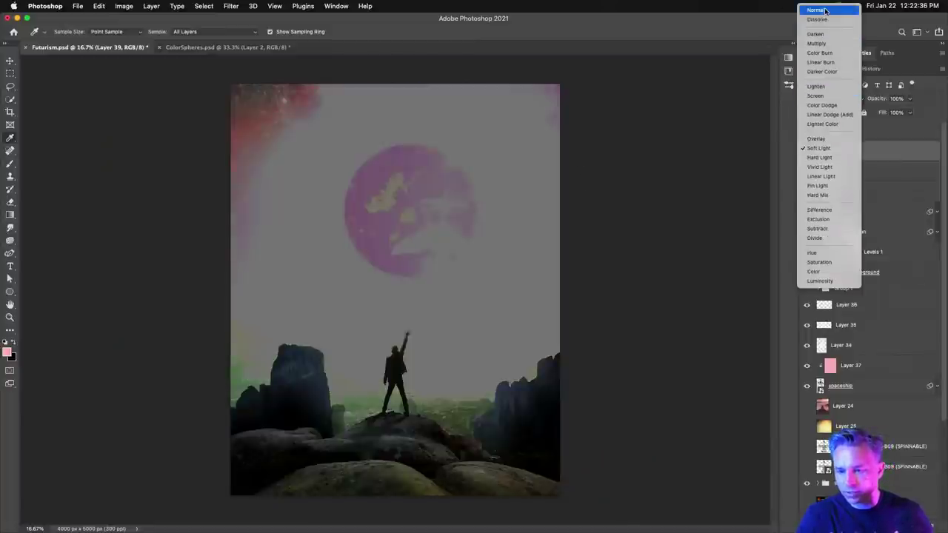
pyautogui.click(815, 9)
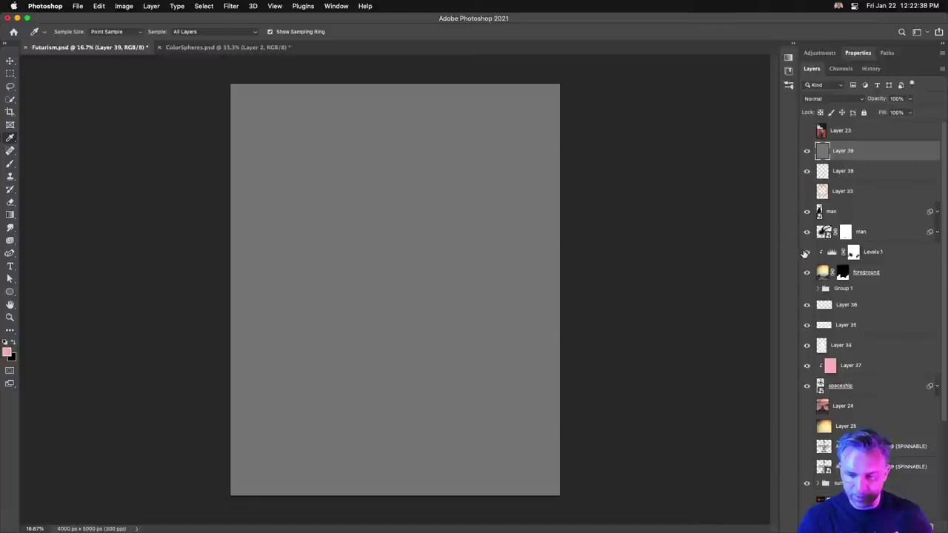
# Step: Apply Gaussian Add Noise at about 21% to the grey layer
pyautogui.click(234, 6)
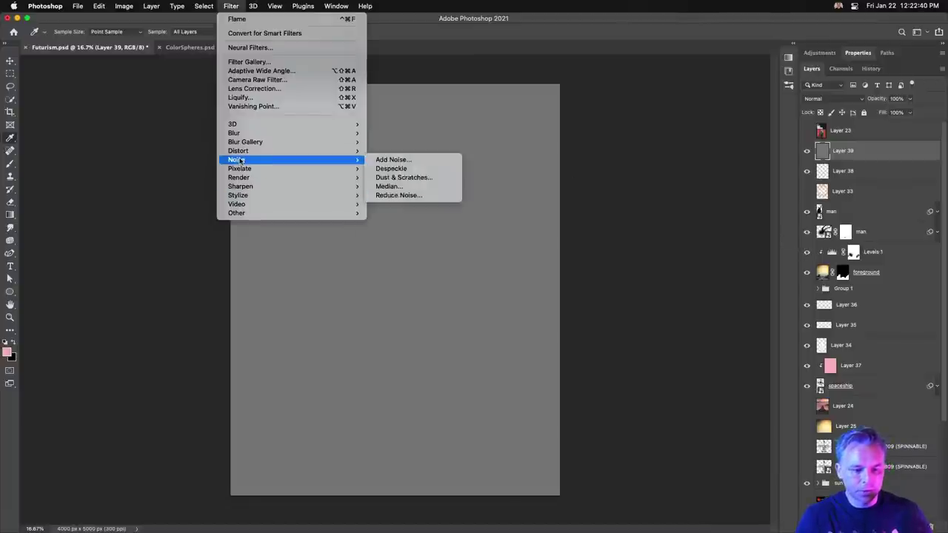
pyautogui.moveTo(238, 170)
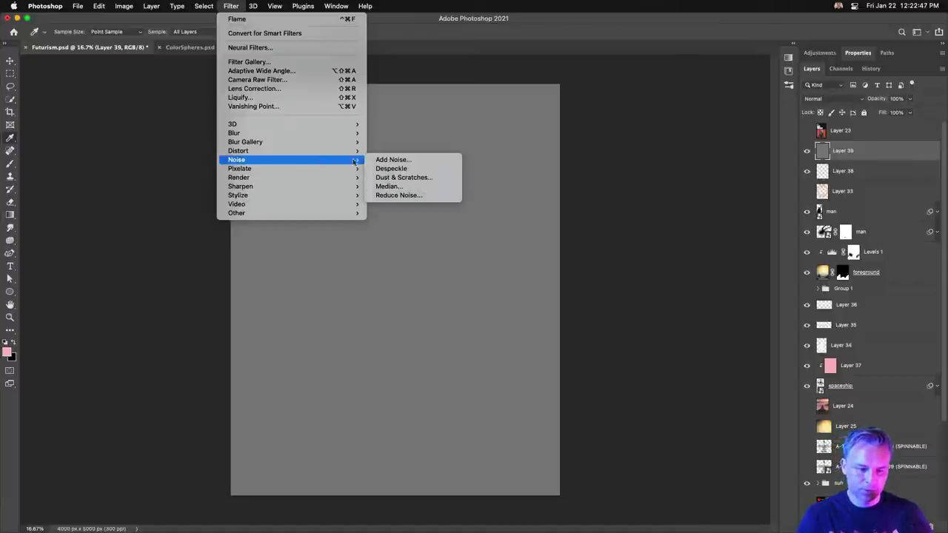
pyautogui.click(392, 159)
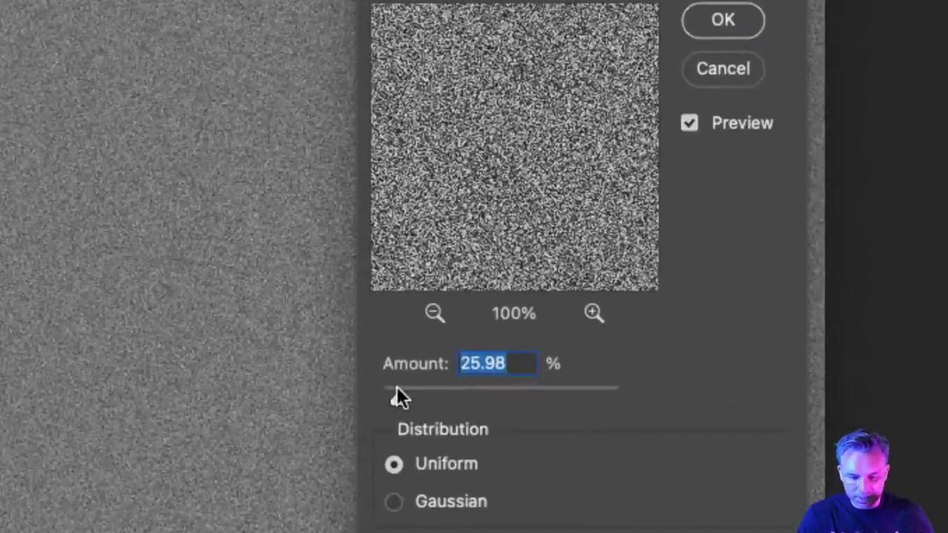
pyautogui.moveTo(397, 390)
pyautogui.mouseDown()
pyautogui.moveTo(368, 399)
pyautogui.moveTo(403, 397)
pyautogui.mouseUp()
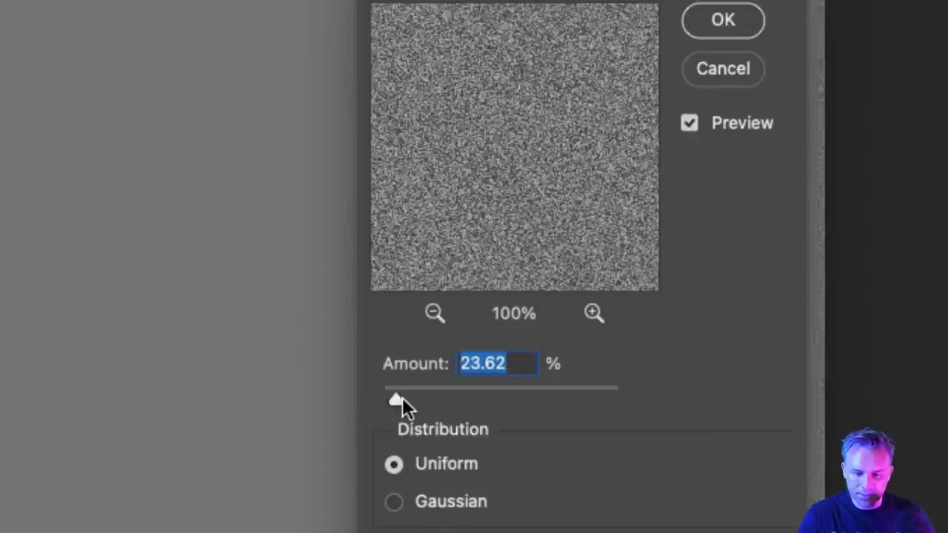
pyautogui.click(465, 402)
pyautogui.click(394, 502)
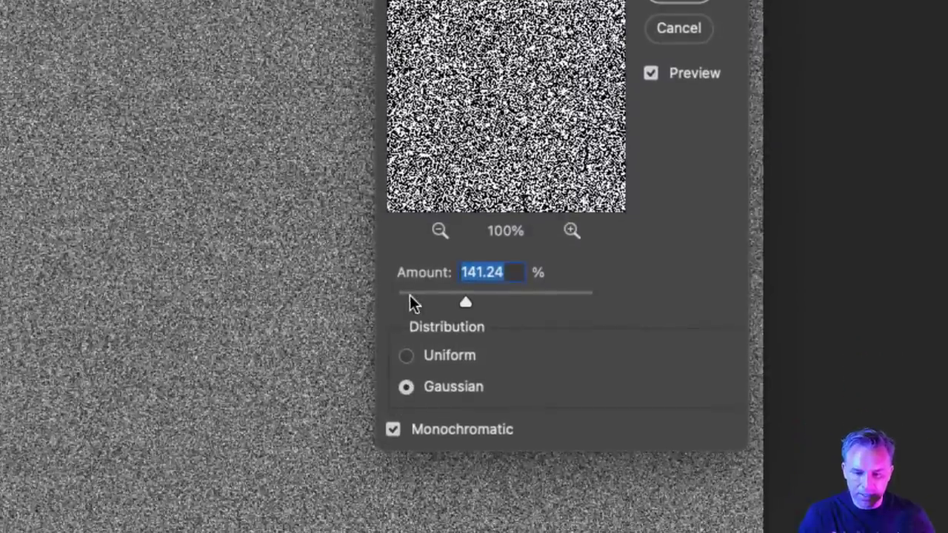
pyautogui.click(409, 294)
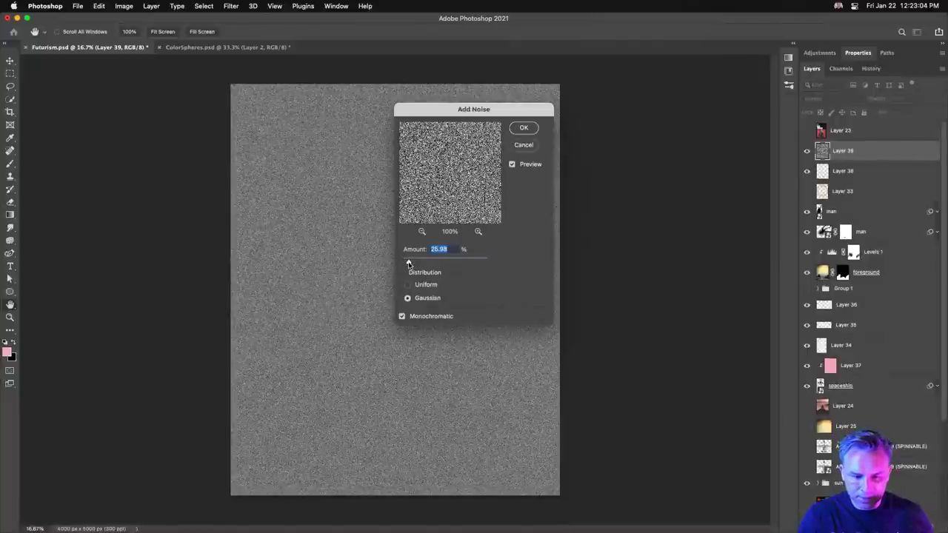
pyautogui.moveTo(409, 264); pyautogui.dragTo(407, 263)
pyautogui.click(522, 127)
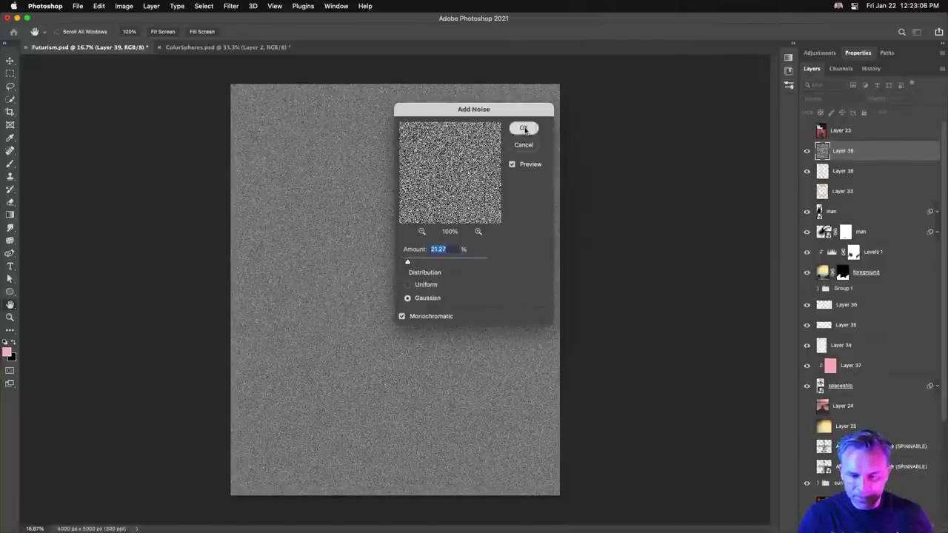
# Step: Set the noise layer to Overlay and check the grain at 200% zoom
pyautogui.click(828, 99)
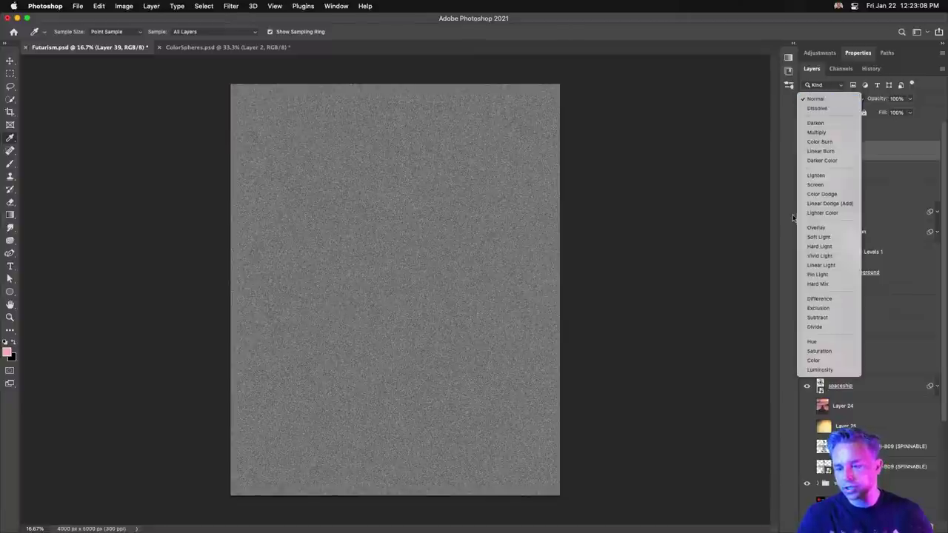
pyautogui.click(815, 228)
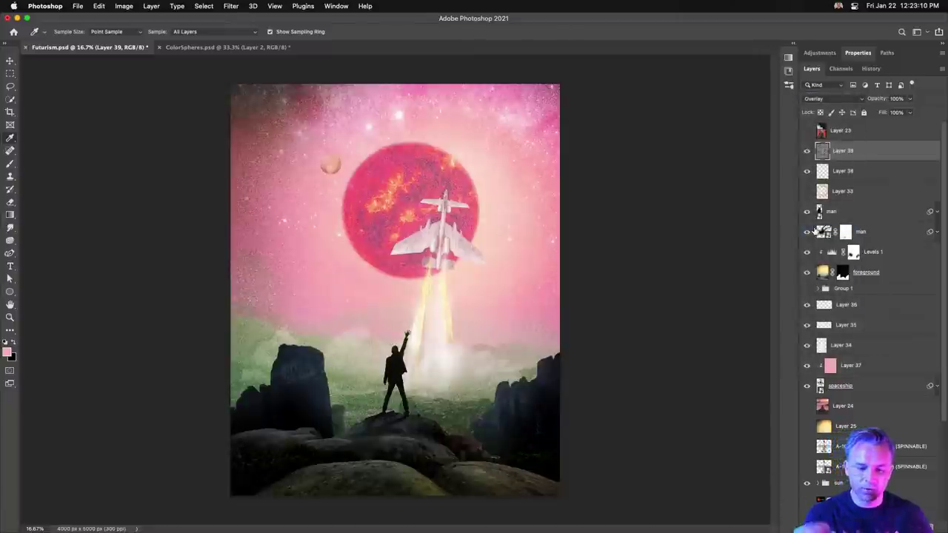
pyautogui.click(9, 61)
pyautogui.press('super+equal')
pyautogui.press('super+equal')
pyautogui.press('super+equal')
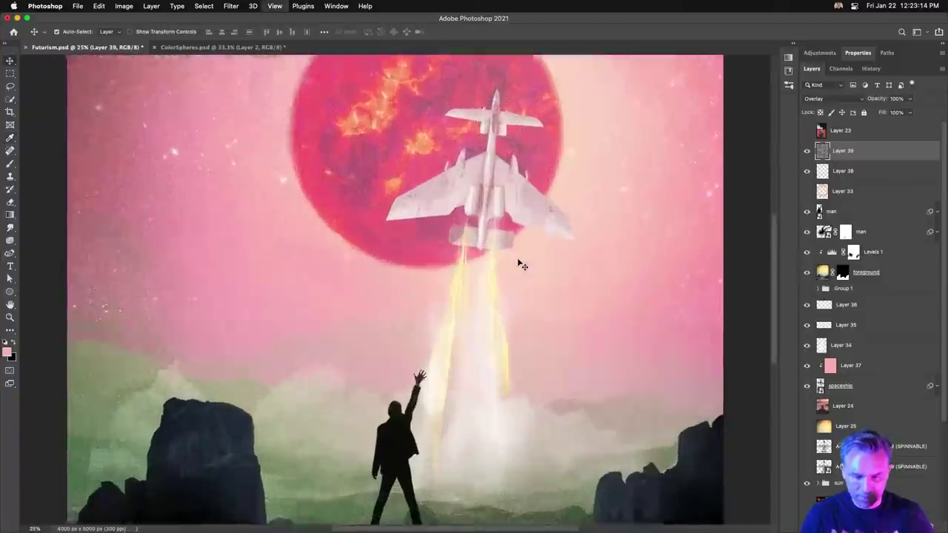
pyautogui.click(806, 151)
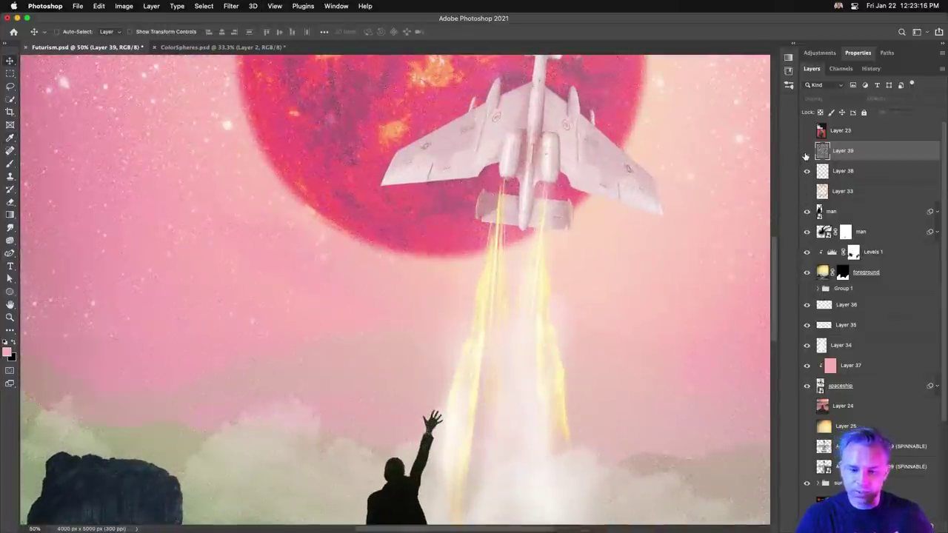
pyautogui.click(806, 151)
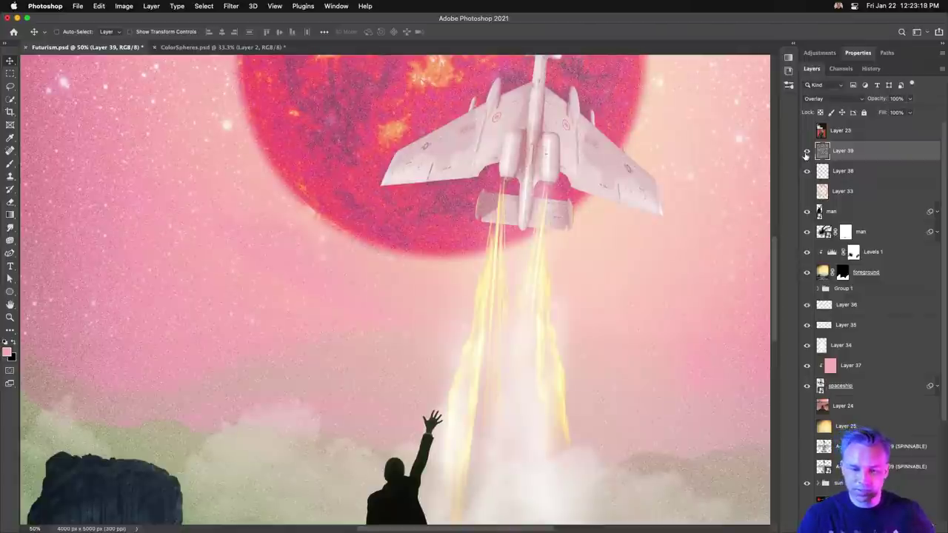
pyautogui.press('super+equal')
pyautogui.press('super+equal')
pyautogui.press('super+equal')
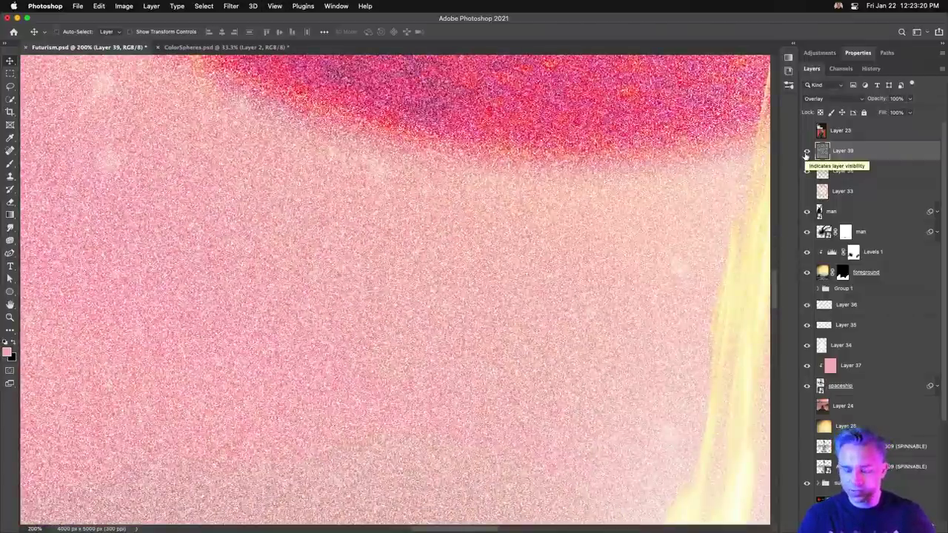
pyautogui.press('super+0')
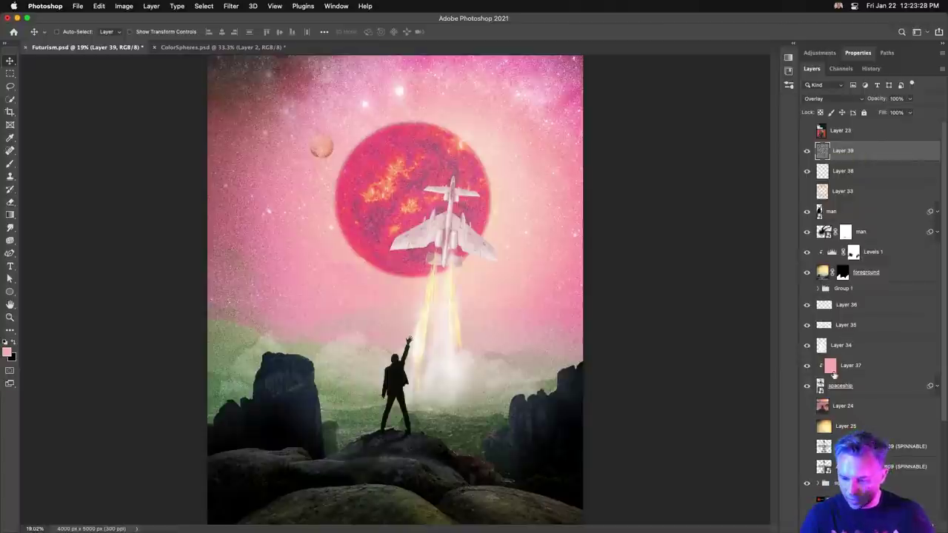
pyautogui.click(839, 309)
# Step: On a new layer above Layer 36, paint white cloud-brush puffs around the exhaust and rocks
pyautogui.press('super+alt+shift+n')
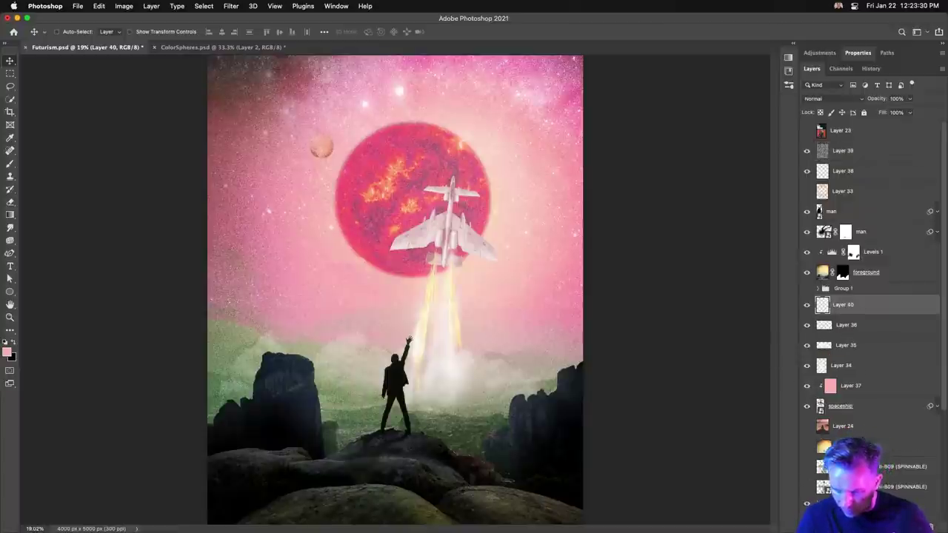
pyautogui.press('b')
pyautogui.moveTo(495, 356)
pyautogui.mouseDown()
pyautogui.moveTo(525, 356)
pyautogui.moveTo(525, 414)
pyautogui.moveTo(579, 362)
pyautogui.moveTo(529, 377)
pyautogui.moveTo(508, 360)
pyautogui.mouseUp()
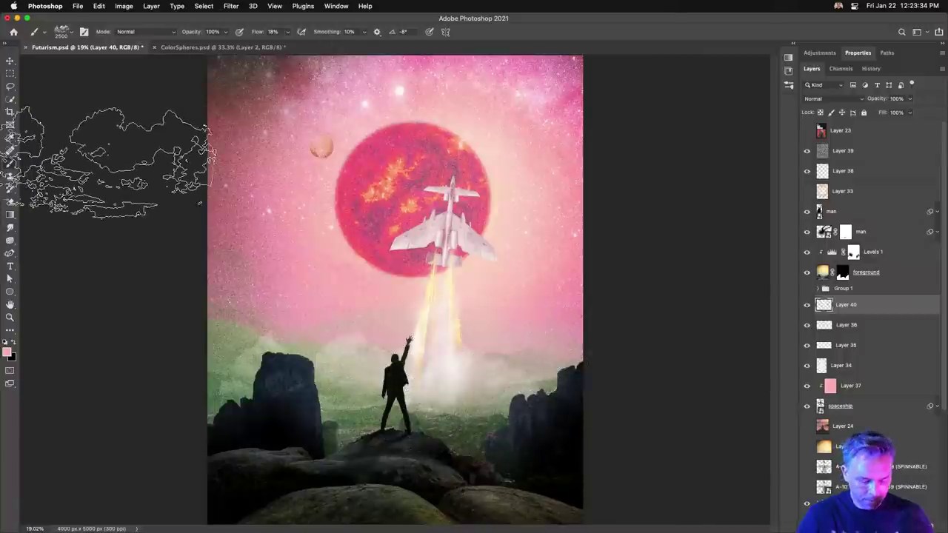
pyautogui.click(13, 340)
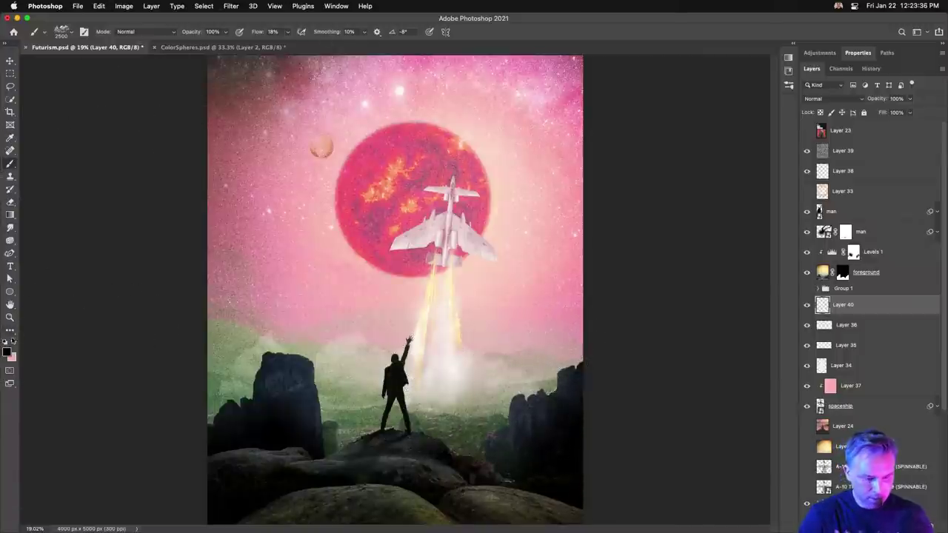
pyautogui.click(6, 346)
pyautogui.click(13, 340)
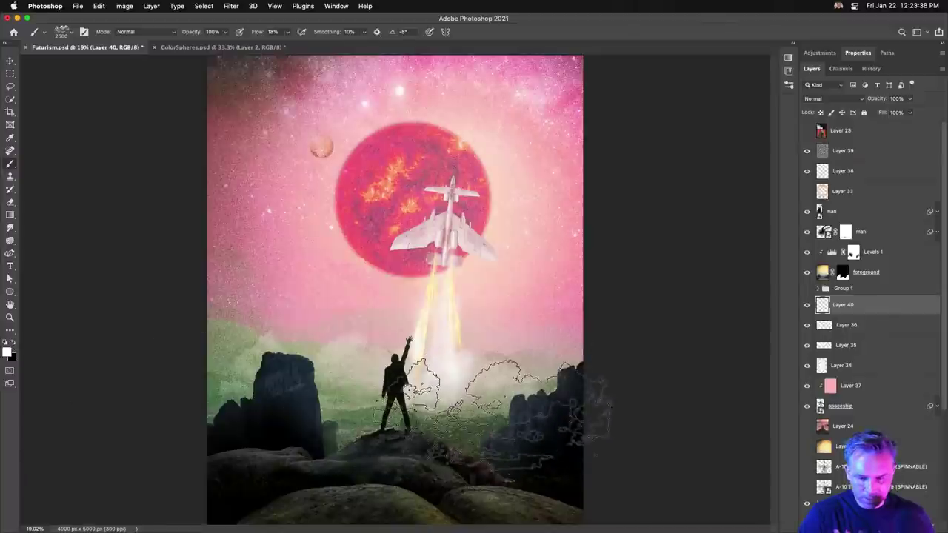
pyautogui.click(445, 374)
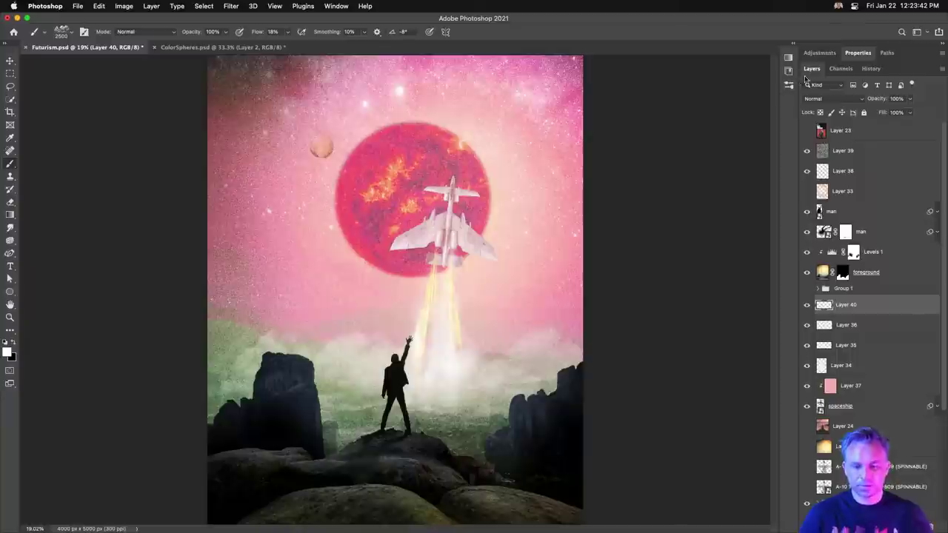
pyautogui.moveTo(530, 179)
pyautogui.mouseDown()
pyautogui.moveTo(541, 111)
pyautogui.moveTo(645, 178)
pyautogui.mouseUp()
pyautogui.click(10, 60)
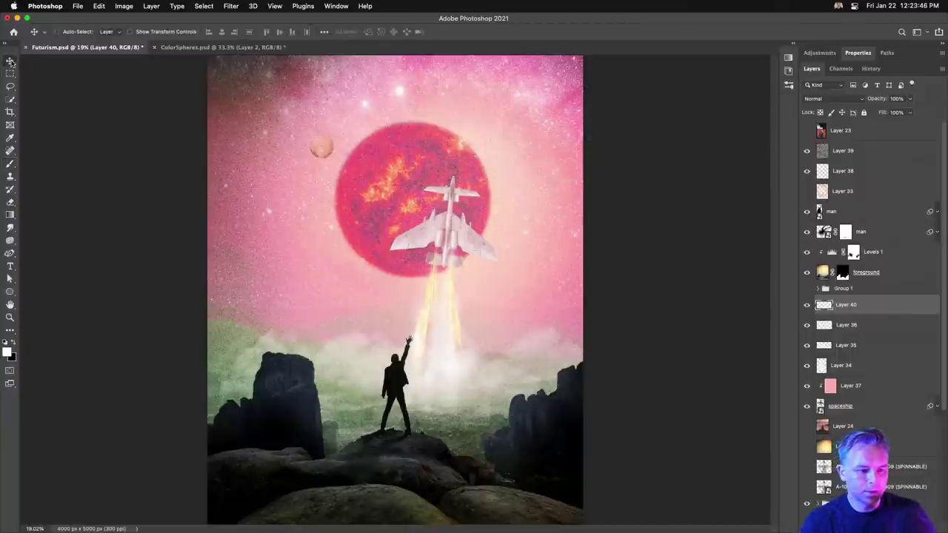
pyautogui.click(837, 151)
# Step: Add a Color Lookup layer, trying the 2Strip and Fuji ETERNA 250D Fuji 3510 grades
pyautogui.click(882, 522)
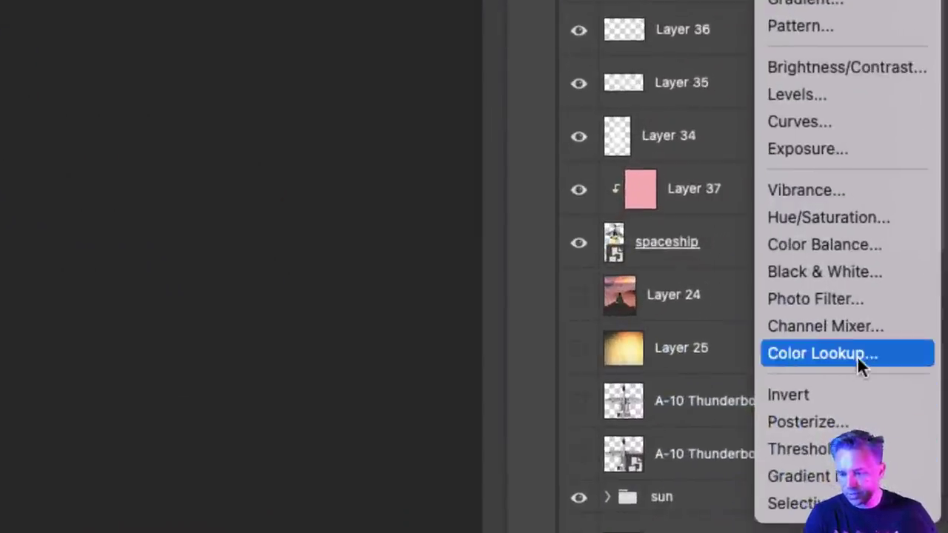
pyautogui.click(908, 448)
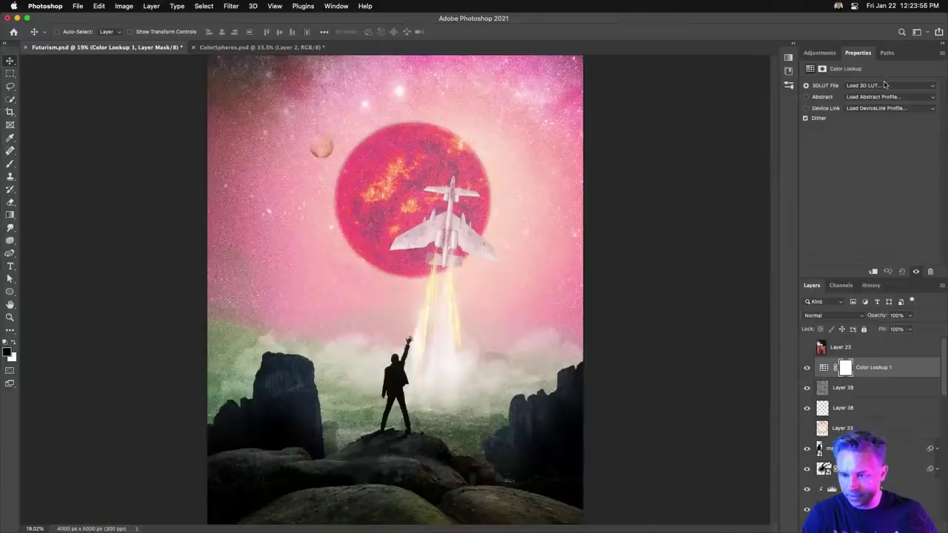
pyautogui.click(883, 85)
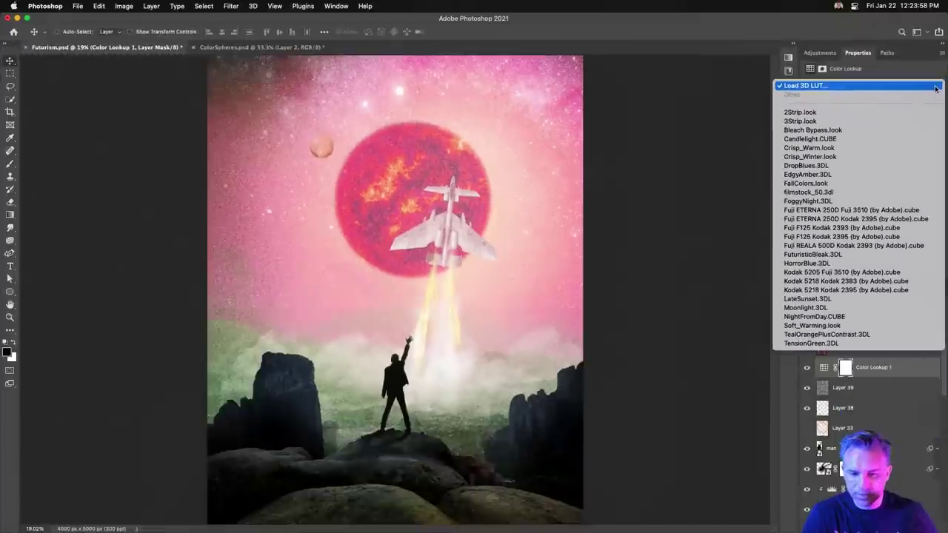
pyautogui.click(817, 111)
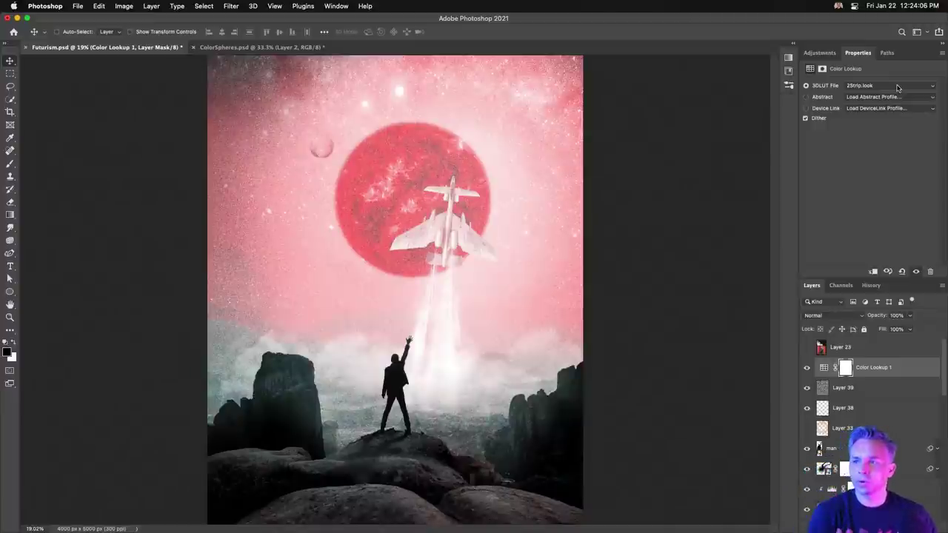
pyautogui.click(857, 88)
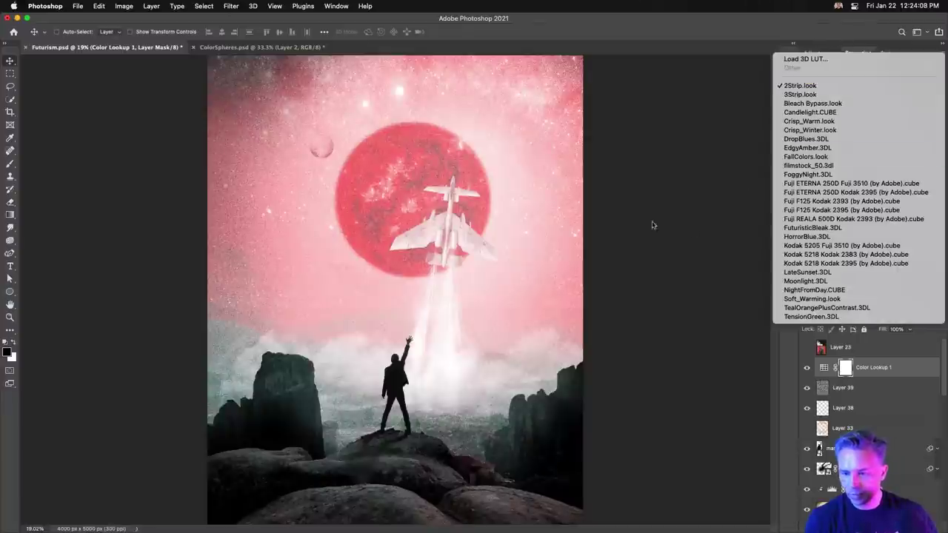
pyautogui.click(852, 184)
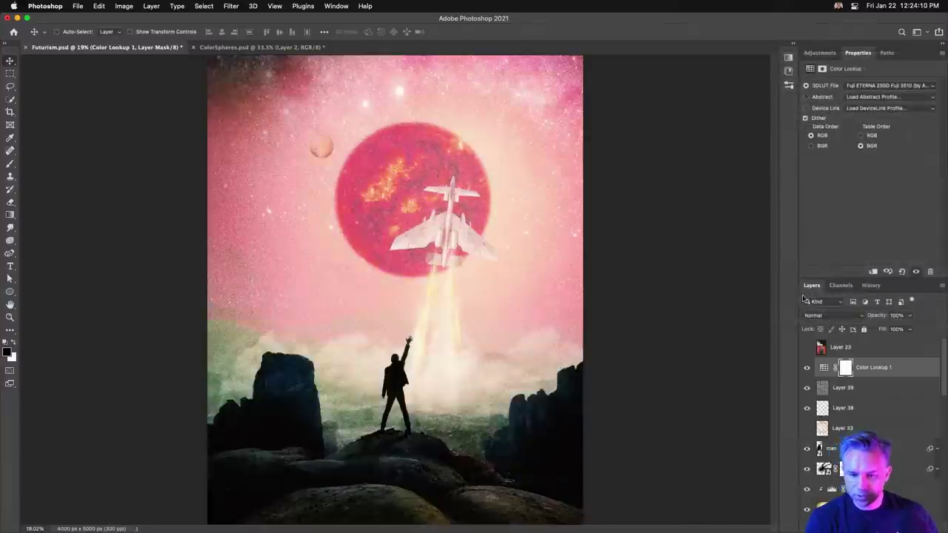
# Step: Settle on the Fuji ETERNA 250D Kodak 2395 lookup, then switch to Chrome's image search
pyautogui.click(852, 86)
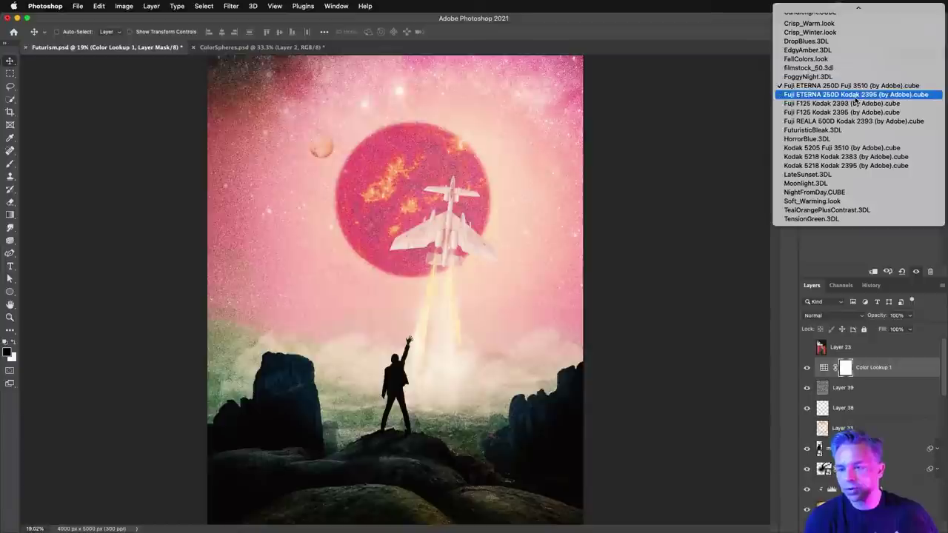
pyautogui.click(856, 101)
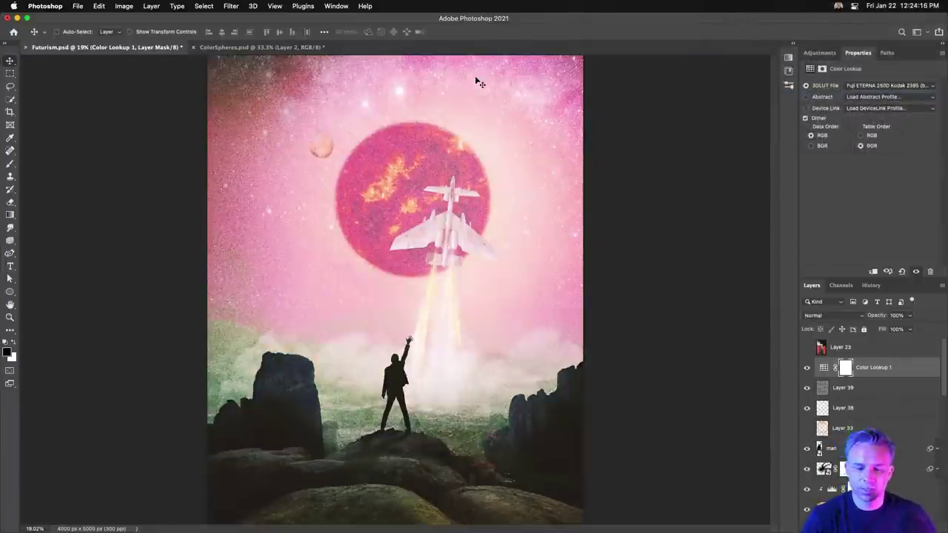
pyautogui.doubleClick(908, 54)
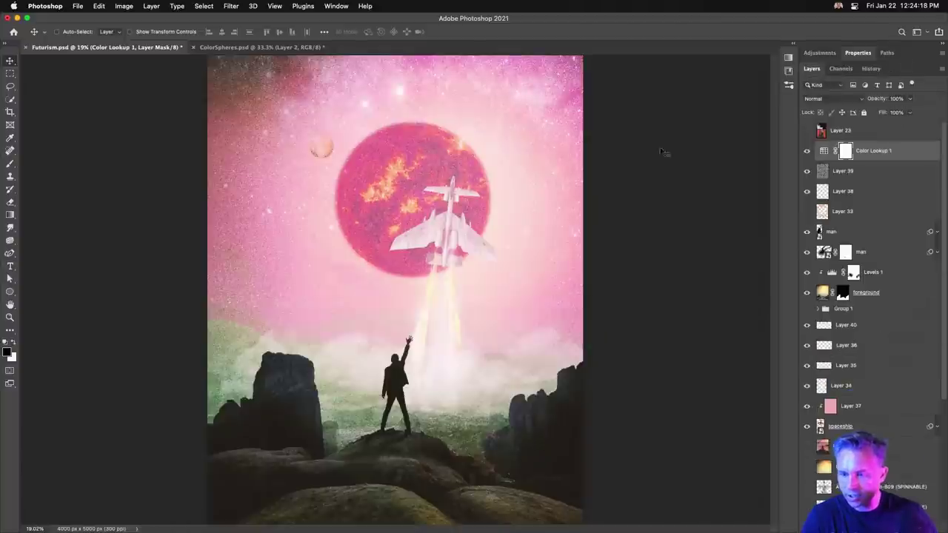
pyautogui.click(477, 518)
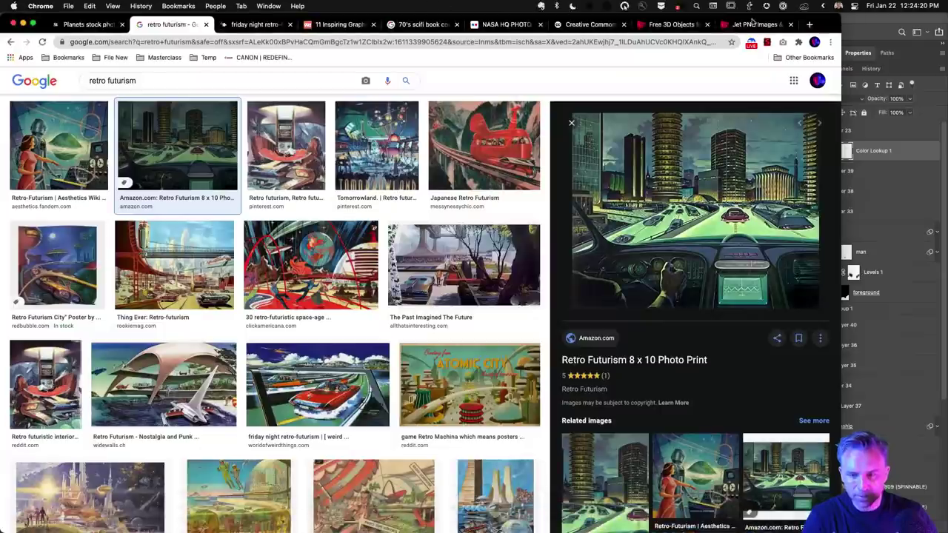
# Step: Search 'sci fi book title generator' in a new tab and open the Reedsy generator
pyautogui.click(807, 25)
pyautogui.write('si')
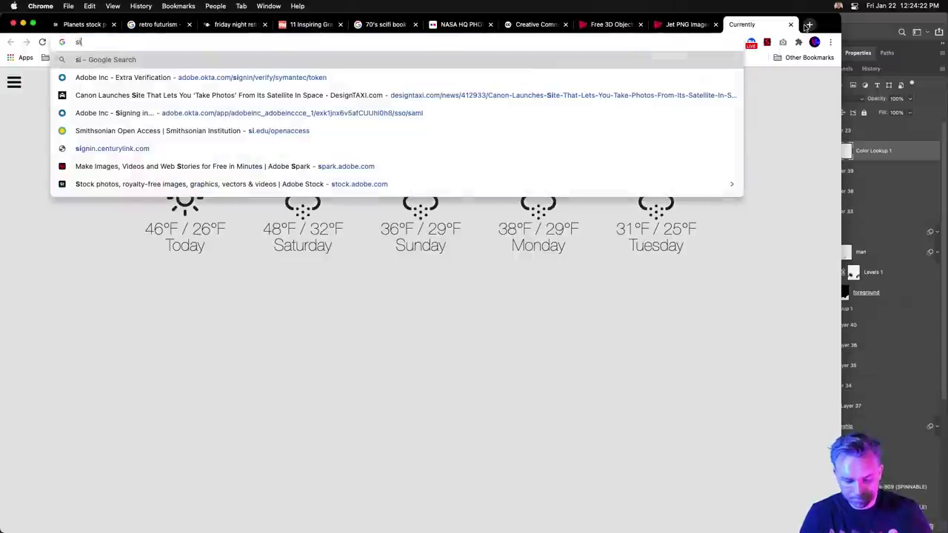
pyautogui.press('BackSpace')
pyautogui.write('ci')
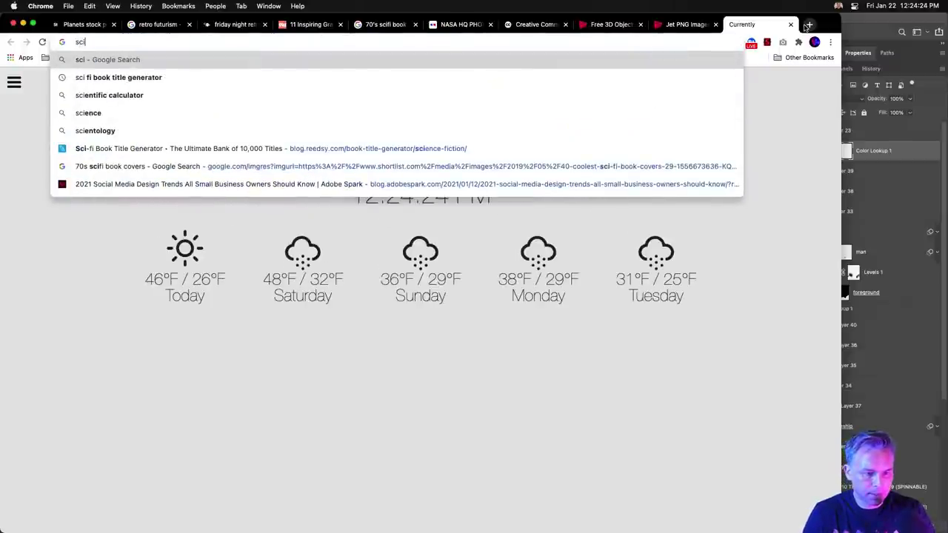
pyautogui.press('Down')
pyautogui.press('Return')
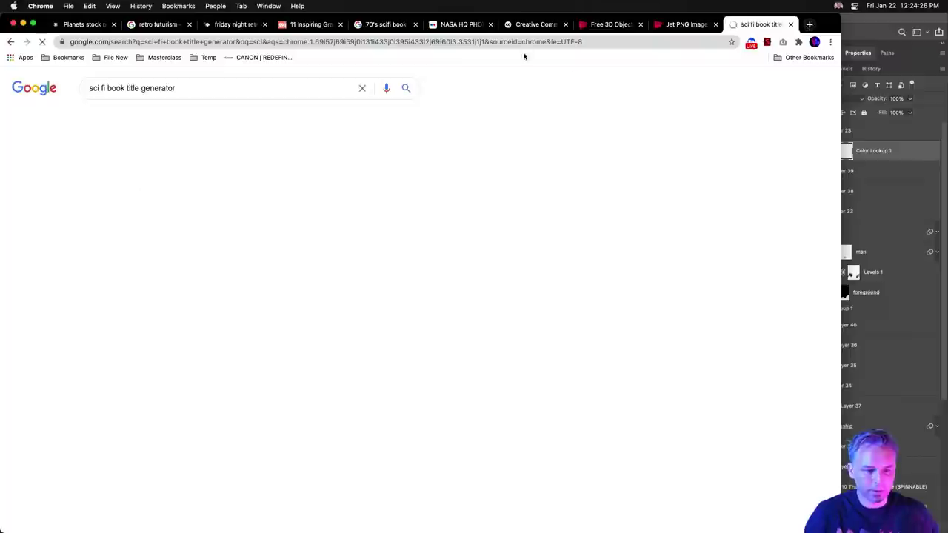
pyautogui.click(116, 172)
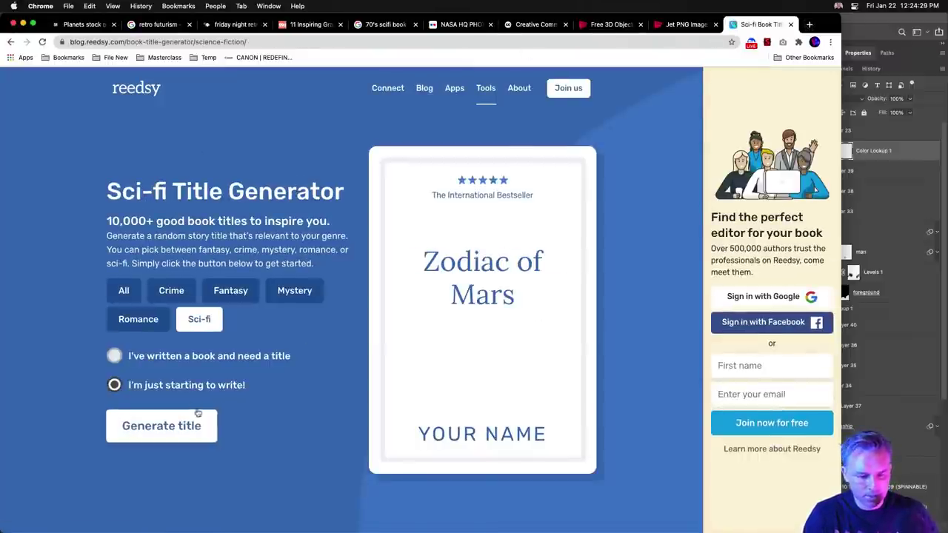
# Step: Generate the sci-fi title 'Apex Arcadia' and return to Photoshop
pyautogui.rightClick(438, 264)
pyautogui.press('Escape')
pyautogui.press('Return')
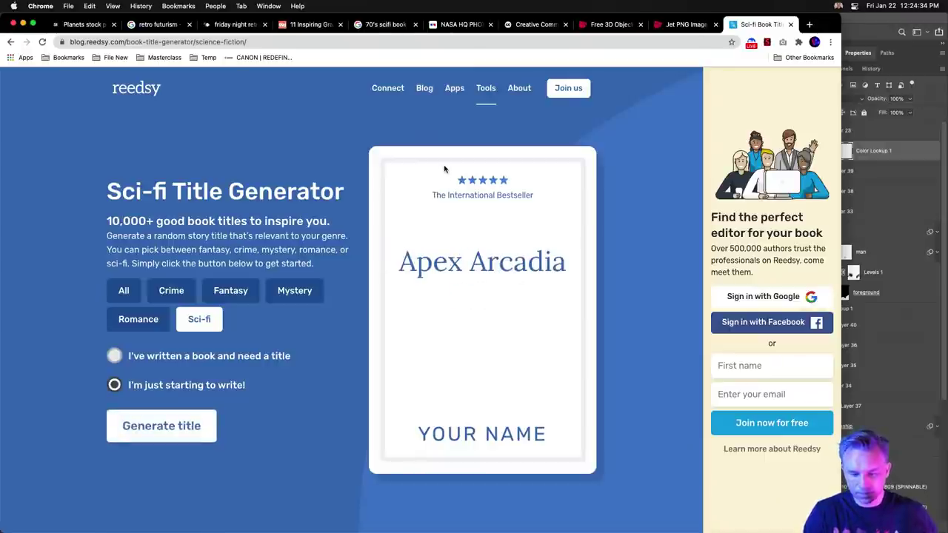
pyautogui.click(865, 37)
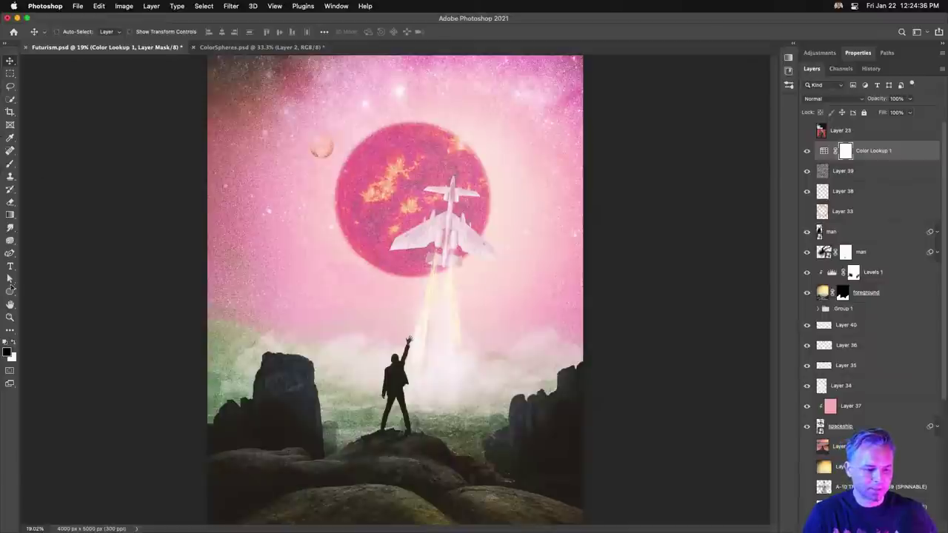
# Step: Type a two-line 'APEX' / 'ARCADIA' title on the poster
pyautogui.click(10, 266)
pyautogui.click(271, 167)
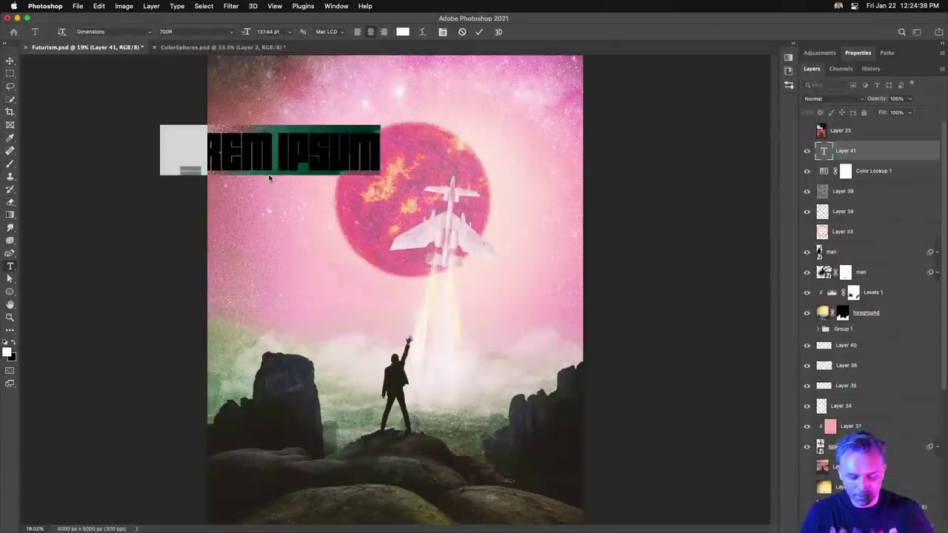
pyautogui.write('APEX')
pyautogui.press('Return')
pyautogui.write('A')
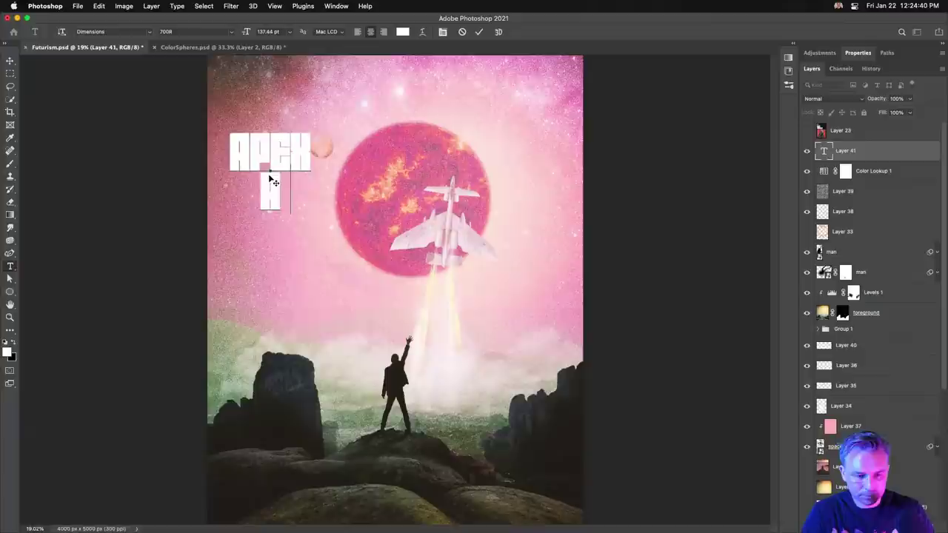
pyautogui.write('RCADIA')
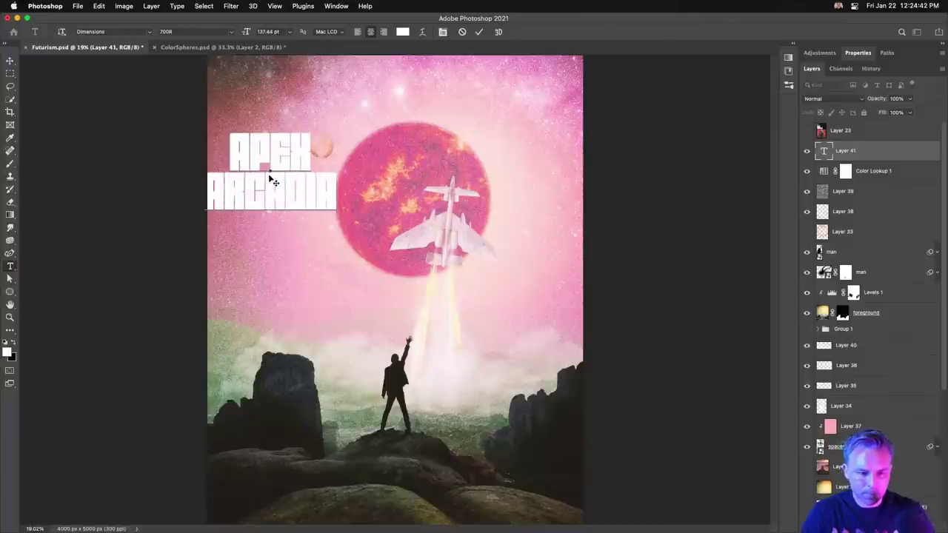
pyautogui.click(10, 59)
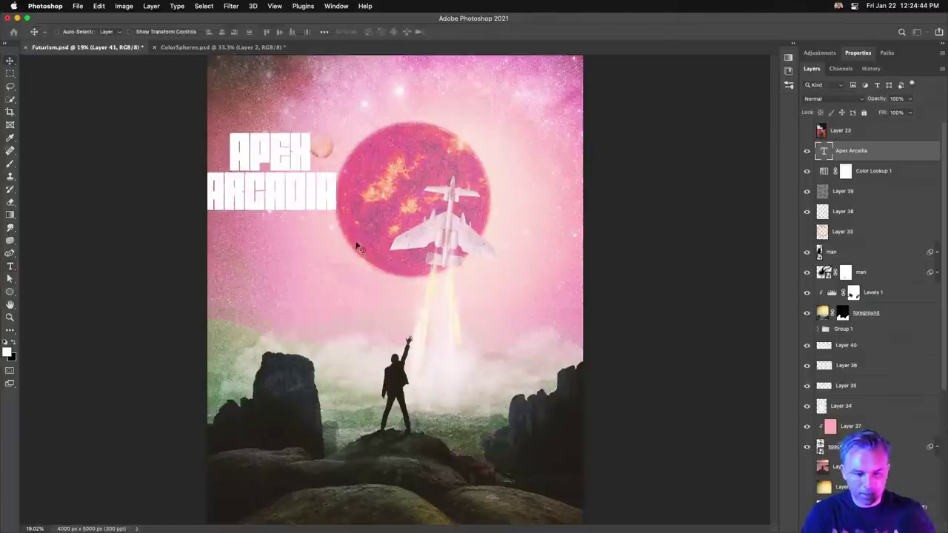
# Step: Enlarge the title about double, centre it near the top behind the jet, and save
pyautogui.hotkey('ctrl', 't')
pyautogui.moveTo(337, 212); pyautogui.dragTo(451, 290)
pyautogui.press('Return')
pyautogui.moveTo(323, 180); pyautogui.dragTo(402, 128)
pyautogui.moveTo(844, 232); pyautogui.dragTo(852, 454)
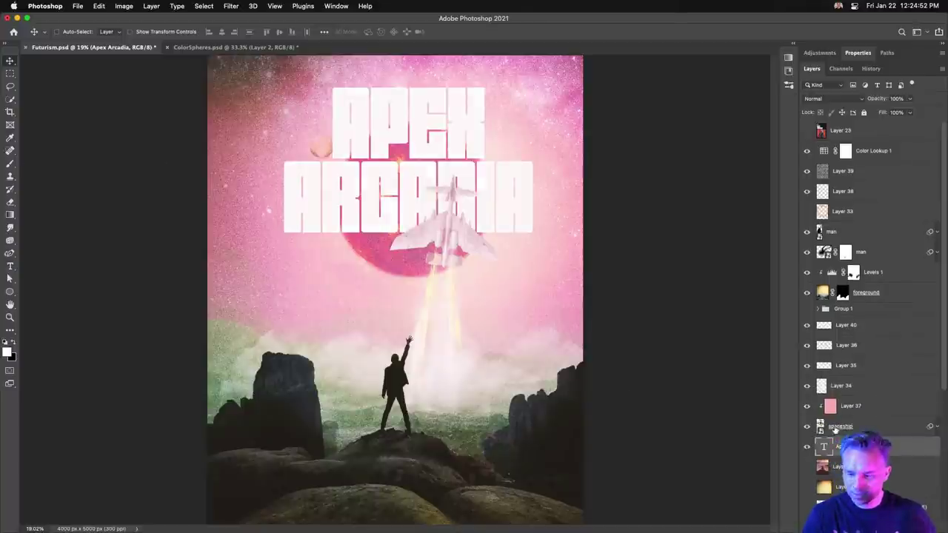
pyautogui.moveTo(344, 185); pyautogui.dragTo(337, 174)
pyautogui.press('super+s')
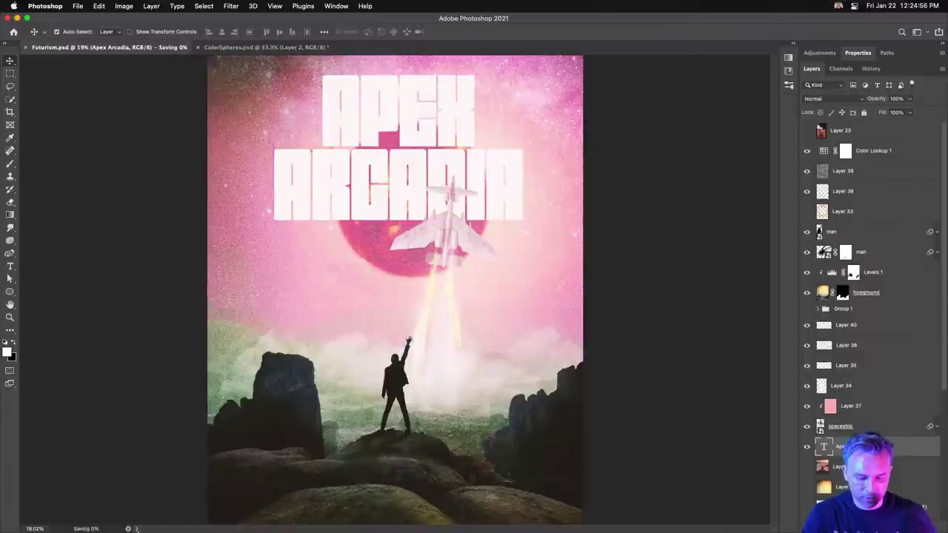
# Step: Open RetroFuturismFinal.psd from Desktop > Retro Futurism in Finder
pyautogui.click(35, 518)
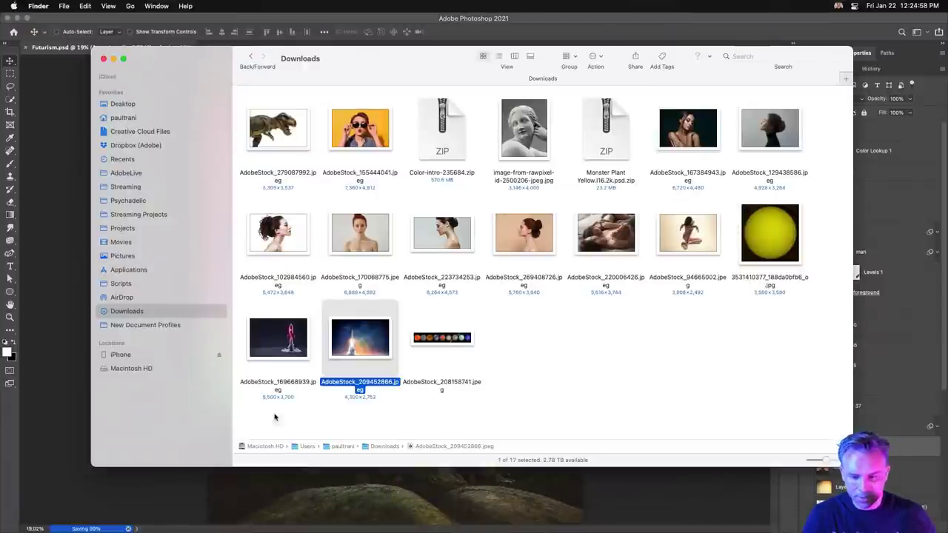
pyautogui.click(111, 105)
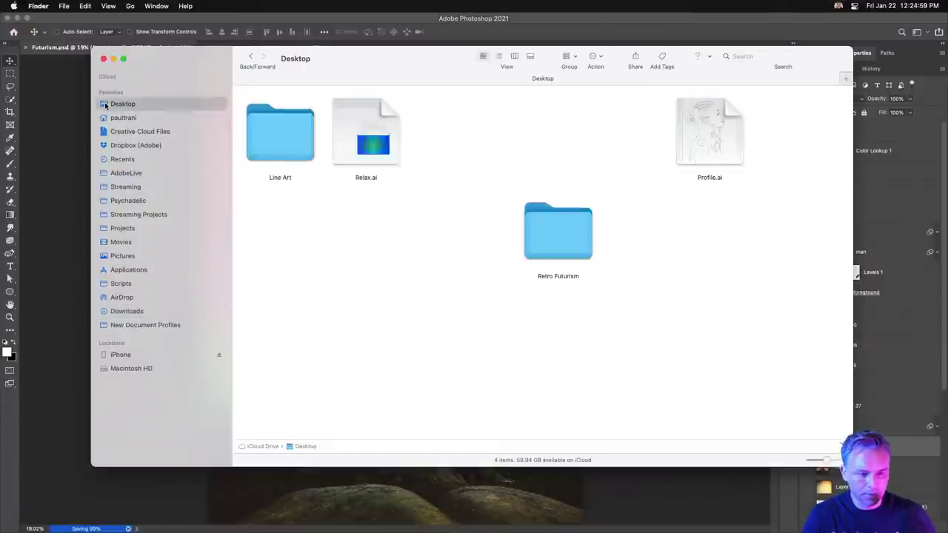
pyautogui.doubleClick(530, 224)
pyautogui.scroll(-4, 649, 387)
pyautogui.hscroll(1, 650, 387)
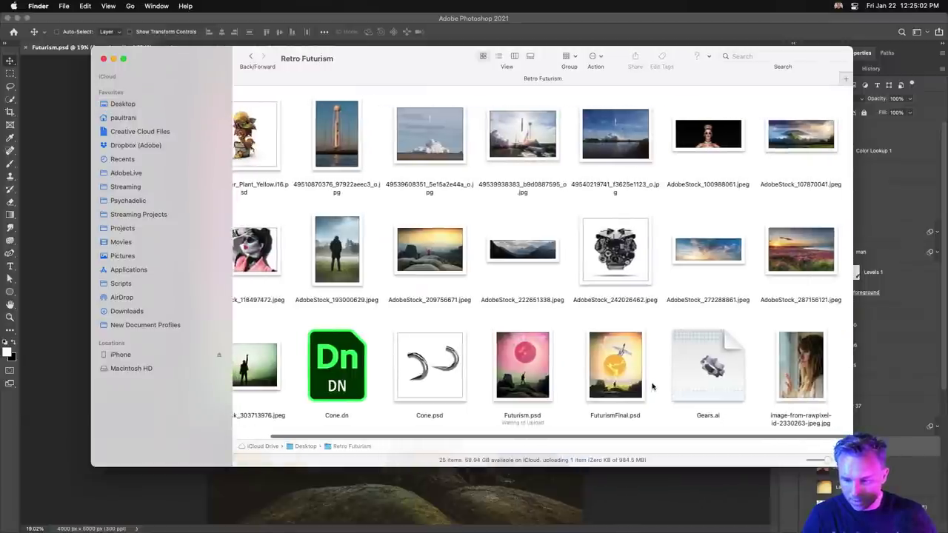
pyautogui.doubleClick(442, 382)
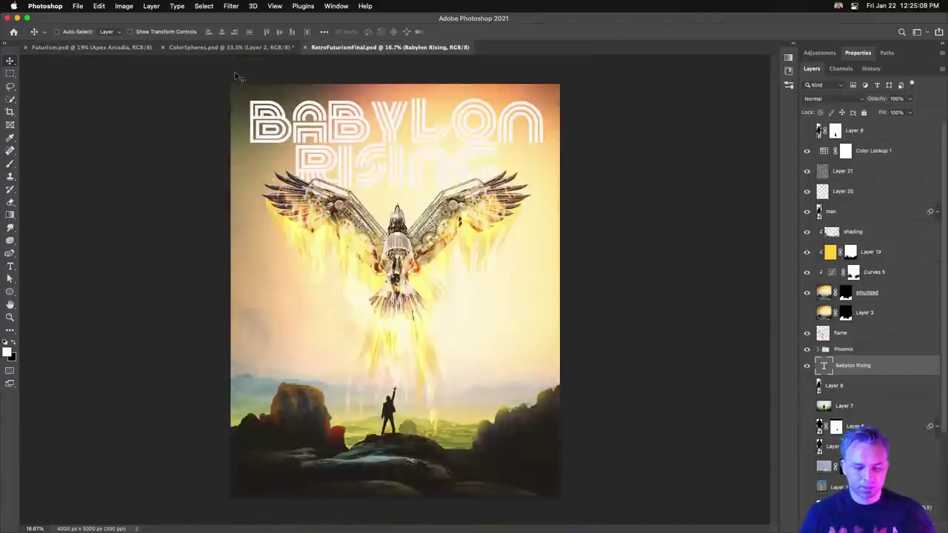
# Step: Tile all documents and close ColorSpheres.psd without saving
pyautogui.press('super+alt+t')
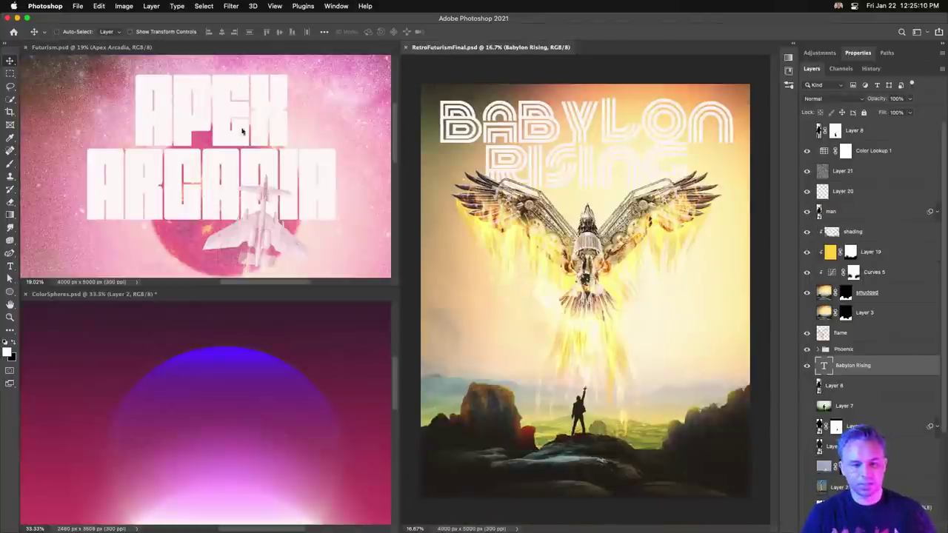
pyautogui.click(25, 294)
pyautogui.click(473, 220)
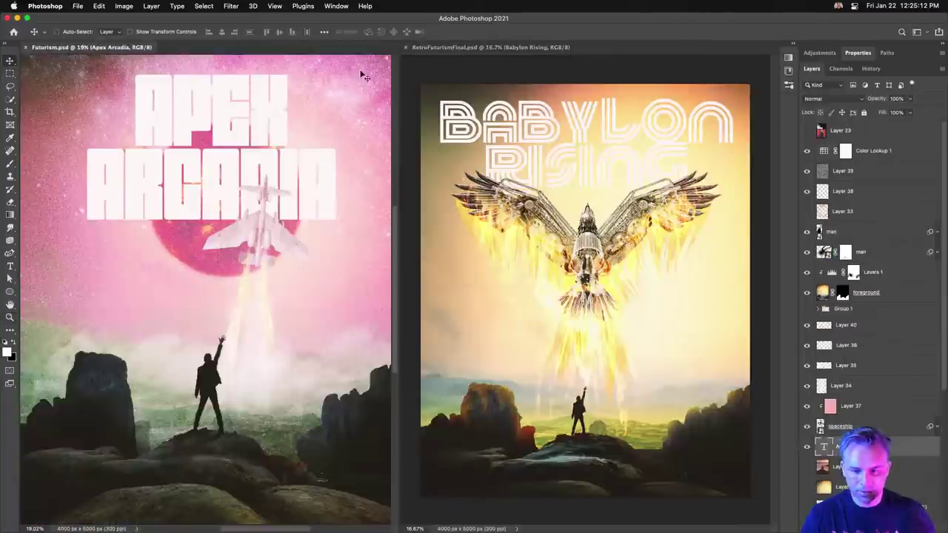
# Step: Hide panels and zoom into the top of Babylon Rising beside the Futurism poster
pyautogui.click(461, 88)
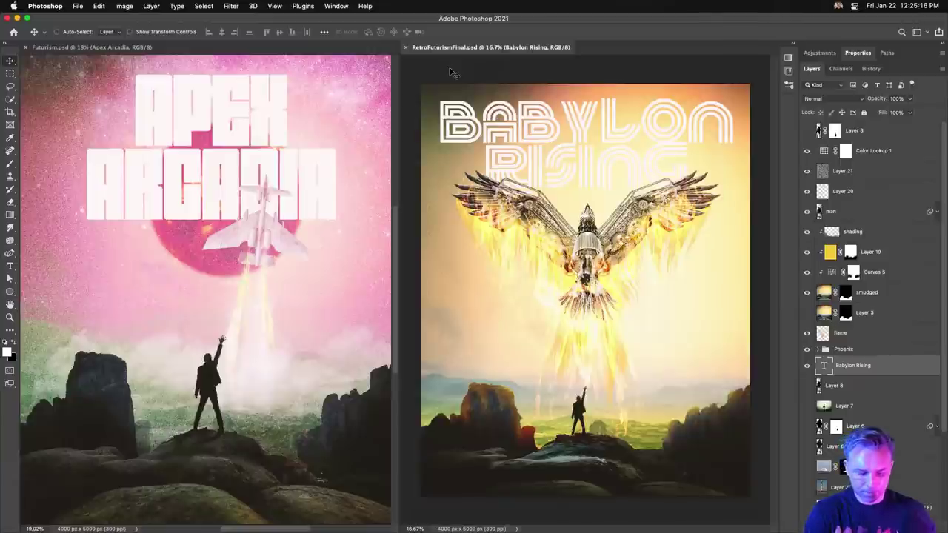
pyautogui.press('Tab')
pyautogui.click(216, 185)
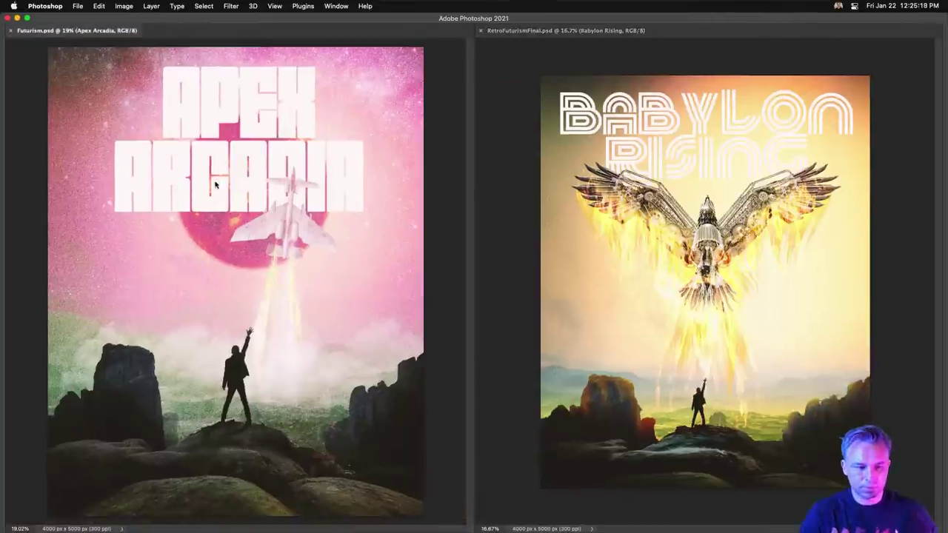
pyautogui.click(583, 209)
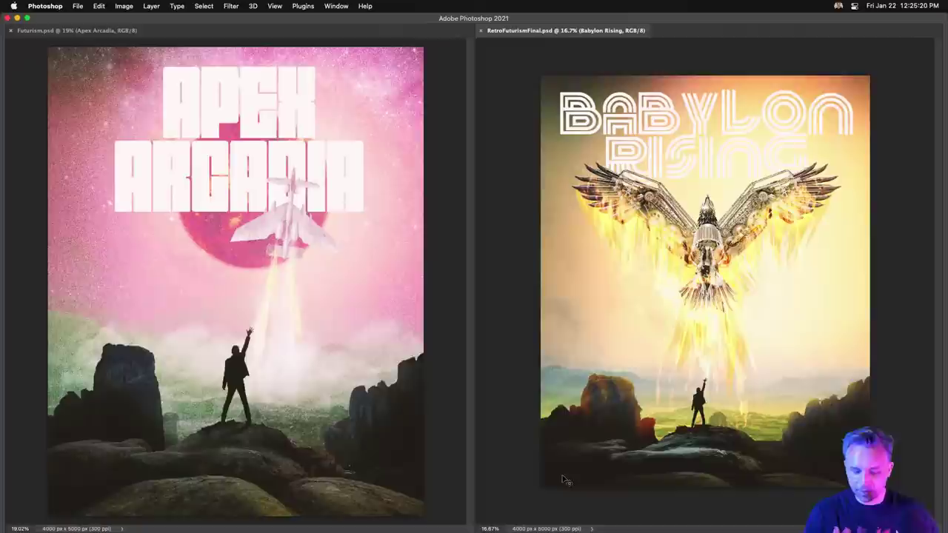
pyautogui.press('super+plus')
pyautogui.moveTo(634, 355); pyautogui.dragTo(614, 394)
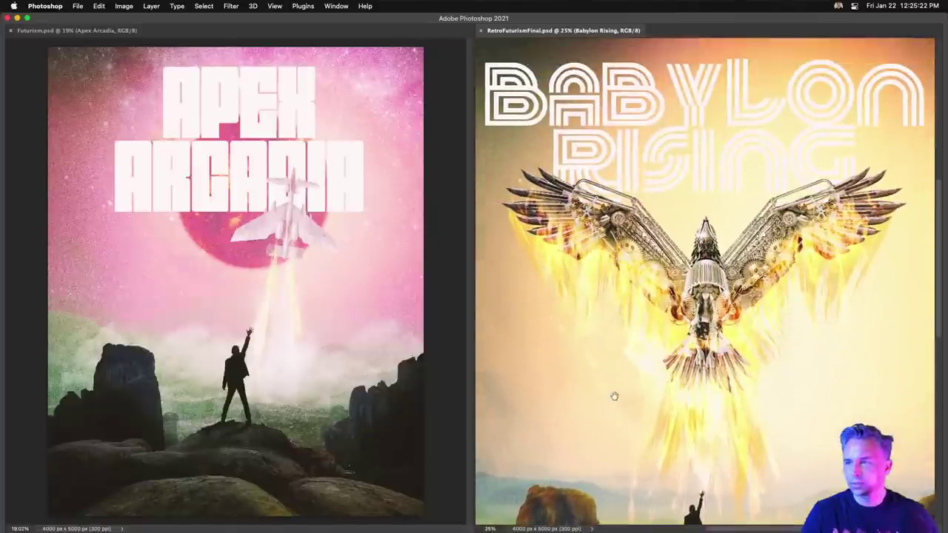
pyautogui.click(165, 192)
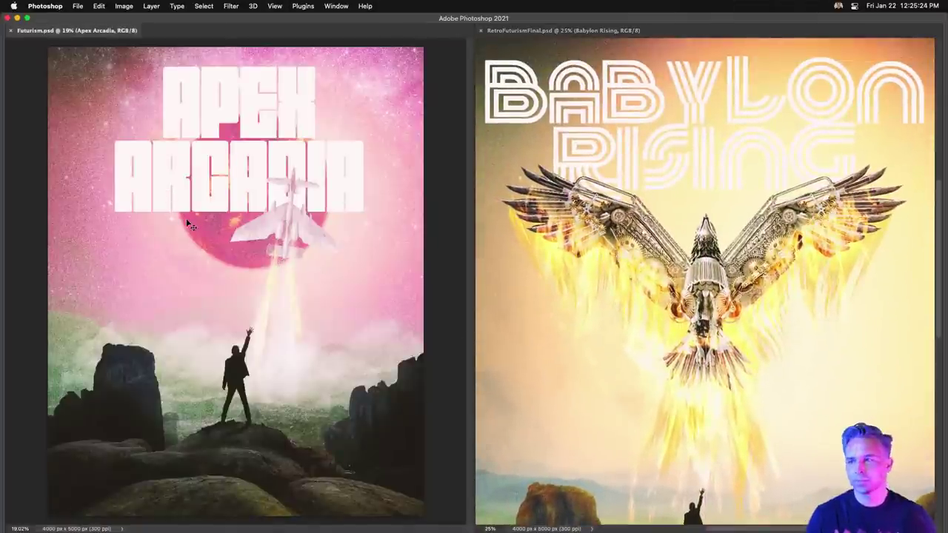